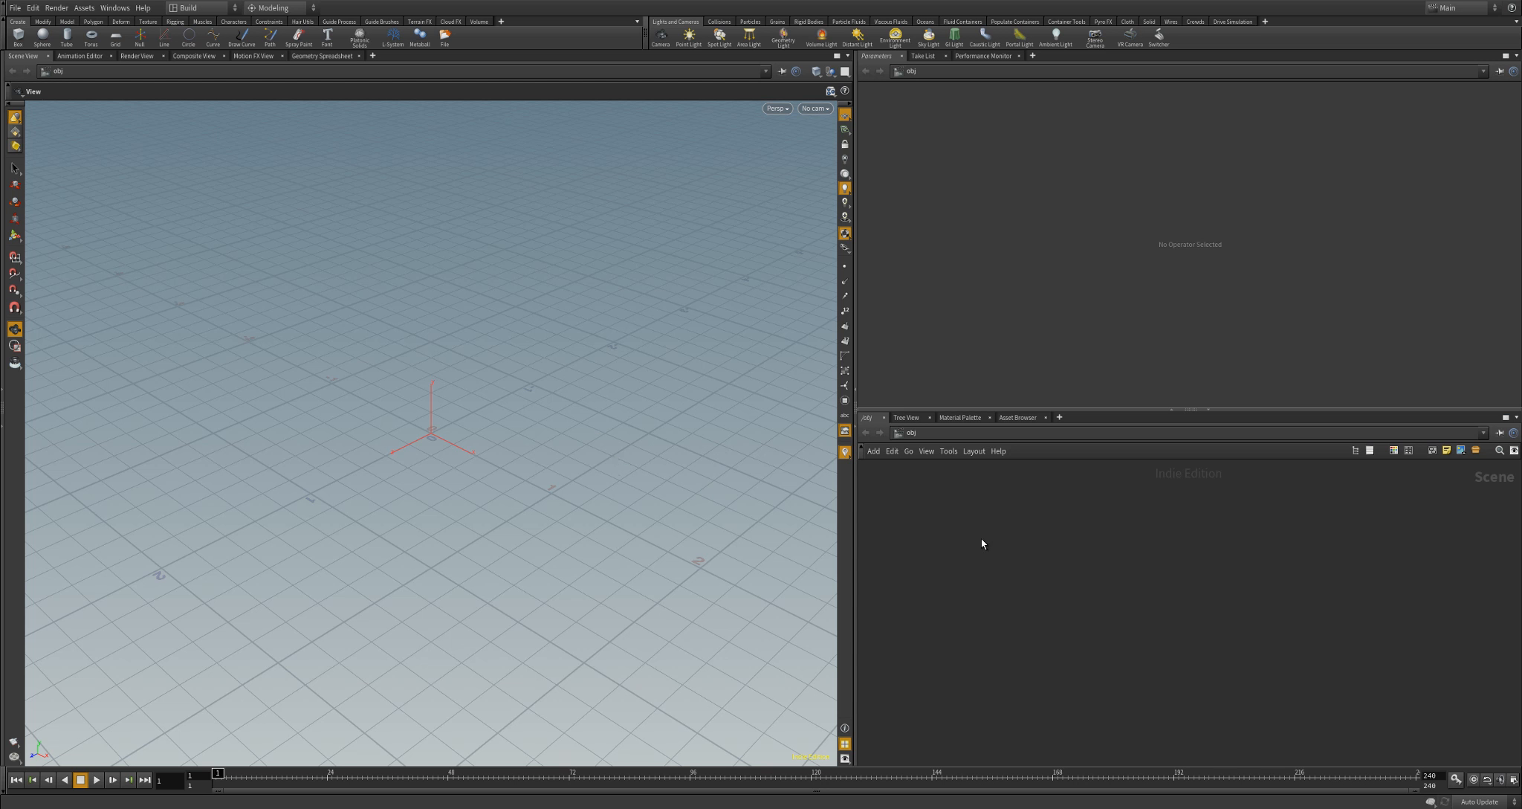
Add a Grid geometry object to the scene and open its network with the inner grid node in view
key("Tab")
type("grid")
key("Return")
key("Return")
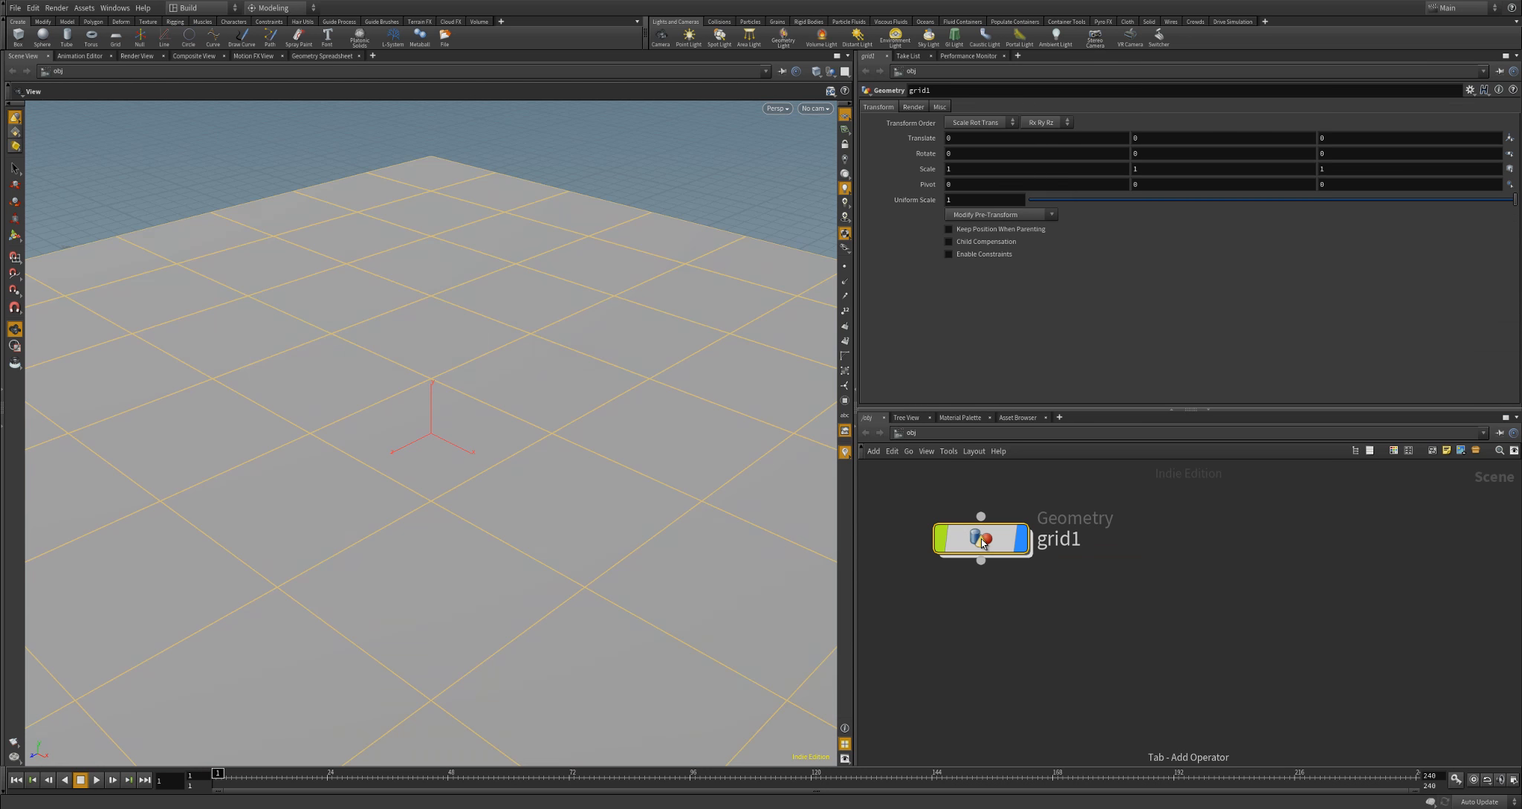
left_click(1005, 539)
scroll(520, 439, "down", 5)
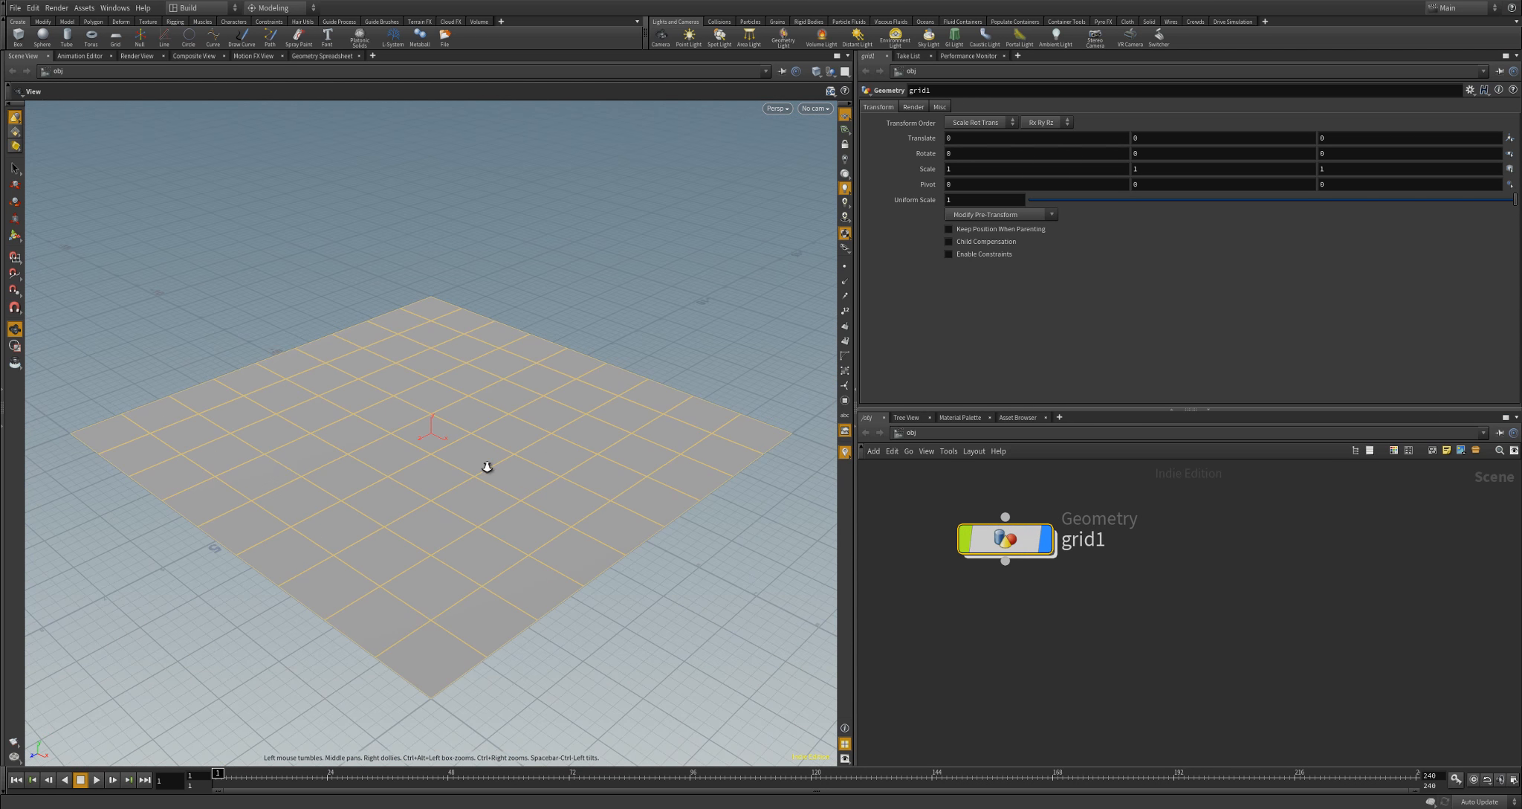
left_click_drag(487, 466, 519, 472)
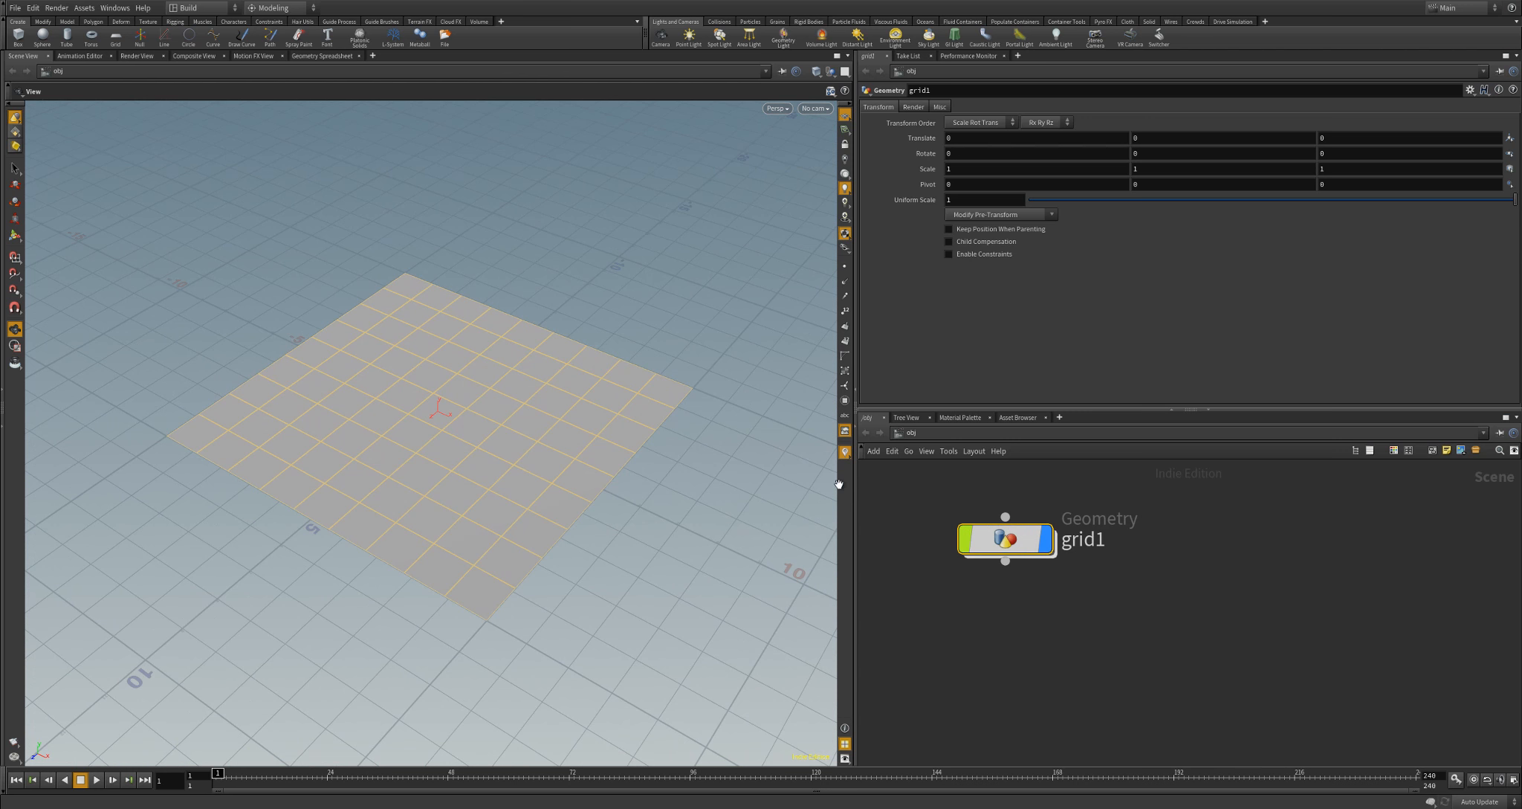
left_click(917, 563)
double_click(1005, 537)
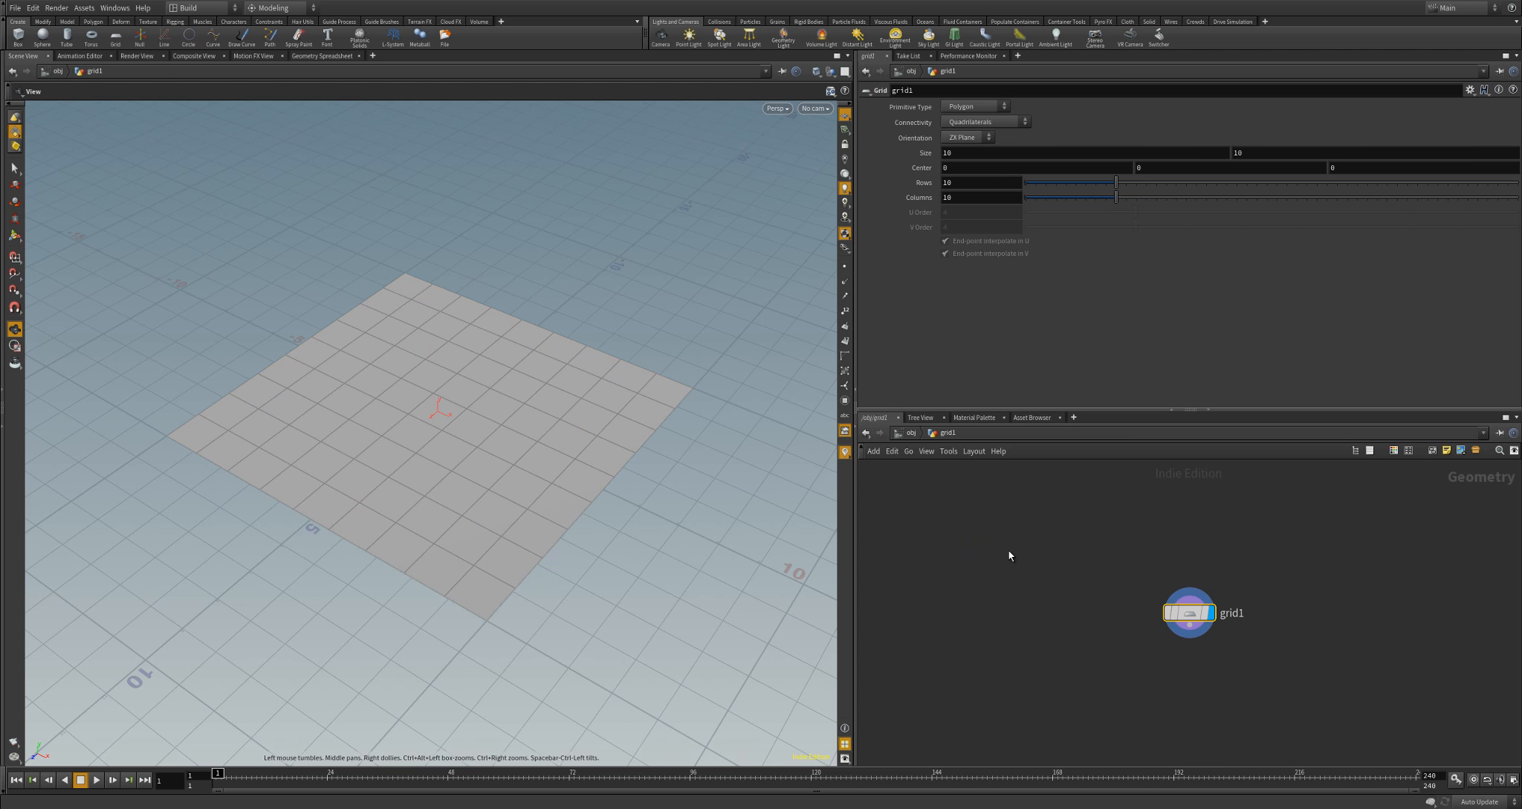
middle_click_drag(1093, 612, 966, 565)
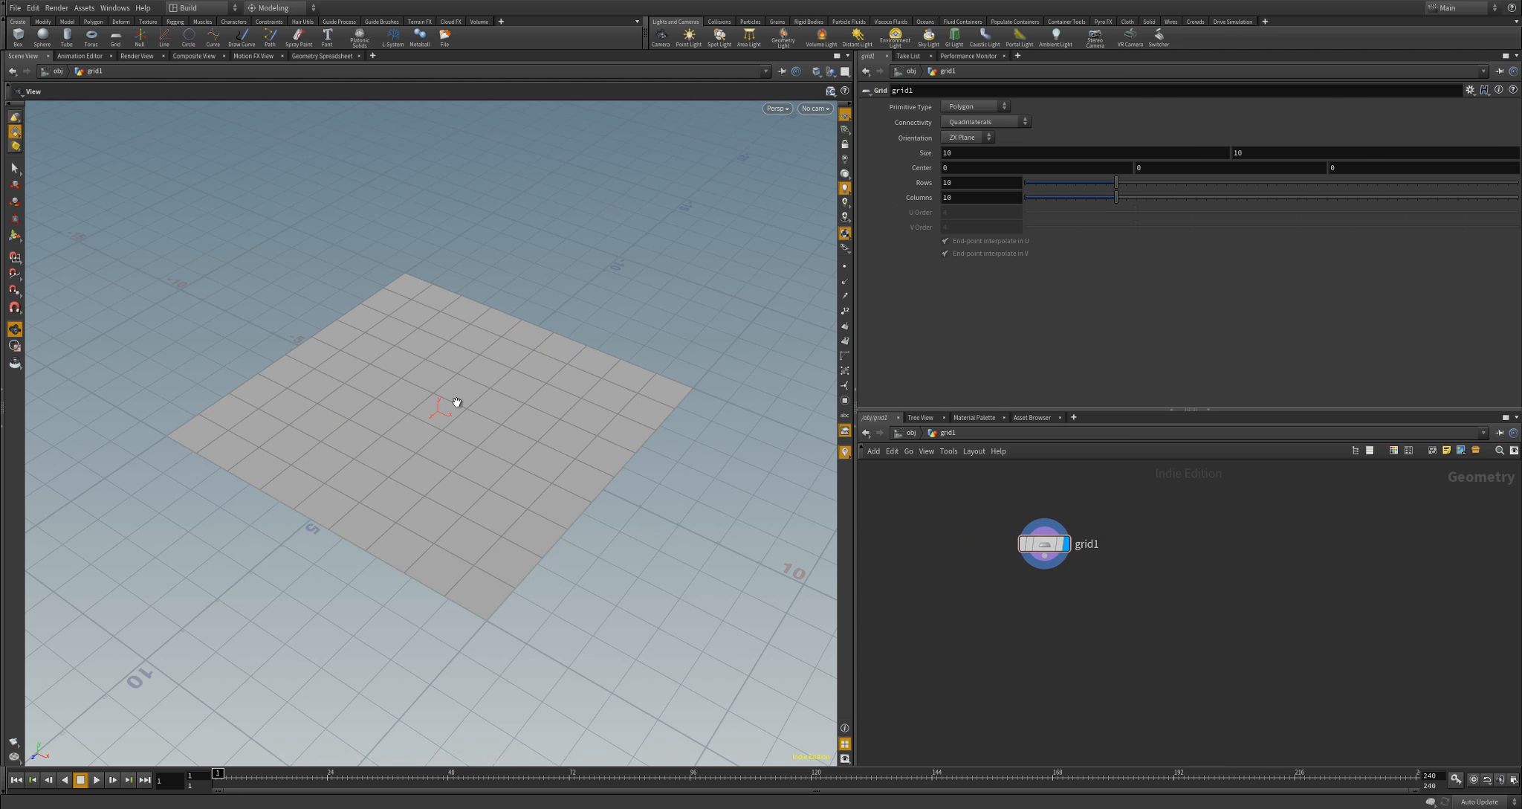
Split the scene view into two side-by-side viewports and turn off the point, number and normal displays in the second one
key("alt+bracketleft")
scroll(626, 446, "down", 3)
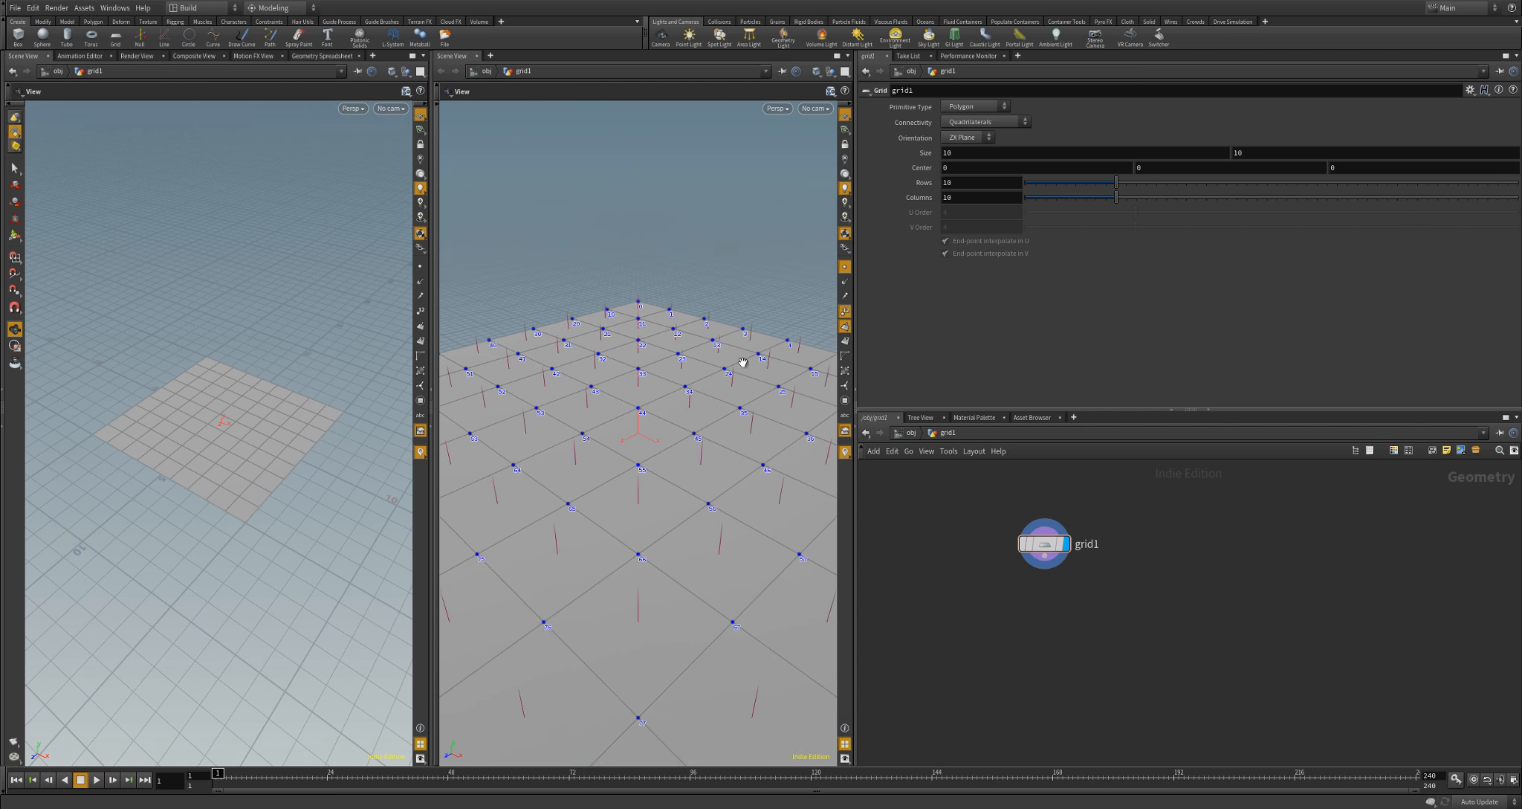
left_click(846, 326)
left_click(845, 296)
left_click(845, 266)
left_click(846, 296)
left_click(846, 311)
right_click_drag(734, 445, 596, 436)
left_click_drag(639, 432, 614, 414)
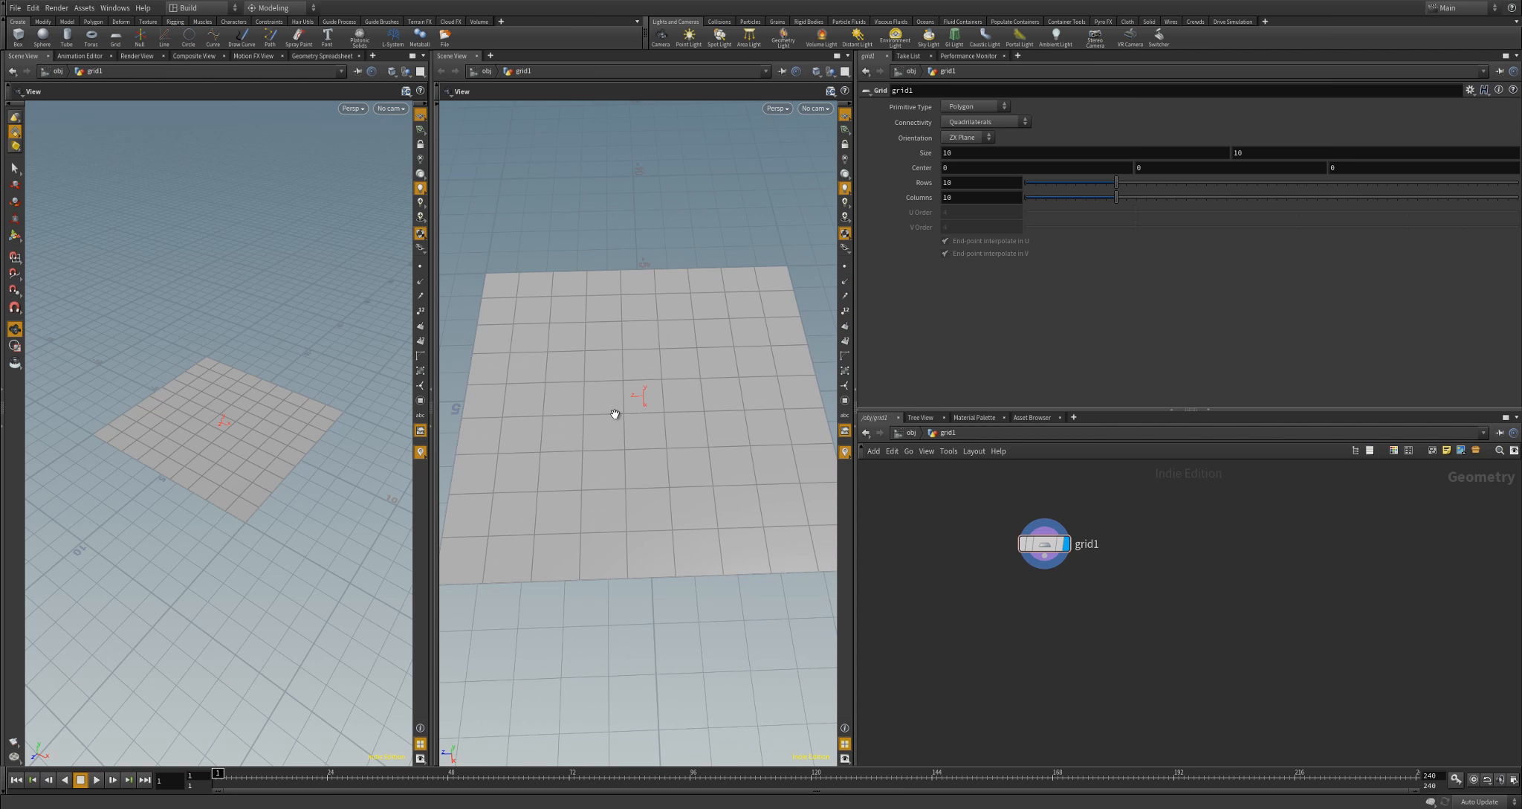
Switch the second viewport to the UV view, frame the UV tile, and reorient the perspective view on the grid
key("space+5")
middle_click_drag(663, 420, 582, 466)
right_click_drag(637, 434, 706, 411)
middle_click_drag(694, 390, 690, 433)
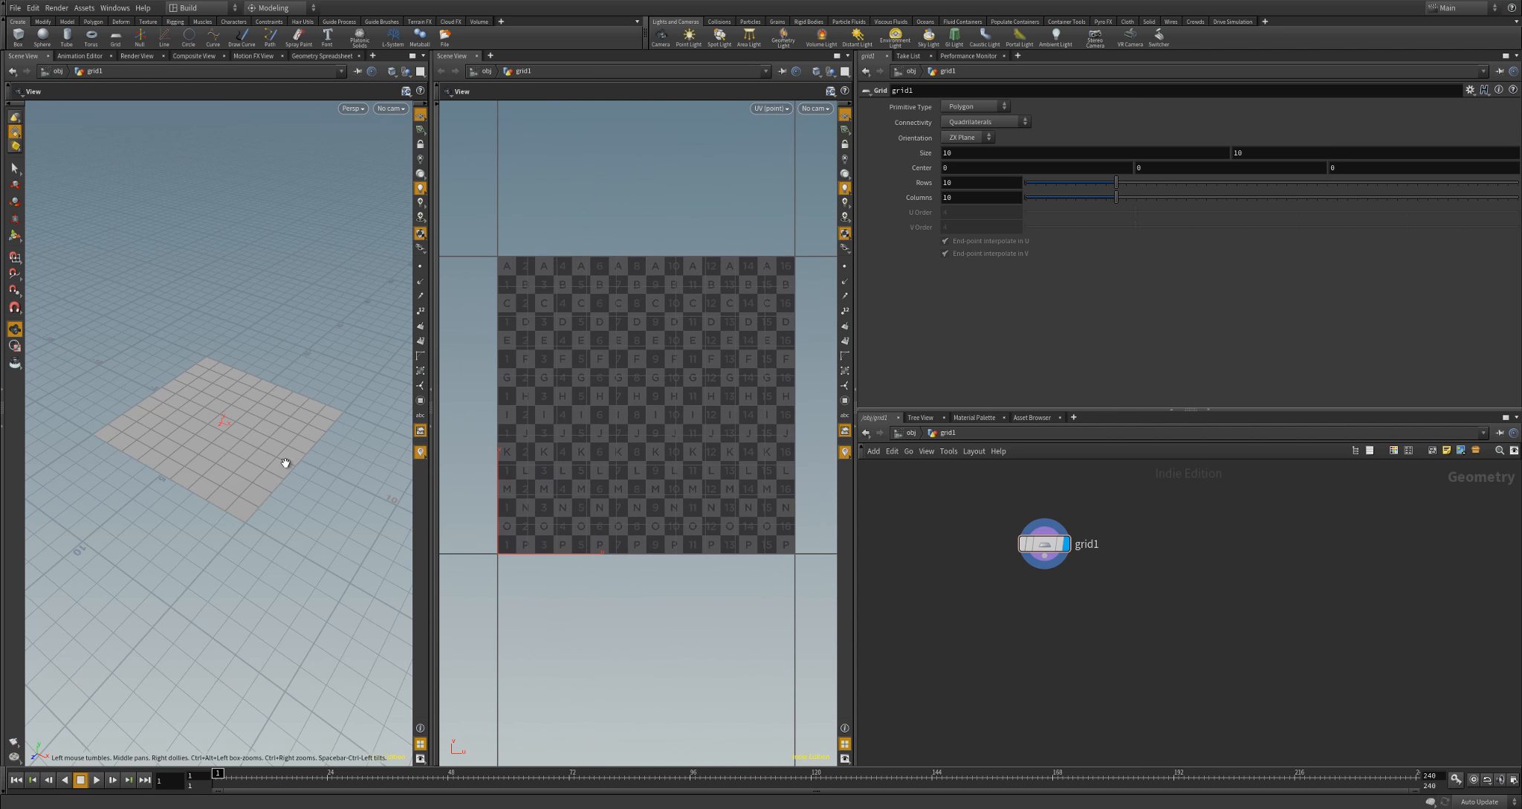
right_click_drag(282, 462, 337, 476)
left_click_drag(343, 453, 328, 405)
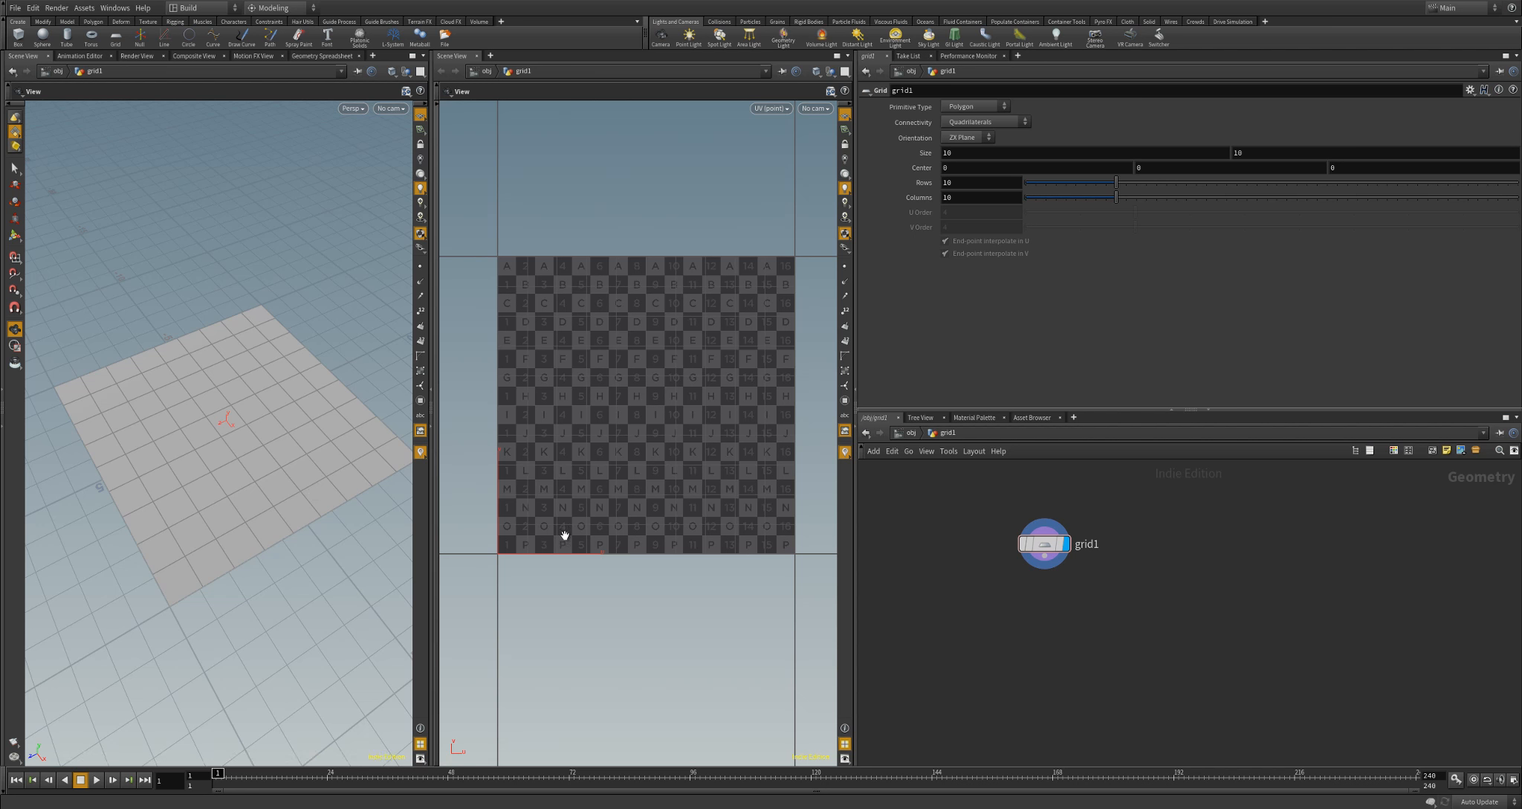
left_click_drag(284, 418, 212, 437)
right_click_drag(212, 437, 175, 439)
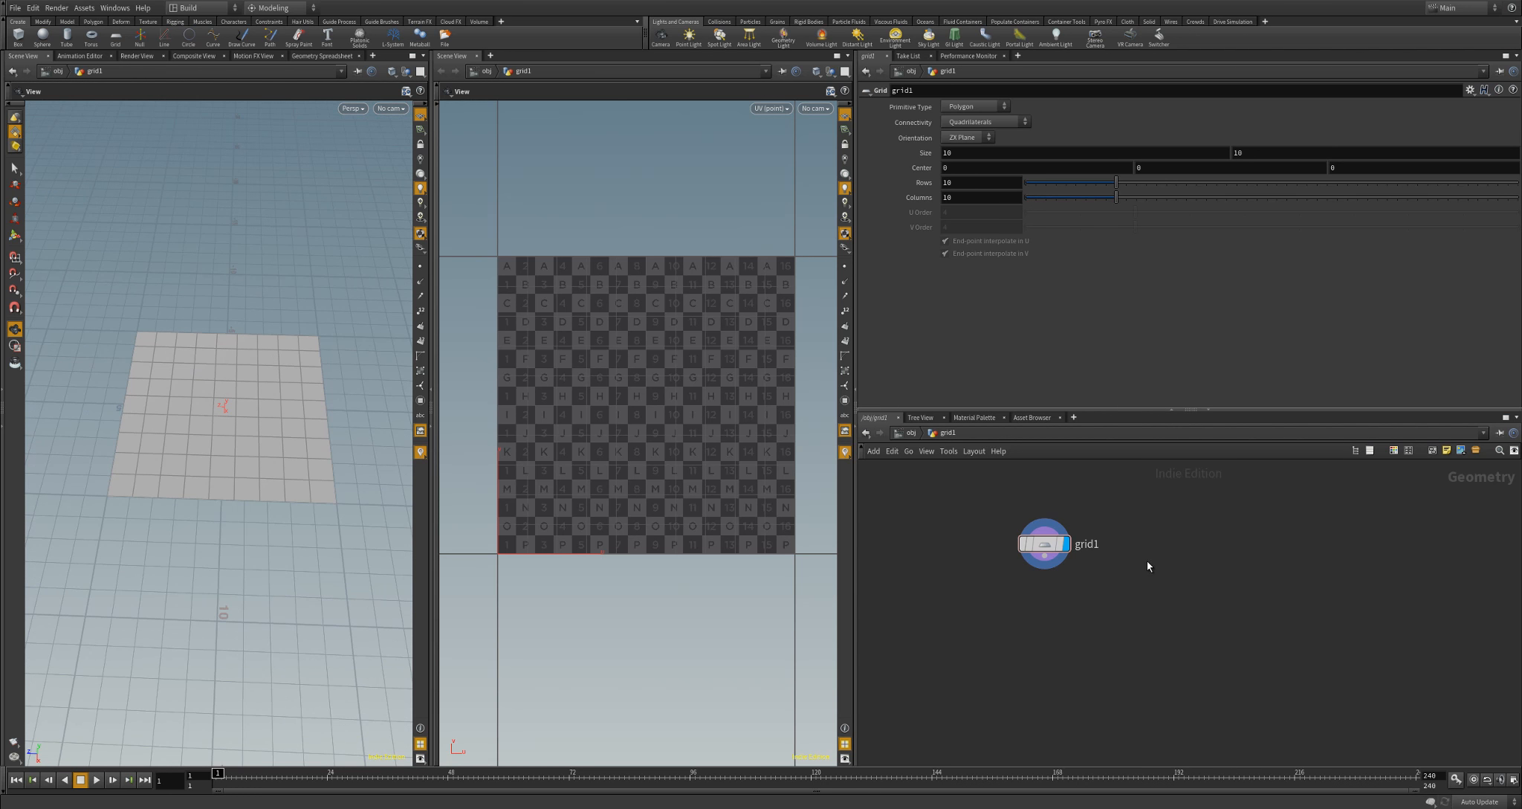
Add a UV Unwrap node fed by grid1, display its result and align it under the grid node
key("Tab")
type("uv")
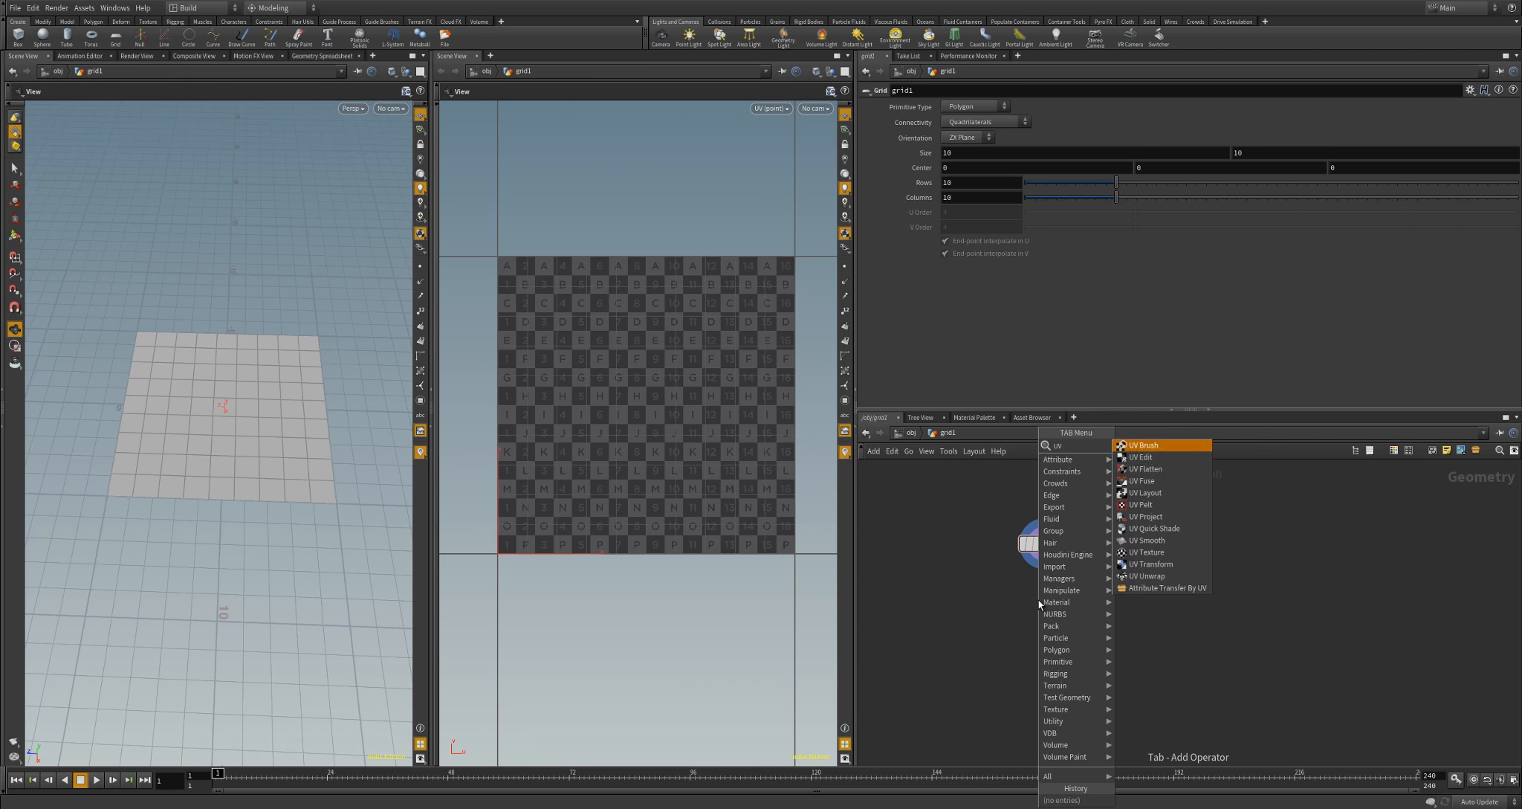
left_click(1064, 597)
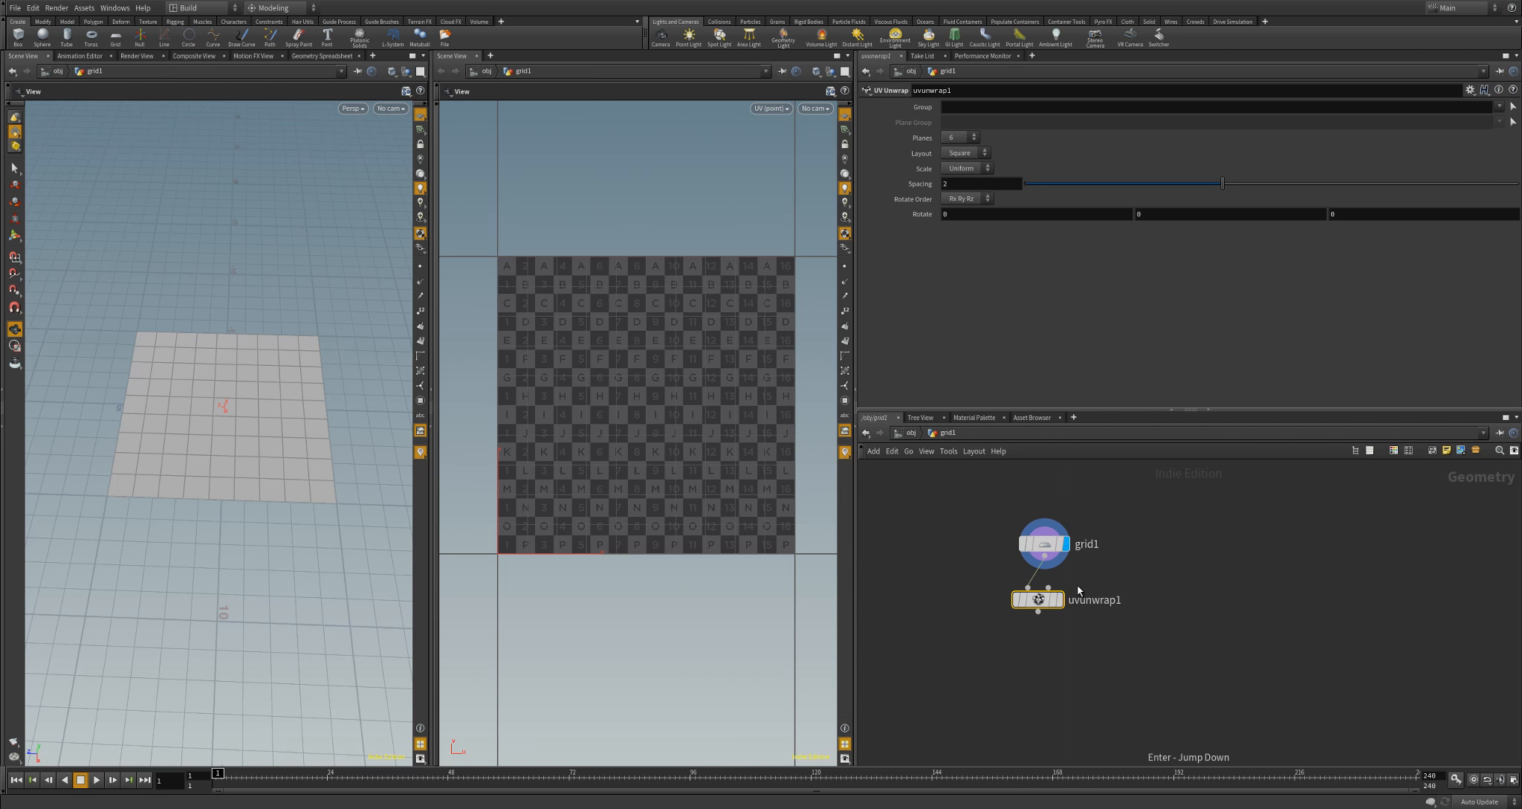
left_click(1057, 600)
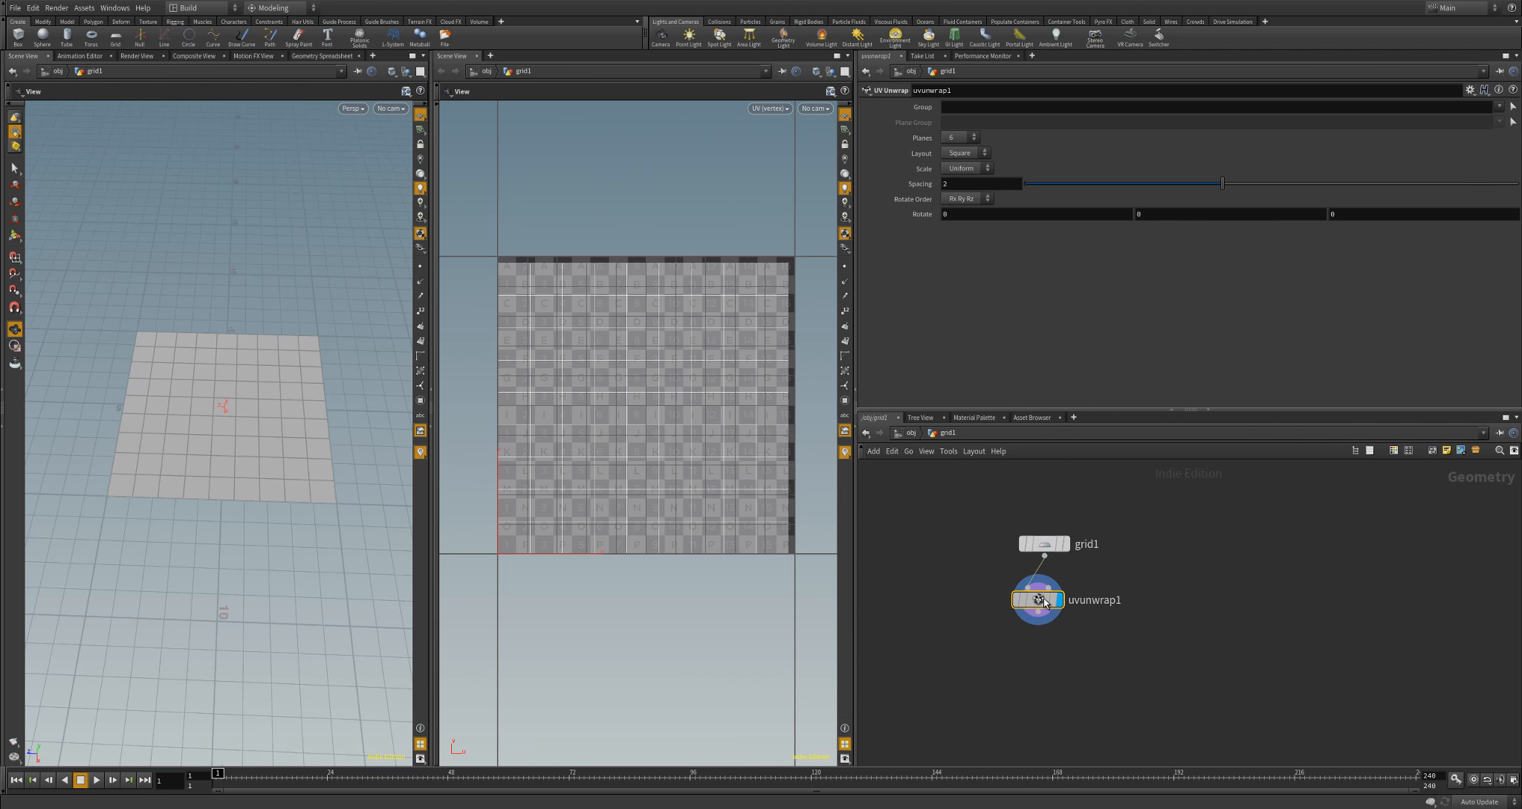
left_click_drag(1045, 602, 1044, 596)
mouse_move(1045, 596)
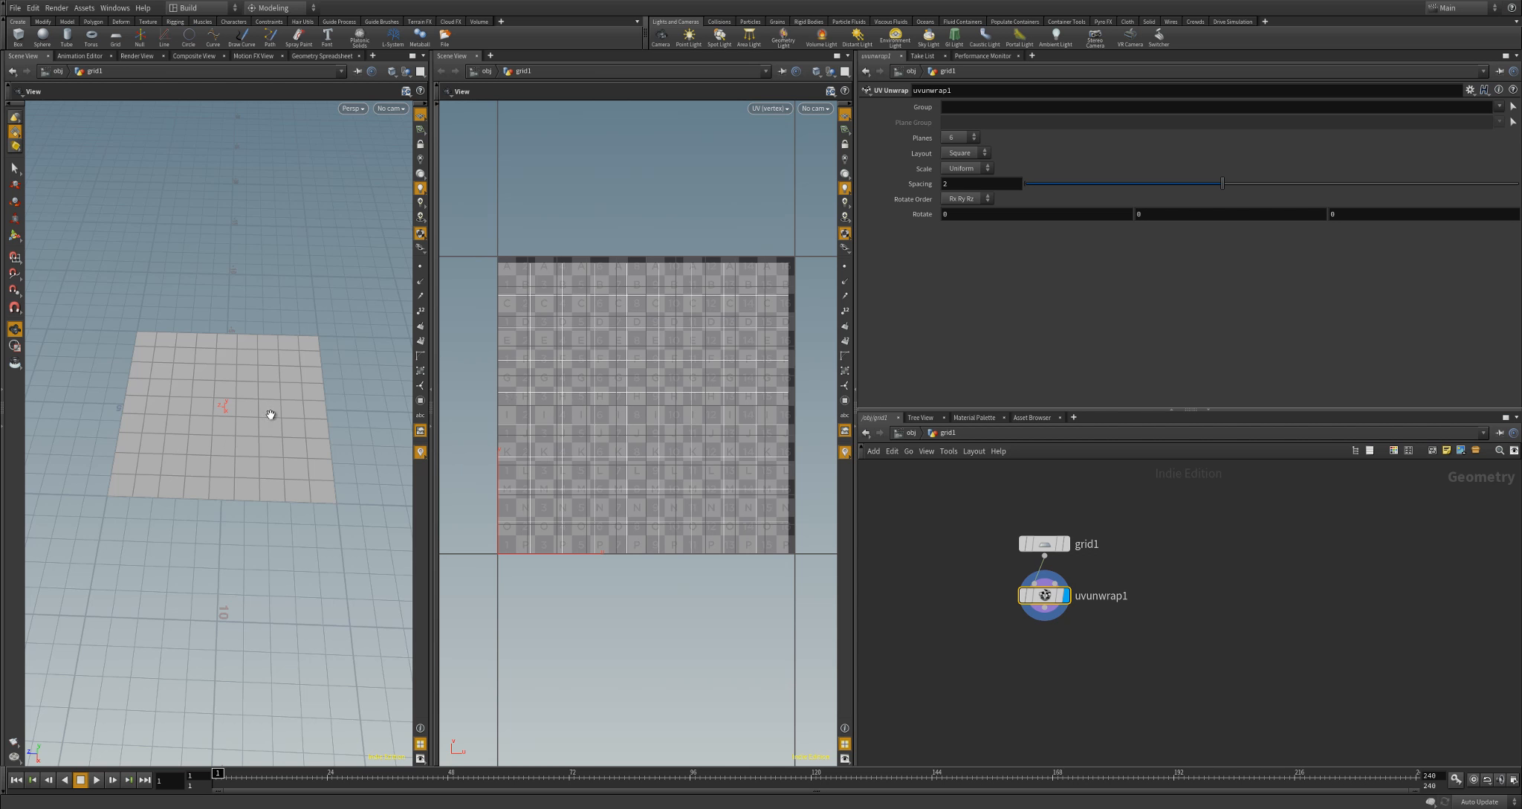
Add a UV Quick Shade node after uvunwrap1, display its result and align it under the chain
key("Tab")
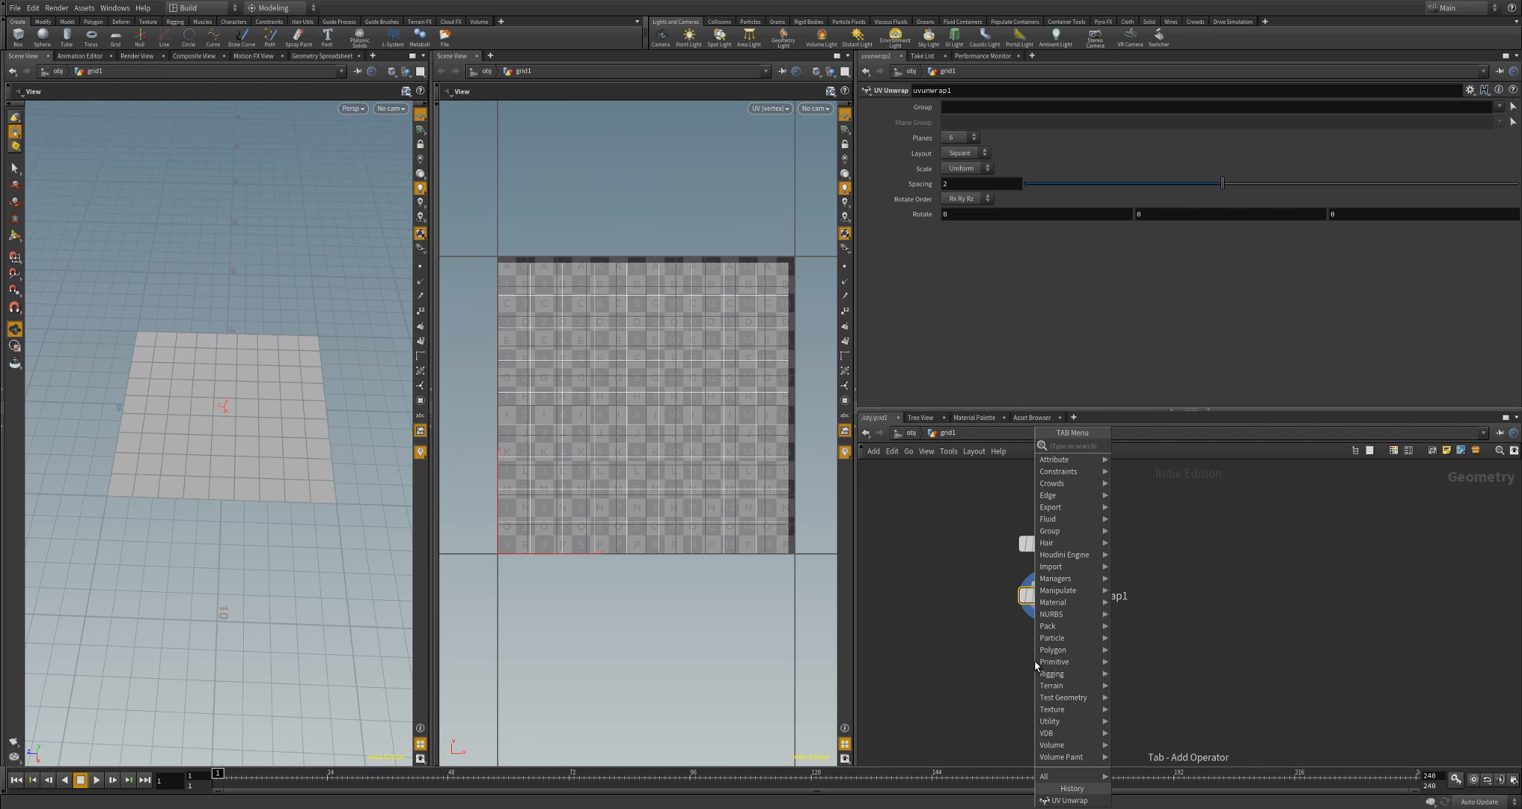
type("uvq")
key("Return")
left_click(1035, 662)
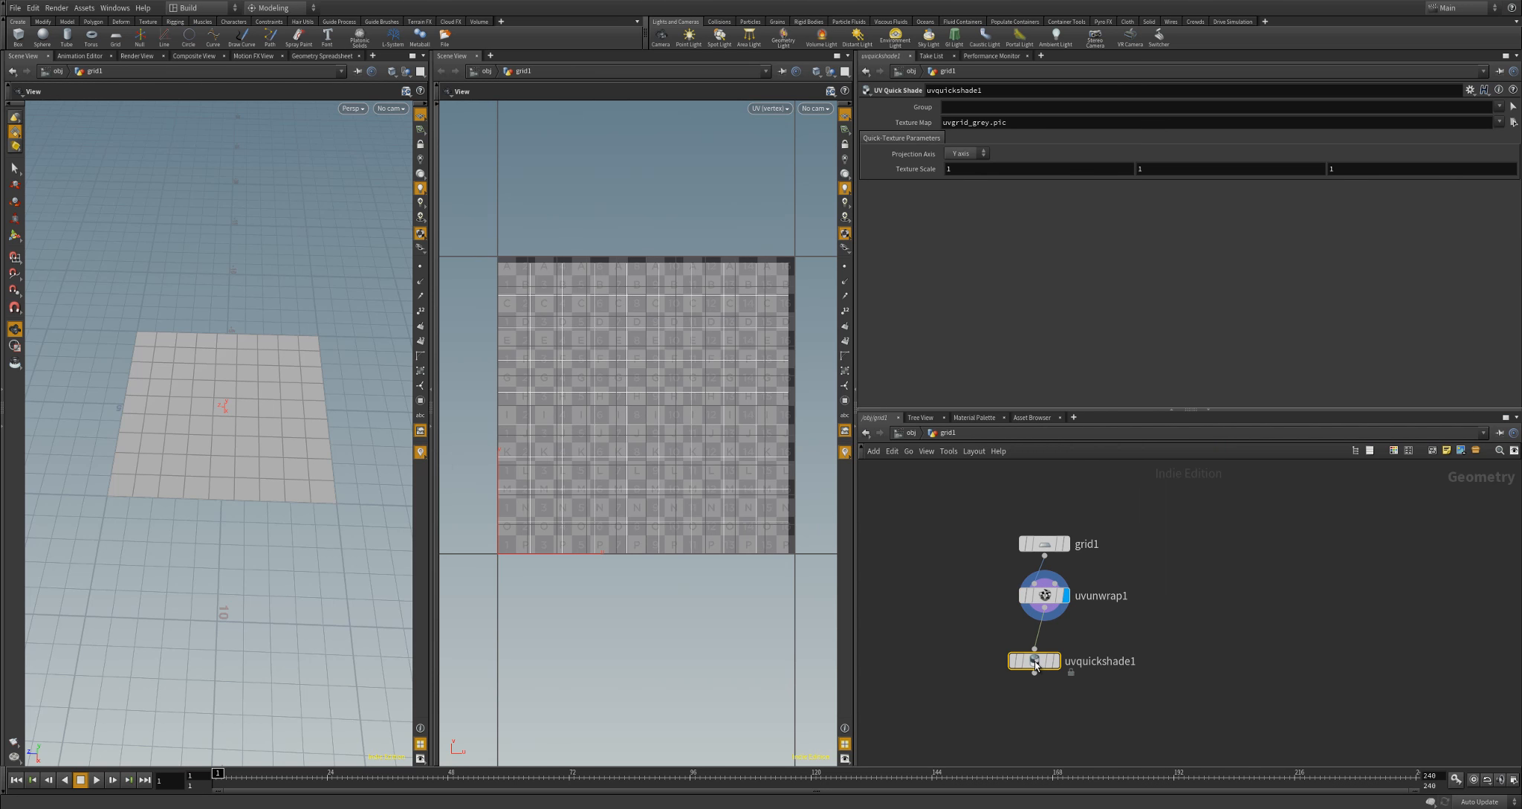
left_click(1056, 661)
left_click_drag(1045, 660, 1055, 651)
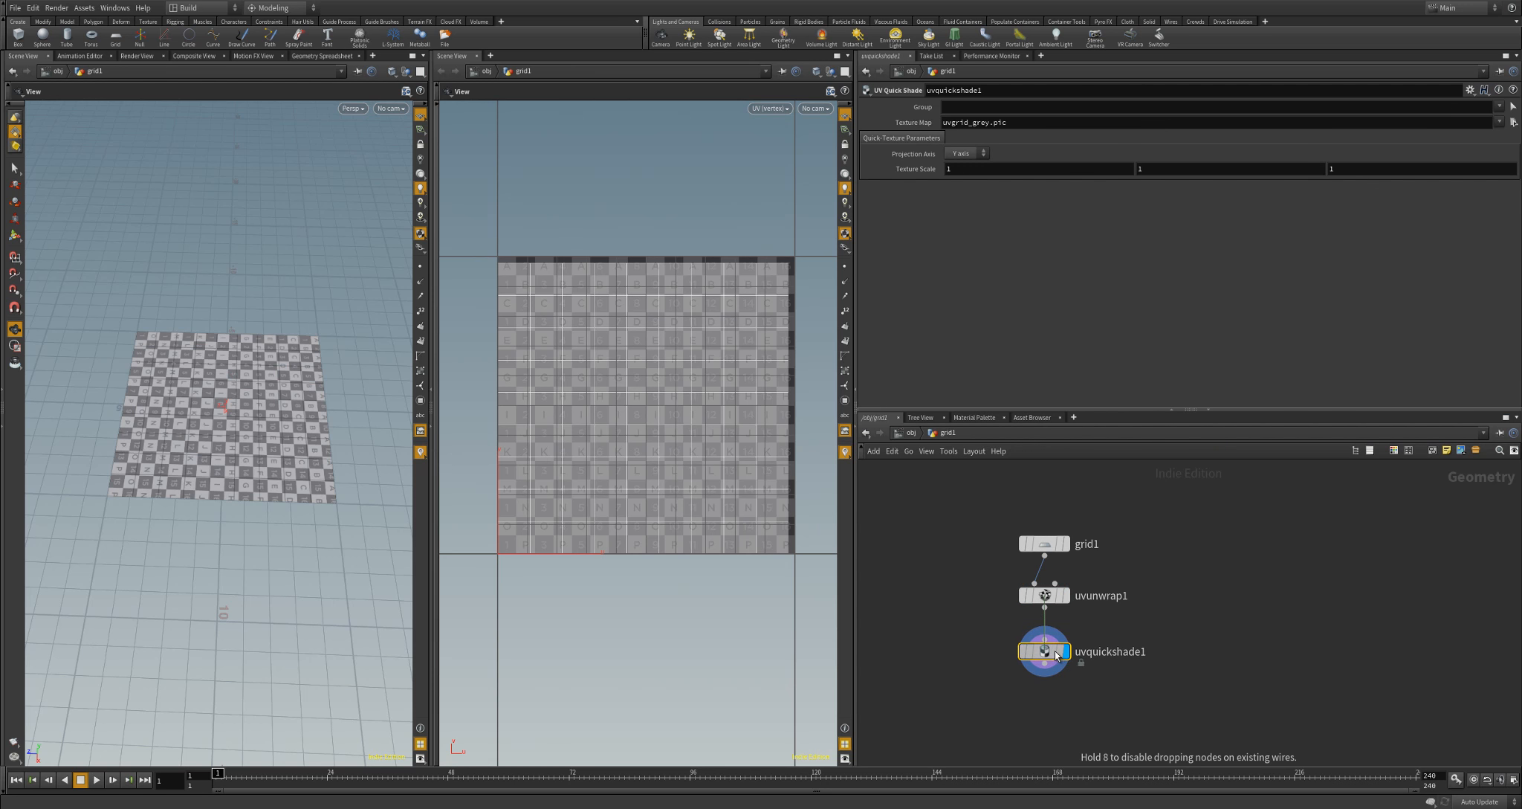
scroll(254, 390, "up", 2)
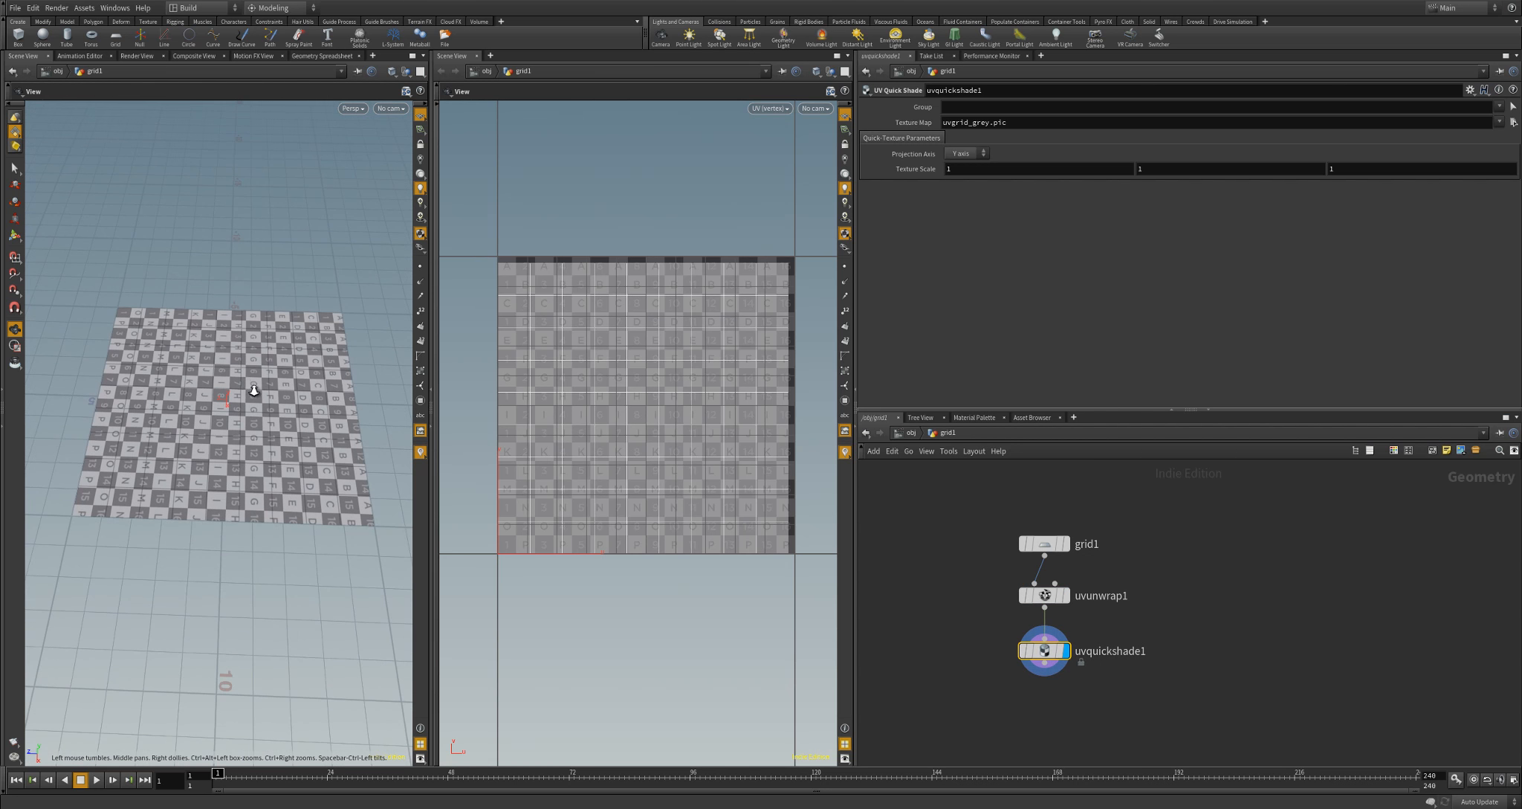
left_click_drag(254, 390, 383, 425)
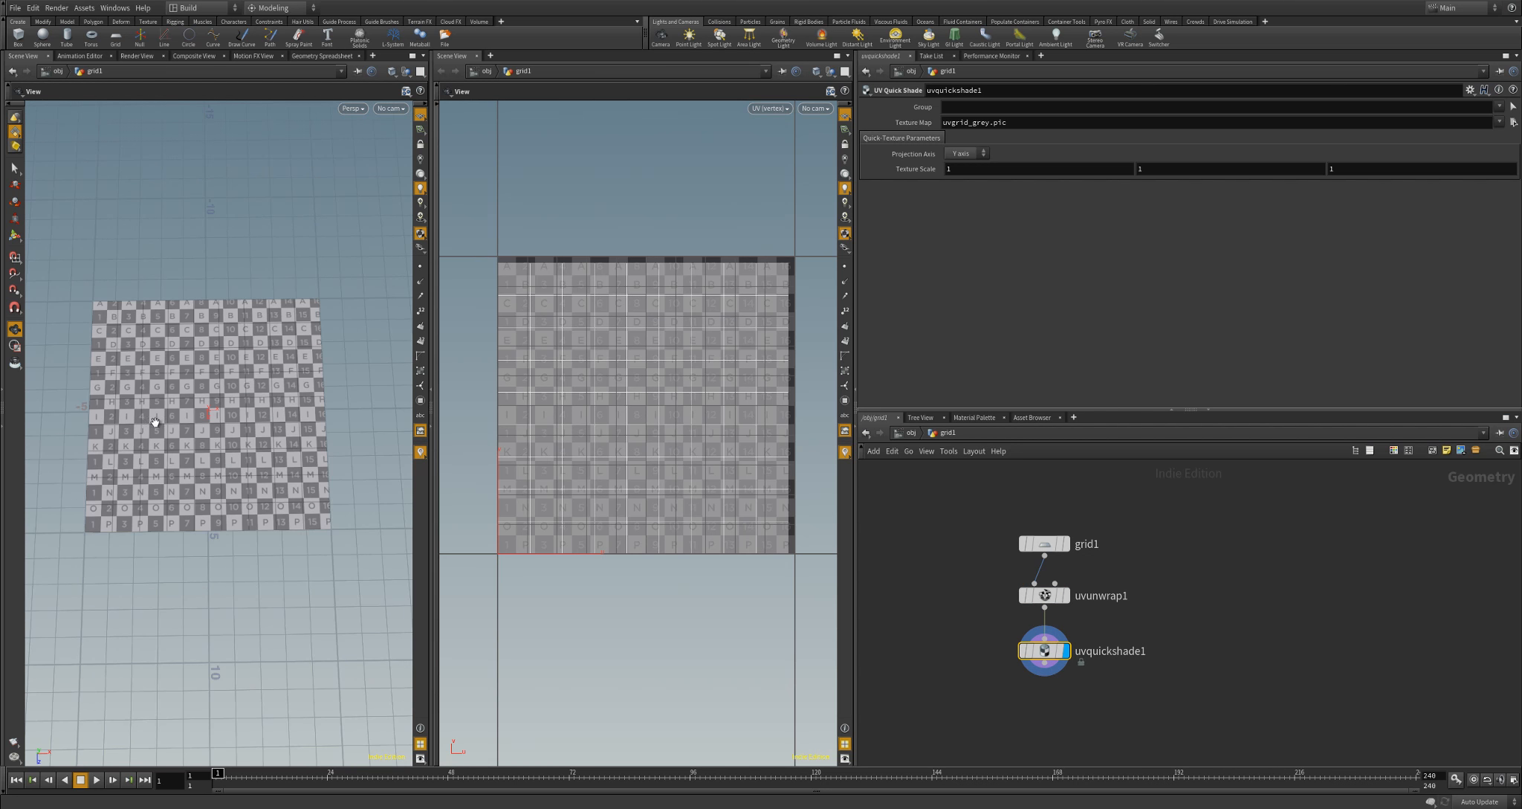
left_click_drag(191, 431, 223, 401)
Move the uvunwrap1 node out of line to one side of the grid1-to-uvquickshade1 chain
left_click_drag(1048, 600, 961, 602)
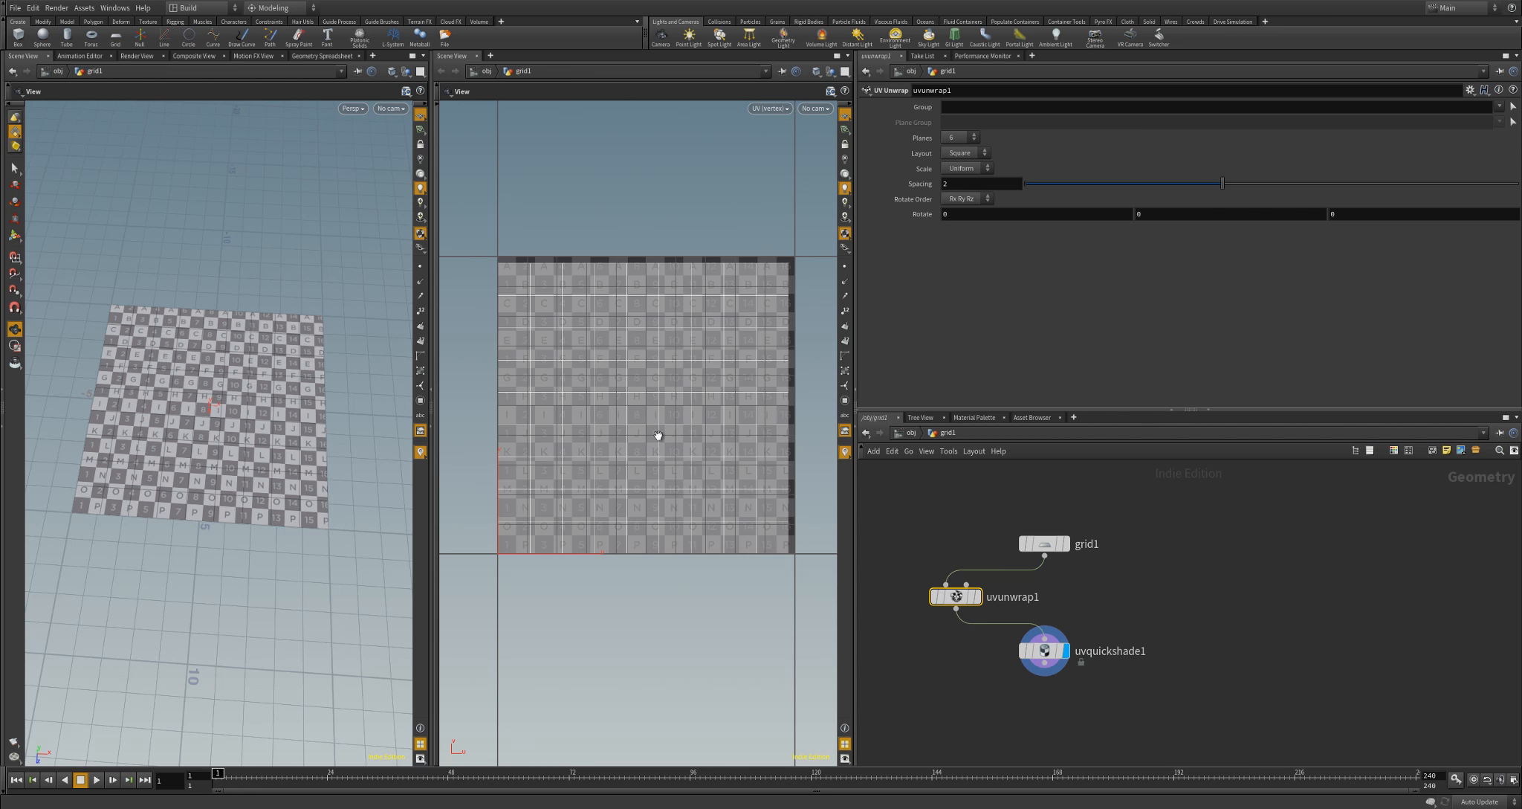
right_click_drag(733, 459, 710, 462)
middle_click_drag(710, 462, 693, 451)
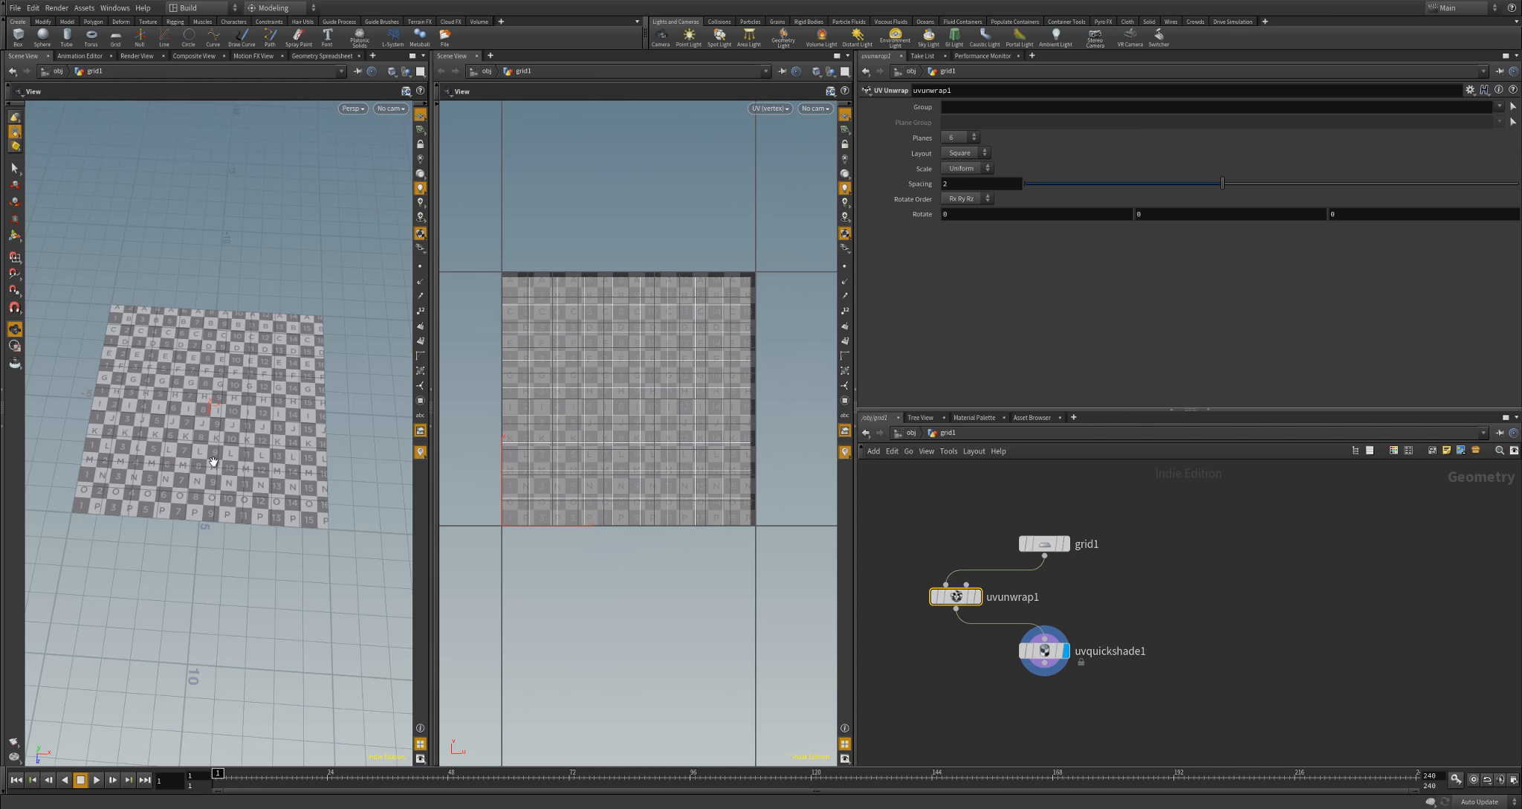
mouse_move(214, 462)
left_mouse_down()
mouse_move(248, 405)
mouse_move(217, 457)
left_mouse_up()
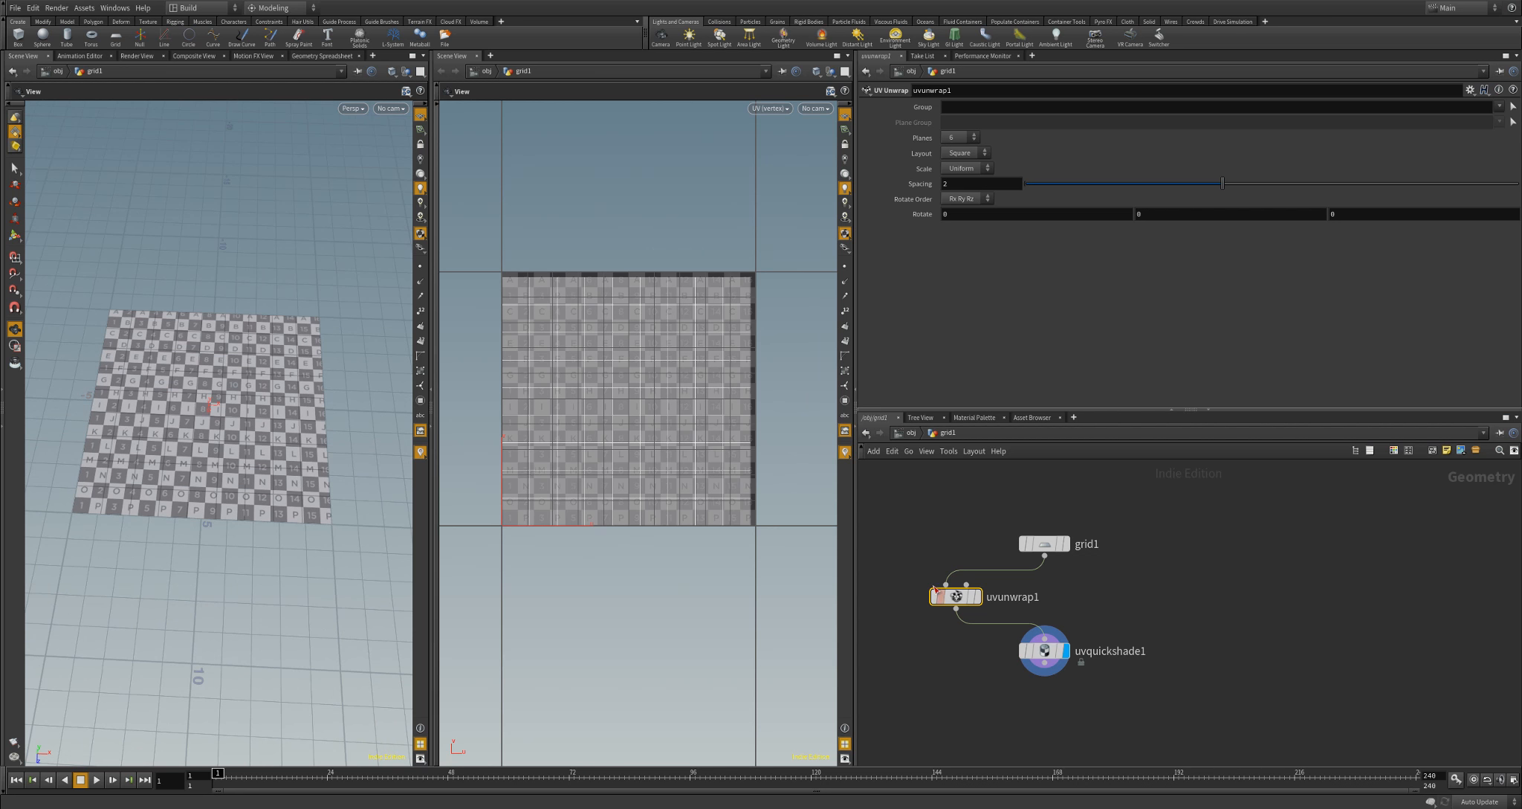
Branch a UV Project node off grid1 and feed its output into uvquickshade1 instead of the unwrap
left_click_drag(1044, 555, 1108, 598)
type("uv")
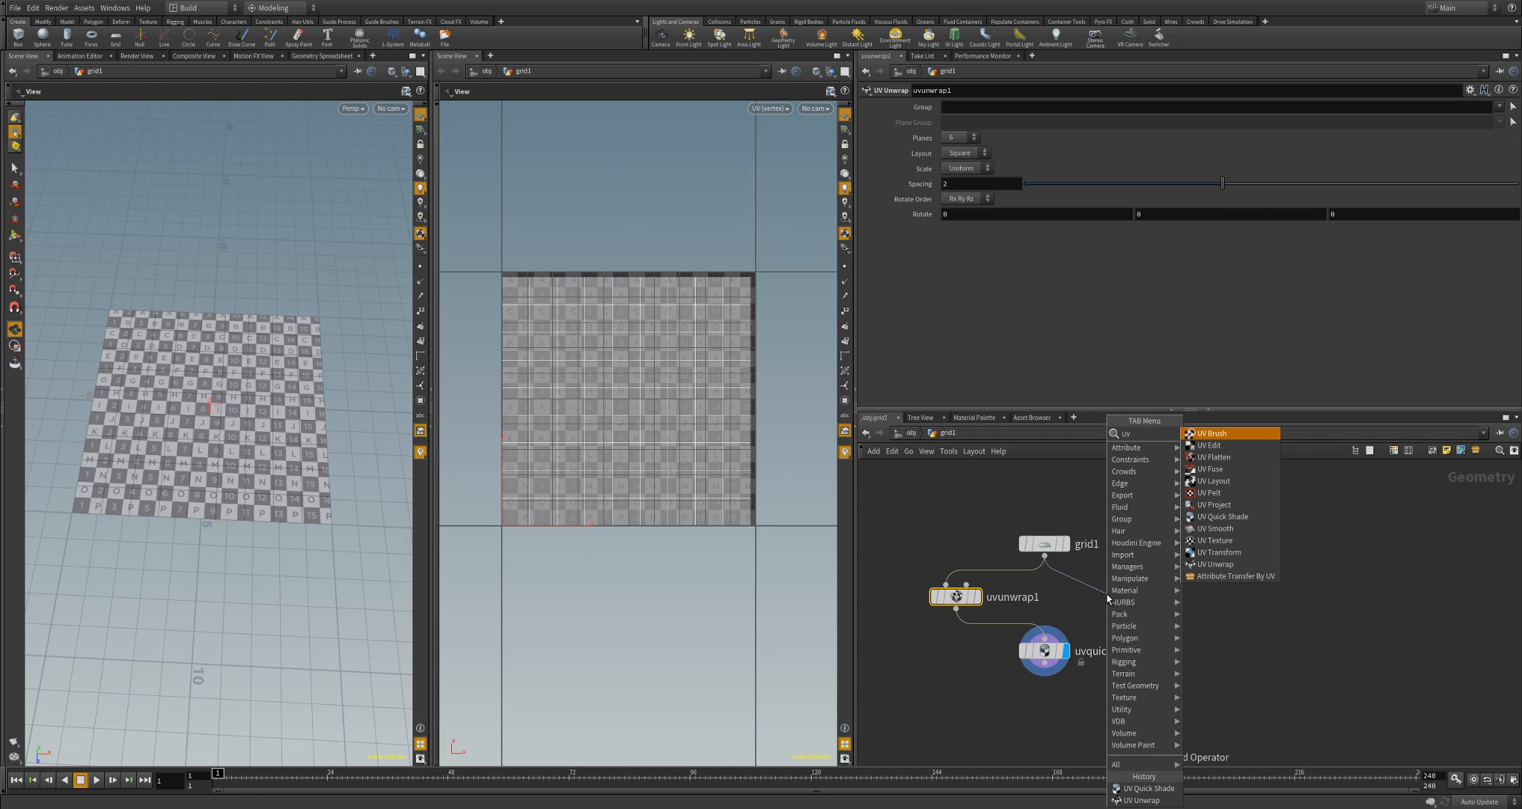
type("pr")
key("Return")
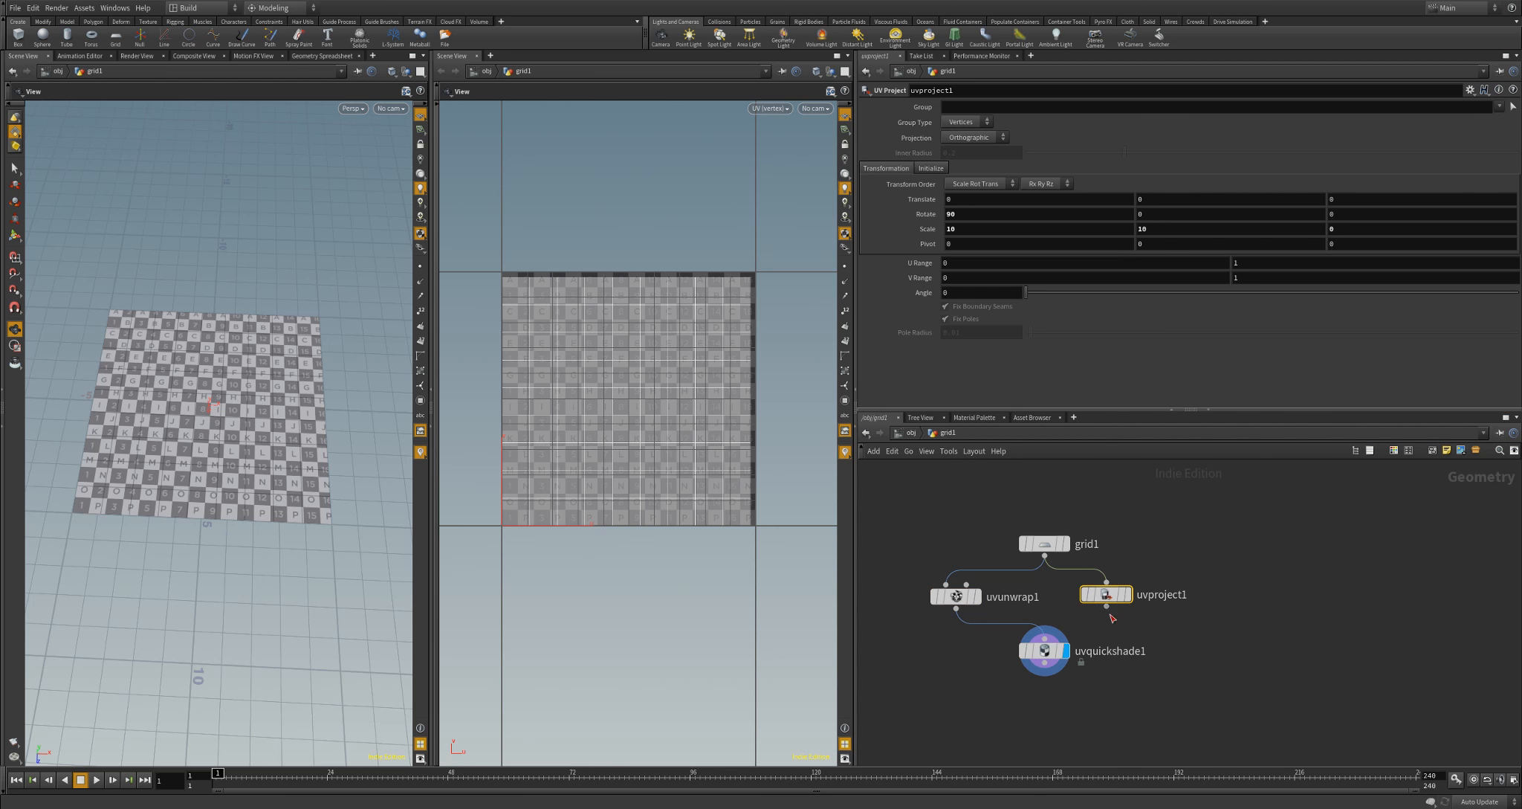
left_click_drag(1107, 607, 1052, 667)
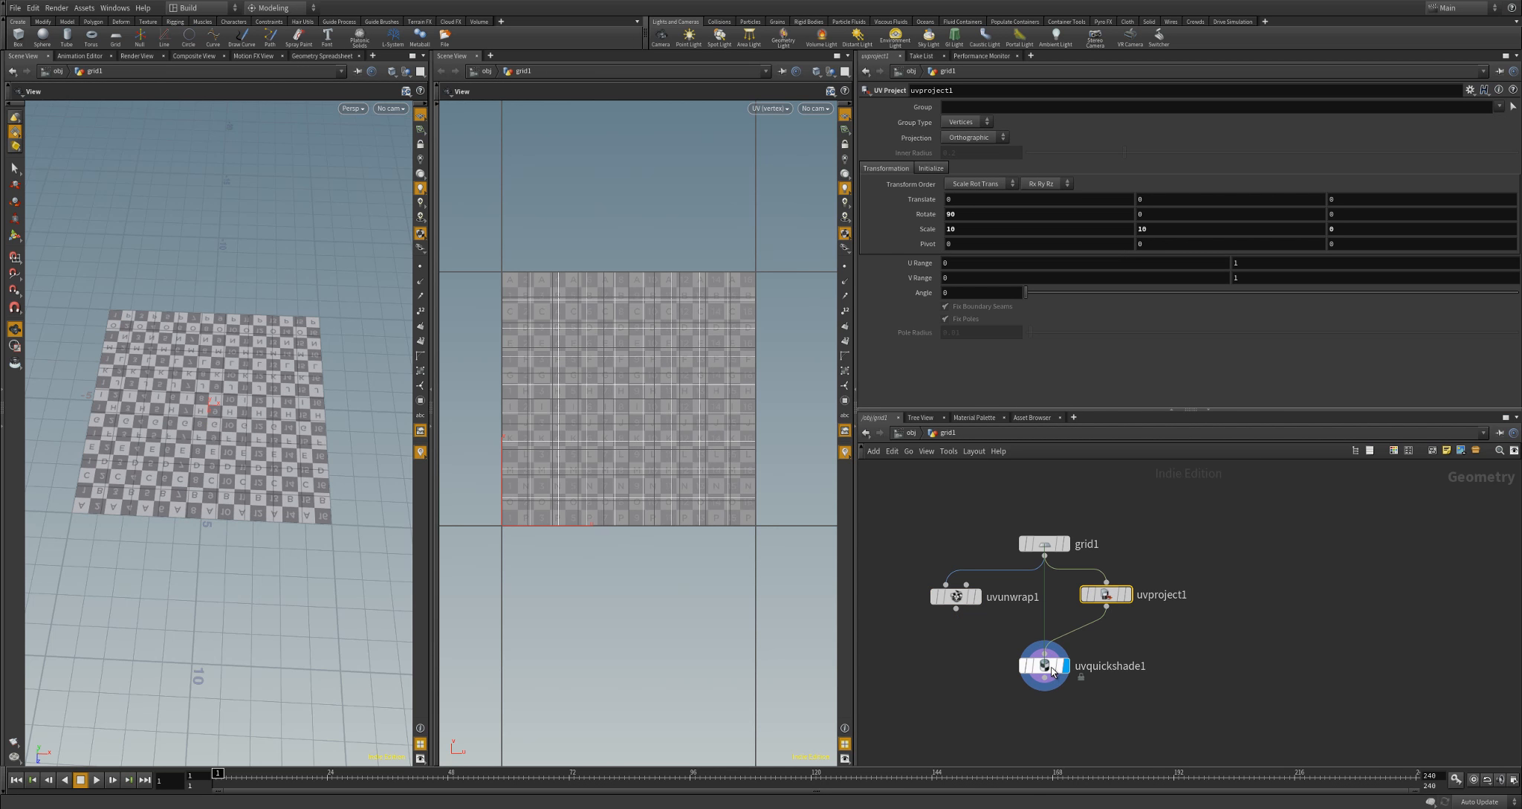
left_click(1105, 596)
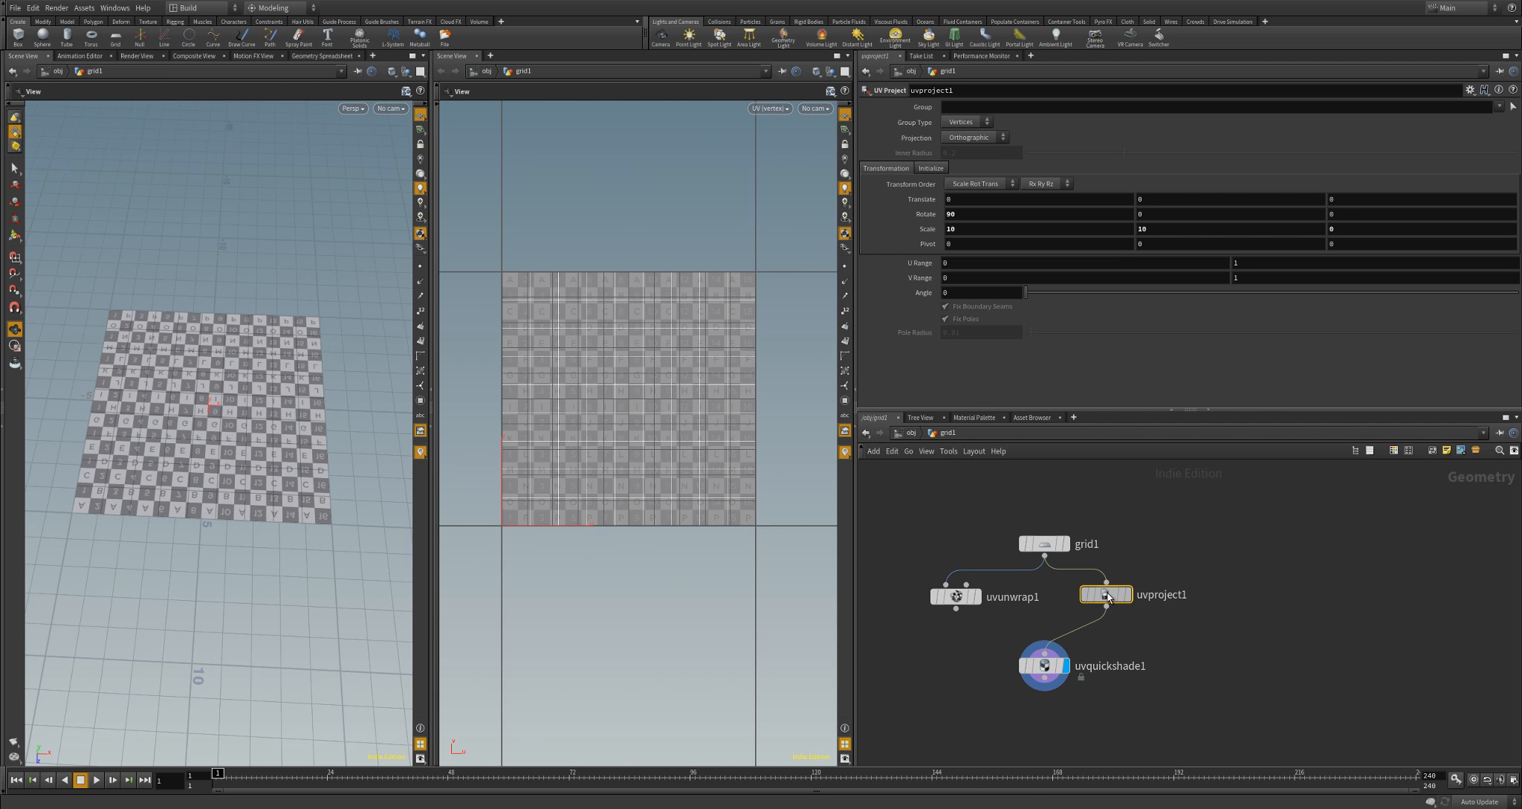
left_click(969, 138)
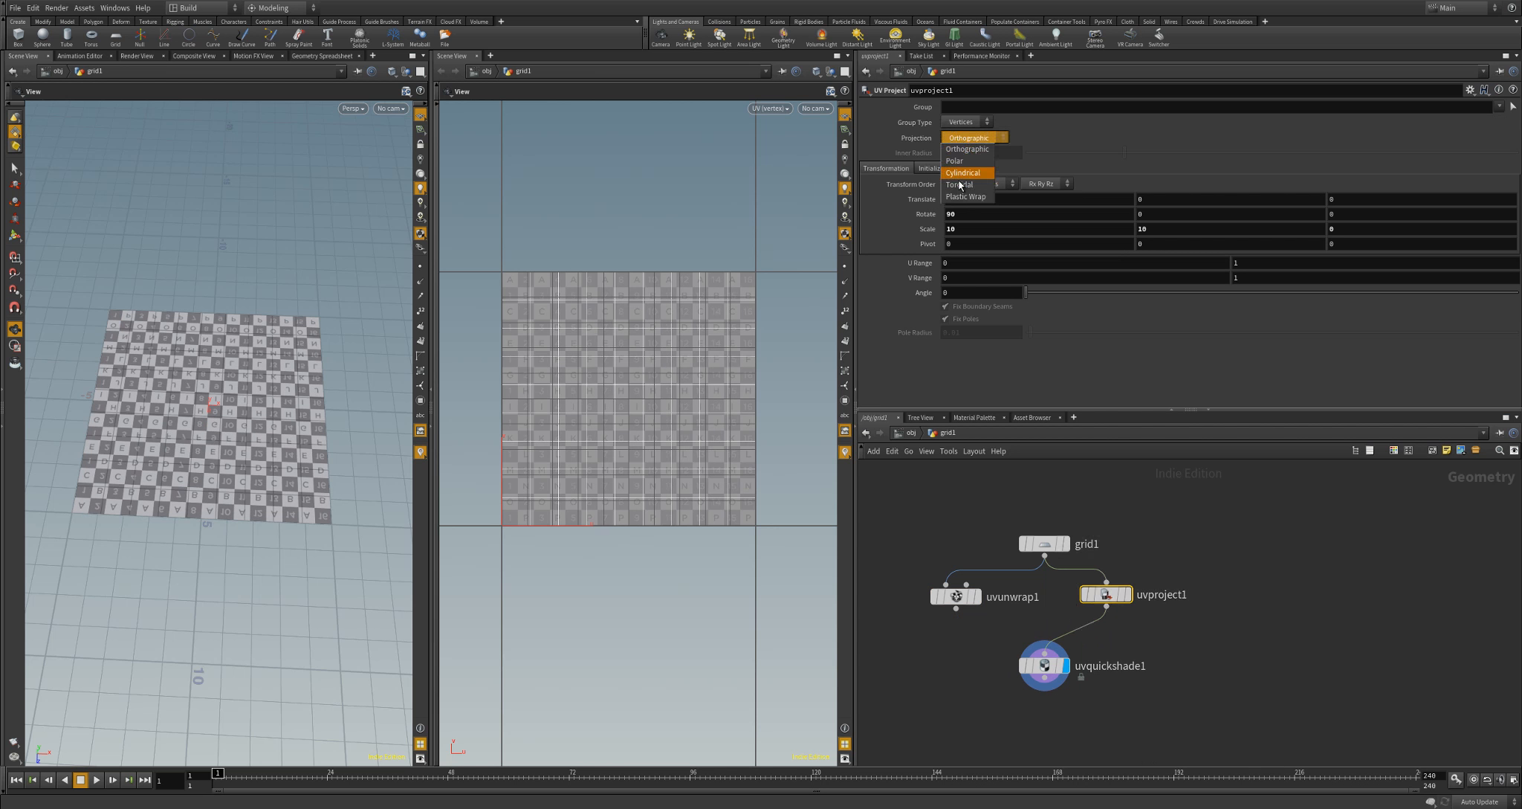
left_click(974, 137)
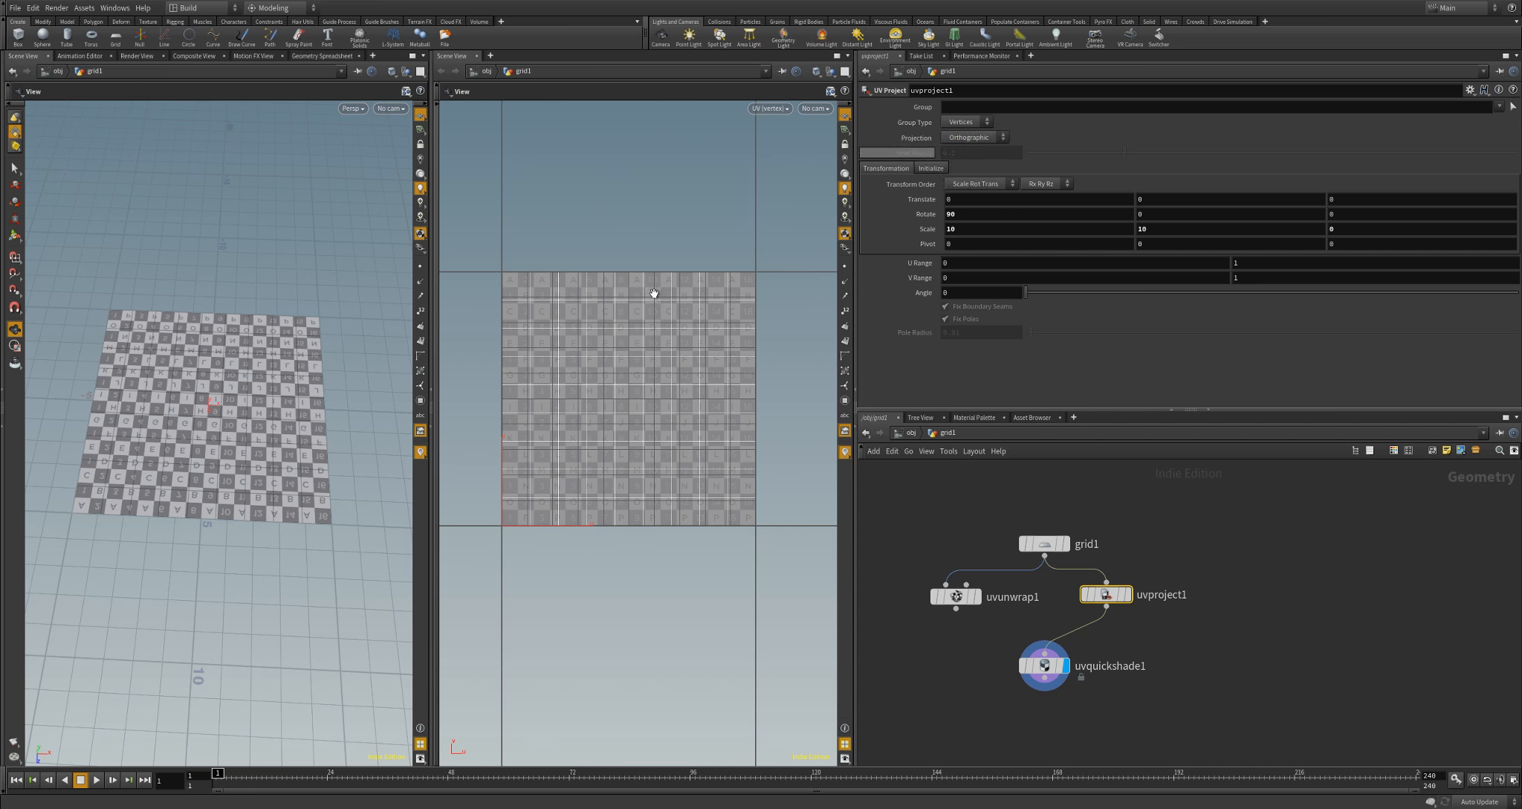
left_click_drag(367, 424, 391, 439)
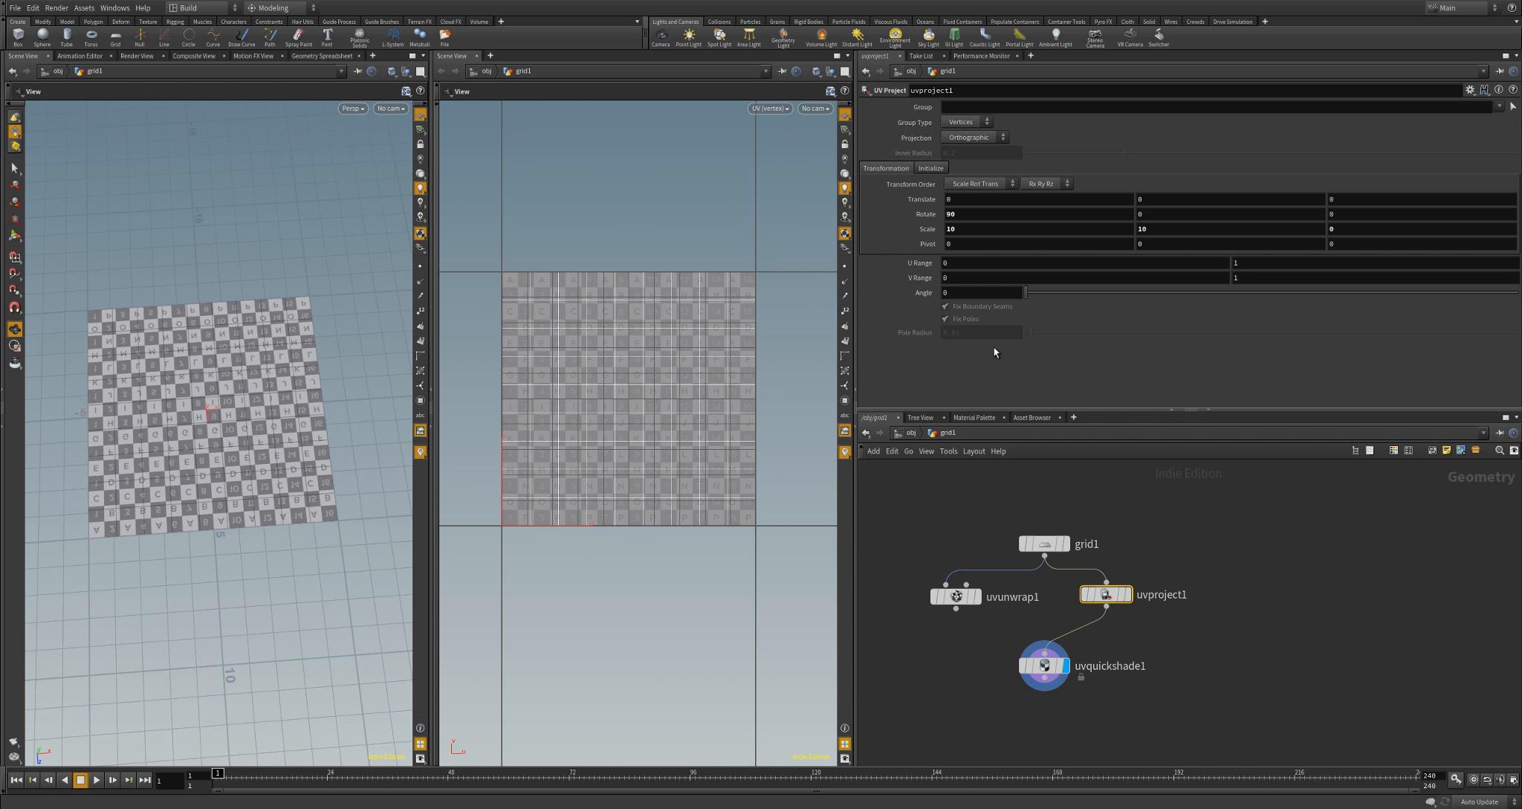
Adjust the X rotation of the uvproject1 projection to 93.4 and undo the further rotation changes
middle_click_drag(957, 216, 985, 215)
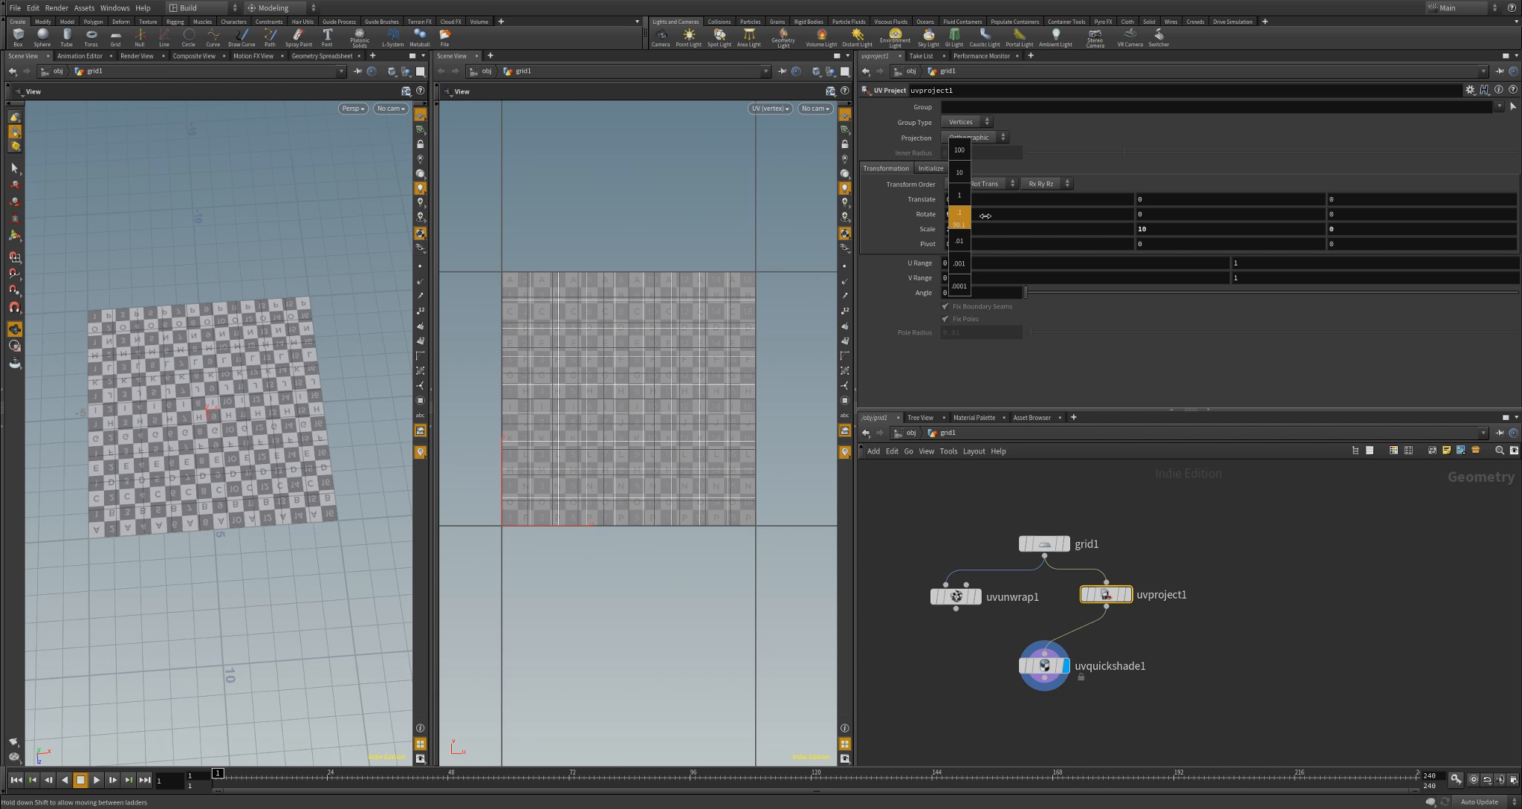
middle_click_drag(1089, 211, 1091, 211)
middle_click_drag(955, 214, 1126, 229)
key("ctrl+z")
key("ctrl+z")
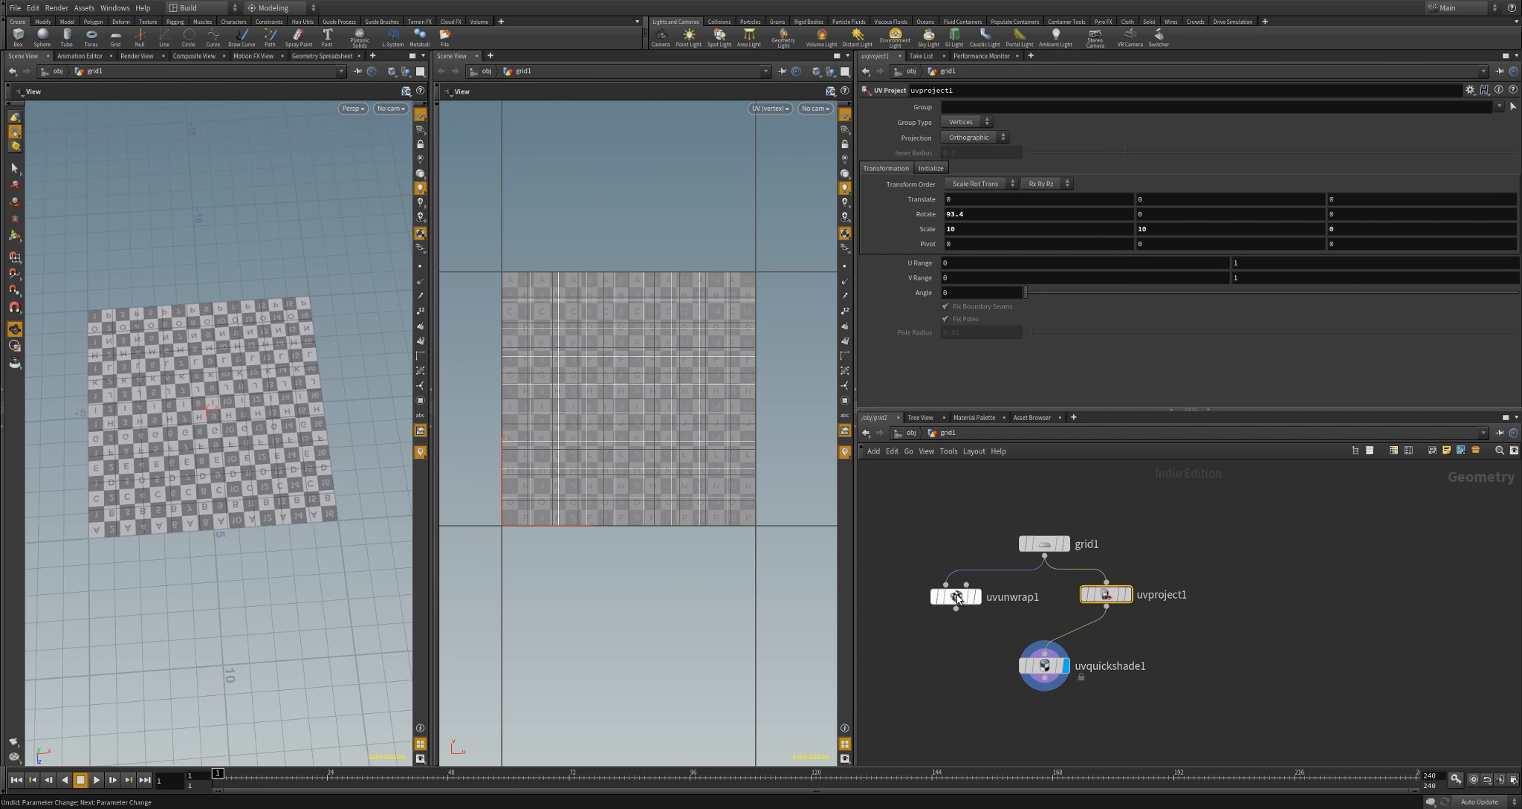
Check the uvunwrap1 parameters and set the projection type of uvproject1 to Polar
left_click(956, 596)
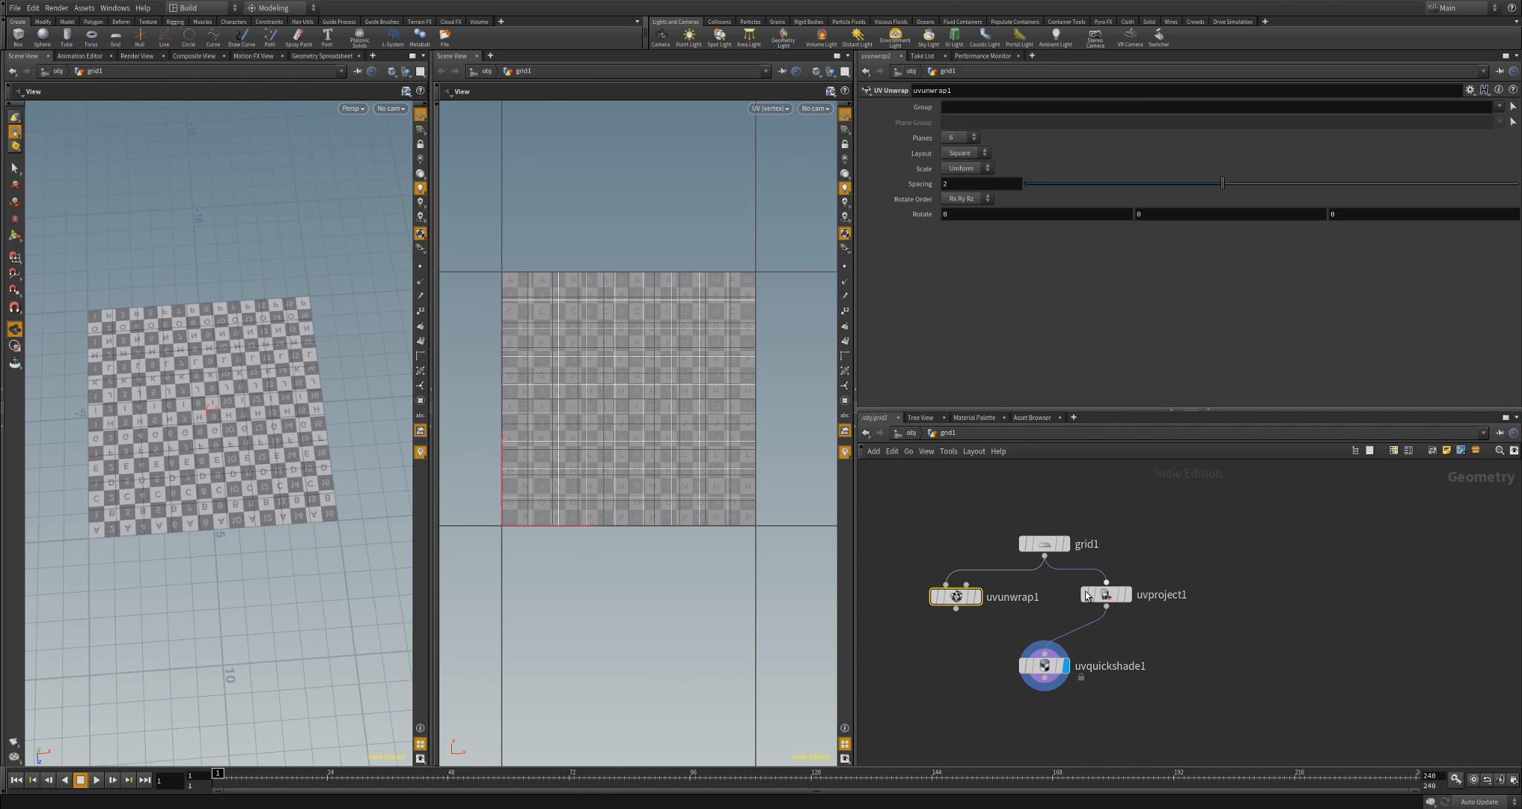
left_click(1086, 595)
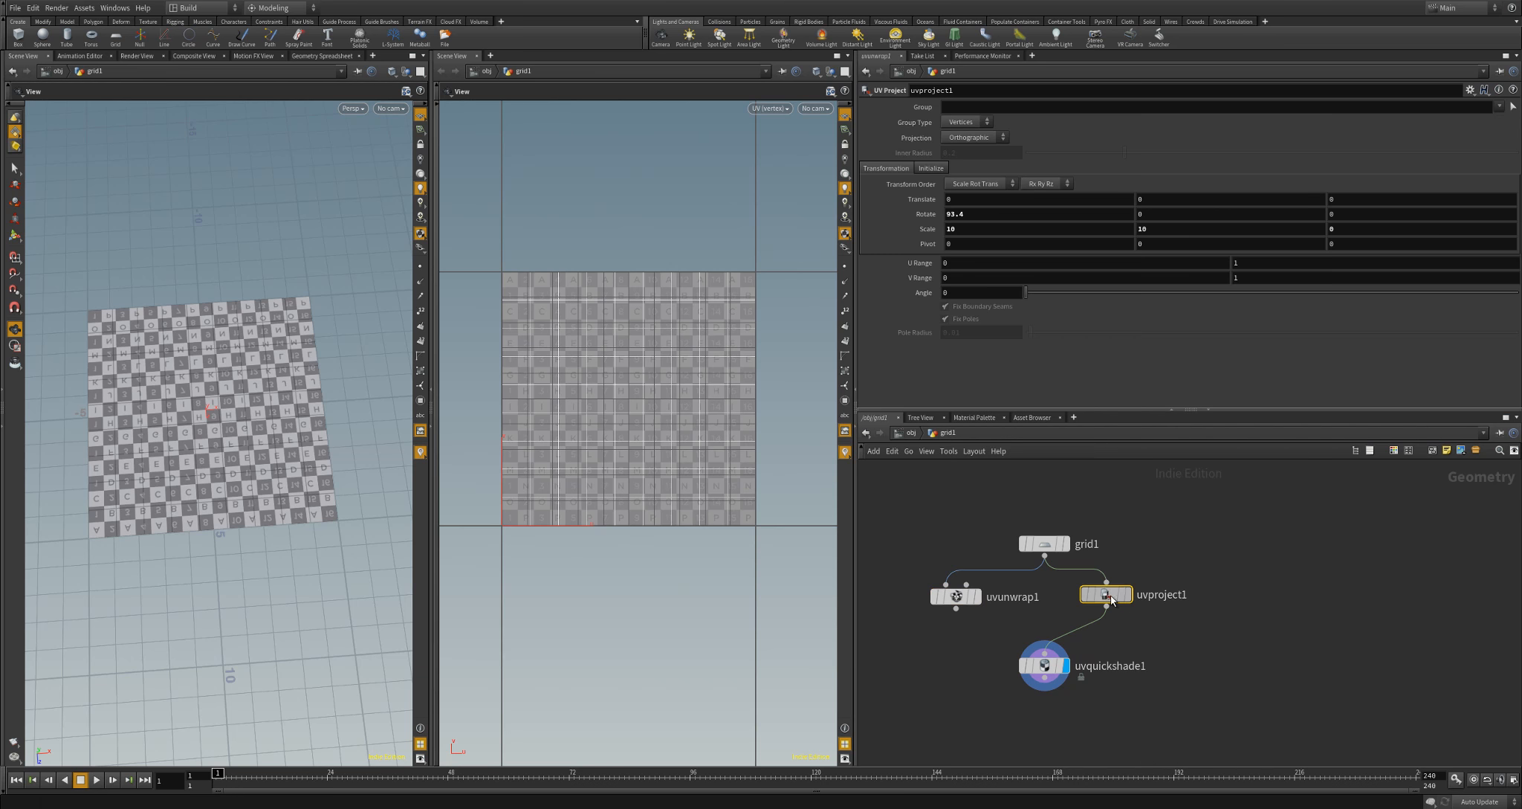
left_click(968, 144)
left_click(967, 154)
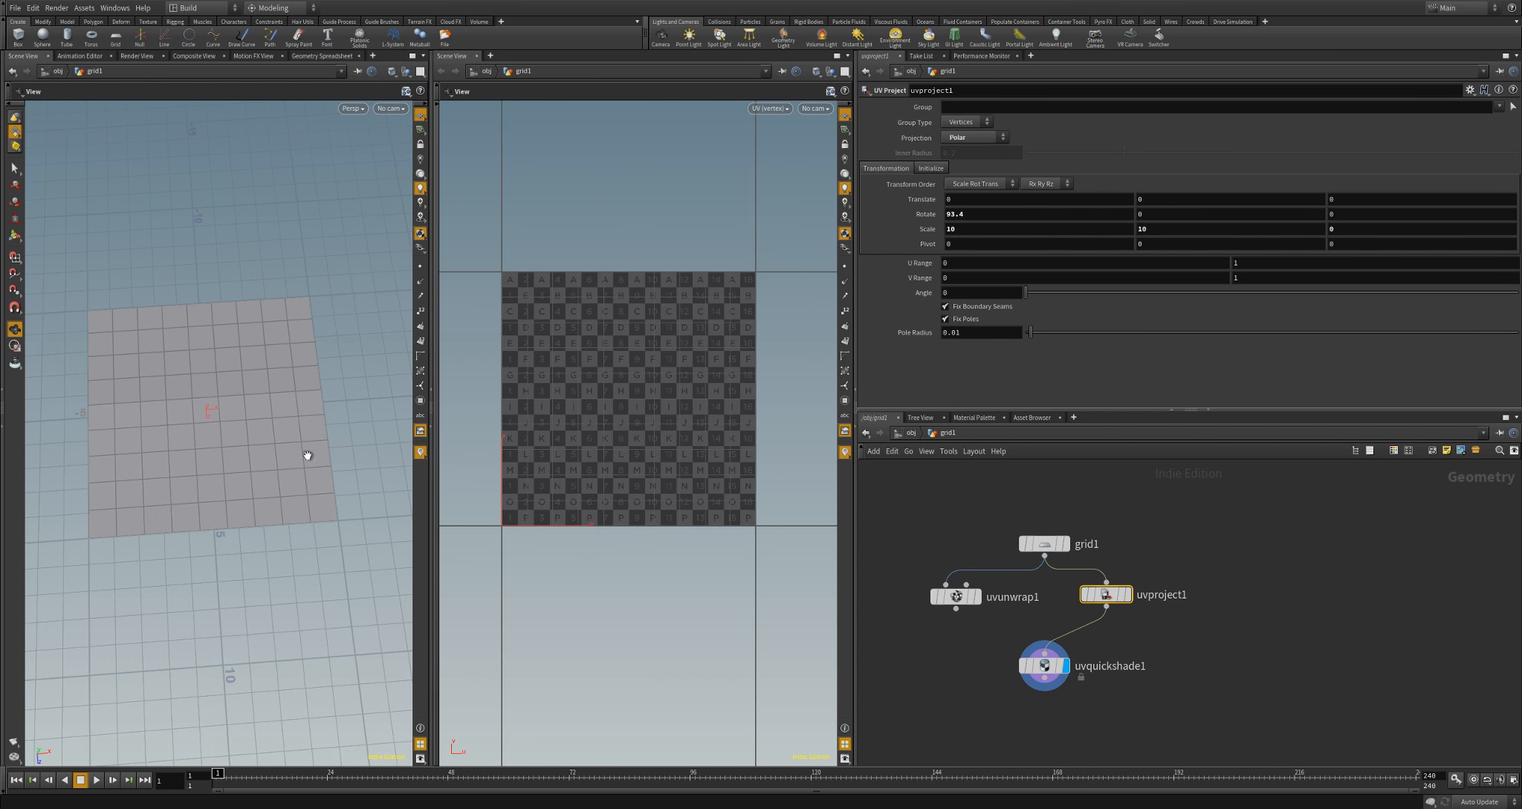
Activate the UV projection handle in the perspective view and move it below the grid, to about -0.95 in Y
left_click_drag(308, 455, 248, 414)
key("Return")
left_click_drag(210, 476, 208, 496)
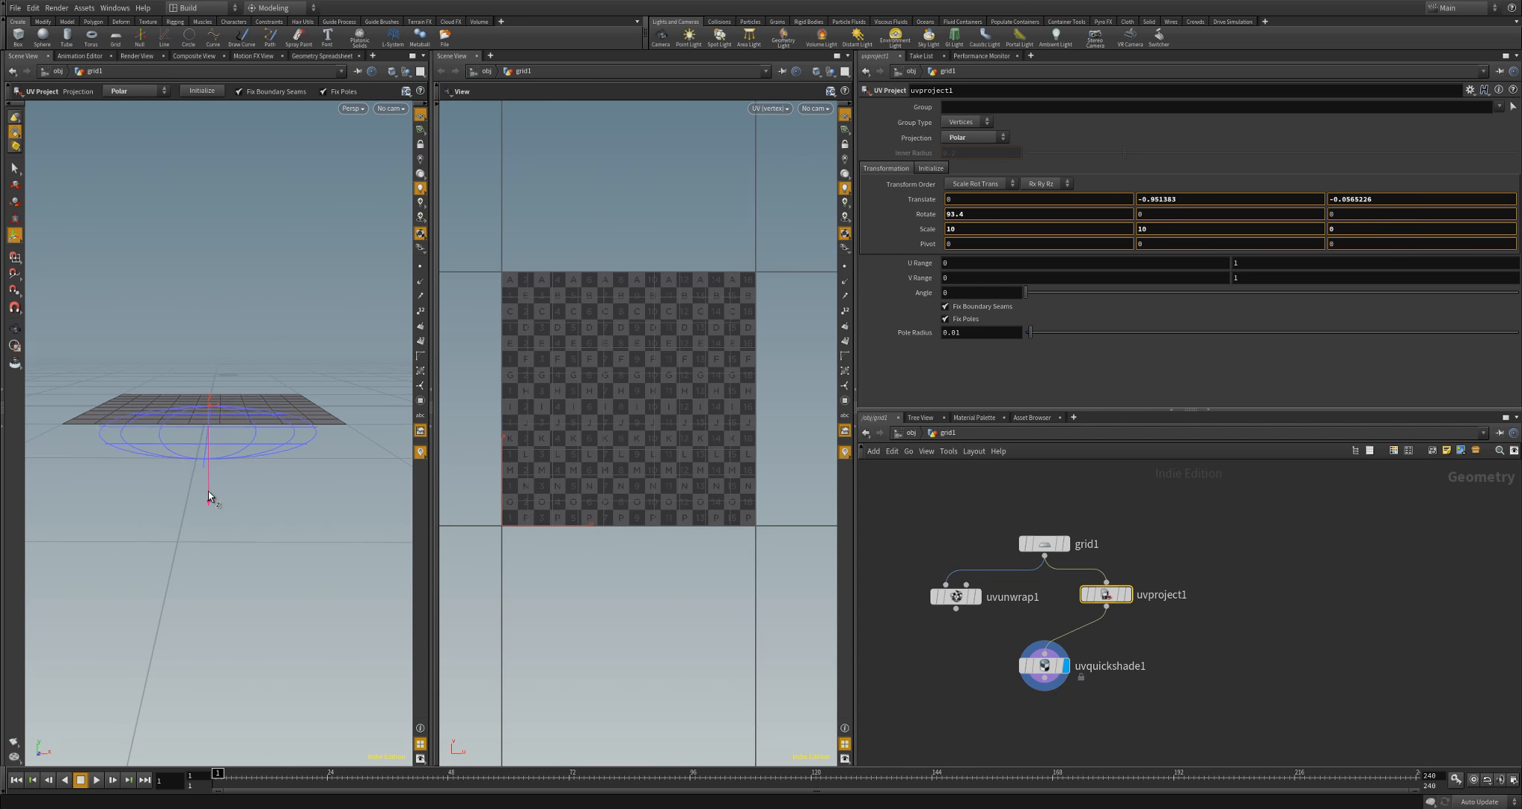
Undo the projection handle move and set the Z scale of uvproject1 to 10.7
key("ctrl+z")
mouse_move(279, 421)
left_mouse_down()
mouse_move(278, 477)
mouse_move(281, 435)
left_mouse_up()
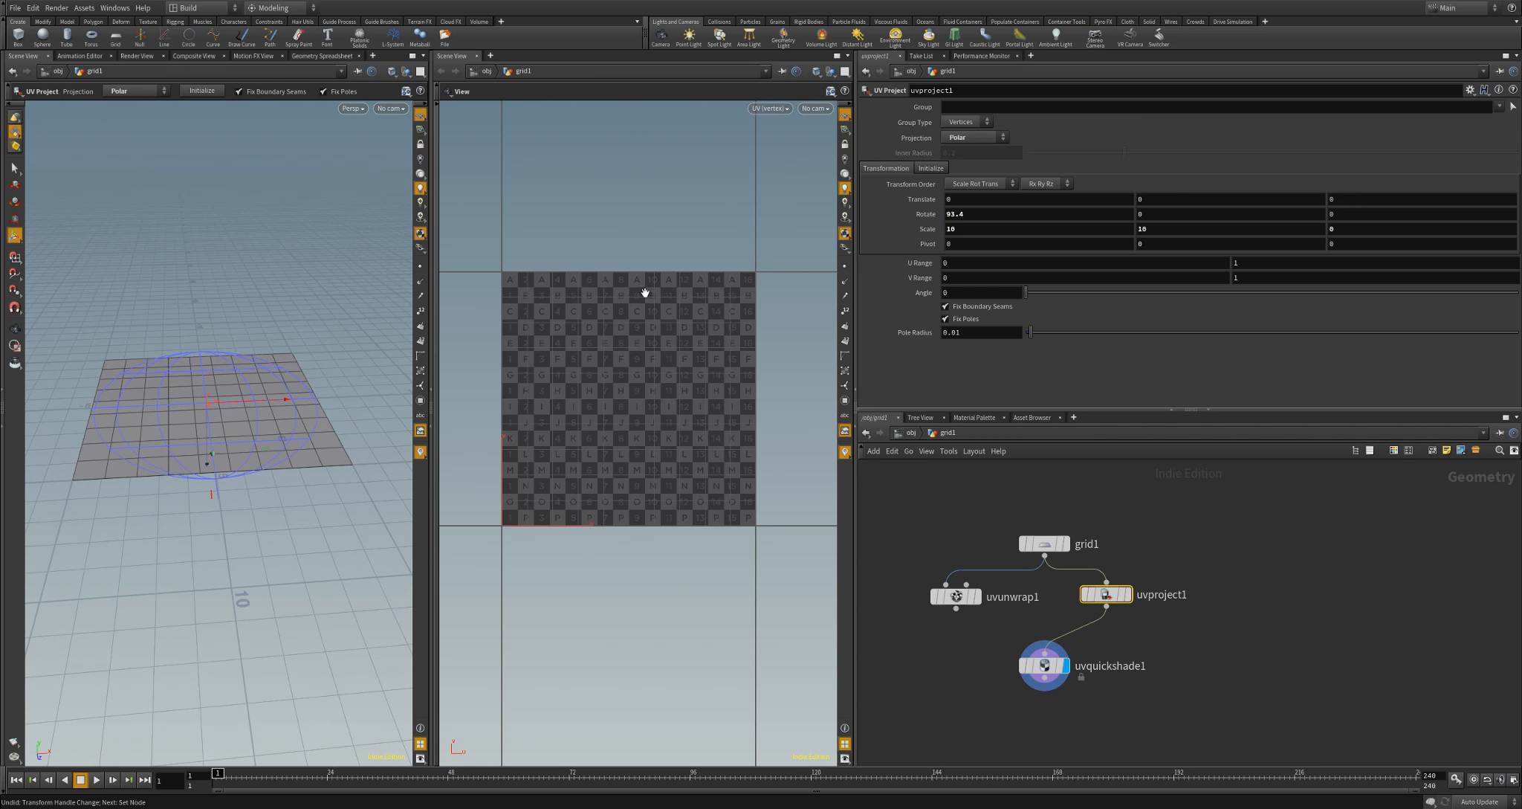
middle_click_drag(1337, 228, 1508, 224)
left_click_drag(186, 444, 203, 394, "alt")
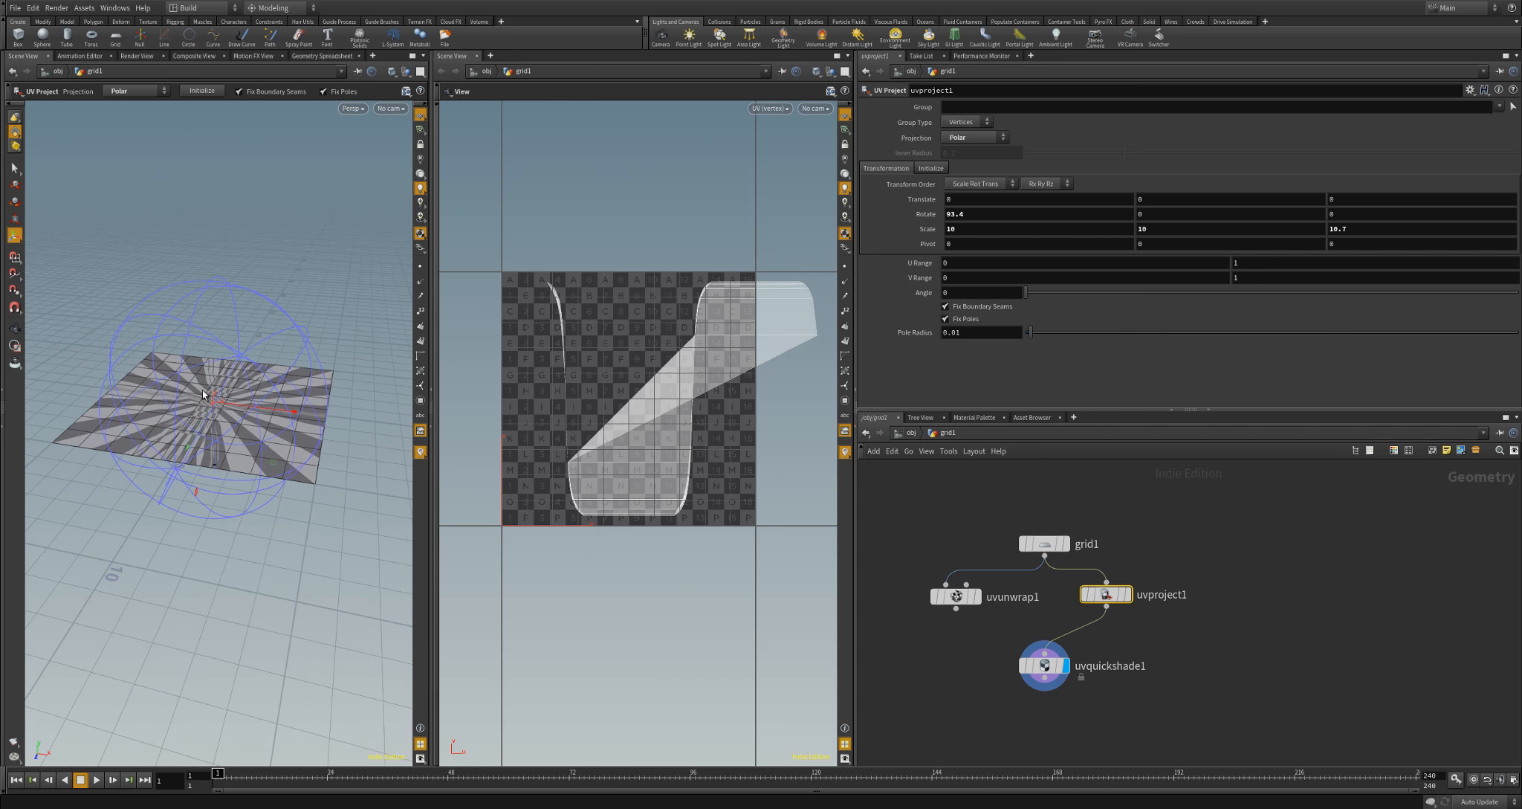
Switch the projection type of uvproject1 to Cylindrical and examine the result on the grid
left_click(961, 138)
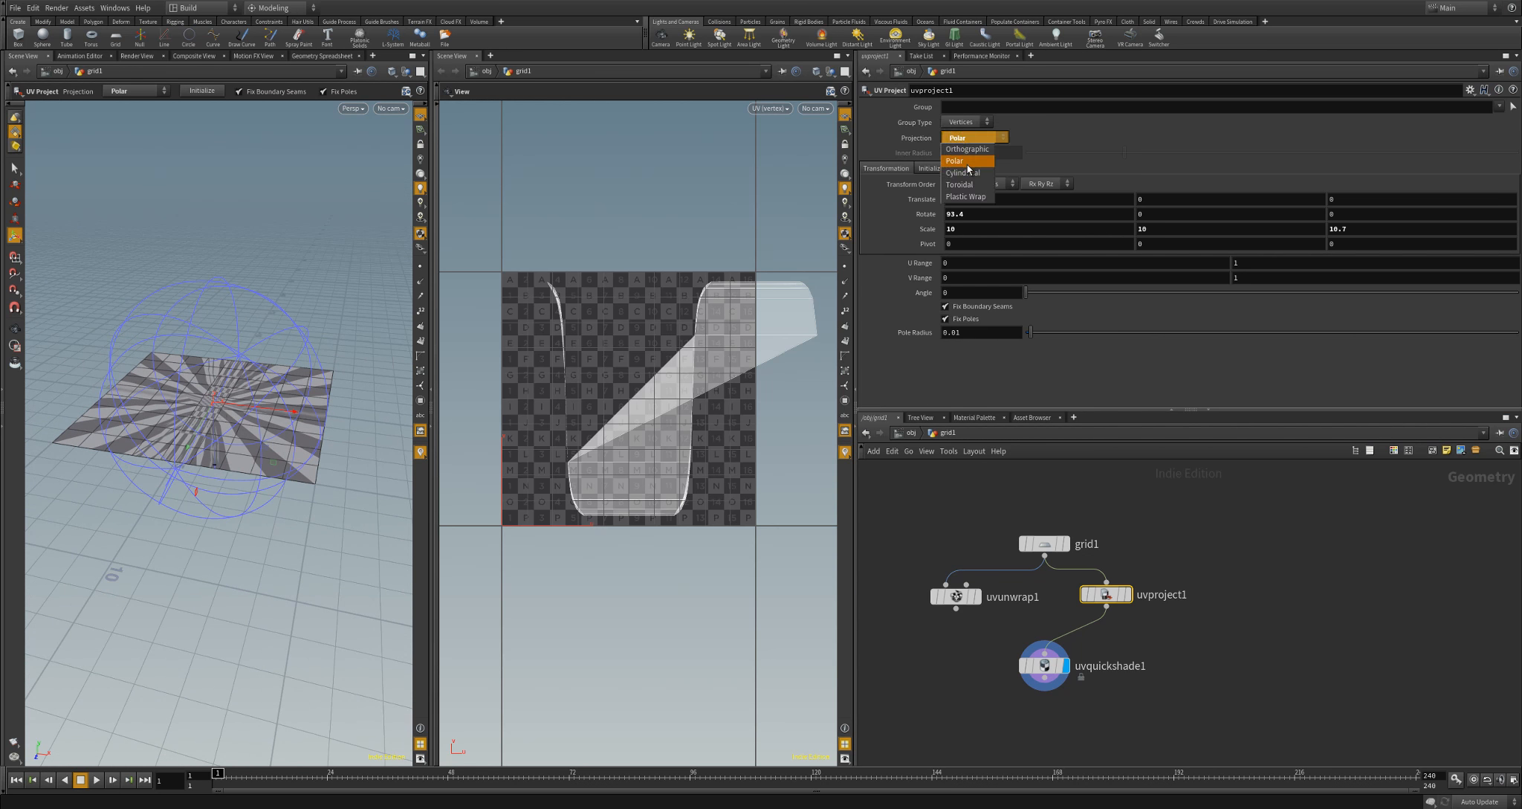
left_click(966, 169)
key("Escape")
left_click_drag(209, 377, 315, 357)
key("Return")
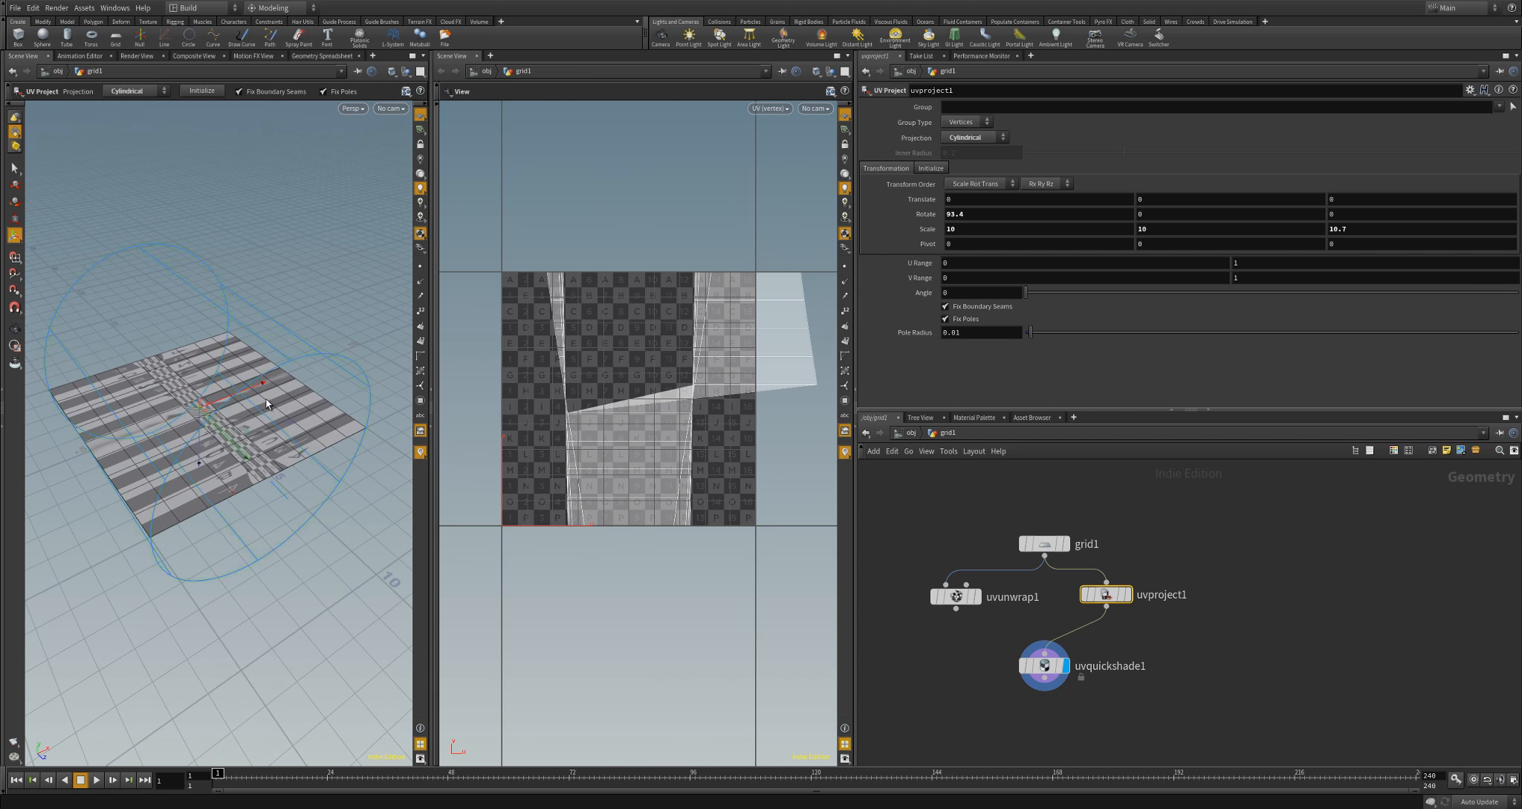
mouse_move(267, 403)
left_mouse_down("alt")
mouse_move(225, 434)
mouse_move(223, 393)
mouse_move(242, 409)
left_mouse_up("alt")
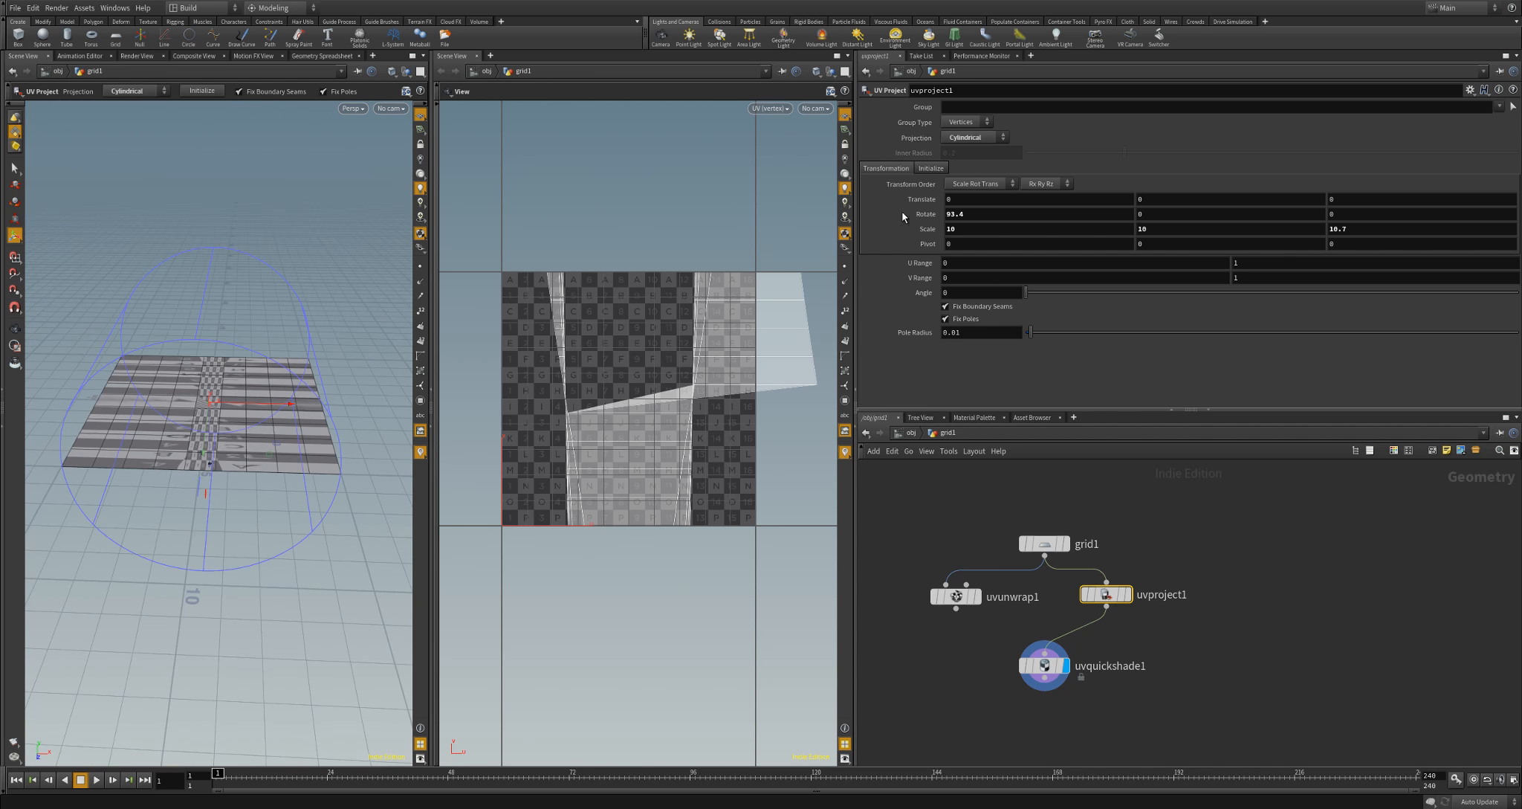
Try the Plastic Wrap projection type on uvproject1 and examine how it maps onto the grid
left_click(993, 140)
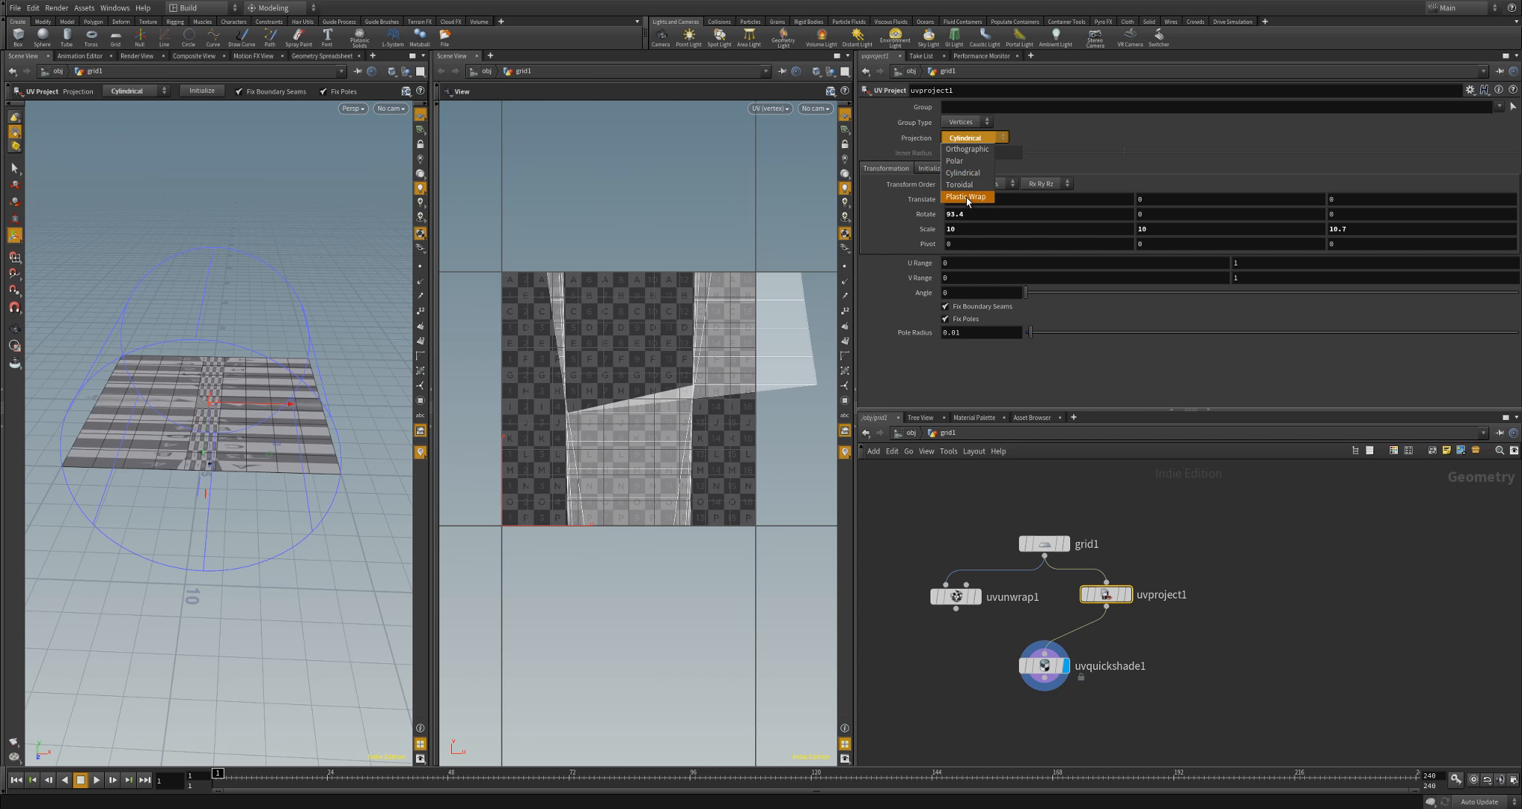
left_click(966, 197)
key("Escape")
left_click_drag(268, 416, 256, 446)
key("Return")
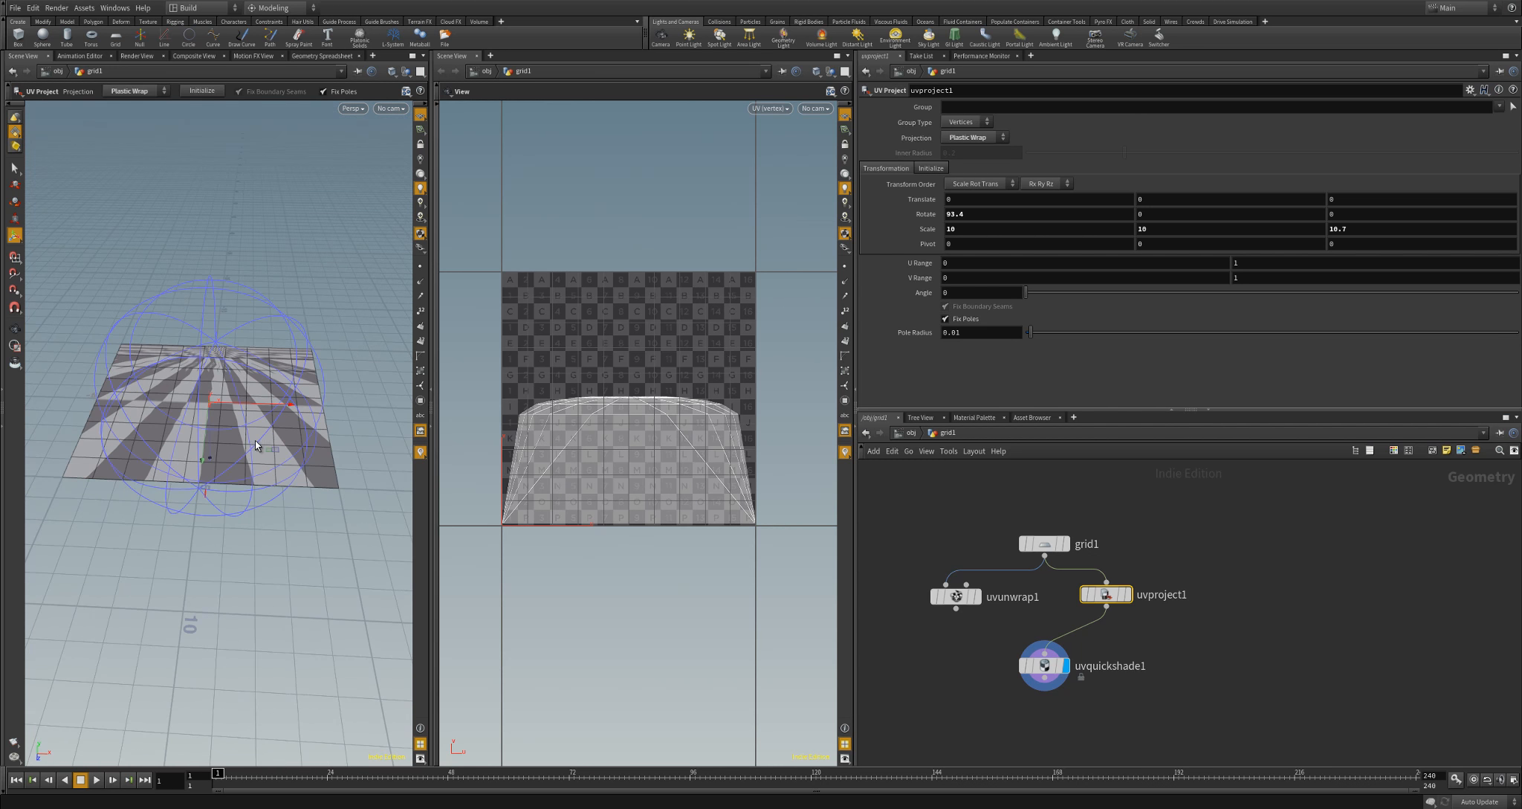
key("Escape")
left_click_drag(209, 275, 275, 452)
key("Return")
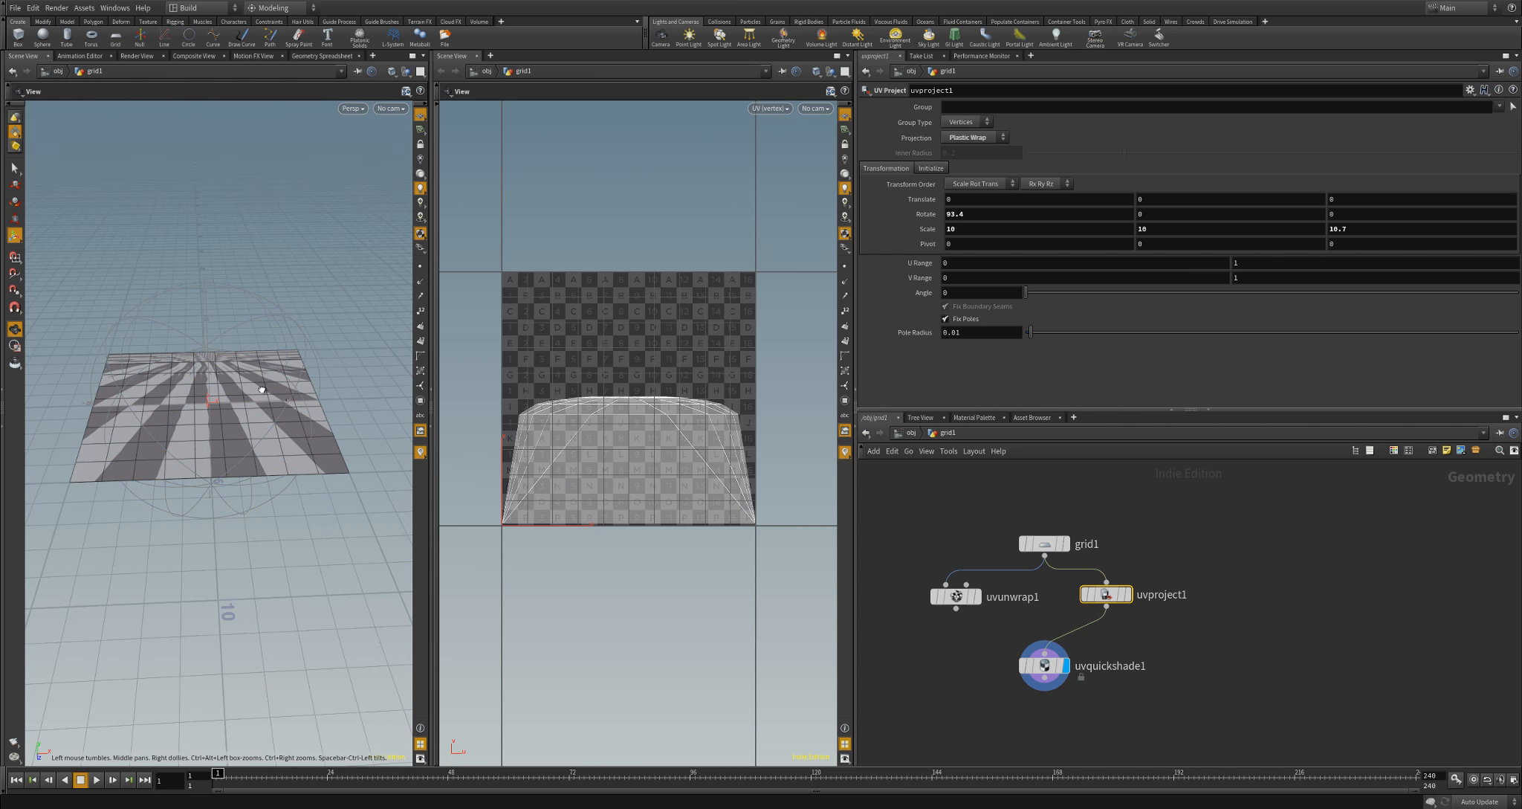
Set the projection type of uvproject1 to Orthographic and move its node slightly closer to uvunwrap1
left_click_drag(260, 377, 252, 405, "alt")
left_click(969, 138)
left_click(971, 150)
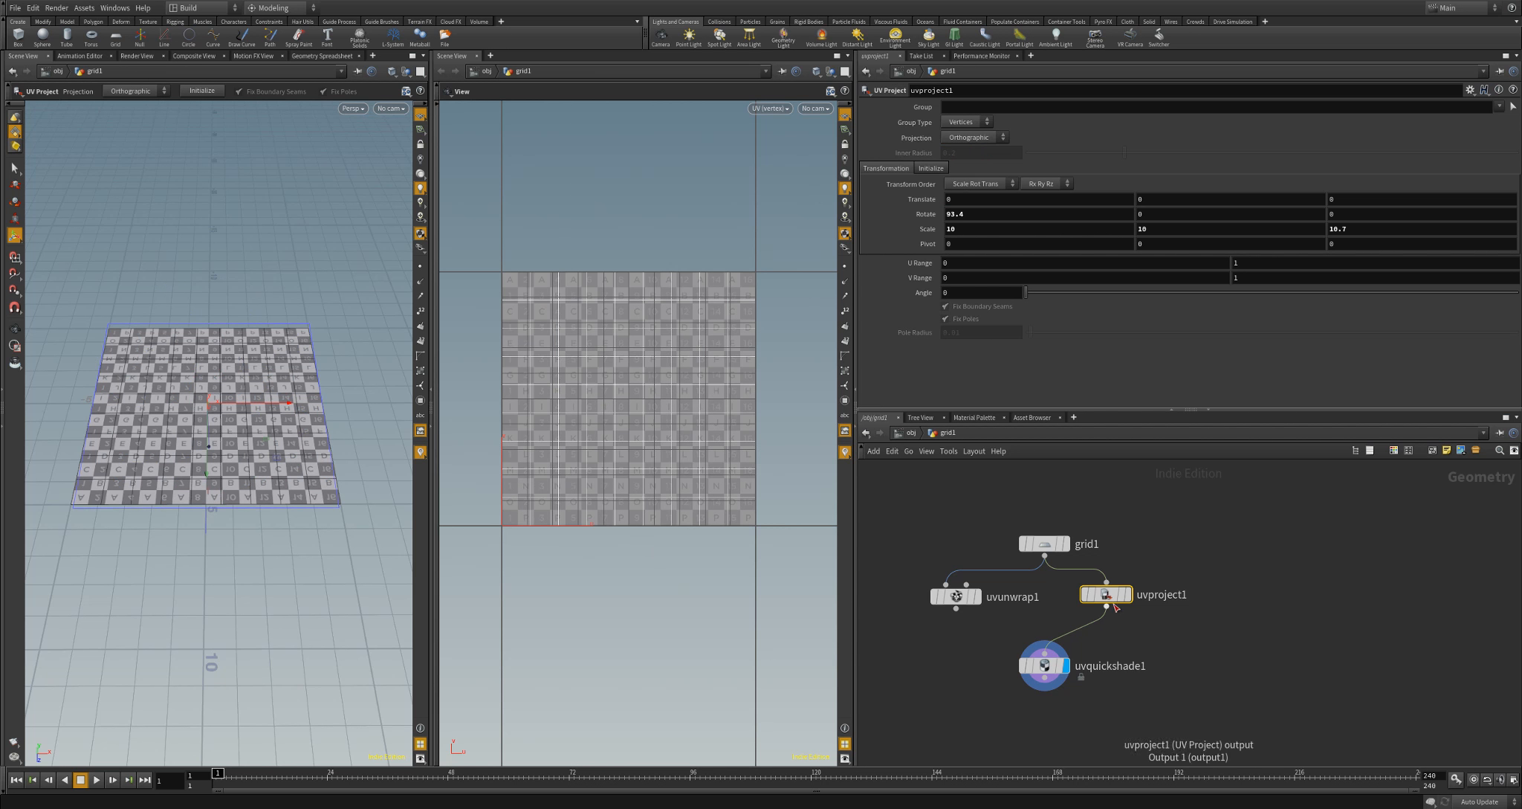
left_click_drag(1106, 601, 1072, 605)
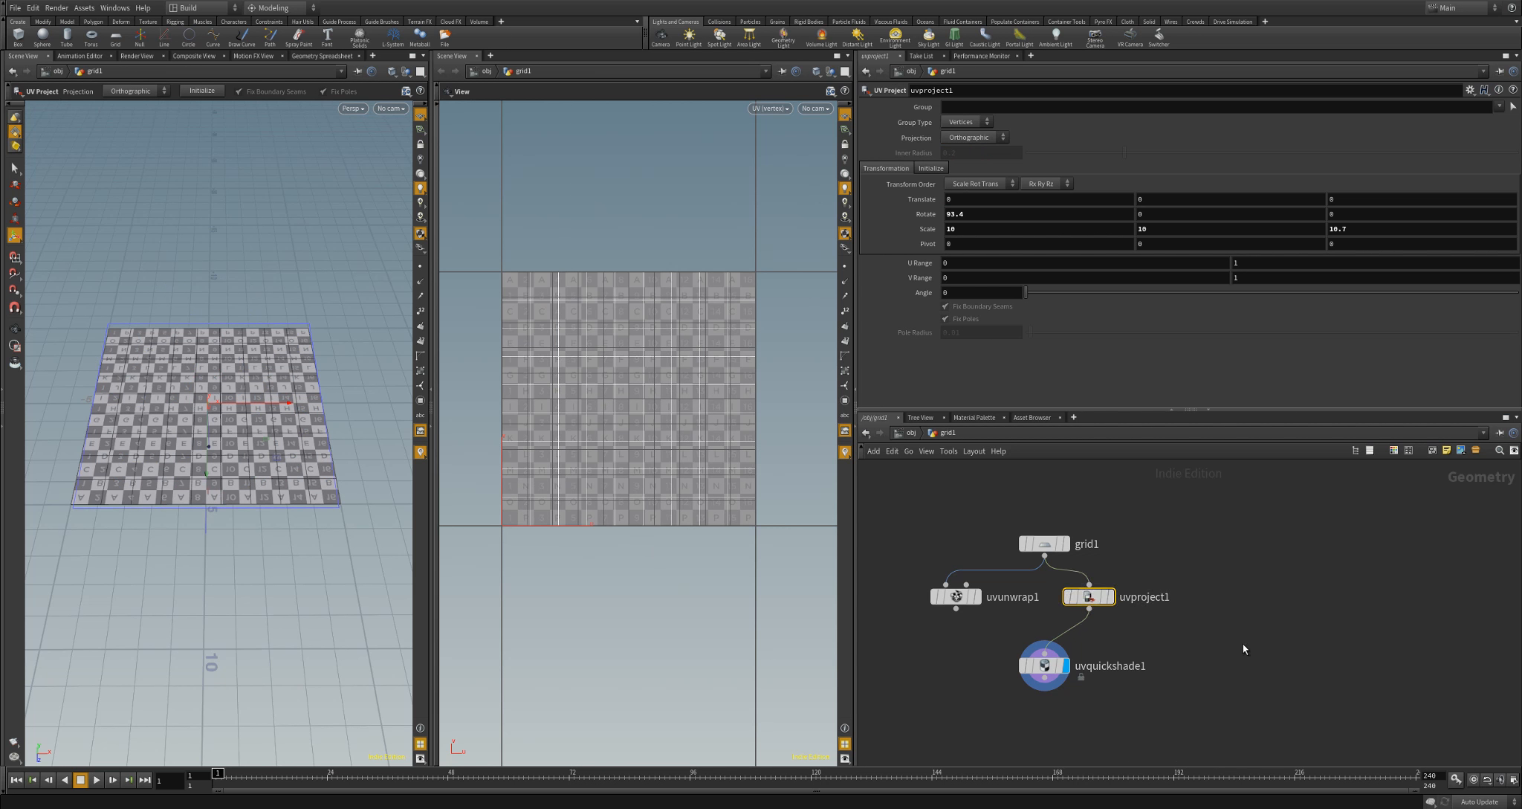
Add a Box node in the empty network area beside the grid nodes and display it
middle_click_drag(1222, 643, 1040, 642)
key("Tab")
type("b")
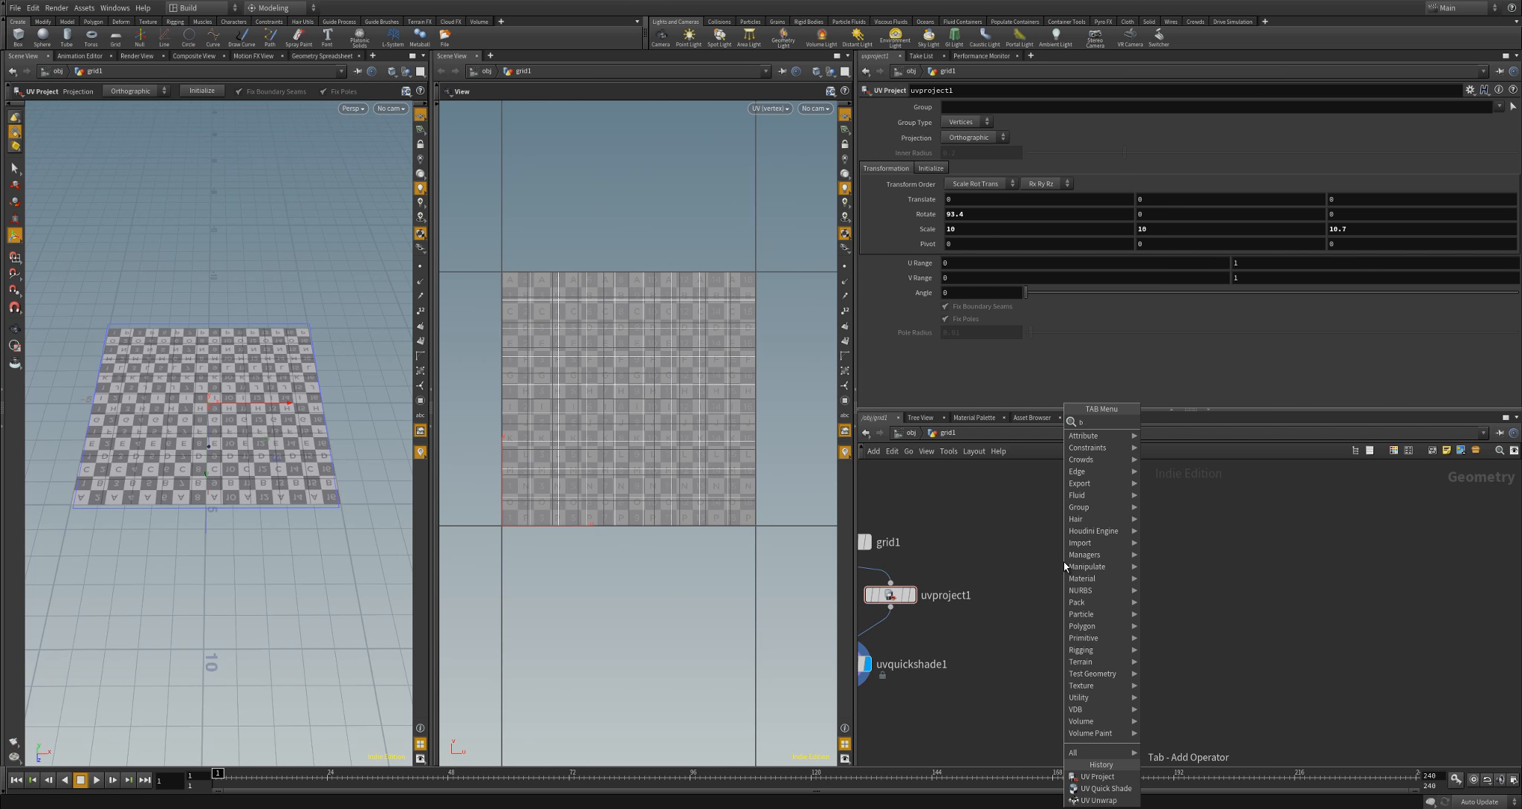
type("ox")
key("Return")
left_click(1064, 564)
left_click_drag(1065, 563, 1089, 545)
left_click(1110, 550)
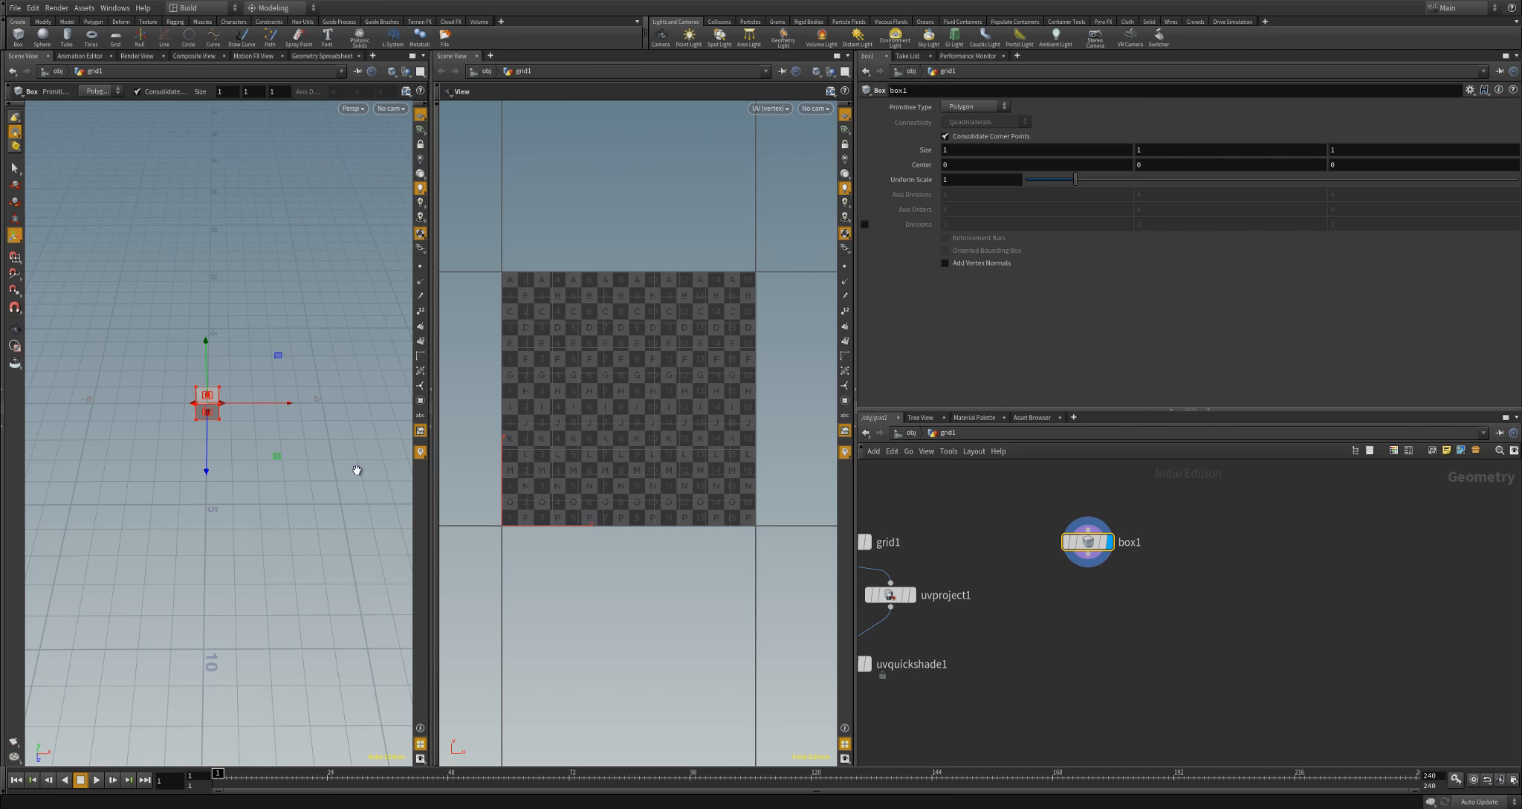
Add a UV Unwrap node fed by box1 and display it
right_click_drag(357, 470, 290, 475, "alt")
mouse_move(290, 475)
left_mouse_down("alt")
mouse_move(341, 477)
mouse_move(303, 496)
left_mouse_up("alt")
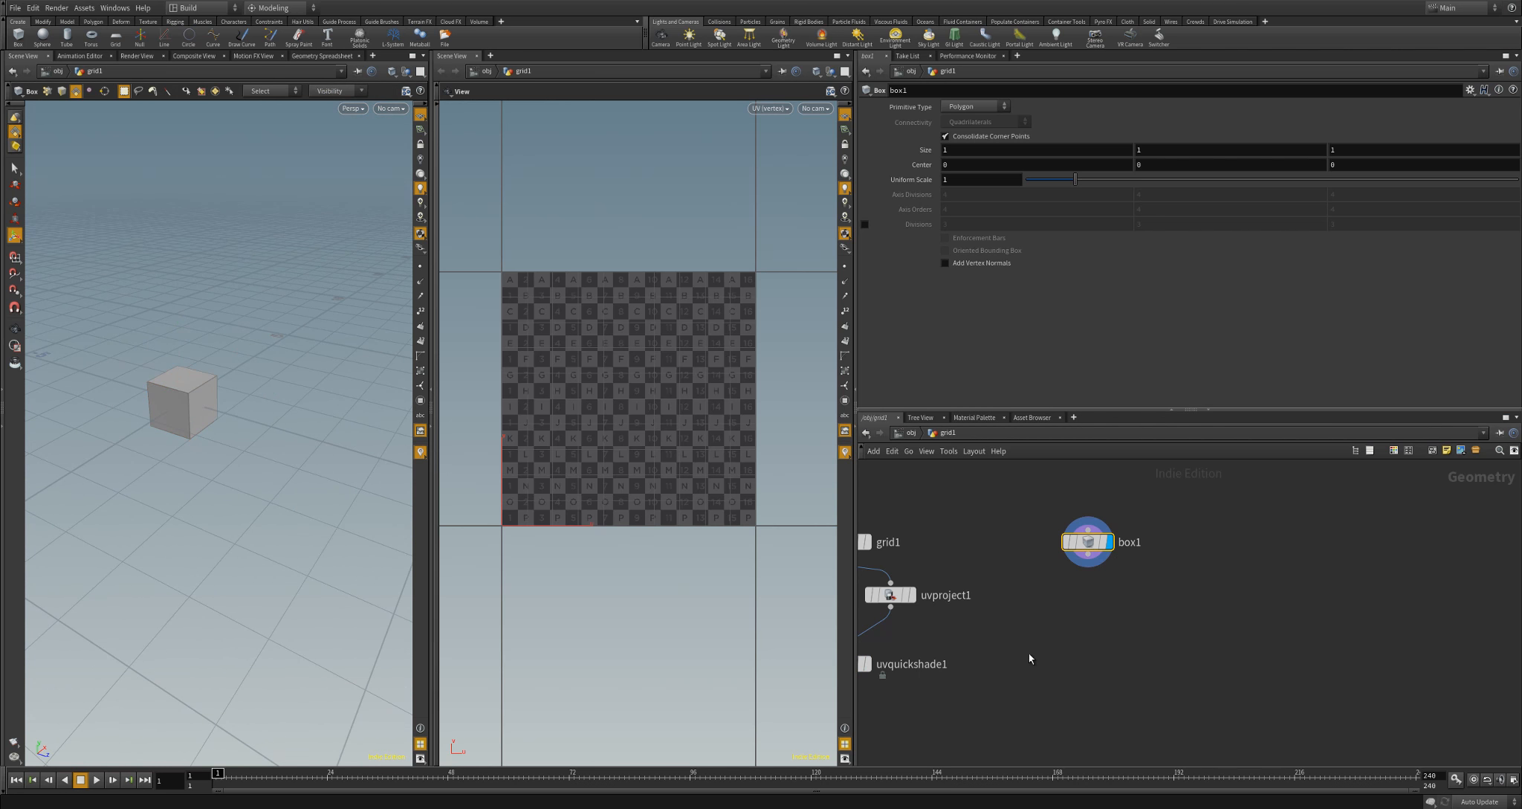
key("Tab")
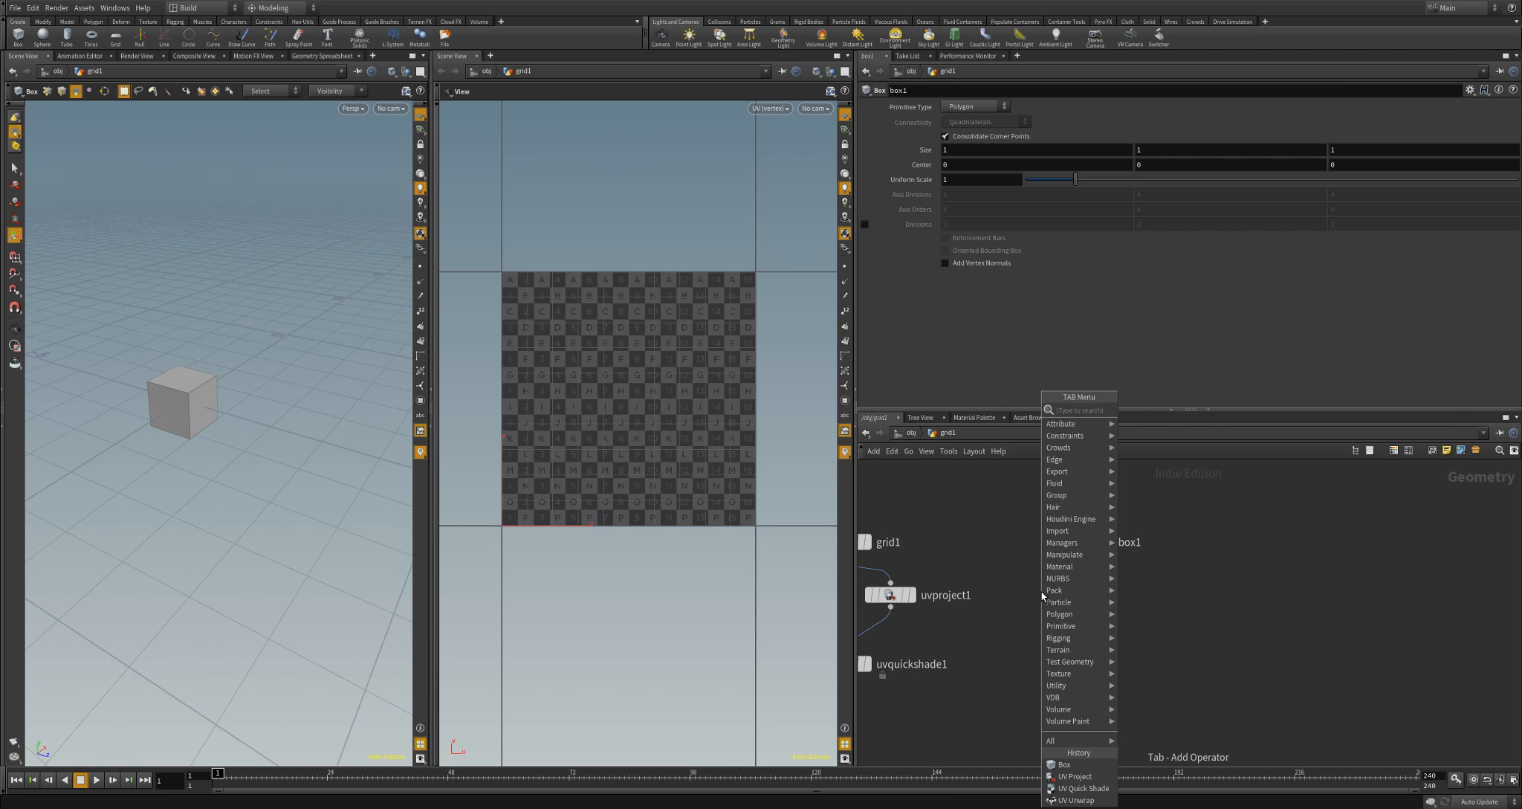
type("uv")
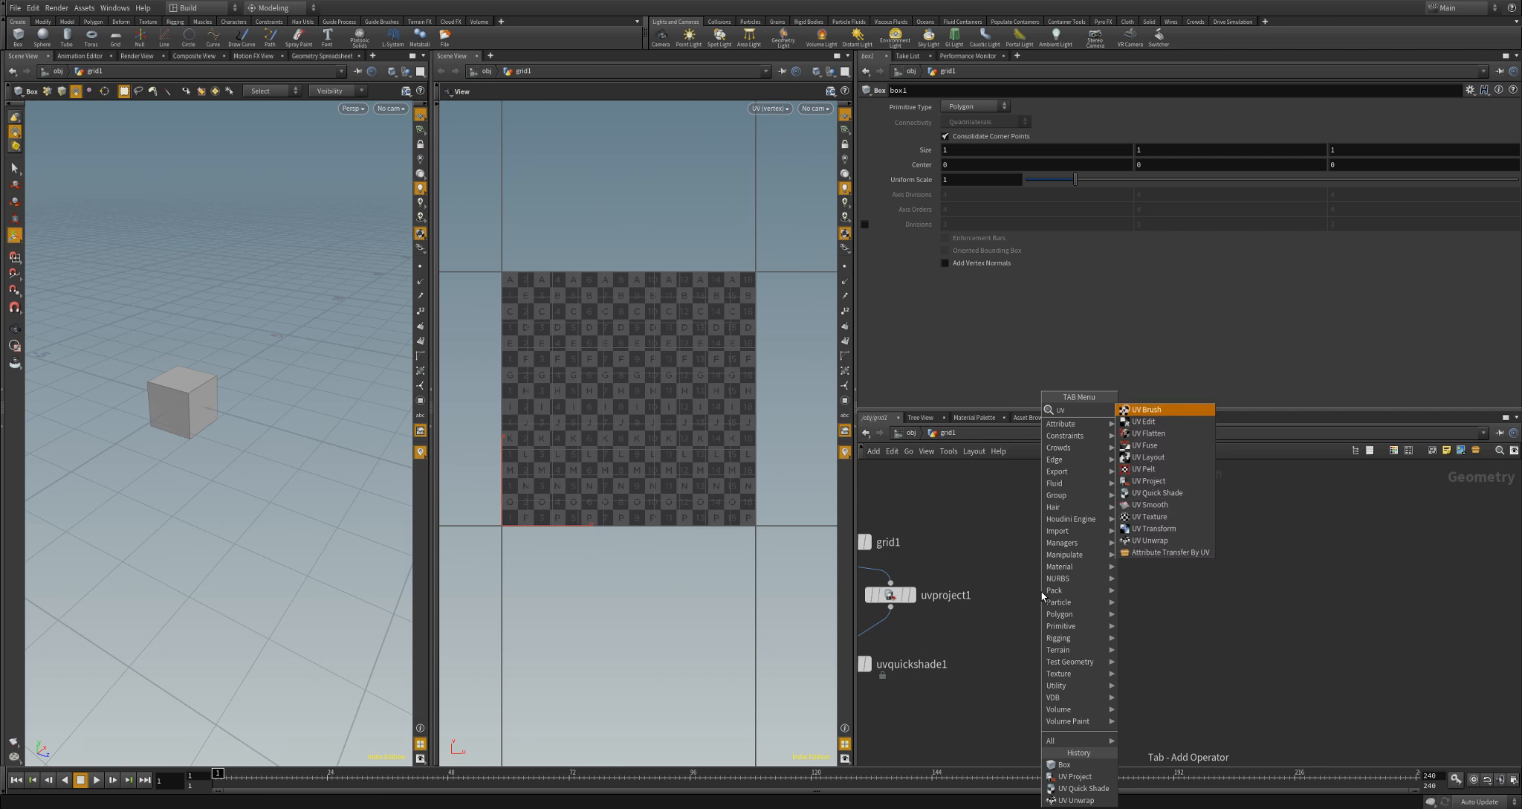
type("un")
key("Return")
key("Return")
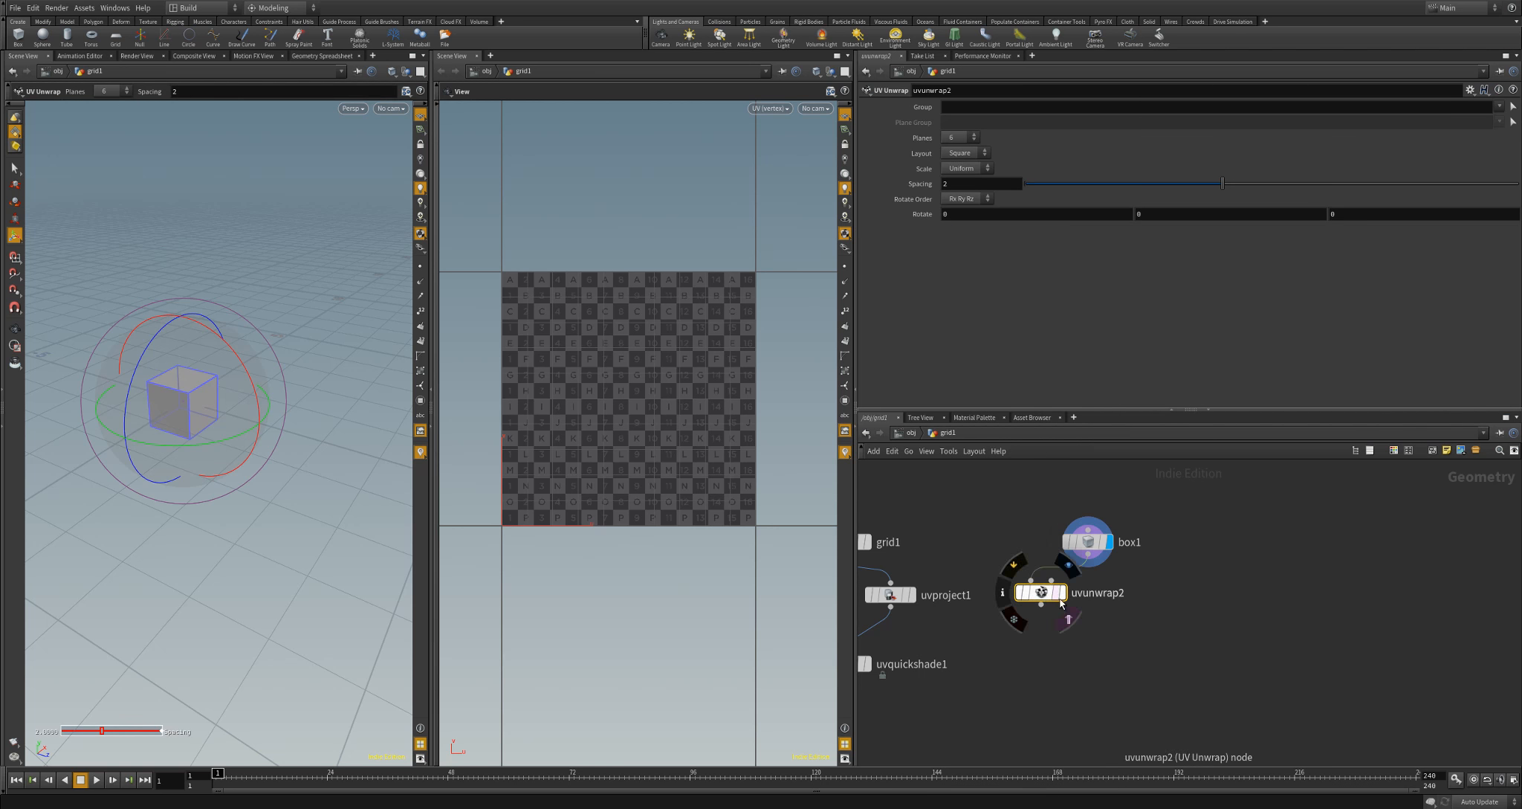
left_click(1062, 594)
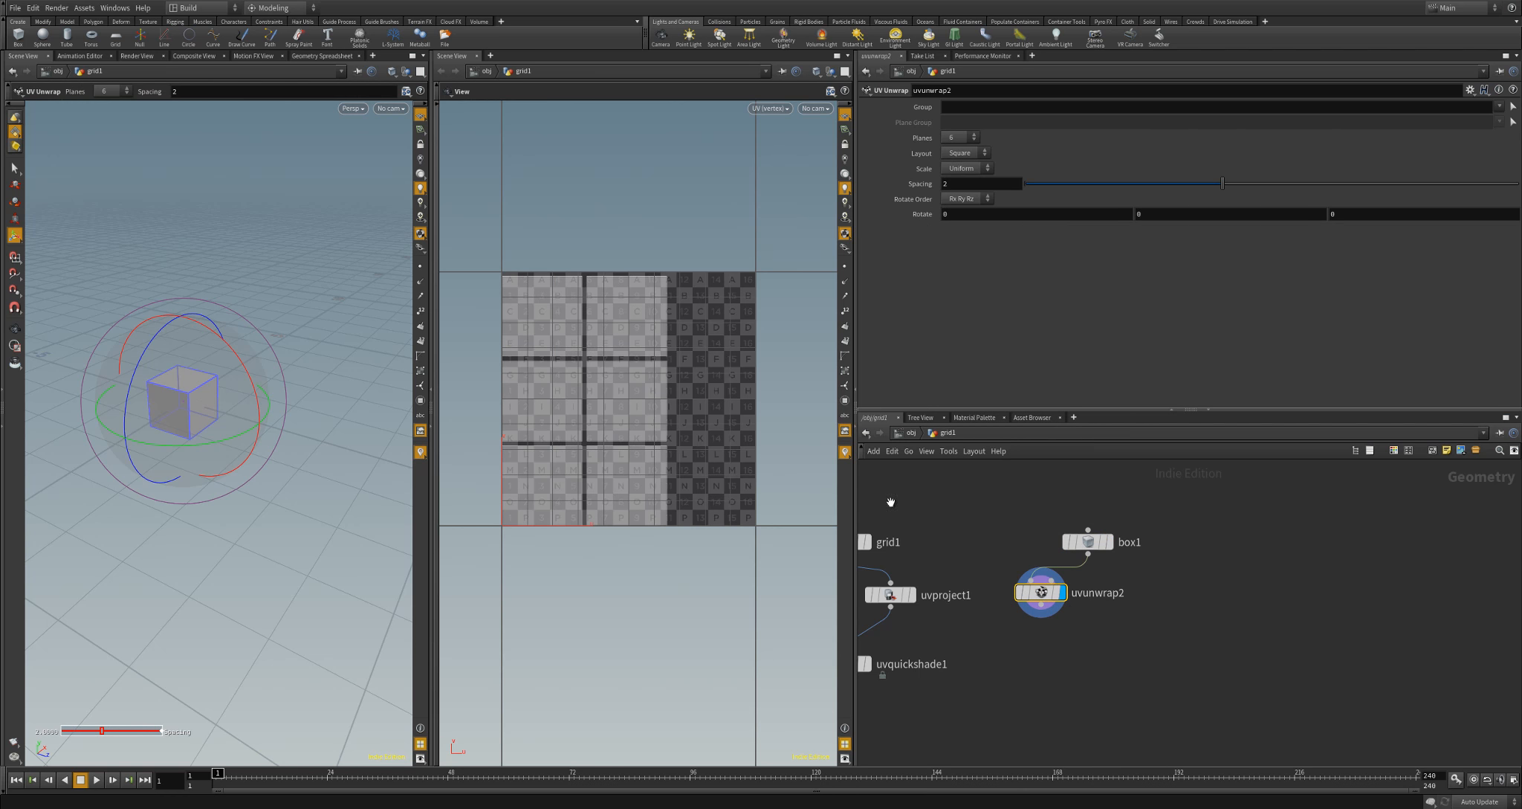
Try a different Spacing value on uvunwrap2, undo it, and look at the box from several angles
key("Escape")
left_click_drag(255, 510, 430, 499)
key("Return")
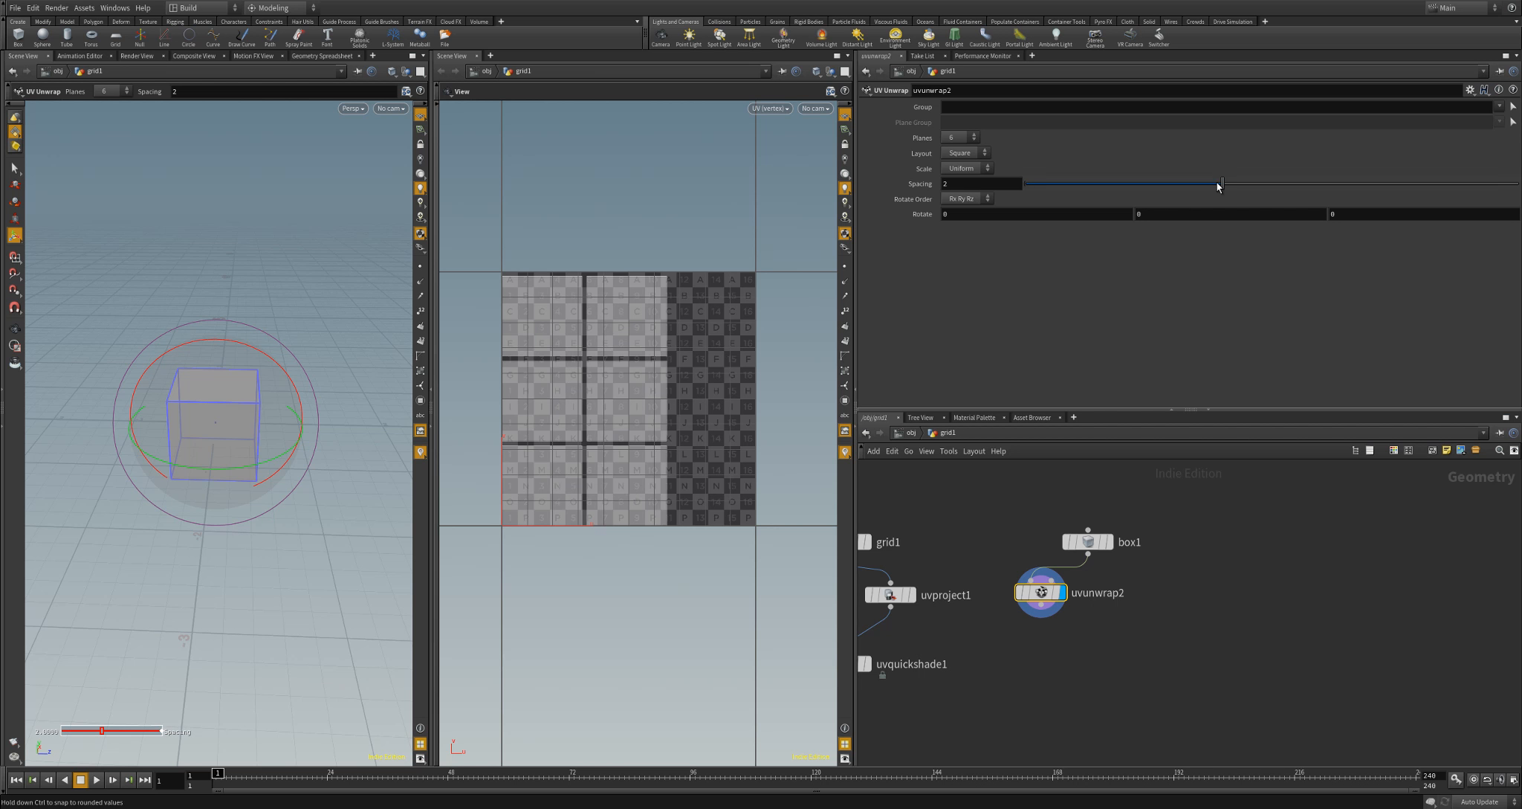
left_click_drag(1222, 184, 1173, 211)
key("ctrl+z")
left_click(1072, 677)
left_click_drag(327, 468, 230, 479, "alt")
key("Escape")
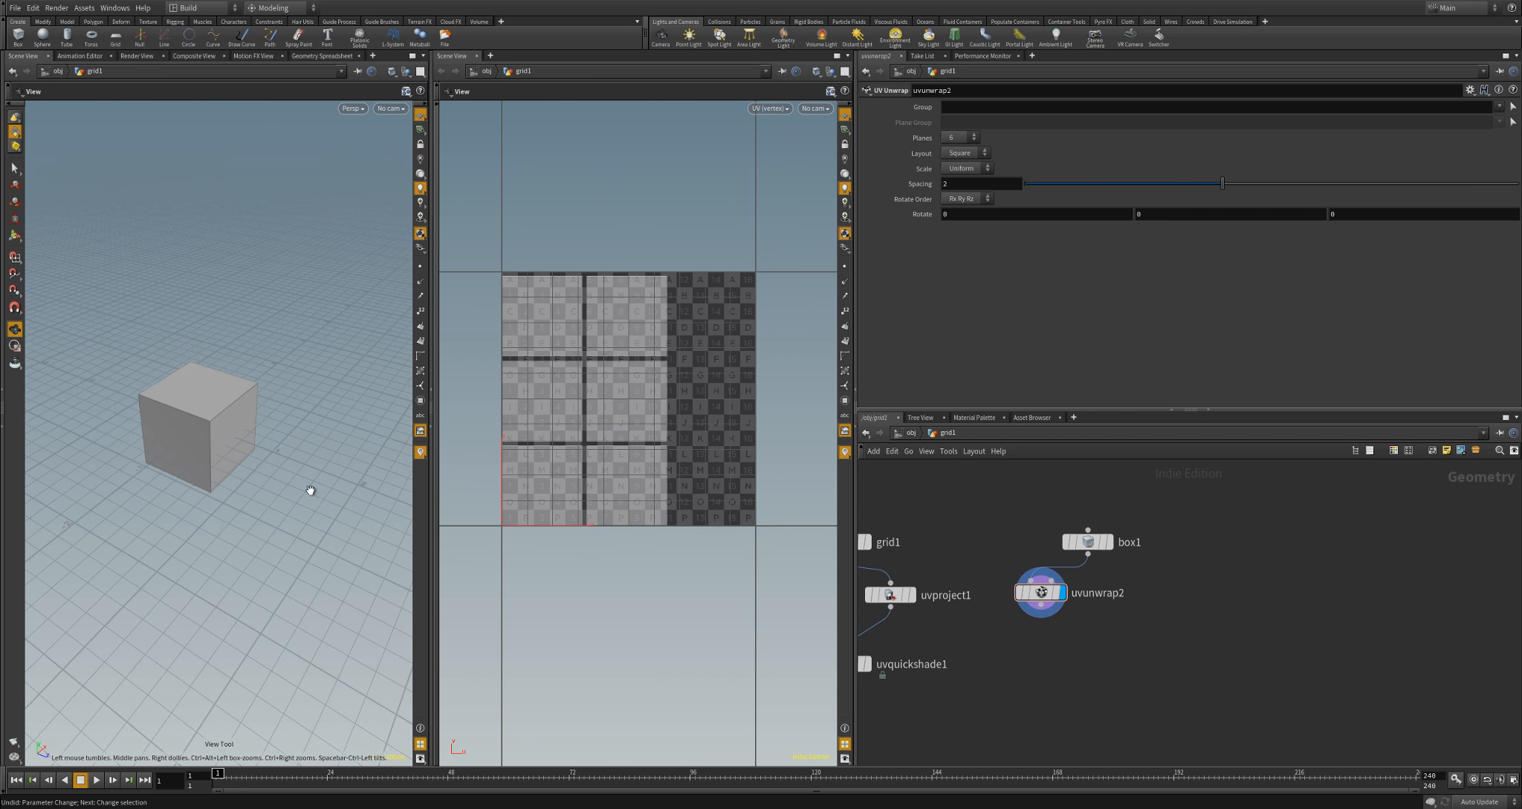
left_click_drag(183, 400, 248, 457)
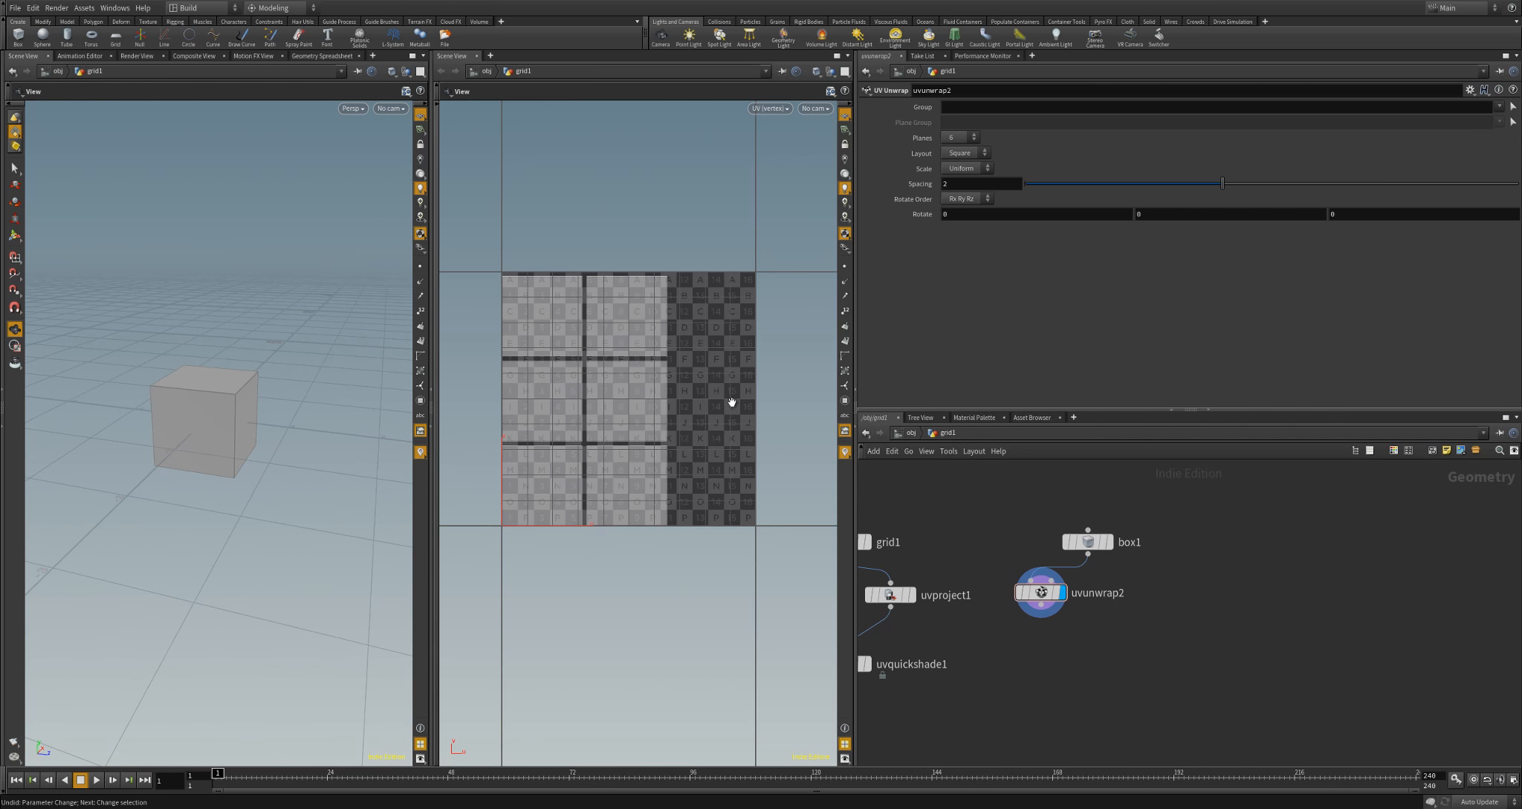
Branch a UV Flatten node off box1, place it beside uvunwrap2, and display it
middle_click_drag(1117, 667, 1083, 673)
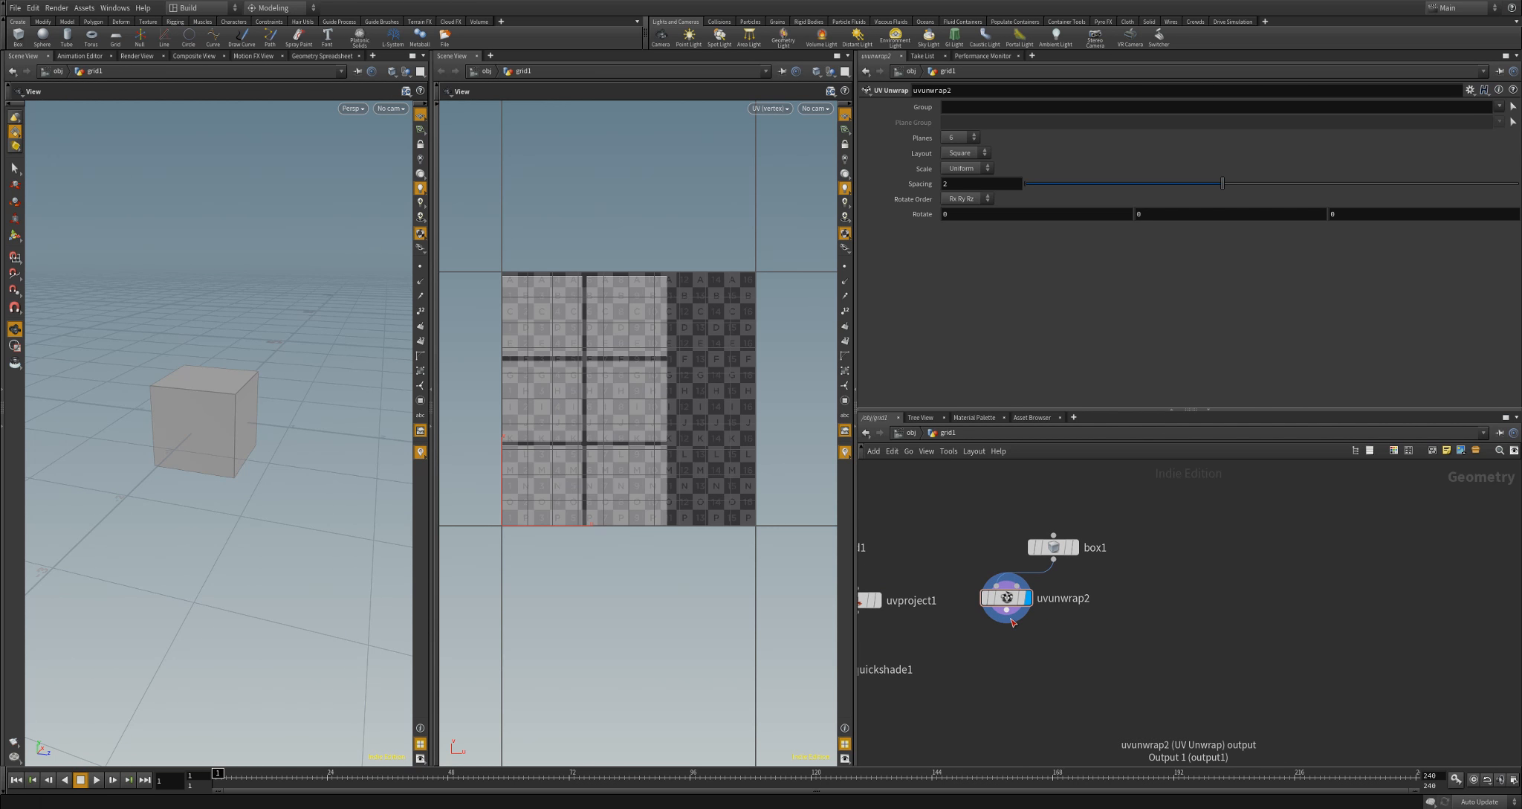
left_click_drag(1055, 561, 1214, 628)
type("UV")
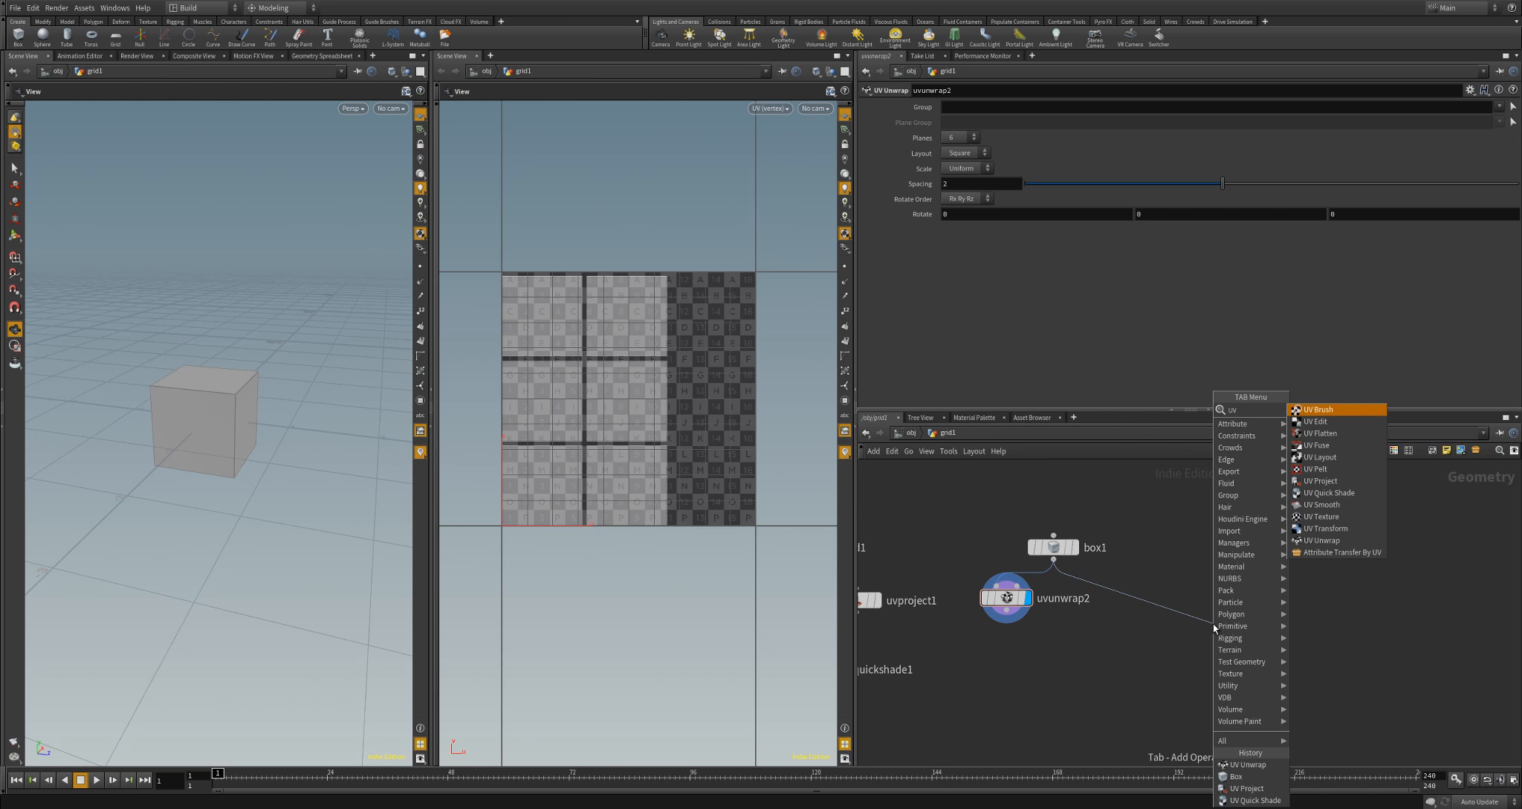
type(" Flatt")
key("Return")
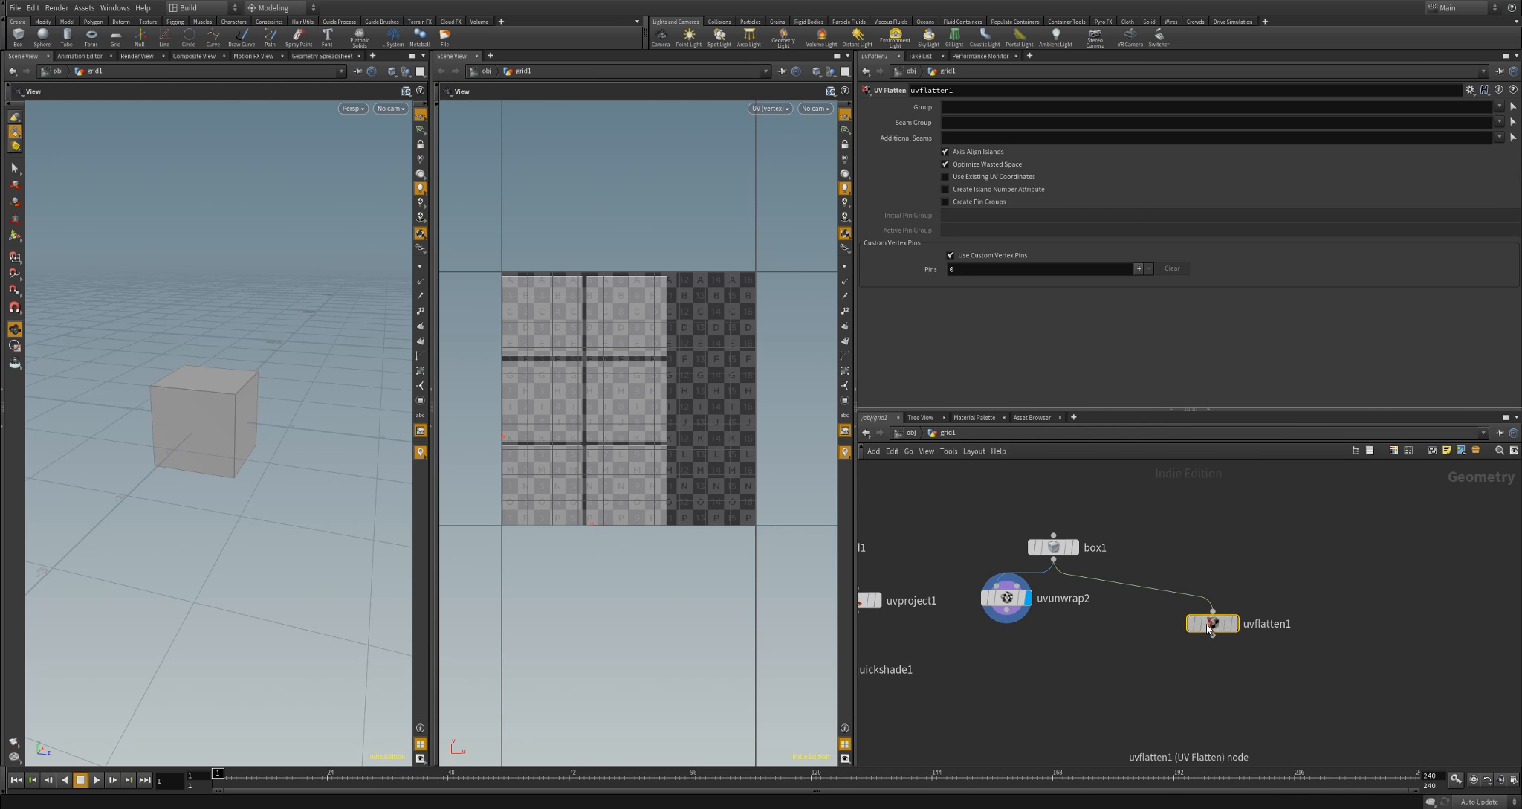
left_click_drag(1226, 630, 1161, 608)
left_click(1160, 601)
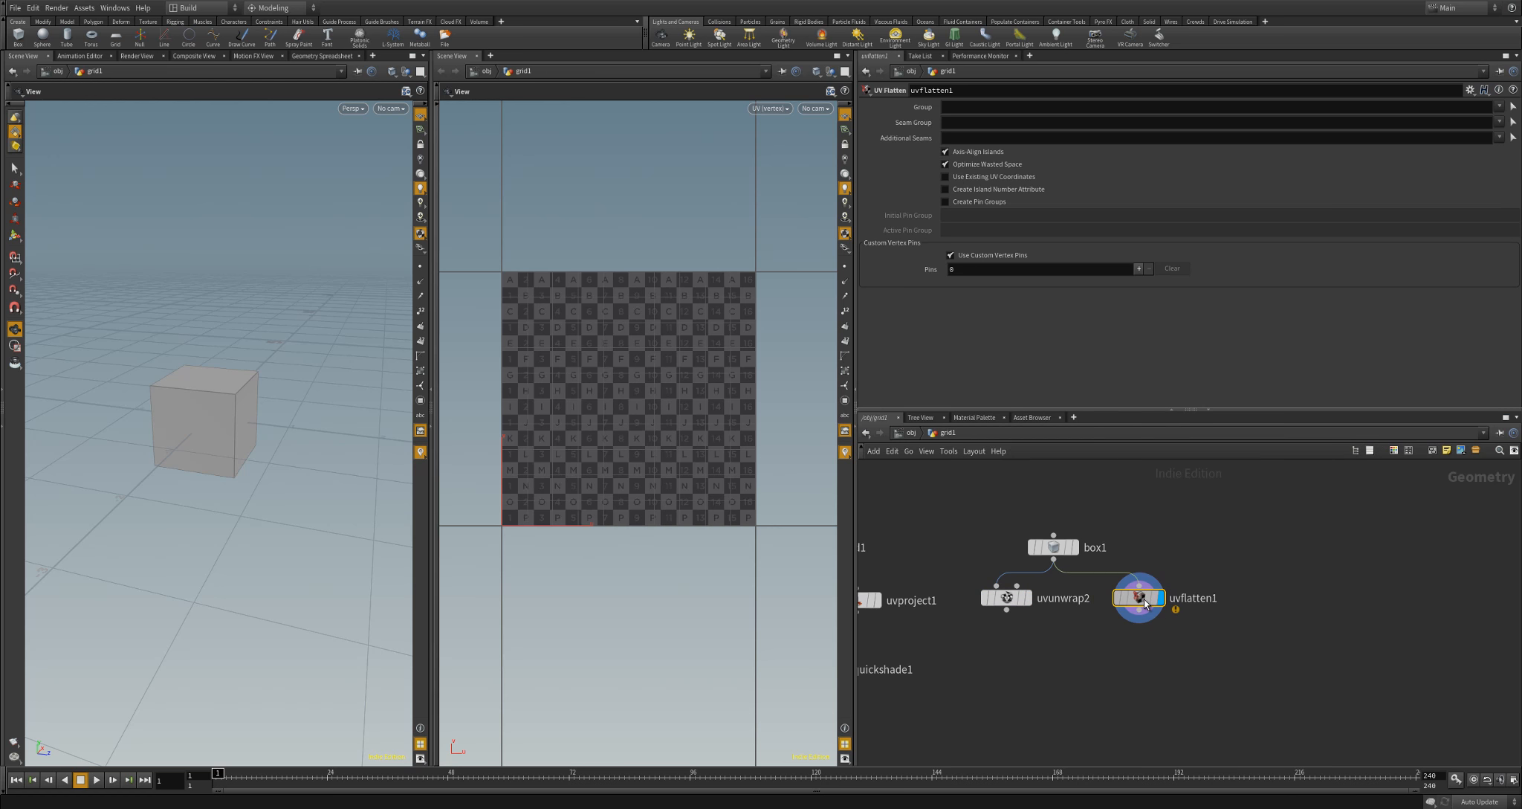
Read the node information of uvflatten1 and space the uvunwrap2 and box1 nodes more evenly
middle_click(1142, 603)
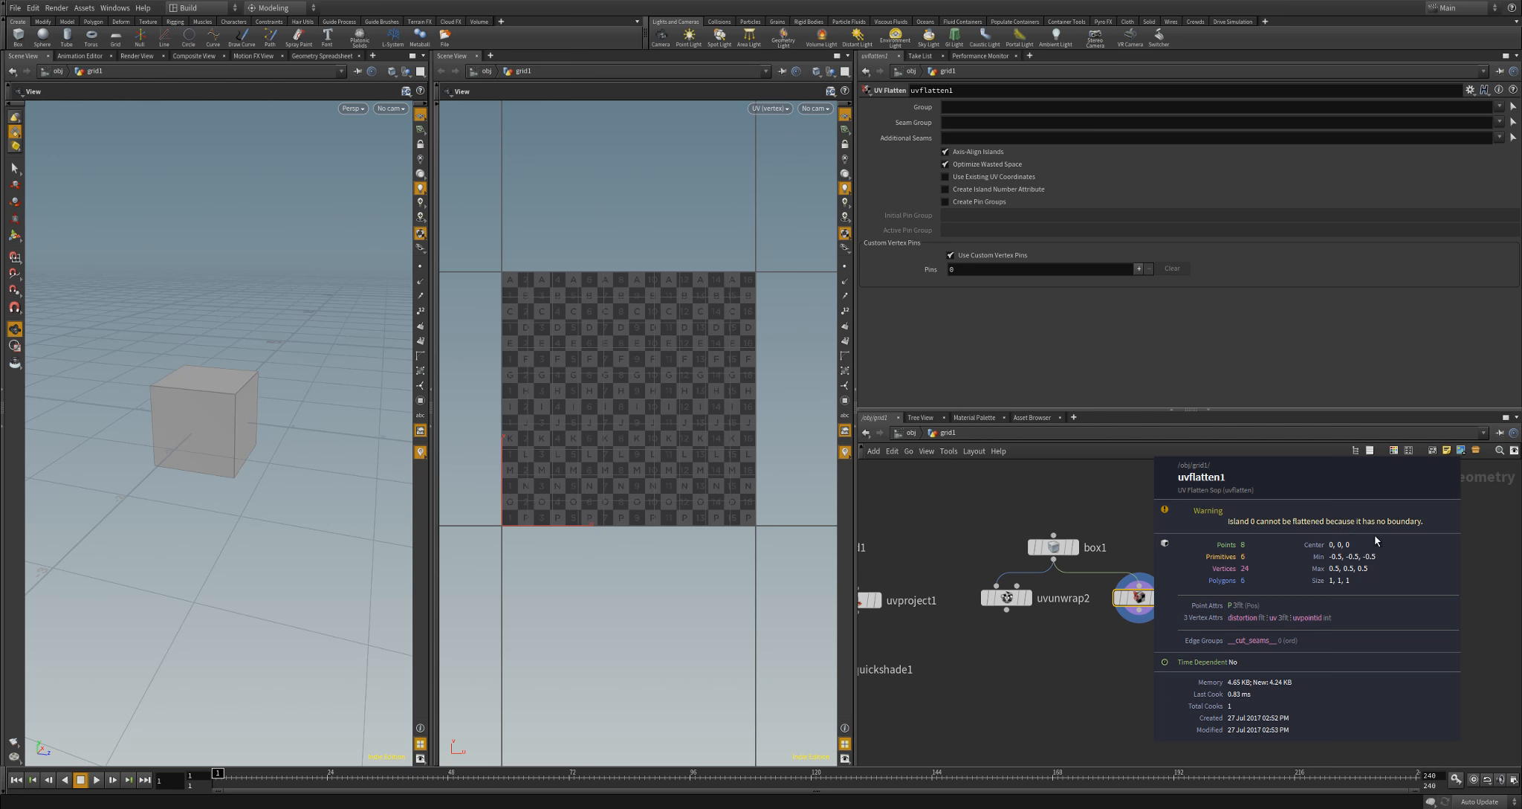
scroll(1164, 640, "up", 4)
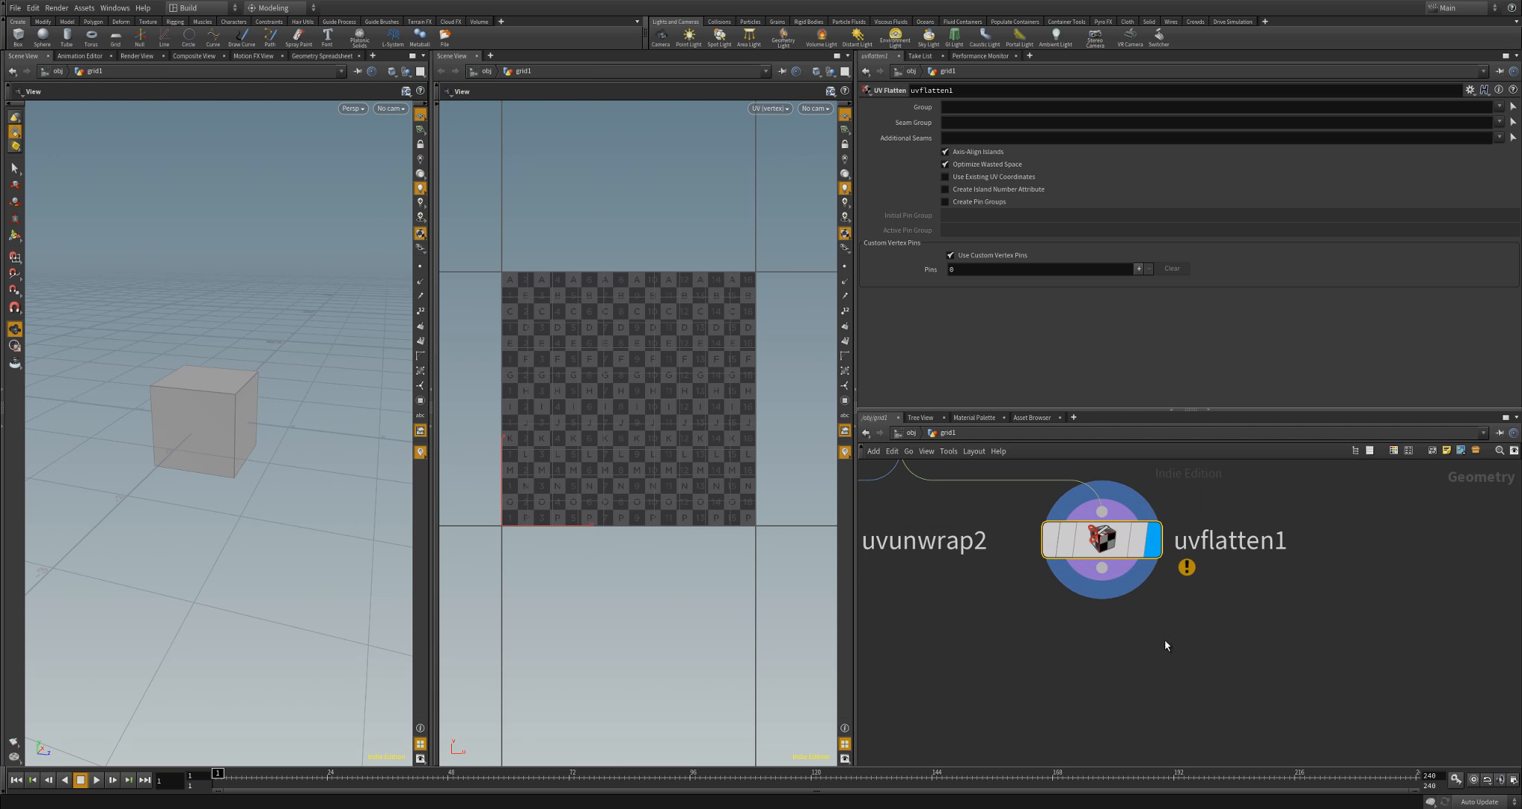
middle_click_drag(1146, 614, 1137, 693)
mouse_move(1090, 631)
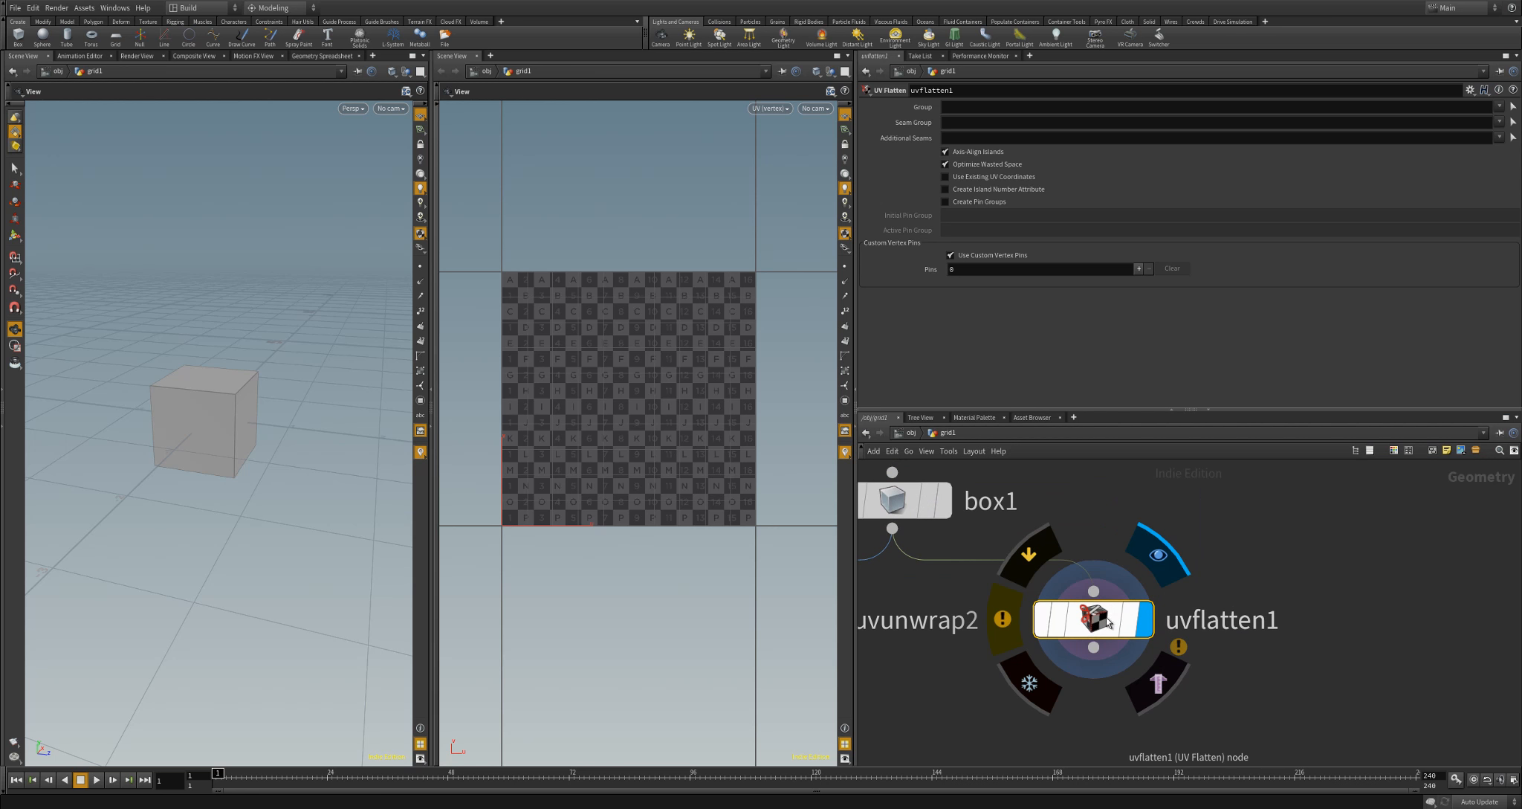
scroll(1315, 592, "down", 4)
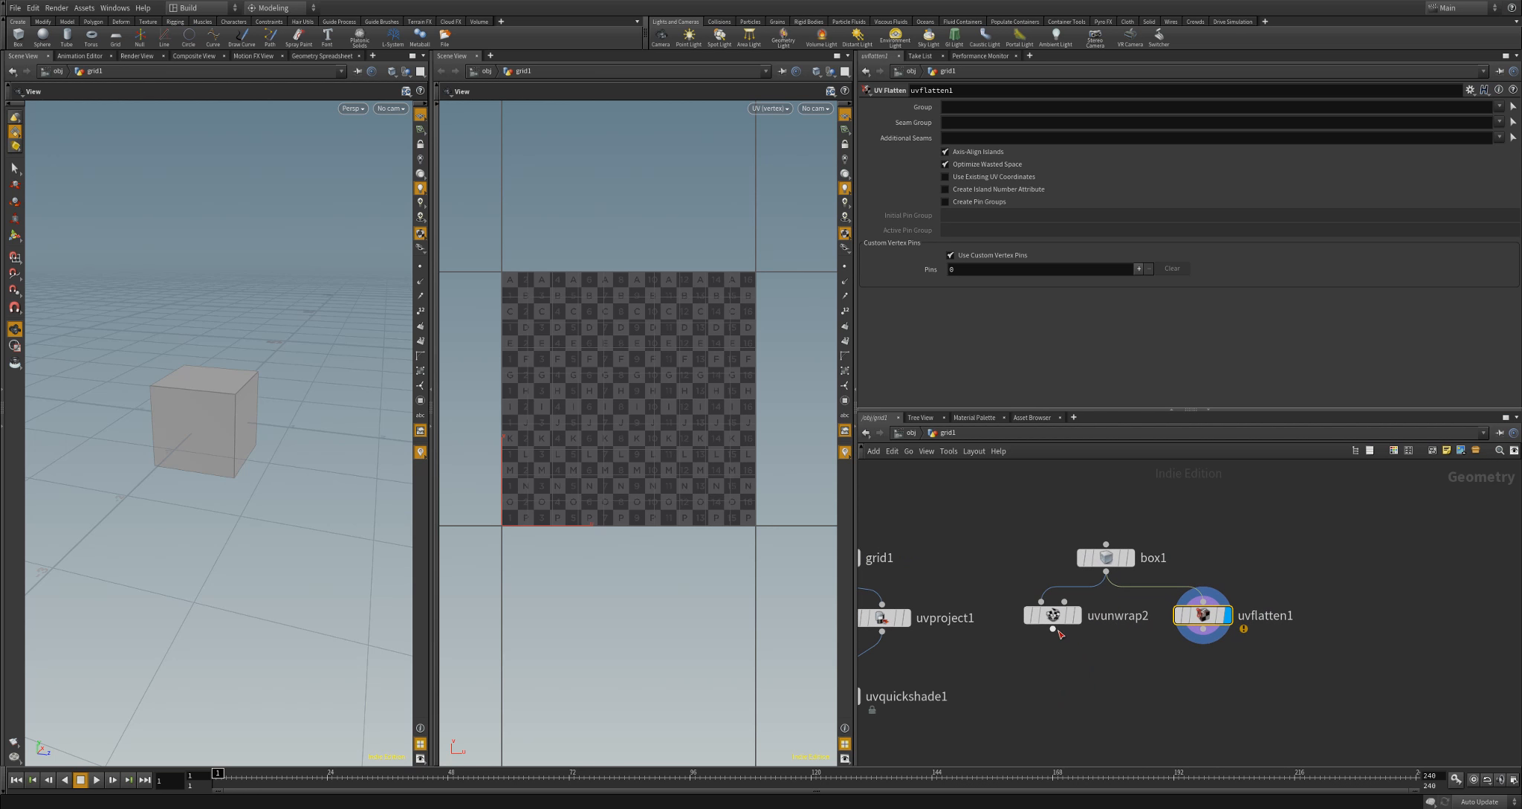
left_click_drag(1054, 616, 1048, 616)
left_click_drag(1106, 558, 1116, 559)
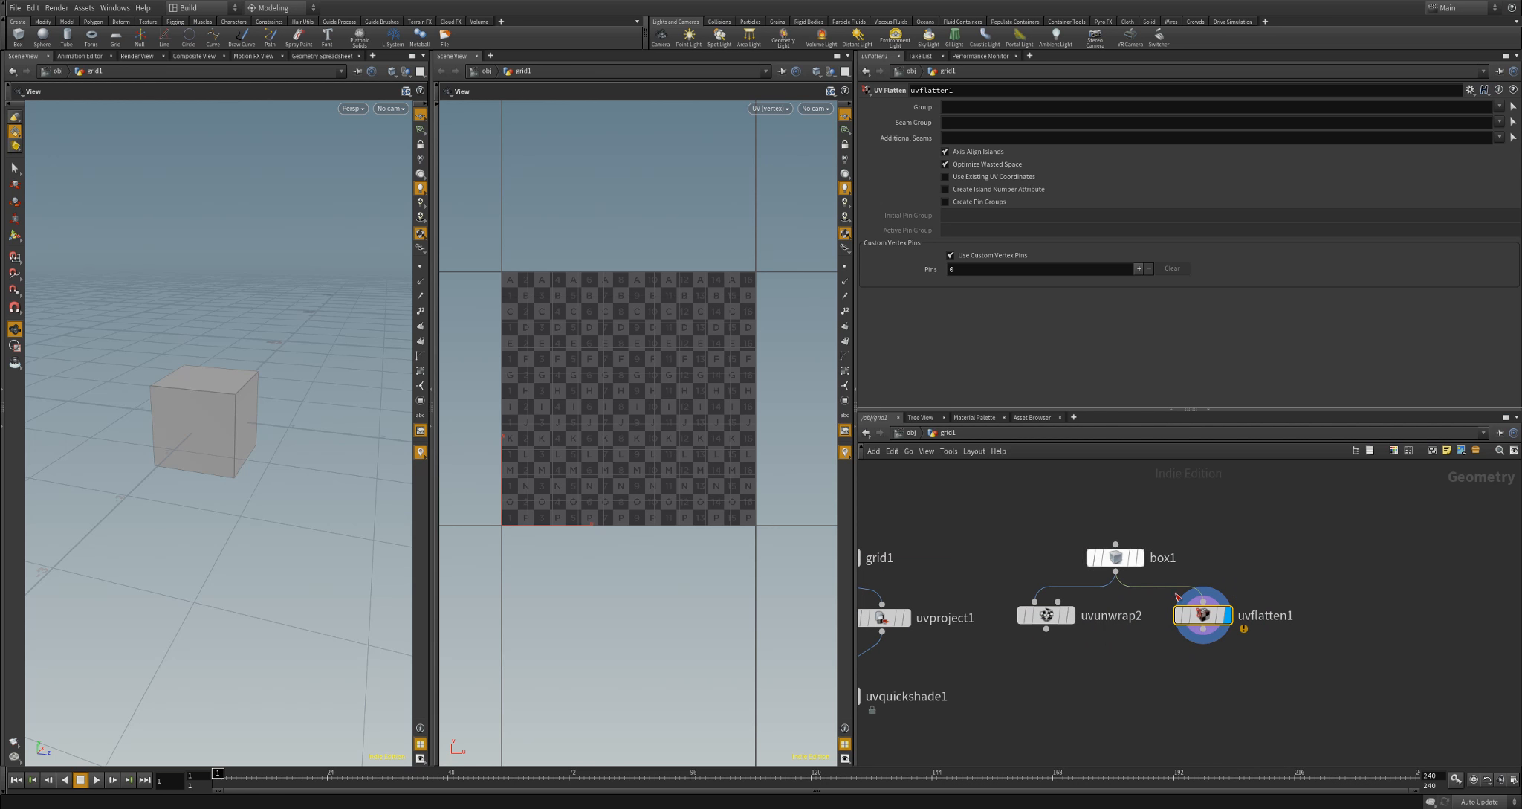
Pick the box's seam edges in the viewport as uvflatten1's Seam Group, p6-7-4-5 p0-4 p7-3 p1-0 p3-2, so it unfolds into a cross
left_click_drag(282, 381, 248, 363)
mouse_move(264, 473)
left_mouse_down()
mouse_move(297, 440)
mouse_move(249, 469)
left_mouse_up()
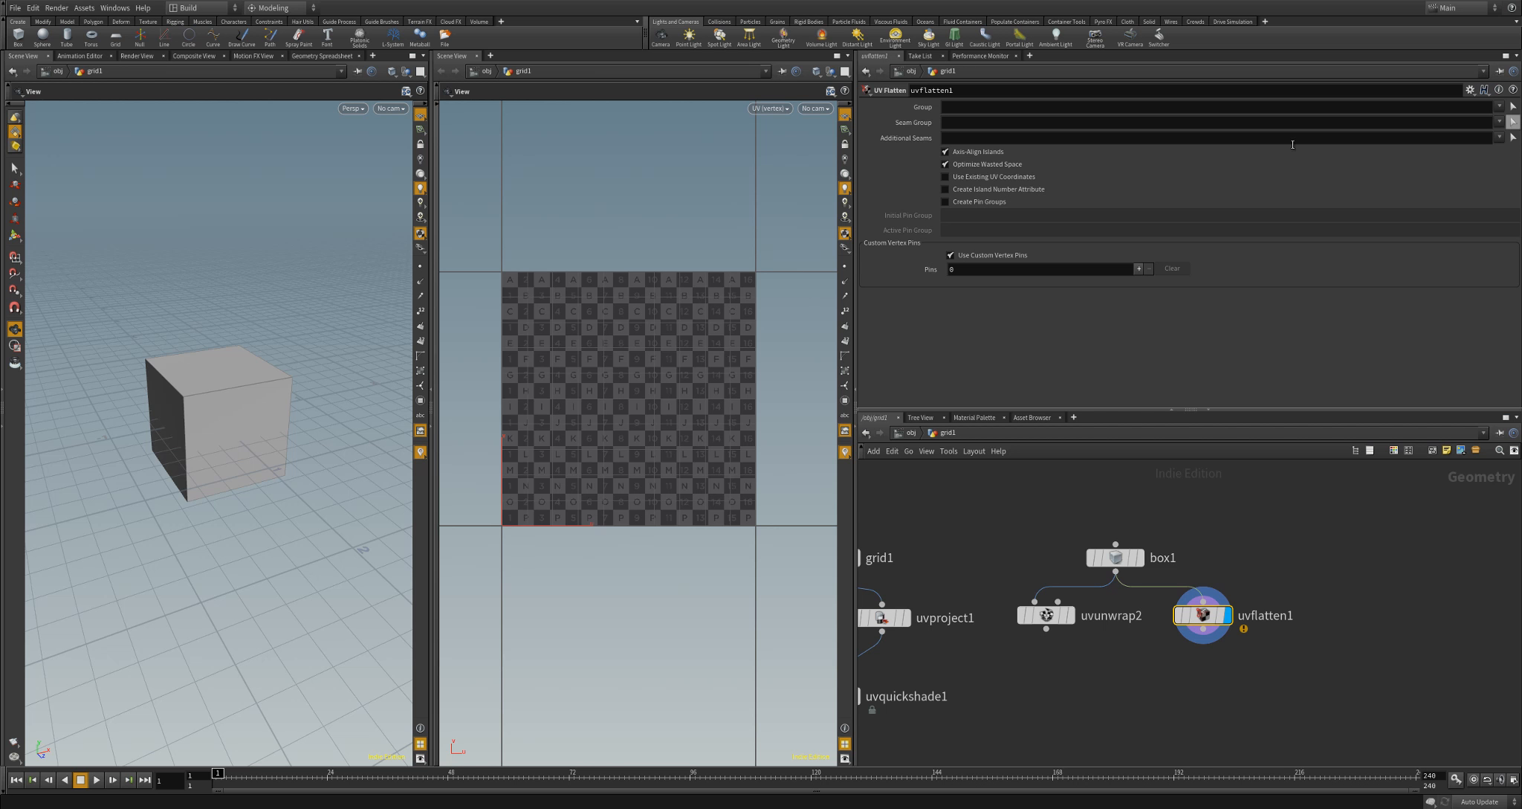
left_click_drag(277, 442, 311, 438)
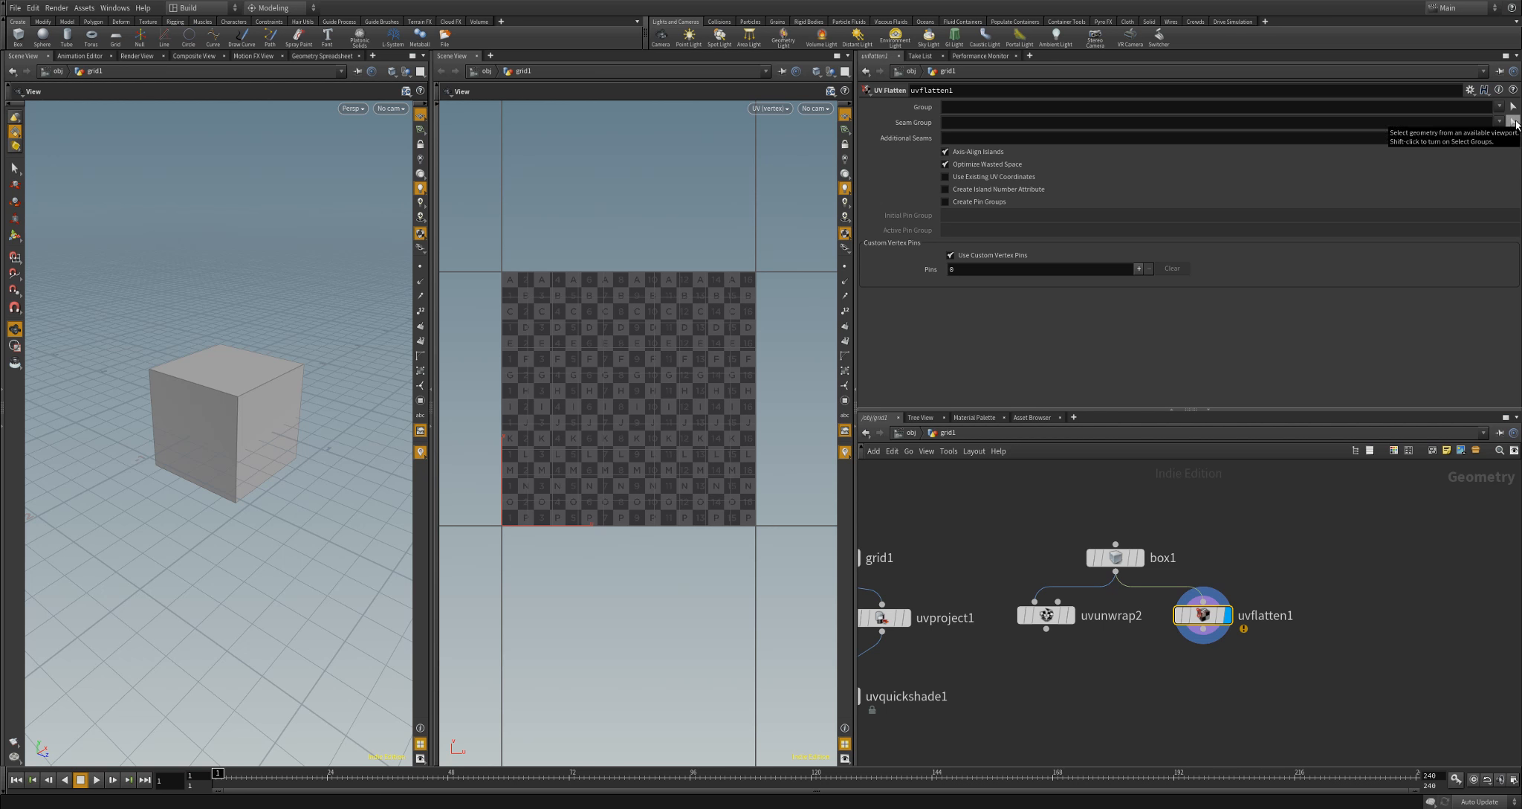
left_click(1515, 122)
scroll(291, 450, "up", 5)
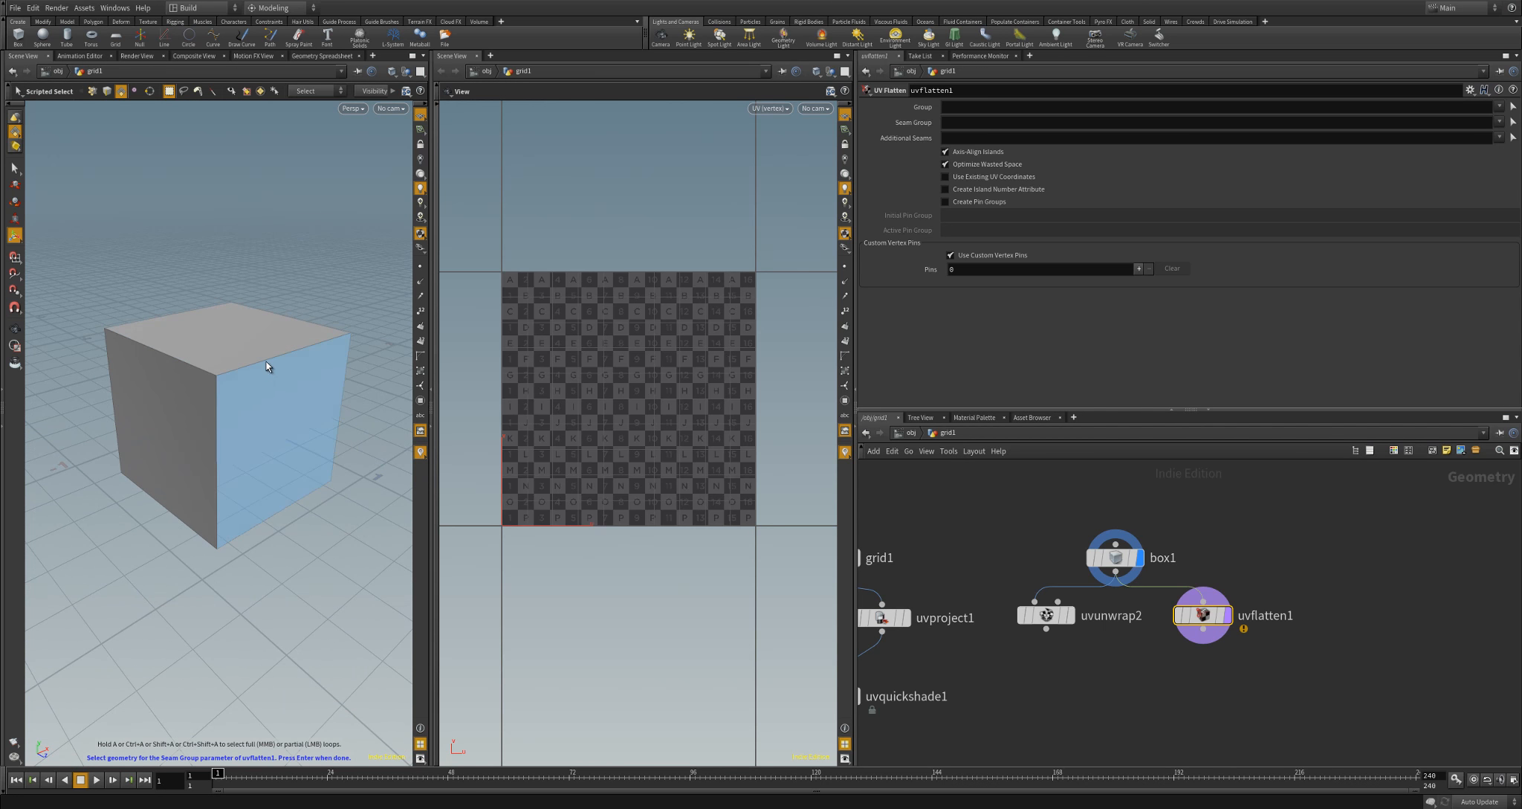
key("3")
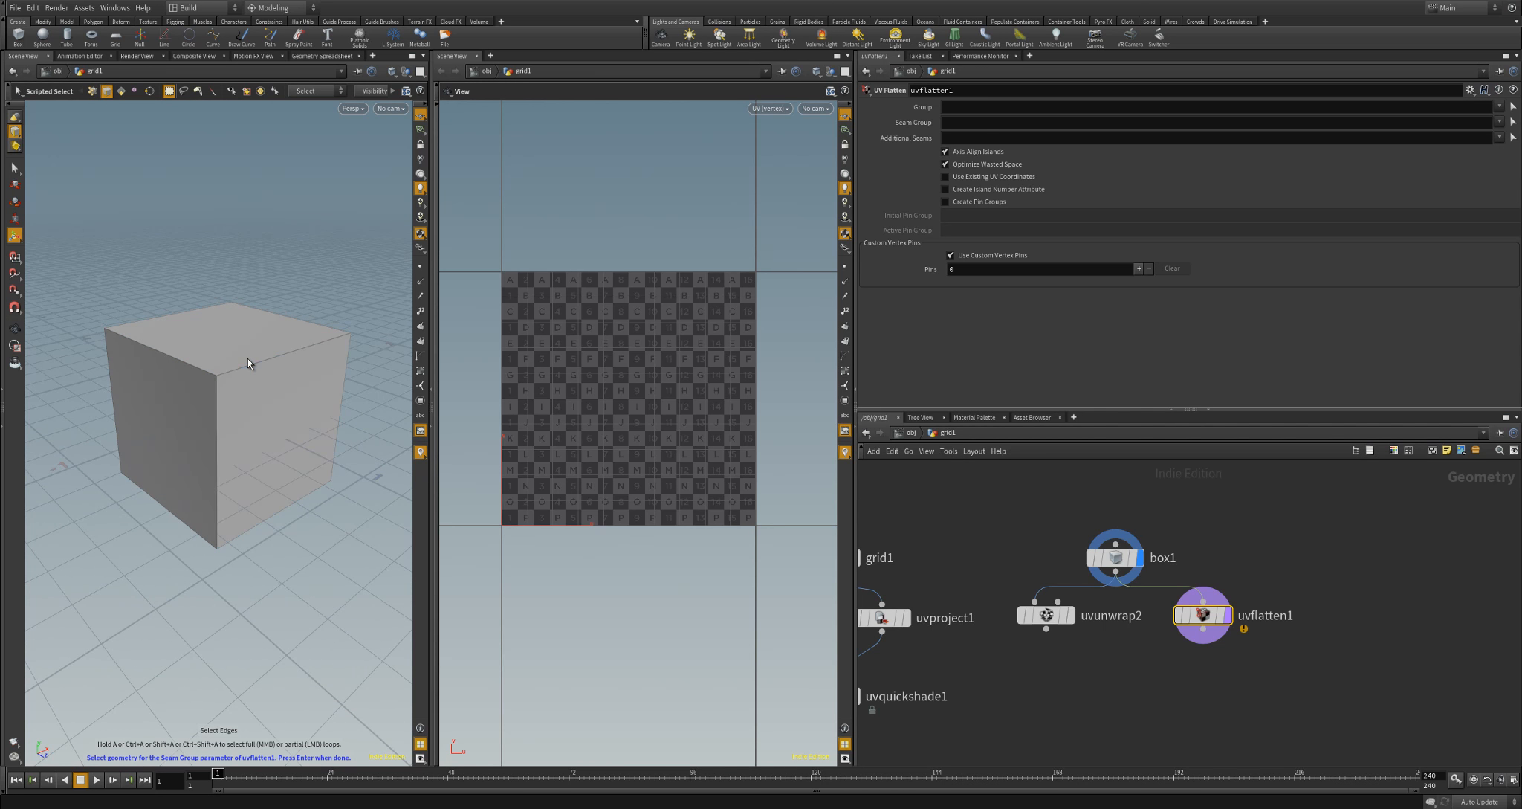
left_click_drag(288, 383, 291, 435, "alt")
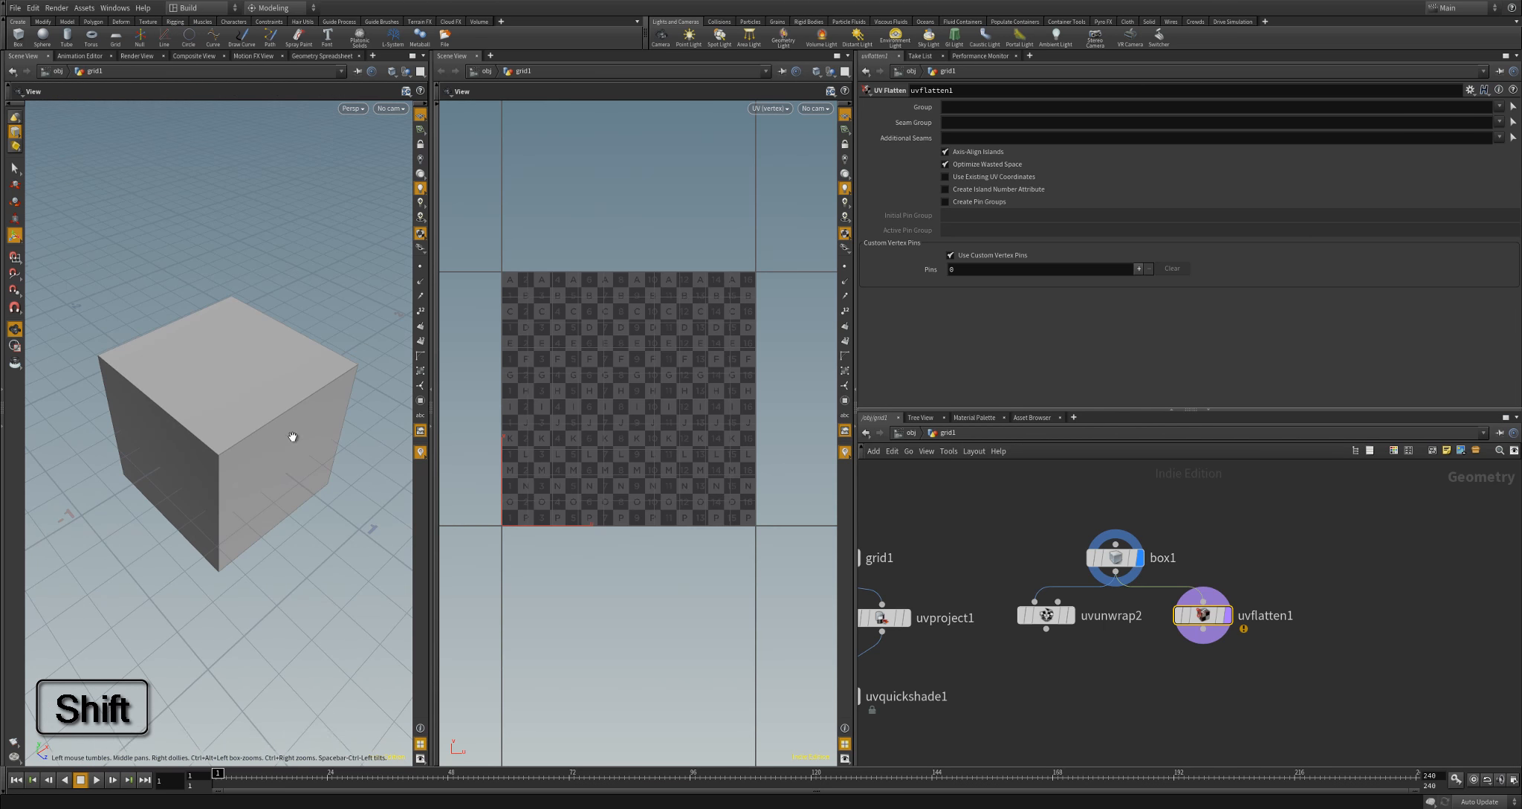
left_click(275, 422, "shift")
left_click(205, 443, "shift")
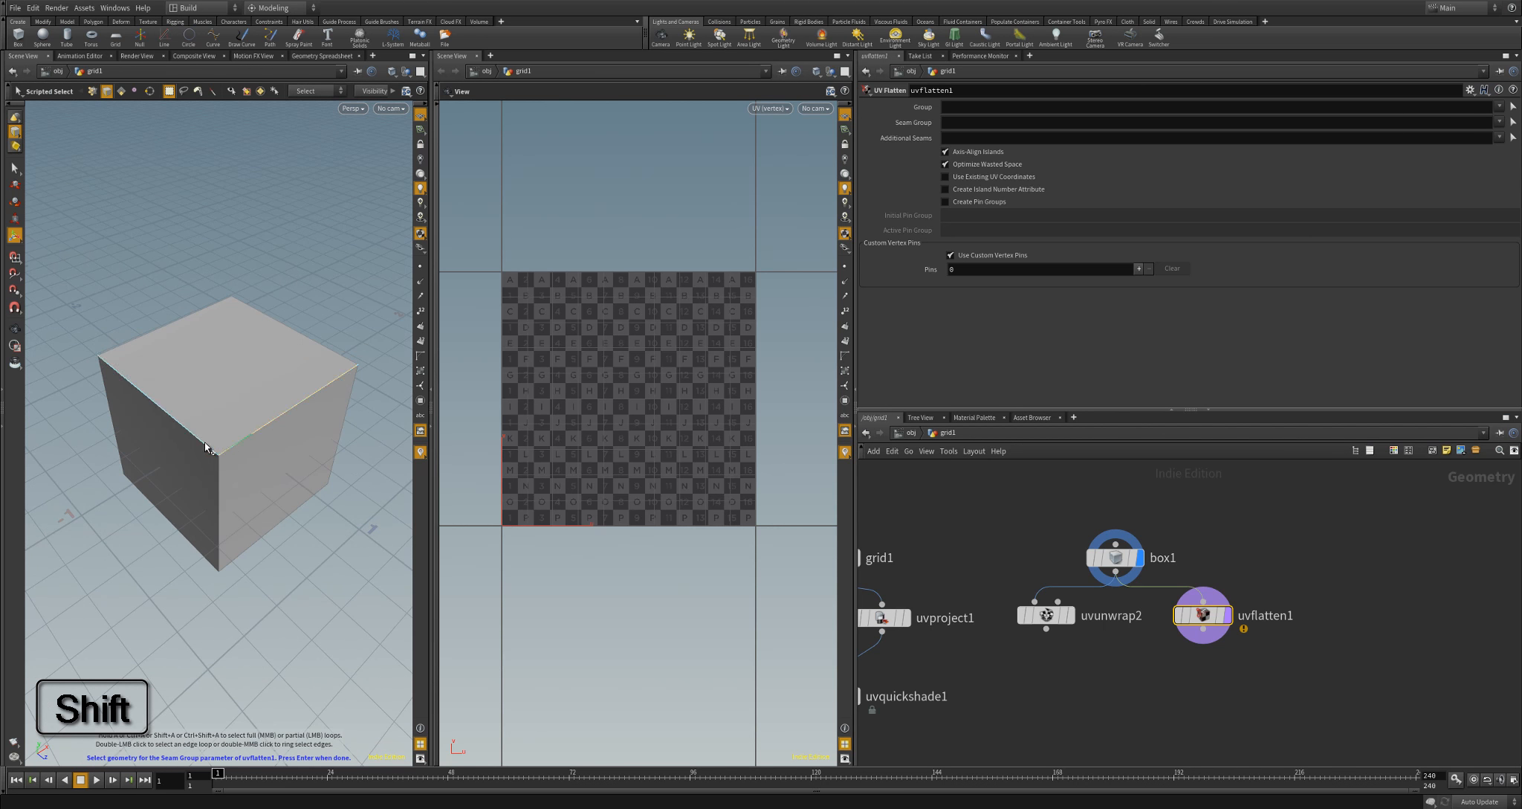
left_click_drag(192, 498, 219, 432, "alt")
left_click(220, 402, "shift")
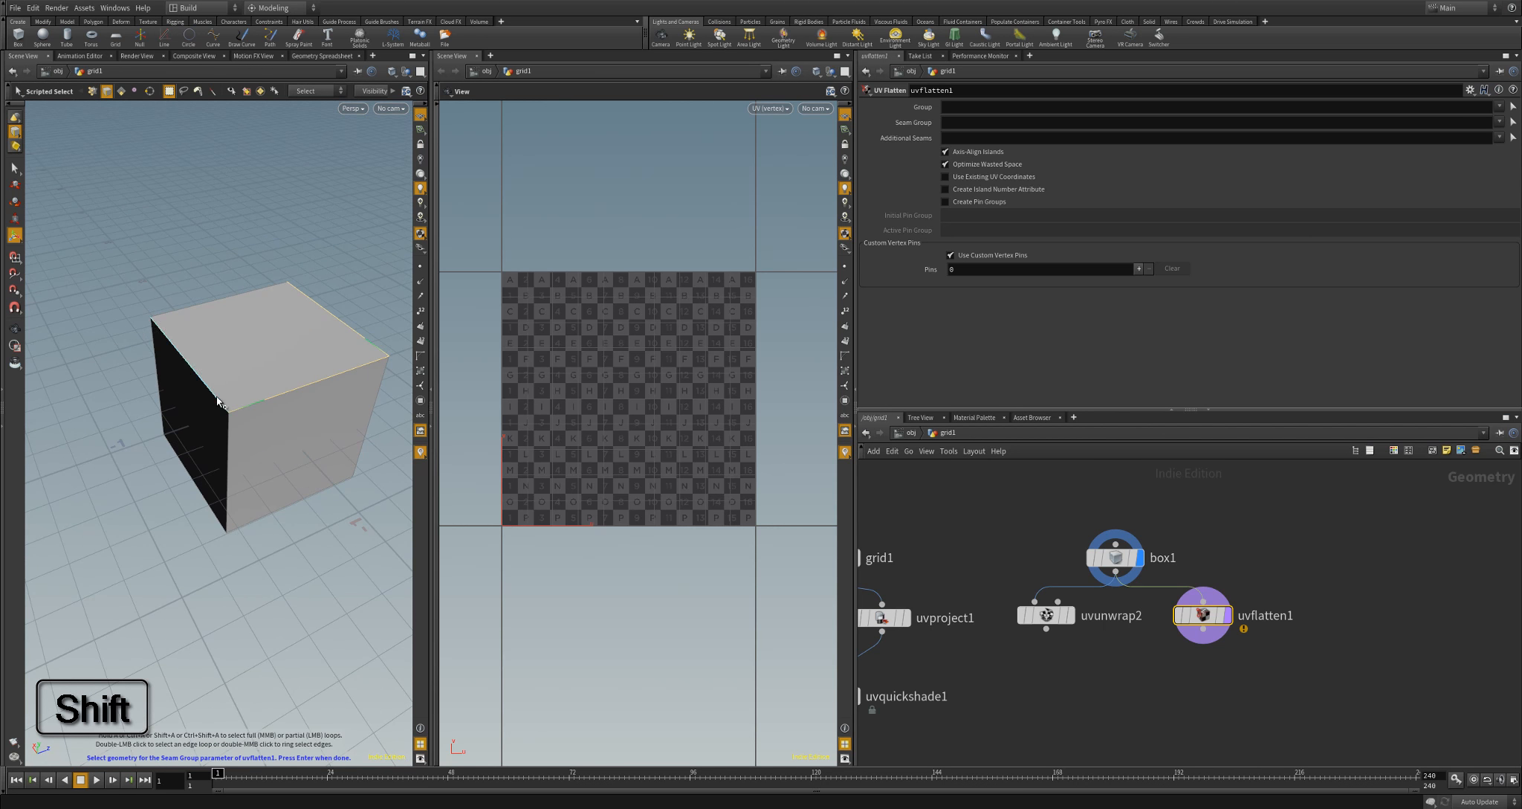
left_click(229, 442, "shift")
left_click_drag(302, 465, 222, 486, "alt")
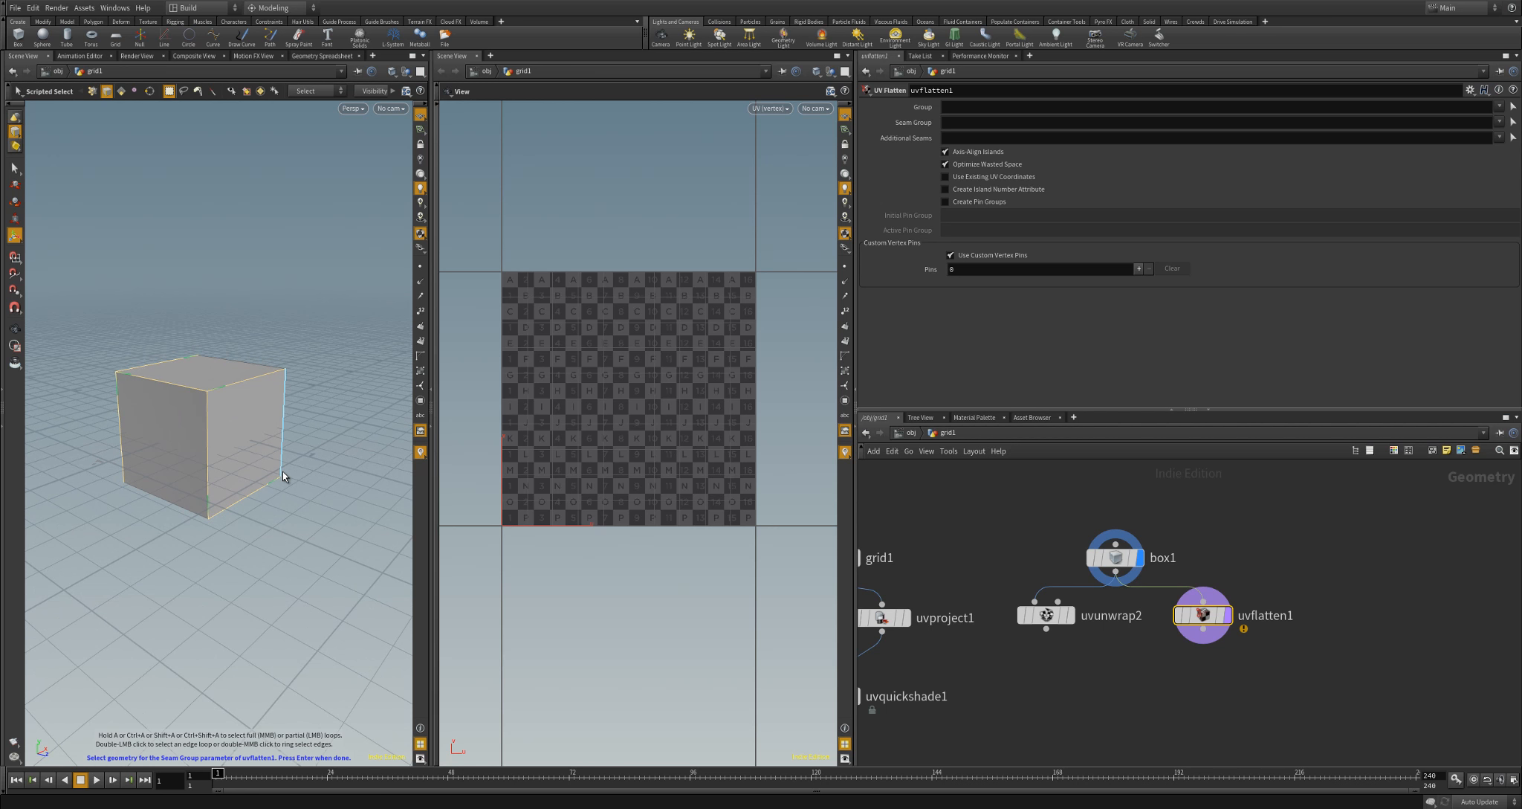
key("Return")
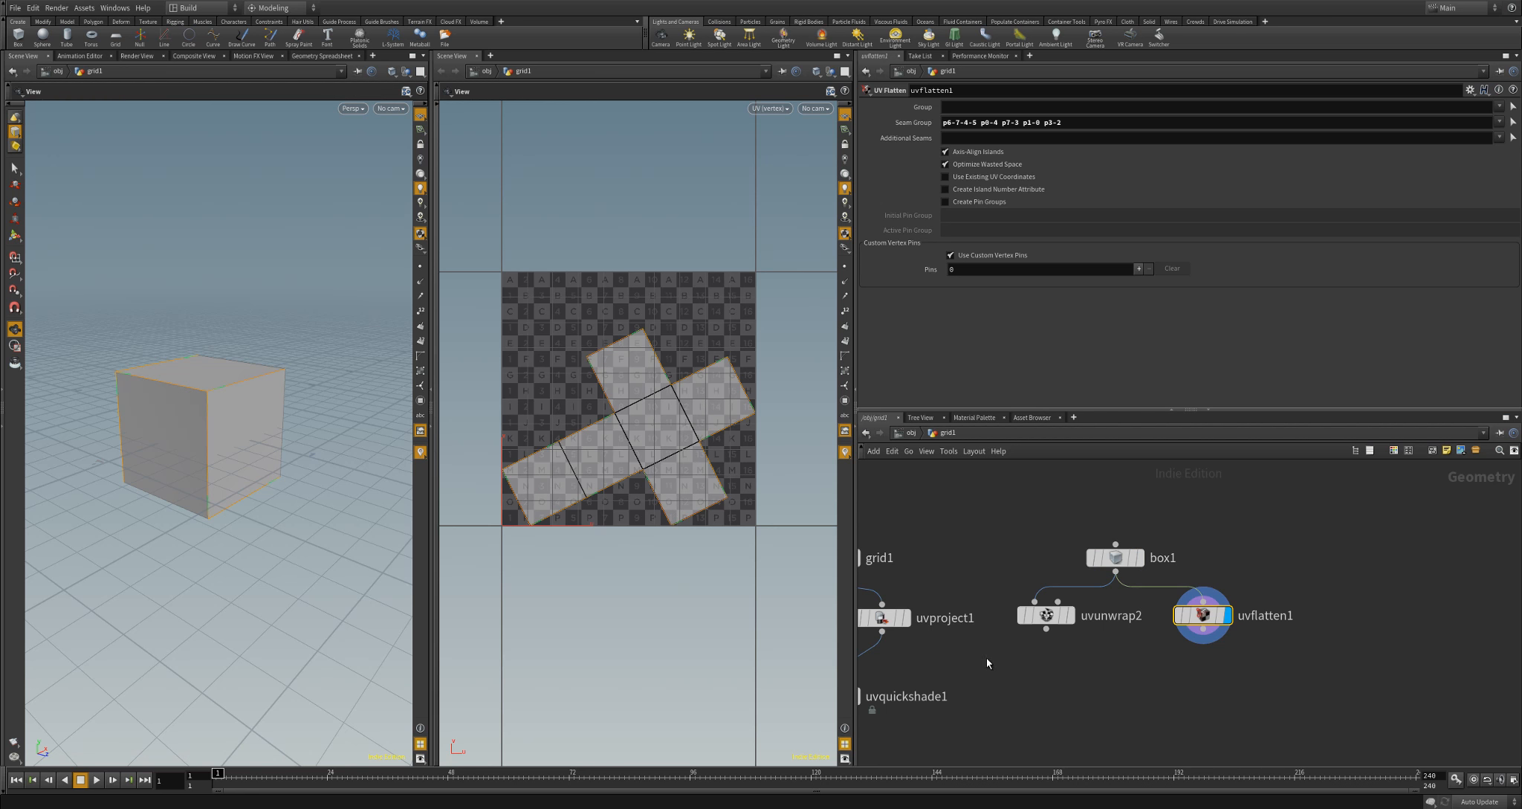
Add a UV Quick Shade node below uvflatten1, display it, and look at the checker texture around the box
key("Tab")
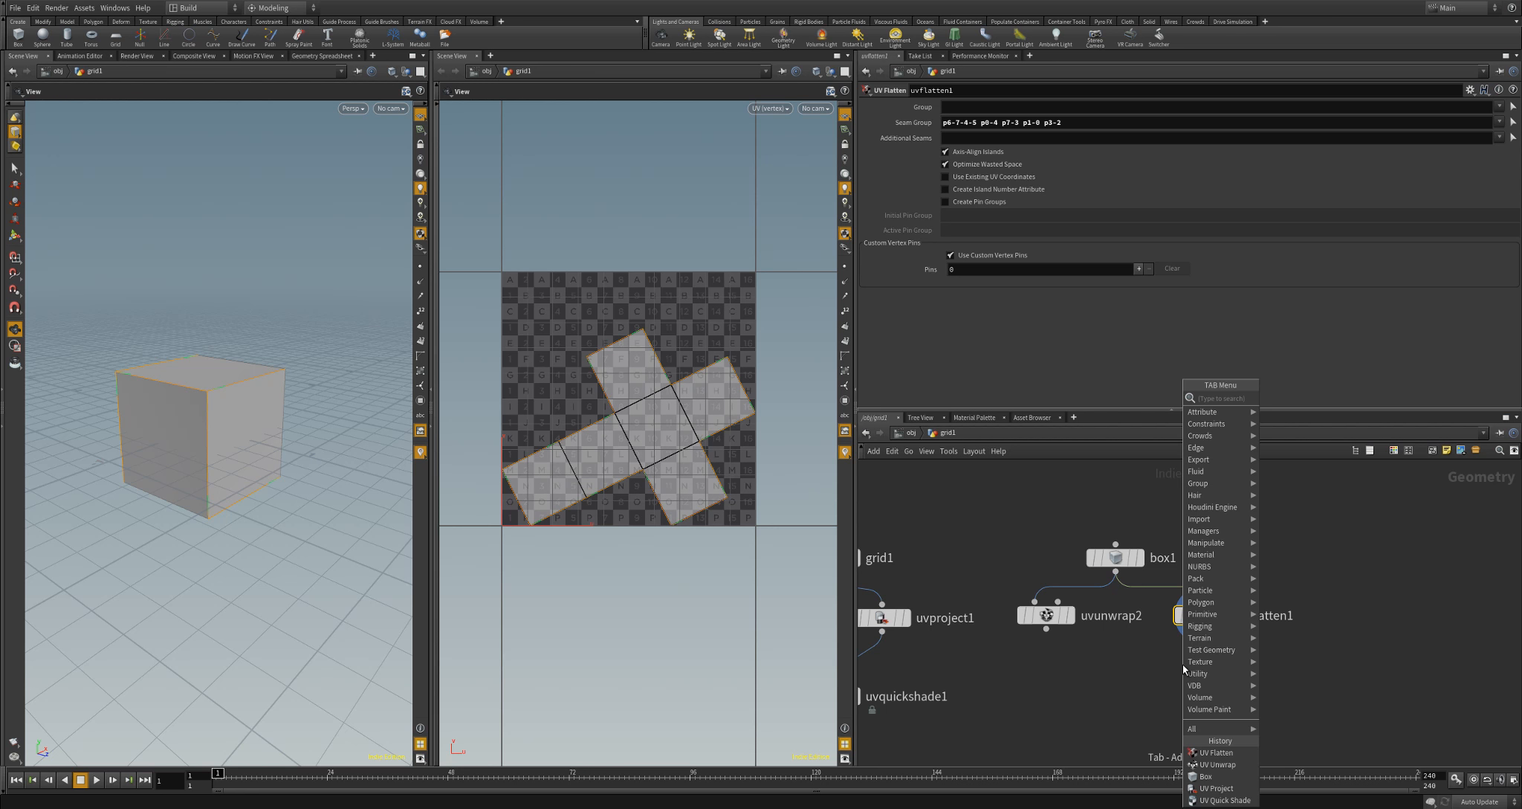
type("uvq")
key("Return")
key("Return")
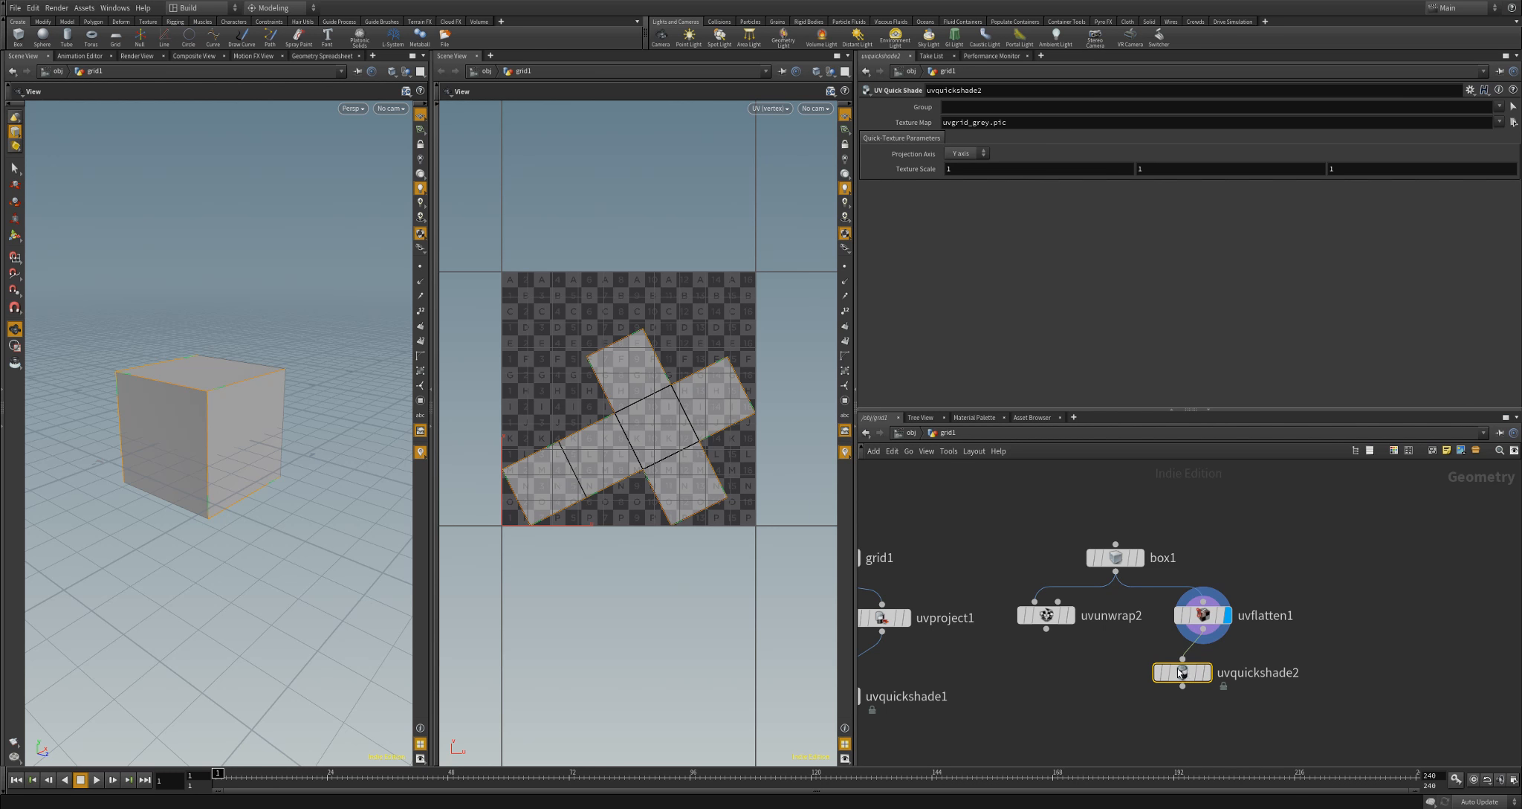
left_click(1207, 674)
left_click_drag(1195, 681, 1217, 696)
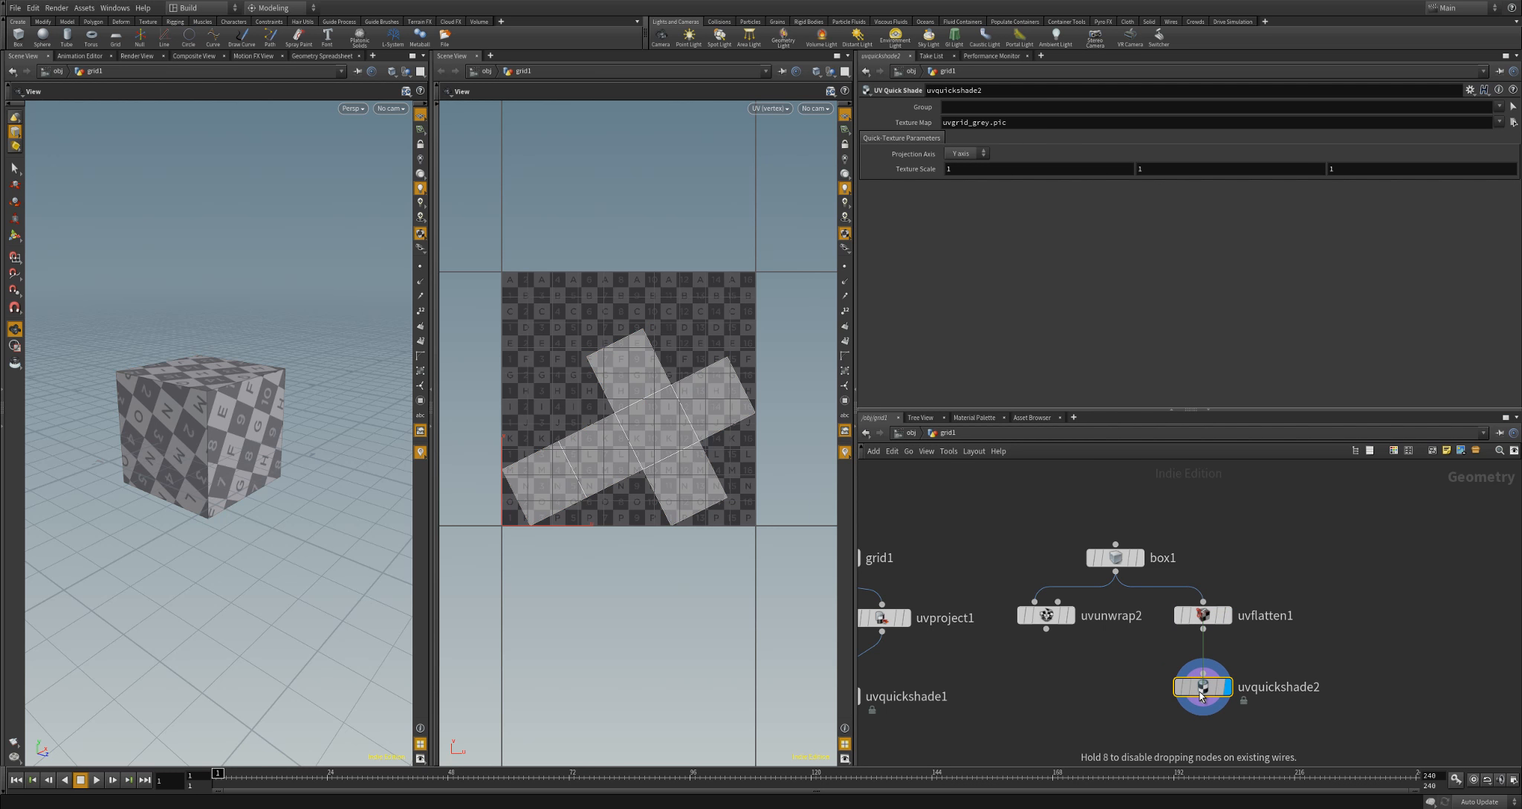
left_click_drag(193, 440, 306, 418)
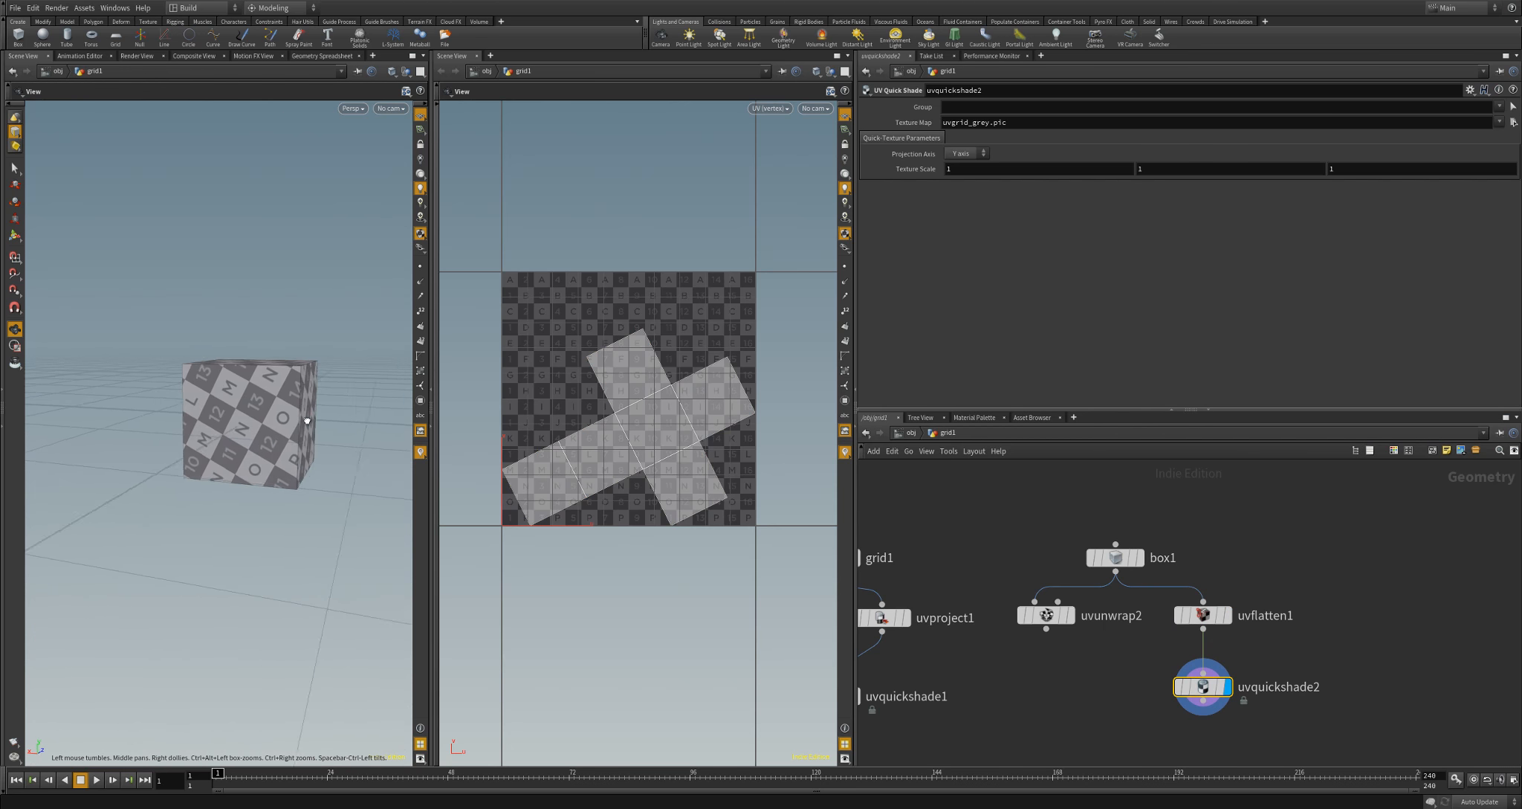
left_click_drag(210, 404, 297, 389)
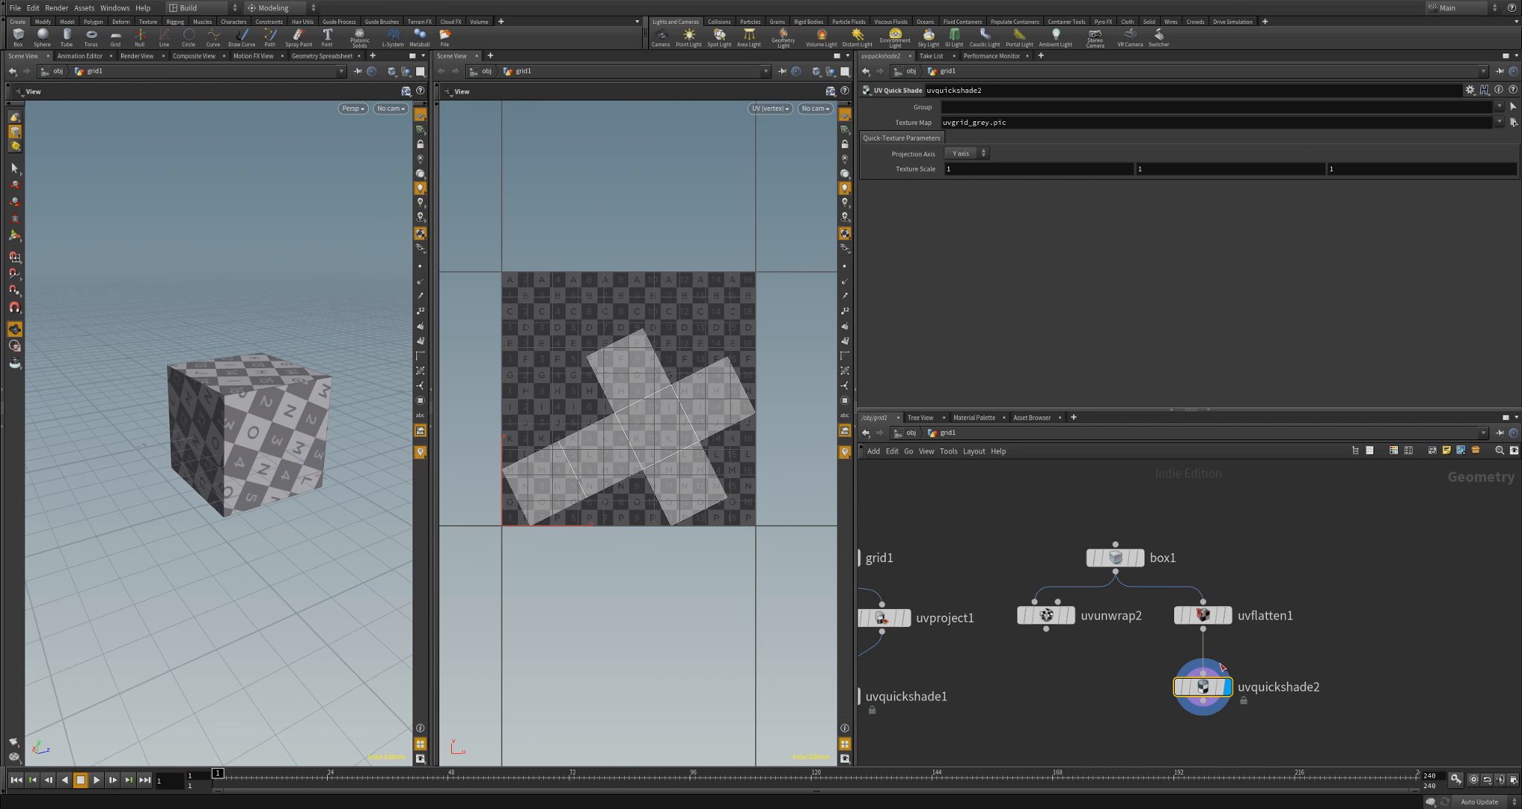
Insert a UV Transform node on the wire between uvflatten1 and uvquickshade2
key("Tab")
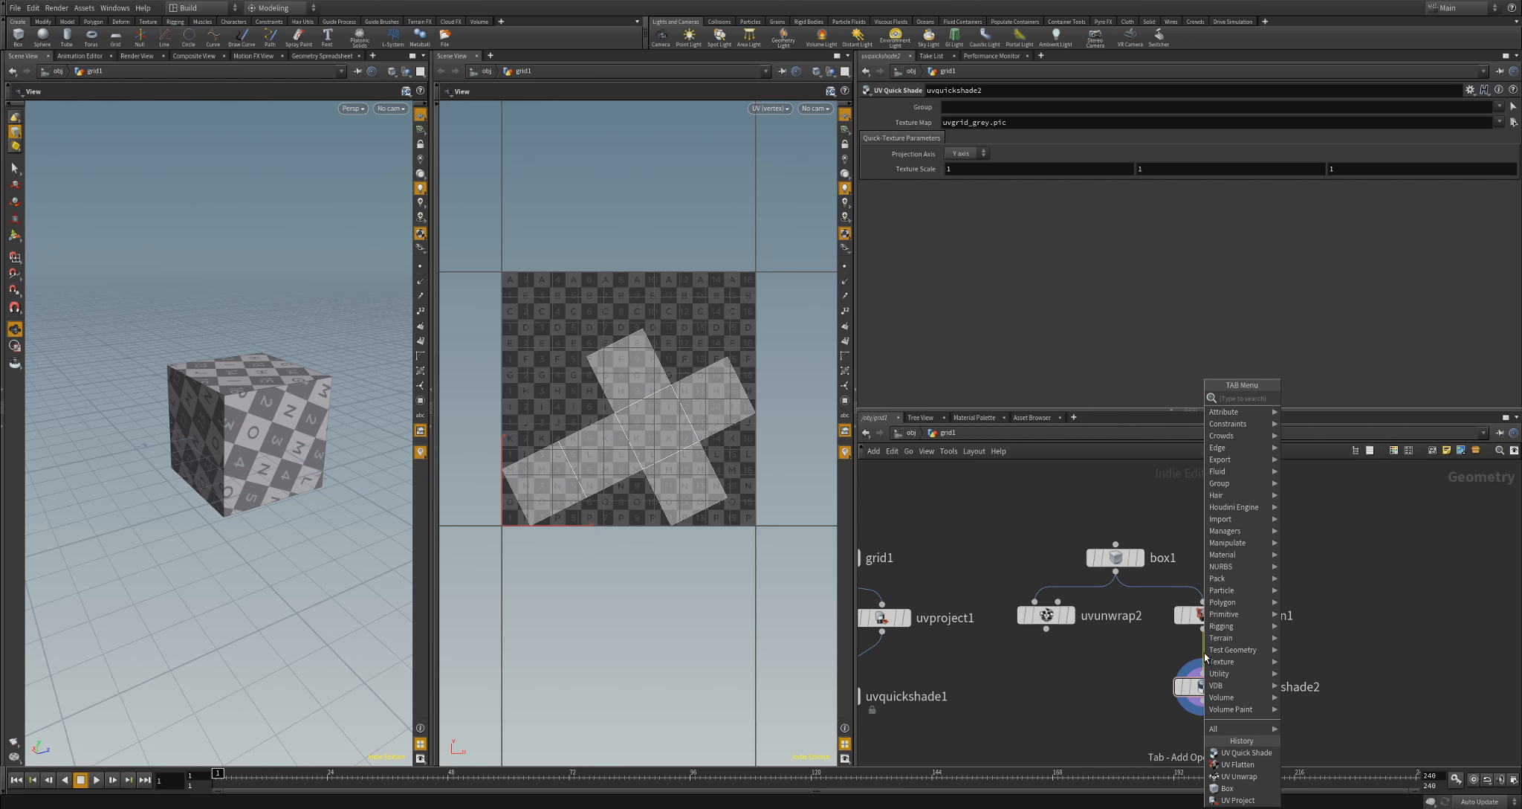
type("UVt")
key("Down")
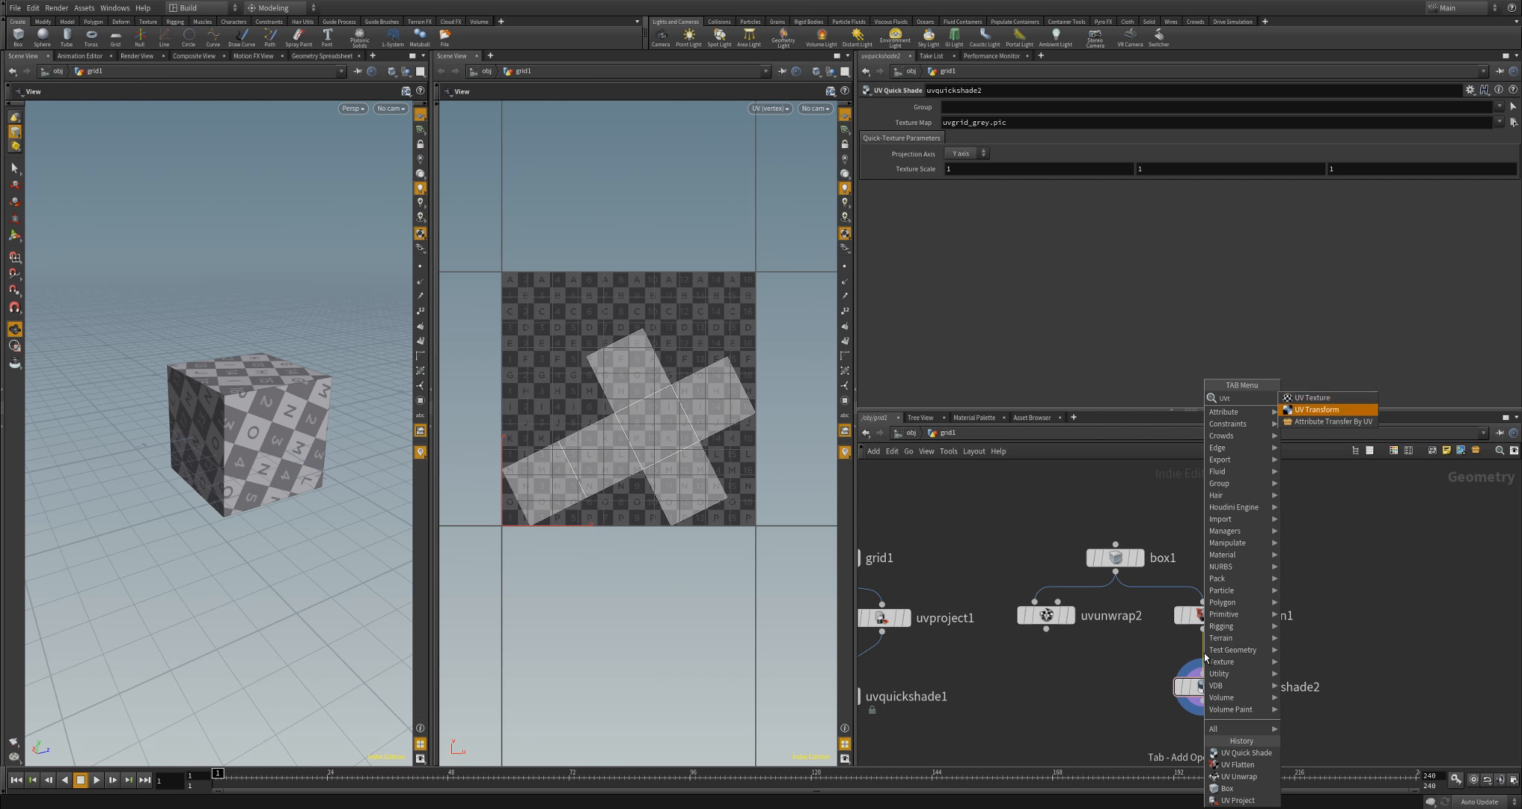
key("Return")
left_click(1205, 658)
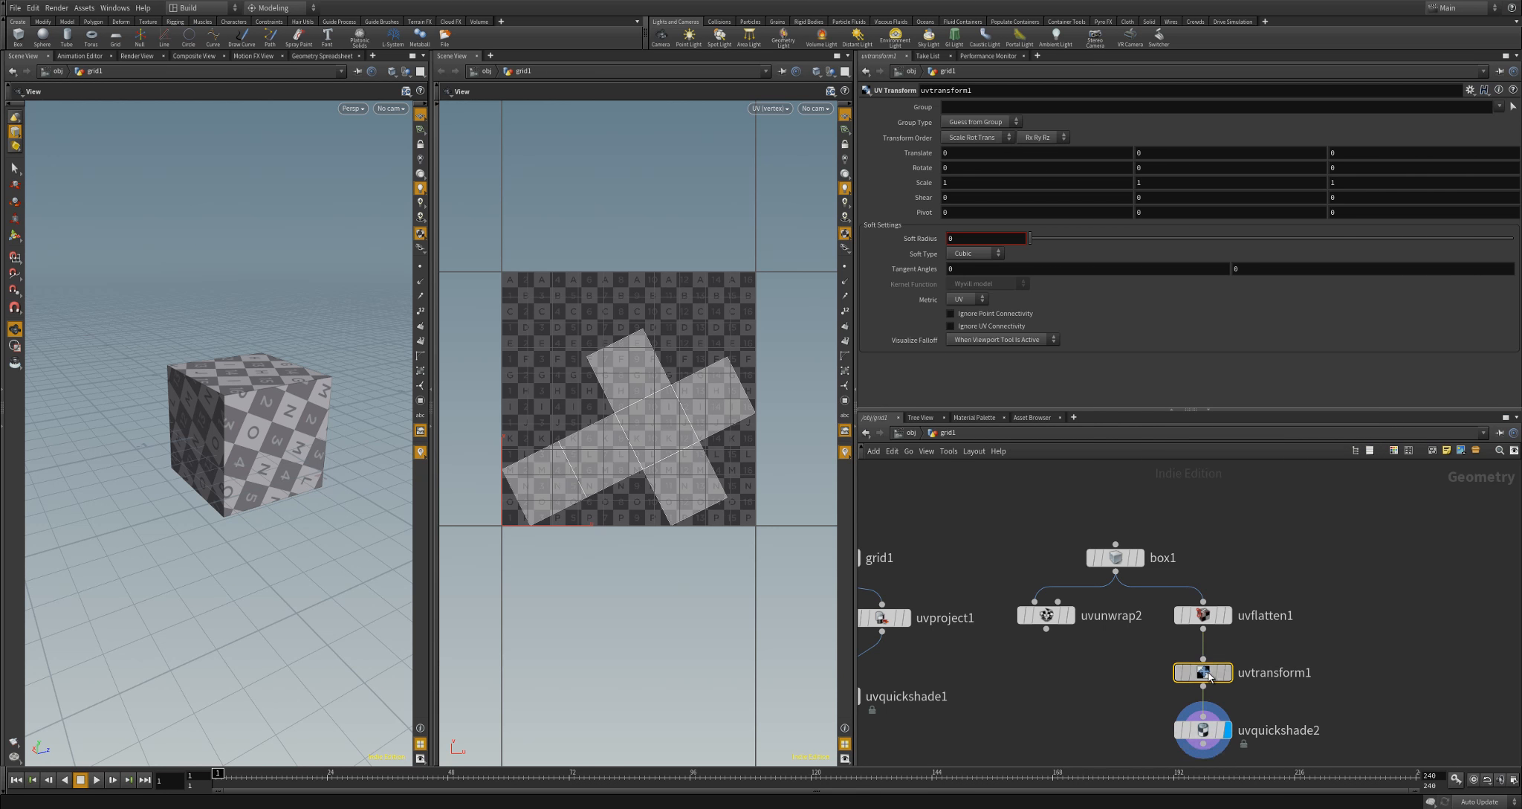
Straighten and centre the UV cross with uvtransform1: Rotate 0, 0.7, 64, uniform Scale 0.9 and Translate X 0.6, and check the box's texture
middle_click_drag(1151, 169, 1280, 168)
middle_click_drag(1064, 168, 1521, 153)
key("ctrl+z")
middle_click_drag(1355, 167, 1520, 157)
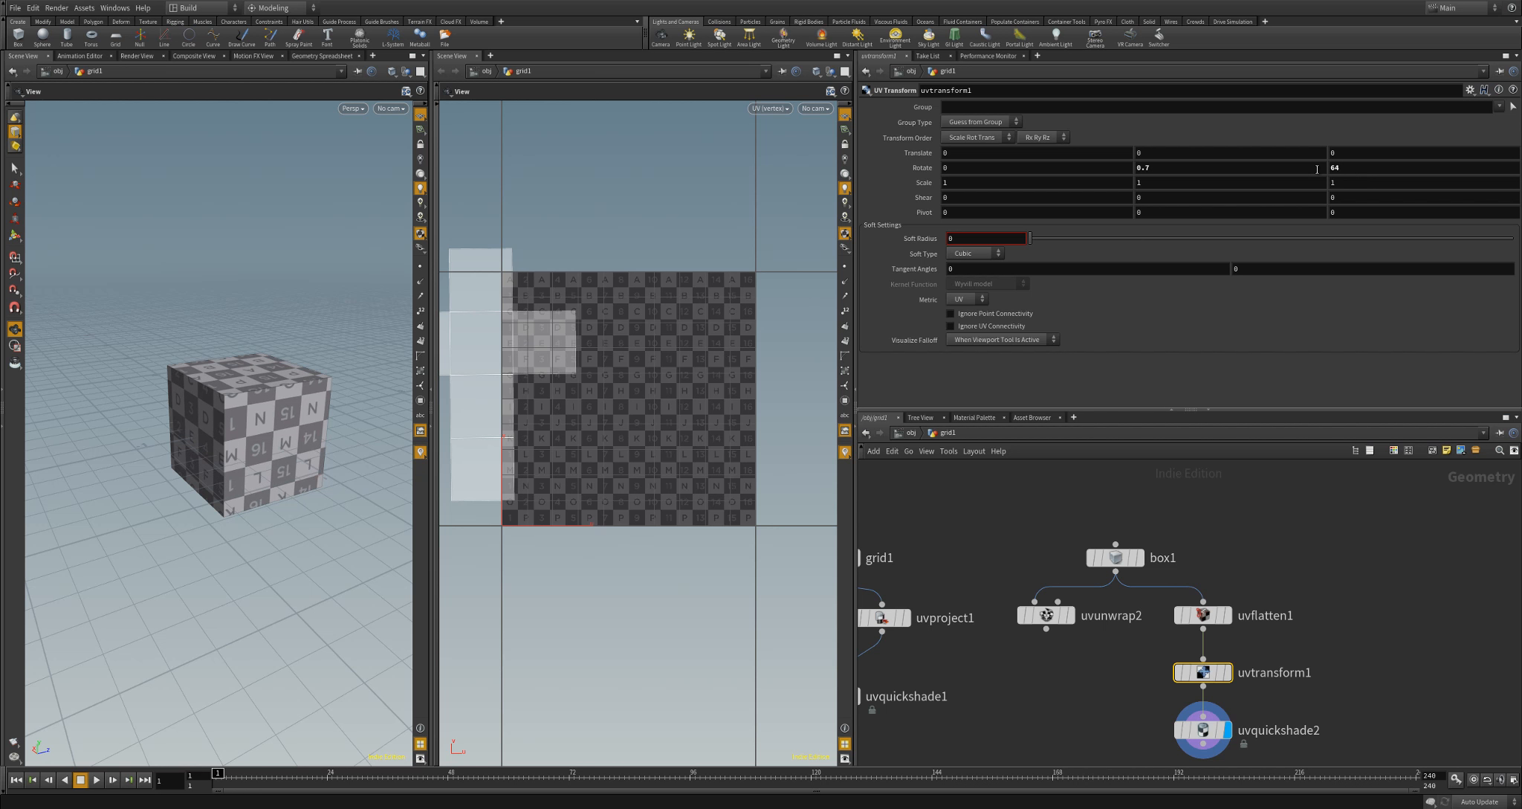
middle_click_drag(975, 157, 1170, 164)
middle_click_drag(934, 191, 1195, 153)
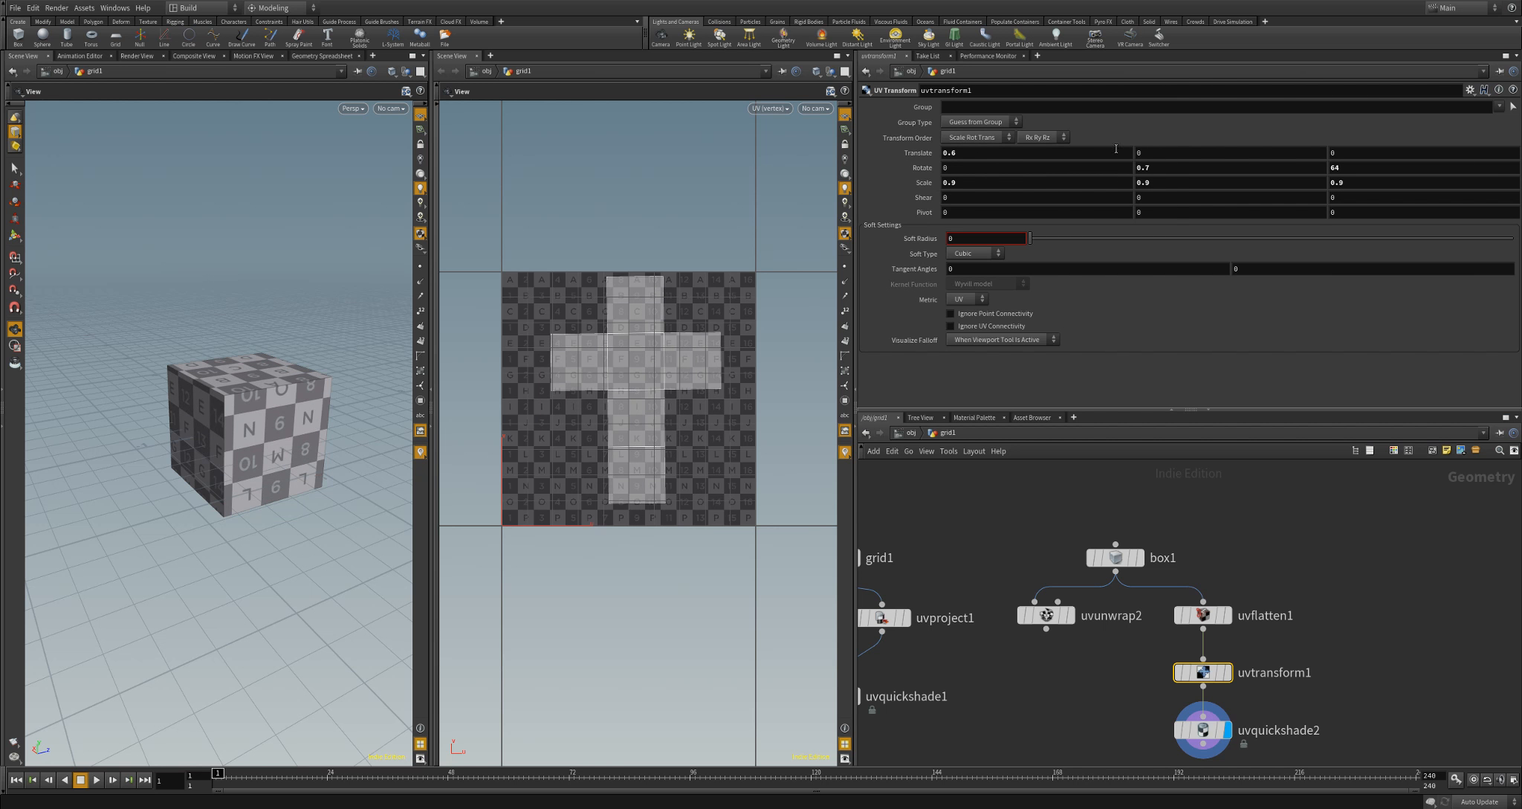
scroll(266, 417, "down", 3)
left_click_drag(272, 402, 251, 381)
scroll(224, 413, "down", 2)
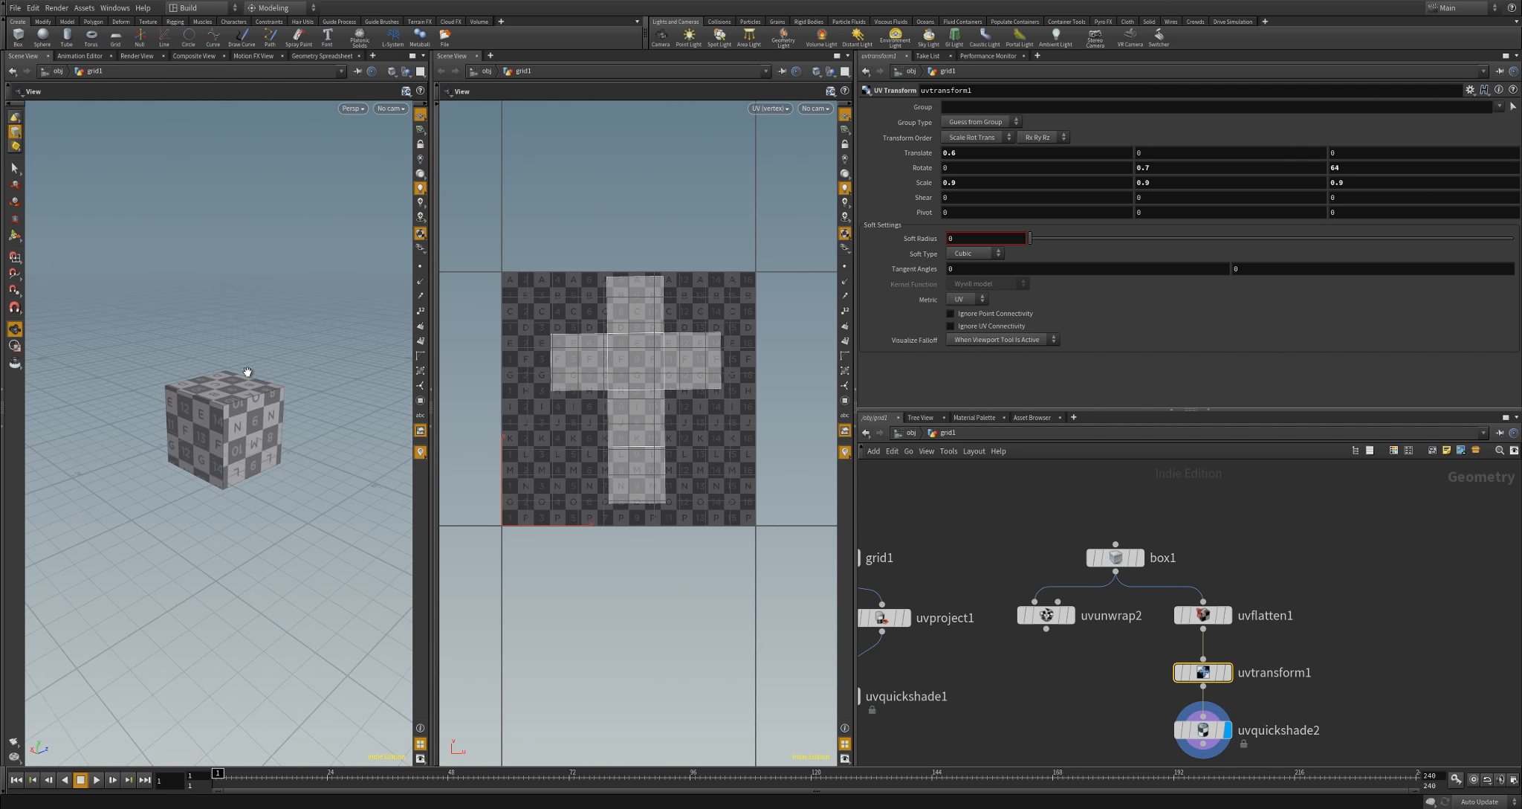
left_click_drag(268, 397, 316, 406)
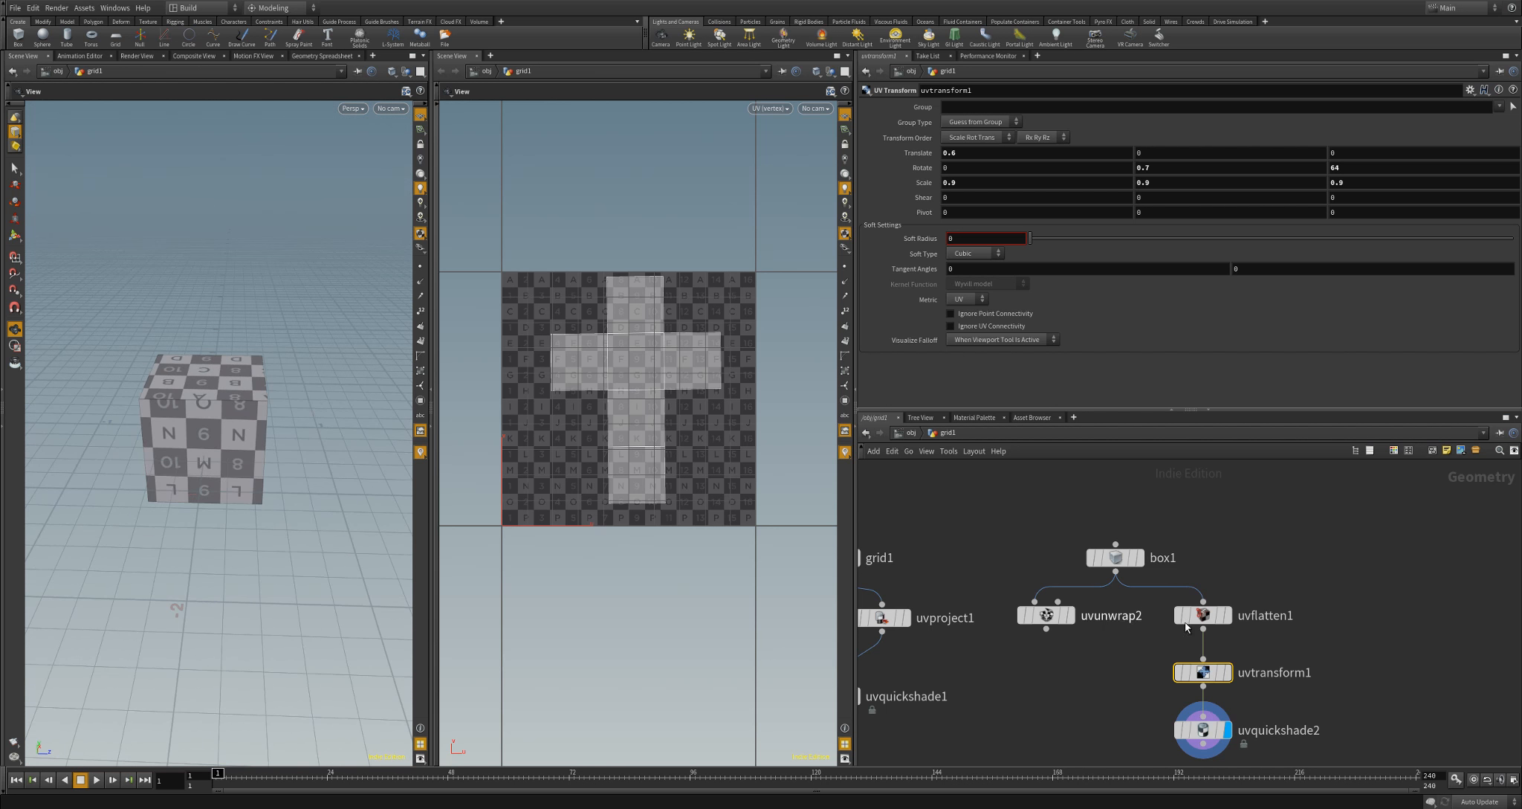
Branch a UV Pelt node off box1, place it beside uvflatten1, and display it
mouse_move(1204, 682)
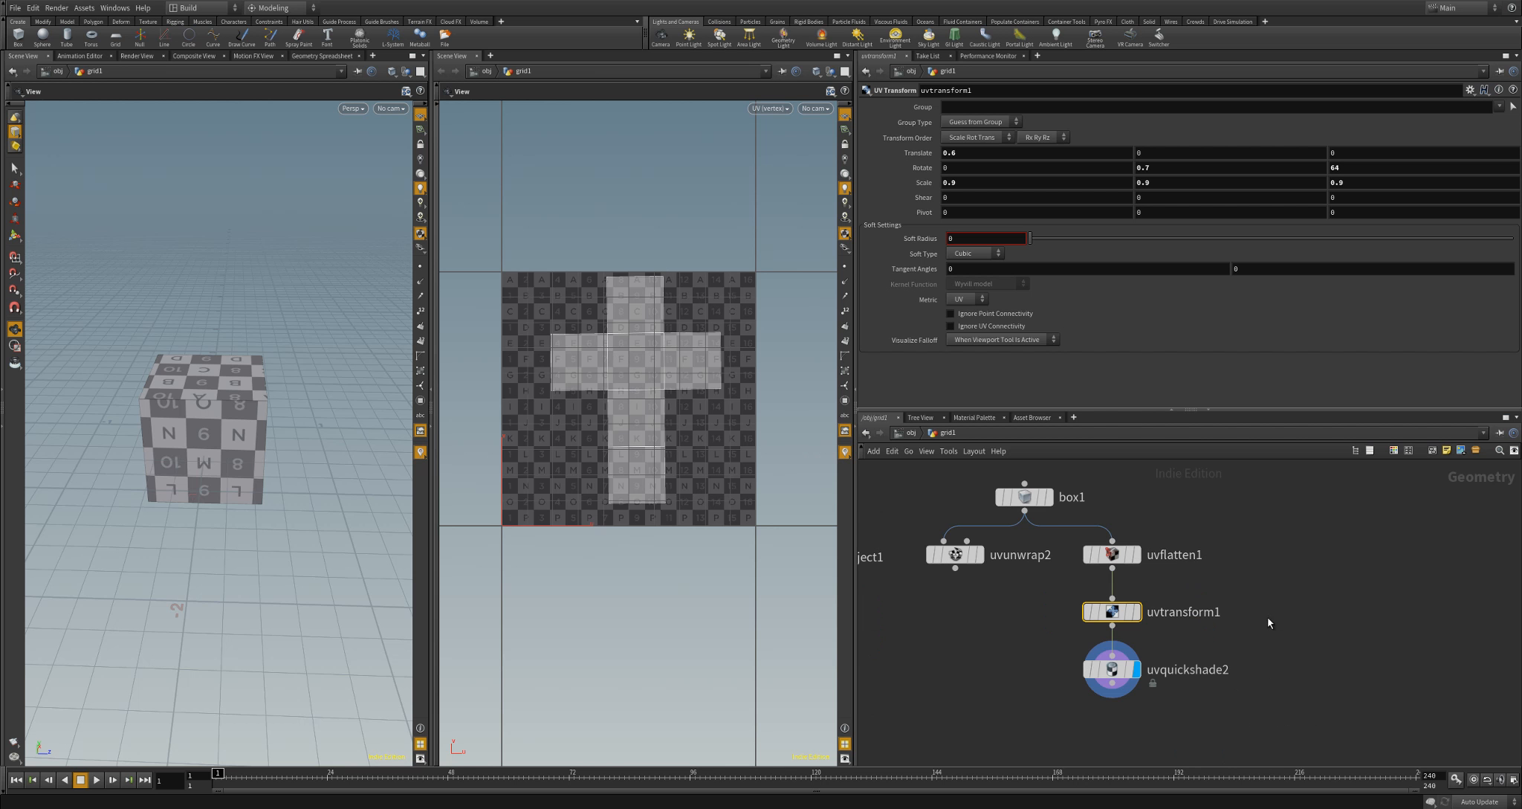
middle_click_drag(1268, 616, 1146, 604)
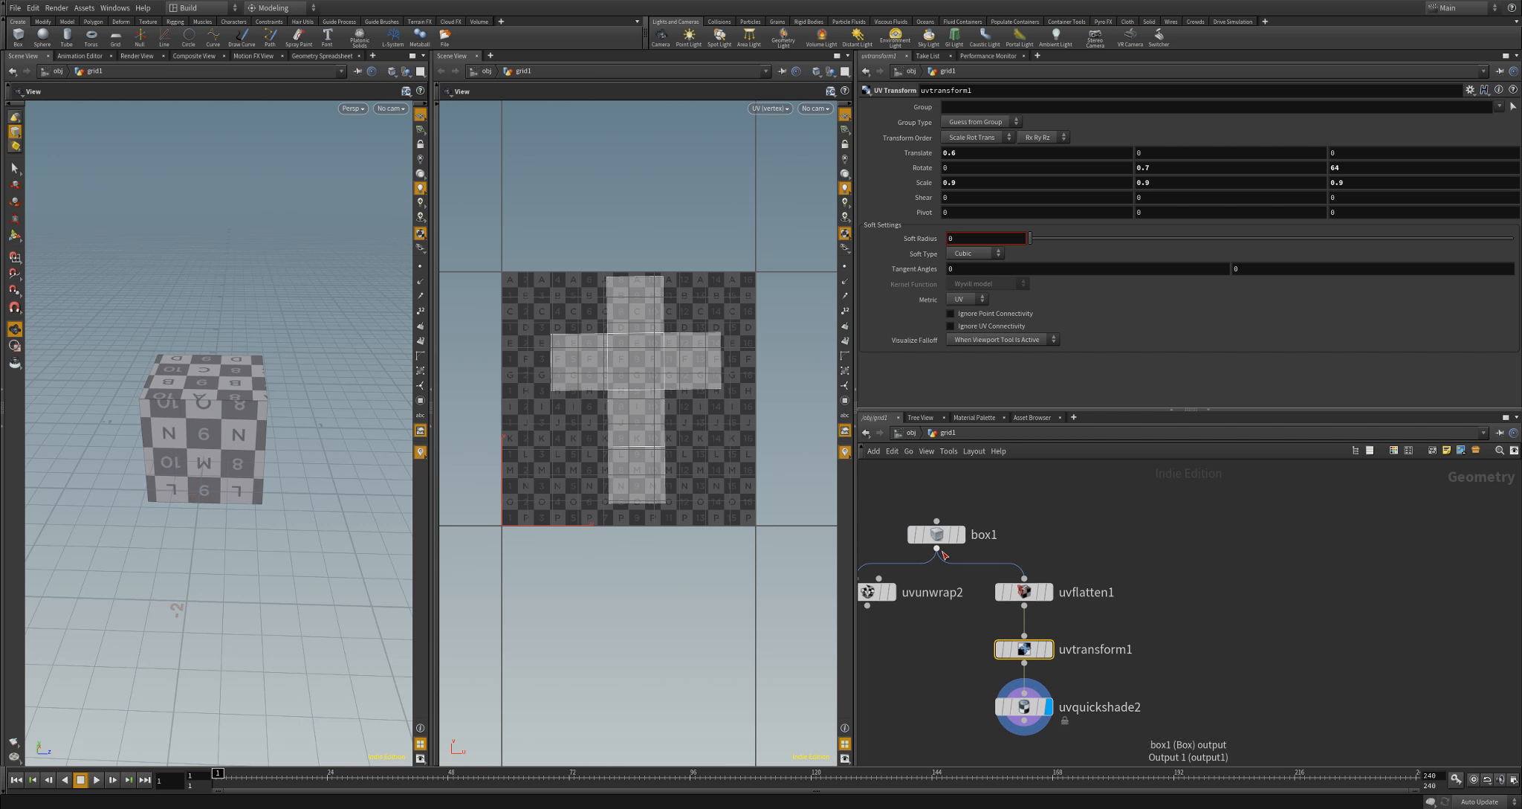
mouse_move(1032, 599)
left_click(937, 548)
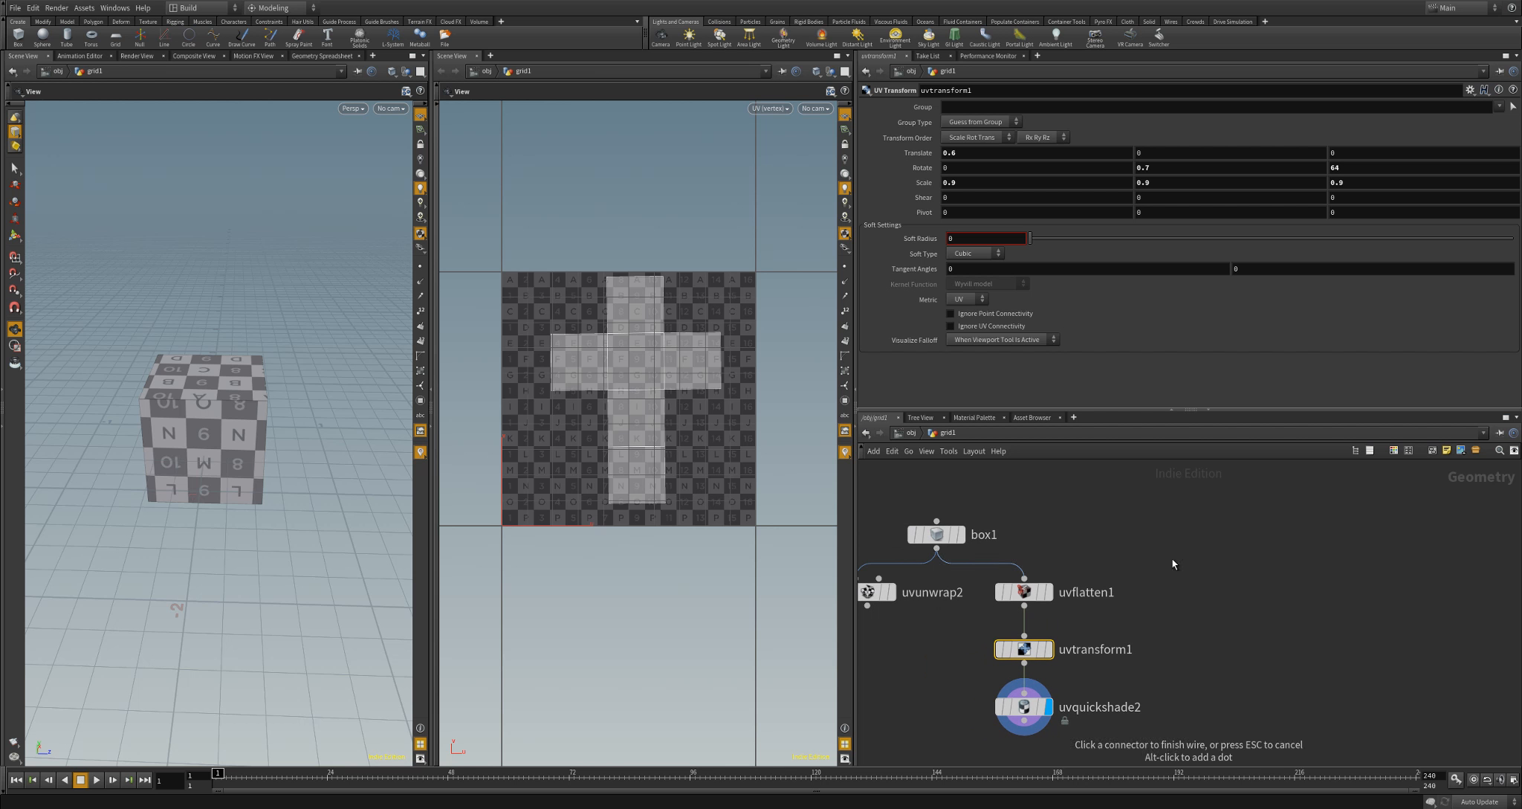
key("Tab")
type("uvpelt")
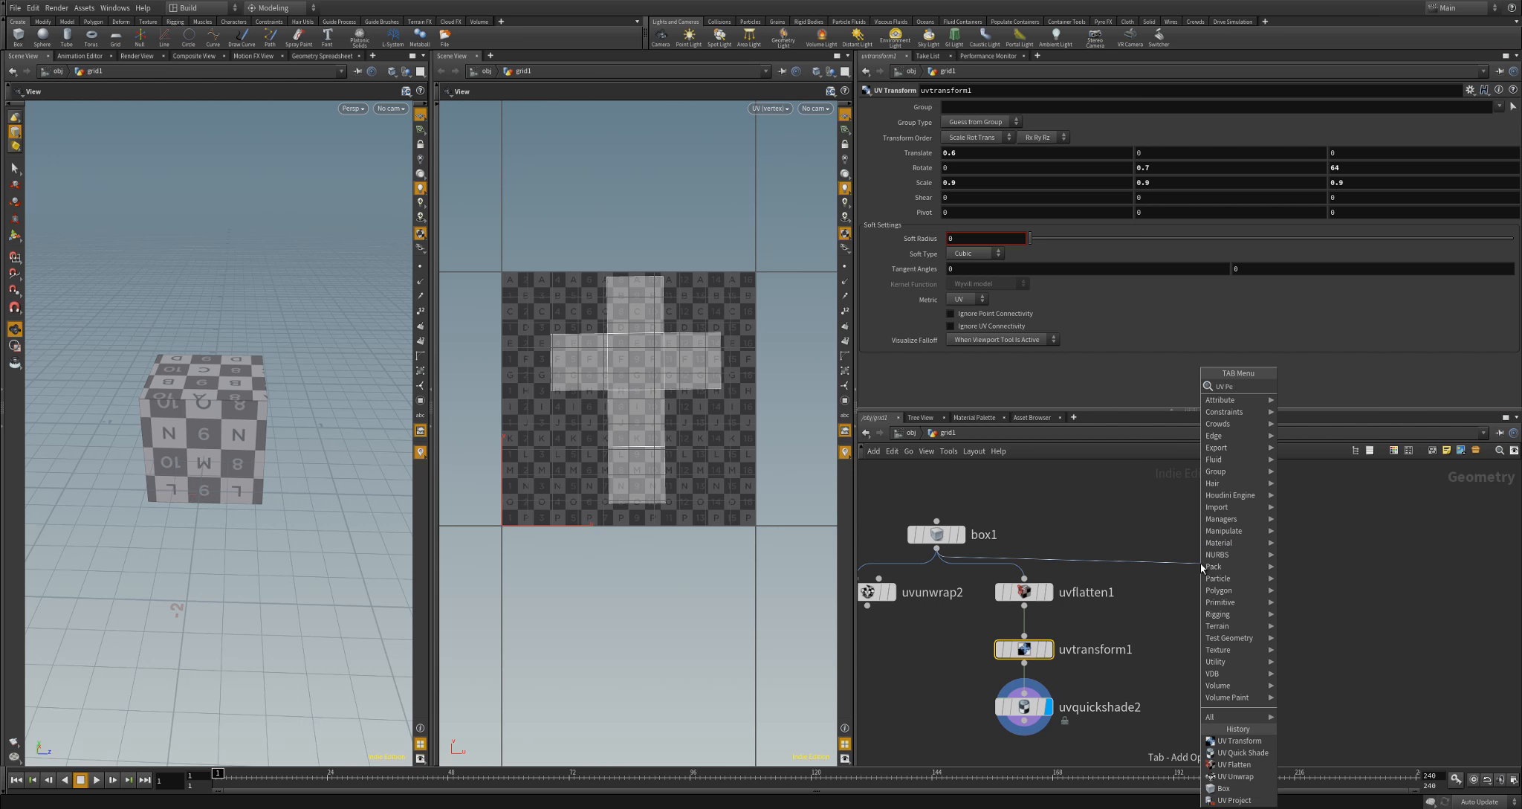
key("Return")
left_click(1200, 563)
left_click_drag(1201, 566, 1238, 593)
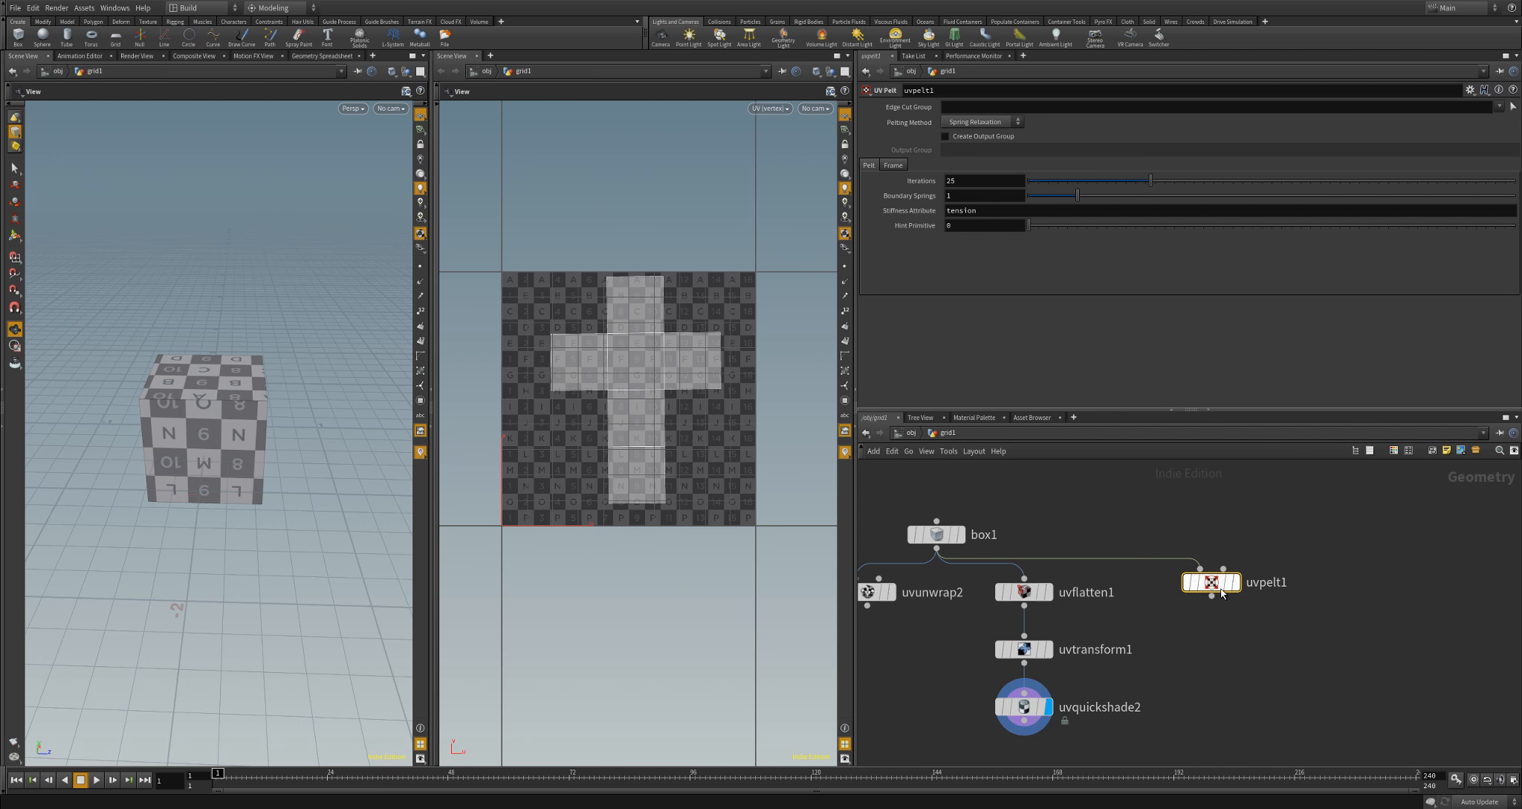
left_click(1237, 592)
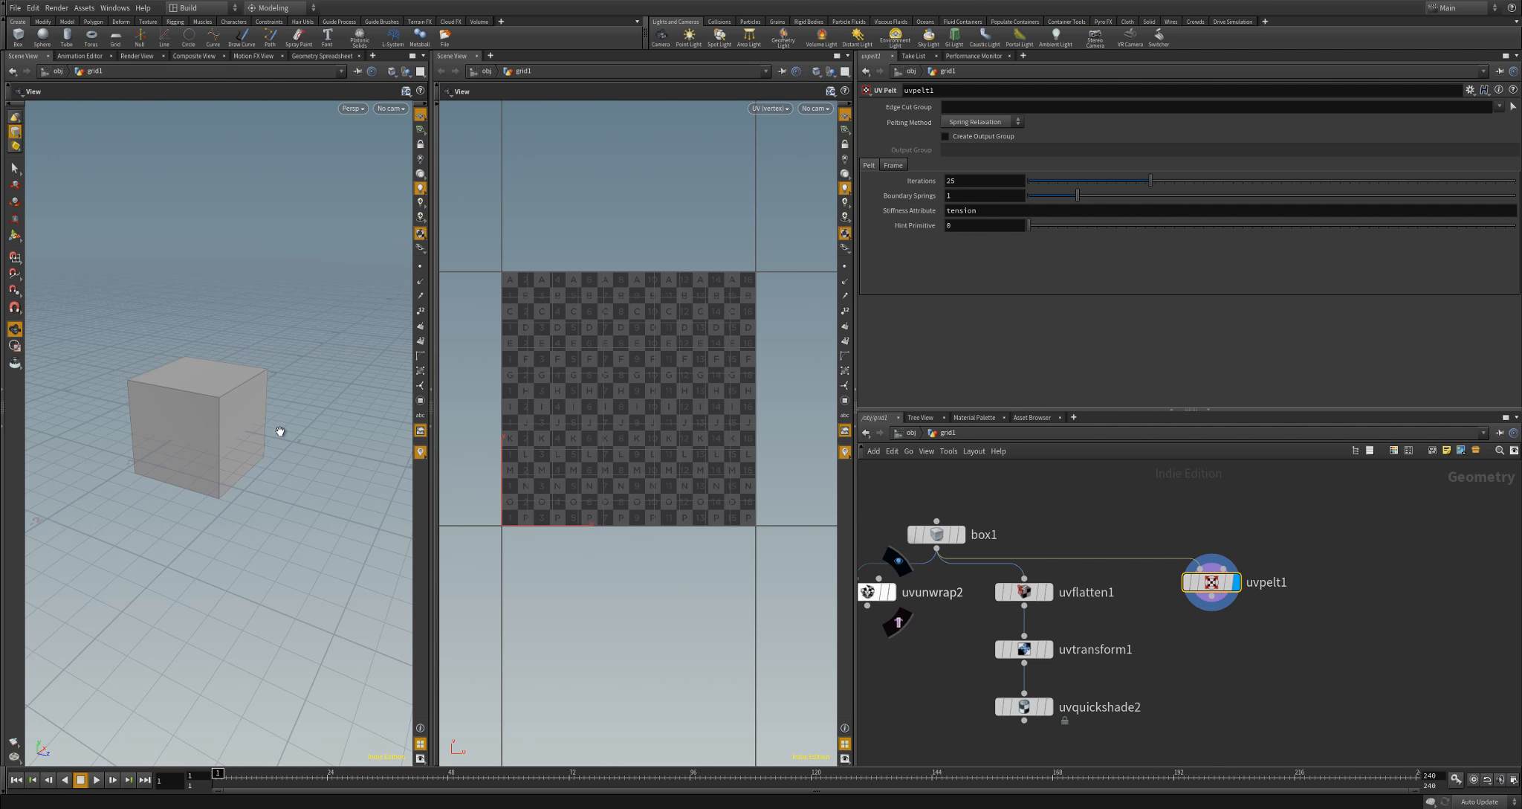
Pick the box's cut edges in the viewport as uvpelt1's Edge Cut Group, p6-7-4-5 p7-3 p4-0 p1-0 p3-2
right_click_drag(278, 432, 279, 486)
middle_click_drag(278, 486, 320, 445)
right_click_drag(320, 445, 276, 438)
left_click_drag(277, 438, 279, 441)
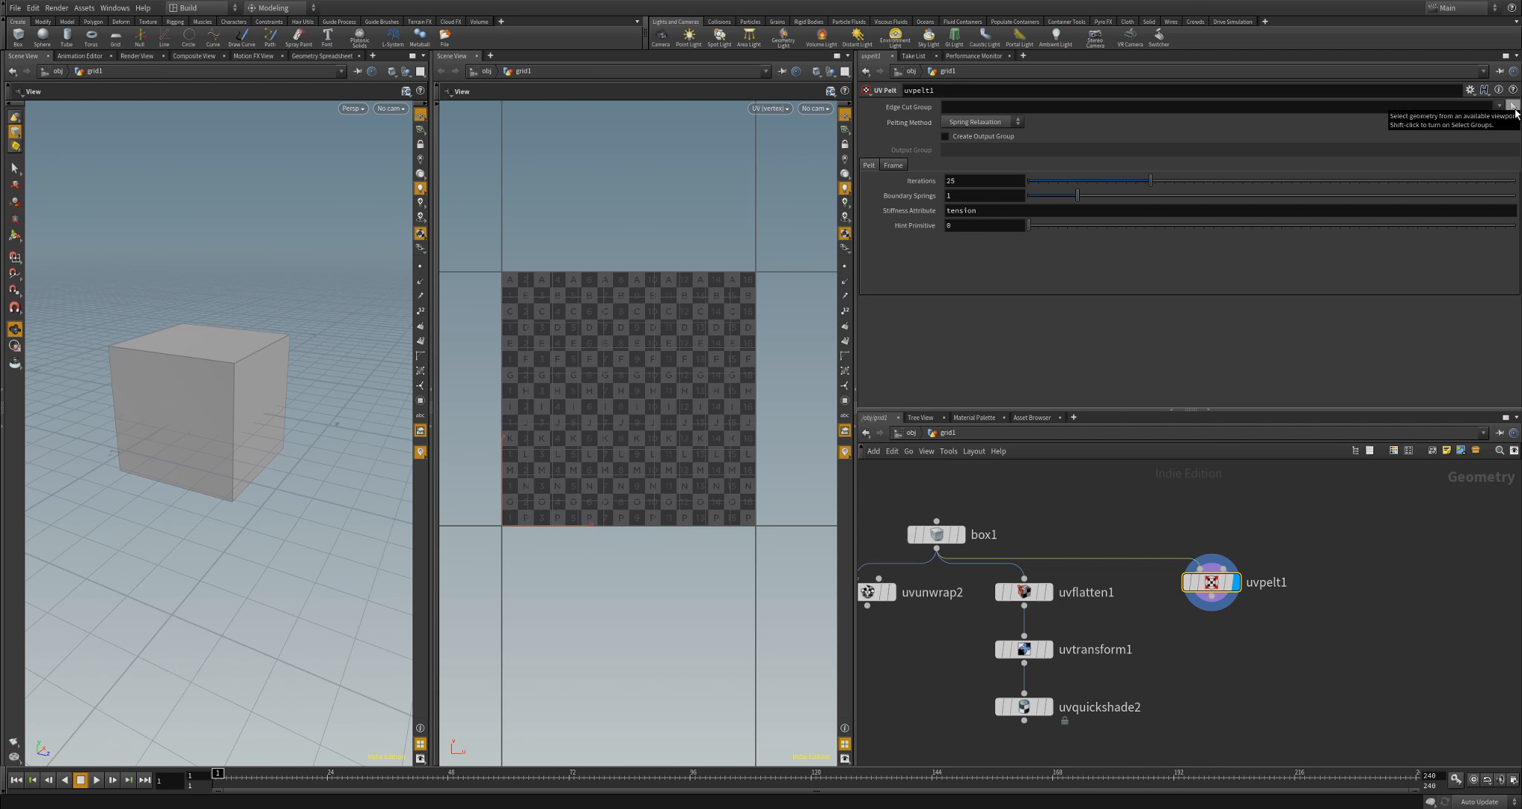
left_click(1514, 107)
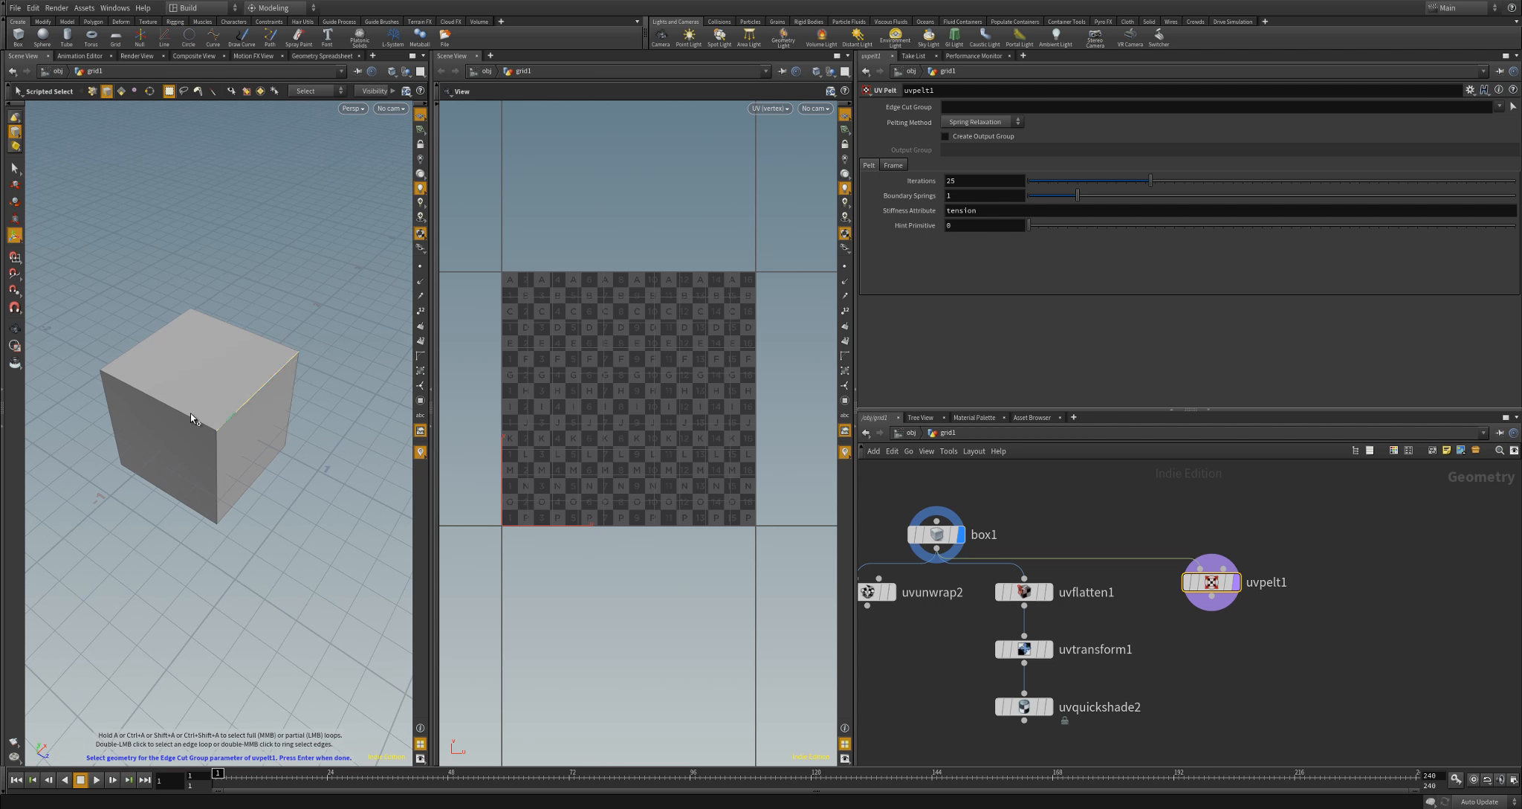
left_click(133, 349)
left_click(215, 471, "shift")
left_click_drag(116, 441, 307, 426, "alt")
double_click(268, 460, "shift")
key("Return")
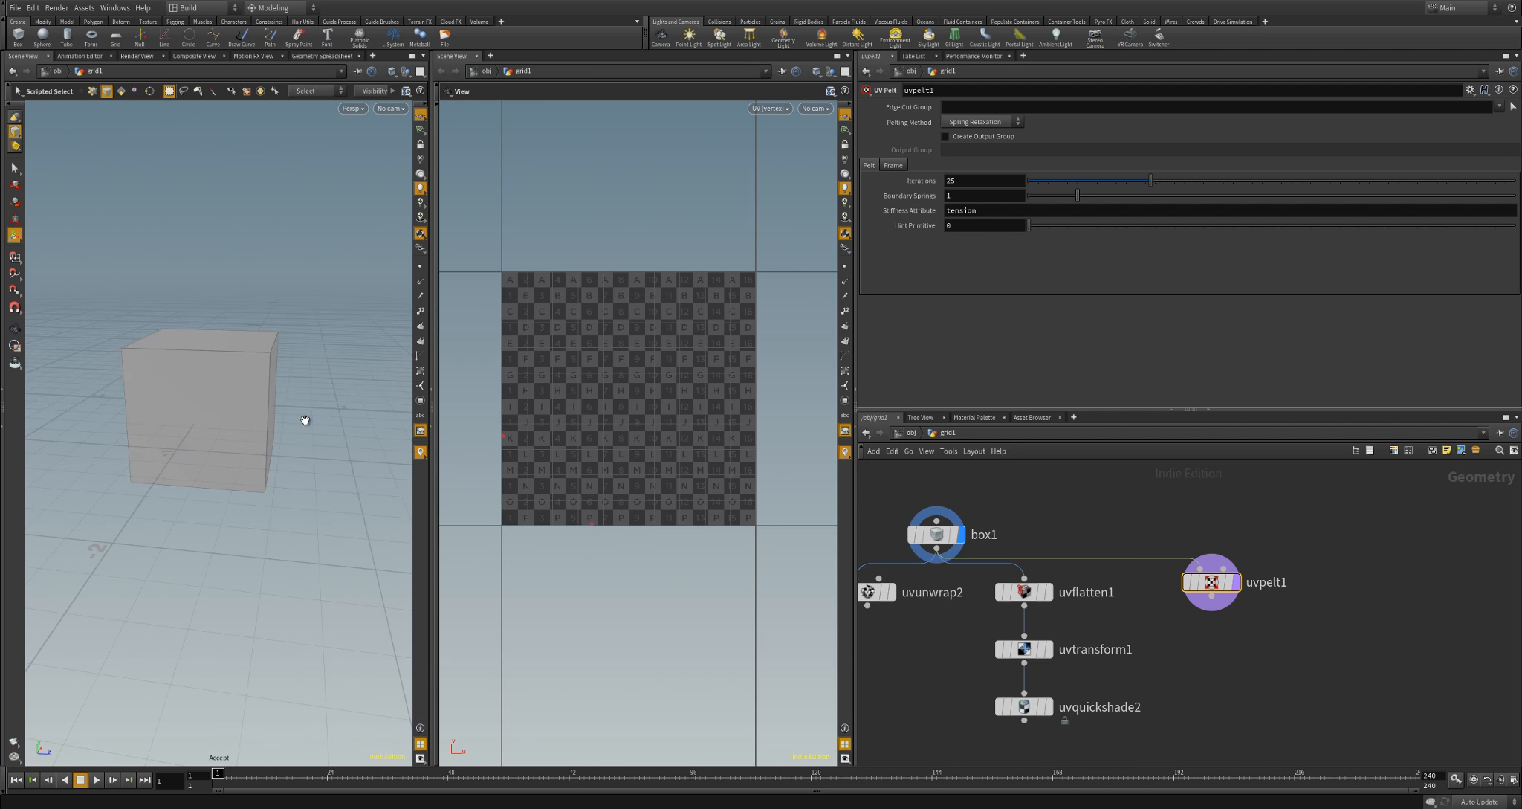
Inspect the pelted UV layout and the box, and set uvpelt1's Iterations to 26 and Boundary Springs to about 3.86
scroll(643, 434, "up", 3)
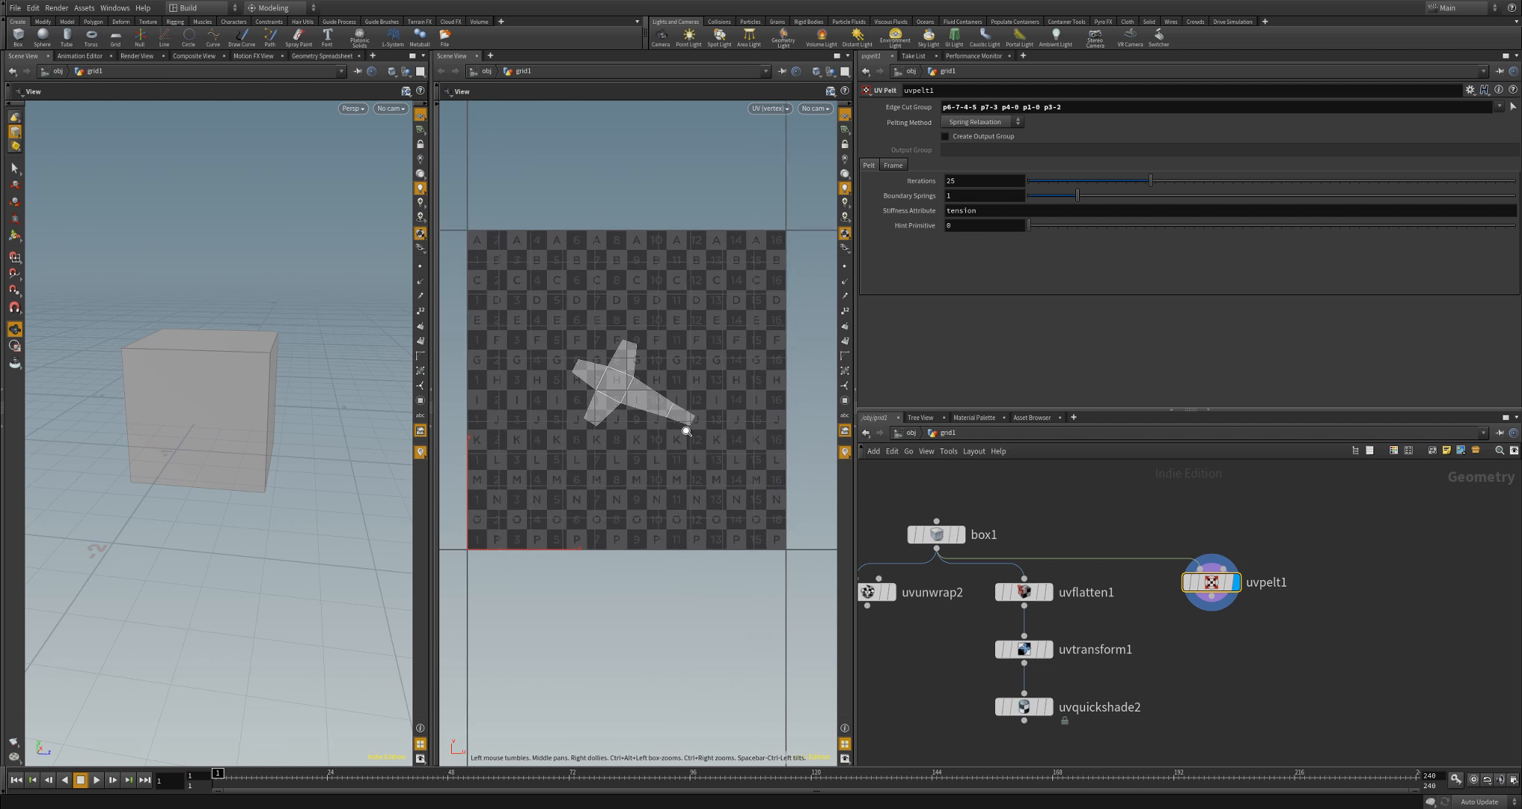
scroll(701, 454, "down", 1)
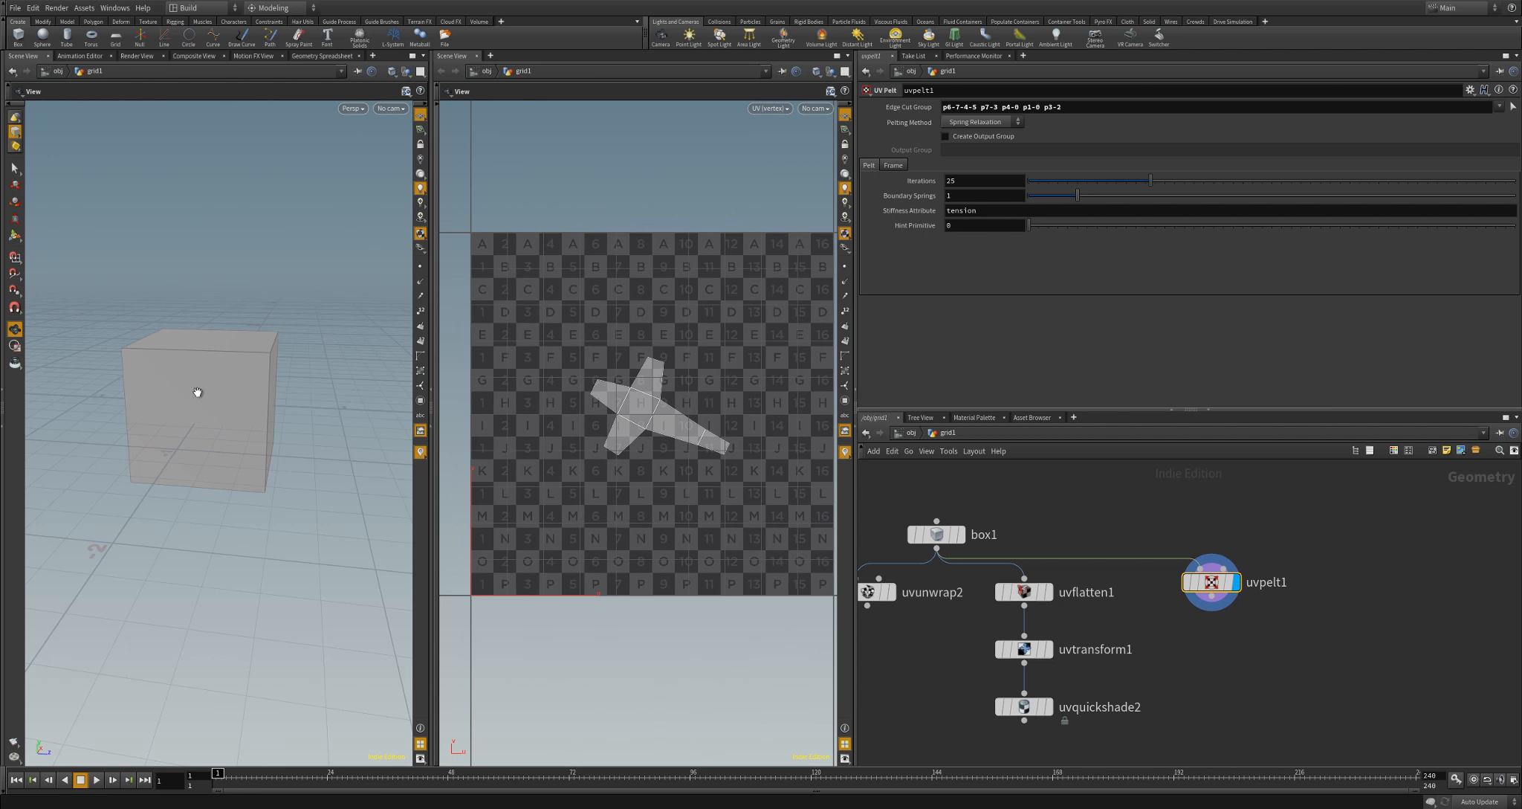
left_click_drag(197, 391, 289, 439)
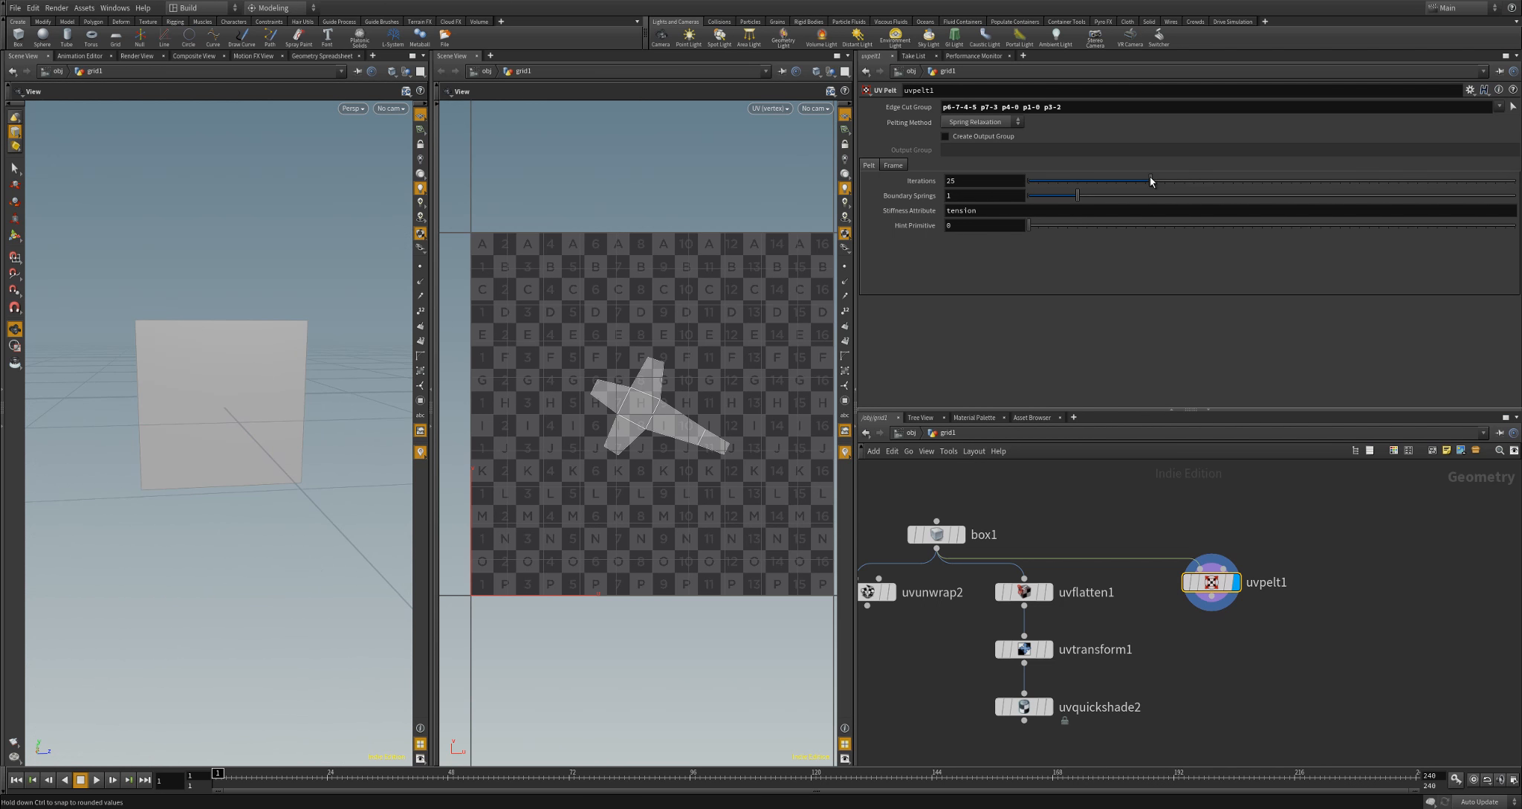
left_click_drag(1136, 183, 1203, 253)
Set uvpelt1's Pelting Method to Discrete Harmonic
left_click(970, 122)
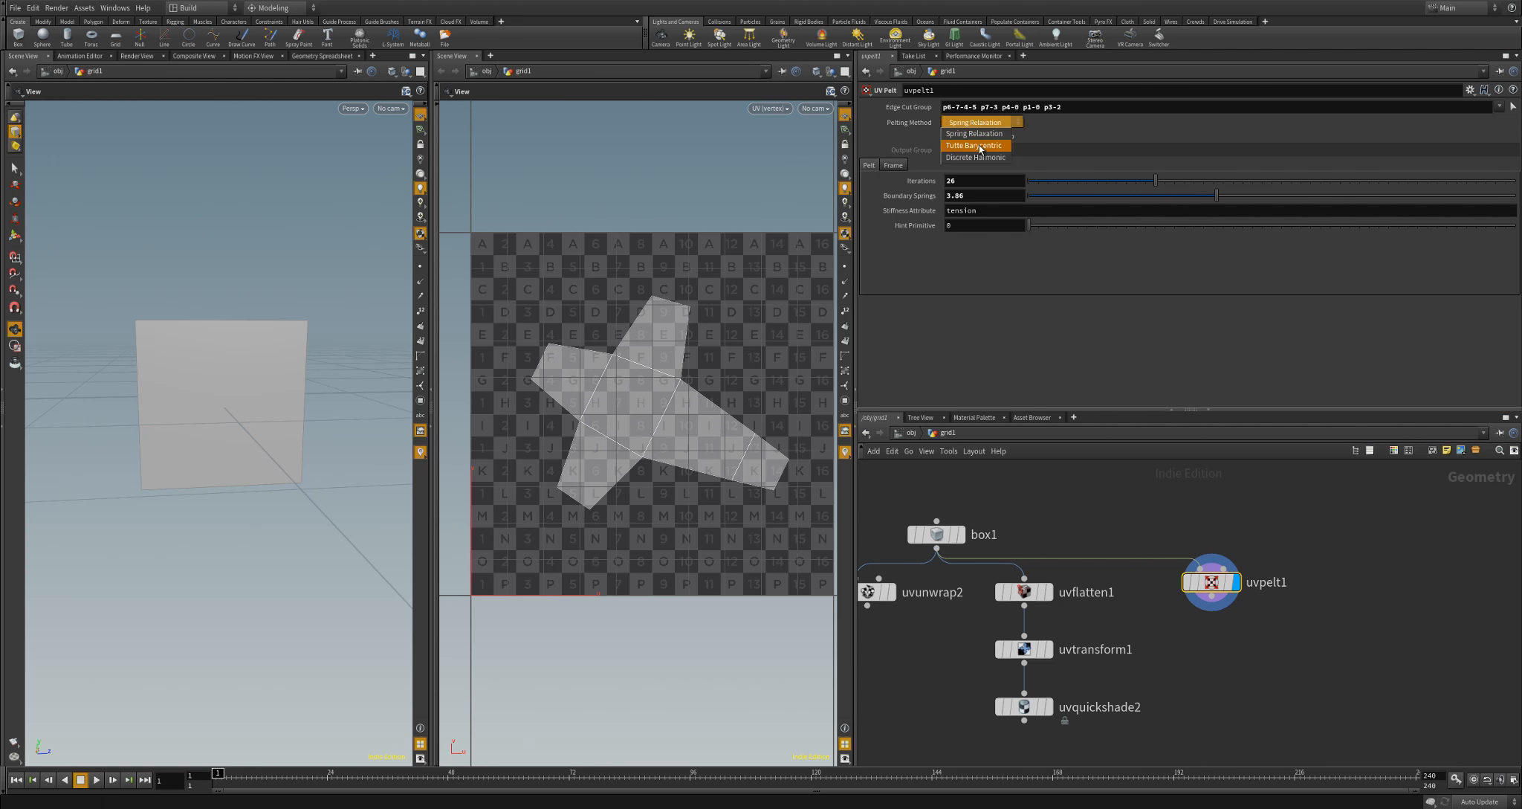
left_click(976, 132)
left_click(976, 125)
left_click(970, 162)
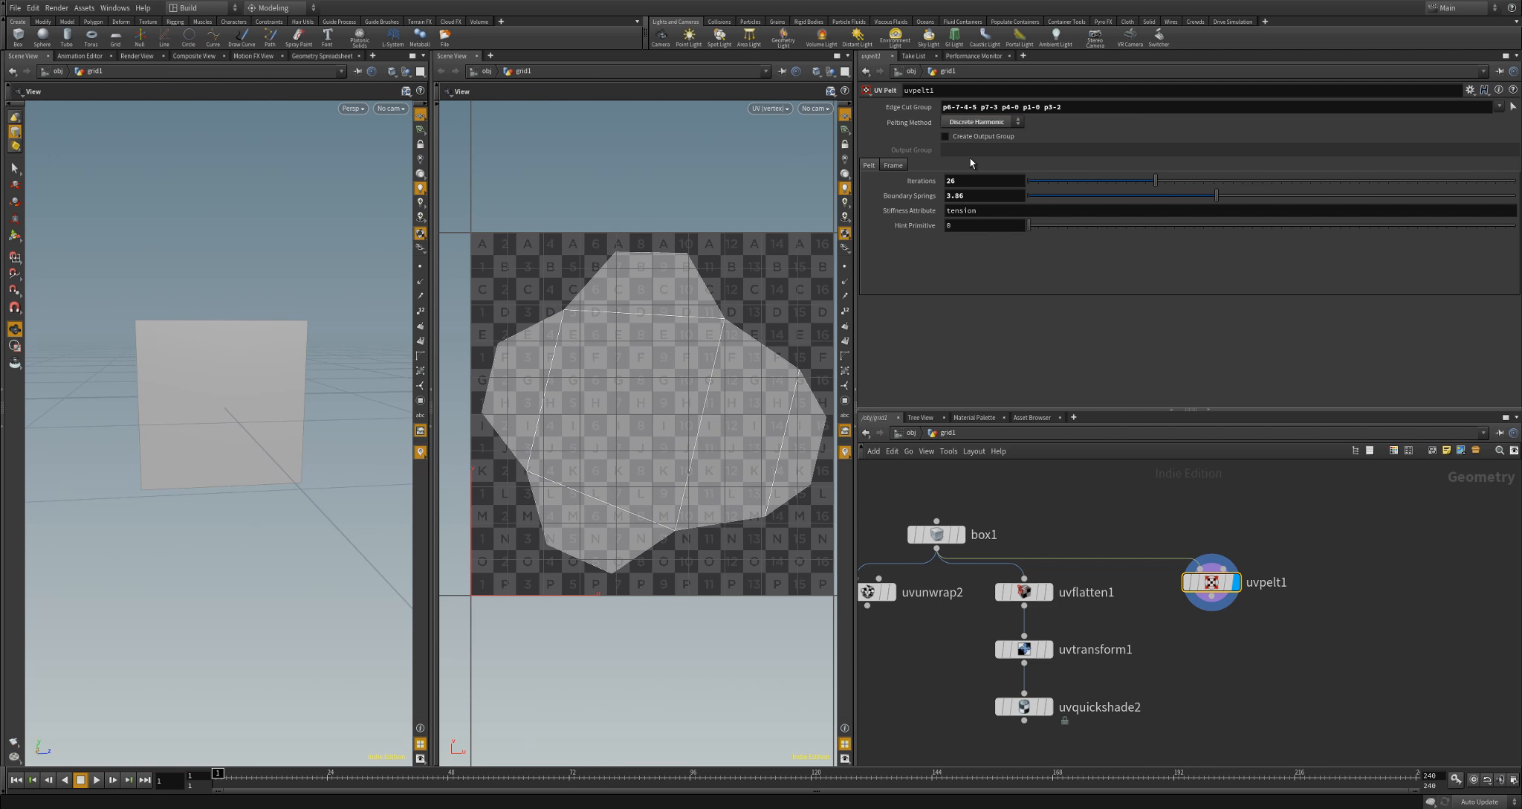
Set uvpelt1's Pelting Method to Spring Relaxation
left_click(973, 122)
left_click(973, 122)
Add a UV Edit node after uvpelt1 and make it the displayed node
middle_click_drag(1335, 639, 1310, 631)
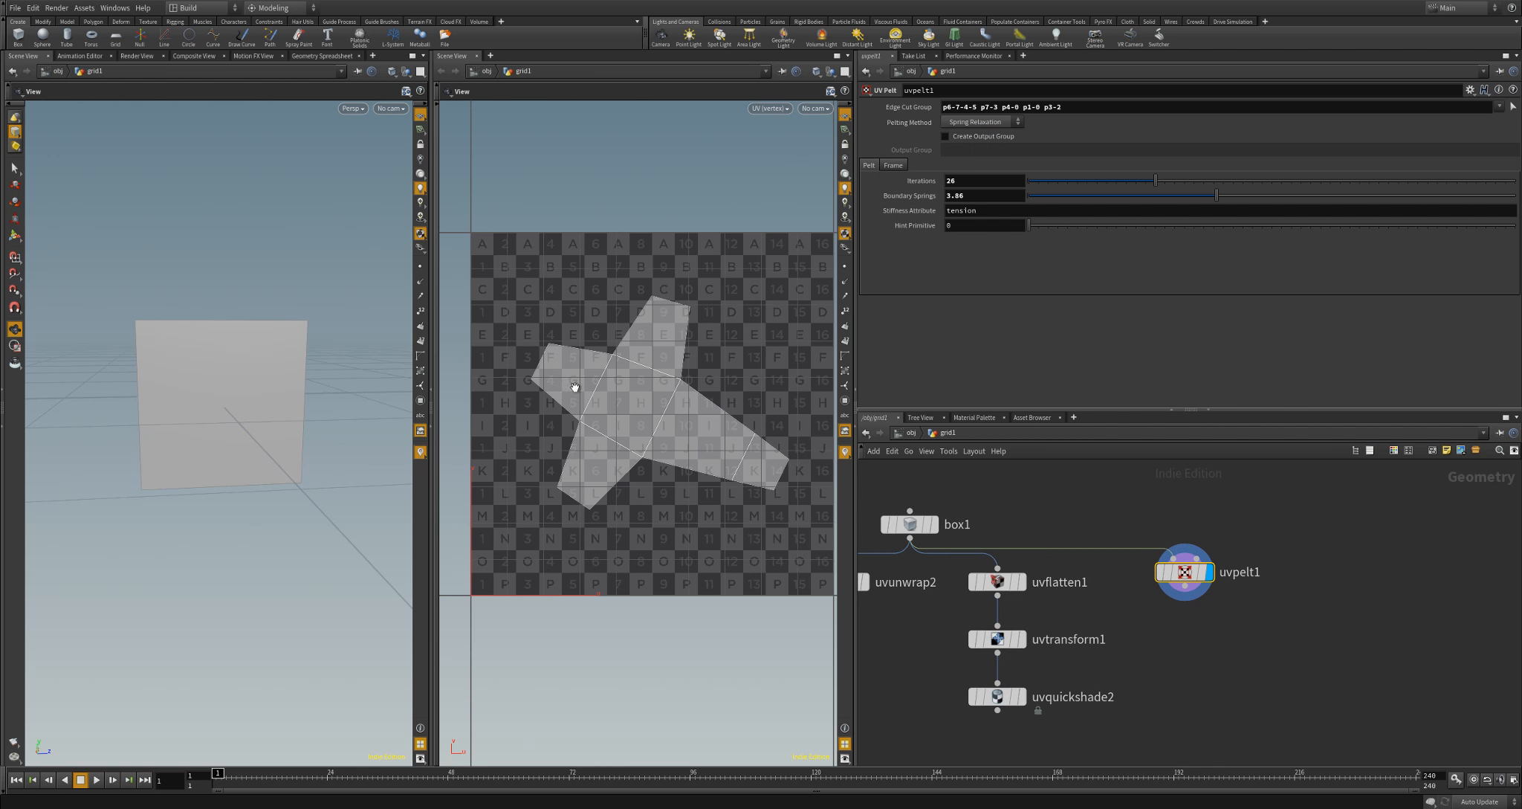
key("Tab")
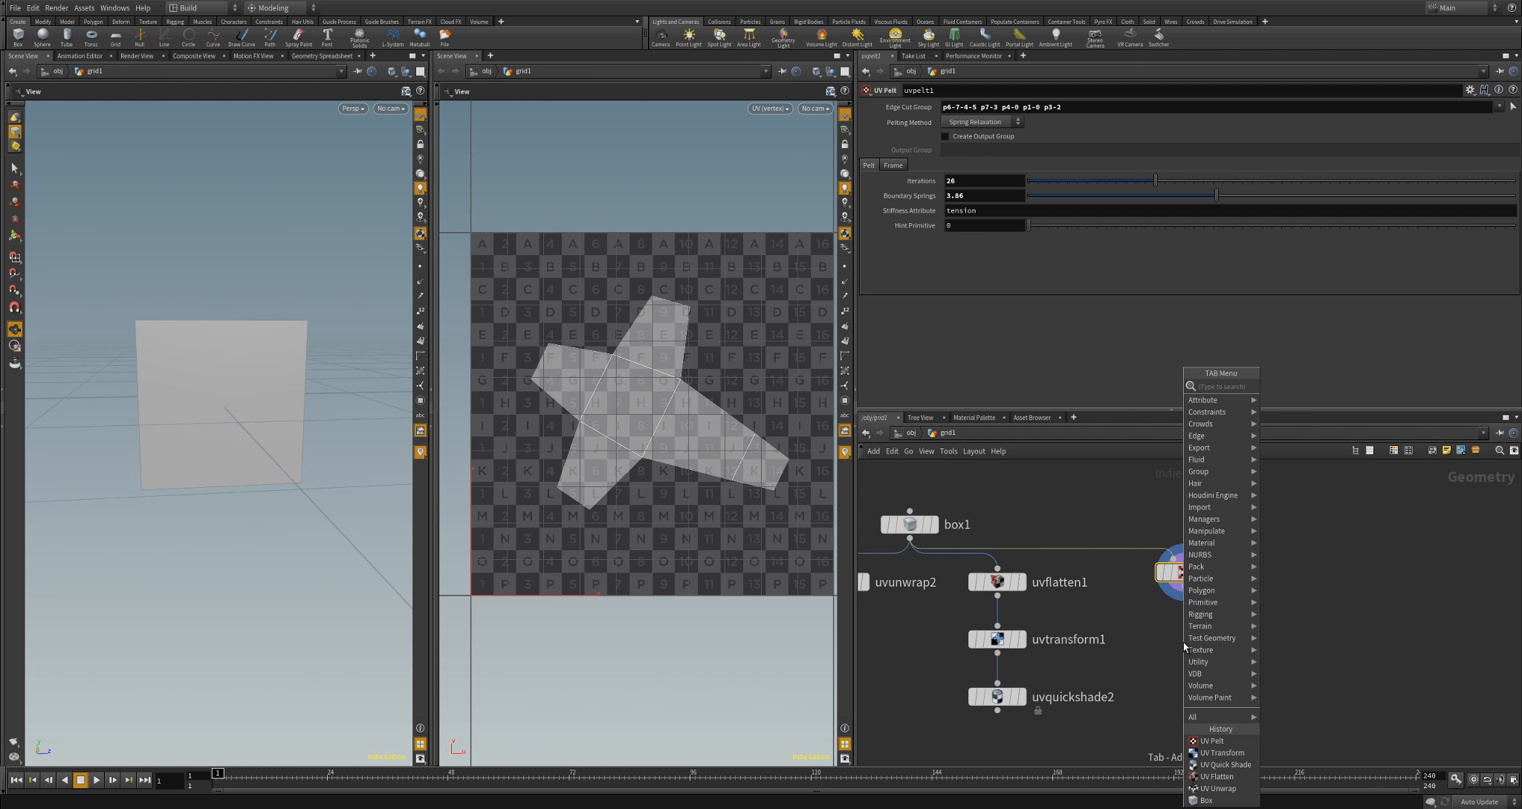
type("uved")
key("Return")
left_click(1183, 642)
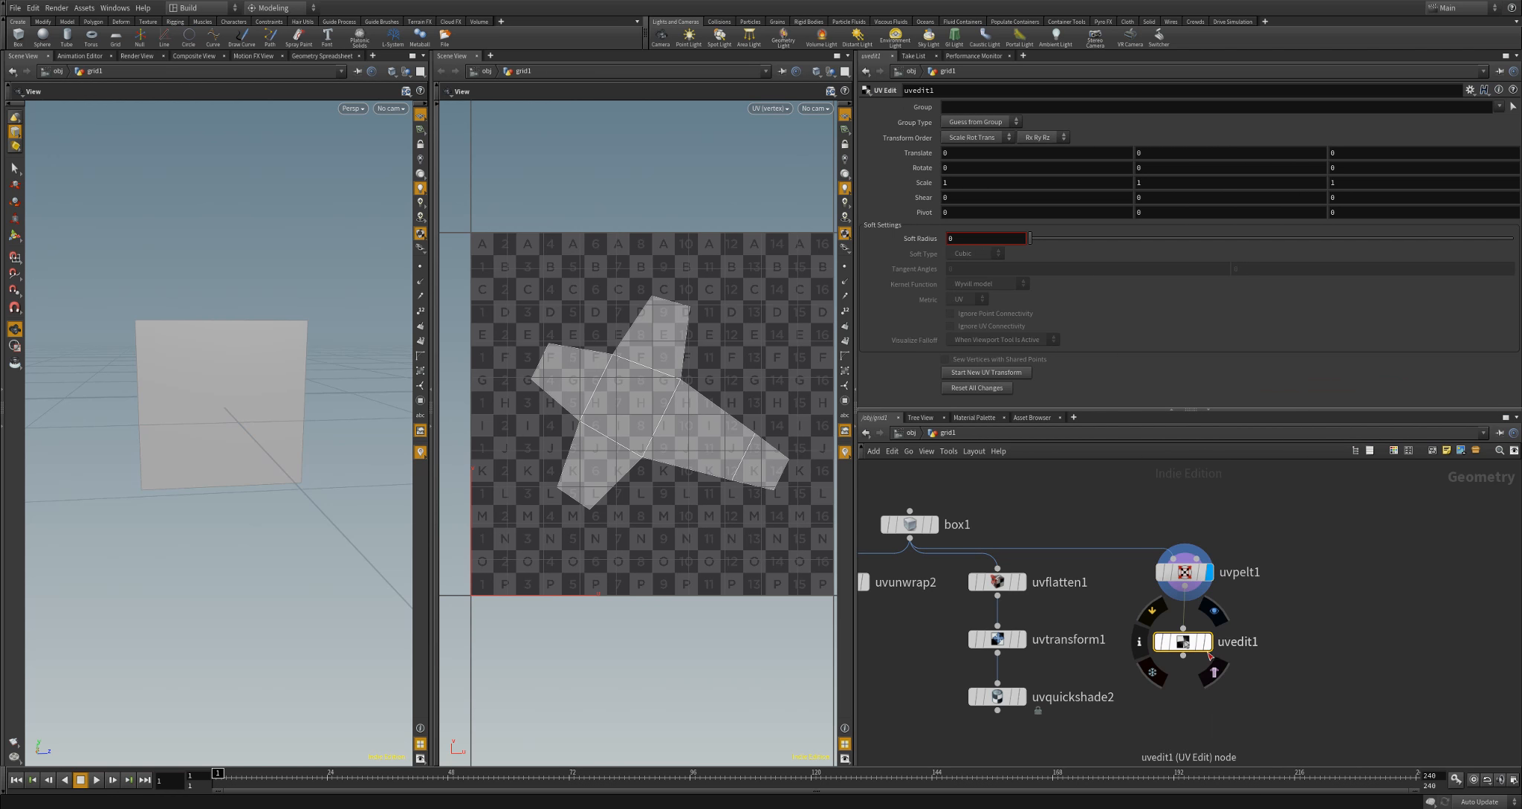
left_click(1208, 642)
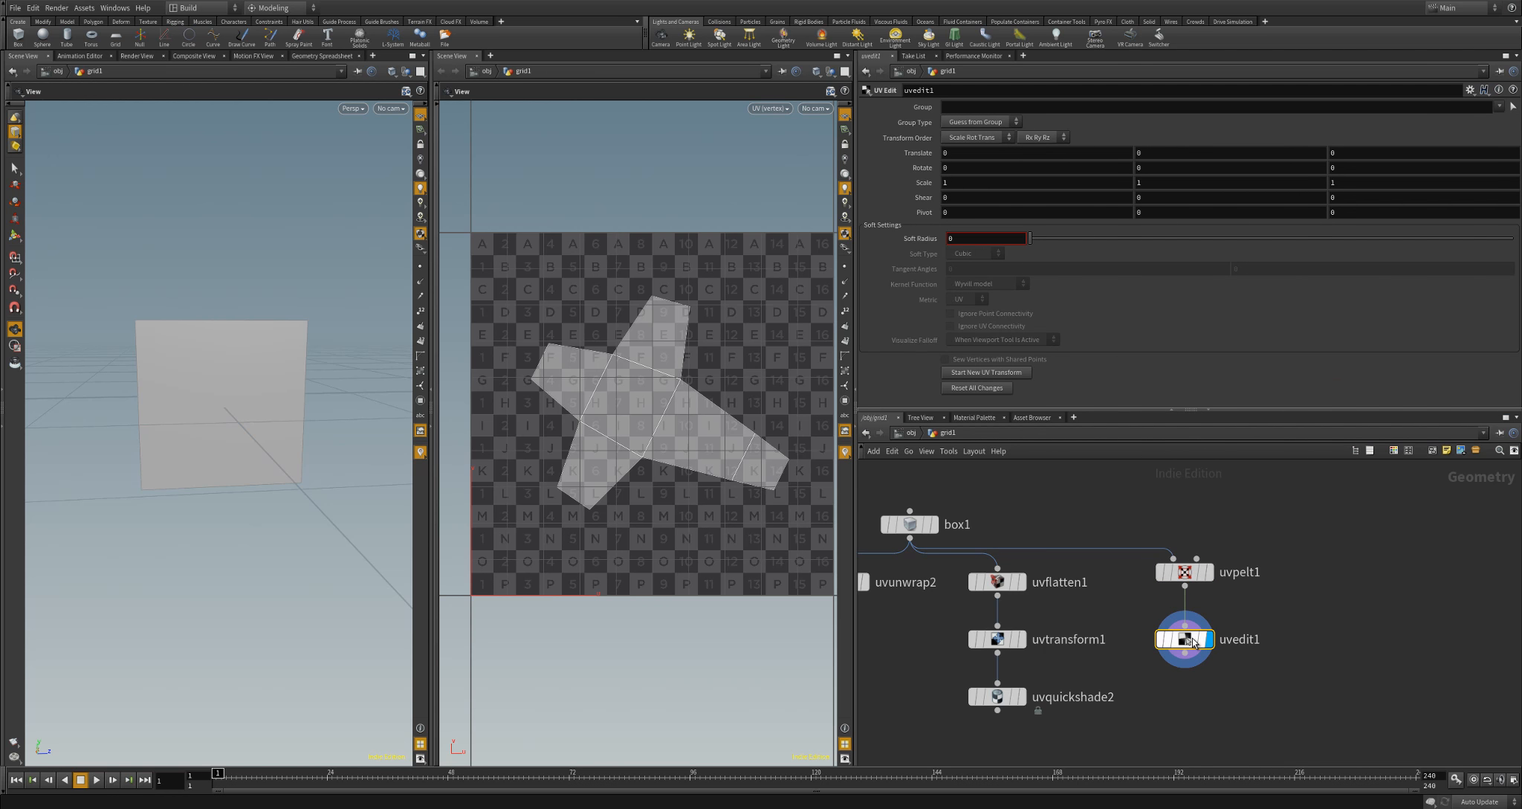
With uvedit1, select edge p4-0 in the UV view and translate it about -0.028 in V, undoing any extra move
mouse_move(279, 391)
left_mouse_down()
mouse_move(286, 411)
mouse_move(249, 418)
mouse_move(272, 434)
mouse_move(227, 427)
left_mouse_up()
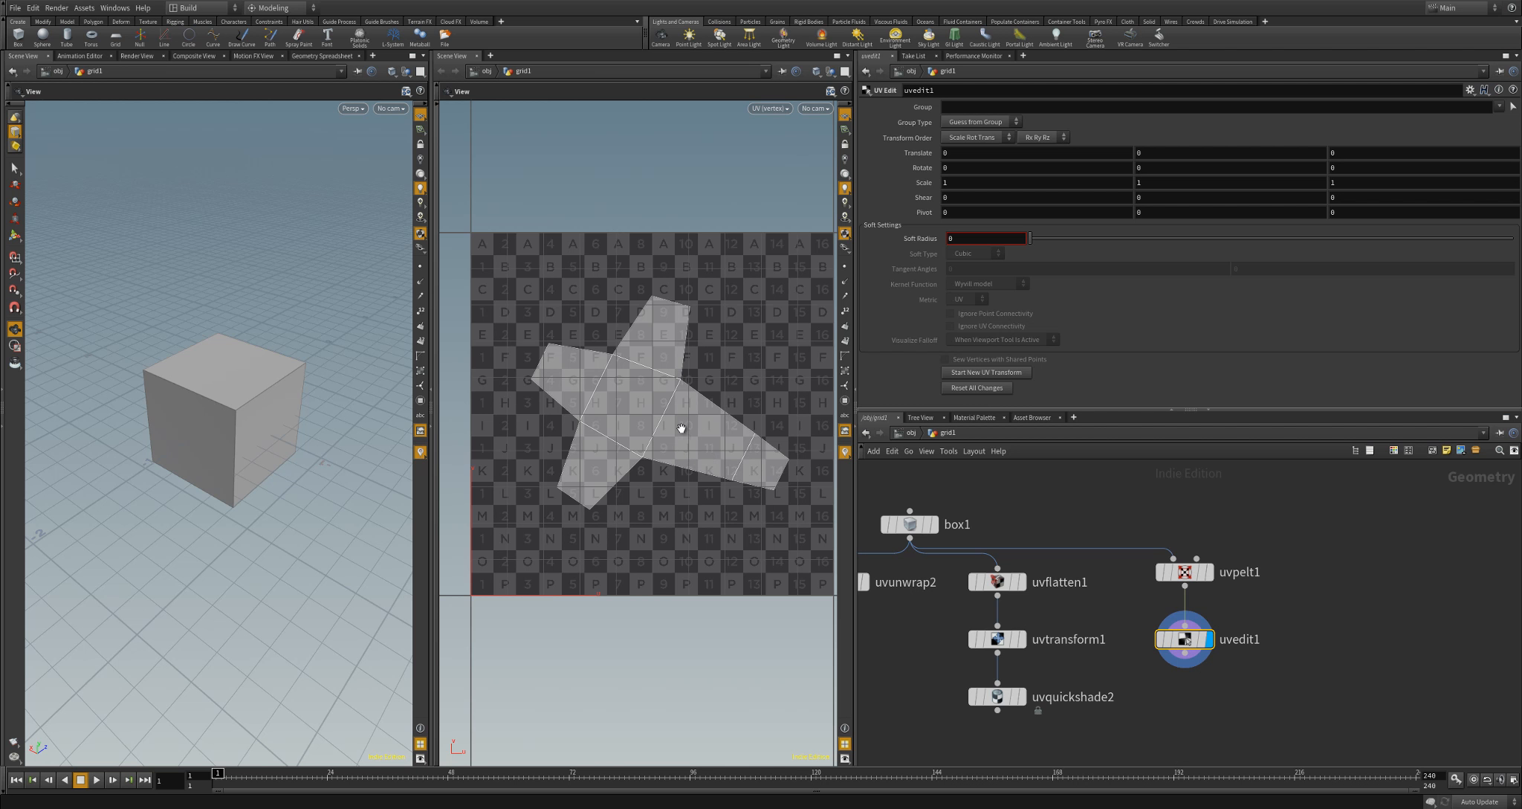
key("Return")
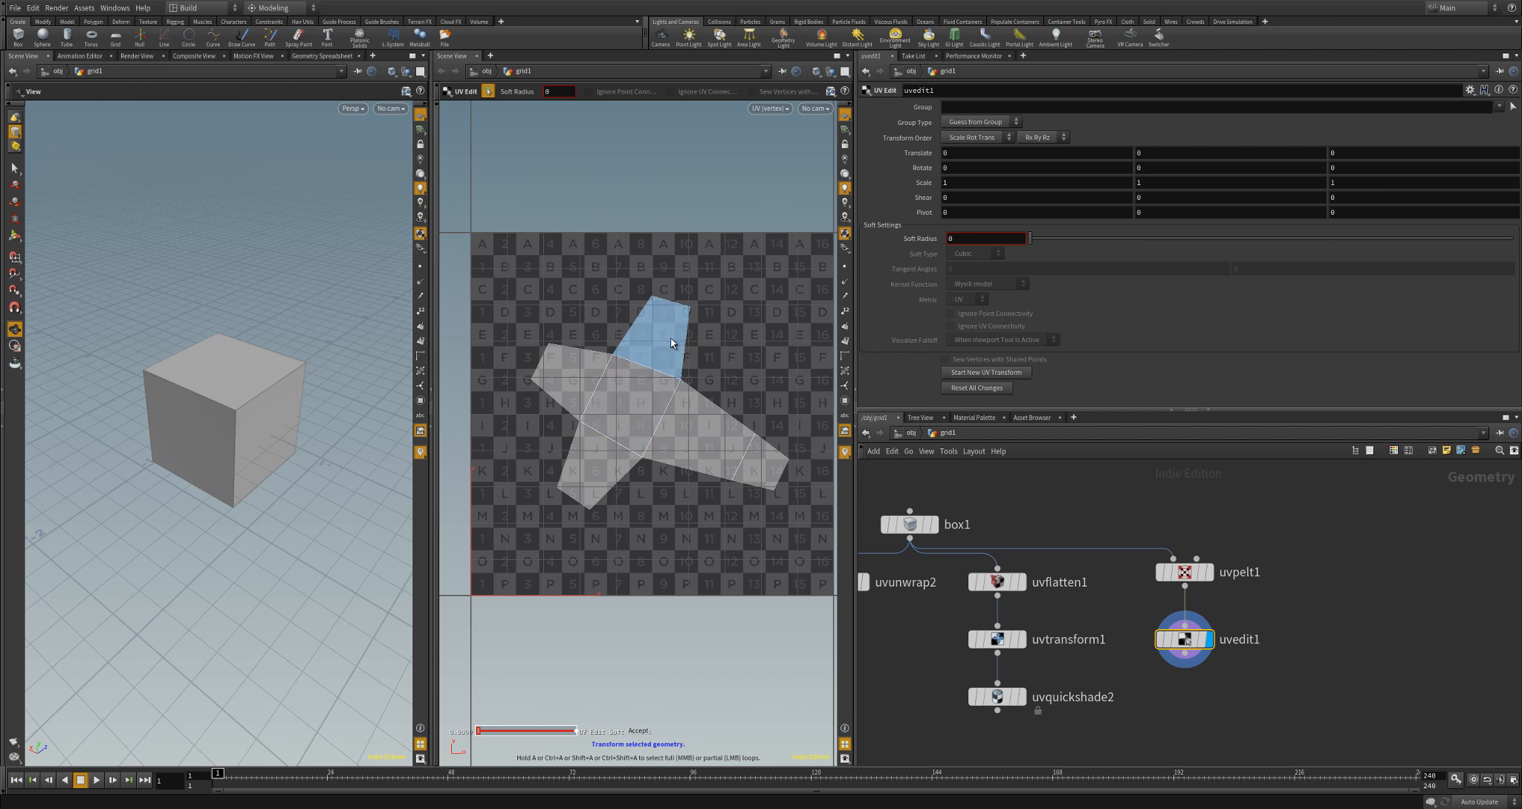
left_click(676, 302)
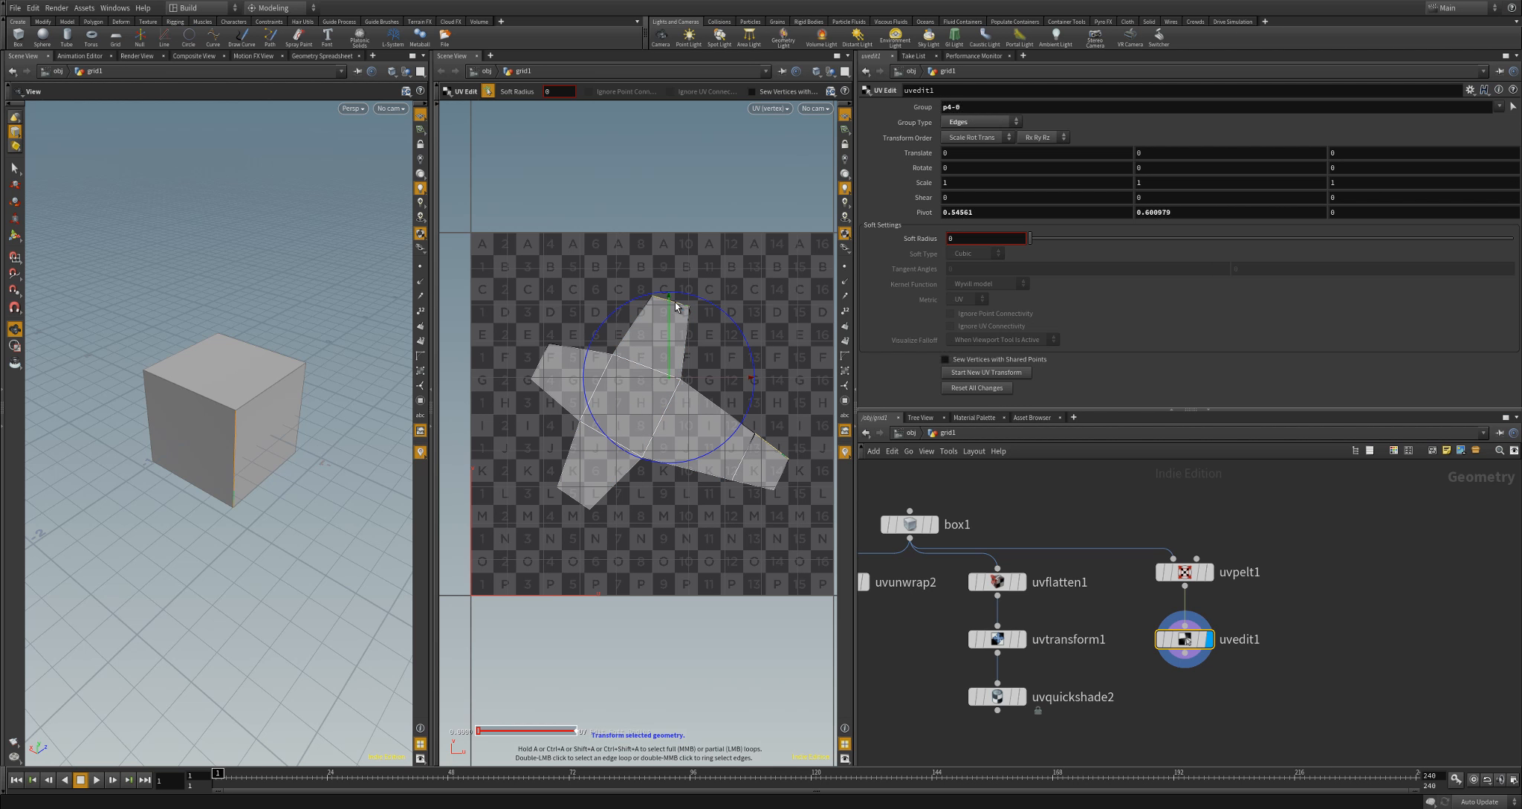
mouse_move(669, 313)
left_mouse_down()
mouse_move(668, 283)
mouse_move(660, 372)
mouse_move(656, 311)
left_mouse_up()
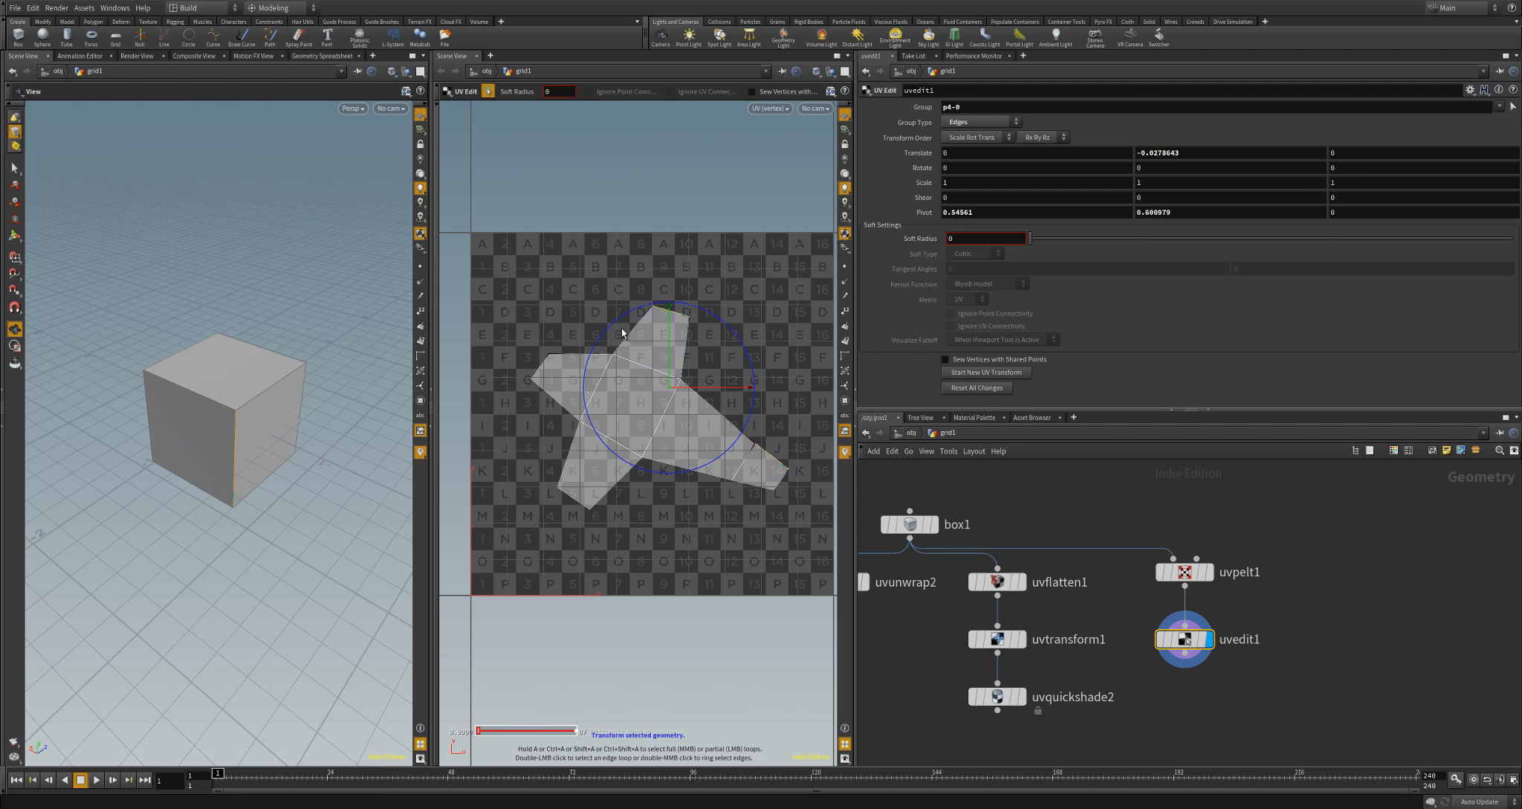
left_click_drag(333, 442, 212, 306)
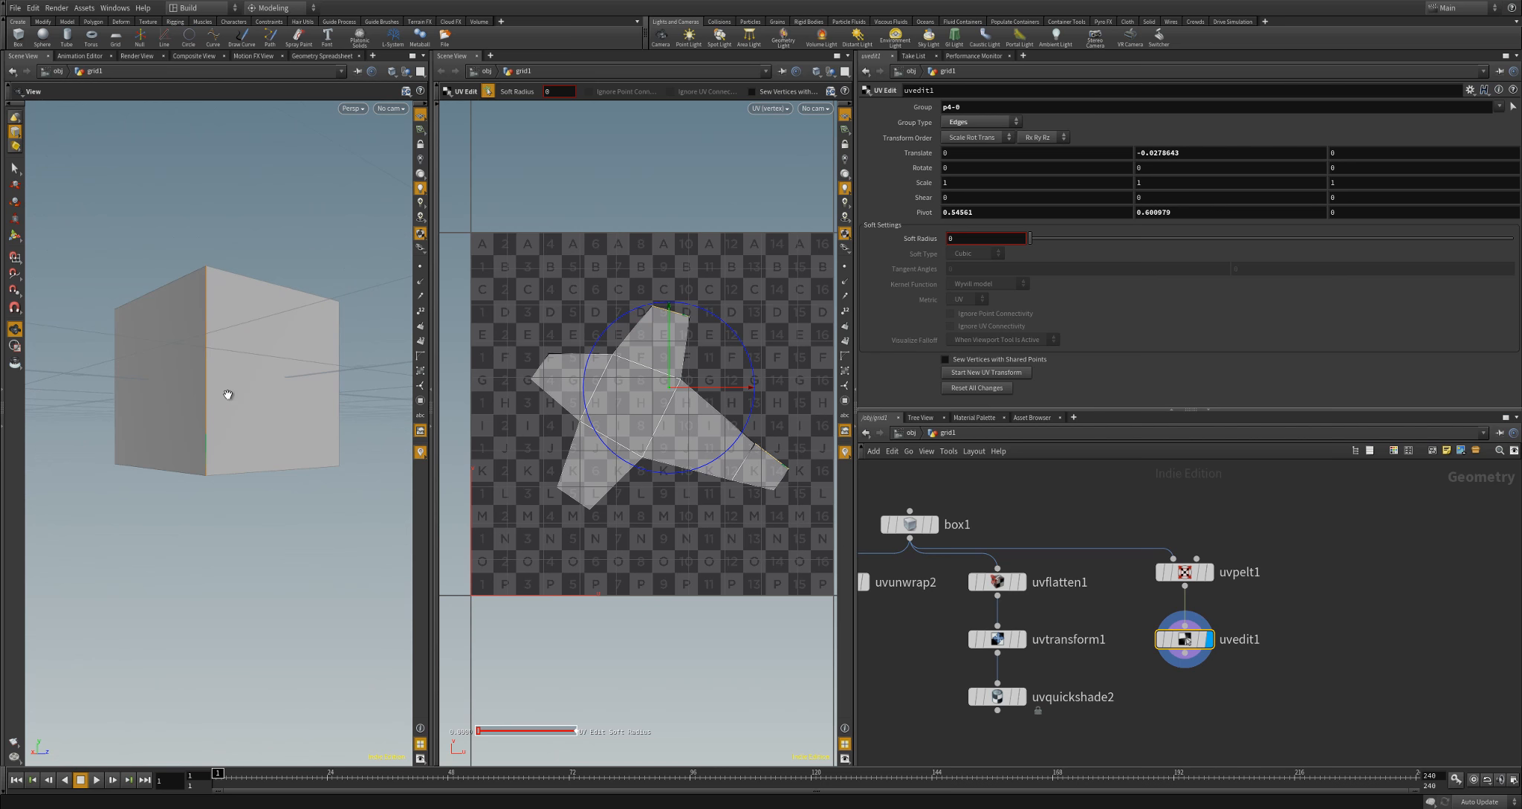
left_click_drag(228, 394, 234, 431)
left_click_drag(669, 346, 664, 338)
key("ctrl+z")
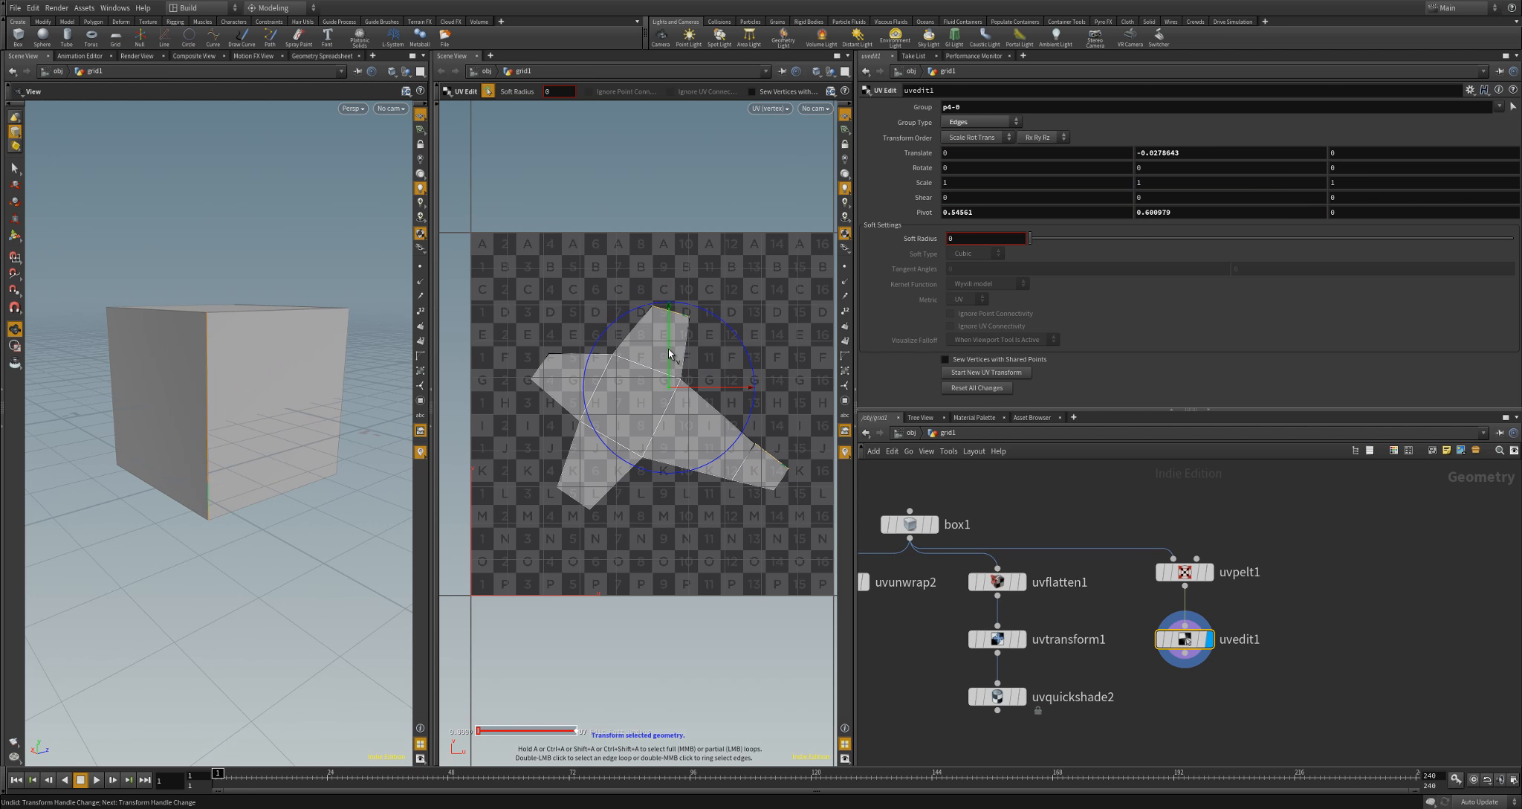
Switch uvedit1 to vertex selection and spread the outer corner vertices of the left and lower UV flaps to make them squarer
key("4")
key("4")
key("s")
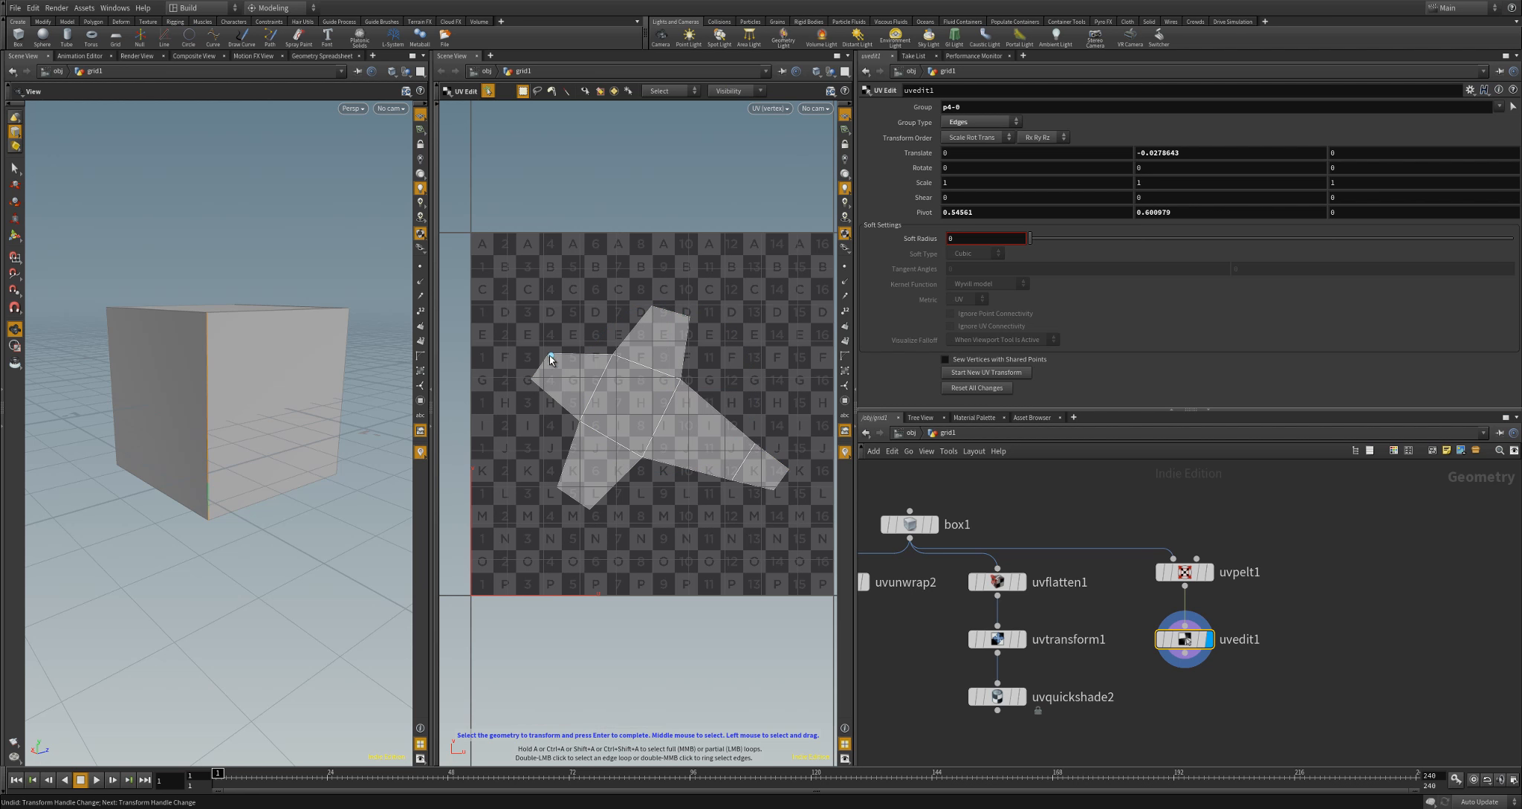
left_click(551, 358)
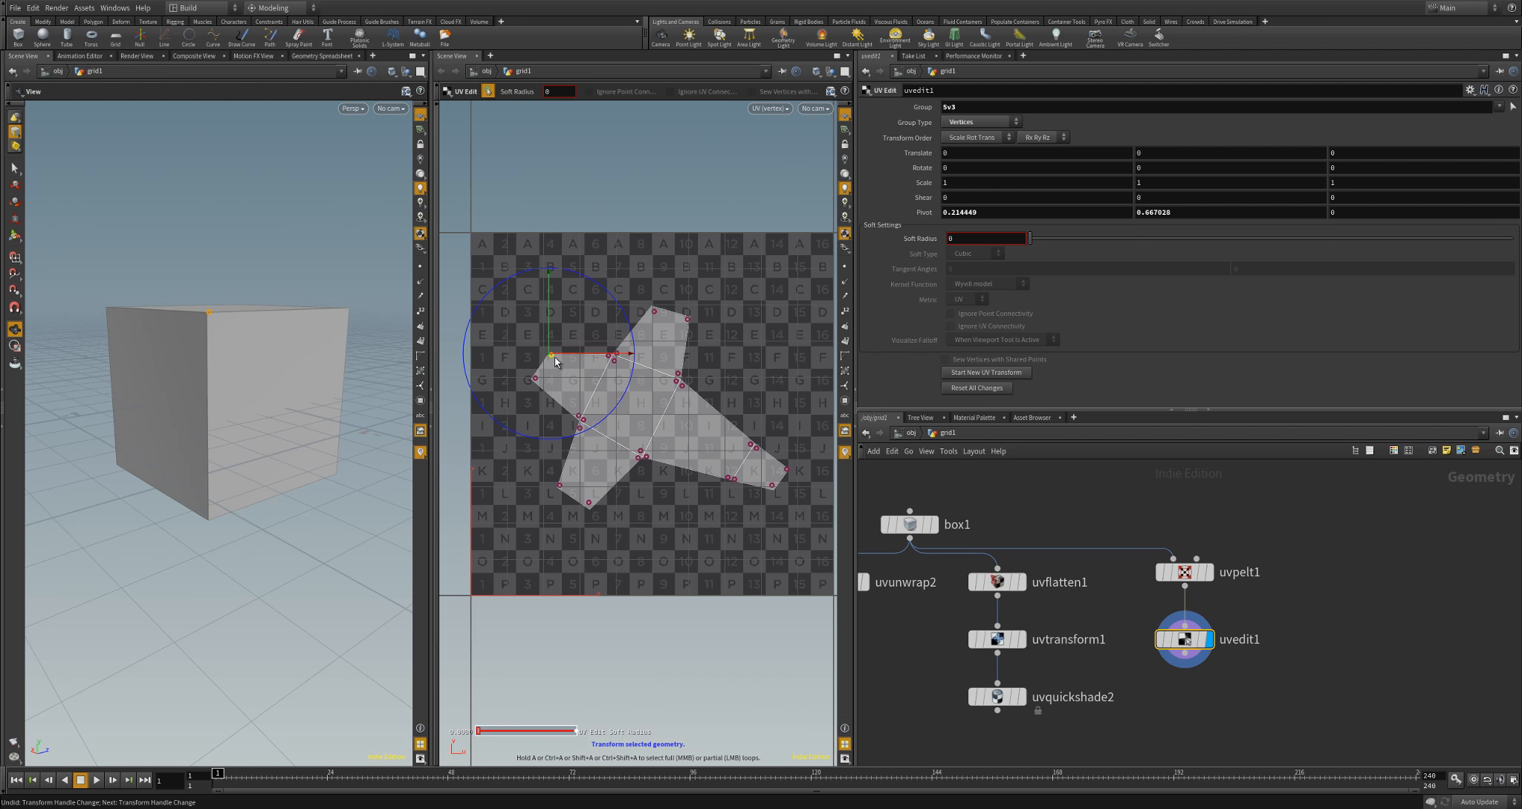
left_click_drag(550, 356, 523, 385)
left_click(535, 379)
left_click(561, 488)
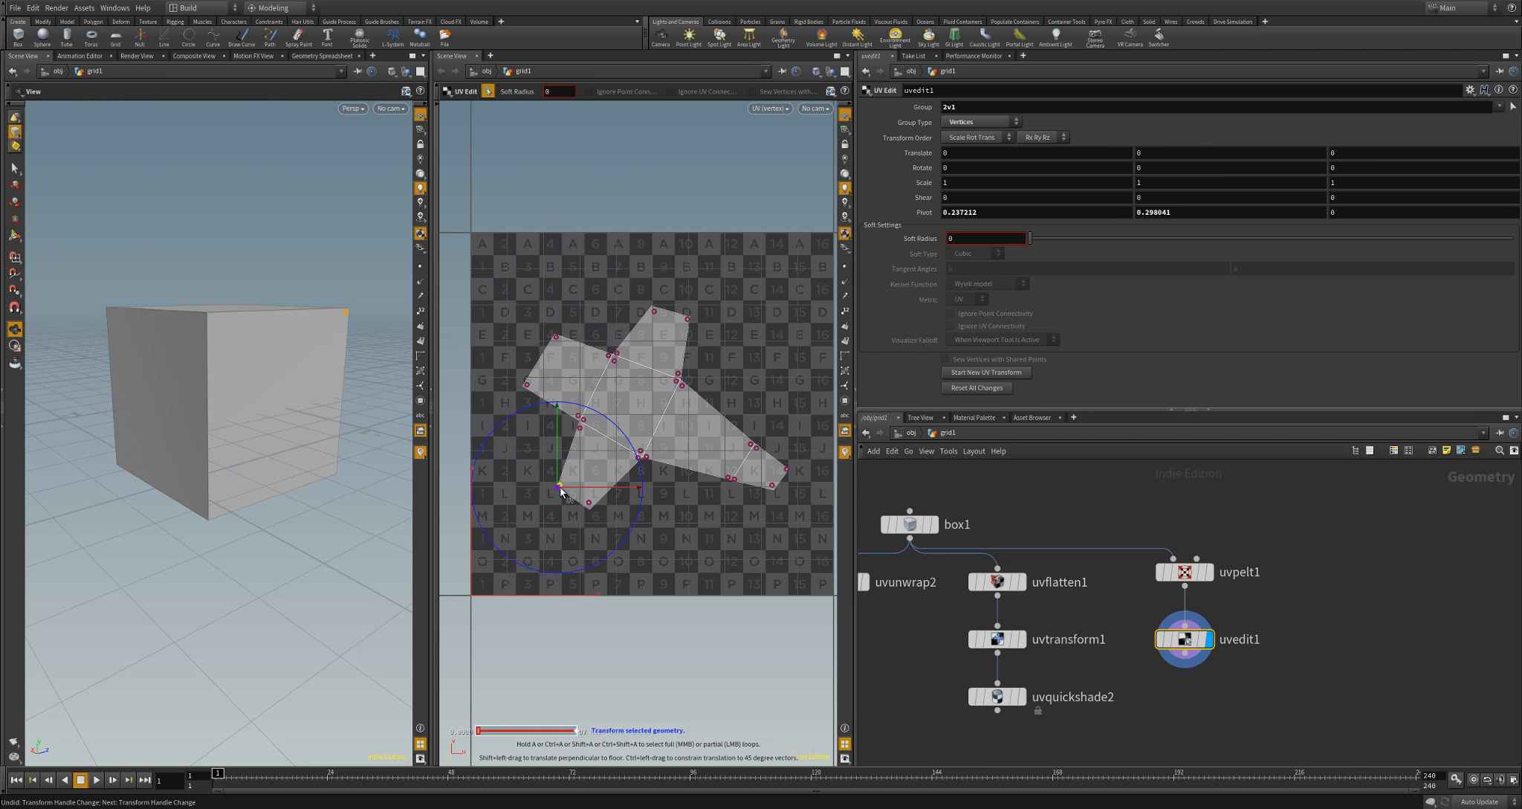
left_click_drag(559, 487, 604, 511)
left_click(589, 503)
key("ctrl+z")
Reposition the upper flap's outer vertices and the right face's far vertices in the UV view to square up both faces
left_click(654, 311)
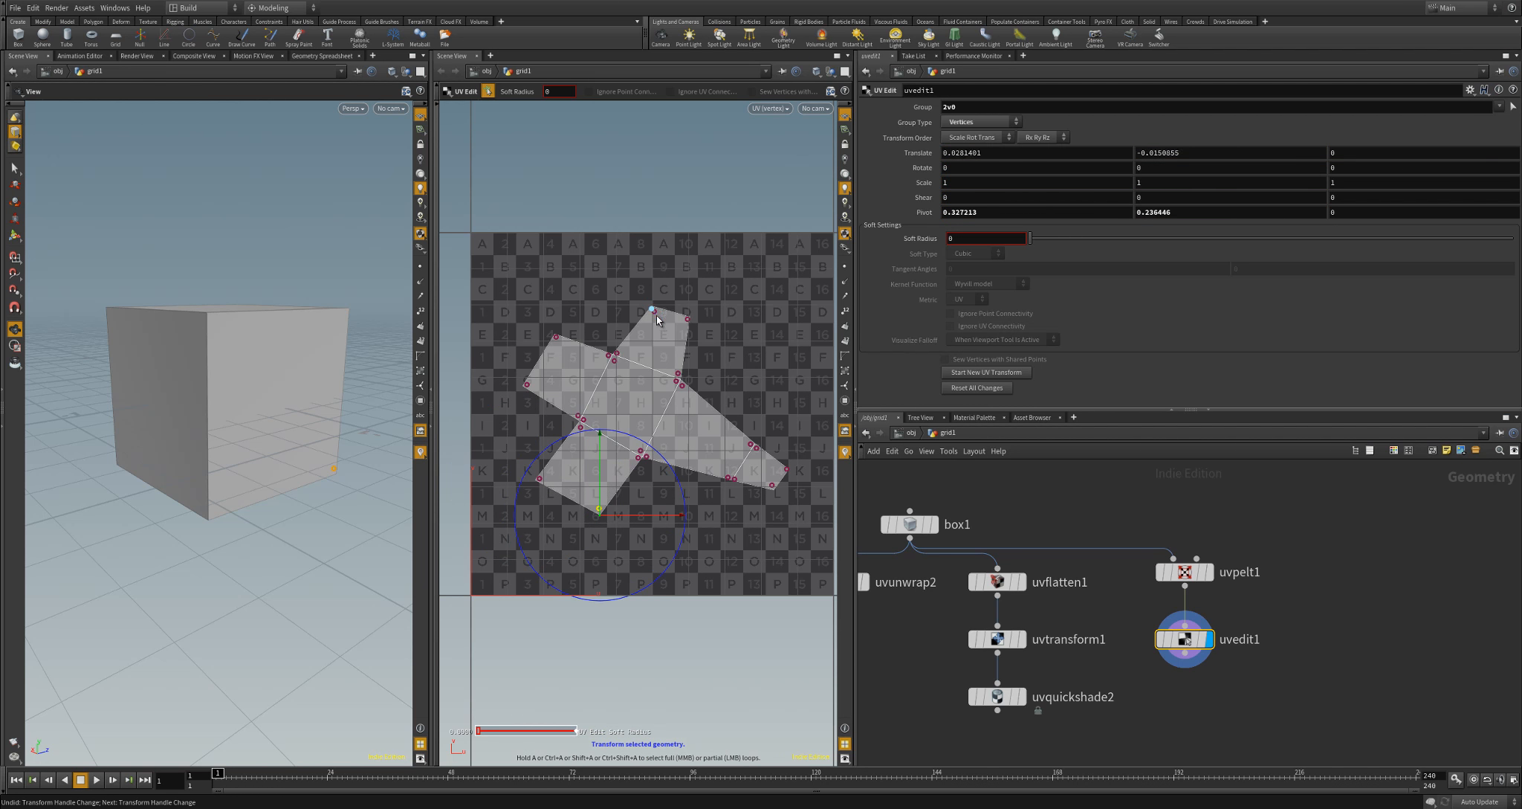
left_click_drag(691, 318, 710, 326)
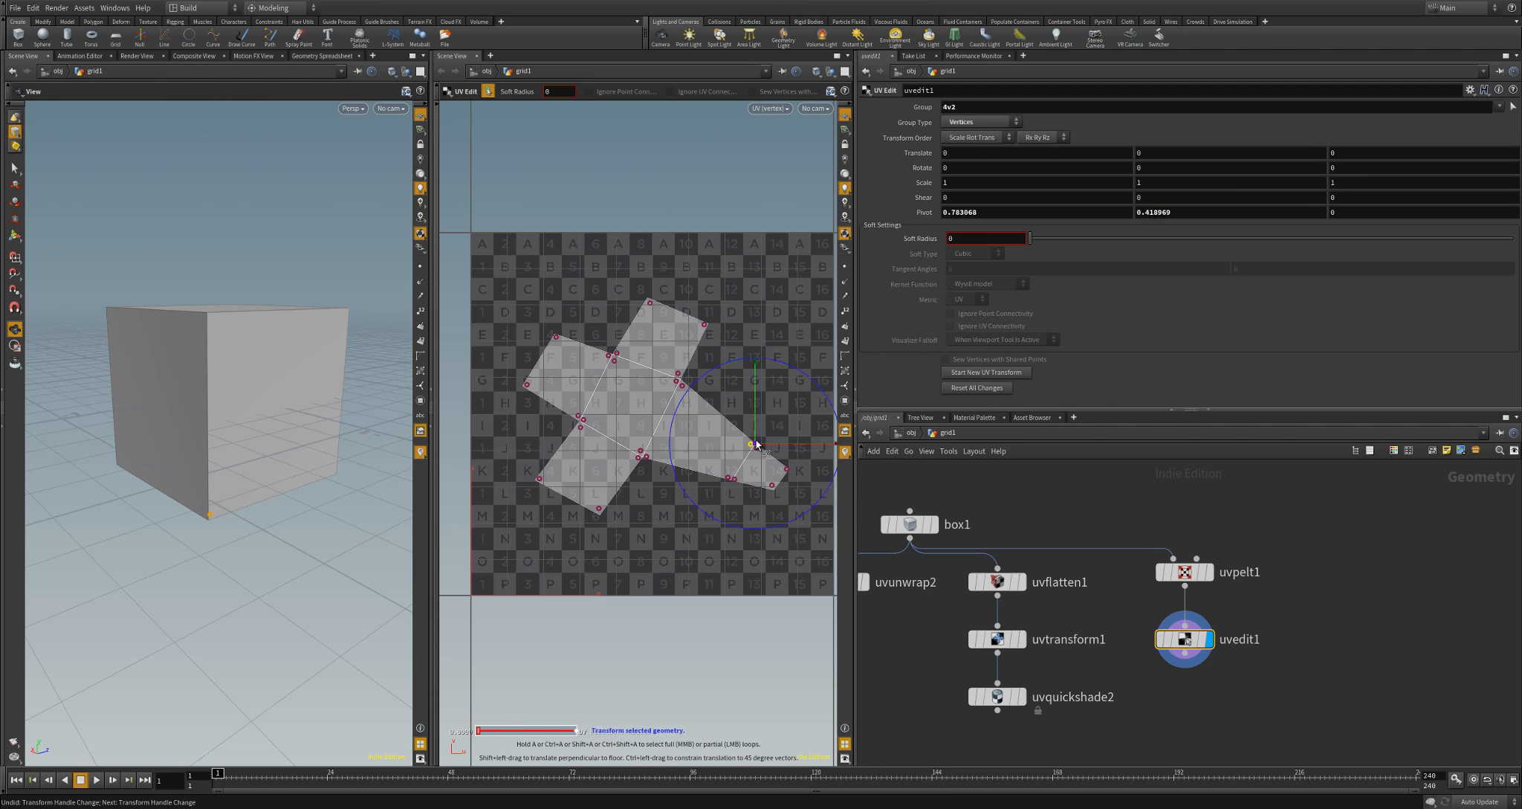
left_click_drag(751, 445, 763, 417)
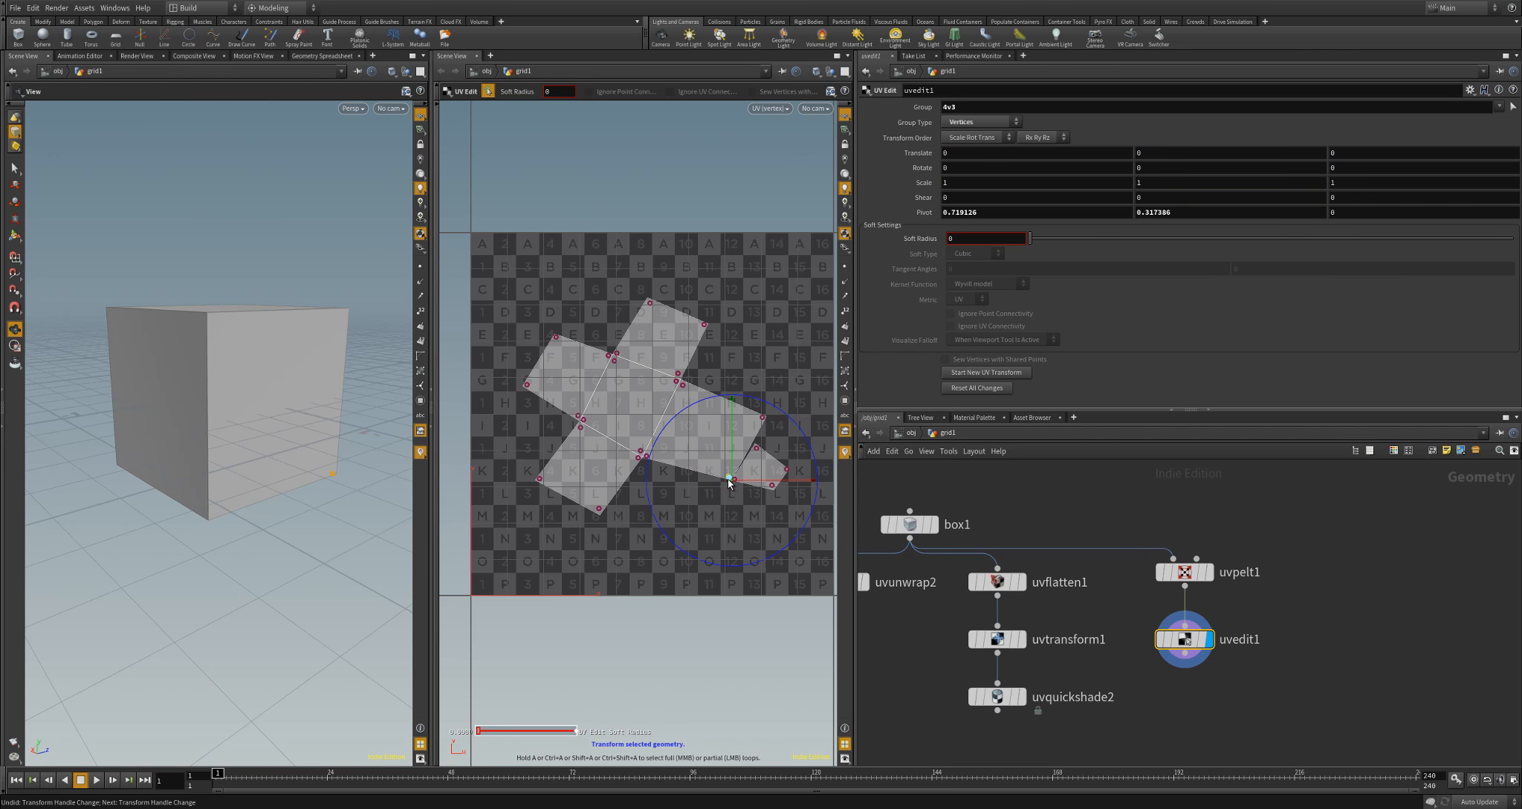
left_click_drag(728, 480, 723, 491)
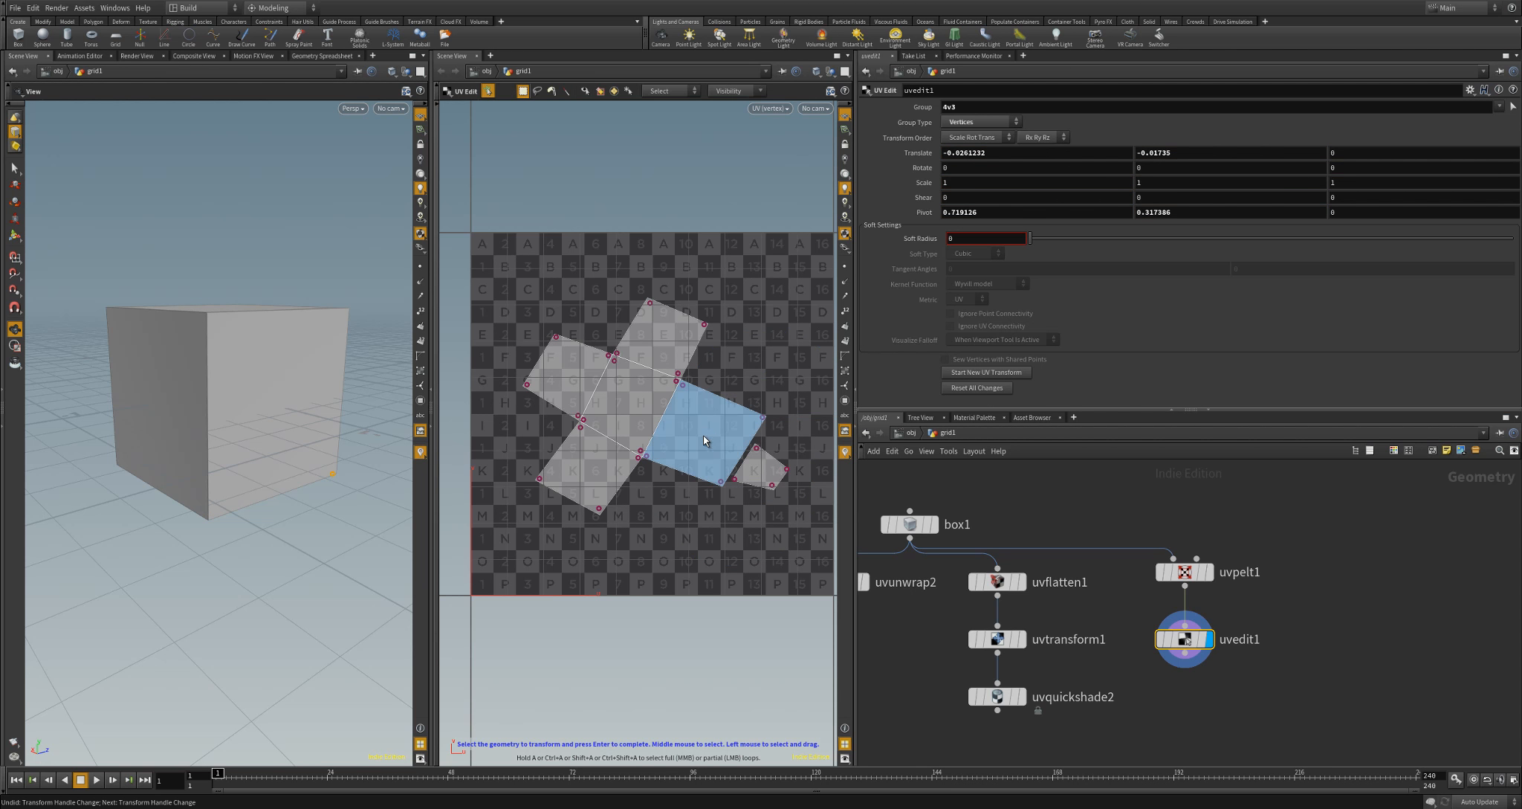
Try moving the right face, primitive 4, away from the UV cross, and undo the move
left_click_drag(698, 432, 745, 454)
key("ctrl+z")
key("ctrl+z")
key("ctrl+z")
key("ctrl+z")
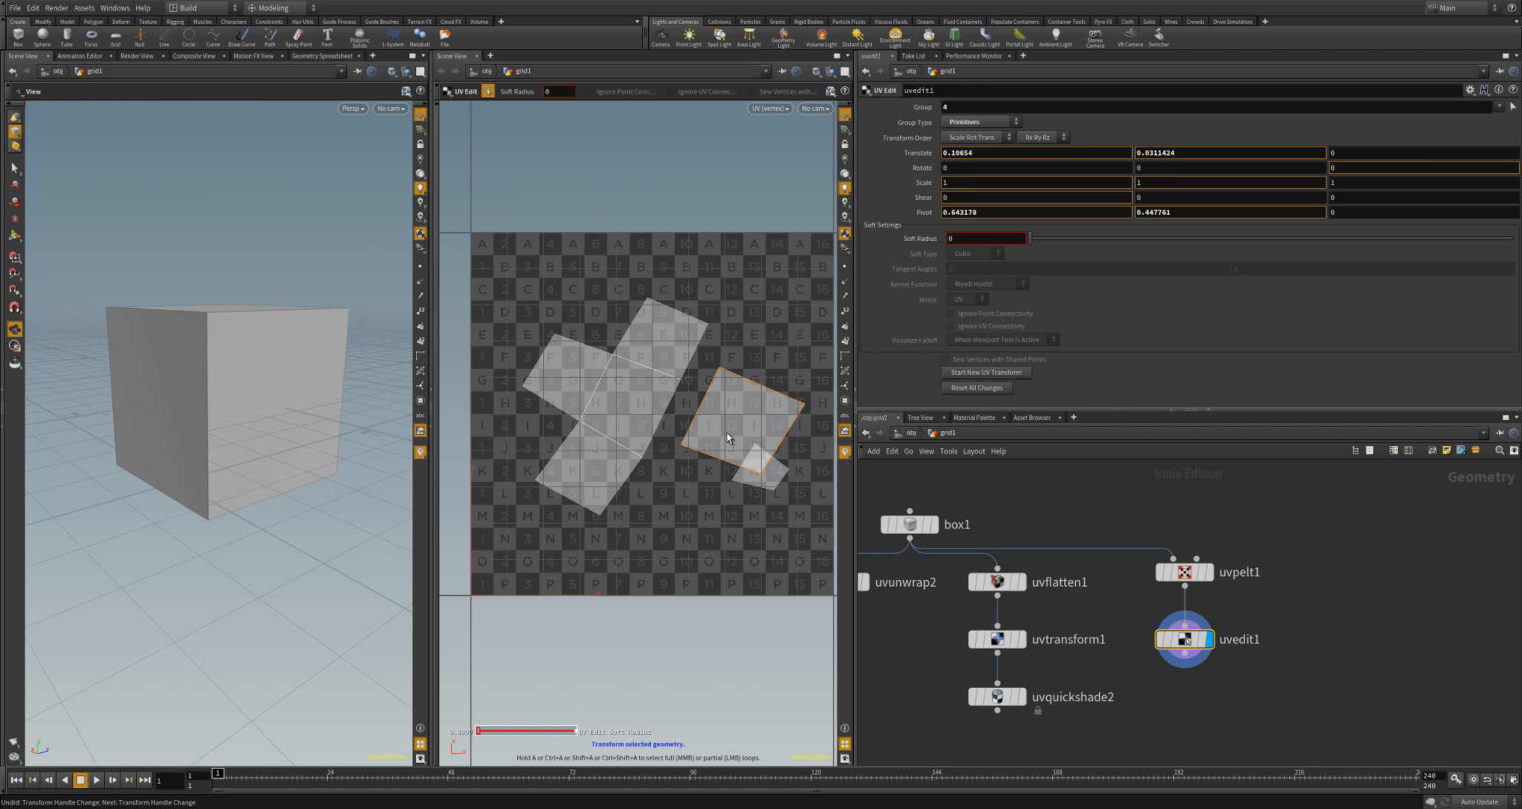
Move the detached end face's two inner UV vertices onto the adjoining face's corners using point snapping
key("s")
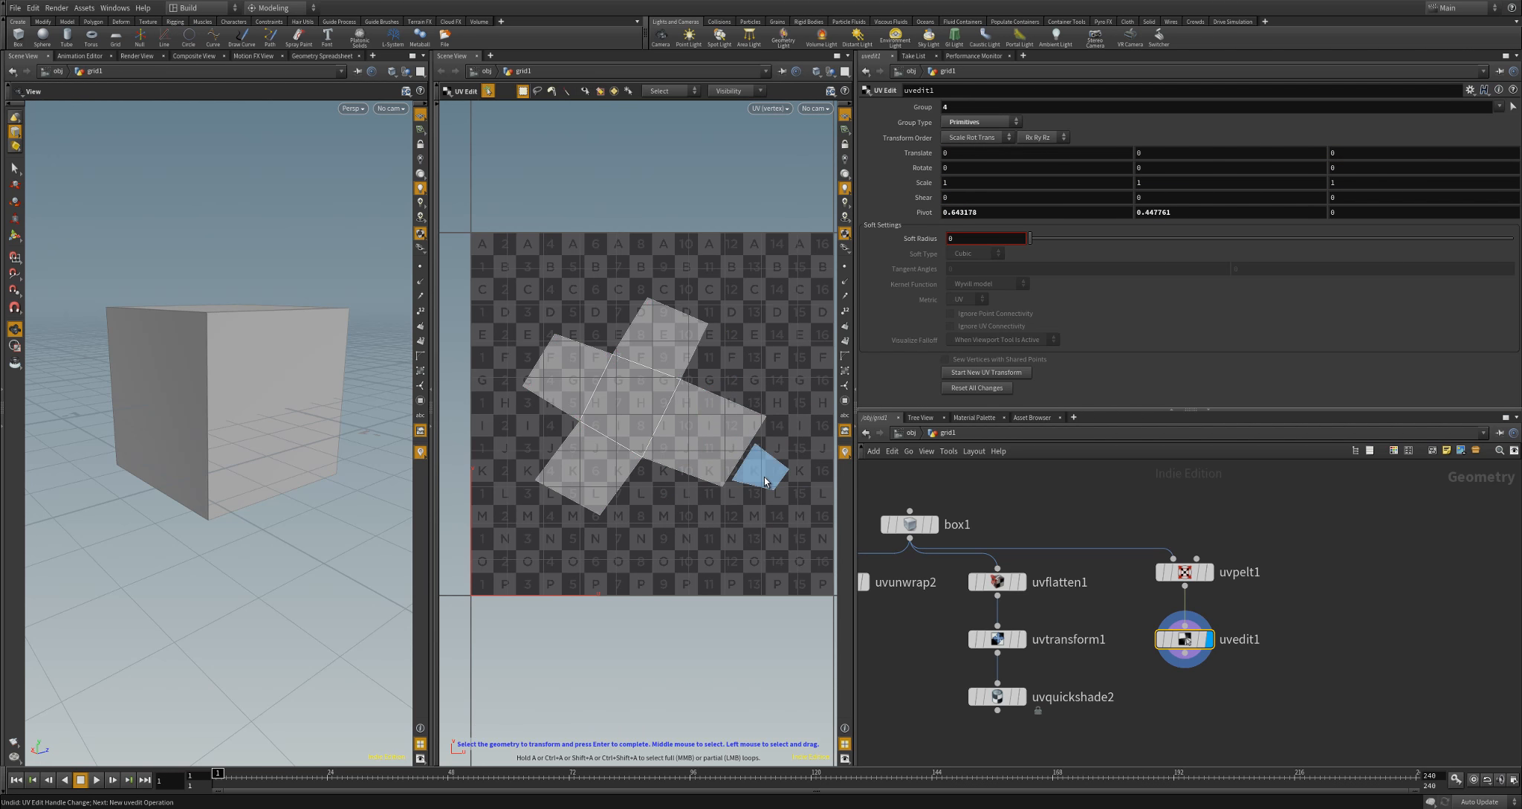
left_click(756, 449)
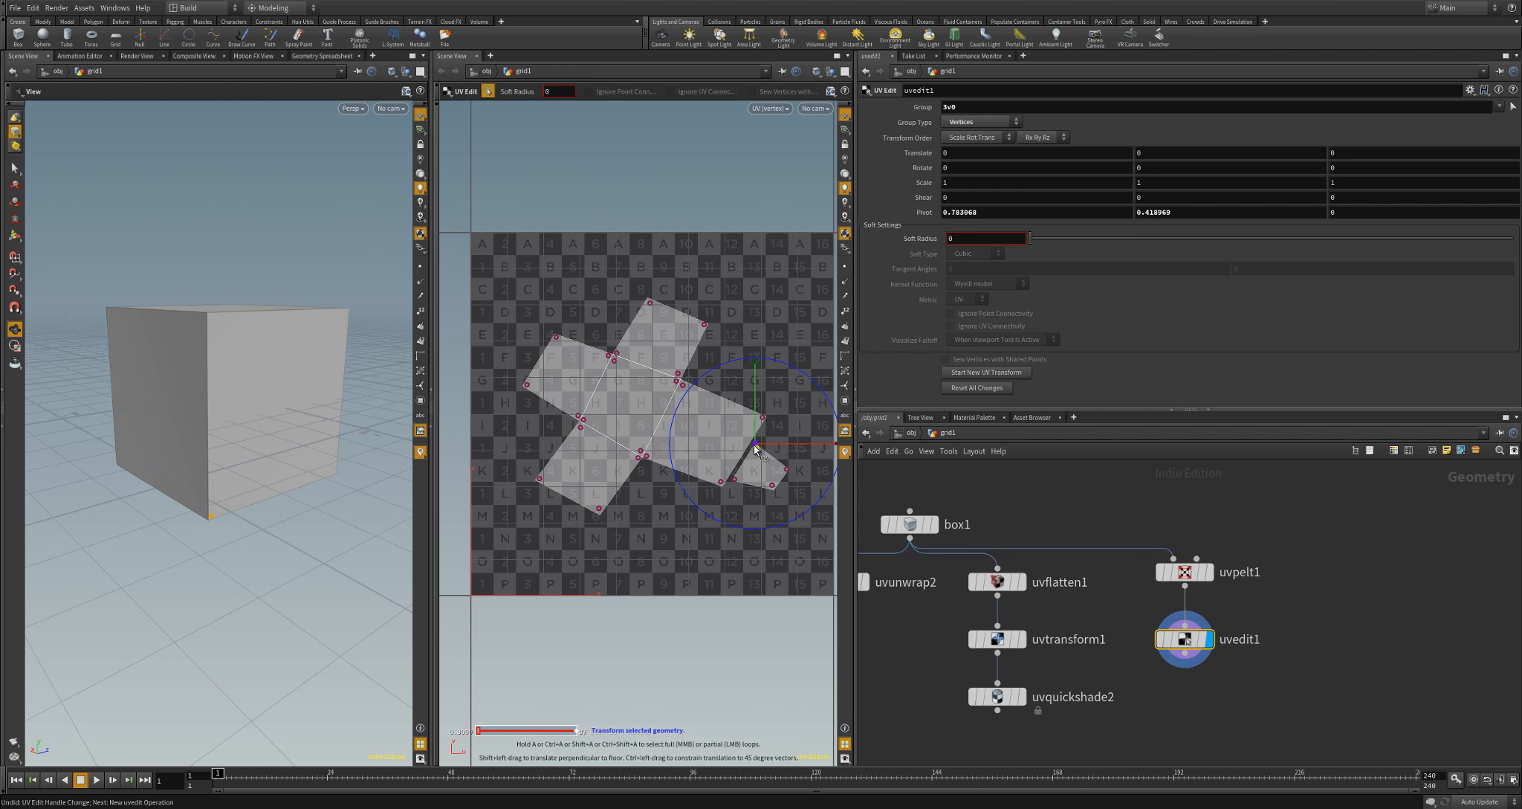
left_click_drag(757, 452, 769, 422)
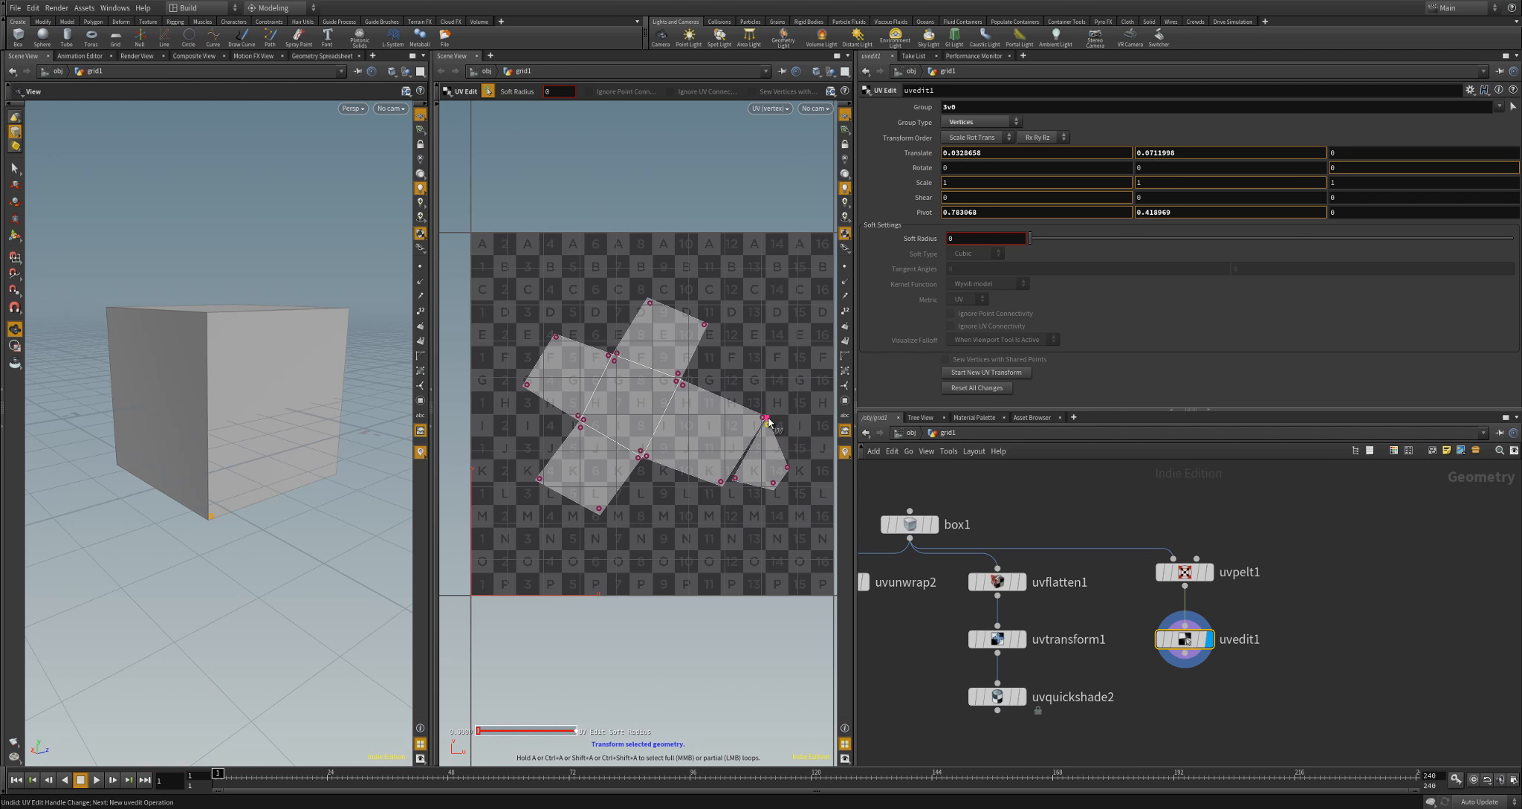
key("x")
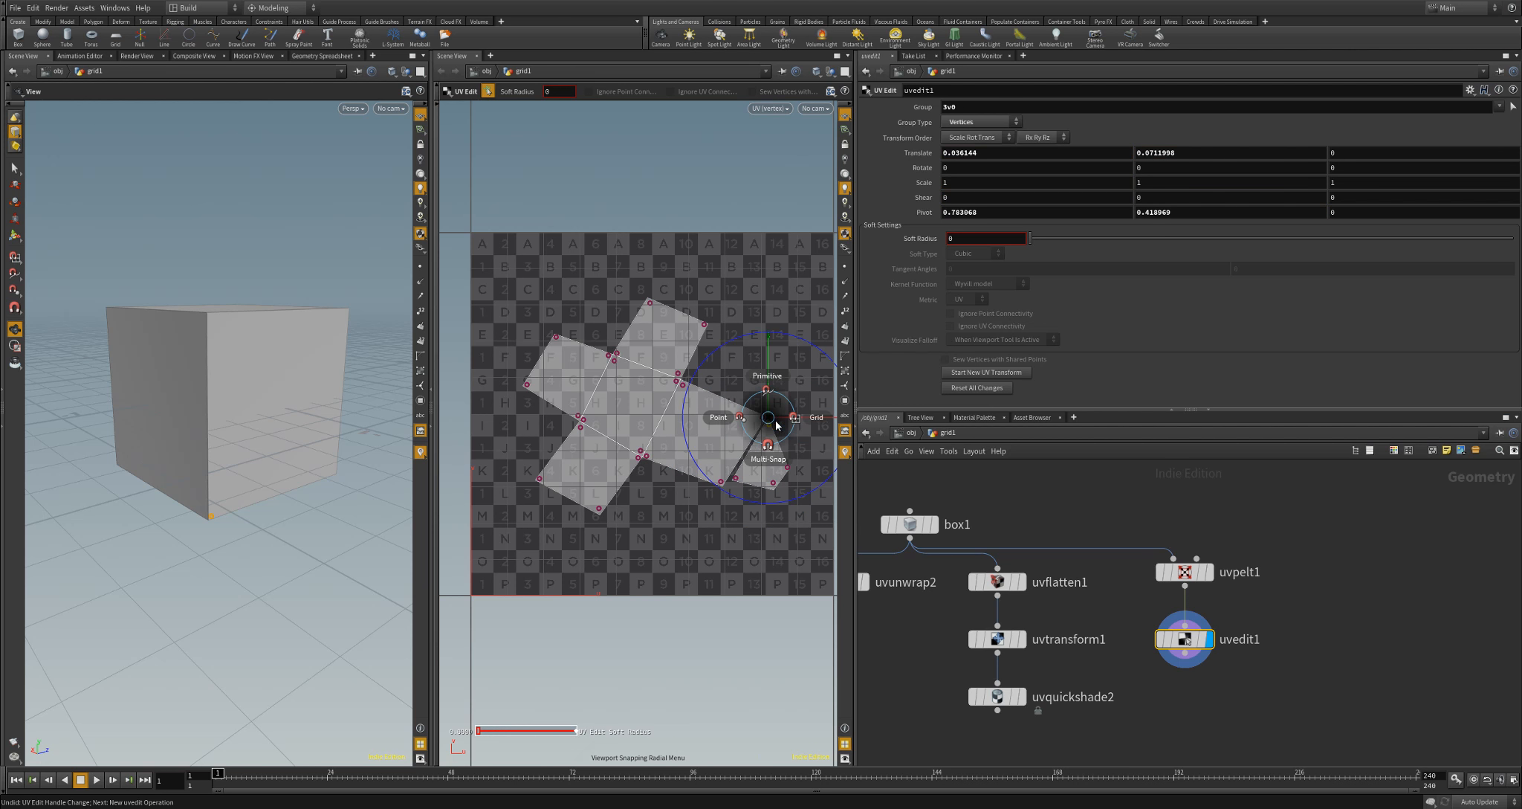
left_click(726, 419)
left_click_drag(769, 420, 767, 419)
left_click_drag(735, 480, 724, 485)
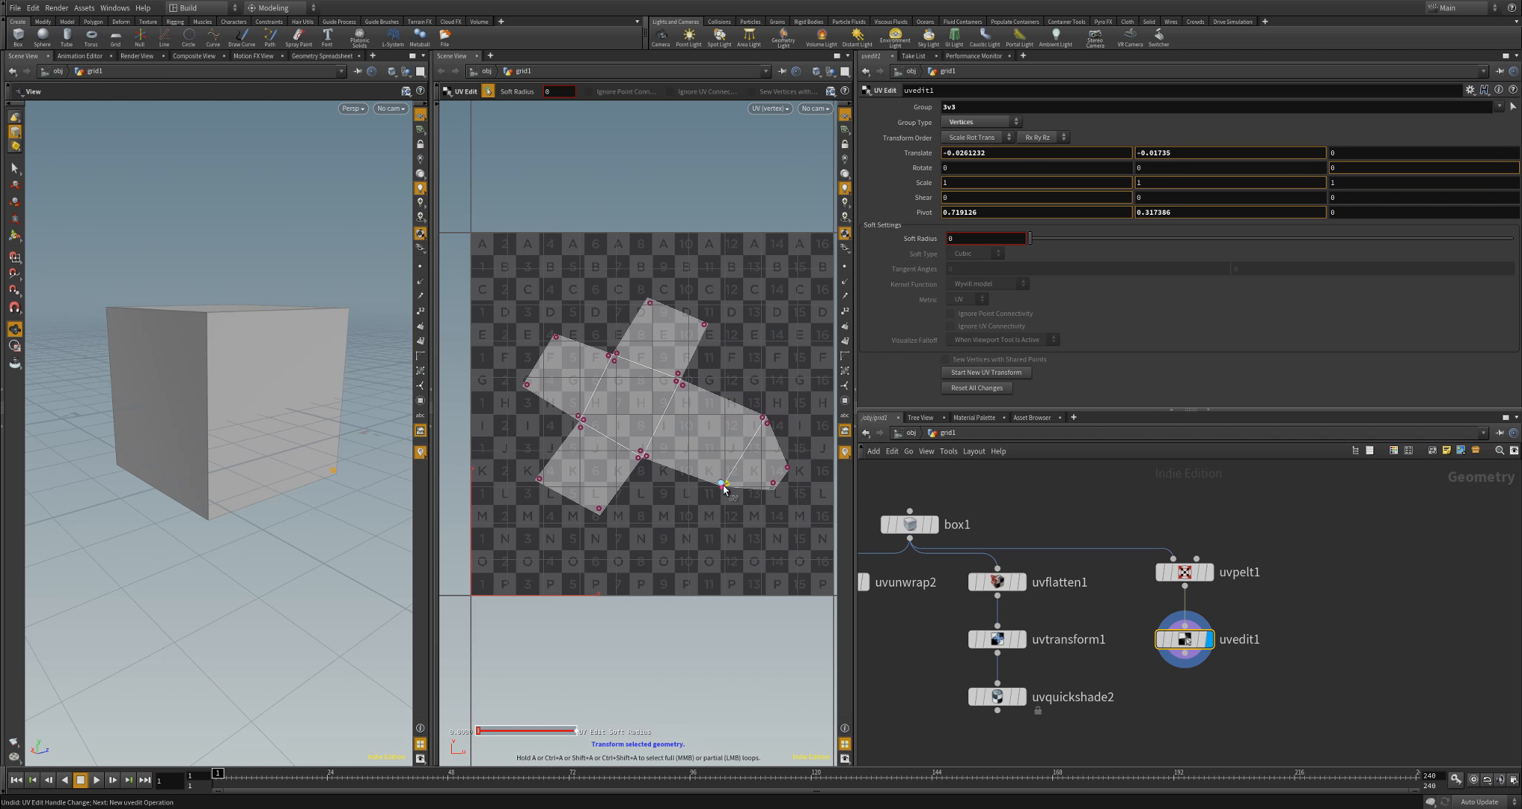
key("x")
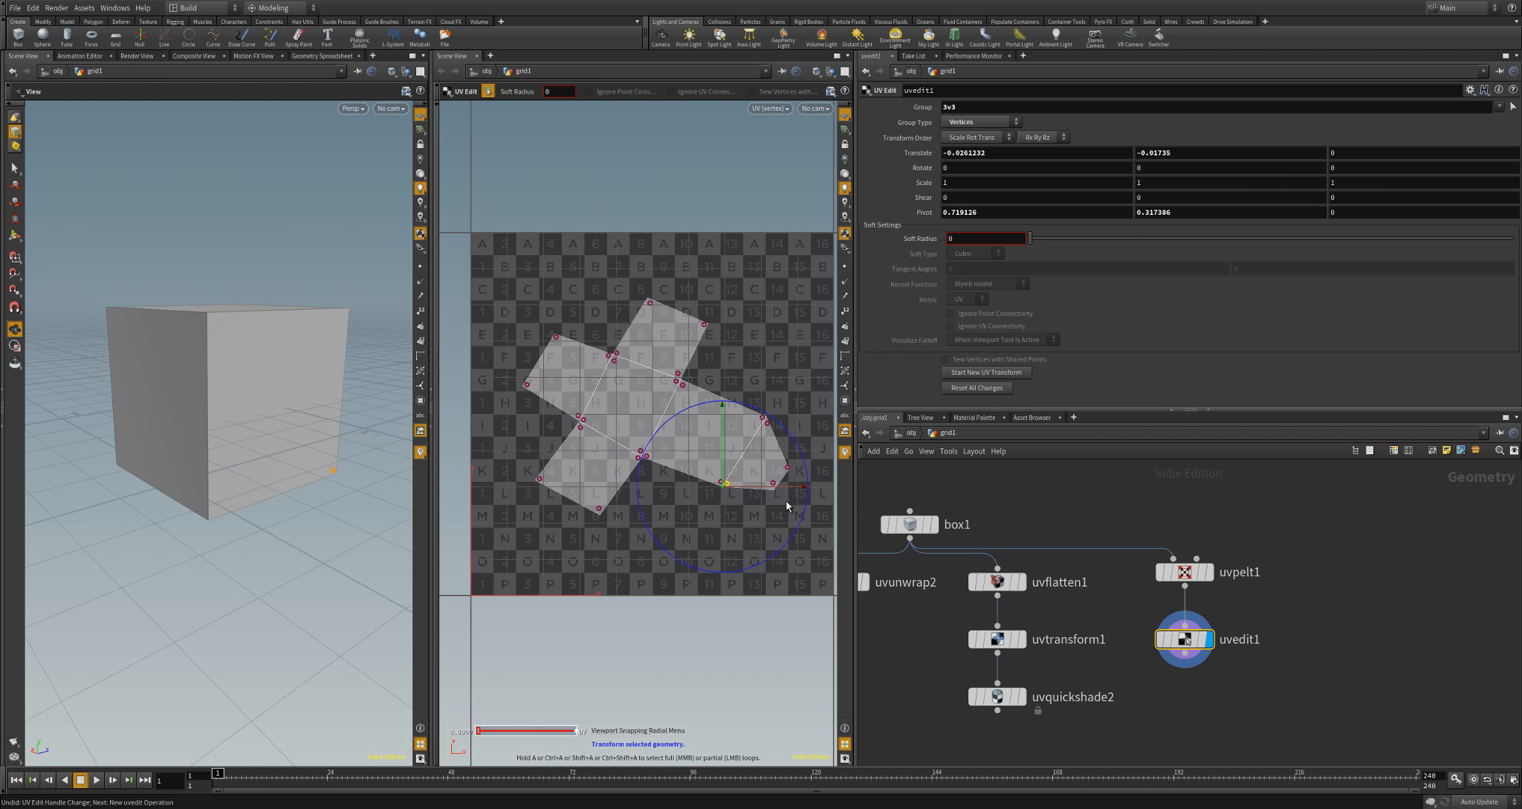
Pull the end face's two outer UV vertices outward to square it up, and leave the UV Edit handle
left_click(773, 485)
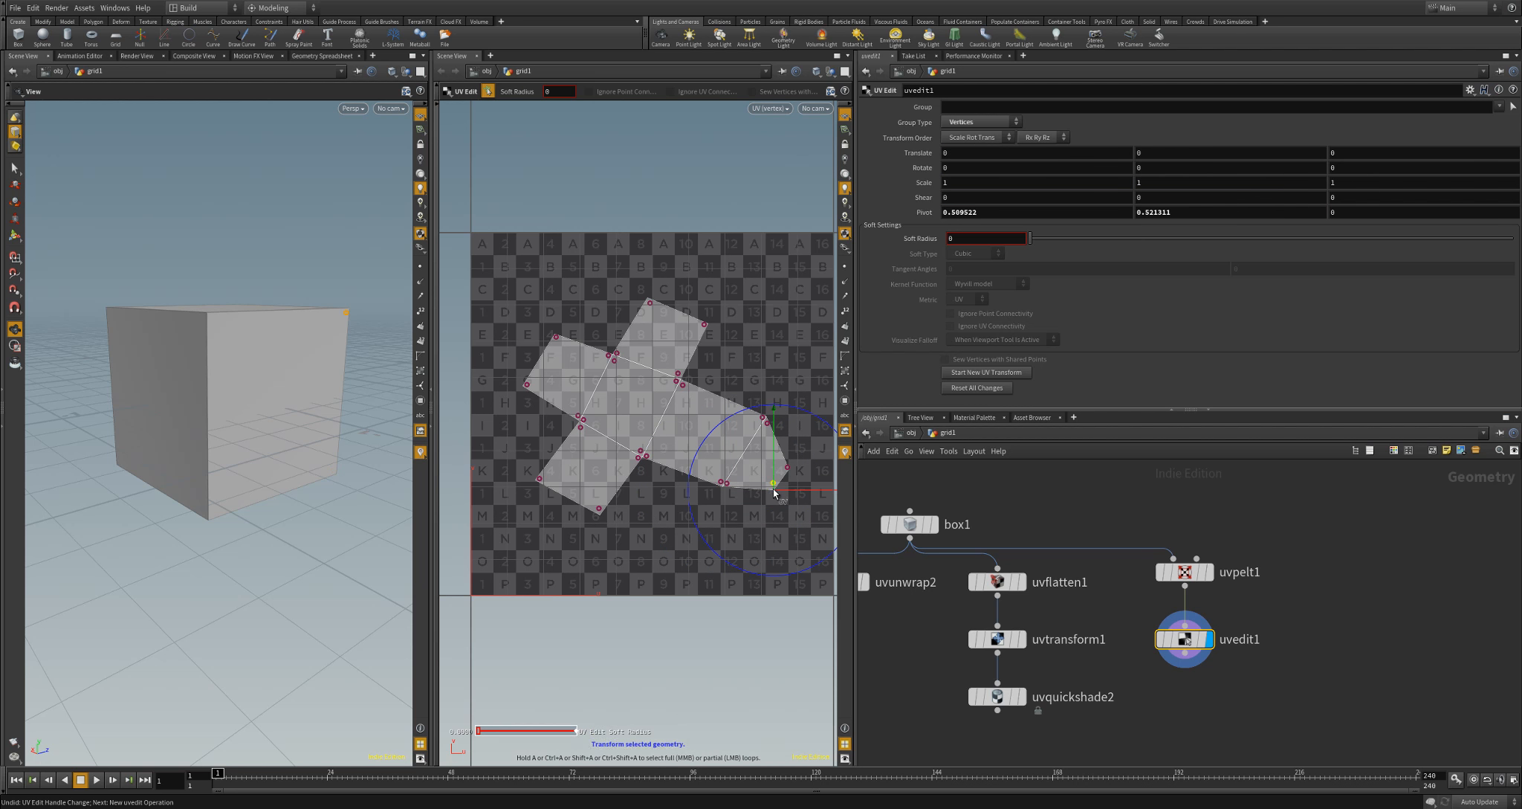
left_click_drag(787, 467, 815, 448)
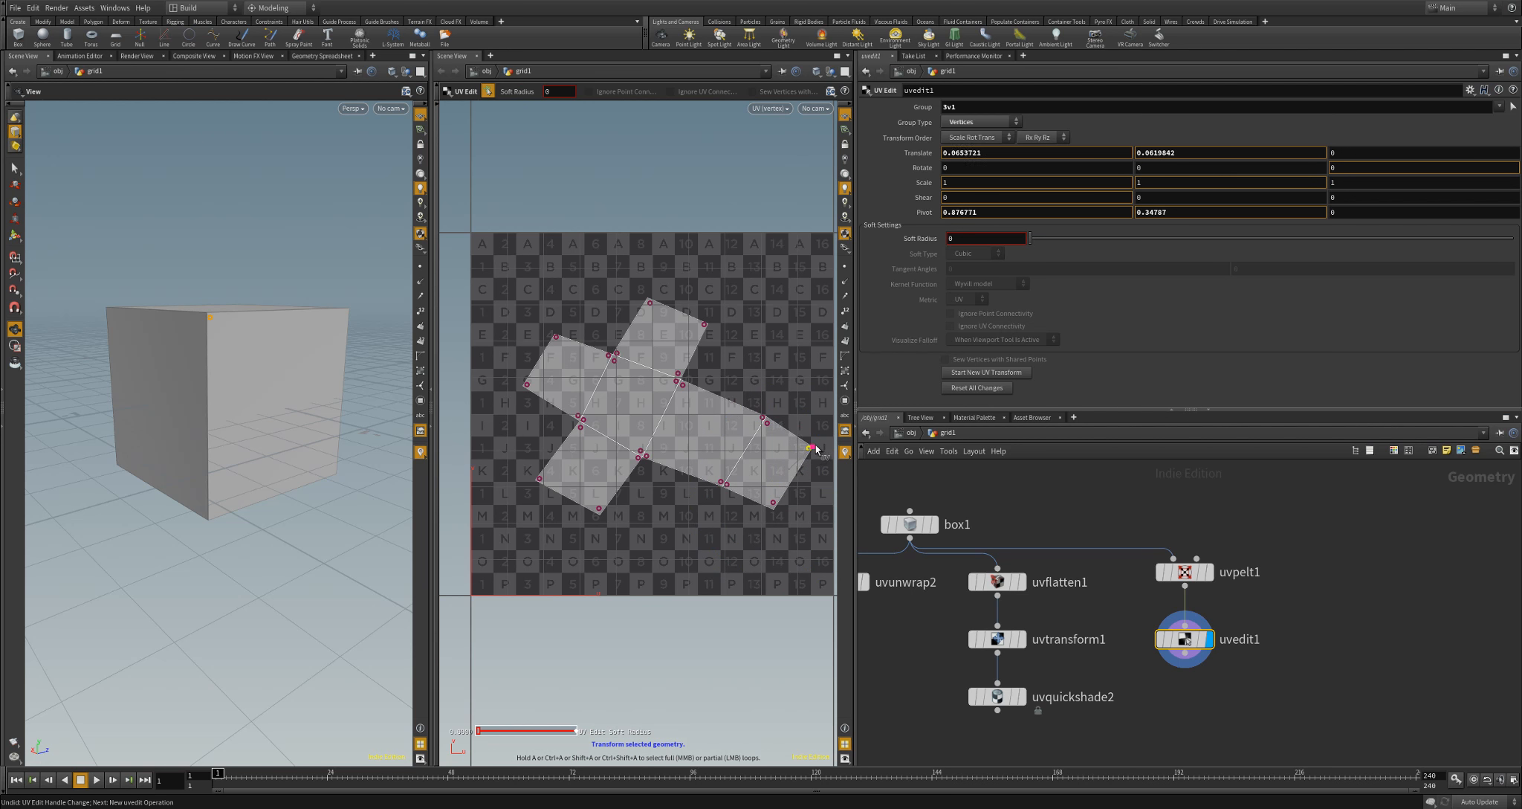
left_click(723, 492)
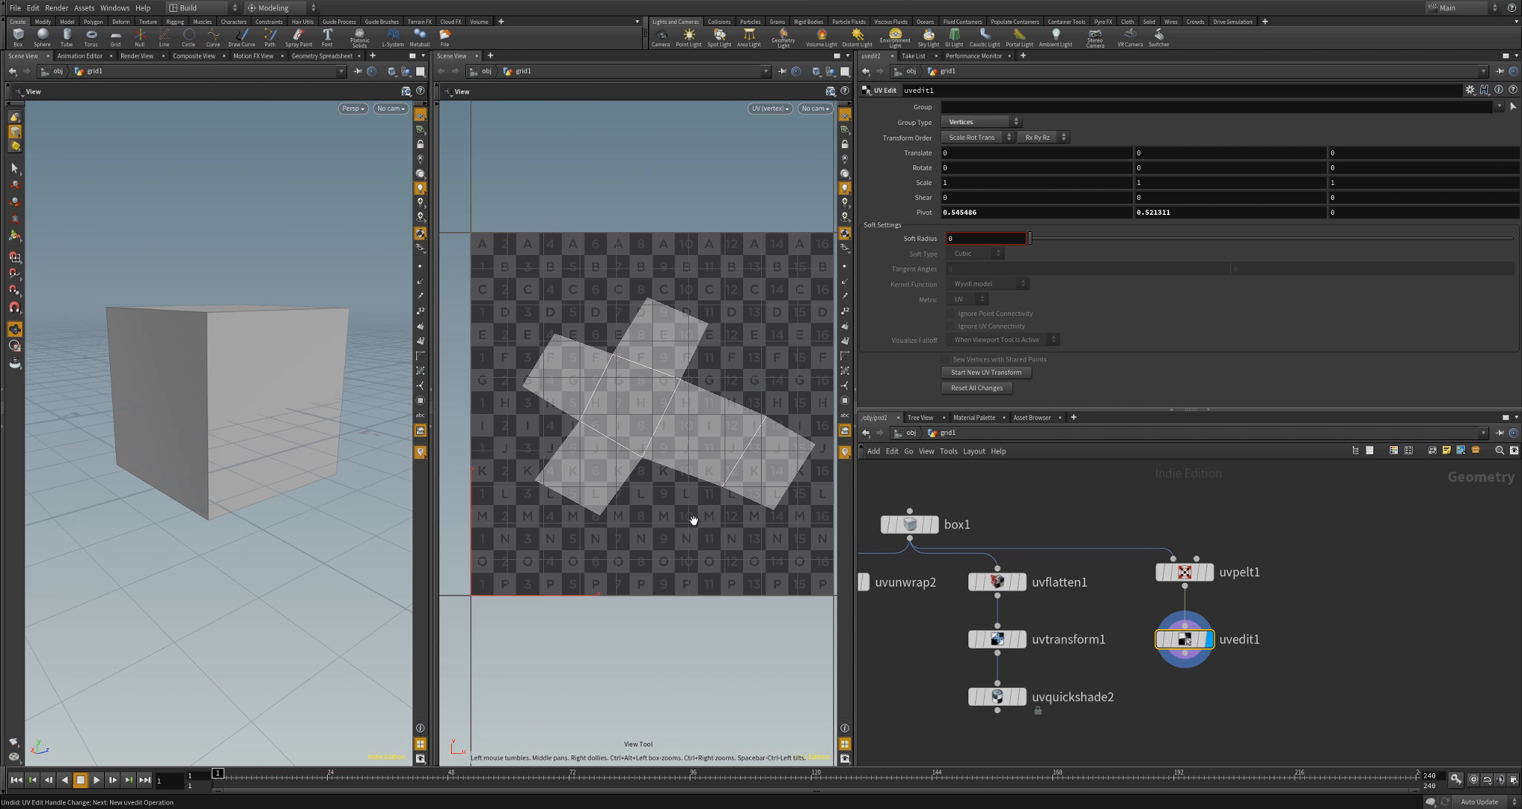
key("Escape")
key("h")
Wire uvedit1 into uvquickshade2, display uvquickshade2, and inspect the textured box
middle_click_drag(1213, 700, 1205, 680)
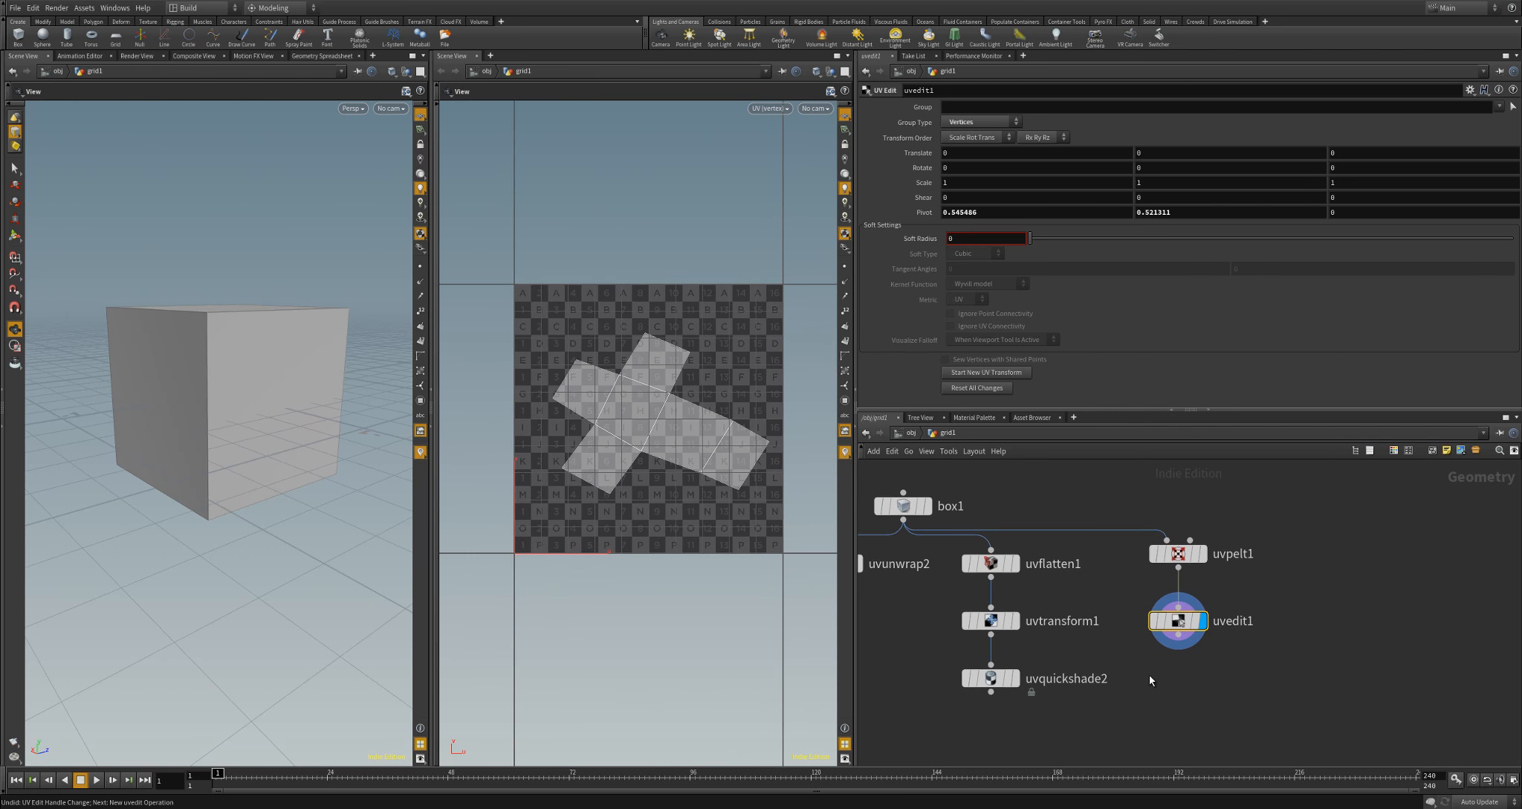
left_click_drag(1178, 634, 990, 663)
left_click(1019, 648)
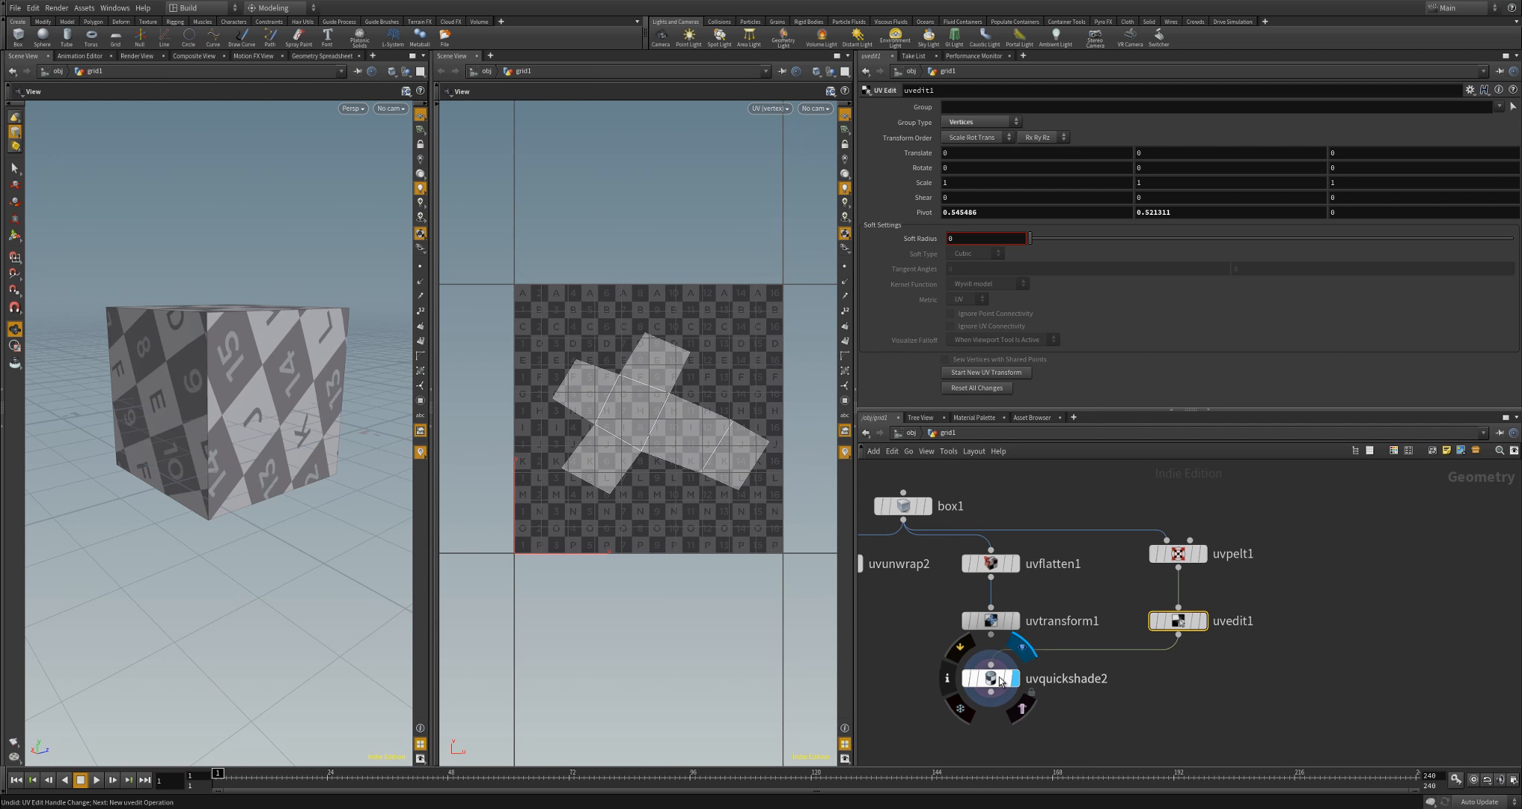
left_click(979, 679)
left_click_drag(282, 384, 272, 355)
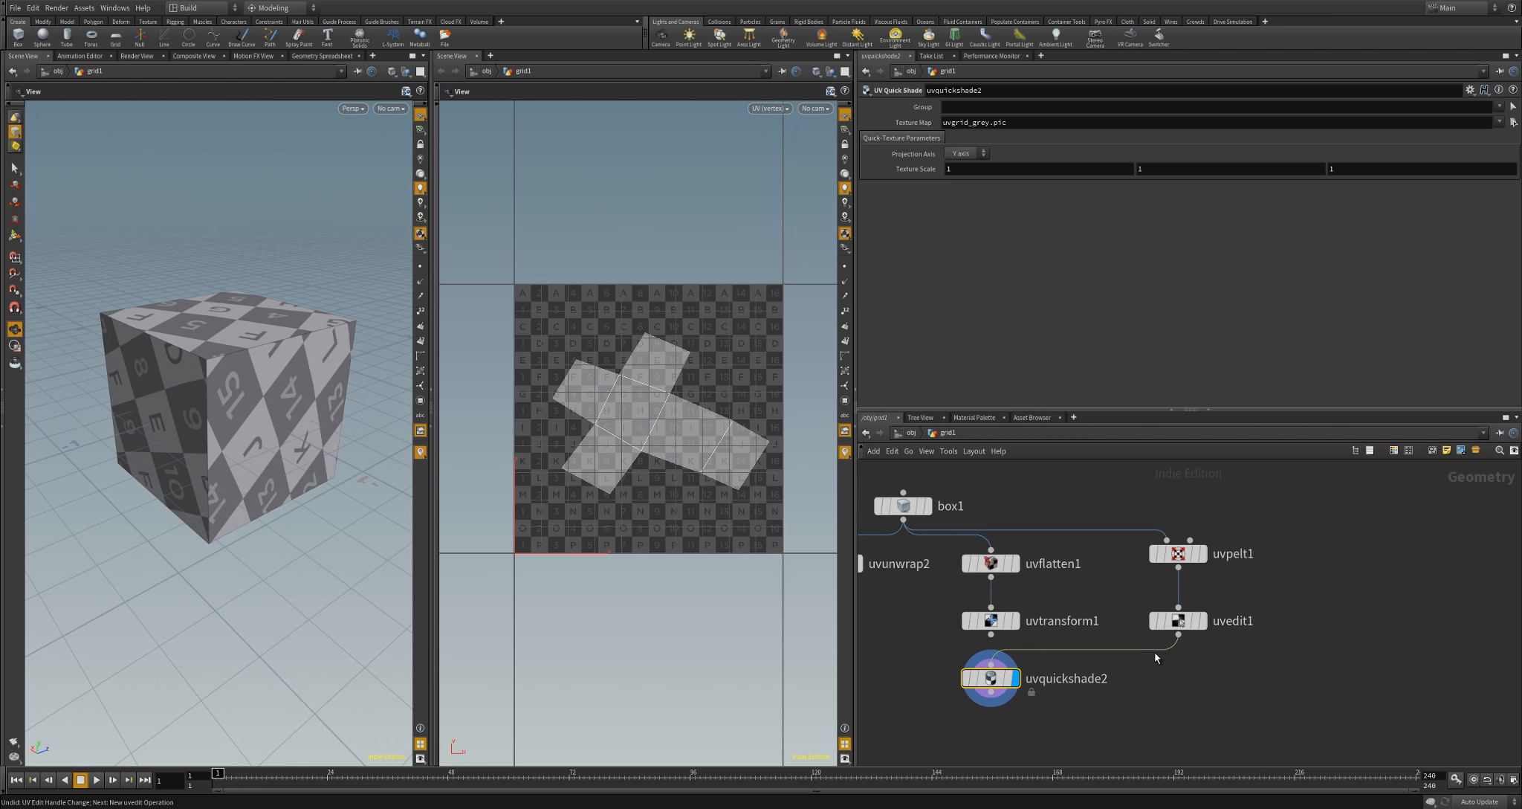
Insert a UV Transform node between uvedit1 and uvquickshade2, and arrange the nodes so it sits below uvedit1
key("Tab")
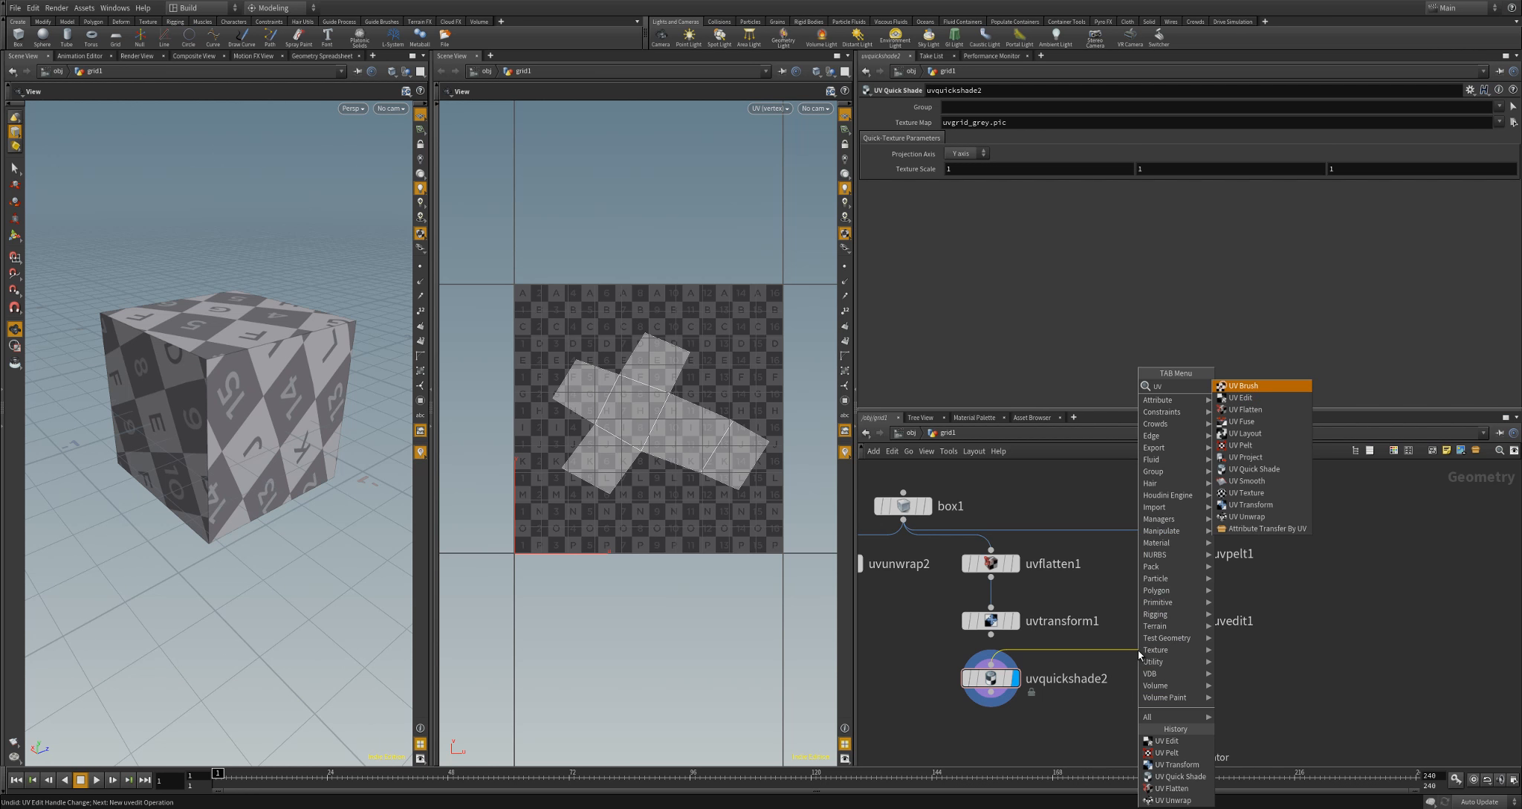
key("Escape")
left_click(1141, 657)
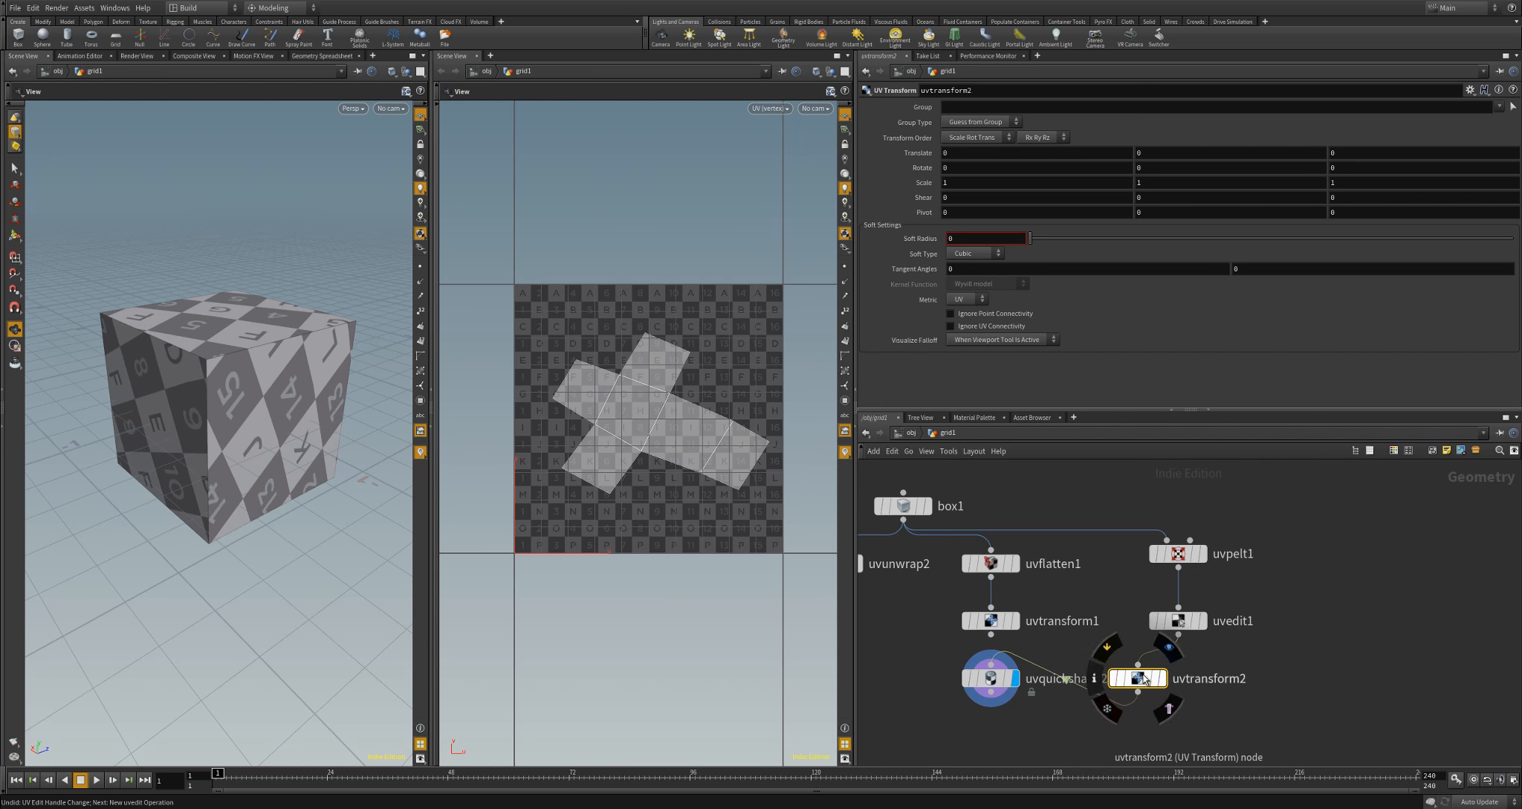
left_click_drag(999, 685, 1007, 719)
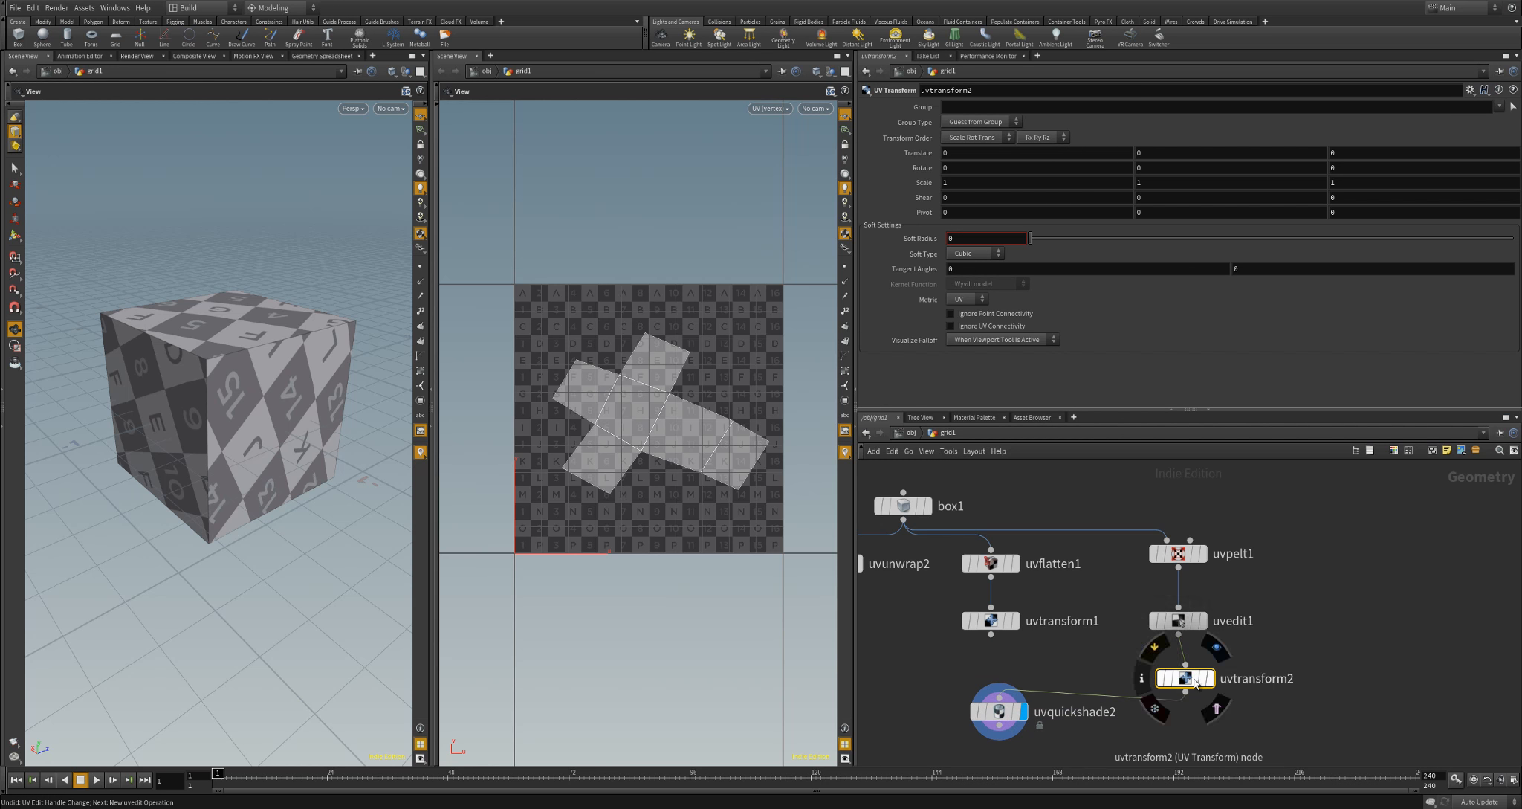
left_click_drag(1187, 680, 1180, 680)
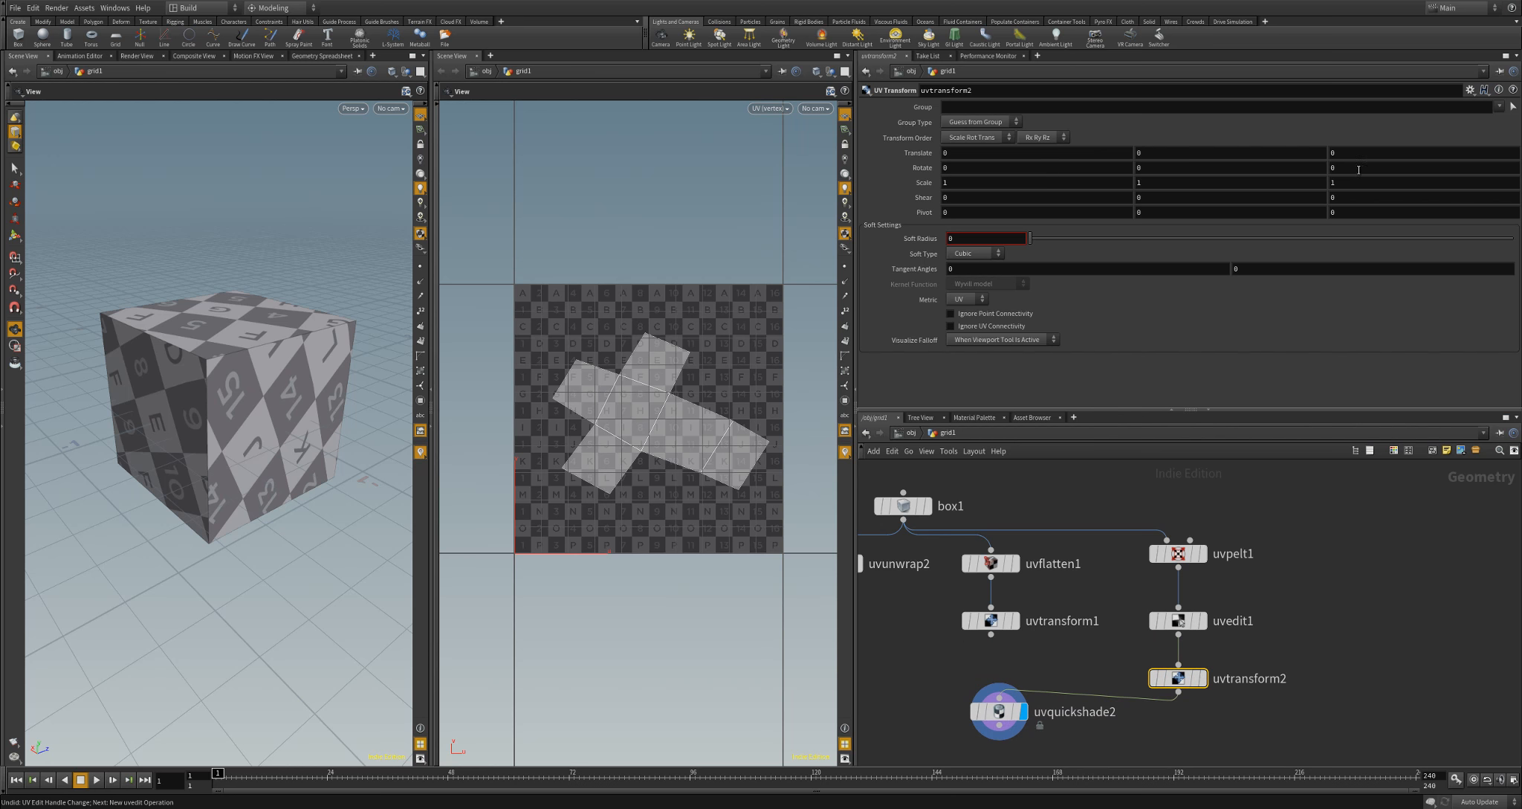
Set uvtransform2's Z rotation to -63 and its Y translation to 0.7
middle_click_drag(1358, 170, 1372, 168)
middle_click_drag(1154, 152, 1202, 163)
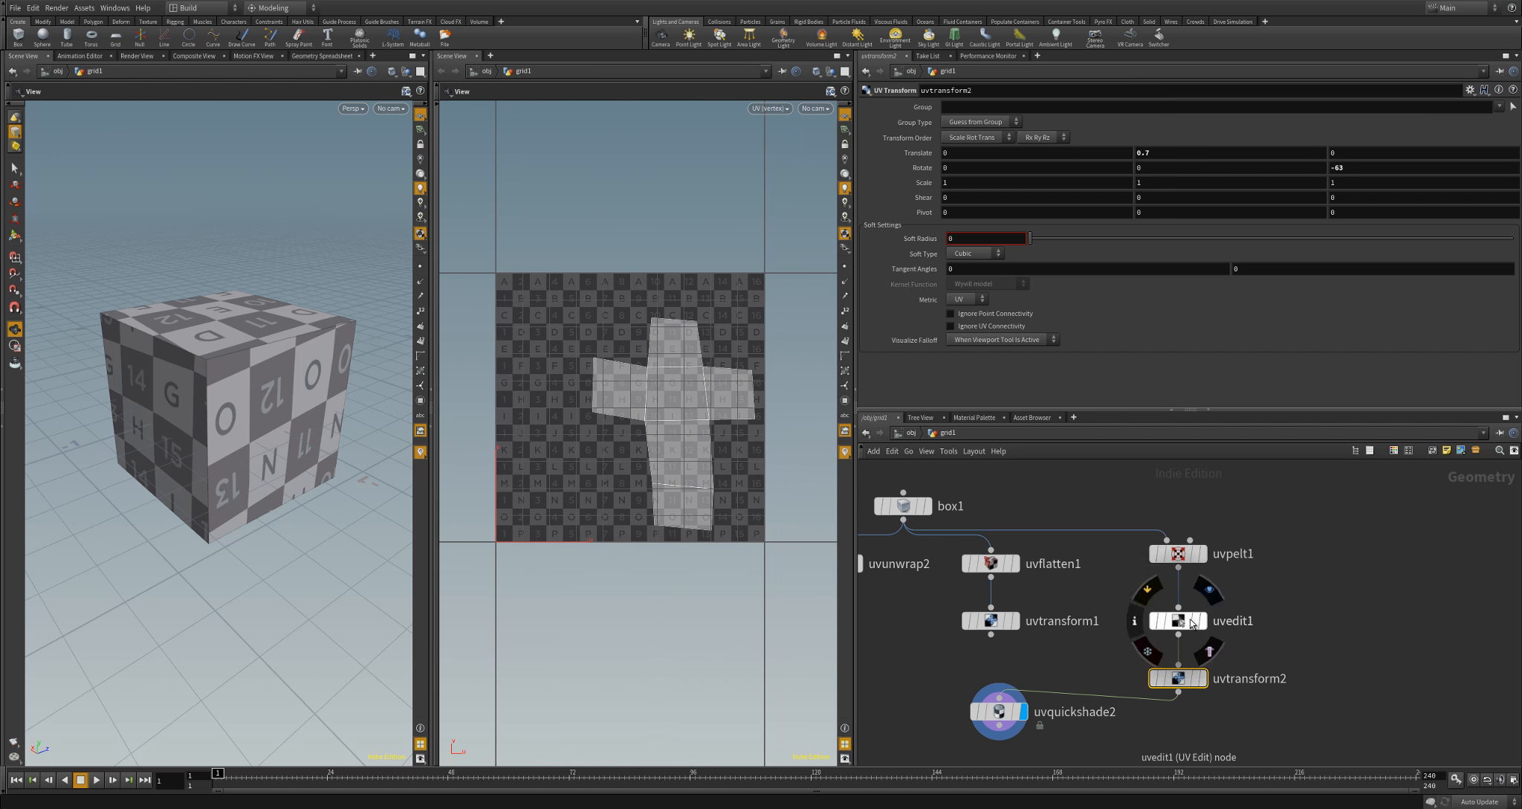
left_click(1178, 621)
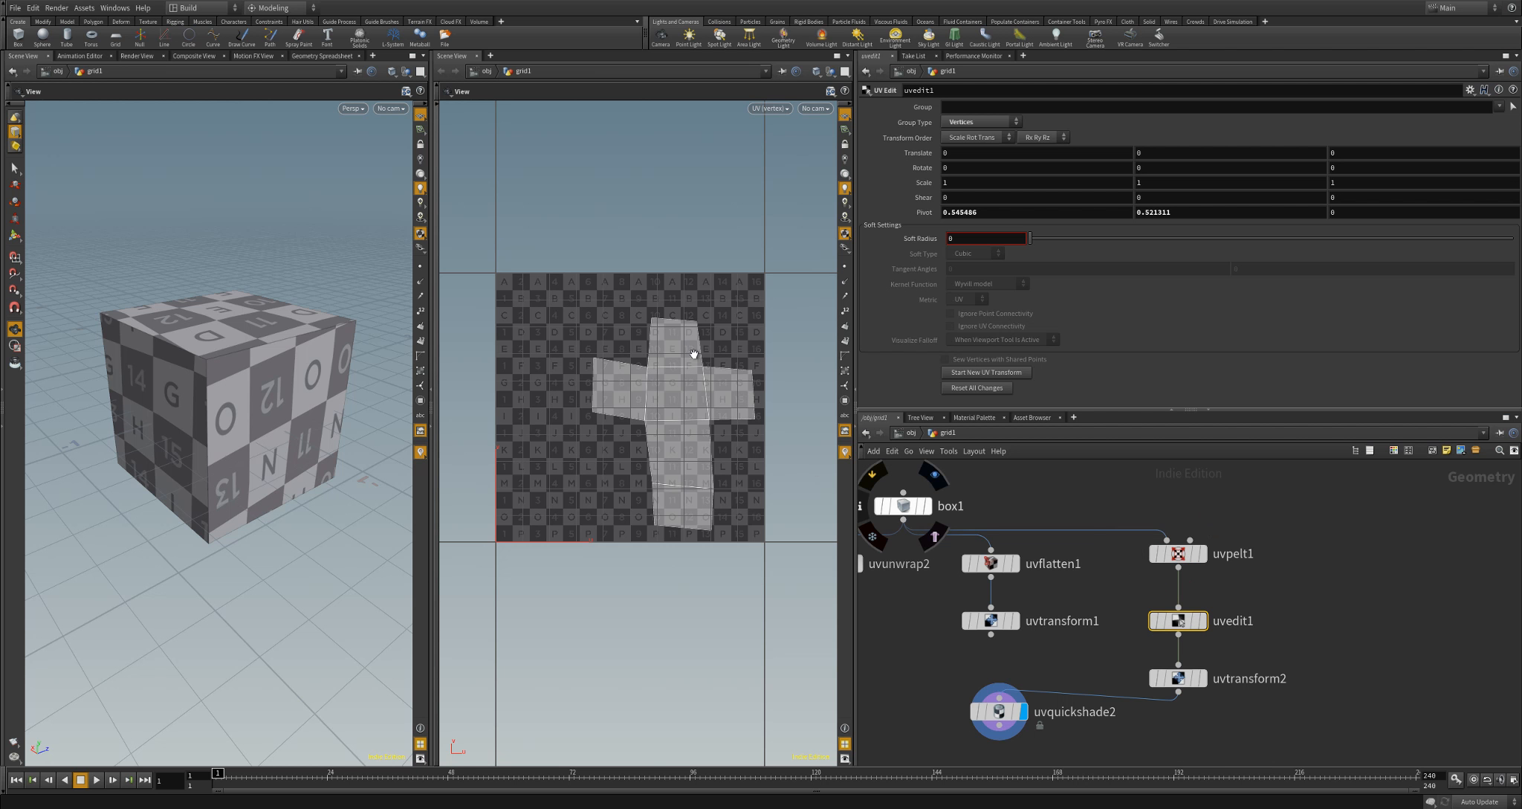
left_click(1336, 577)
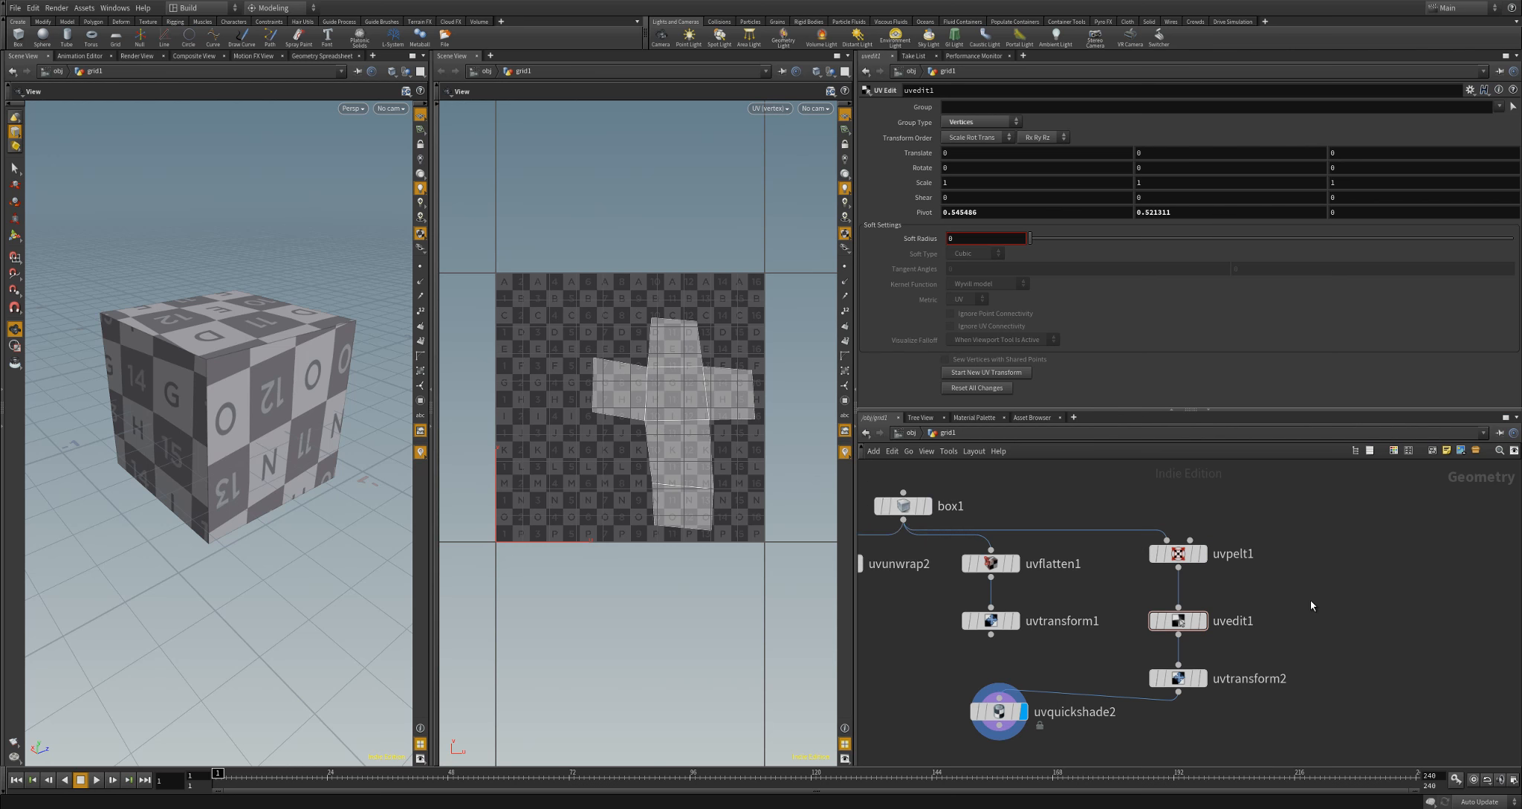
middle_click_drag(1290, 607, 1415, 587)
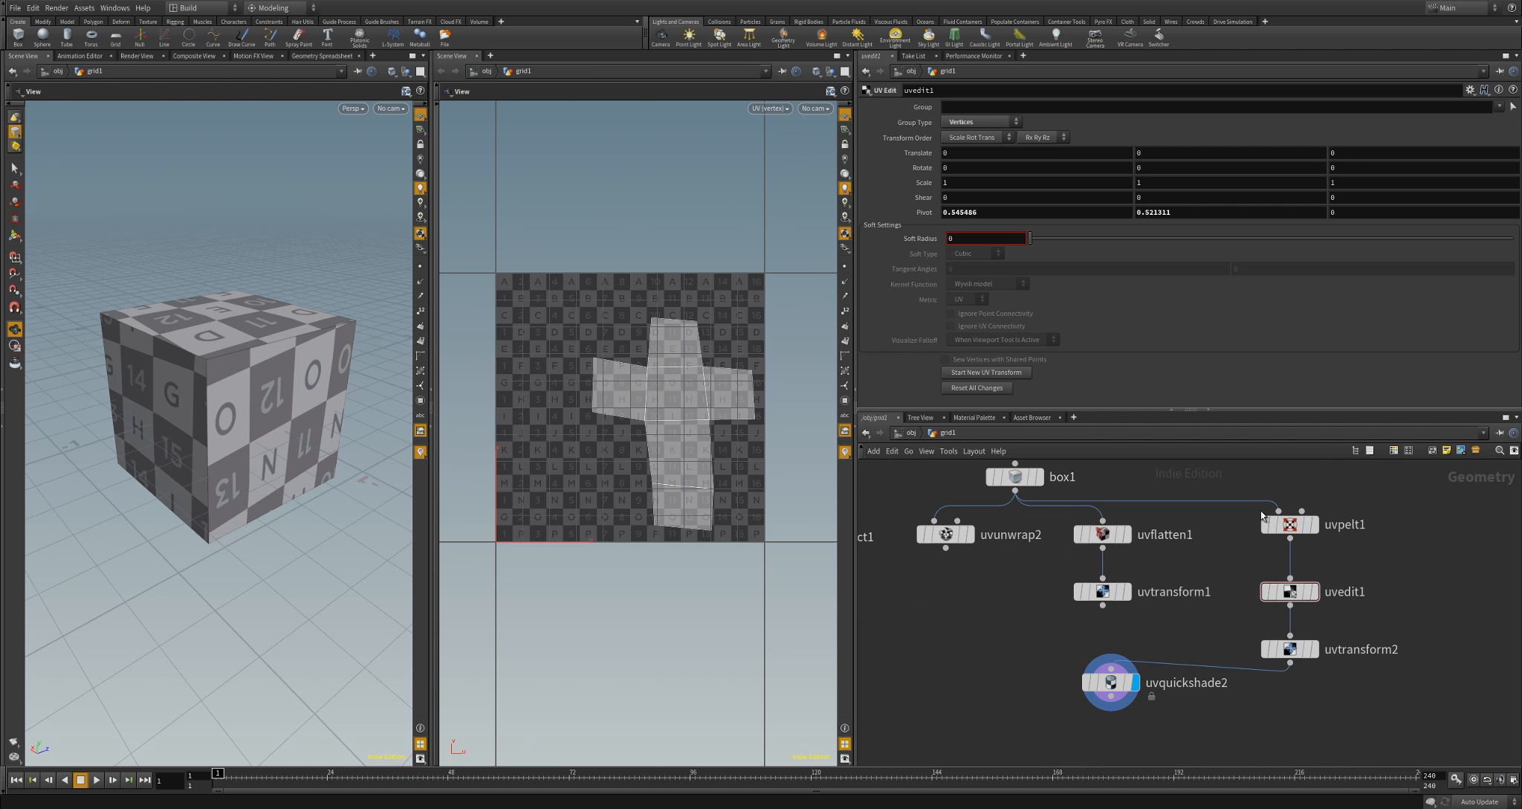
middle_click_drag(1236, 572, 1165, 558)
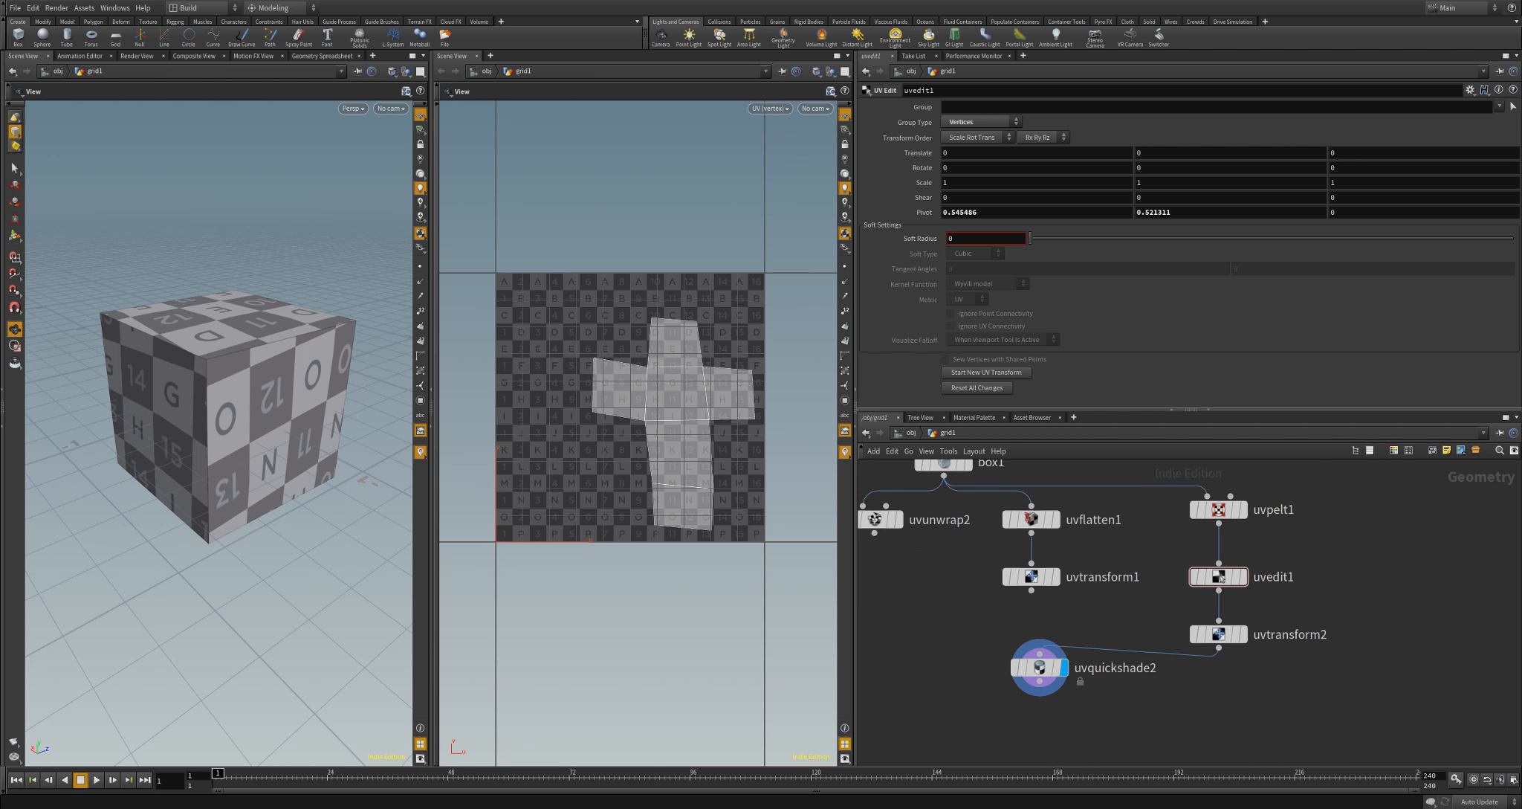
Add a Tube node in an empty area of the network and display it
scroll(1324, 612, "down", 3)
middle_click_drag(1365, 600, 1056, 545)
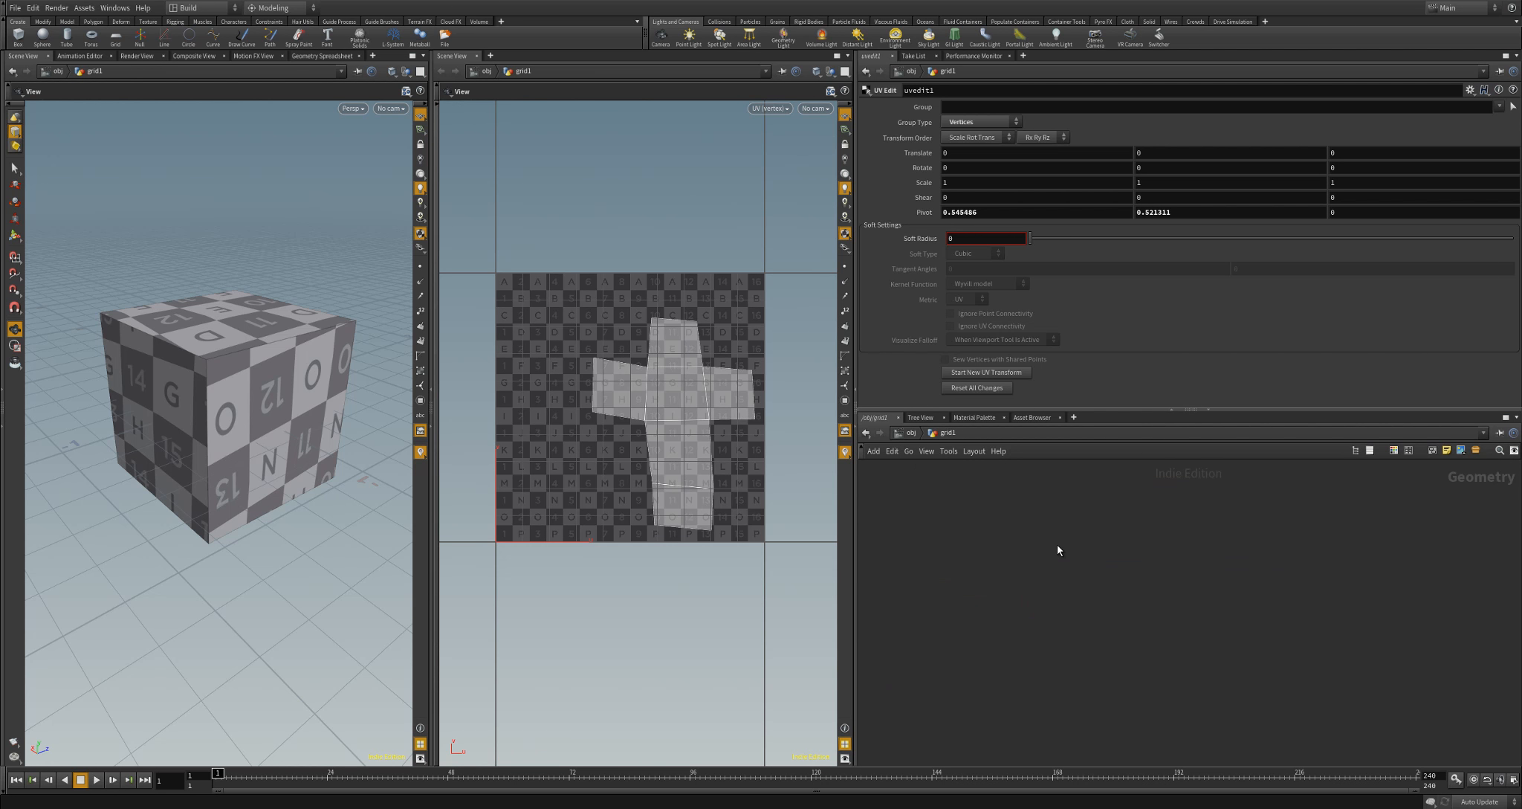
key("Tab")
left_click(1057, 545)
mouse_move(1058, 545)
left_mouse_down()
mouse_move(1087, 534)
mouse_move(1074, 530)
left_mouse_up()
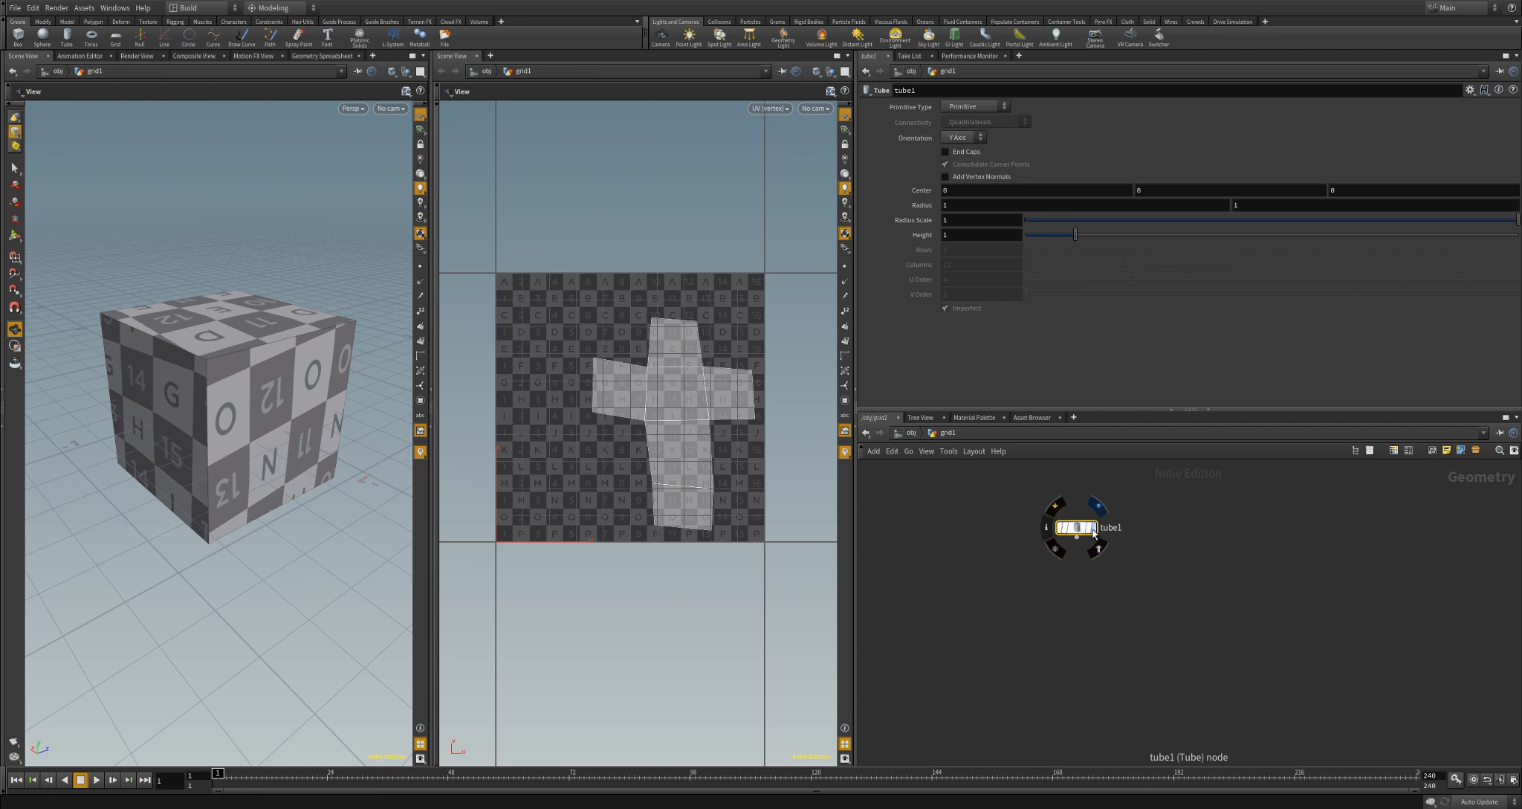
left_click(1091, 527)
Set tube1's primitive type to Polygon
left_click(961, 107)
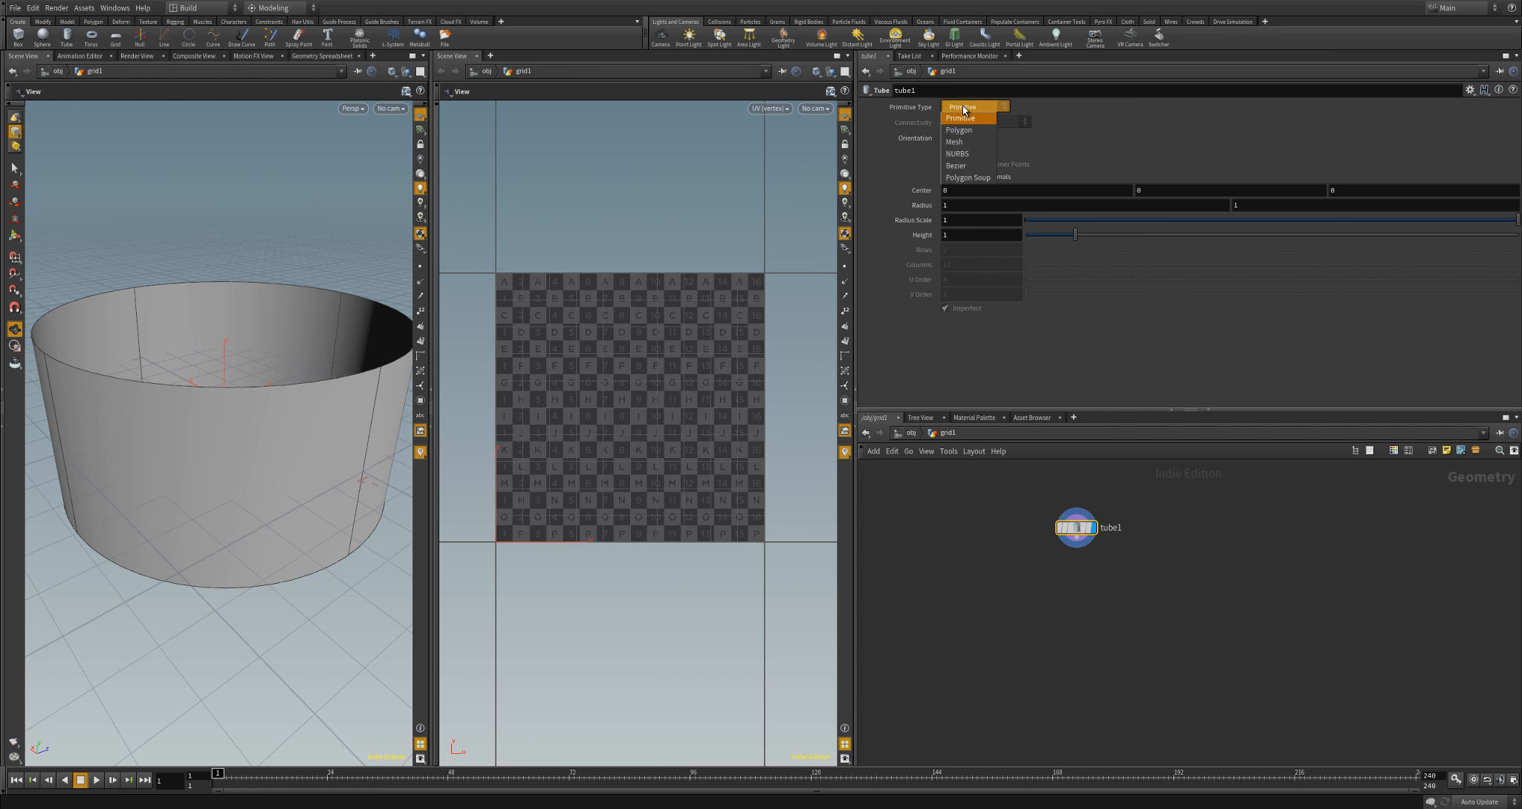
left_click(963, 109)
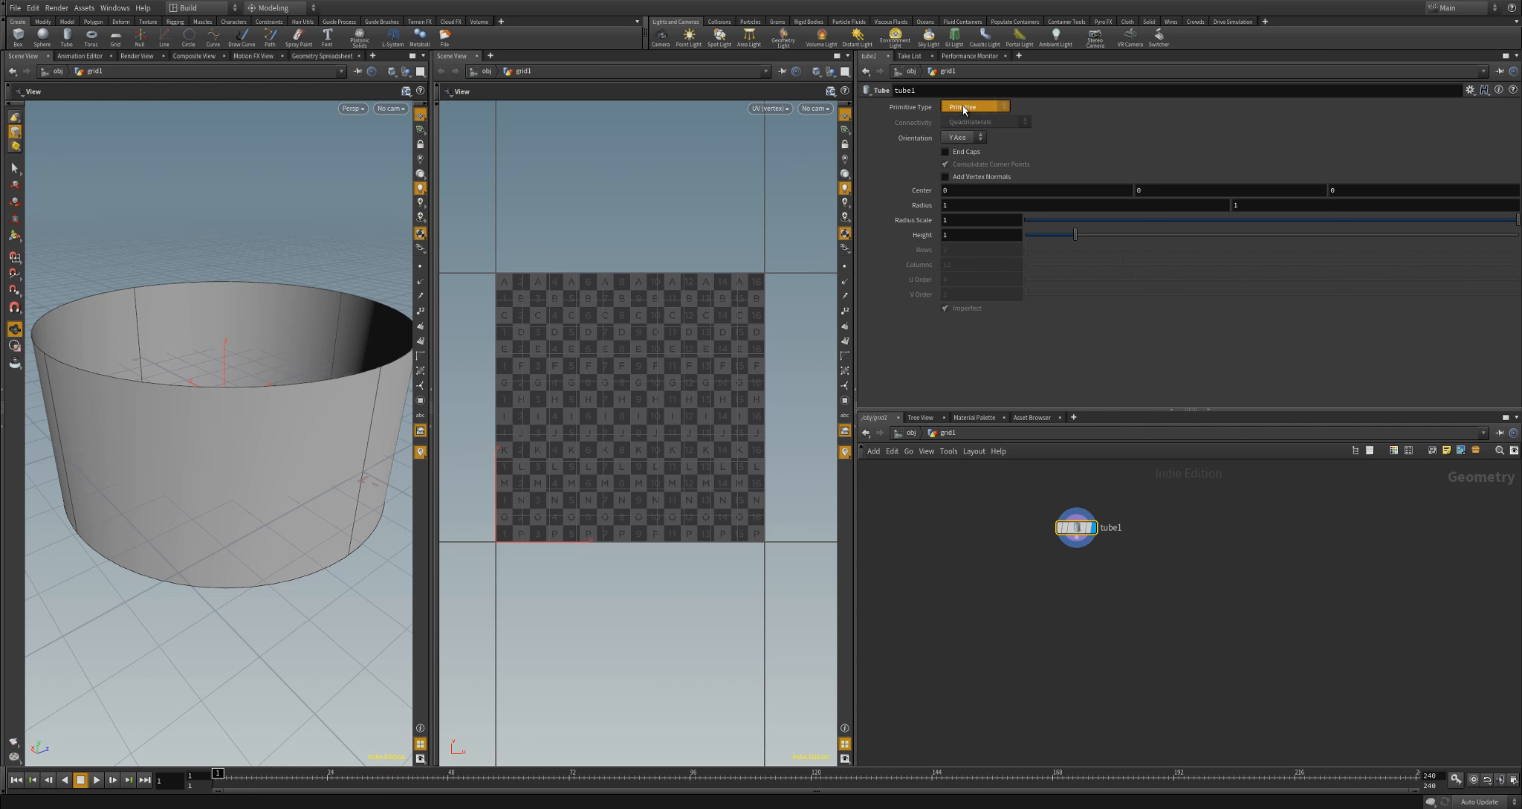
middle_click(1078, 532)
left_click(978, 107)
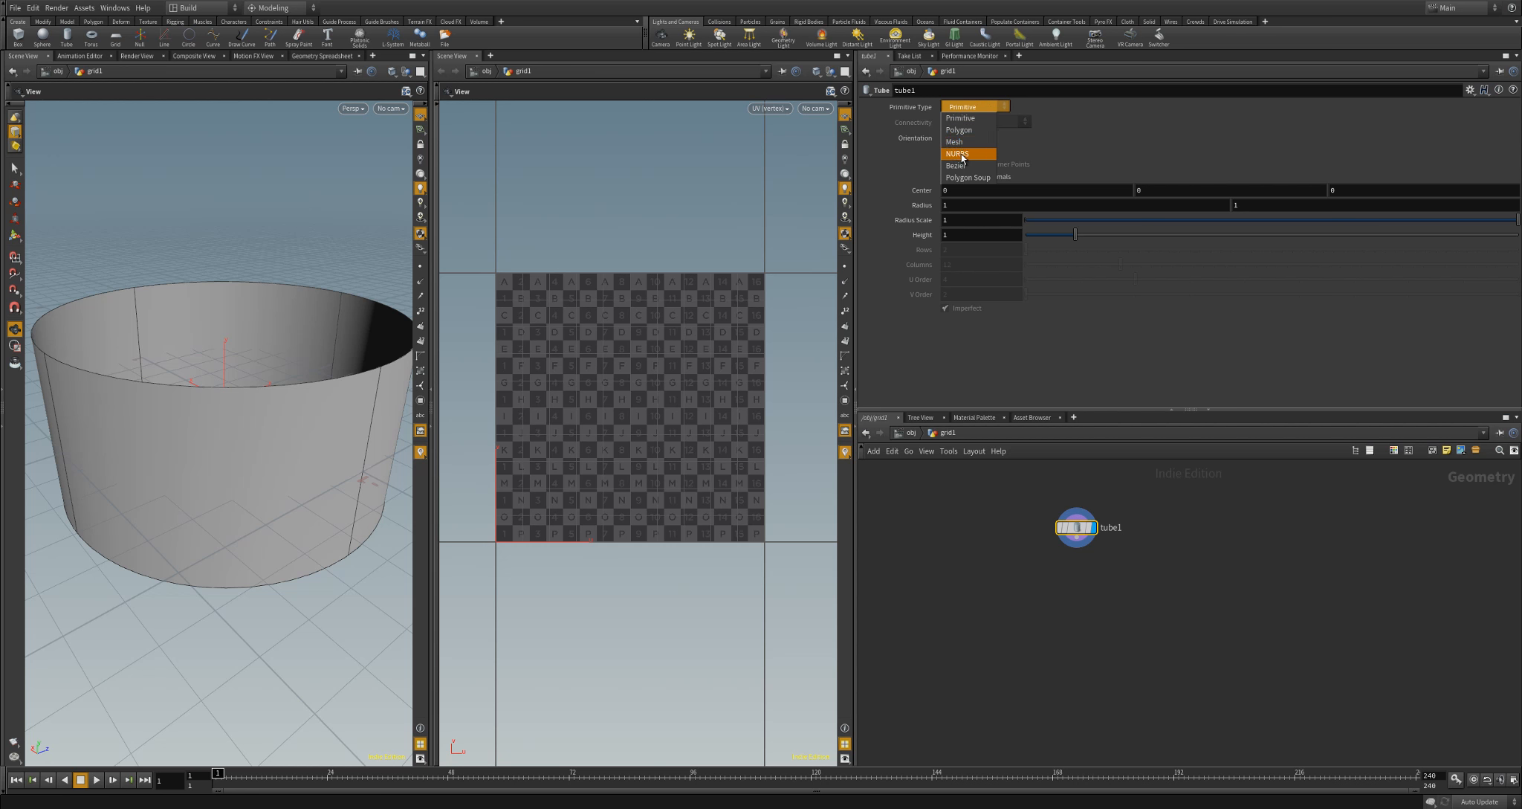
left_click(960, 130)
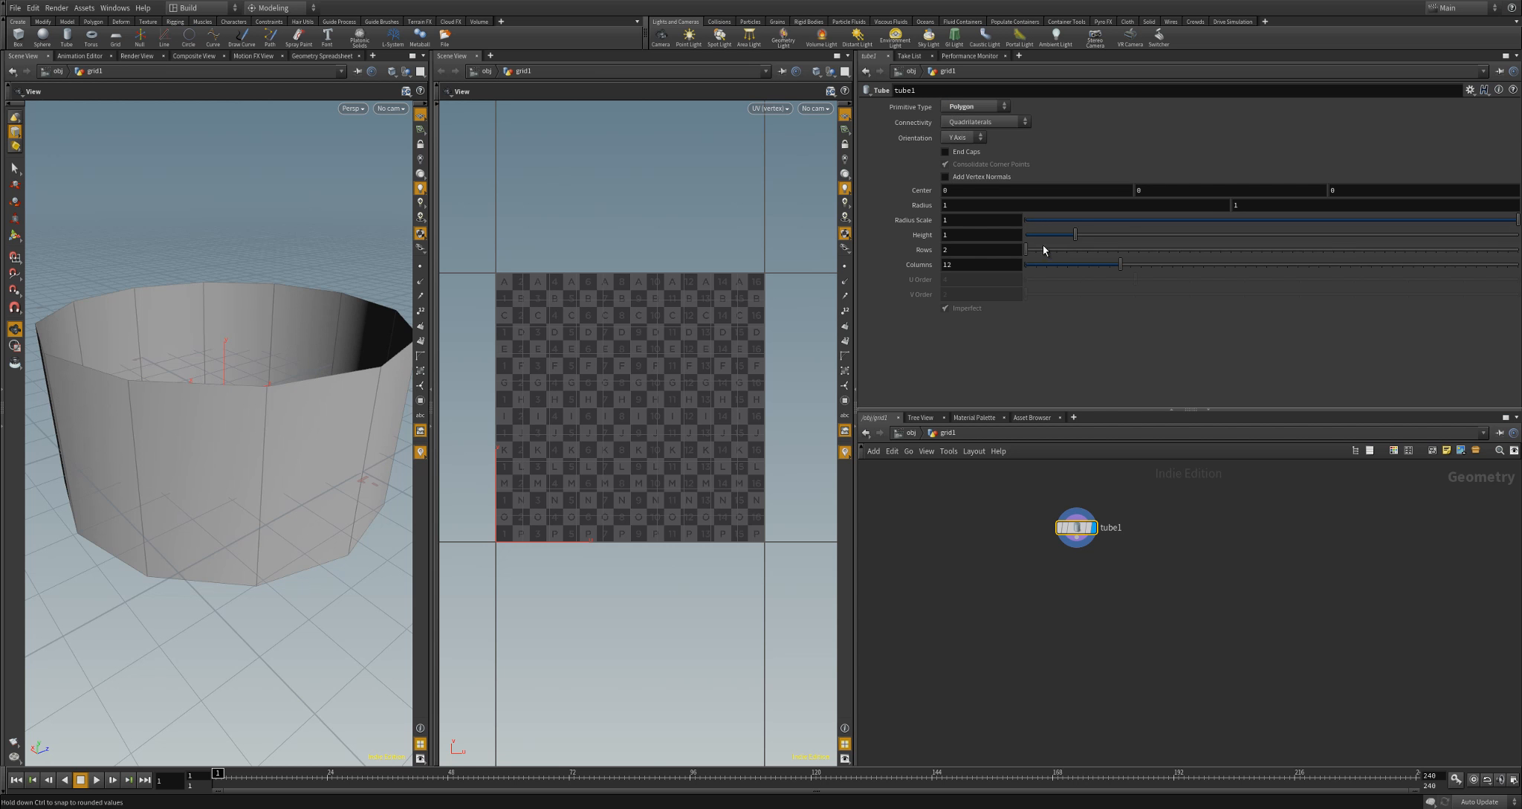
Set tube1's height to 2.25 and its rows to 6, and enable End Caps
left_click_drag(1084, 236, 1136, 236)
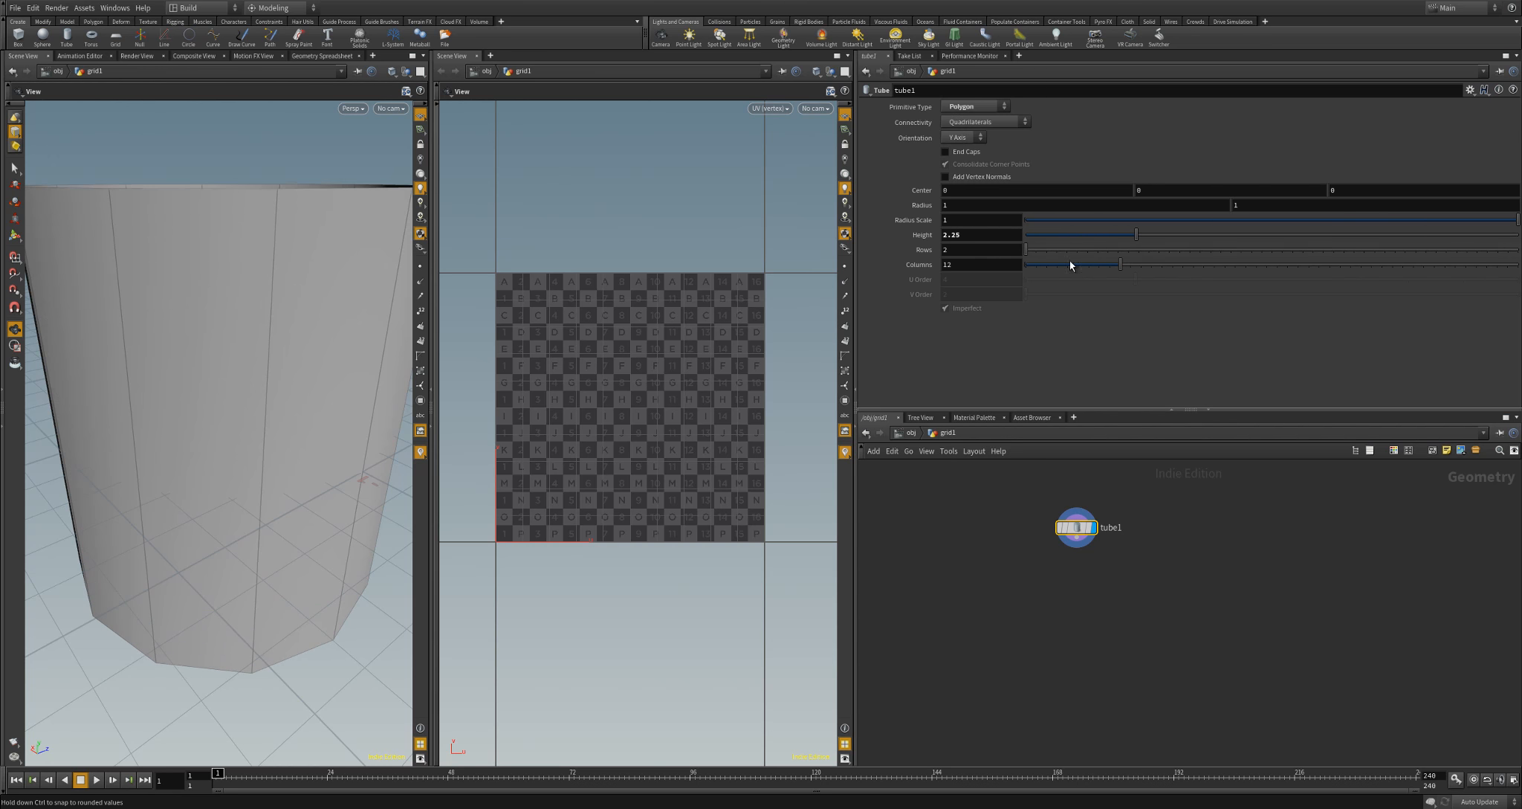
left_click_drag(1032, 252, 1070, 260)
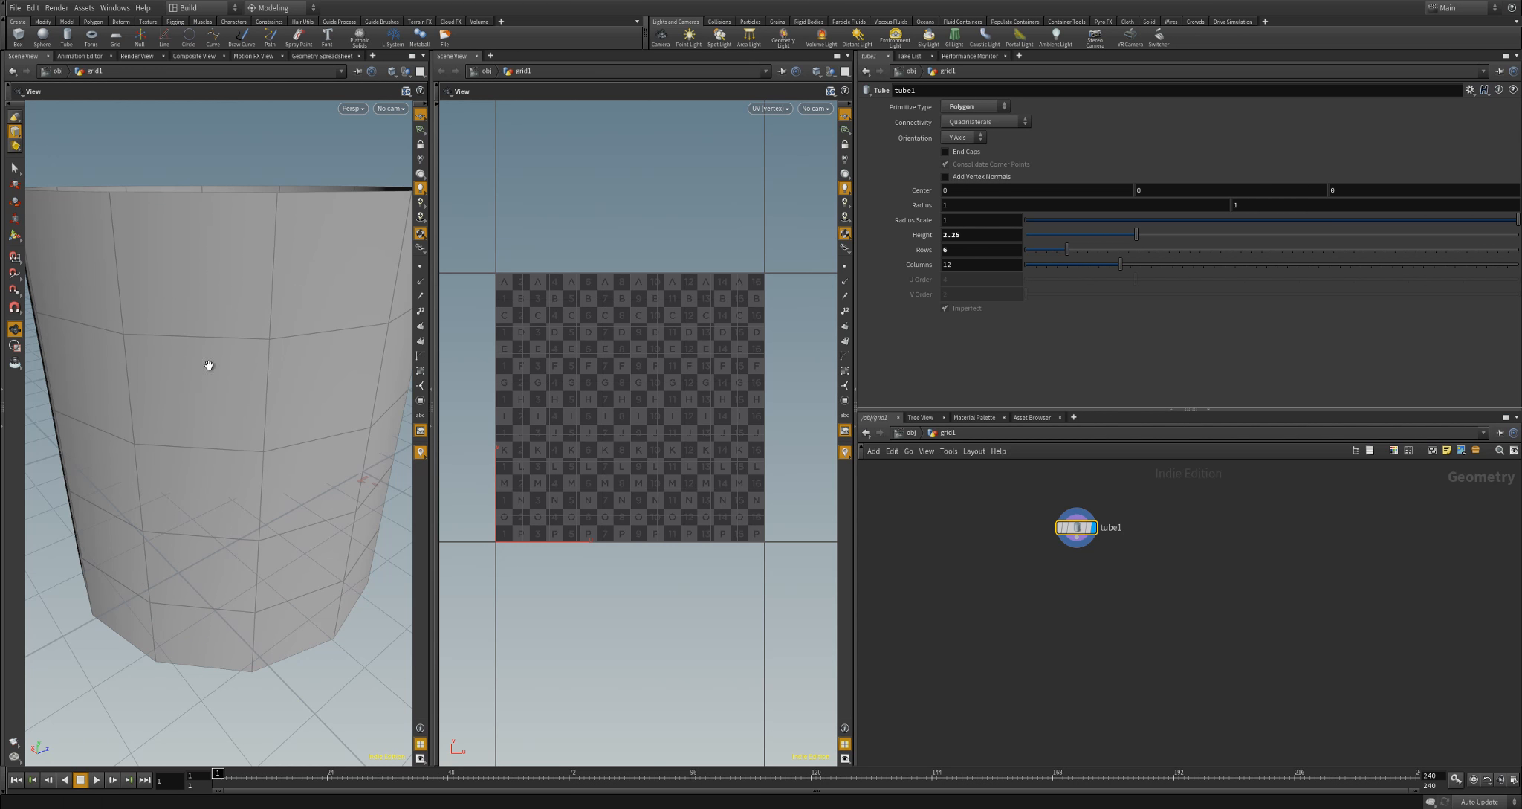
right_click_drag(210, 364, 268, 482)
left_click_drag(268, 483, 298, 384)
left_click(946, 151)
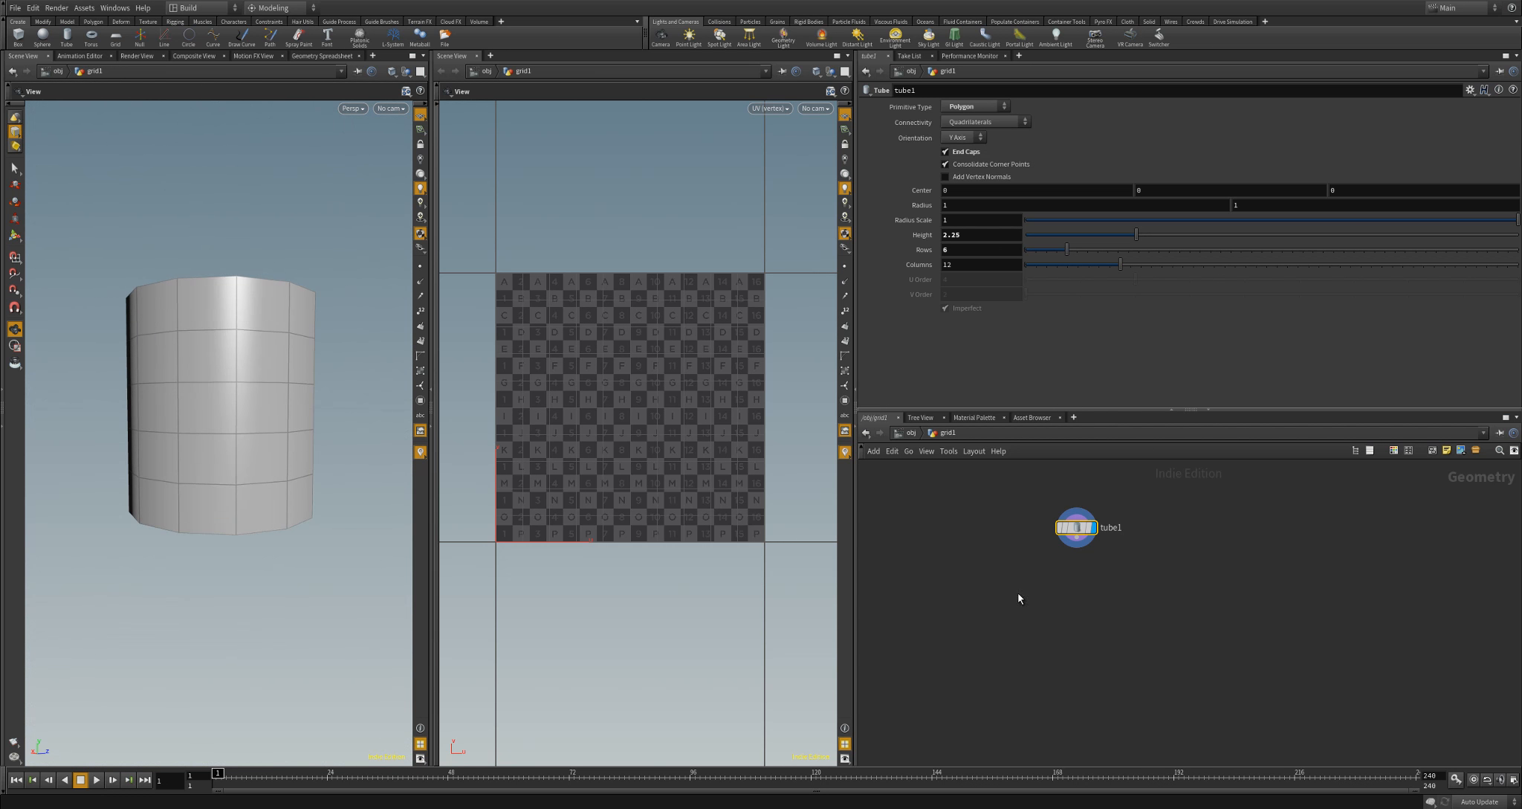
Add a UV Unwrap node fed by tube1, place it below the tube, and display it
mouse_move(1069, 535)
key("Tab")
type("u")
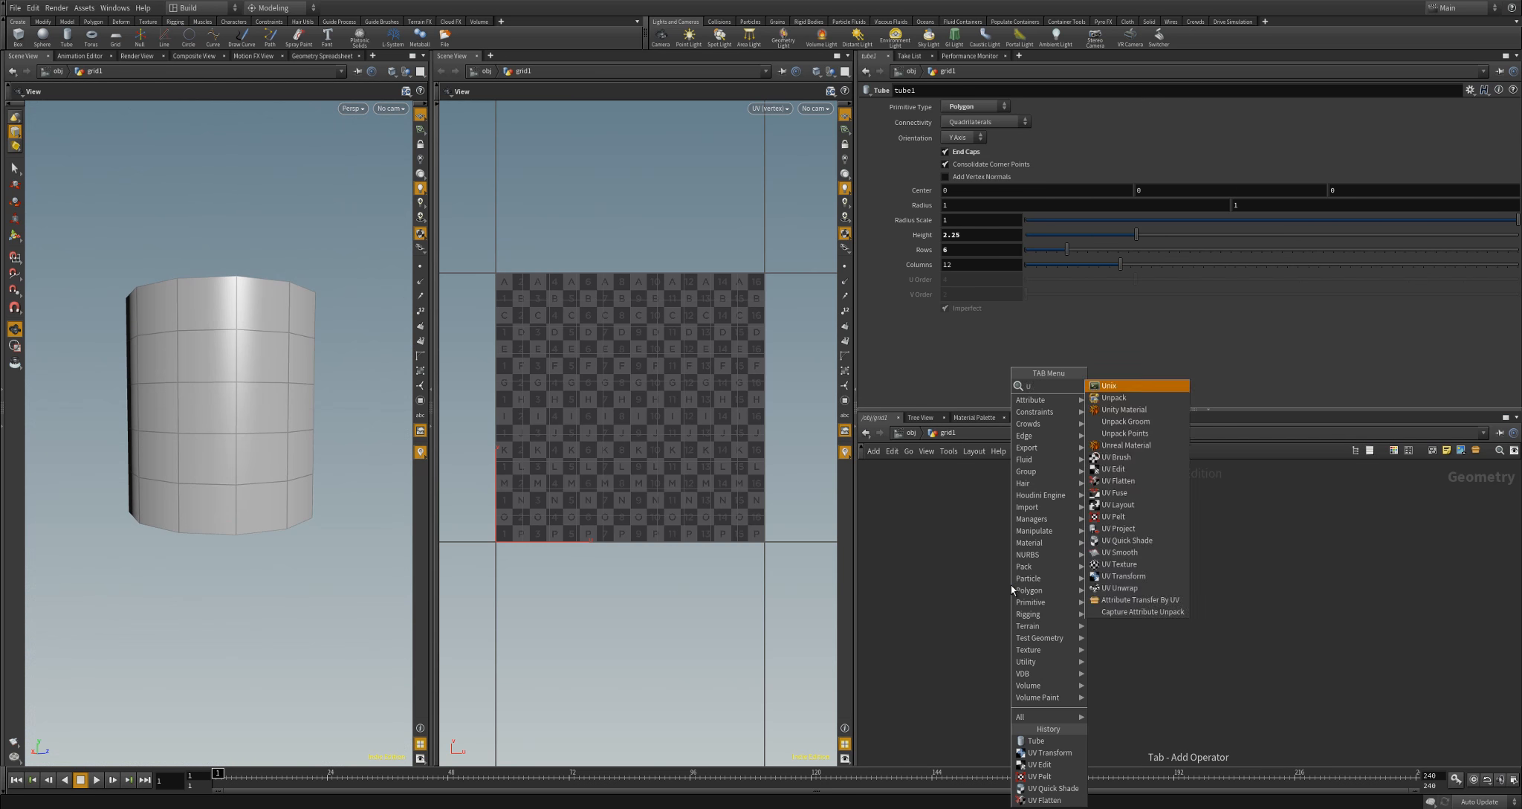
type("vunw")
key("Return")
key("Return")
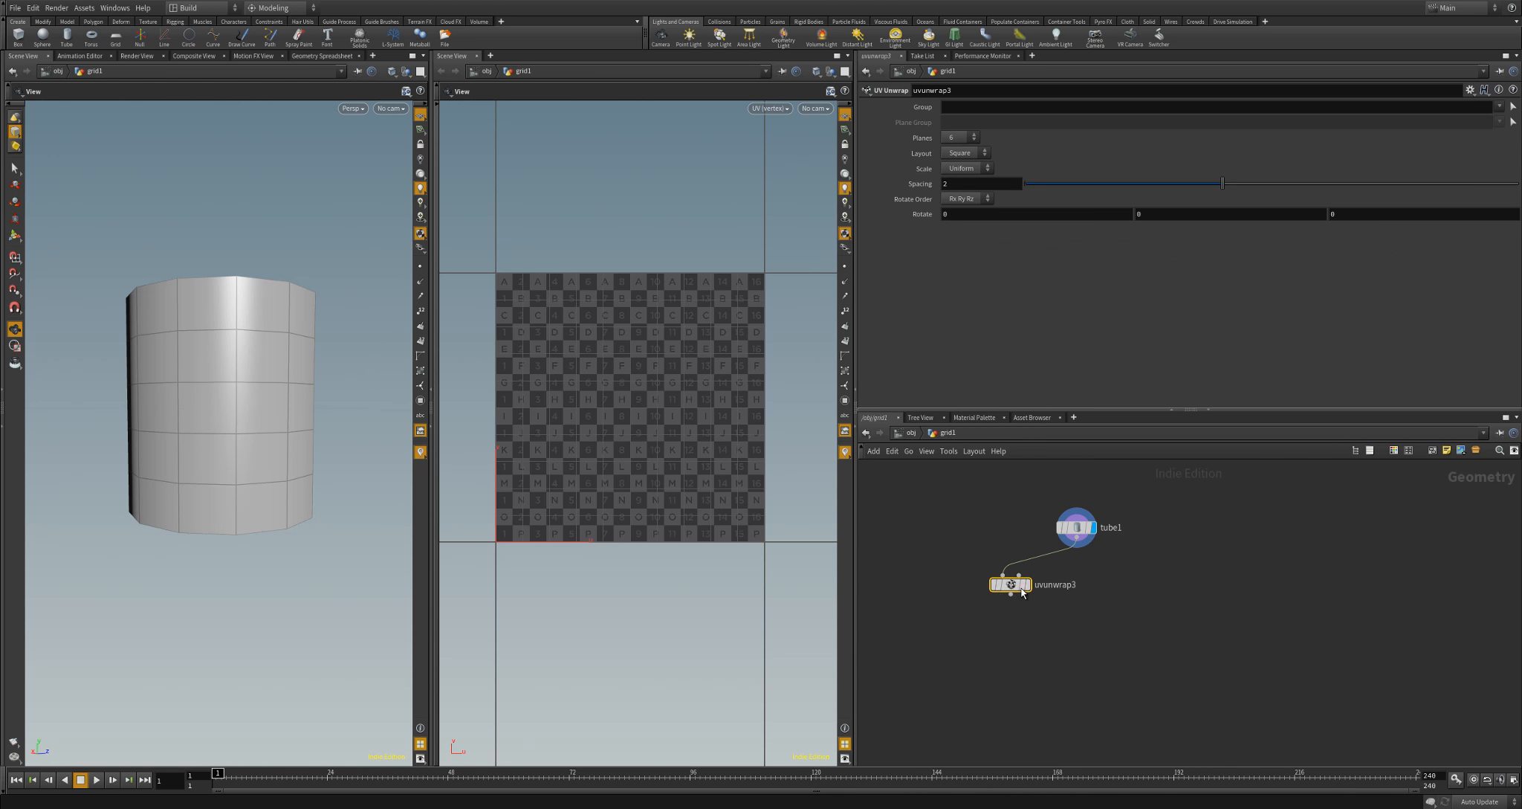
left_click(1027, 589)
left_click_drag(1013, 587, 1009, 578)
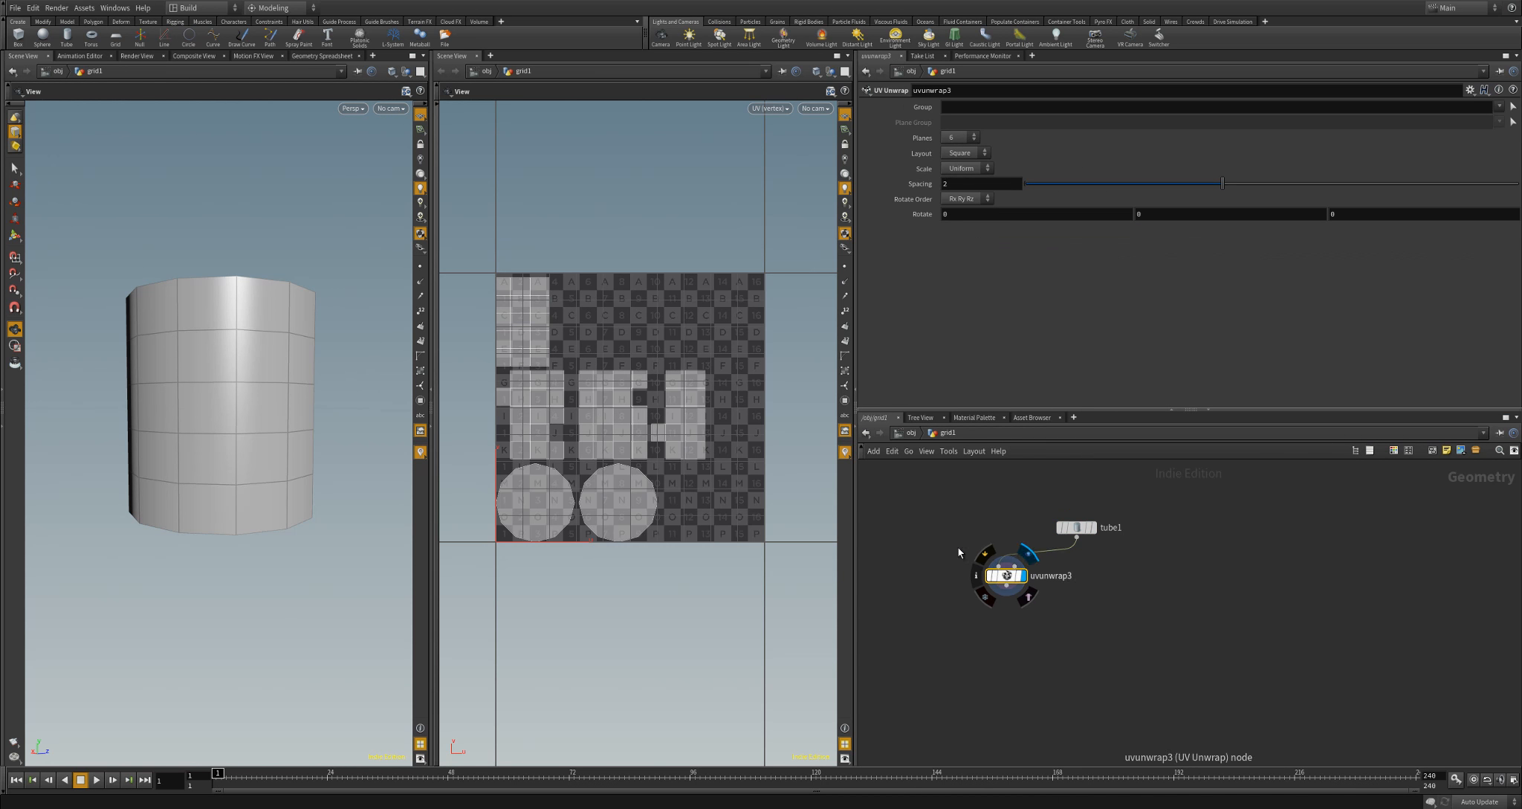
Add a UV Quick Shade node fed by uvunwrap3 and display it
right_click_drag(693, 443, 722, 440)
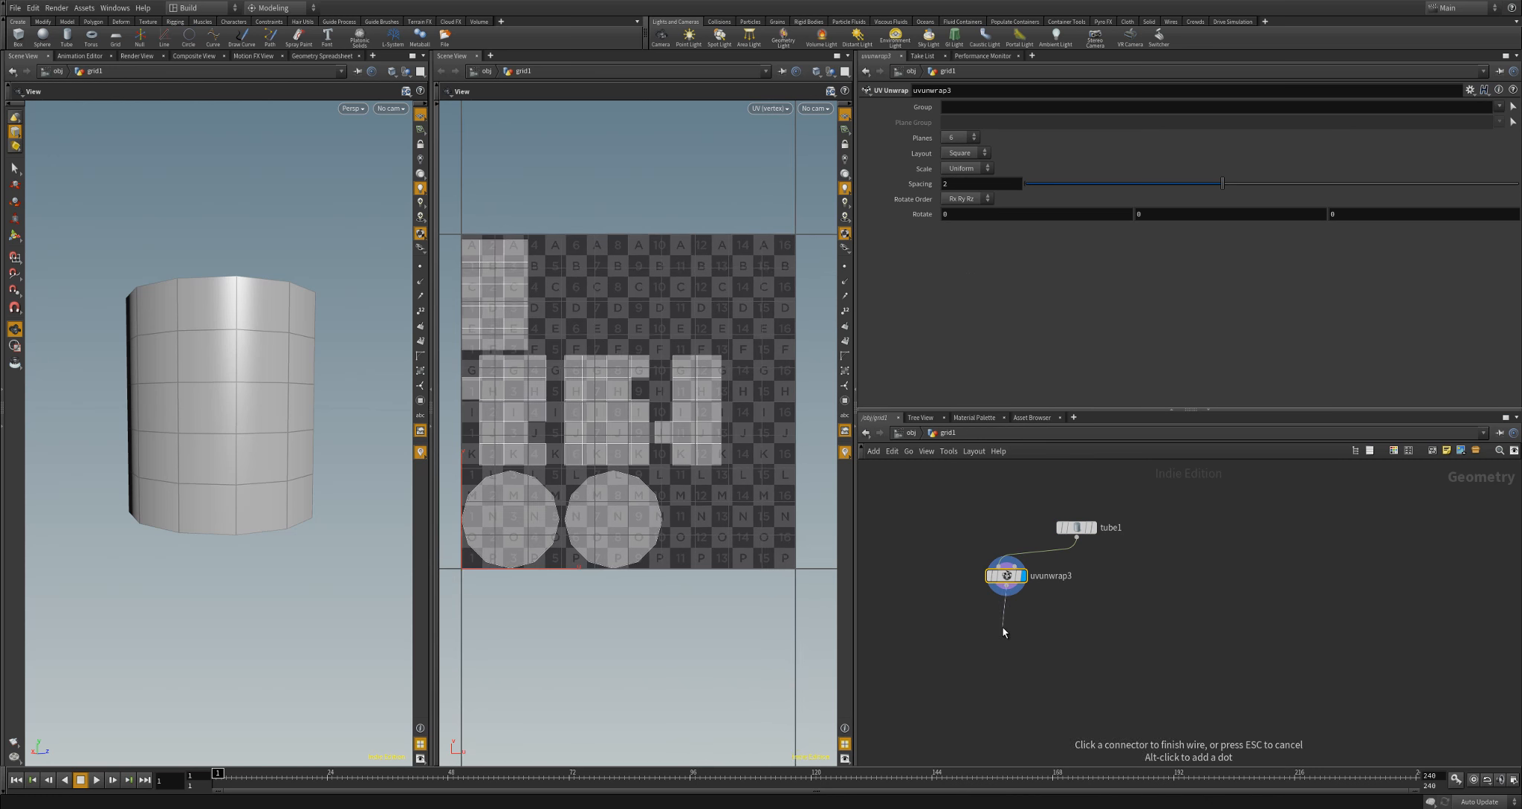
key("Tab")
type("uvq")
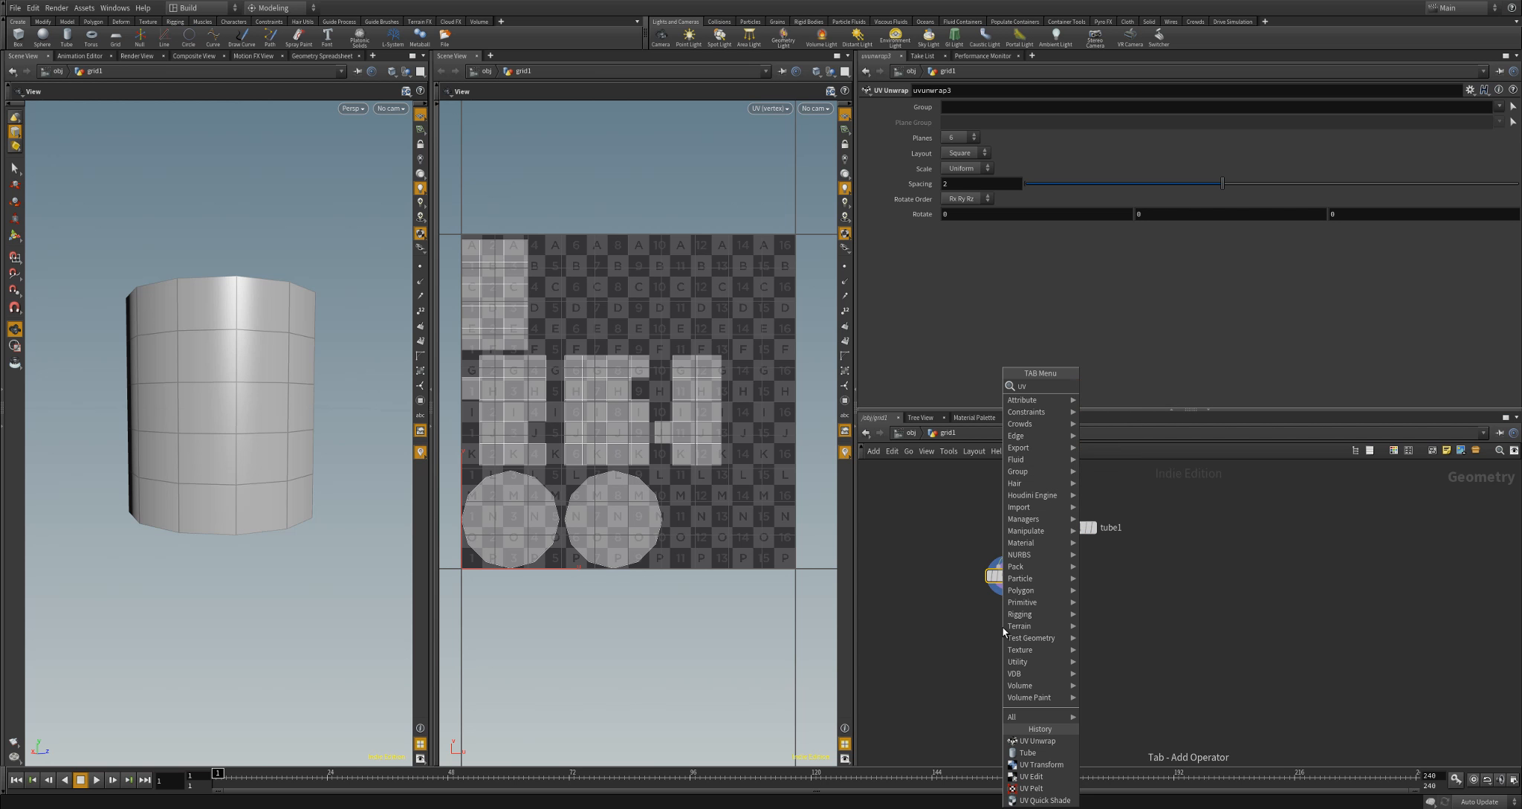
key("Return")
left_click(1003, 627)
left_click(1021, 628)
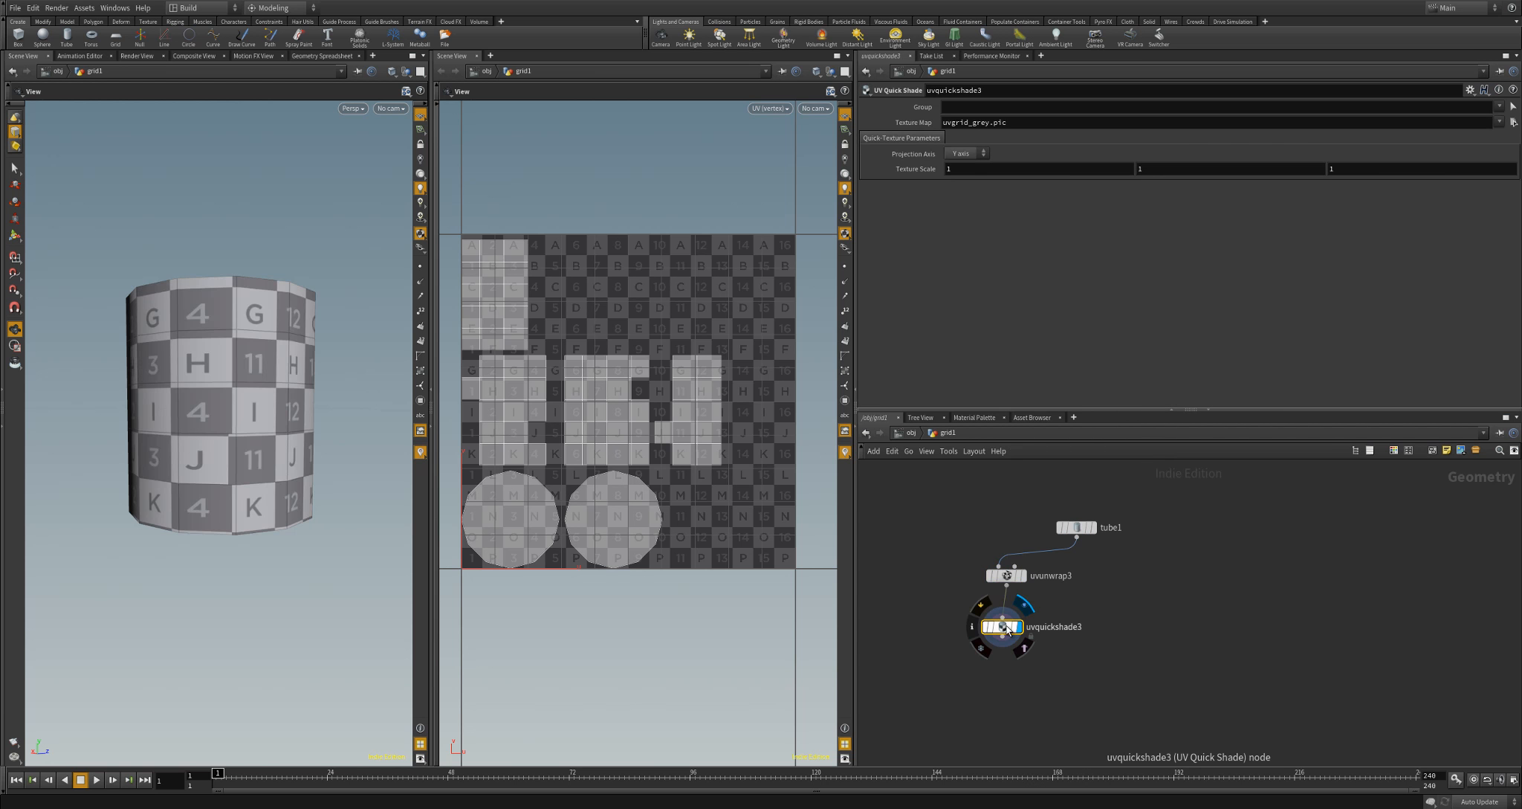
Inspect the checker texture around the tube's sides and end caps for breaks between UV pieces
left_click_drag(264, 432, 198, 332)
left_click_drag(318, 432, 96, 413)
left_click_drag(263, 420, 208, 375)
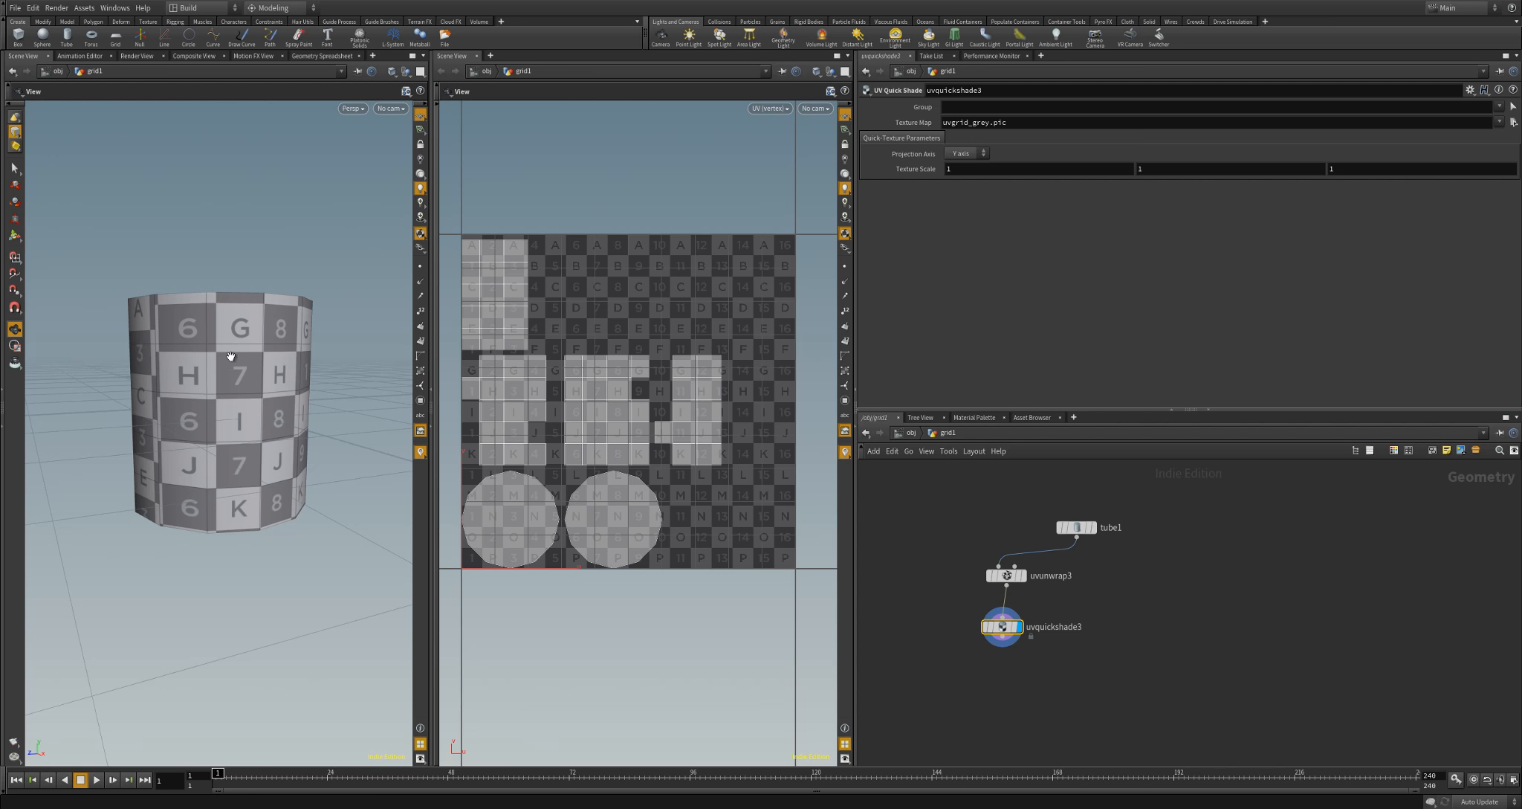
left_click_drag(224, 373, 211, 461)
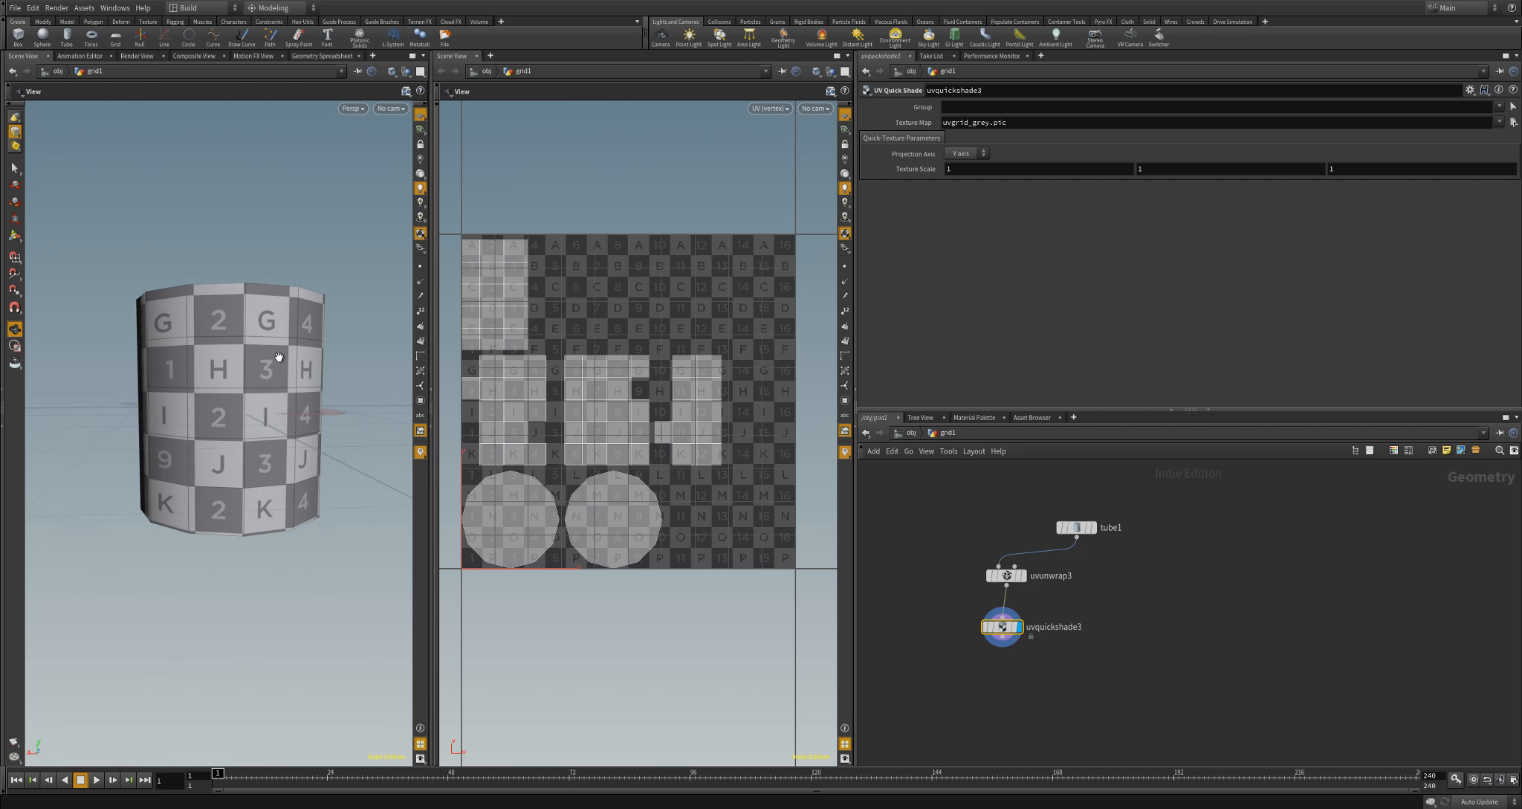
left_click_drag(279, 358, 266, 446)
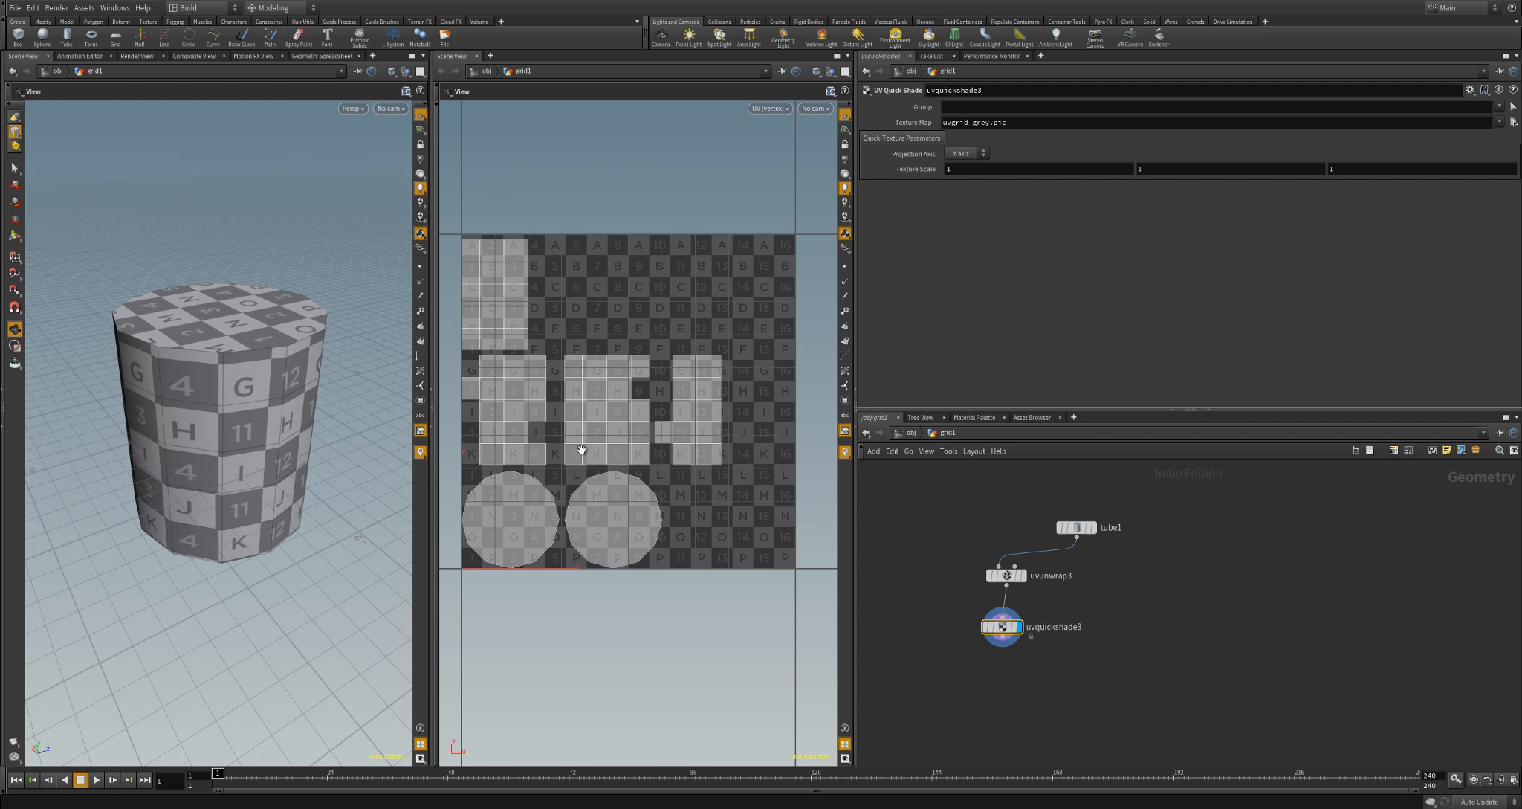
Try 11 rows on tube1, inspect the textured sides, set Rows to 13, and align uvunwrap3 above uvquickshade3
left_click(1077, 528)
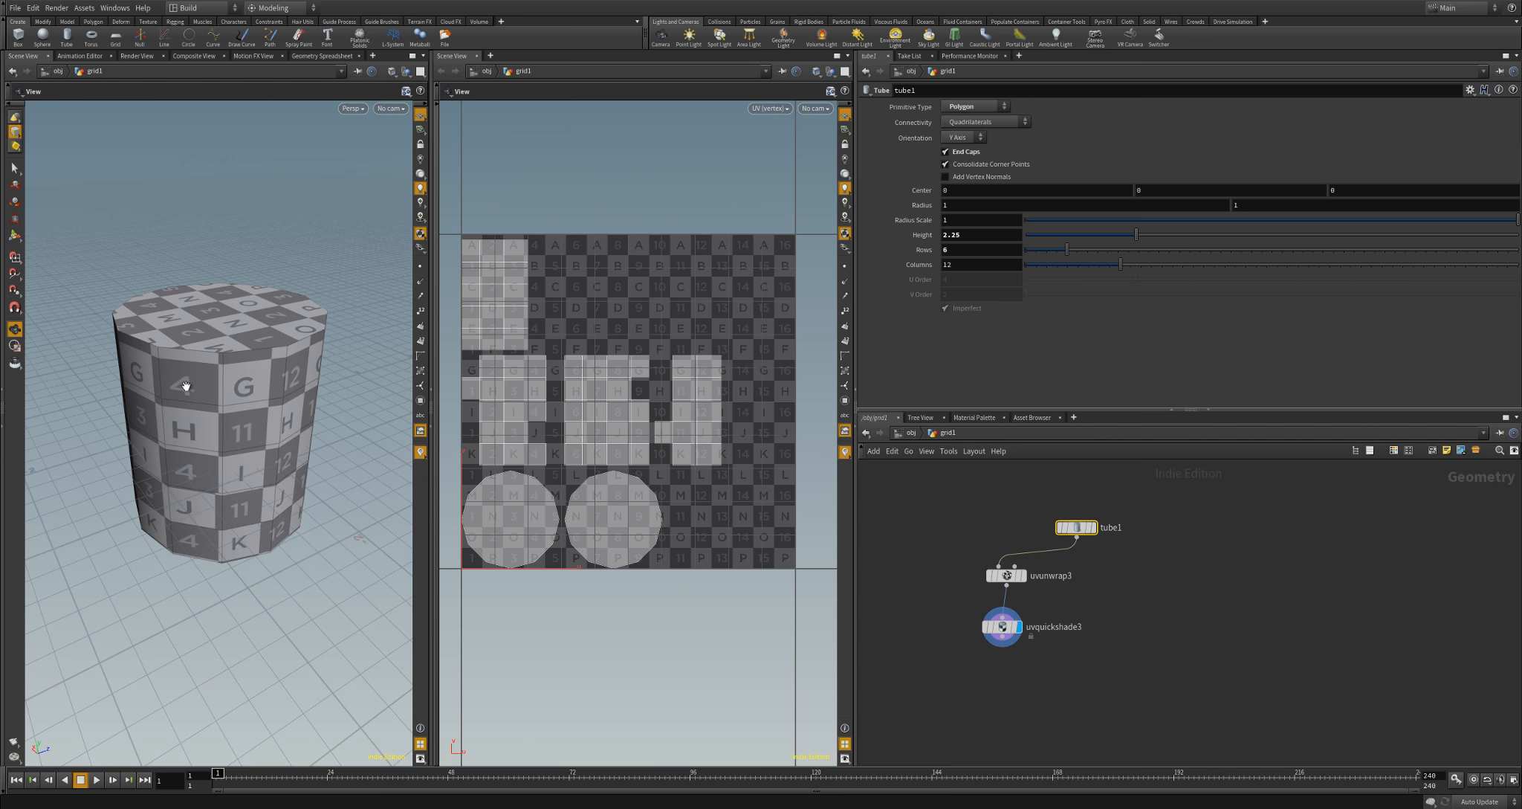
left_click_drag(330, 422, 274, 402)
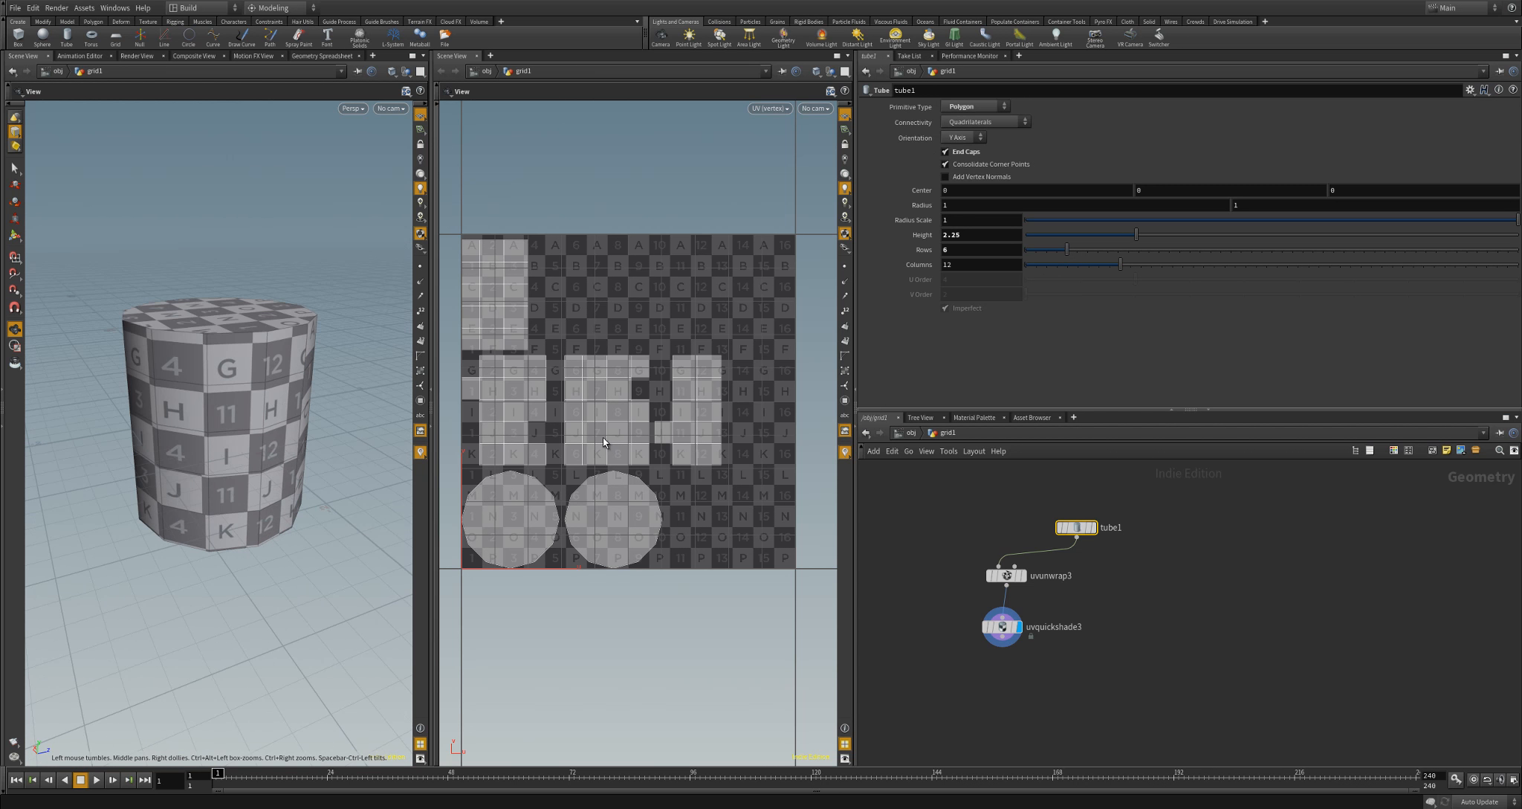
mouse_move(1068, 250)
left_mouse_down()
mouse_move(1042, 251)
mouse_move(1148, 266)
mouse_move(1059, 245)
mouse_move(1122, 239)
mouse_move(1093, 242)
left_mouse_up()
left_click_drag(371, 430, 294, 425)
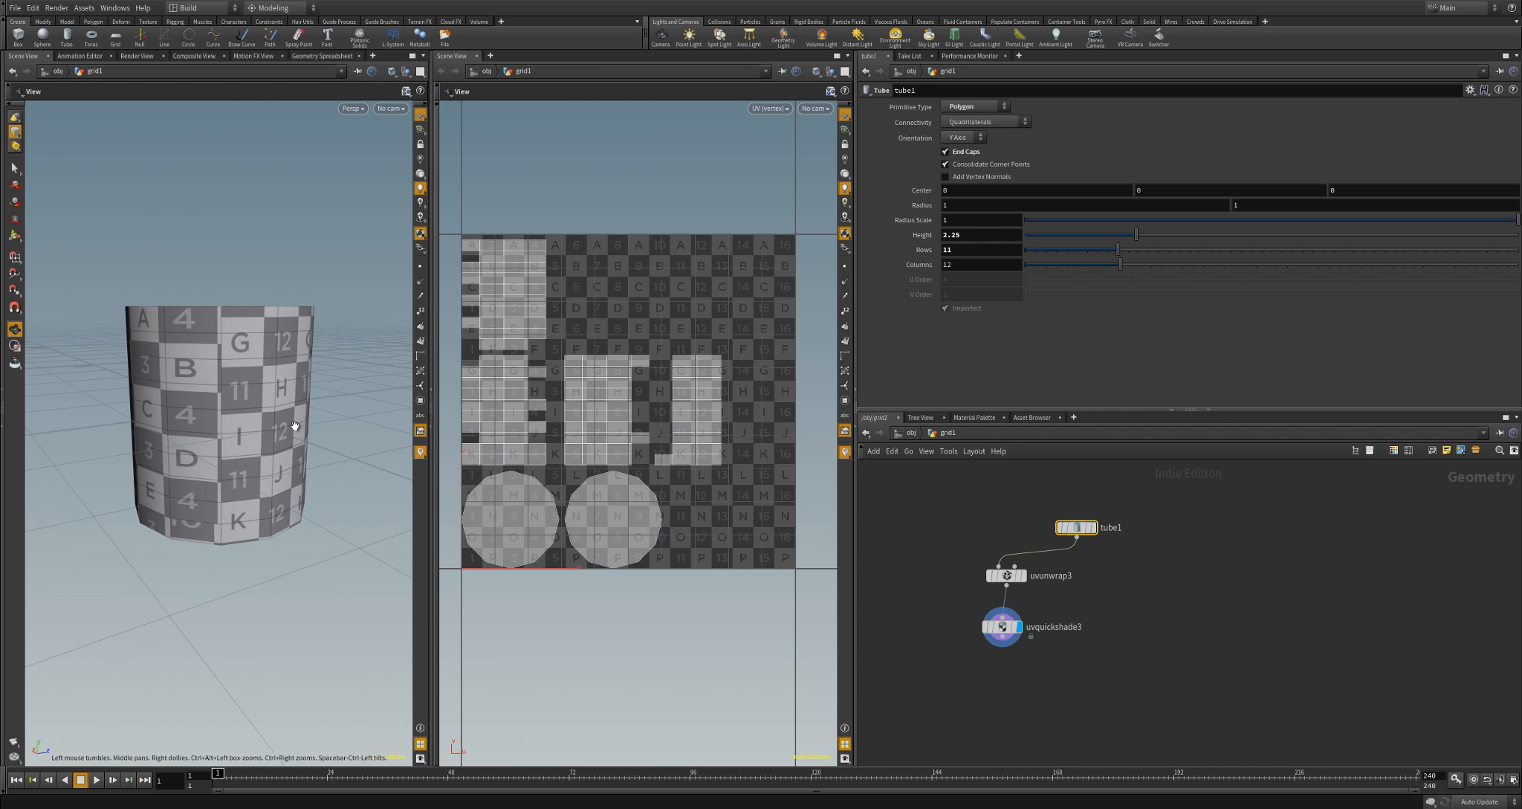
left_click_drag(1006, 575, 1002, 578)
left_click_drag(1120, 251, 1138, 250)
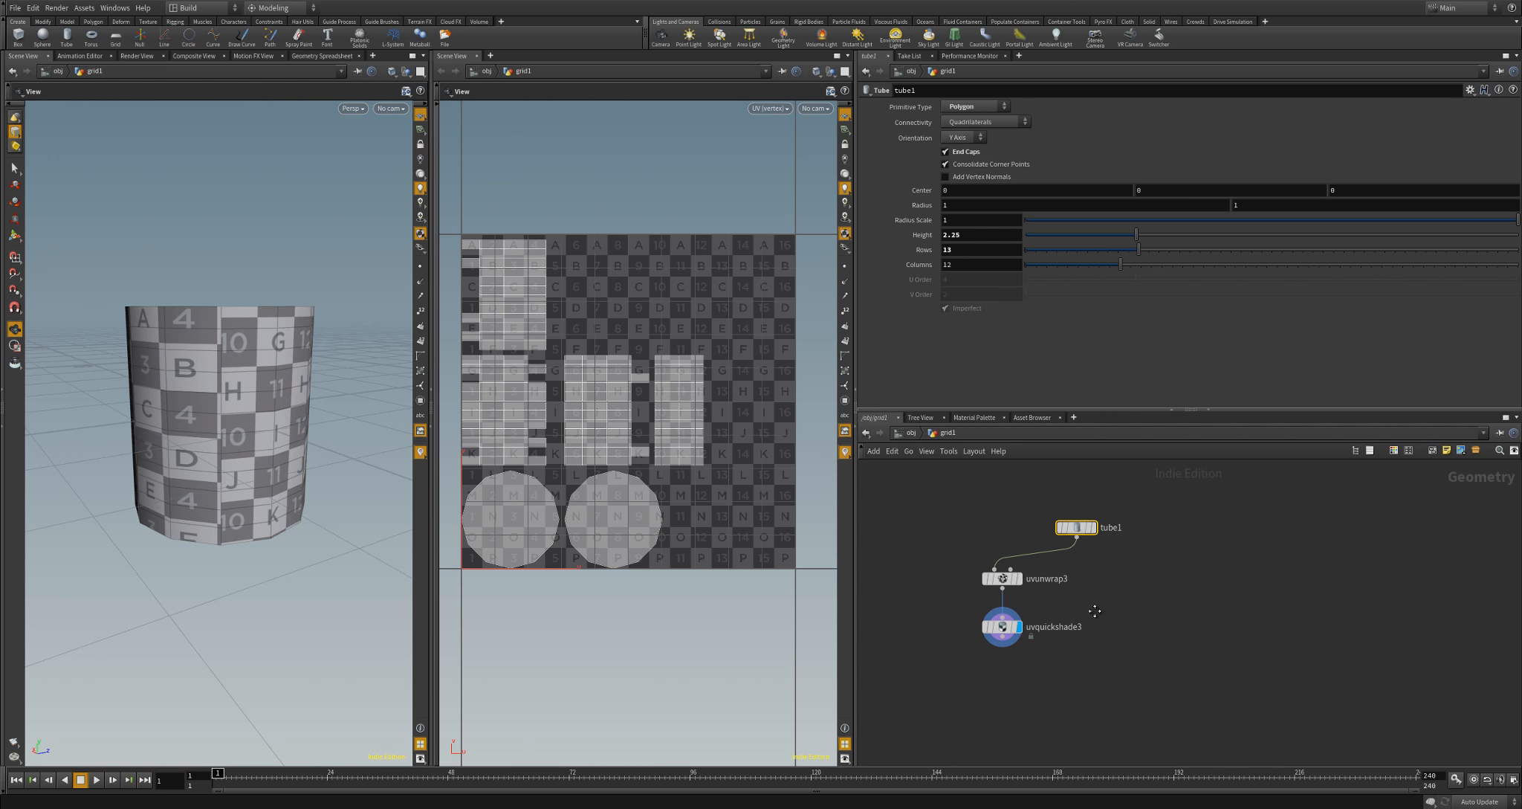
Spread tube1, uvunwrap3 and uvquickshade3 apart to make room for another branch below tube1
middle_click_drag(1095, 611, 973, 595)
left_click_drag(882, 610, 927, 647)
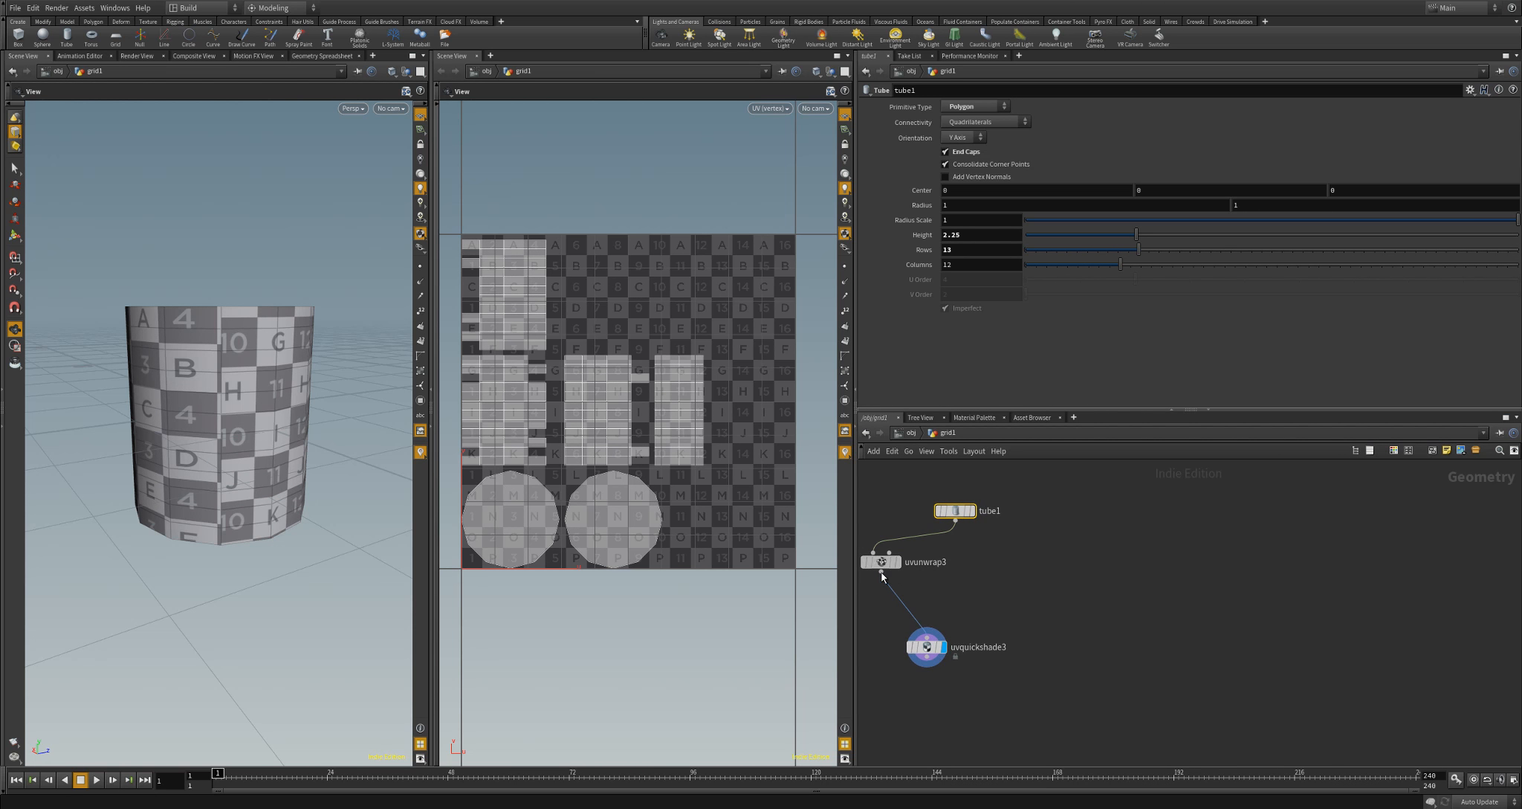
left_click_drag(882, 564, 873, 571)
middle_click_drag(952, 560, 987, 565)
left_click_drag(993, 516, 1012, 507)
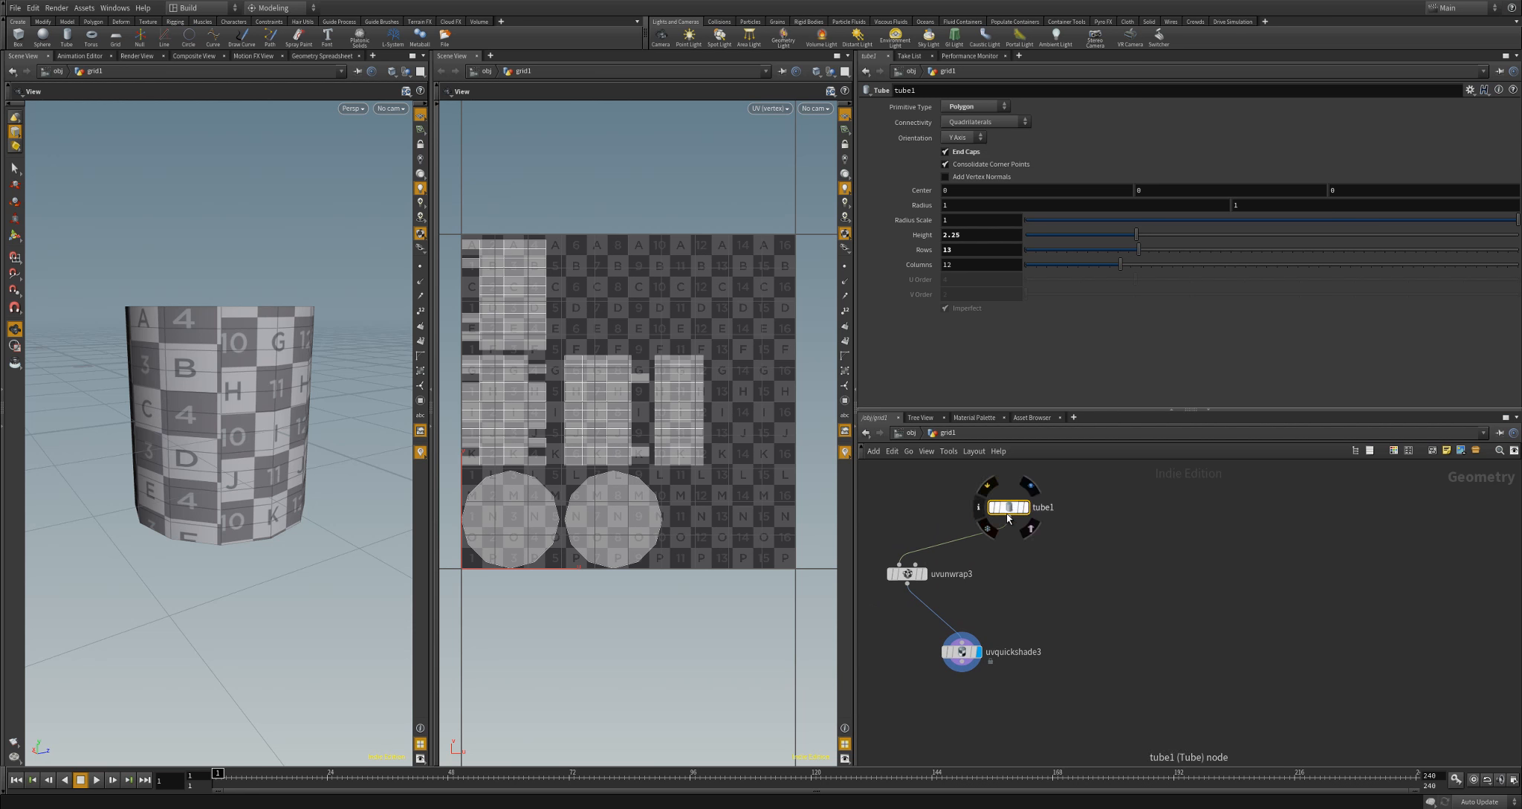
Add a UV Texture node as a second branch from tube1, place it beside uvunwrap3, and display it
left_click(1009, 518)
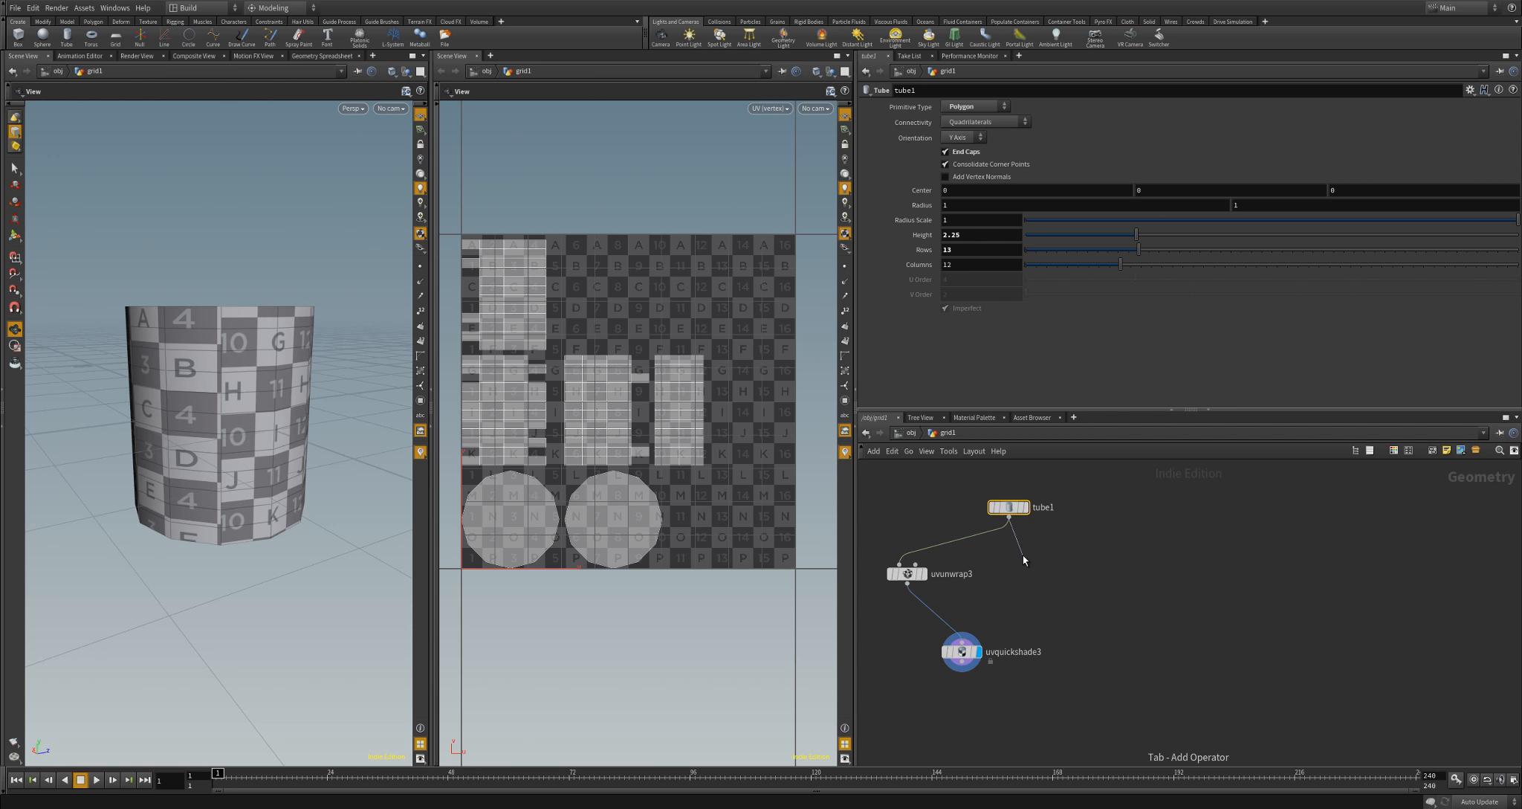
key("Tab")
type("uvtex")
key("Return")
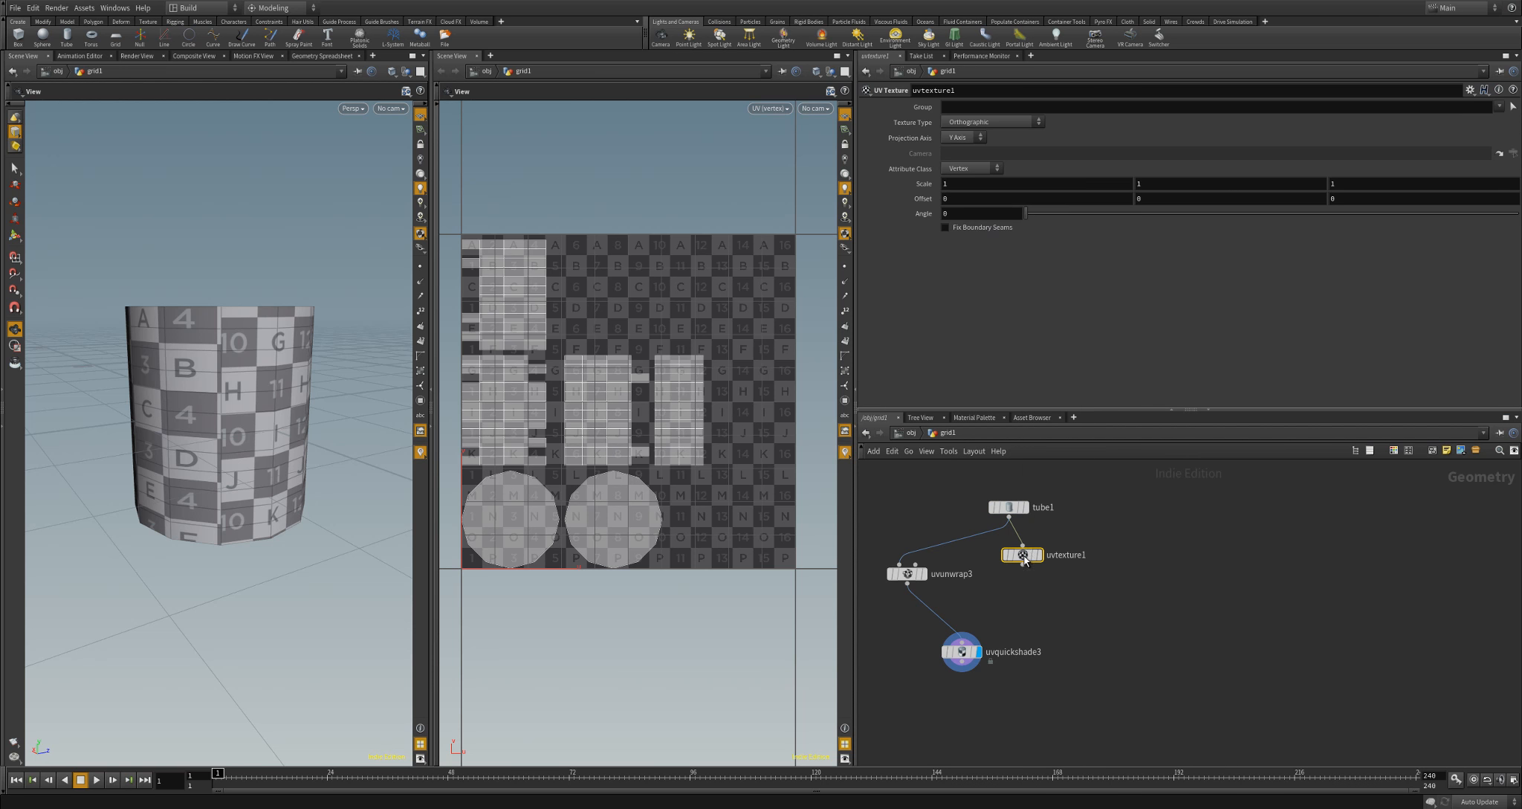
left_click(1031, 576)
left_click(1048, 552)
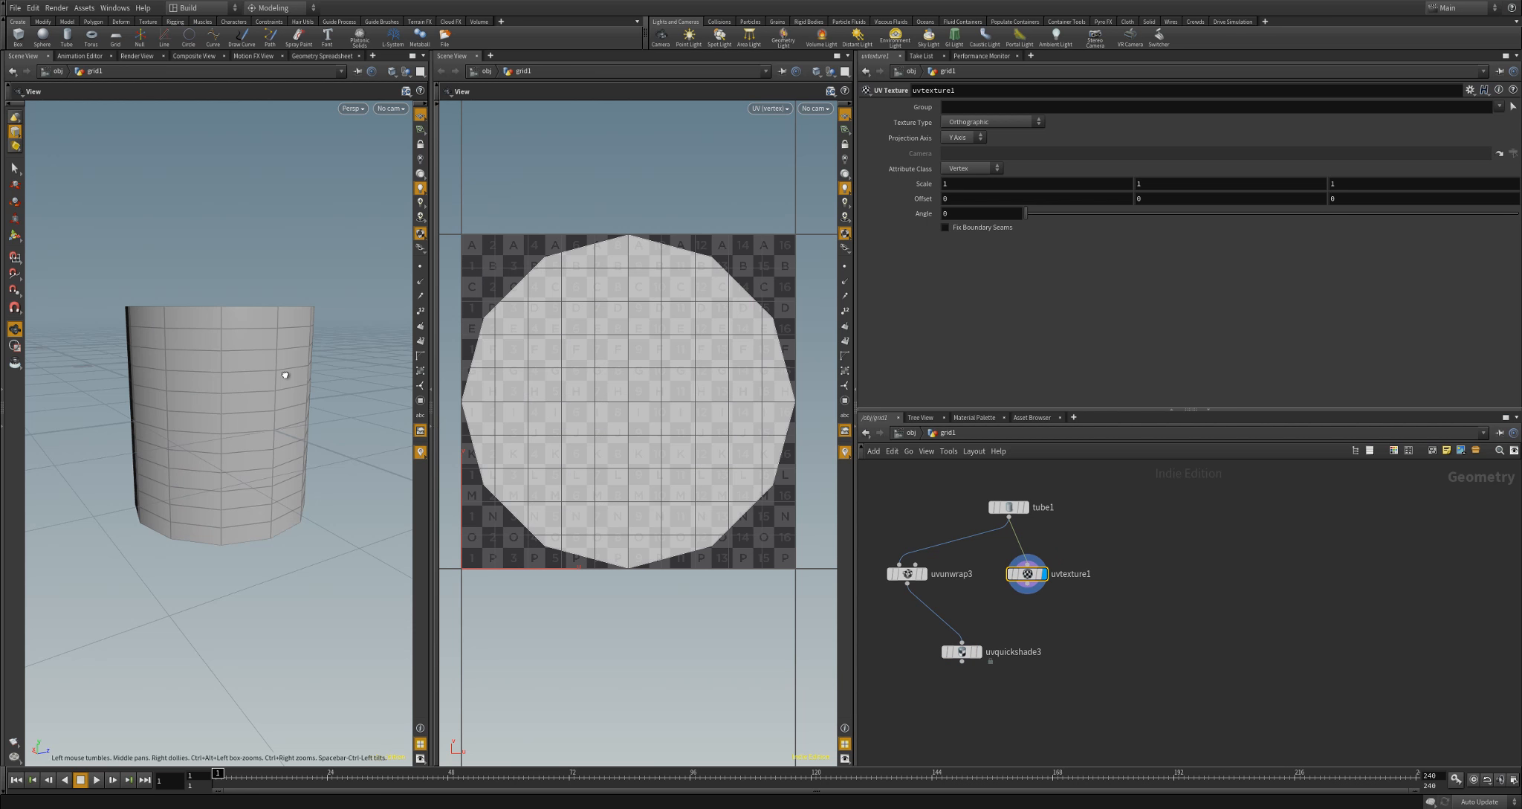
Wire uvtexture1 into uvquickshade3, display the shaded result, and inspect the orthographic projection on the tube
left_click_drag(326, 412, 297, 383)
left_click_drag(1028, 595, 961, 644)
left_click_drag(294, 475, 280, 312)
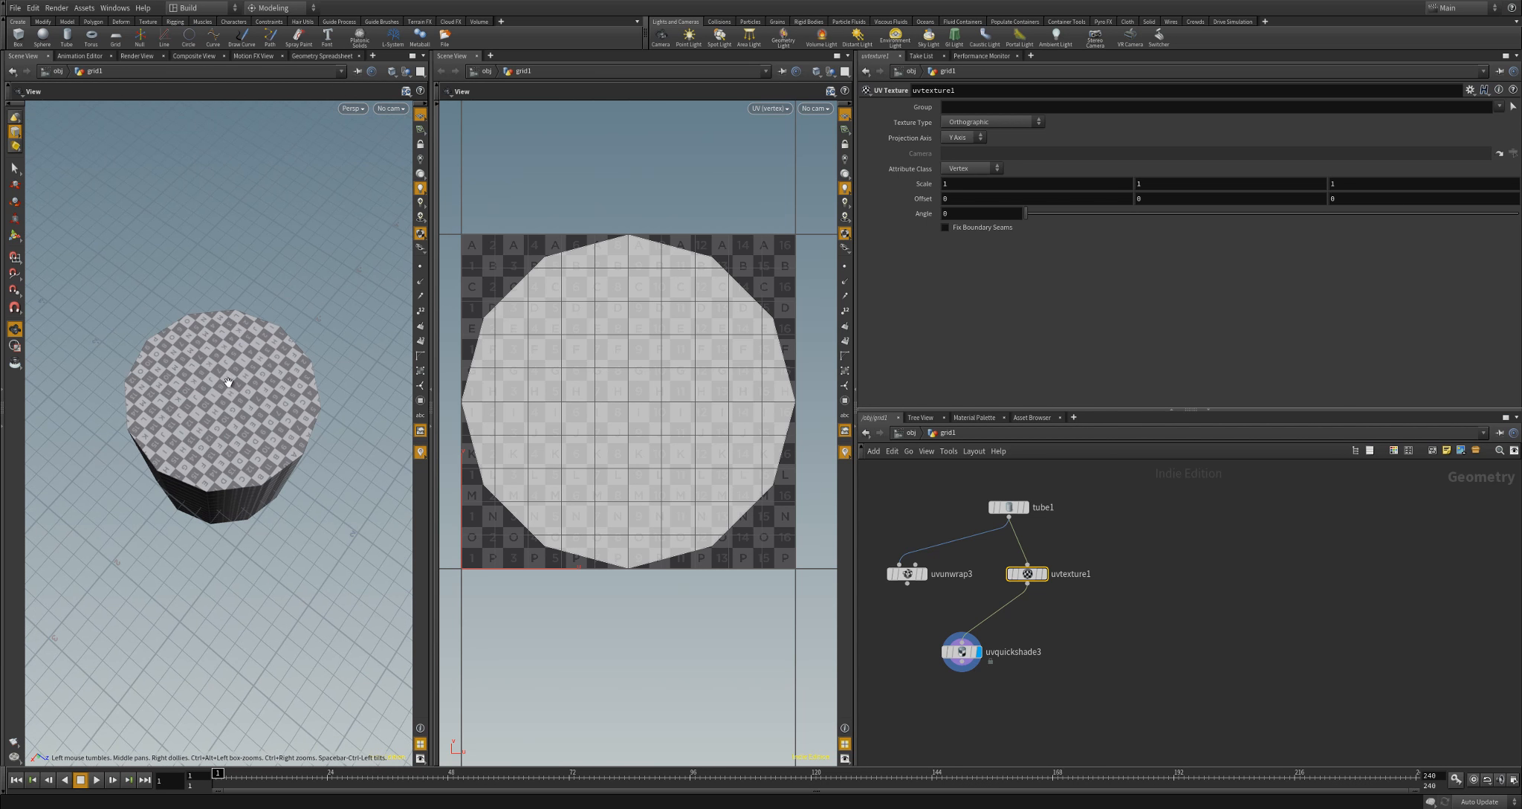
left_click_drag(290, 373, 215, 527)
scroll(295, 456, "down", 3)
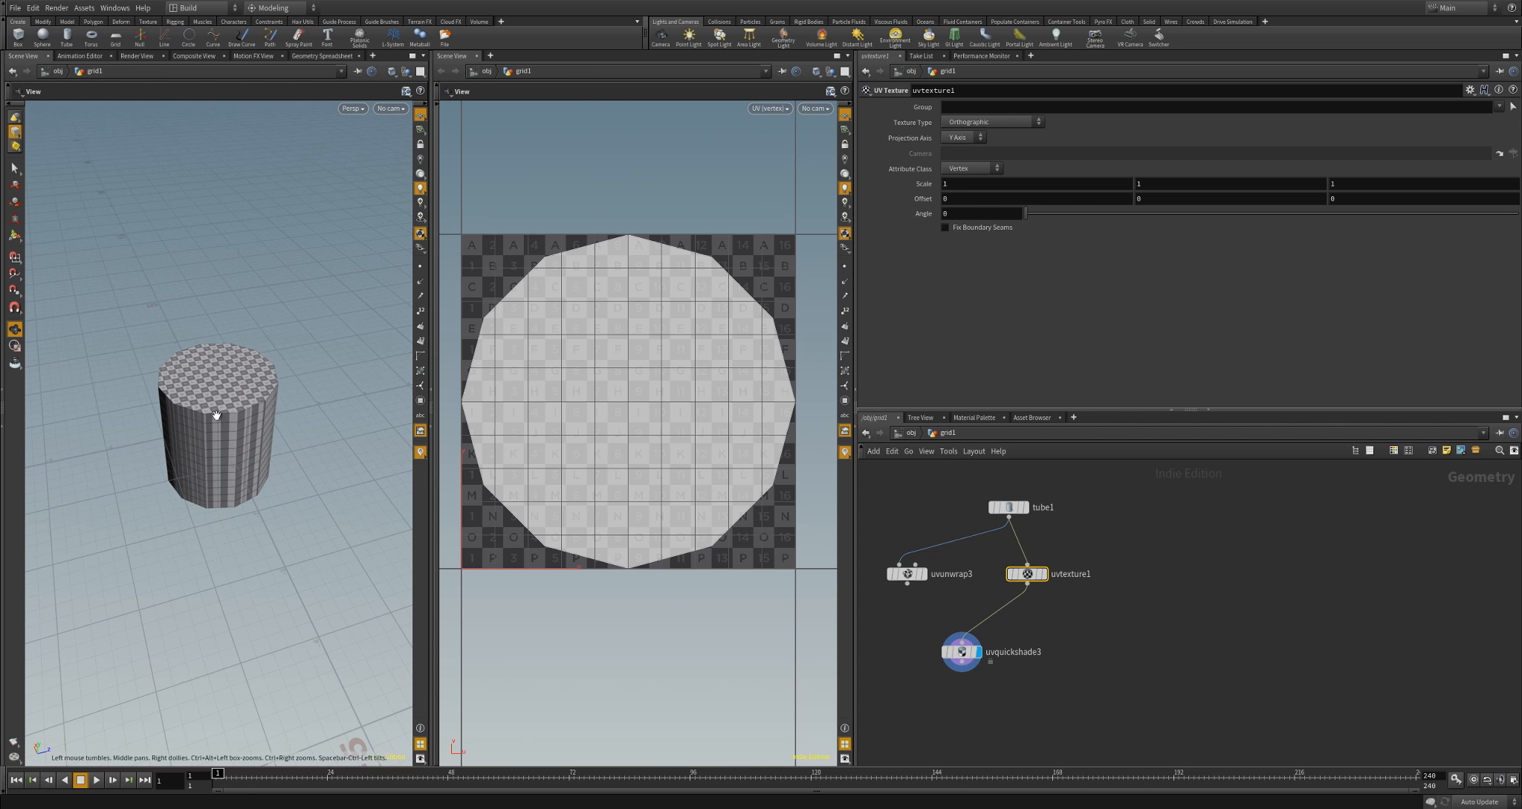
Set uvtexture1's texture type to Cylindrical
mouse_move(224, 408)
left_mouse_down()
mouse_move(223, 564)
mouse_move(211, 391)
left_mouse_up()
right_click_drag(211, 391, 299, 431)
left_click_drag(298, 432, 223, 445)
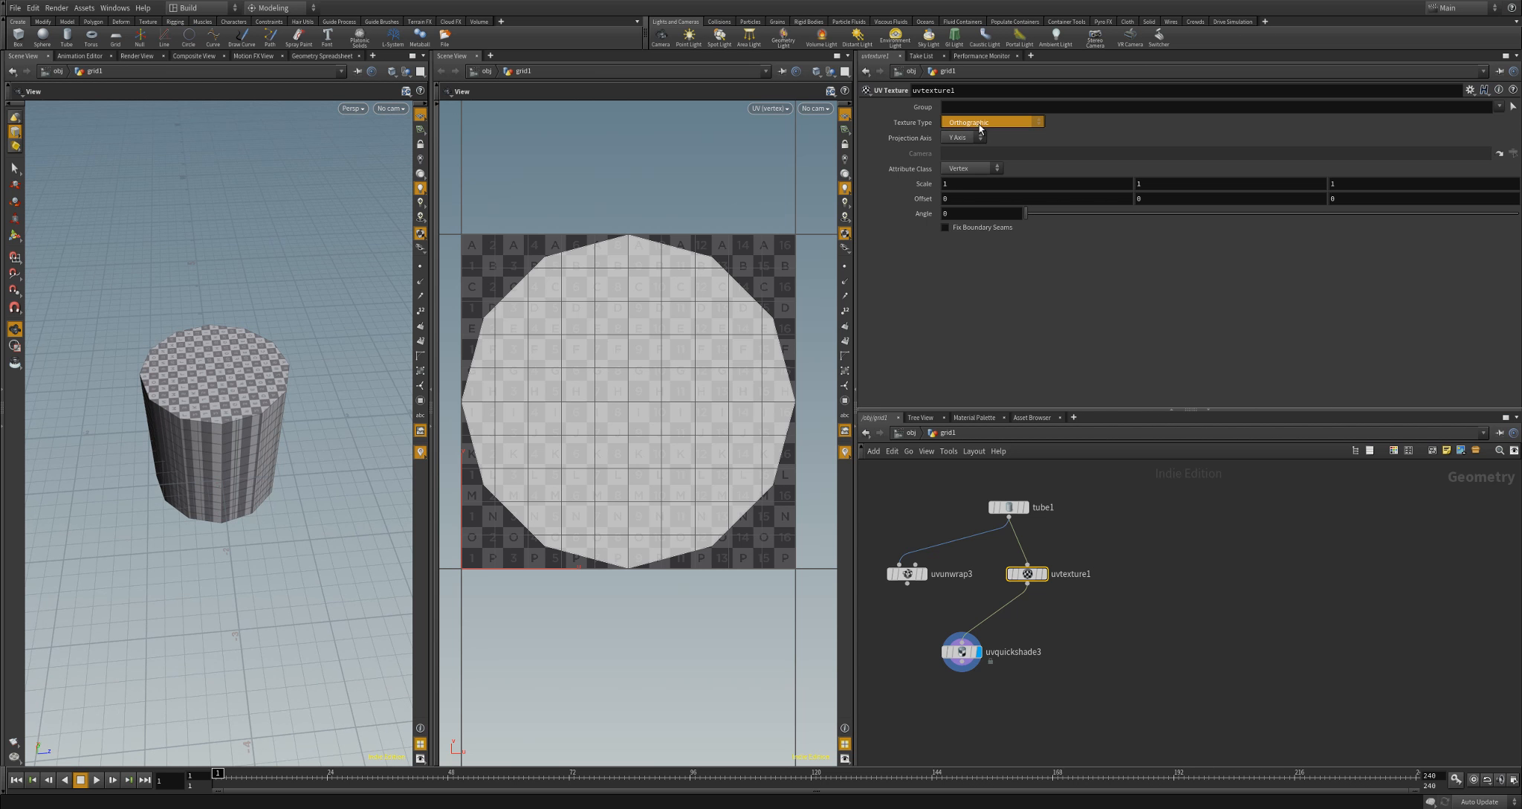
left_click(980, 128)
left_click(973, 158)
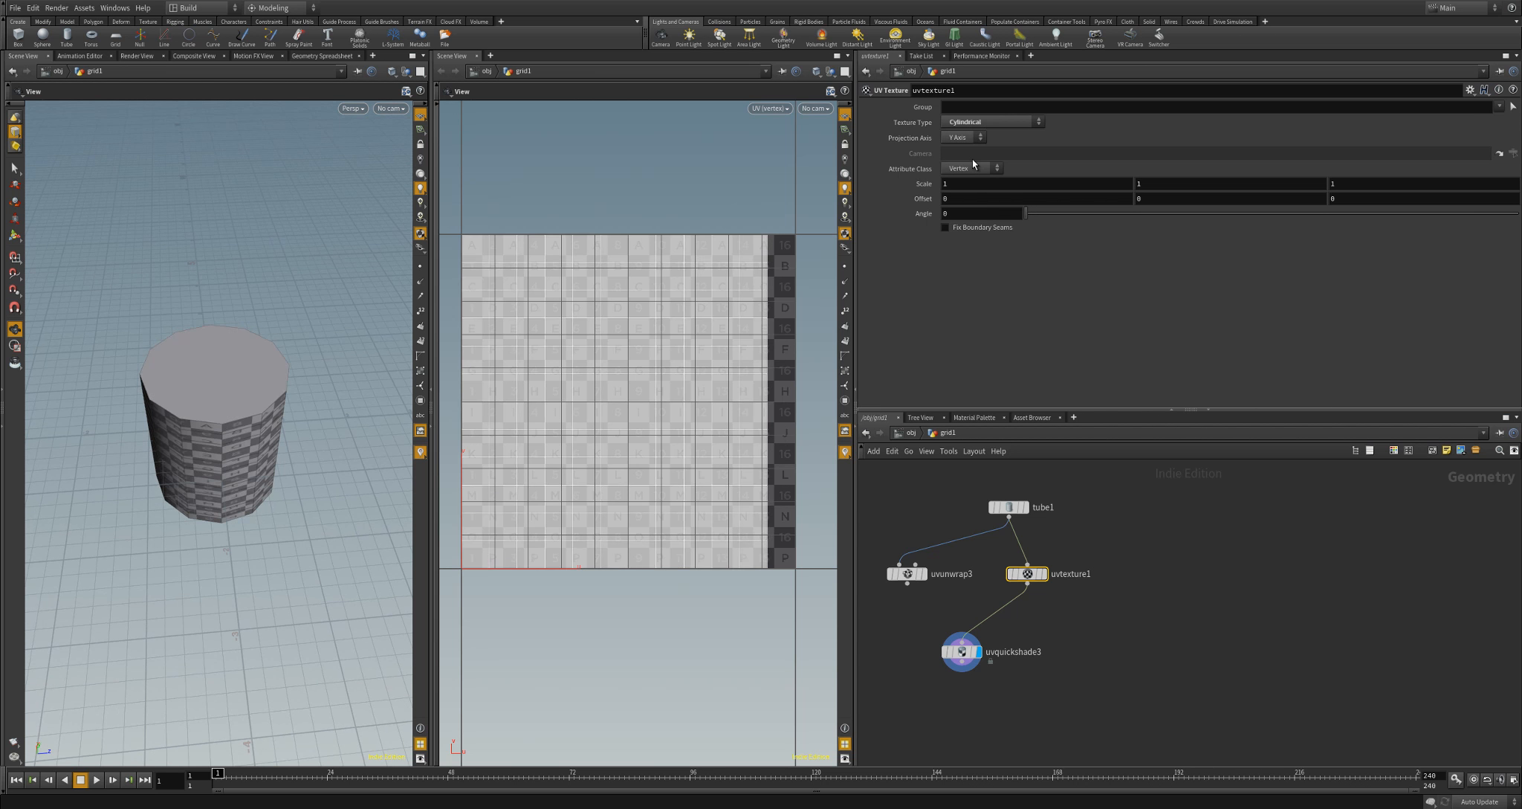
Inspect the cylindrical projection around the tube and enable UV Overlap display in the UV view
right_click_drag(300, 409, 338, 439)
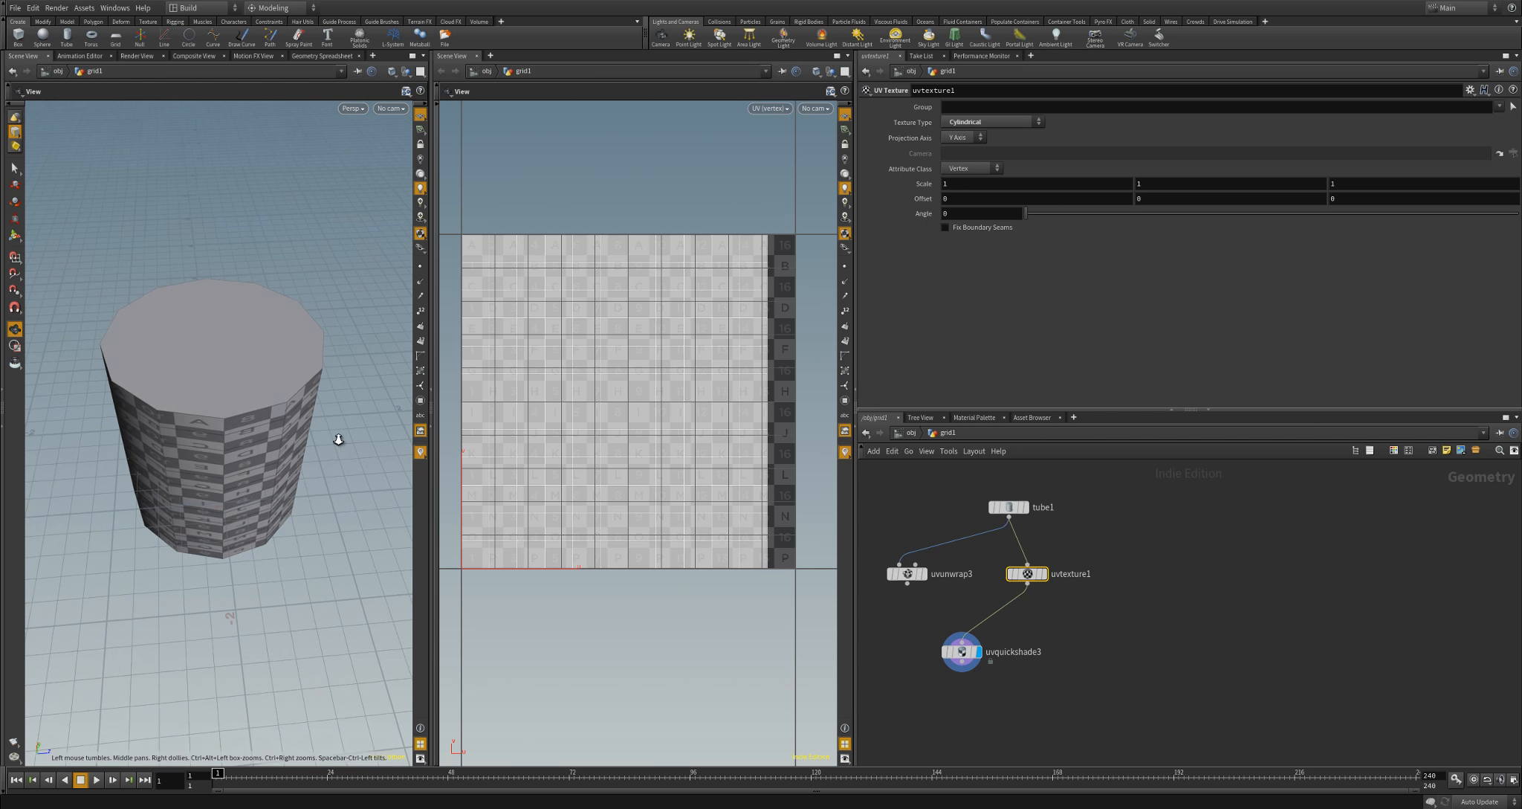
left_click_drag(338, 439, 453, 440)
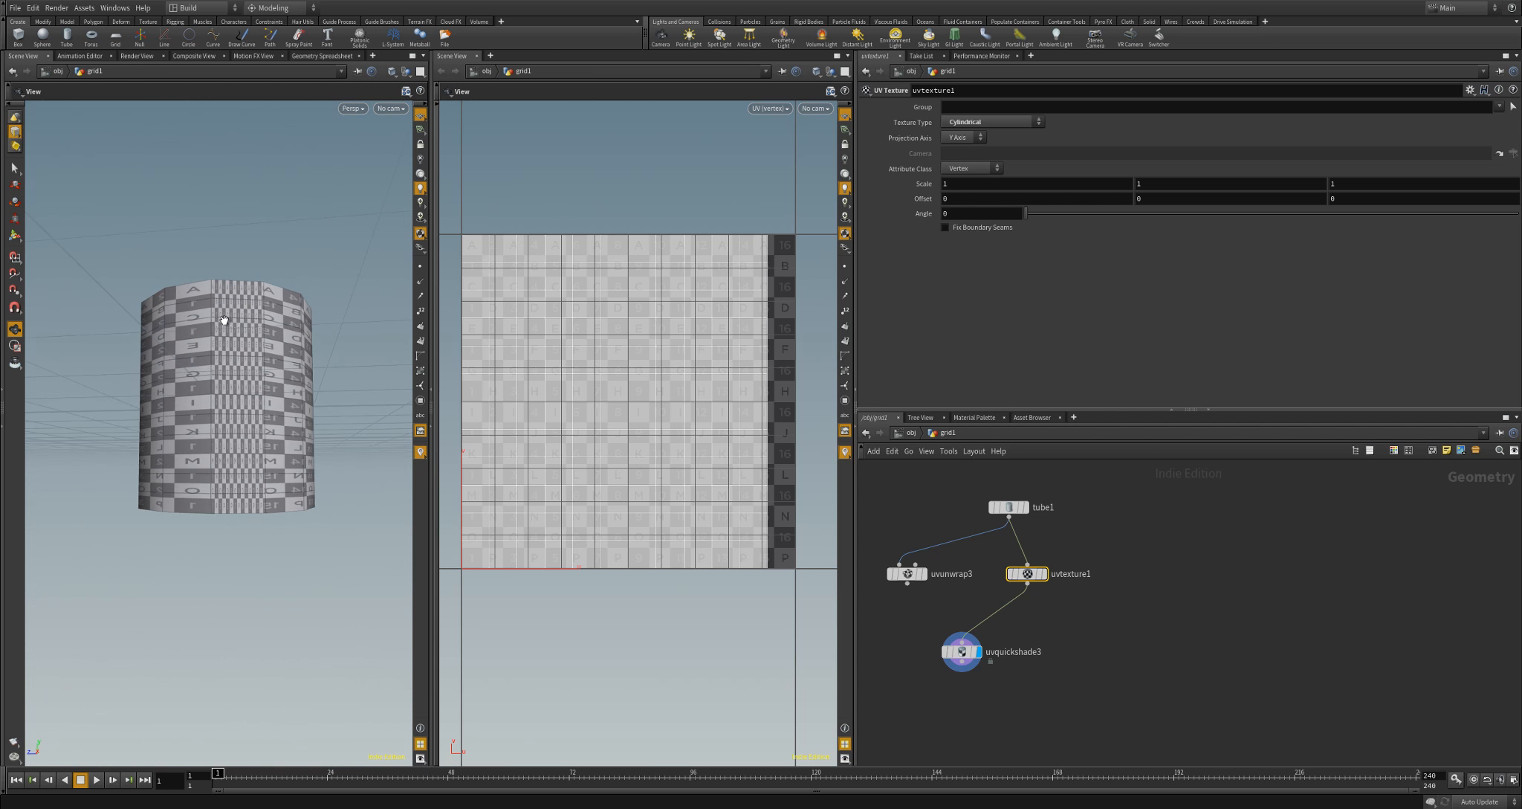
key("d")
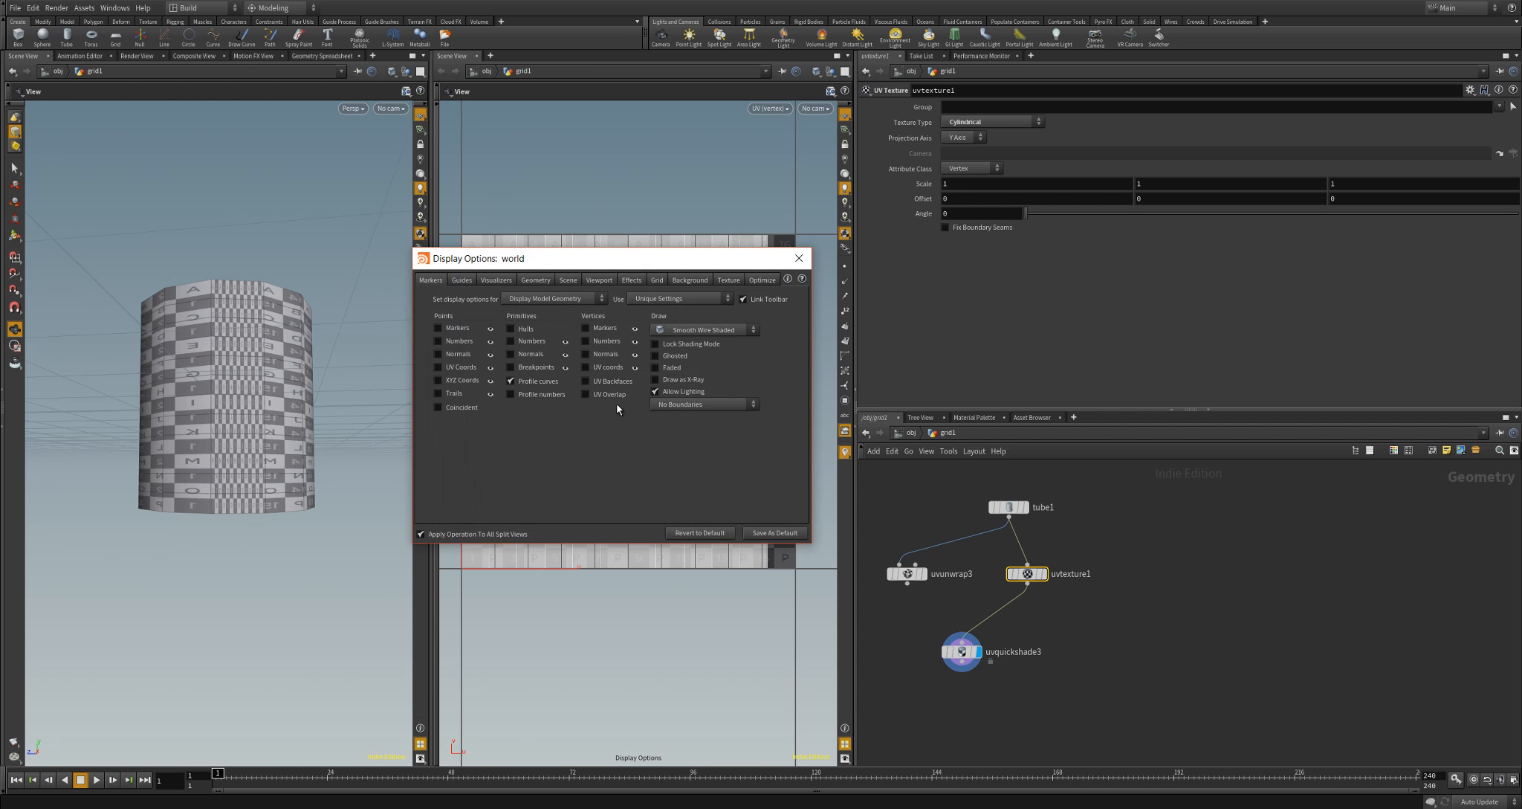
left_click(799, 259)
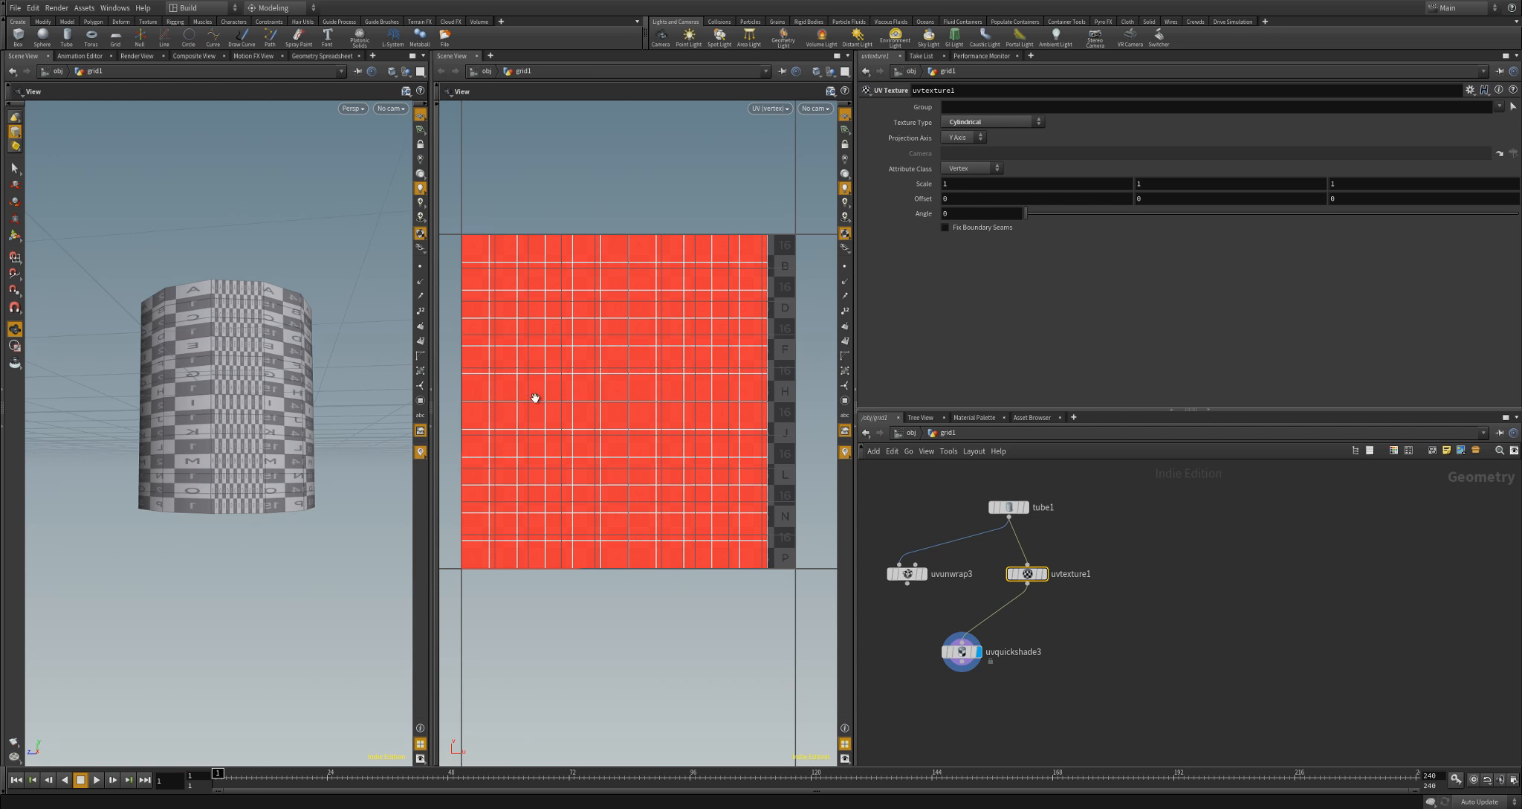
Show point numbers in both the UV view and the 3D view and compare the numbering along the tube's distorted seam
left_click(845, 312)
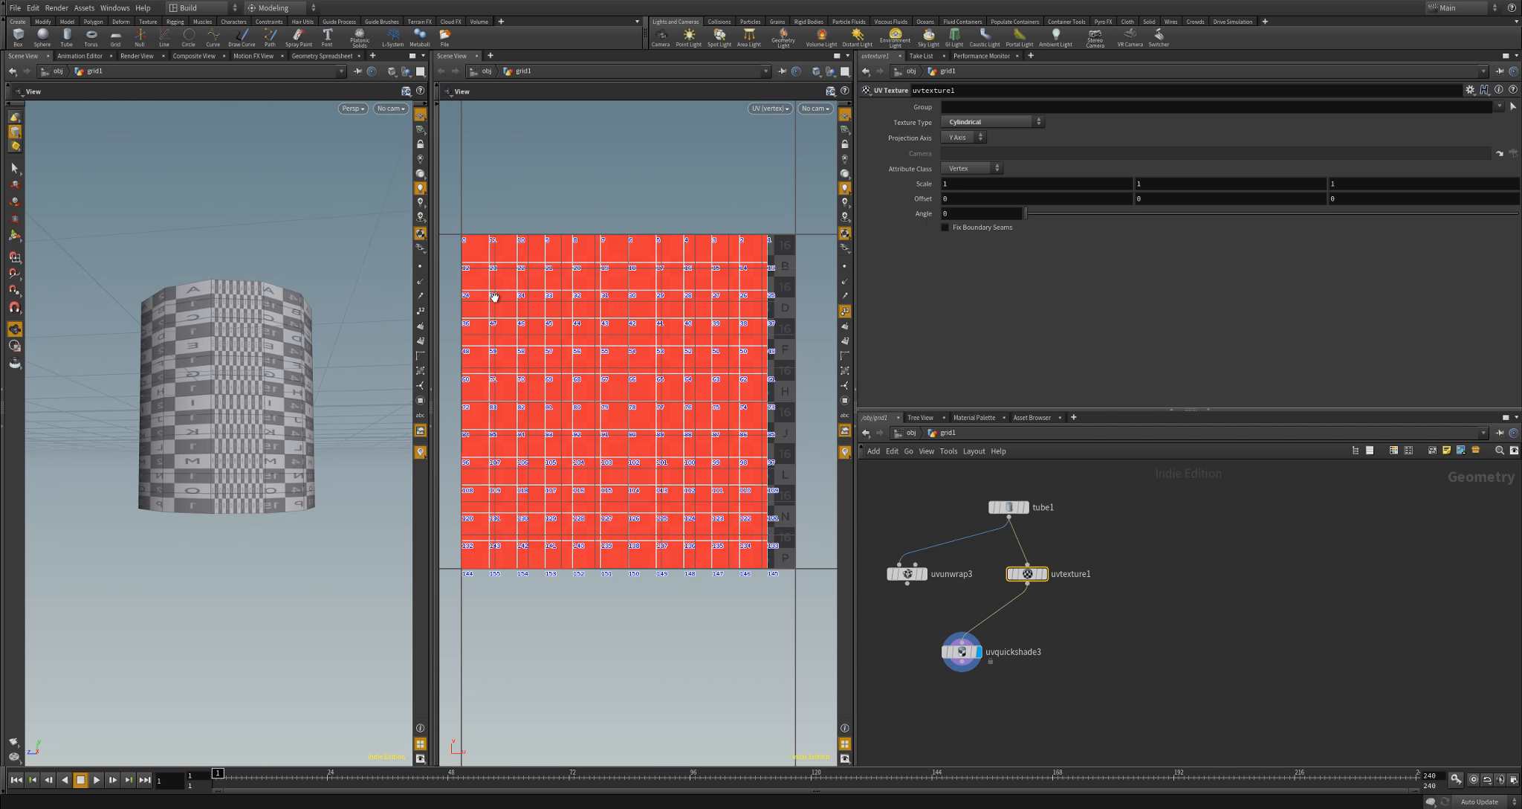
left_click_drag(231, 381, 237, 407)
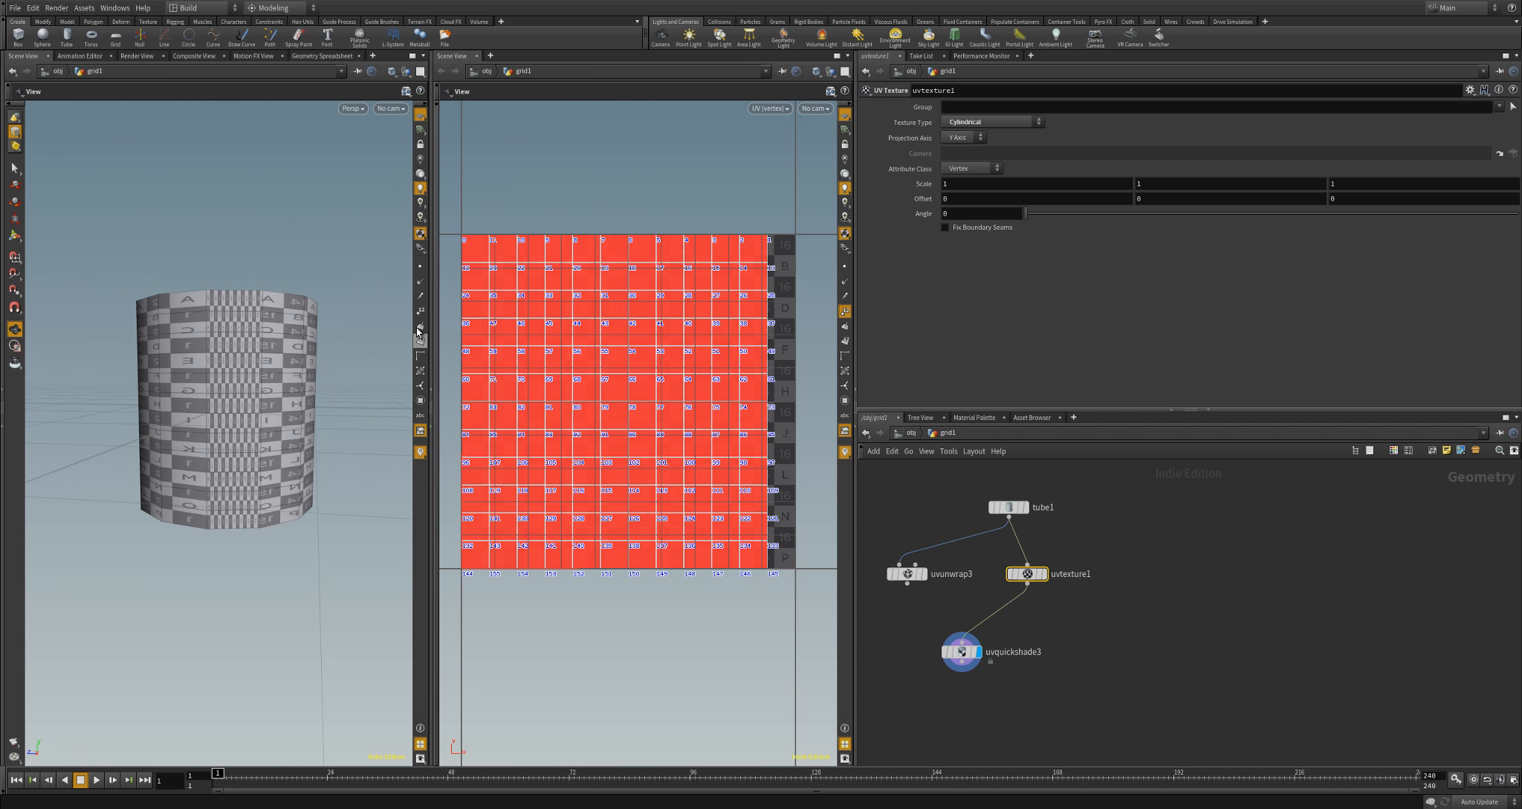
left_click(421, 340)
scroll(370, 341, "up", 3)
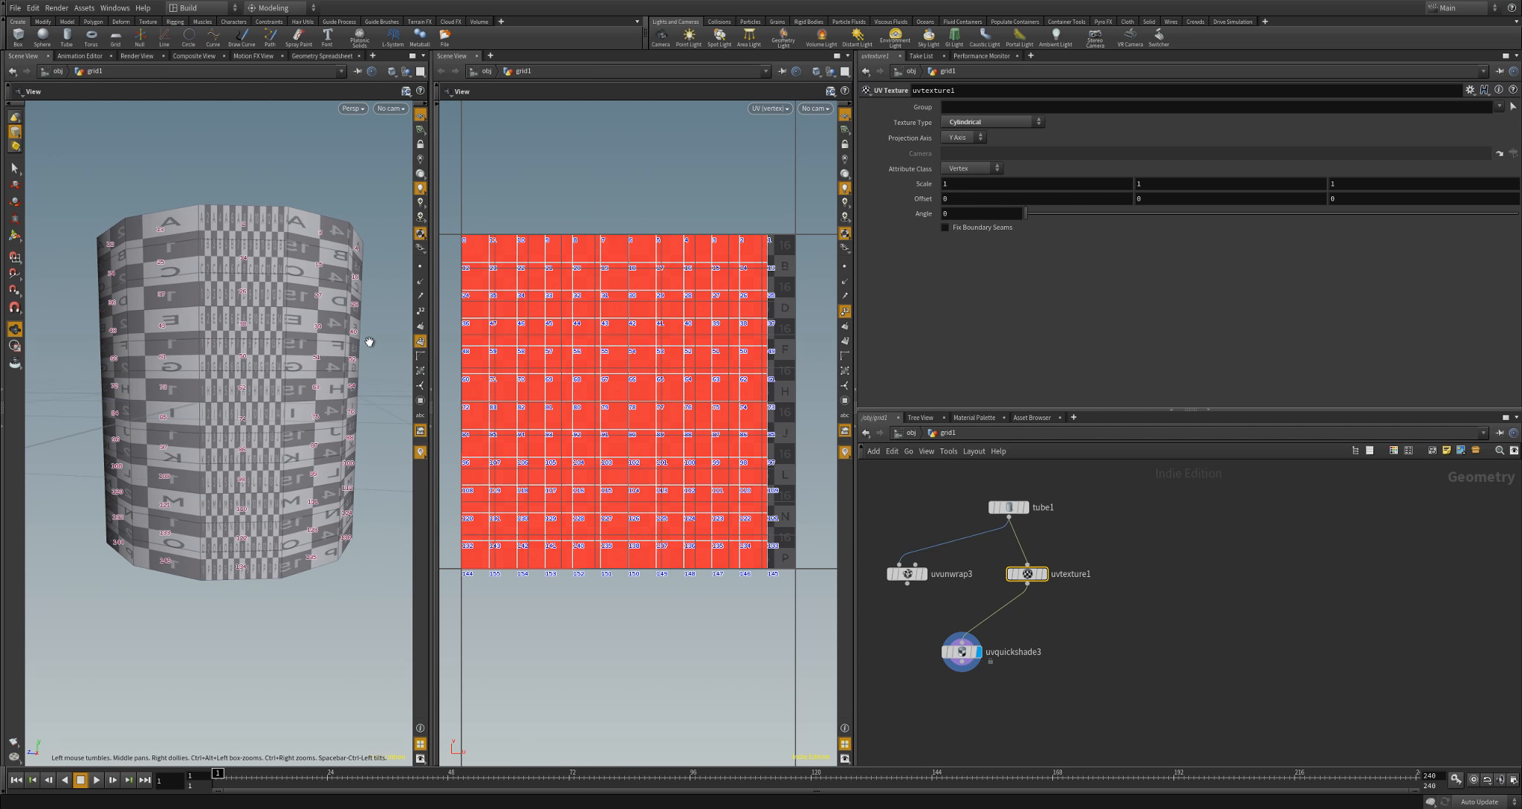
left_click_drag(337, 365, 400, 362)
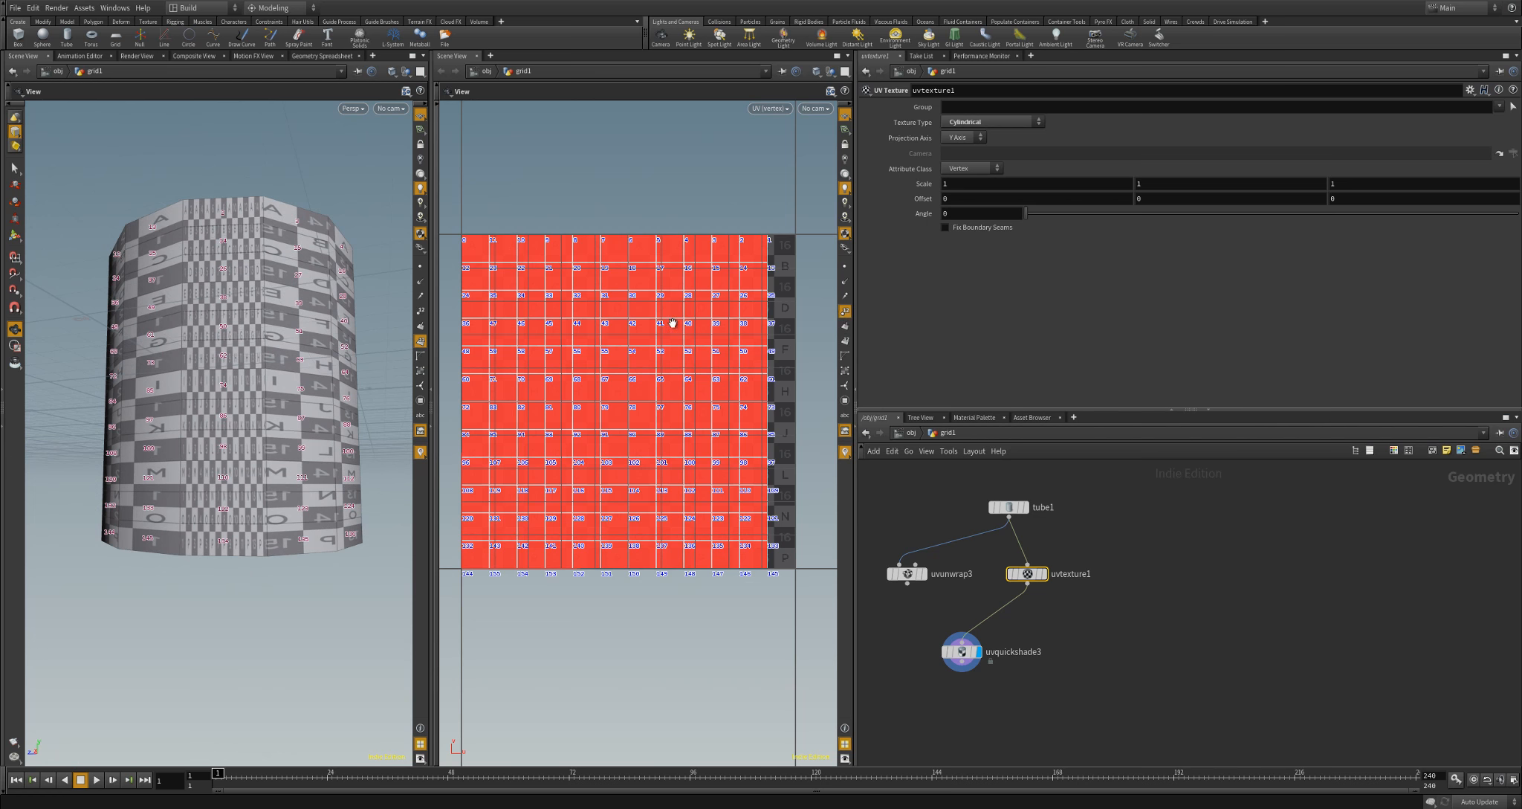
left_click_drag(267, 350, 294, 374)
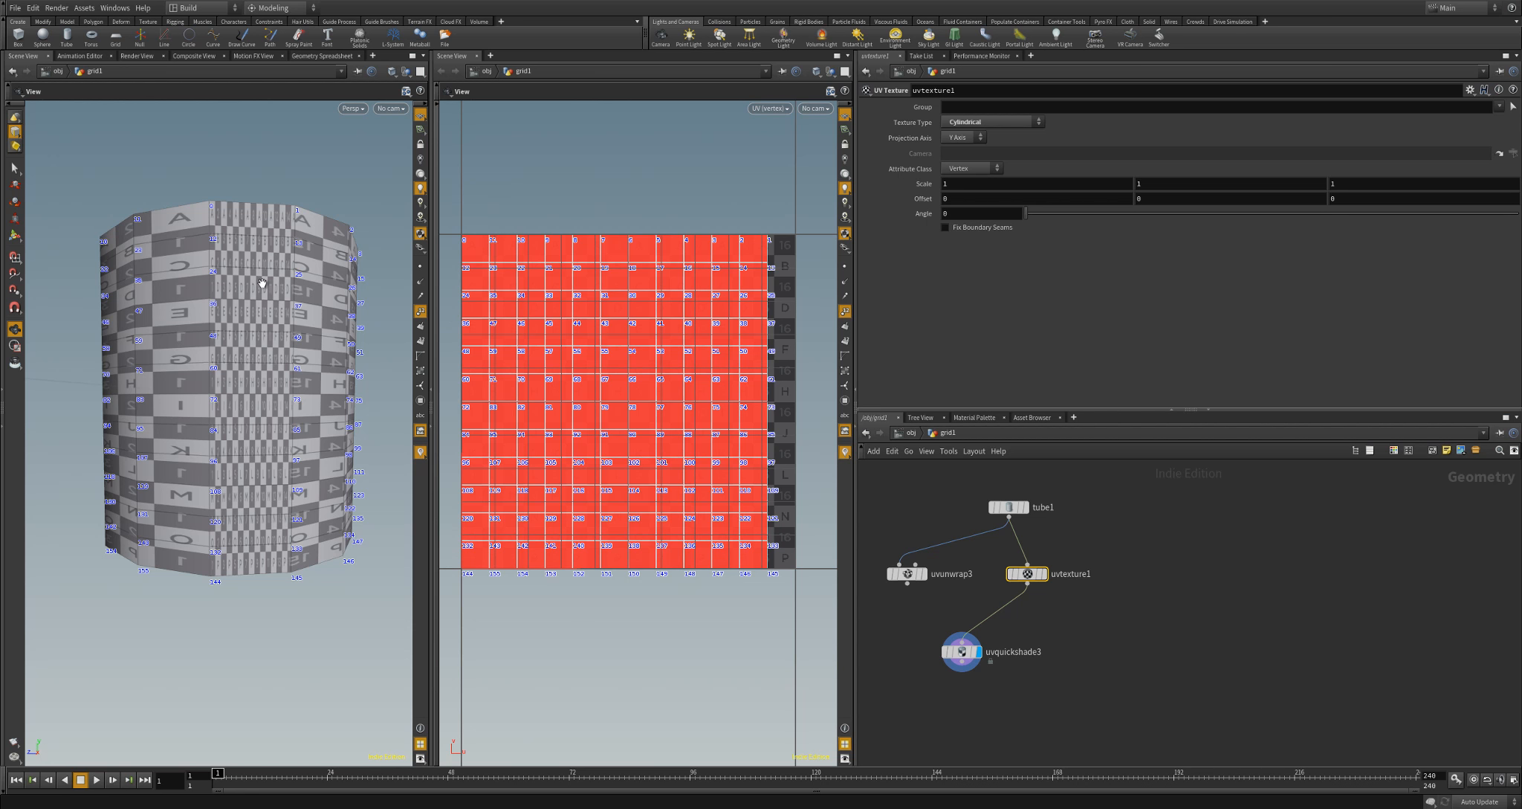
left_click_drag(262, 282, 254, 284)
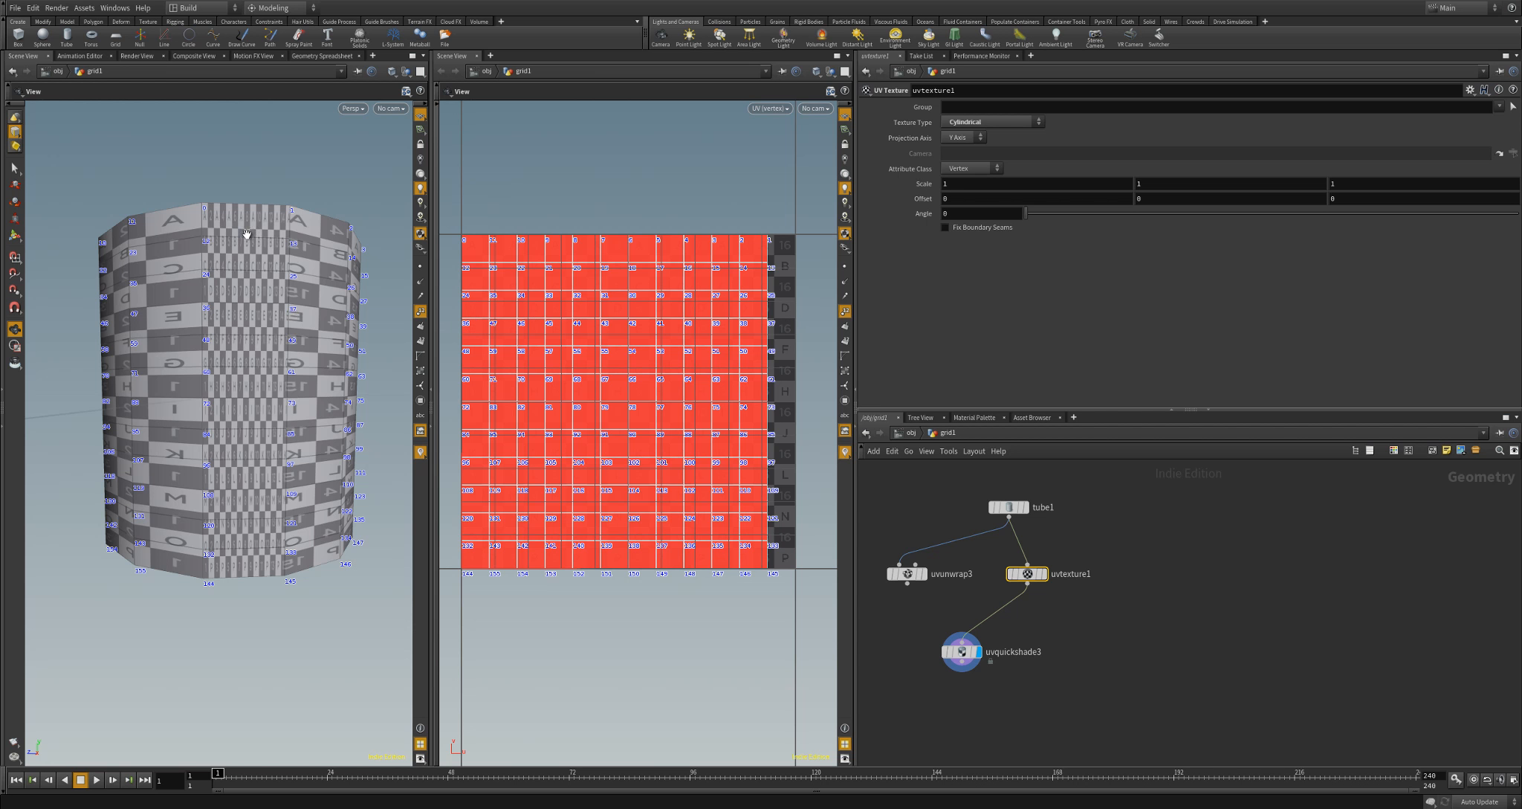
Turn off UV Overlap display and examine the first and last point columns along the edges of the UV layout
scroll(594, 306, "up", 3)
middle_click_drag(591, 303, 493, 343)
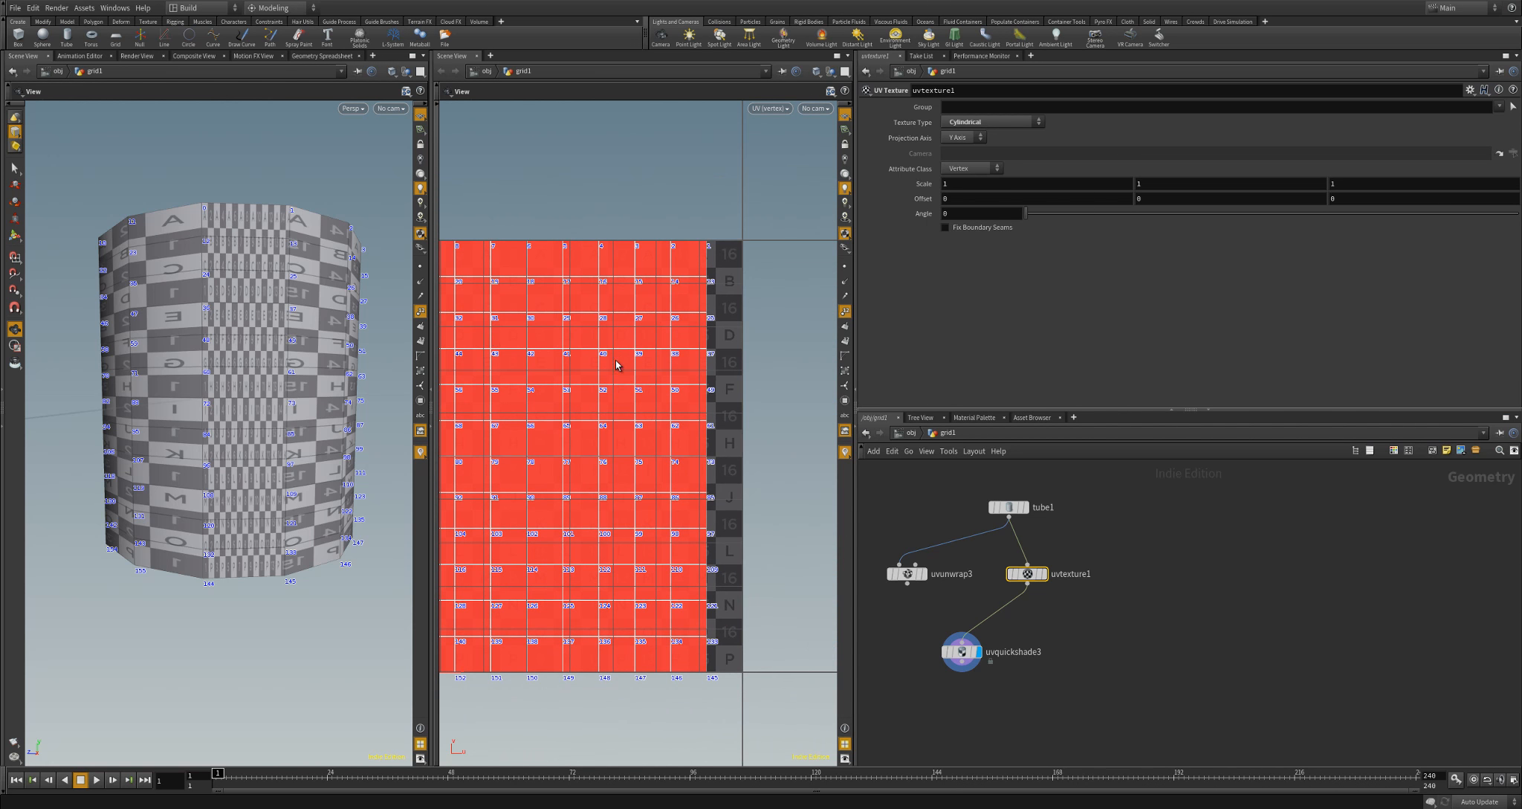
key("d")
left_click(799, 258)
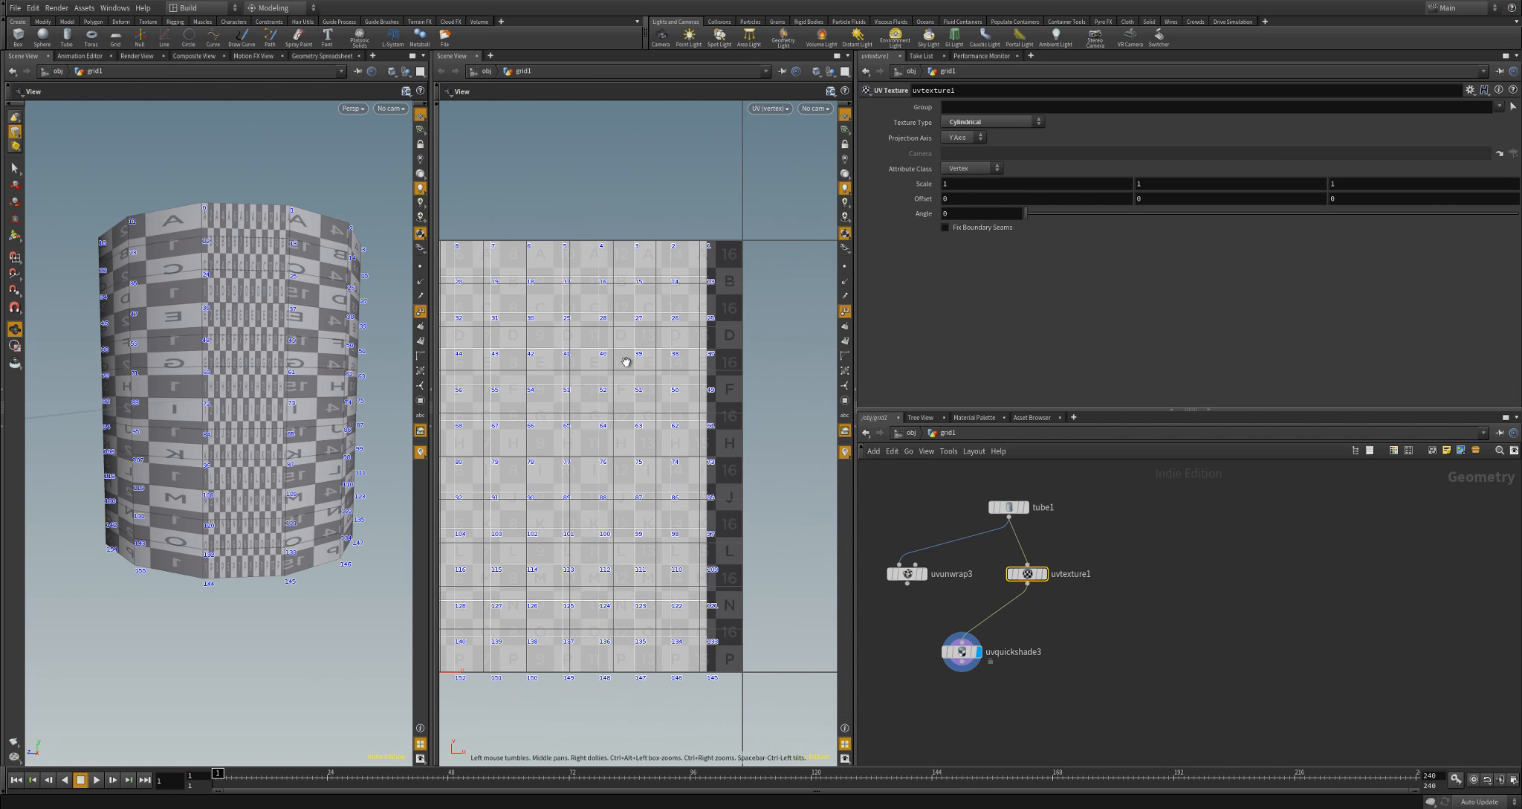
middle_click_drag(596, 356, 770, 369)
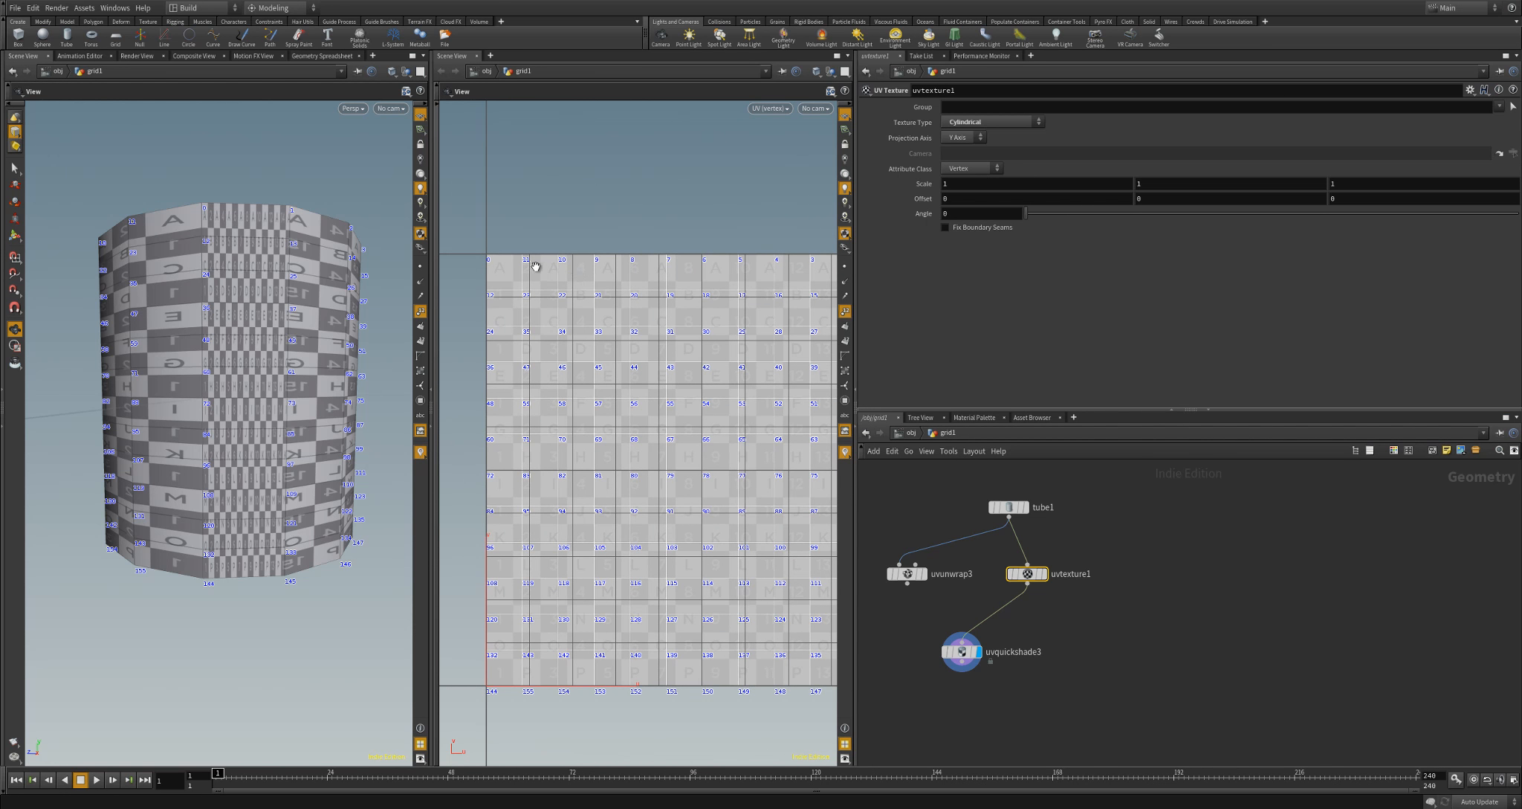
middle_click_drag(741, 302, 523, 355)
scroll(630, 332, "up", 5)
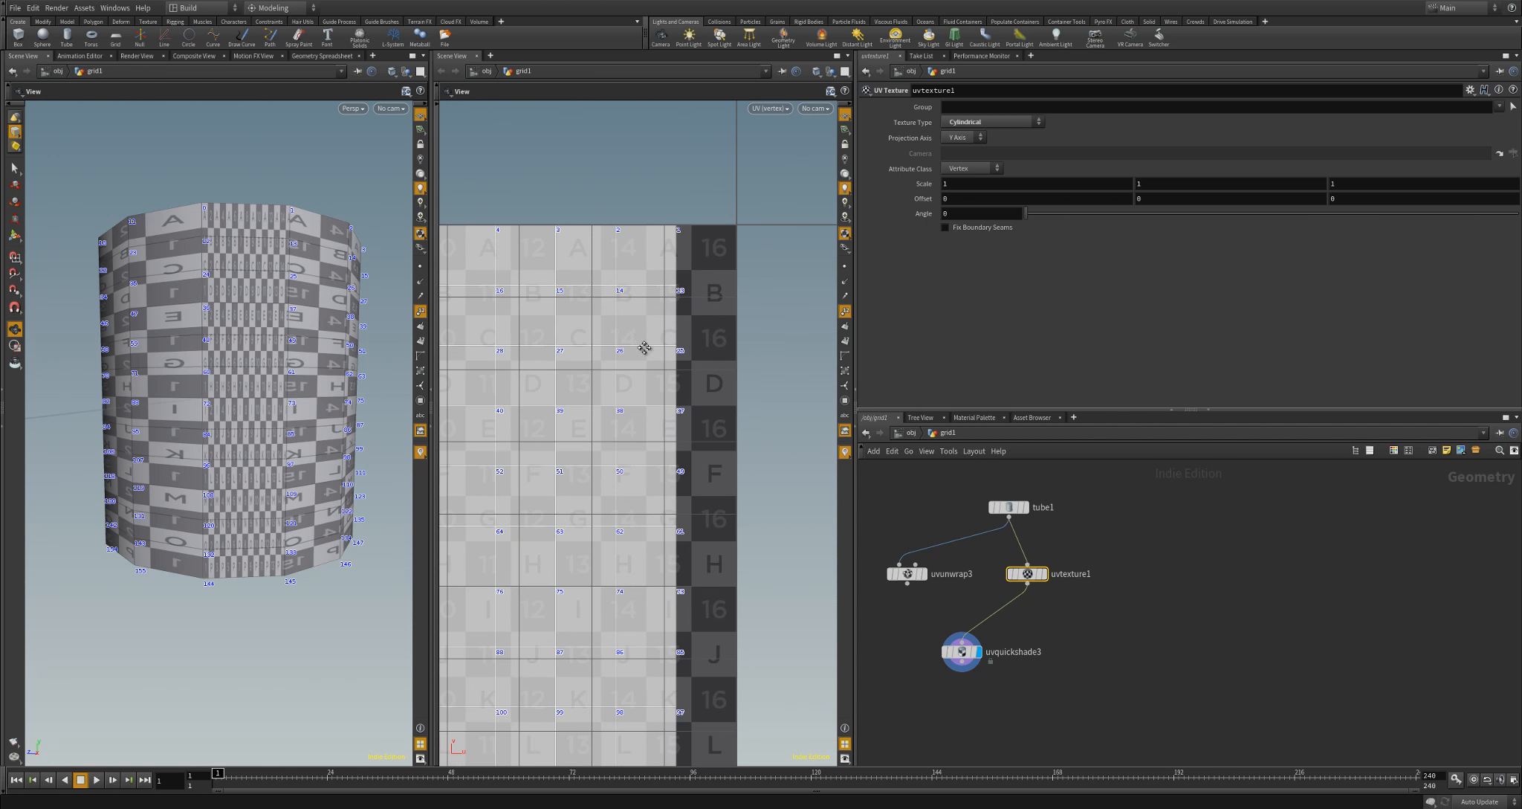
middle_click_drag(646, 348, 638, 376)
scroll(669, 405, "down", 5)
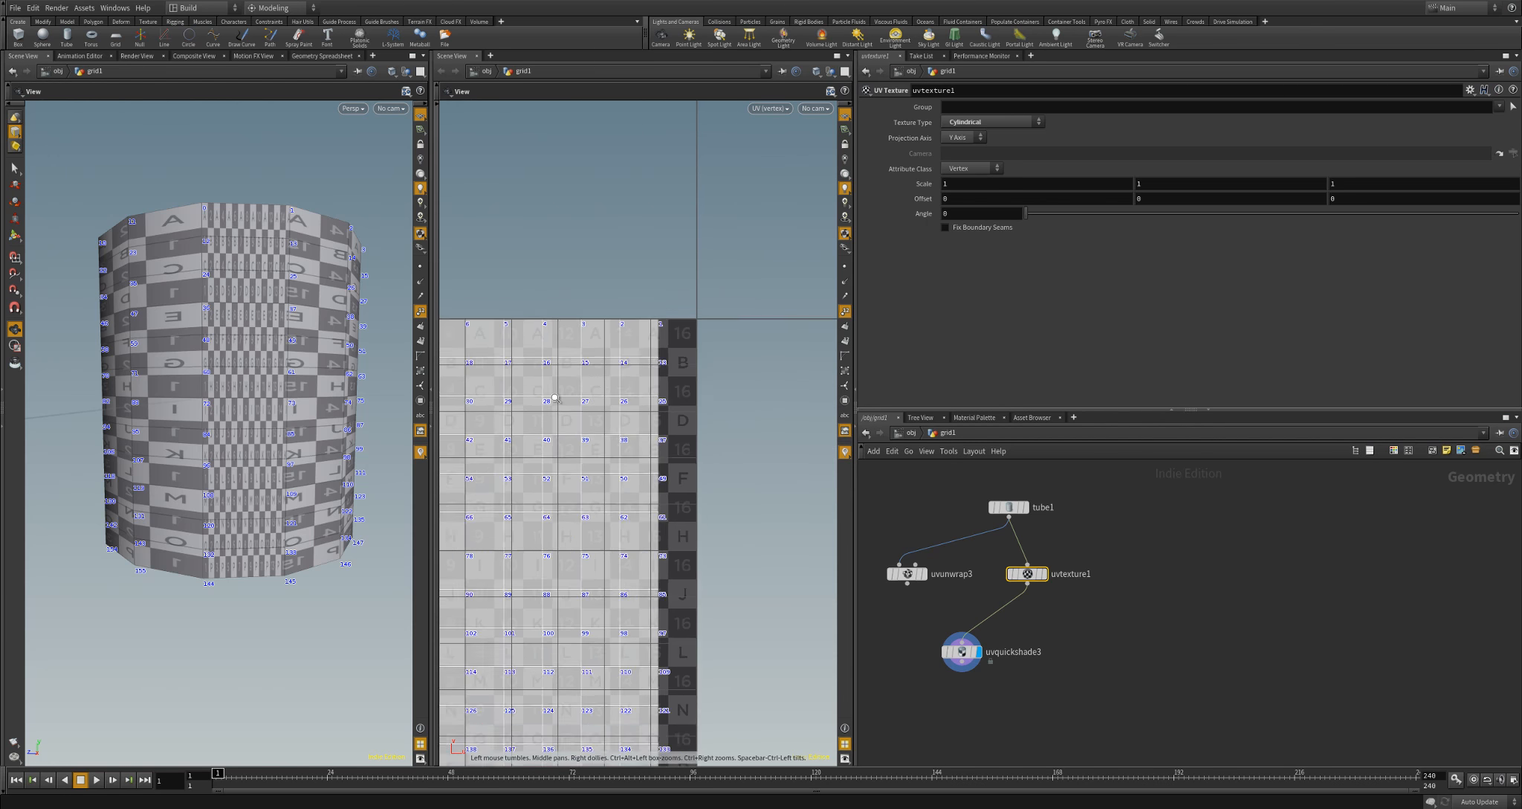
middle_click_drag(553, 429, 647, 327)
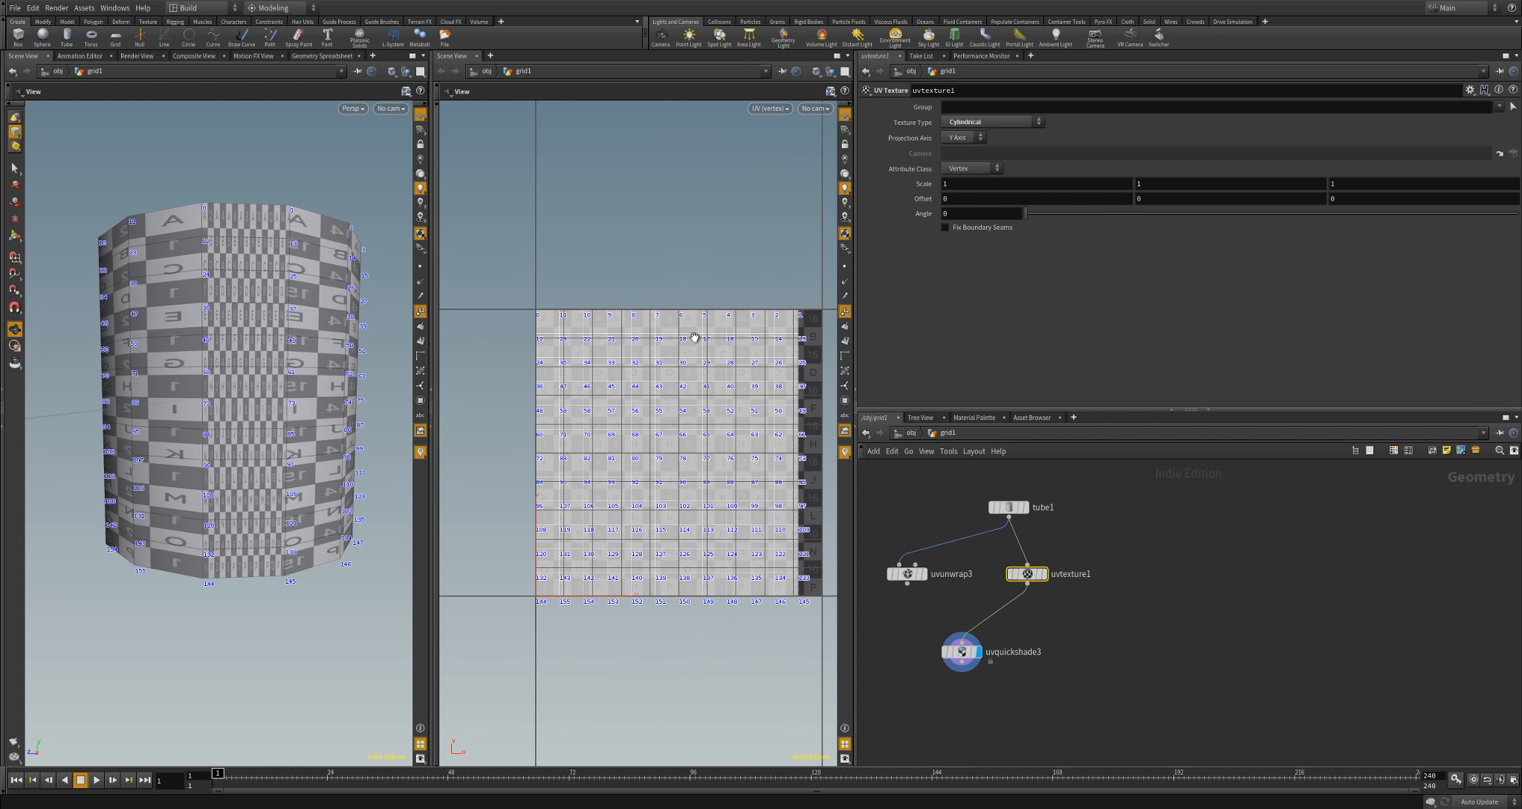
middle_click_drag(735, 369, 679, 333)
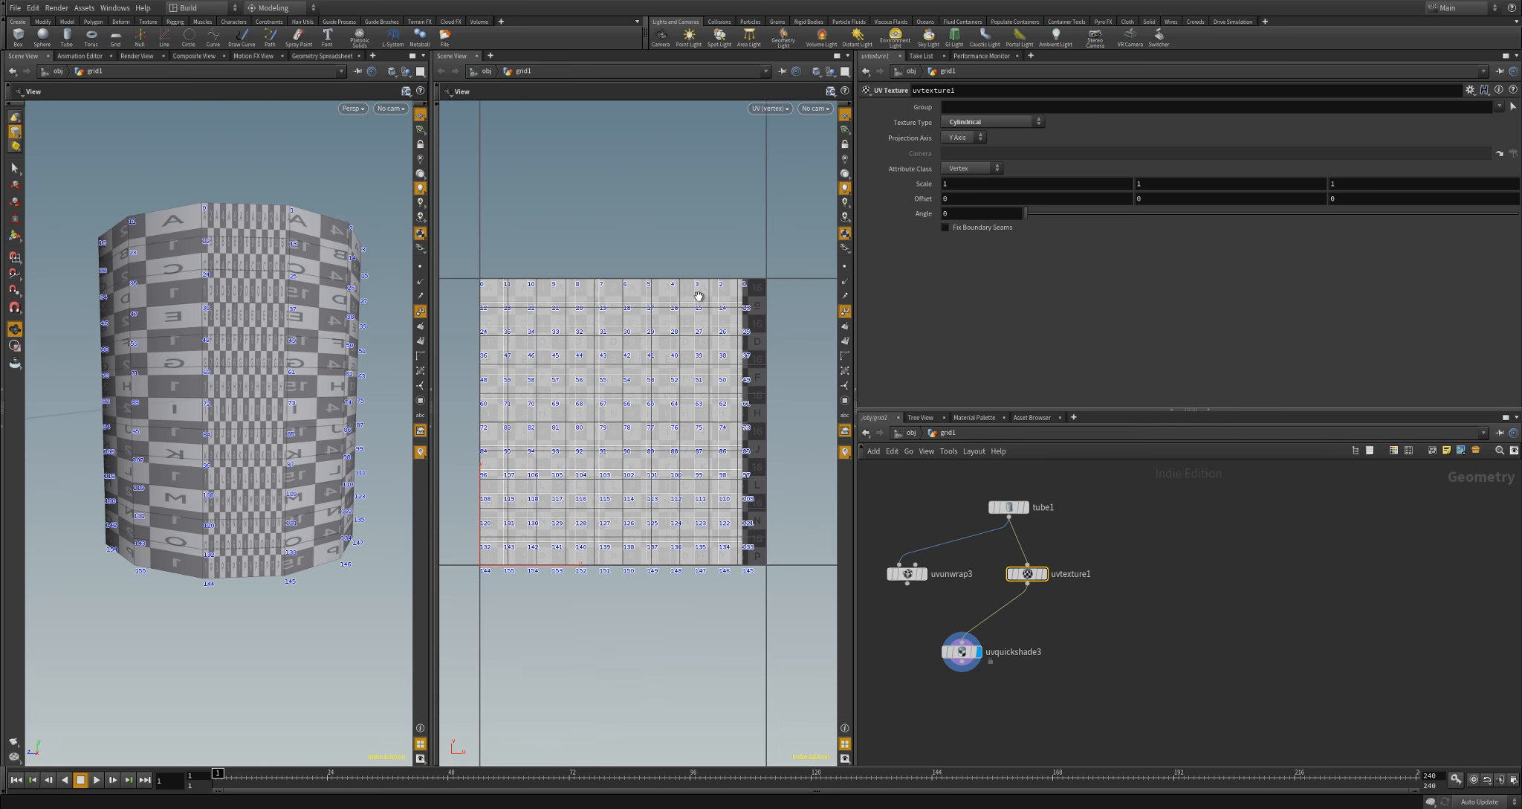
Turn UV Overlap display back on and hide the point numbers in the UV view
key("d")
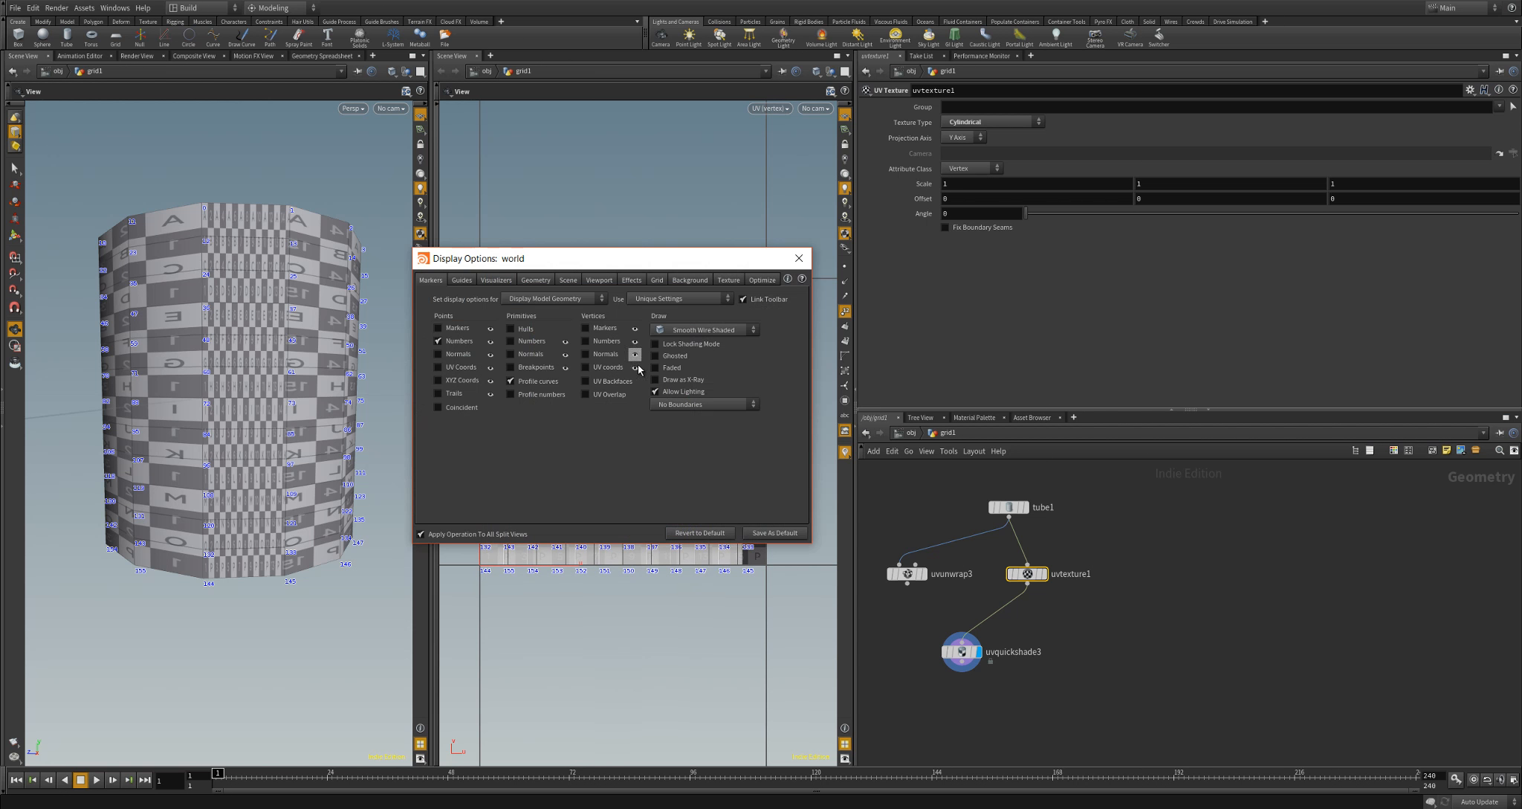
left_click(610, 394)
left_click(798, 257)
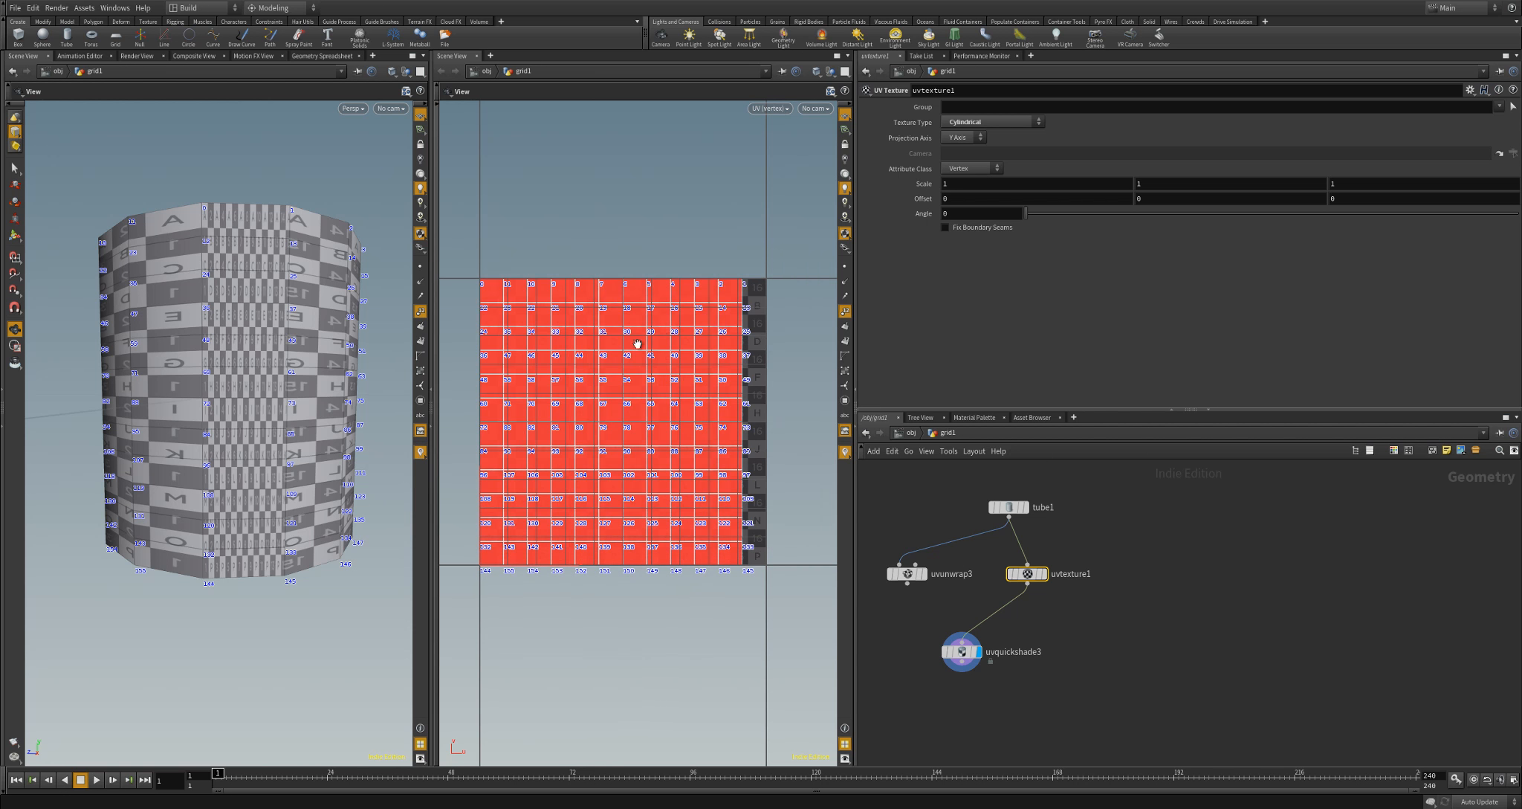
middle_click_drag(644, 363, 646, 347)
left_click(844, 313)
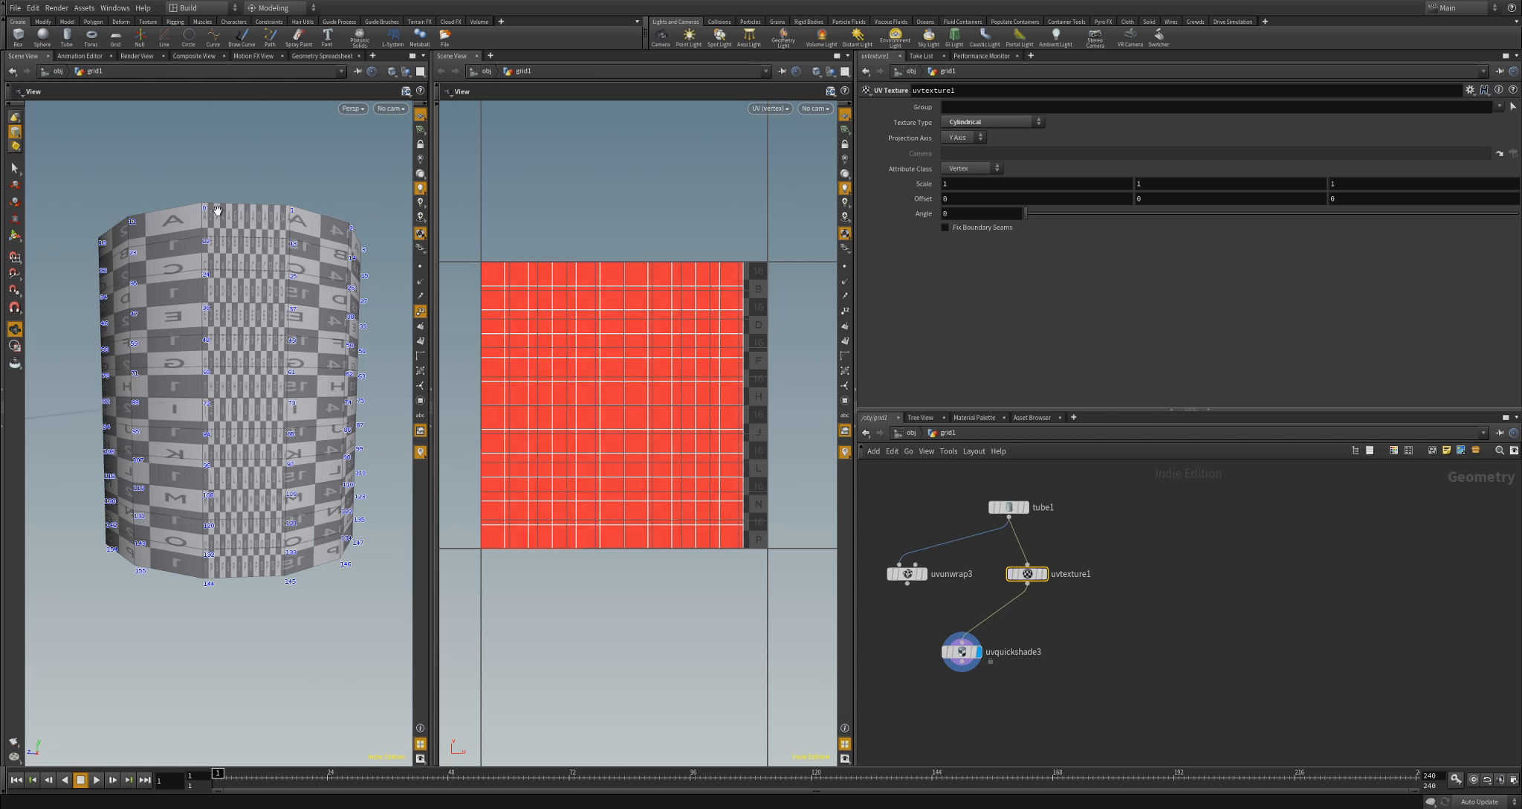
Enable Fix Boundary Seams on uvtexture1 and inspect the texture around the tube
left_click(944, 226)
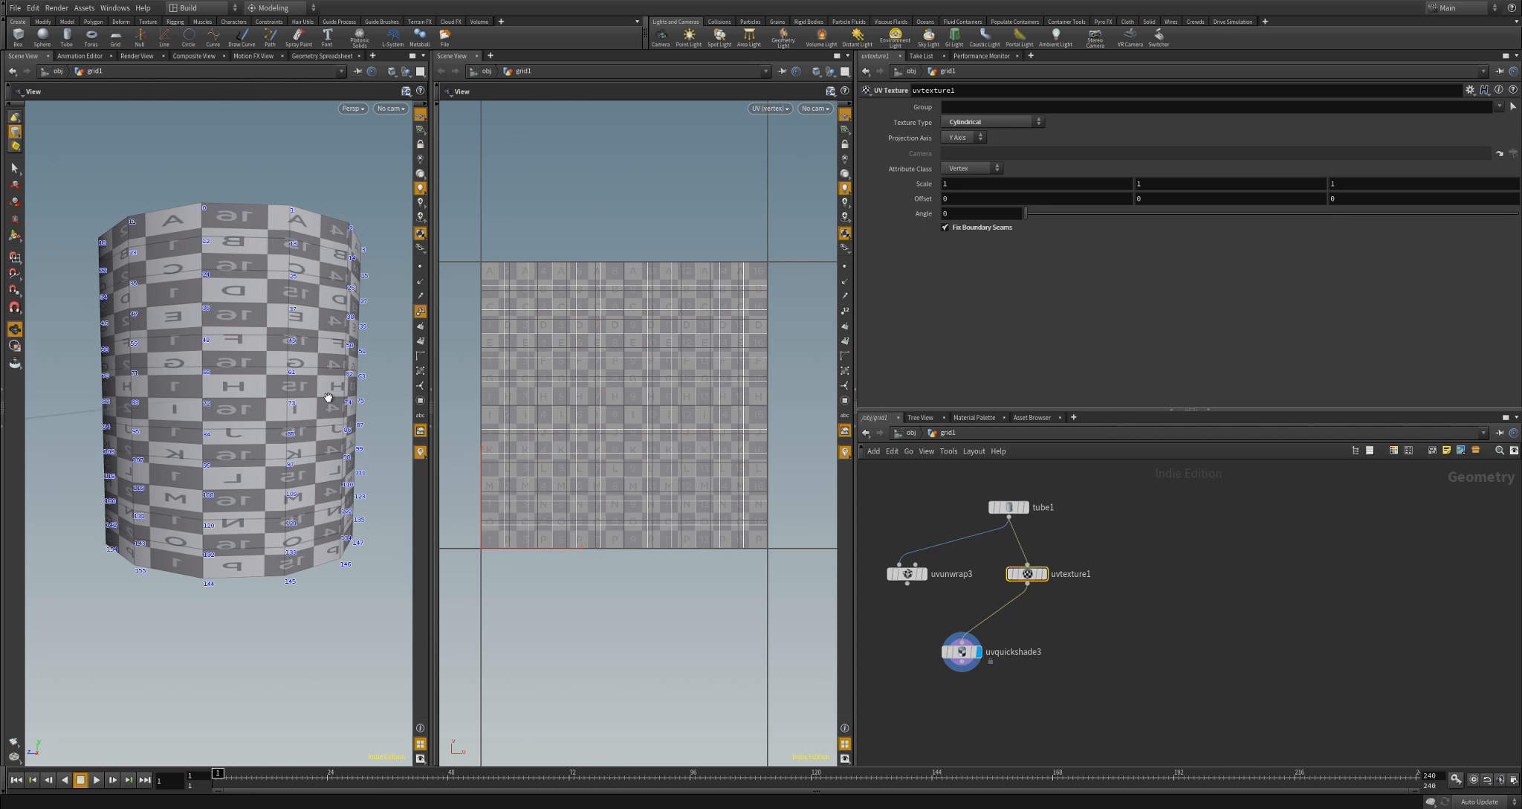
left_click_drag(230, 357, 320, 417)
Set tube1 to 10 rows and 15 columns and inspect the cylindrical texture from several sides
left_click(1009, 507)
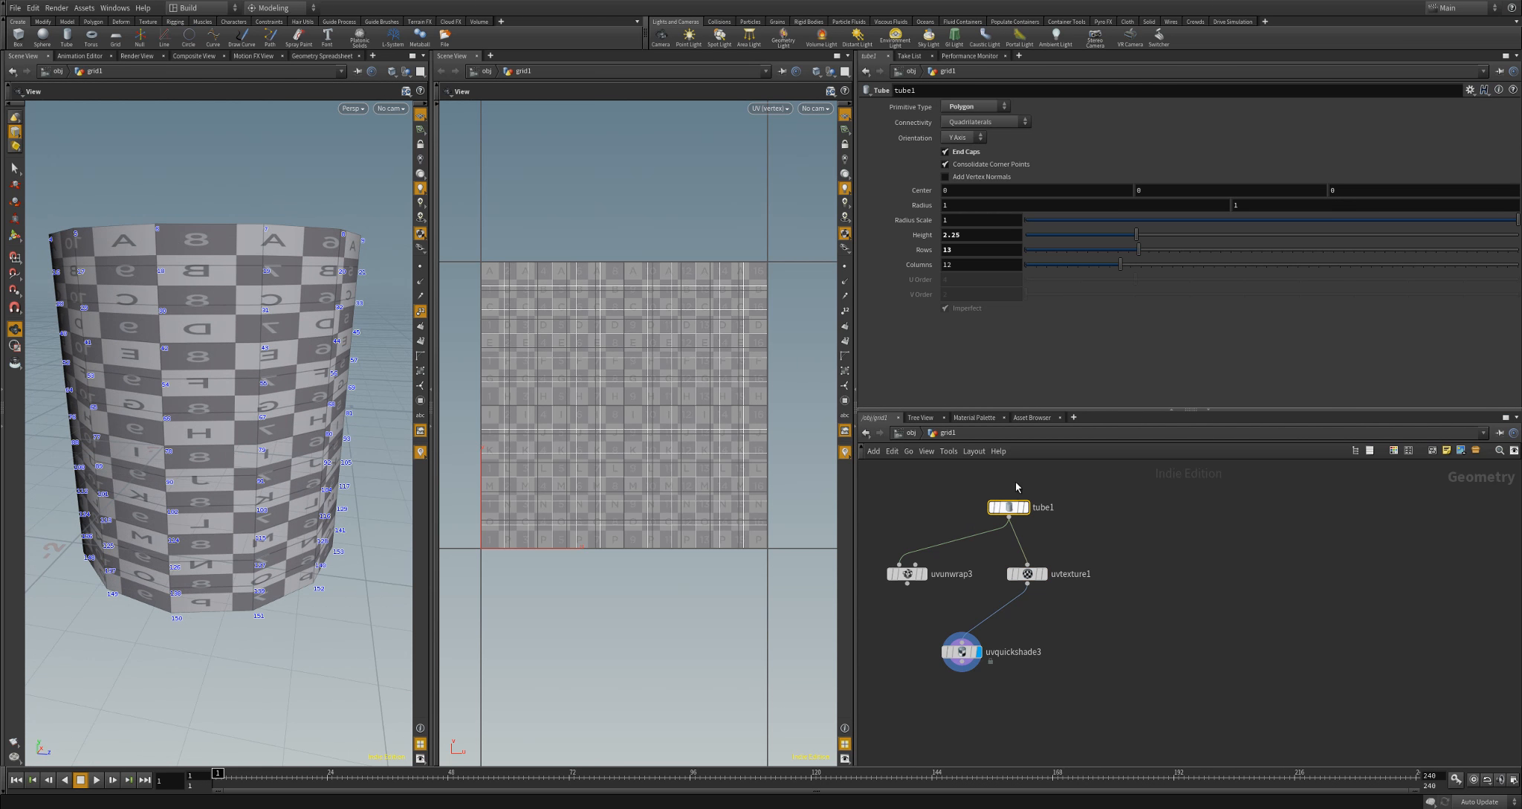
mouse_move(1133, 257)
left_mouse_down()
mouse_move(1082, 256)
mouse_move(1191, 257)
mouse_move(1119, 247)
mouse_move(1089, 266)
mouse_move(1148, 272)
left_mouse_up()
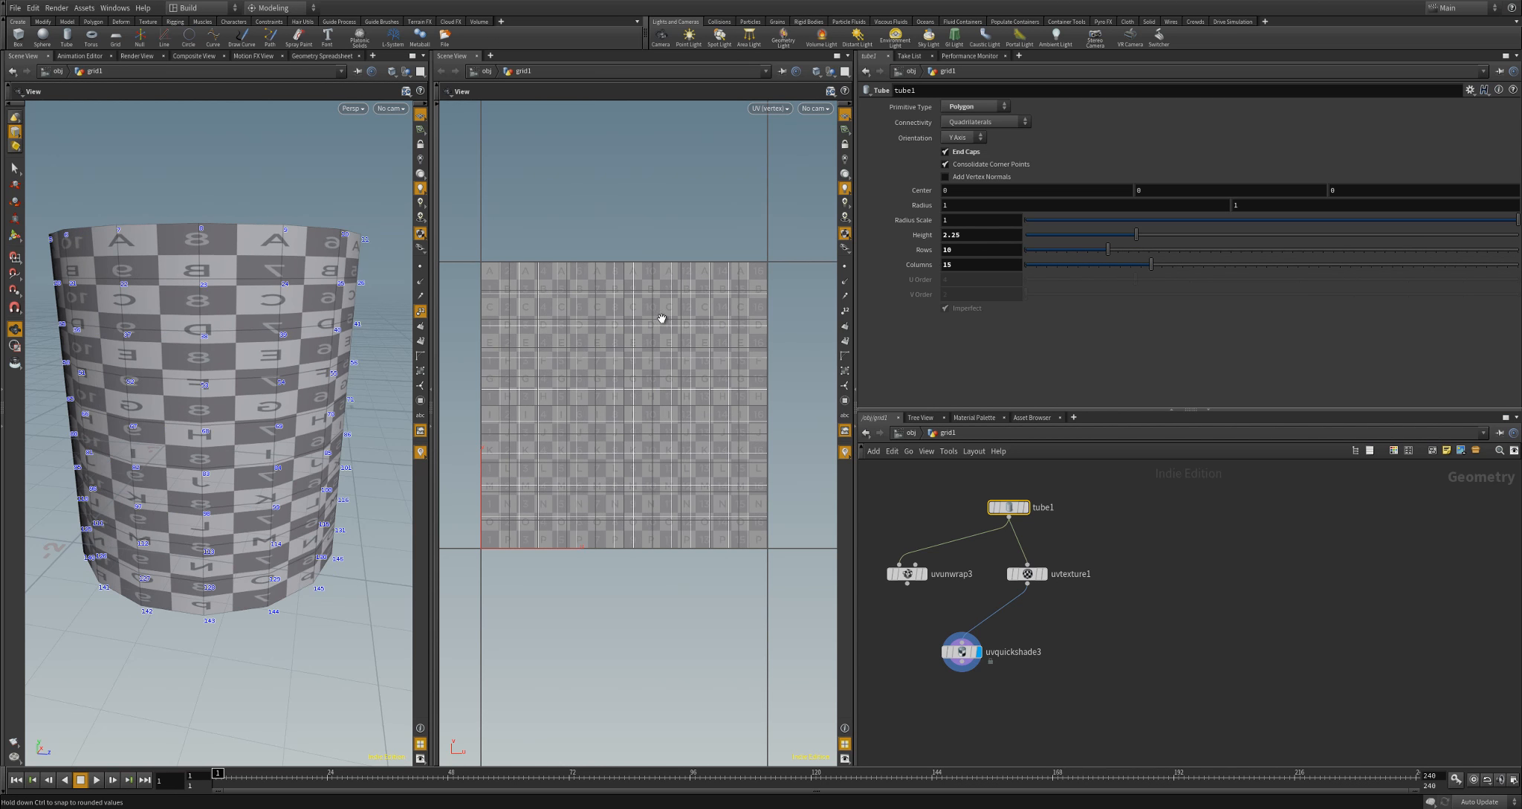
right_click_drag(399, 354, 310, 350)
left_click_drag(223, 350, 310, 312)
right_click_drag(309, 312, 305, 353)
left_click_drag(305, 353, 252, 338)
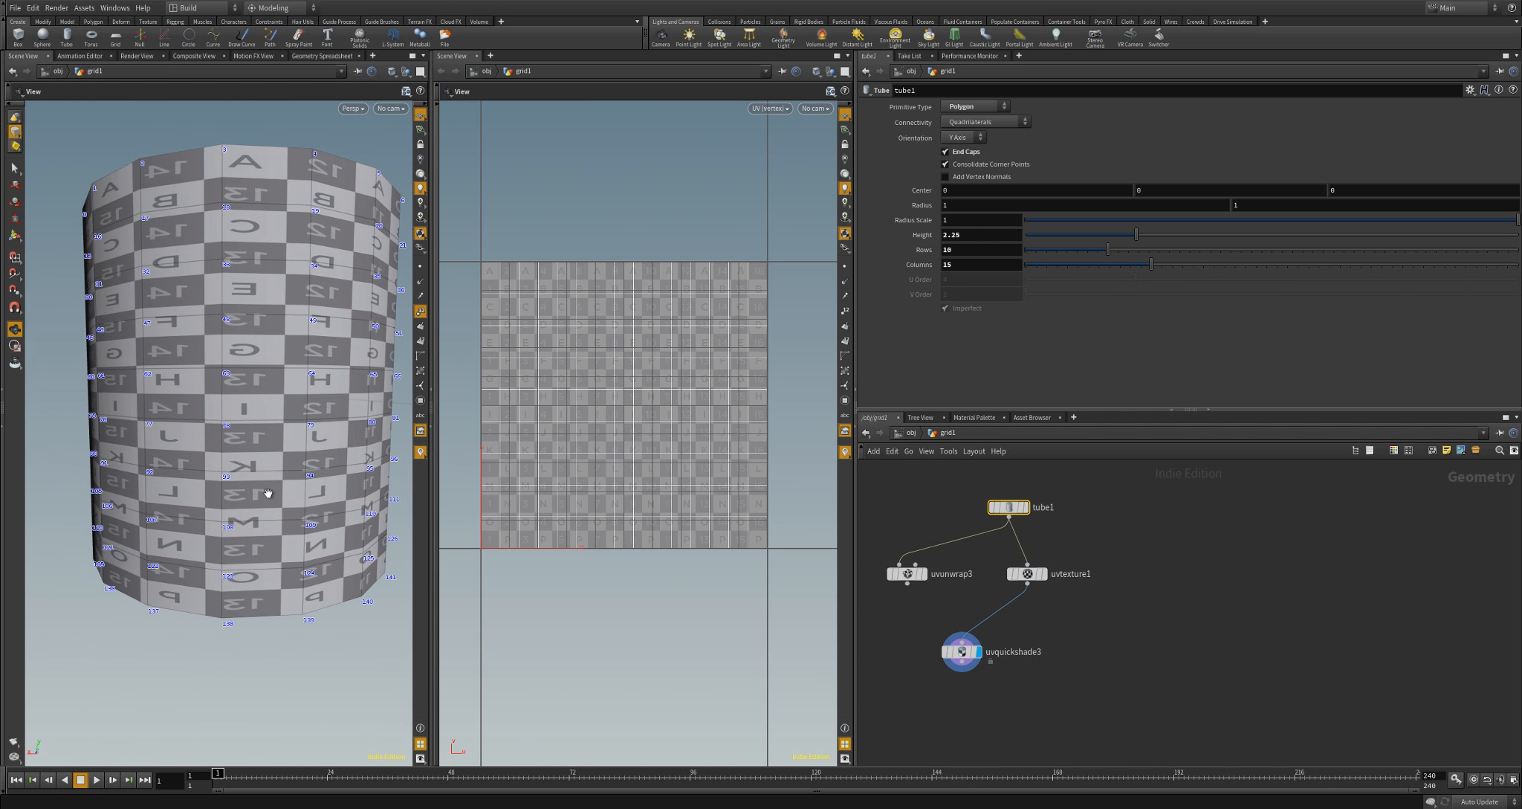
right_click_drag(272, 500, 190, 346)
left_click_drag(185, 342, 272, 330)
Set uvtexture1's Y scale to 0.4 and inspect the checker proportions on the tube
left_click(1028, 575)
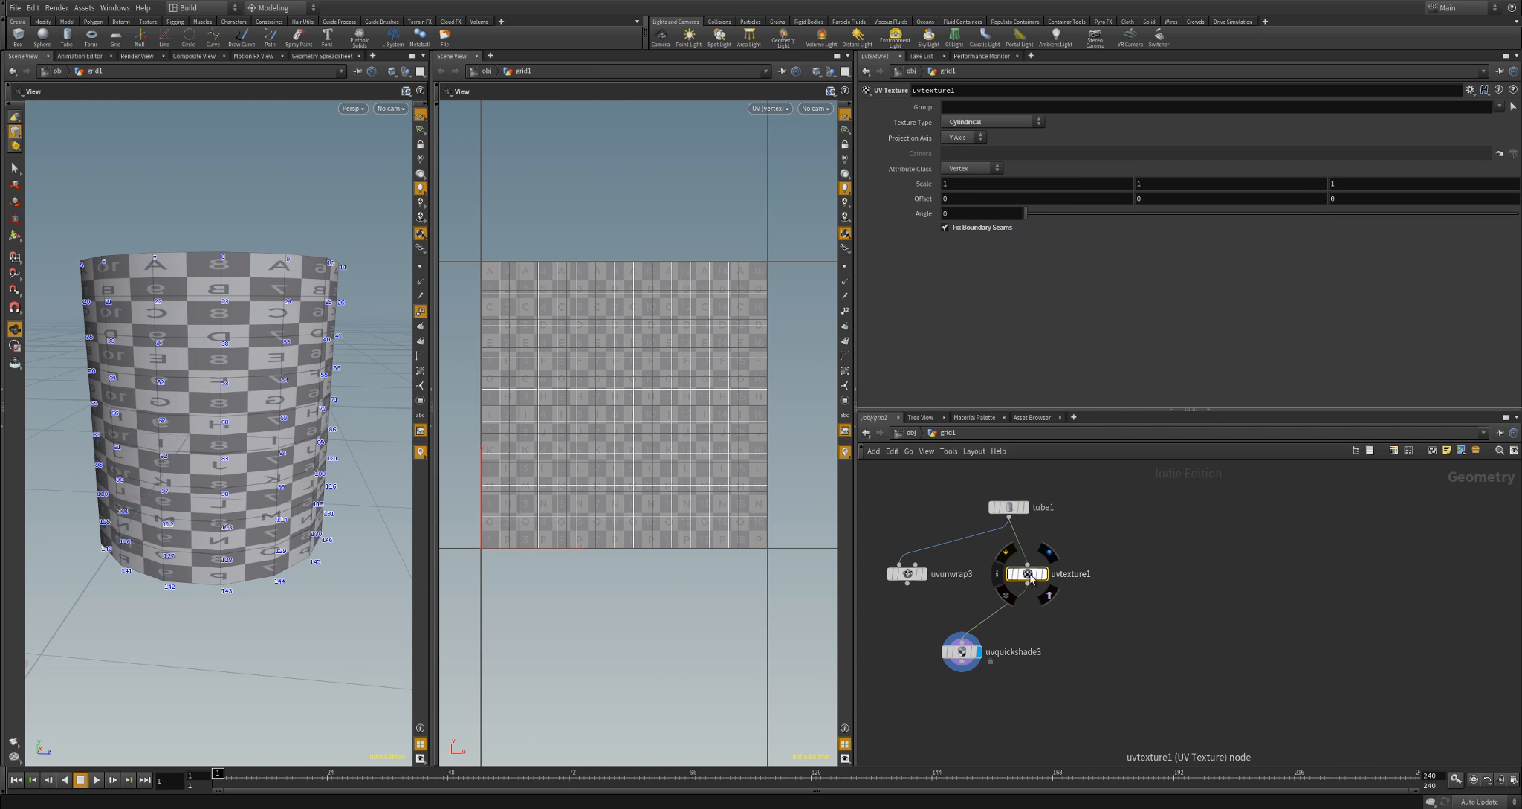
middle_click_drag(1149, 184, 1107, 178)
left_click_drag(178, 460, 476, 446)
Try a height of 5.71 on tube1 to test the texture stretching, and undo it
left_click(1008, 507)
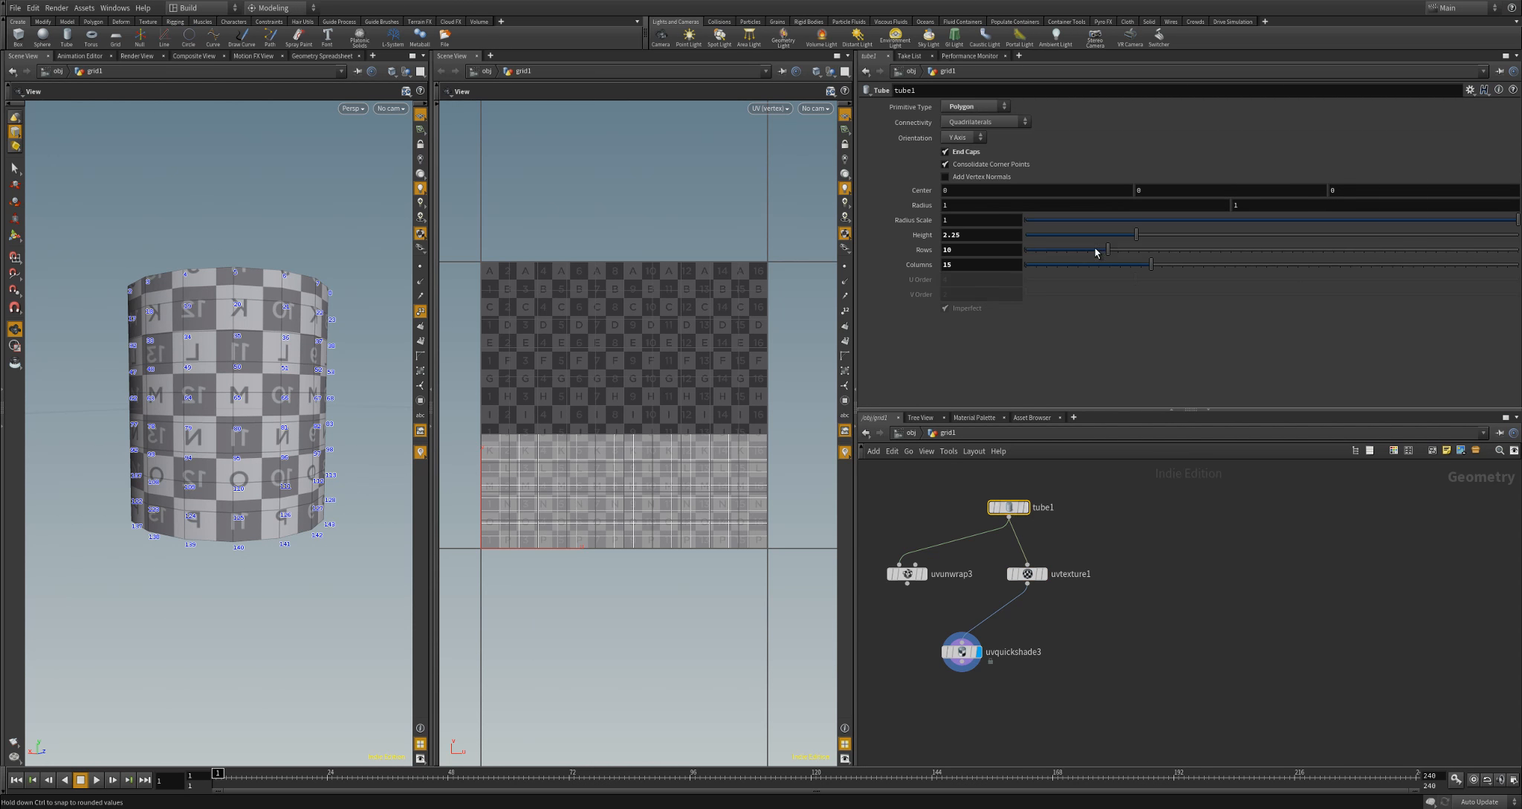
left_click_drag(1136, 234, 1301, 228)
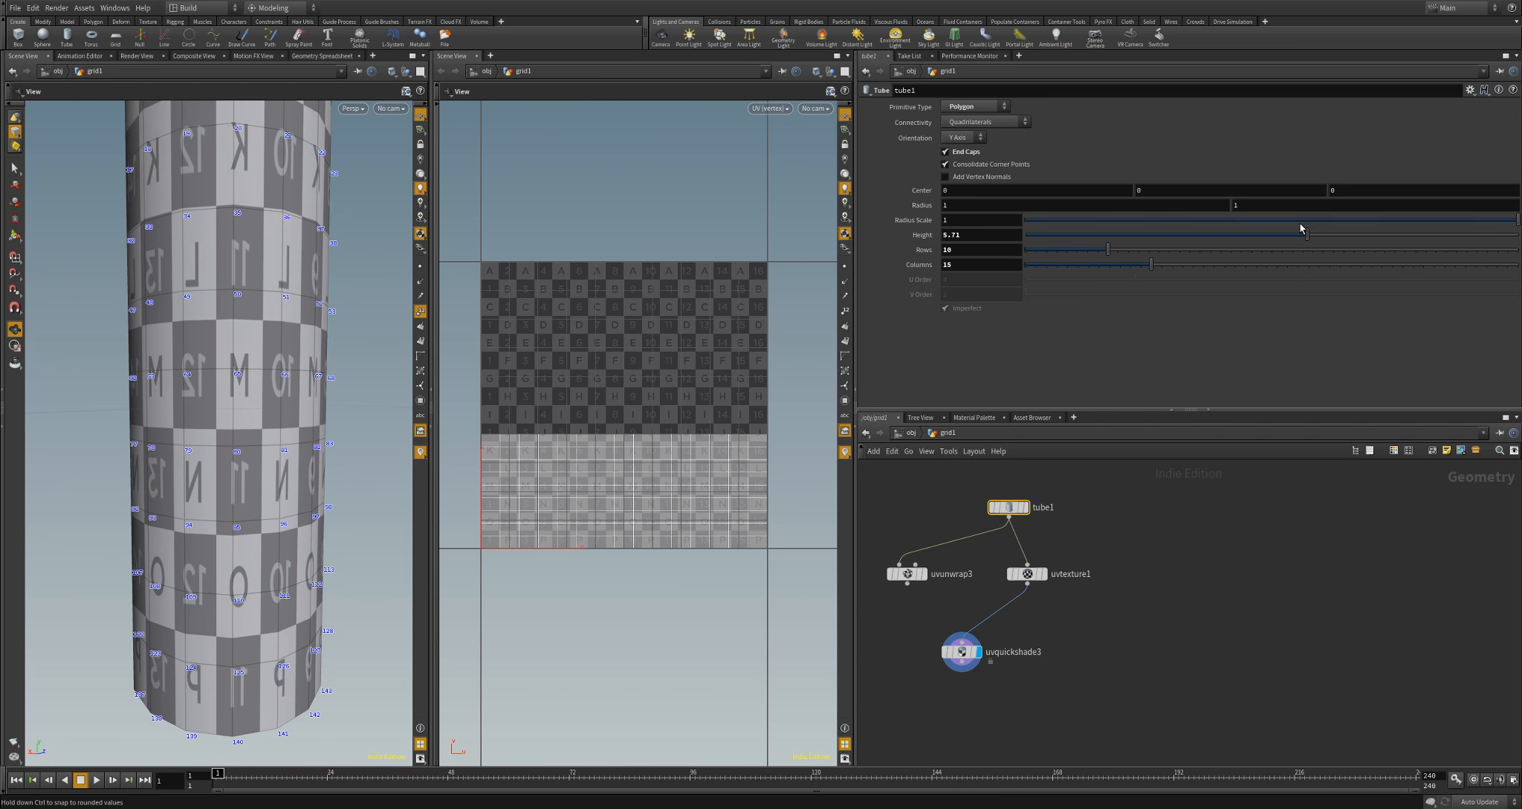
key("ctrl+z")
Copy tube1's height parameter and paste it as a relative reference into uvtexture1's Y scale
right_click(989, 233)
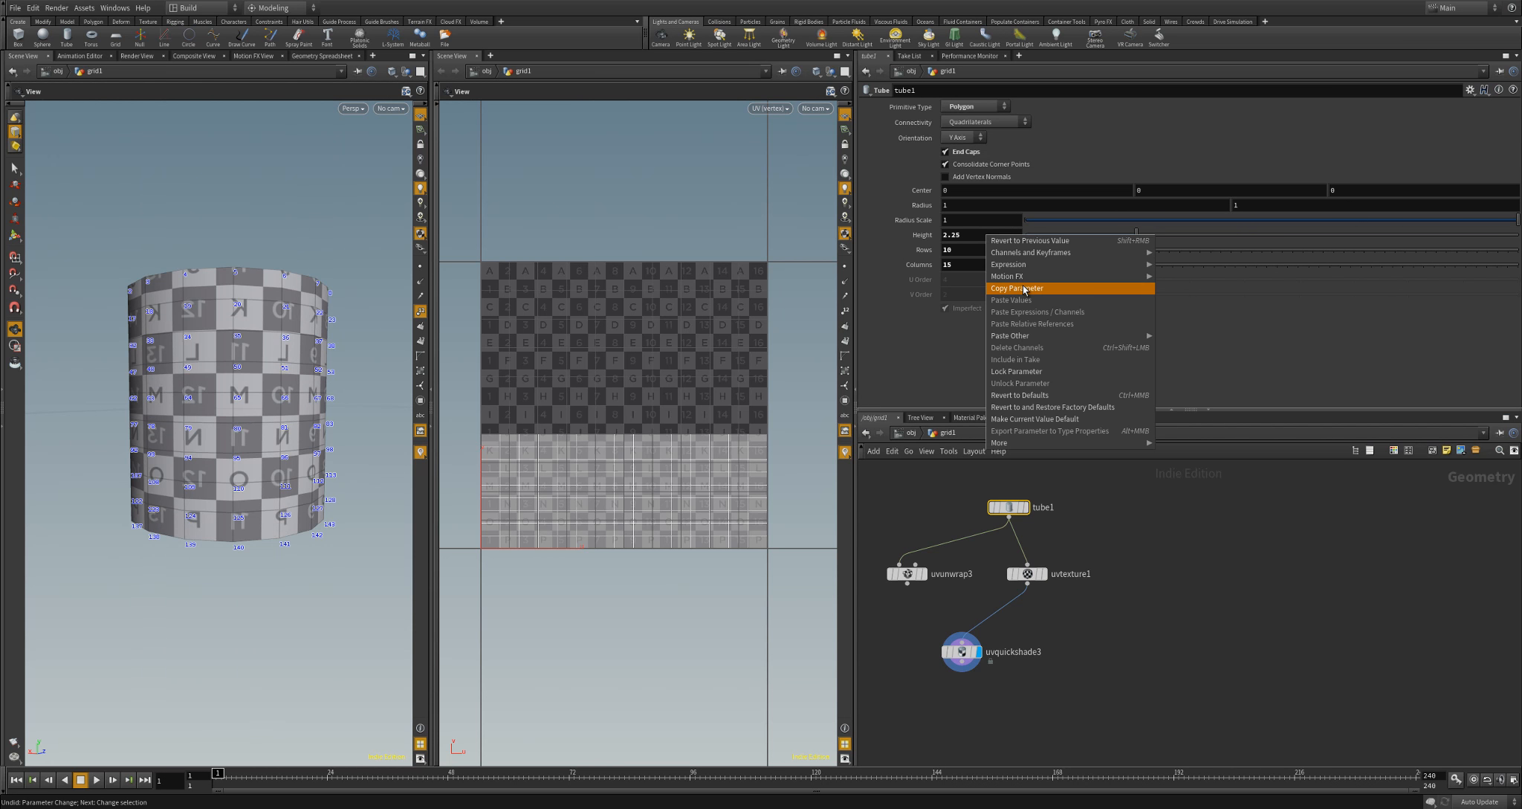
left_click(1024, 288)
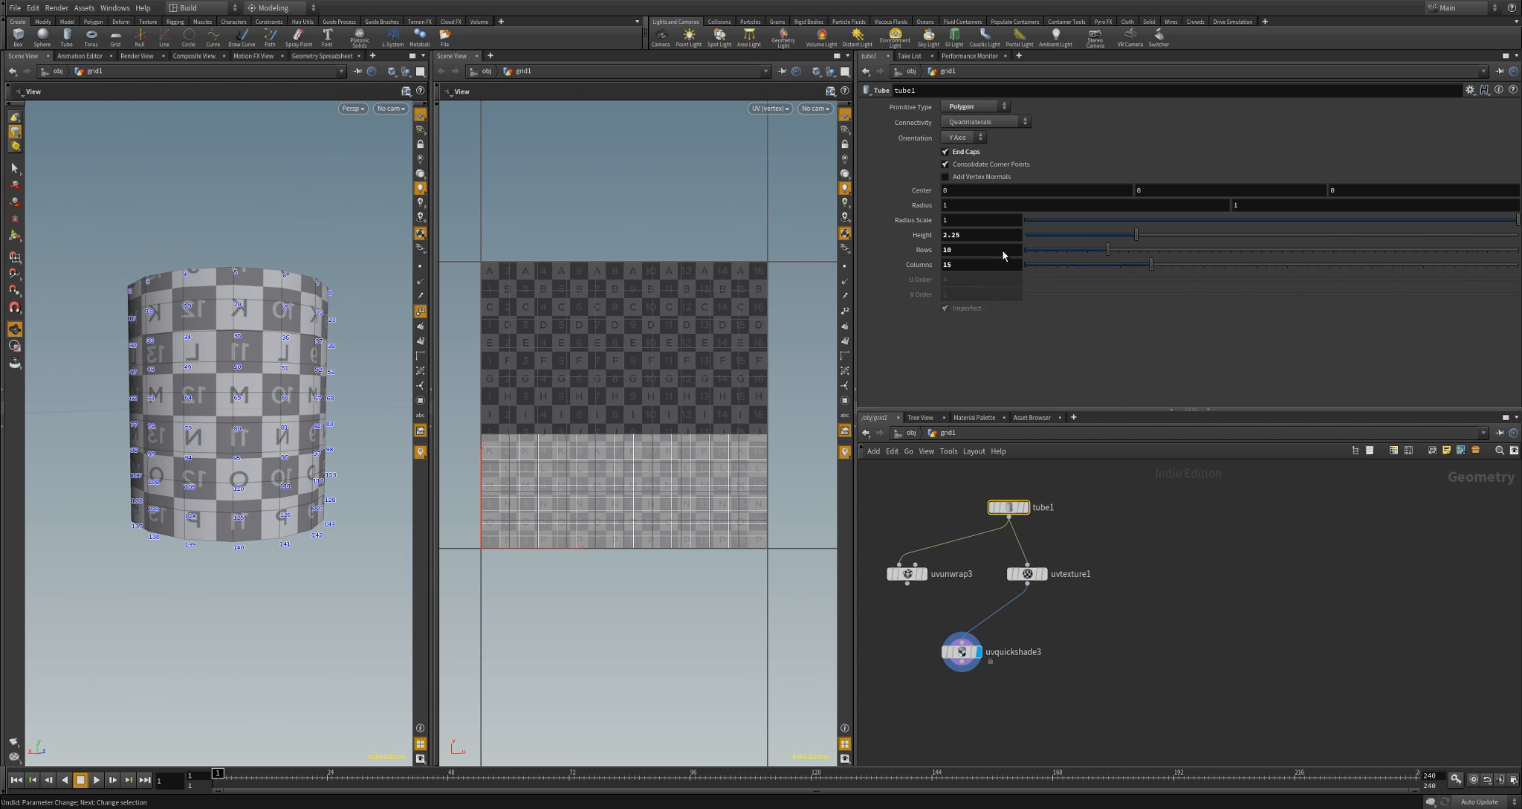
left_click(1027, 573)
right_click(1162, 184)
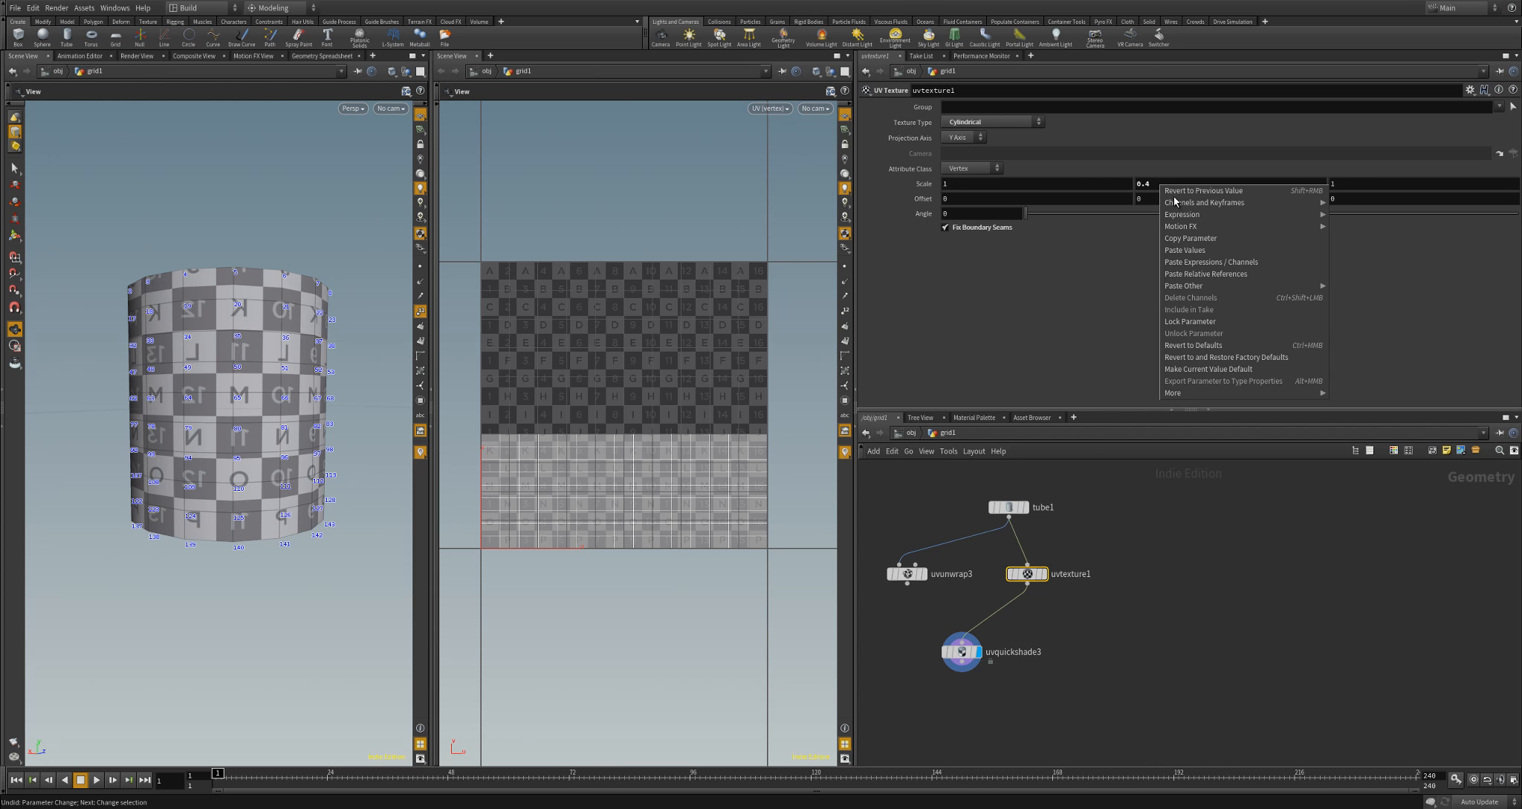
left_click(1212, 280)
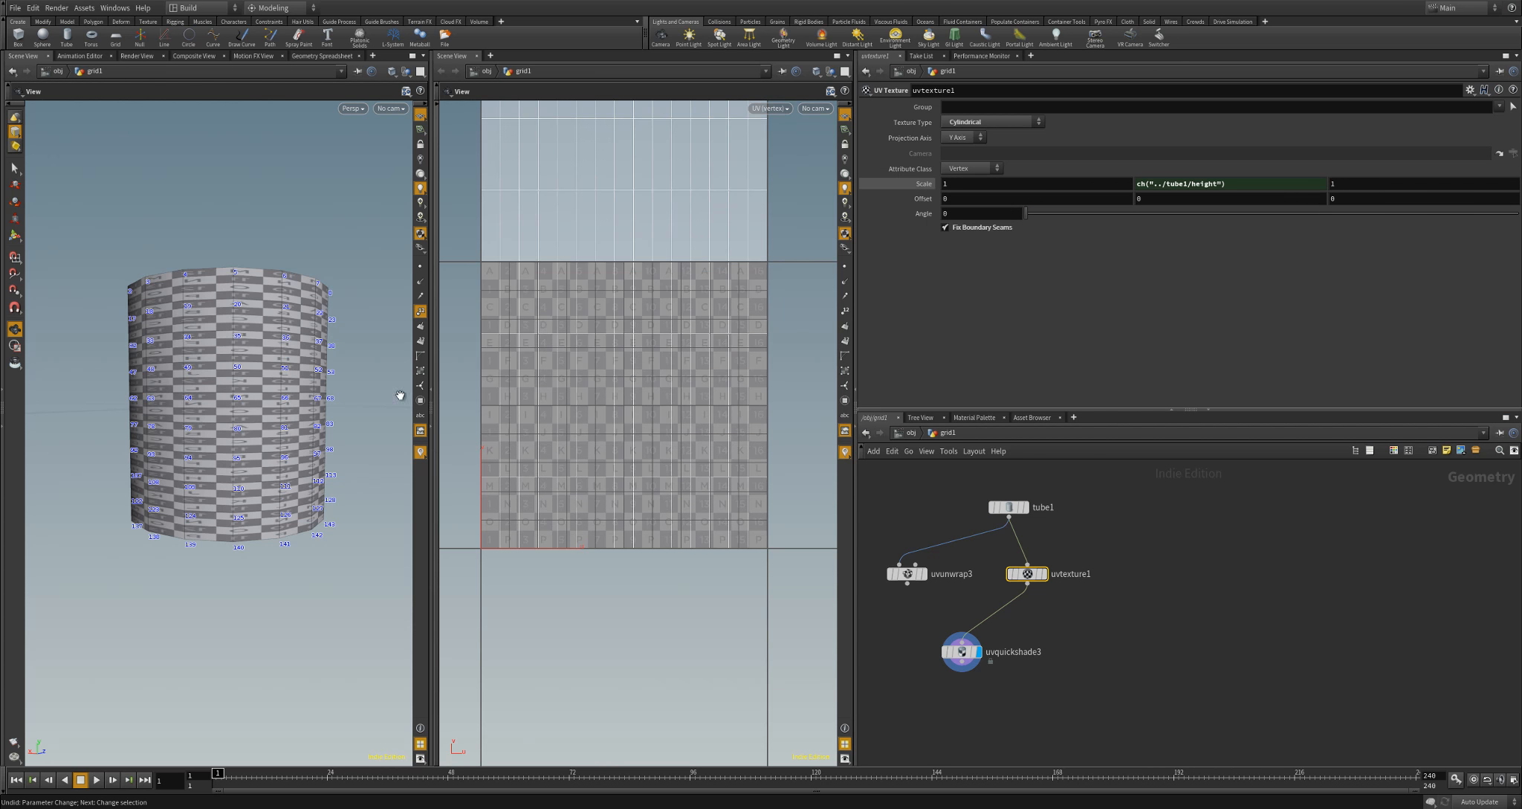
Multiply the tube height reference in uvtexture1's Y scale by 0.4
left_click(1245, 186)
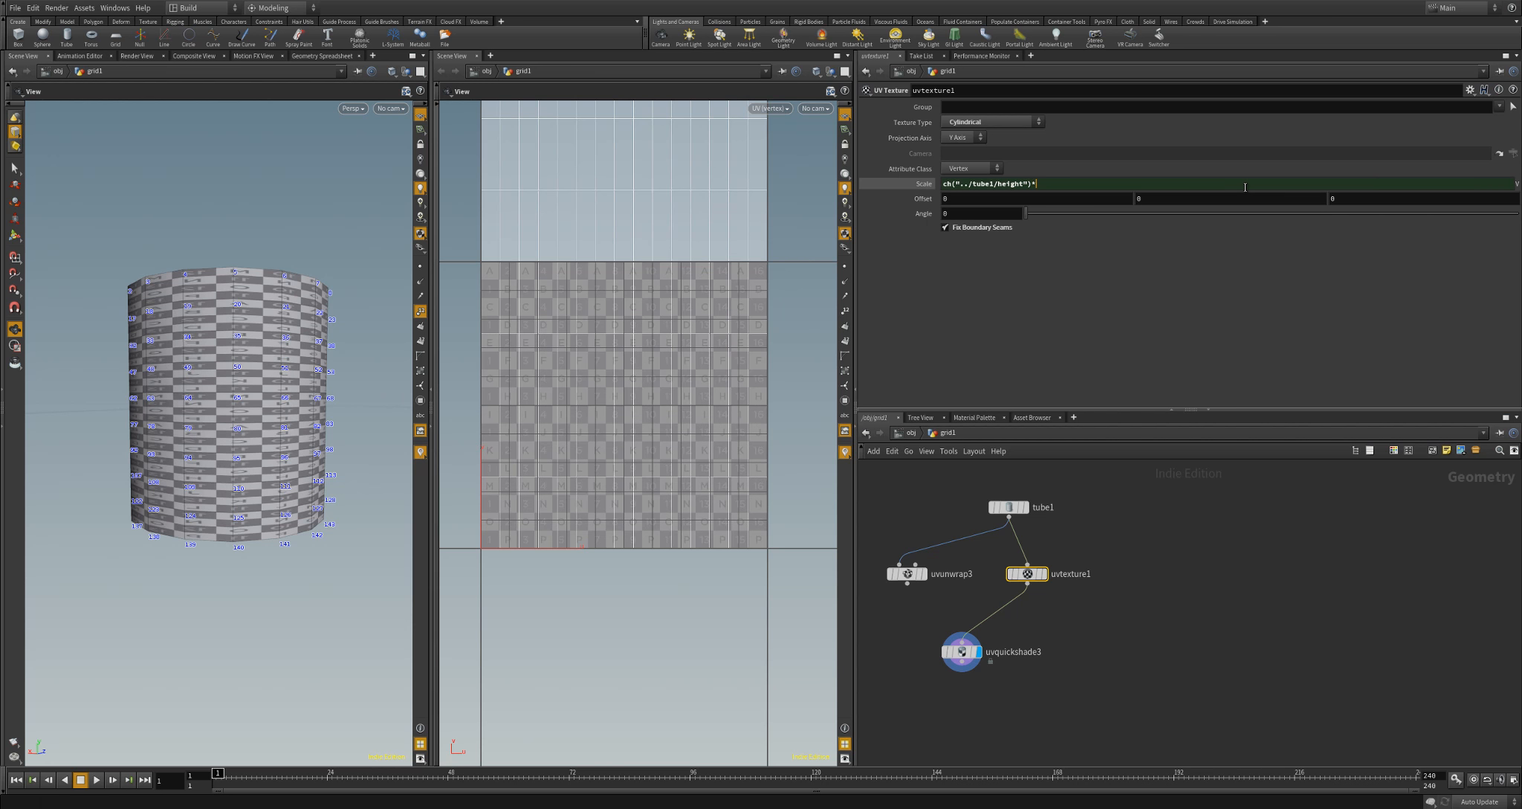
type("*0.4")
key("Return")
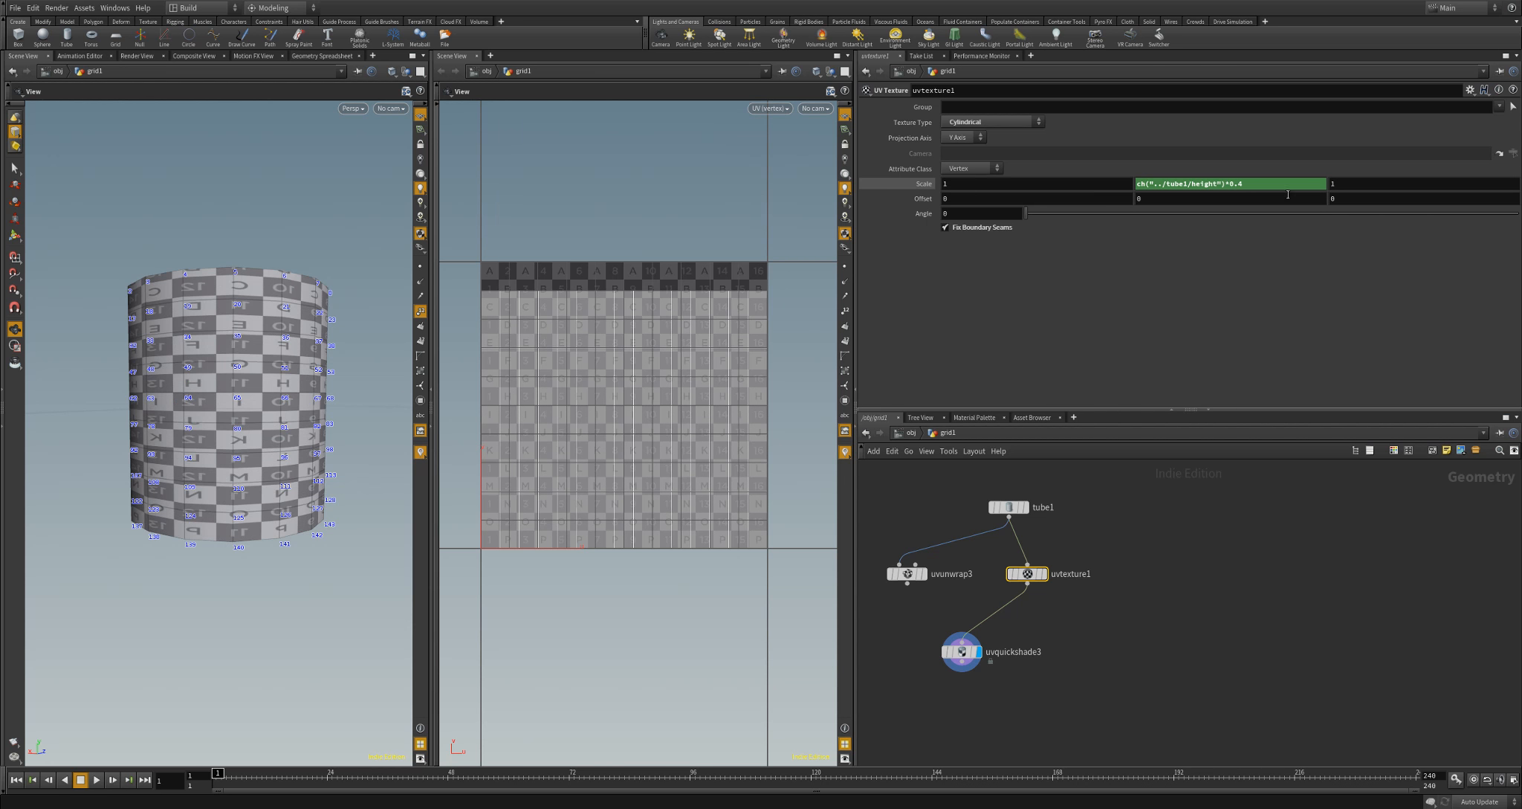
Change the multiplier in uvtexture1's Y scale expression to 0.2 to even out the checker squares
left_click_drag(329, 358, 302, 385)
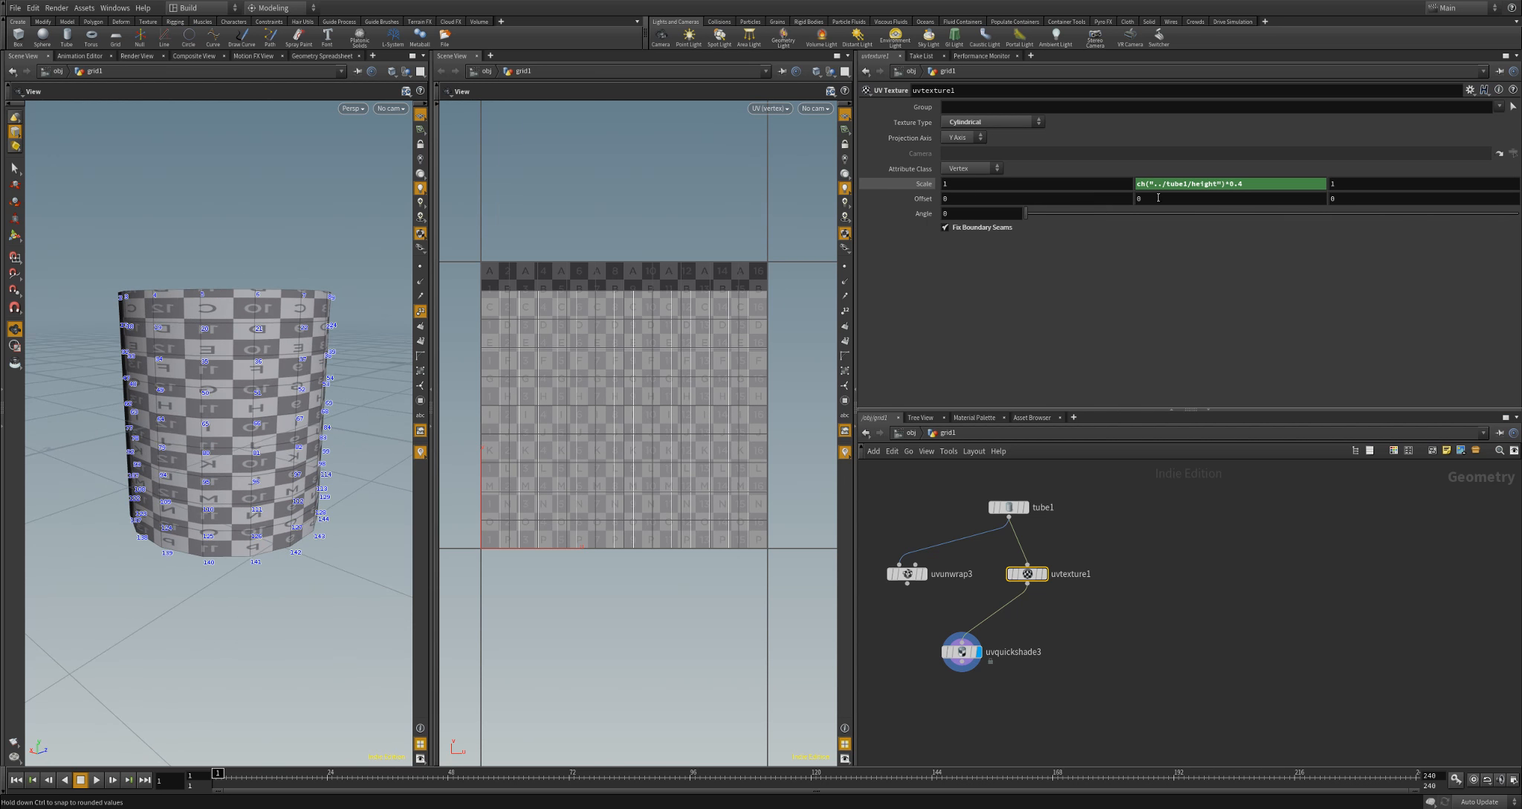
mouse_move(1252, 185)
middle_mouse_down()
mouse_move(1279, 190)
mouse_move(1234, 185)
mouse_move(1266, 188)
middle_mouse_up()
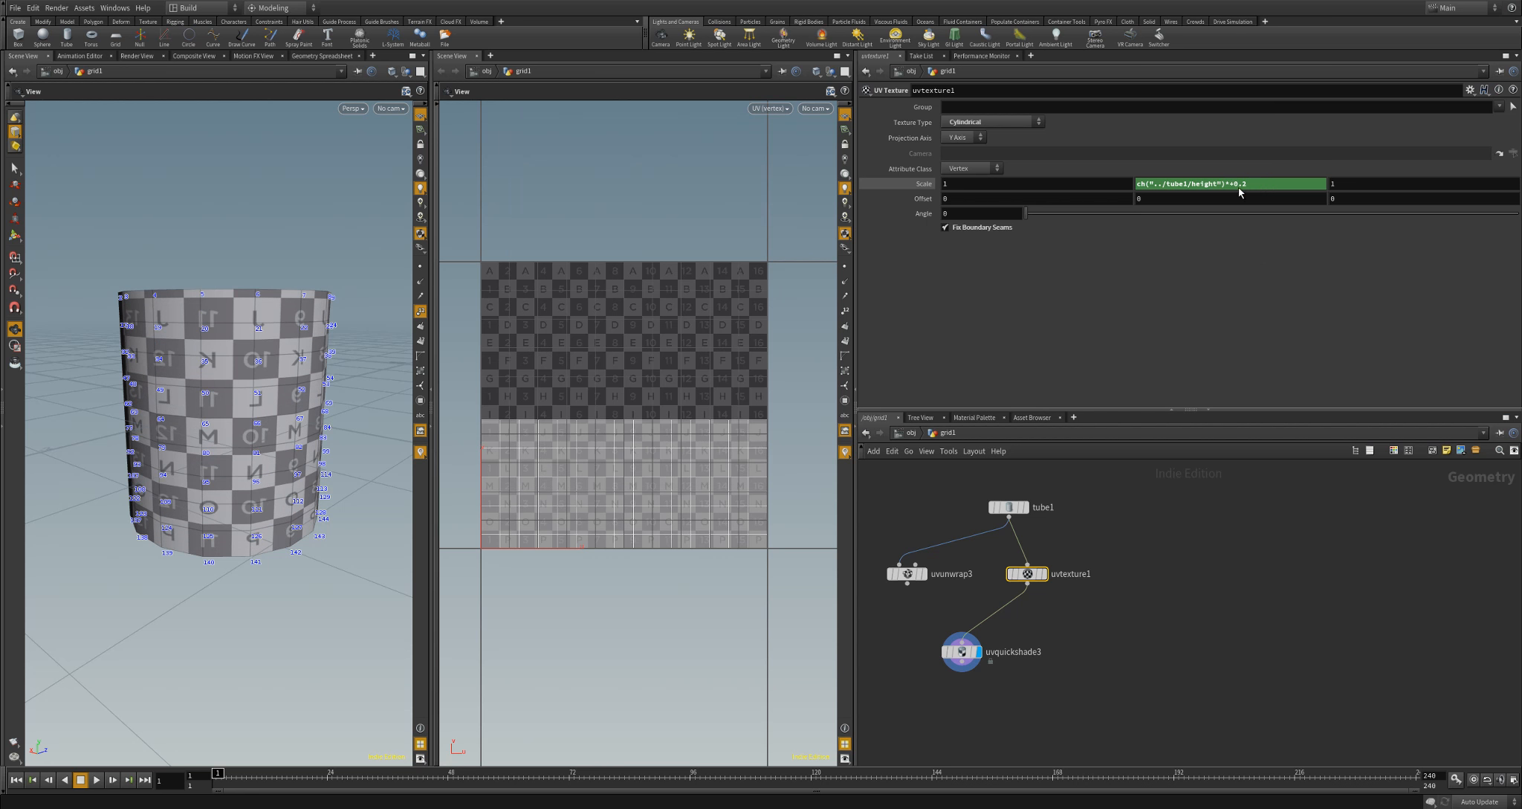
Correct uvtexture1's Y scale expression to ch("../tube1/height")*0.2
left_click(1234, 185)
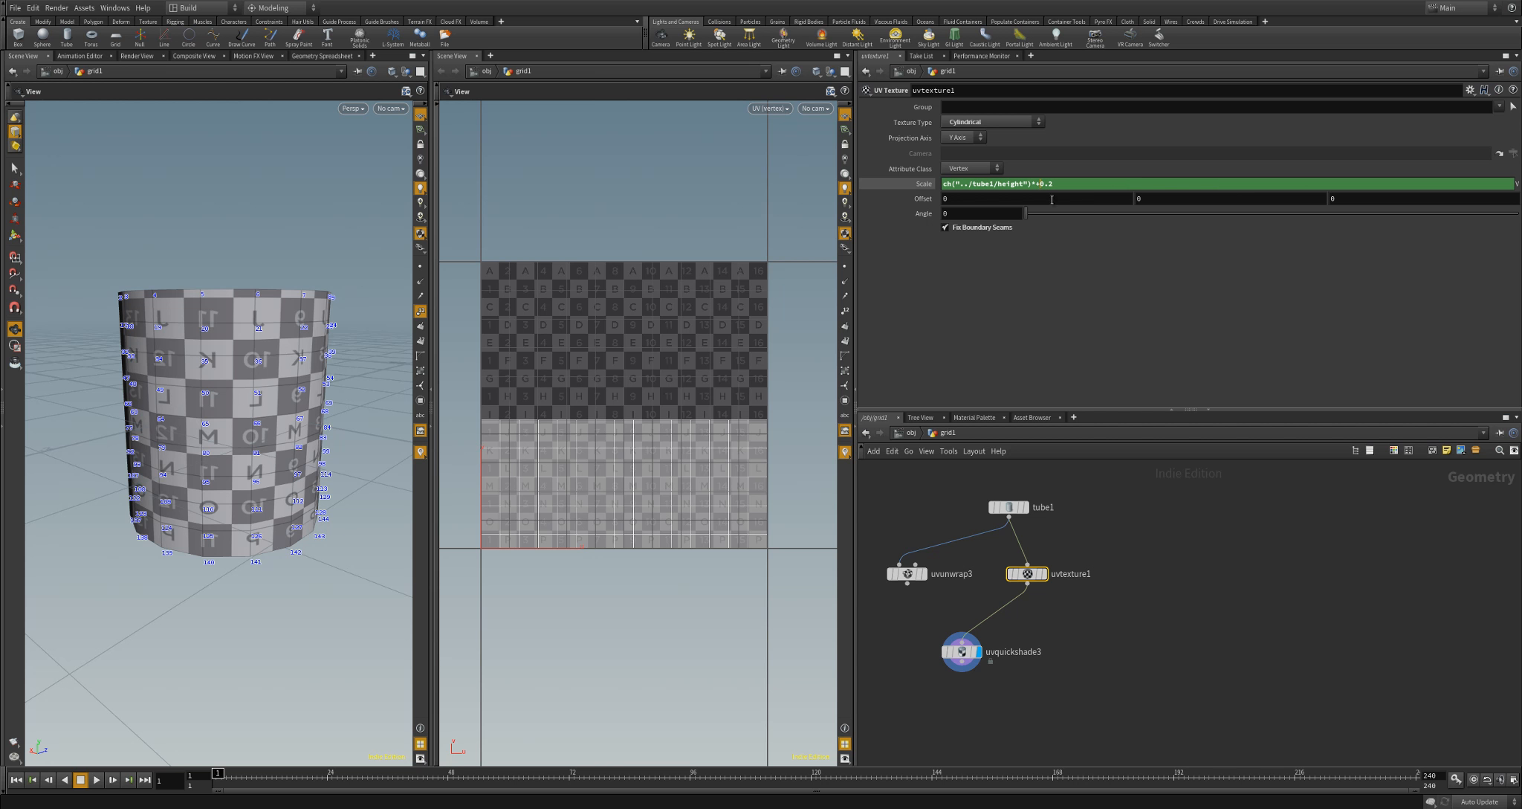
key("Return")
Test the texture scaling on tube1 with a height of 5.1, and settle on height 3.33 and 14 columns
left_click(1019, 506)
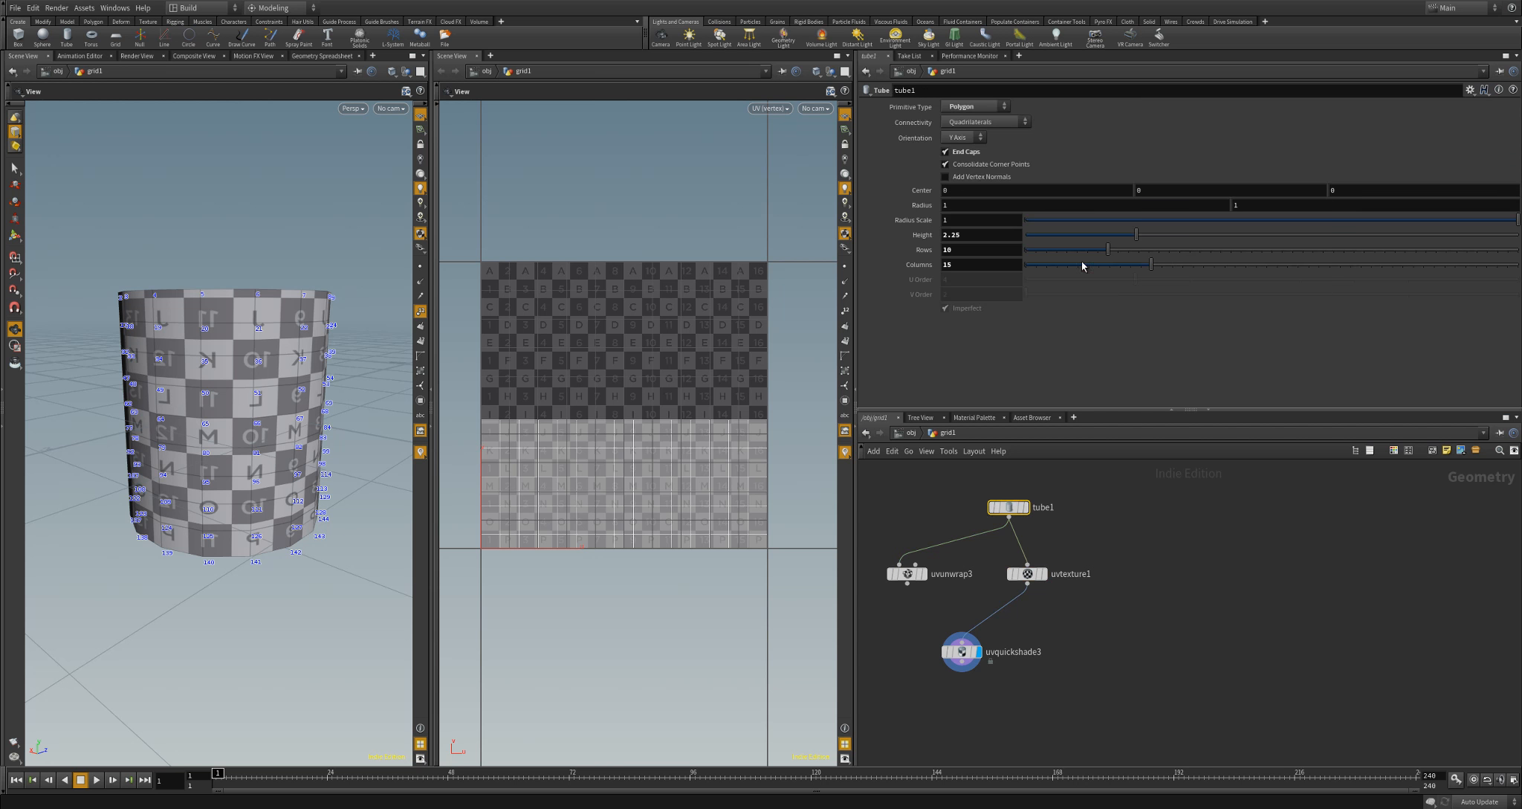
left_click_drag(1132, 236, 1276, 268)
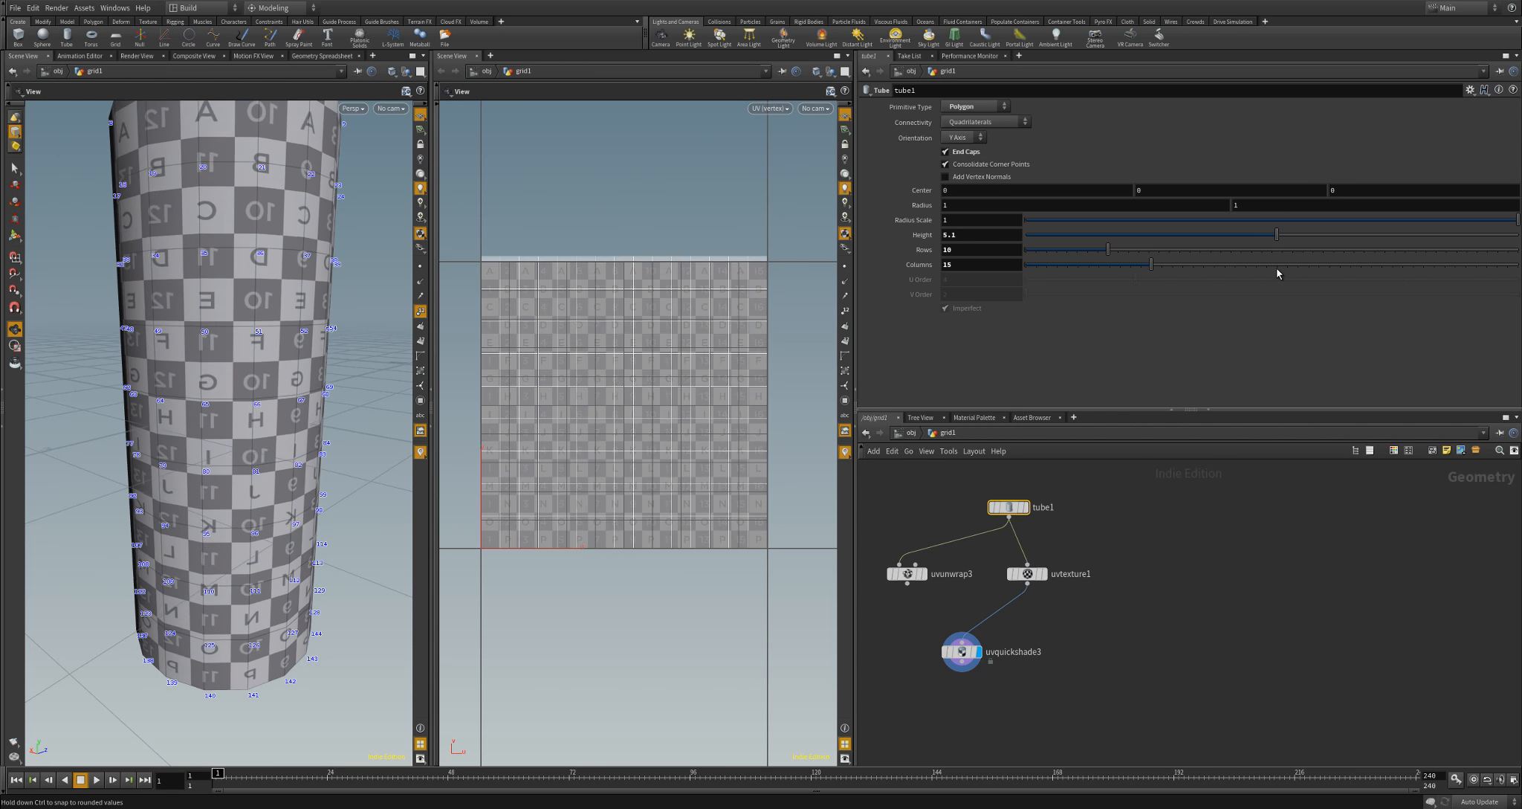
scroll(507, 306, "down", 3)
right_click_drag(267, 389, 219, 381)
left_click_drag(1276, 236, 1103, 262)
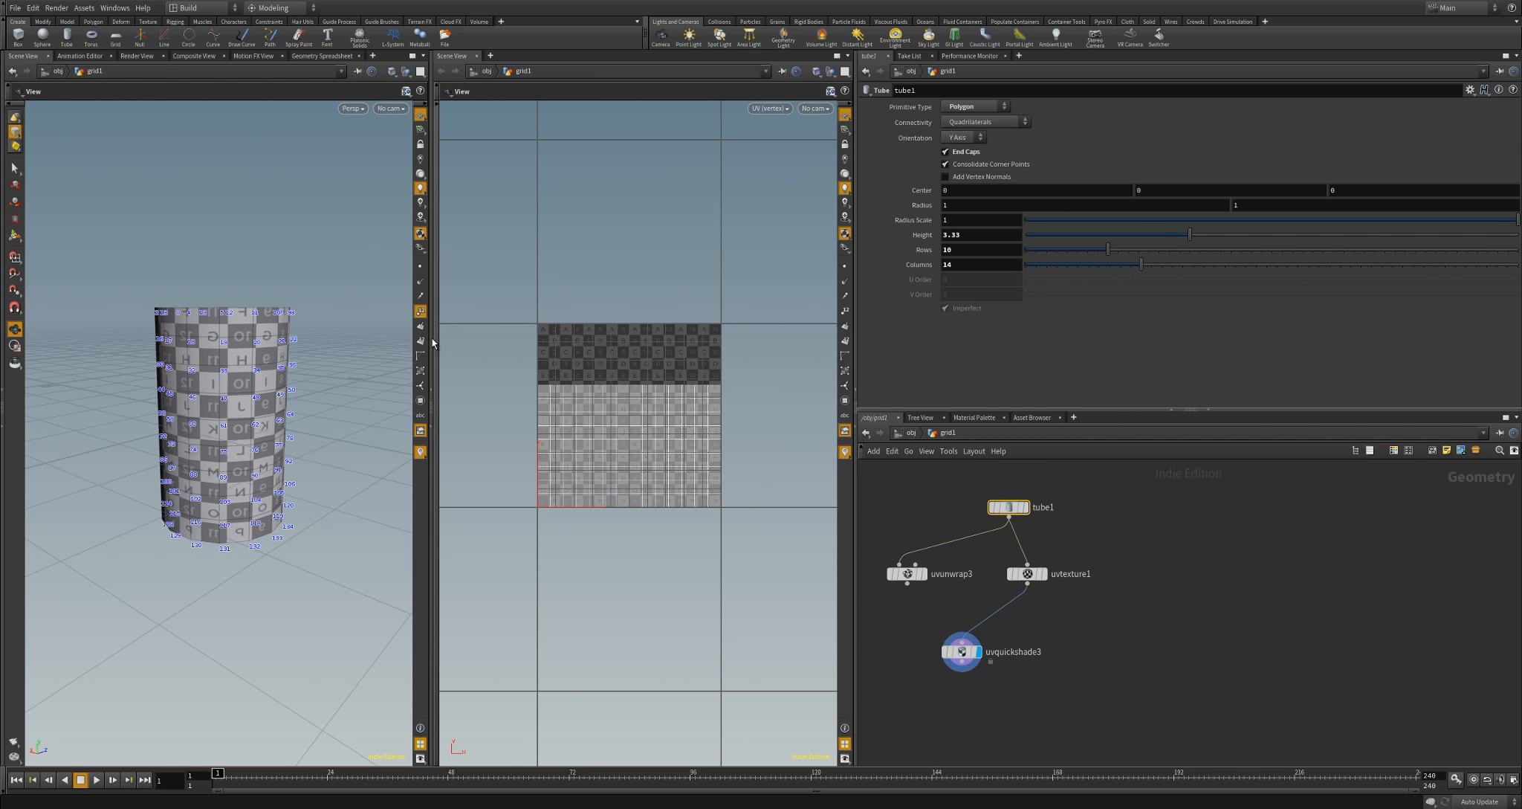
Turn off the point number display in the perspective view and check the checker squares on the tube's side
left_click(419, 311)
right_click_drag(335, 329, 349, 362)
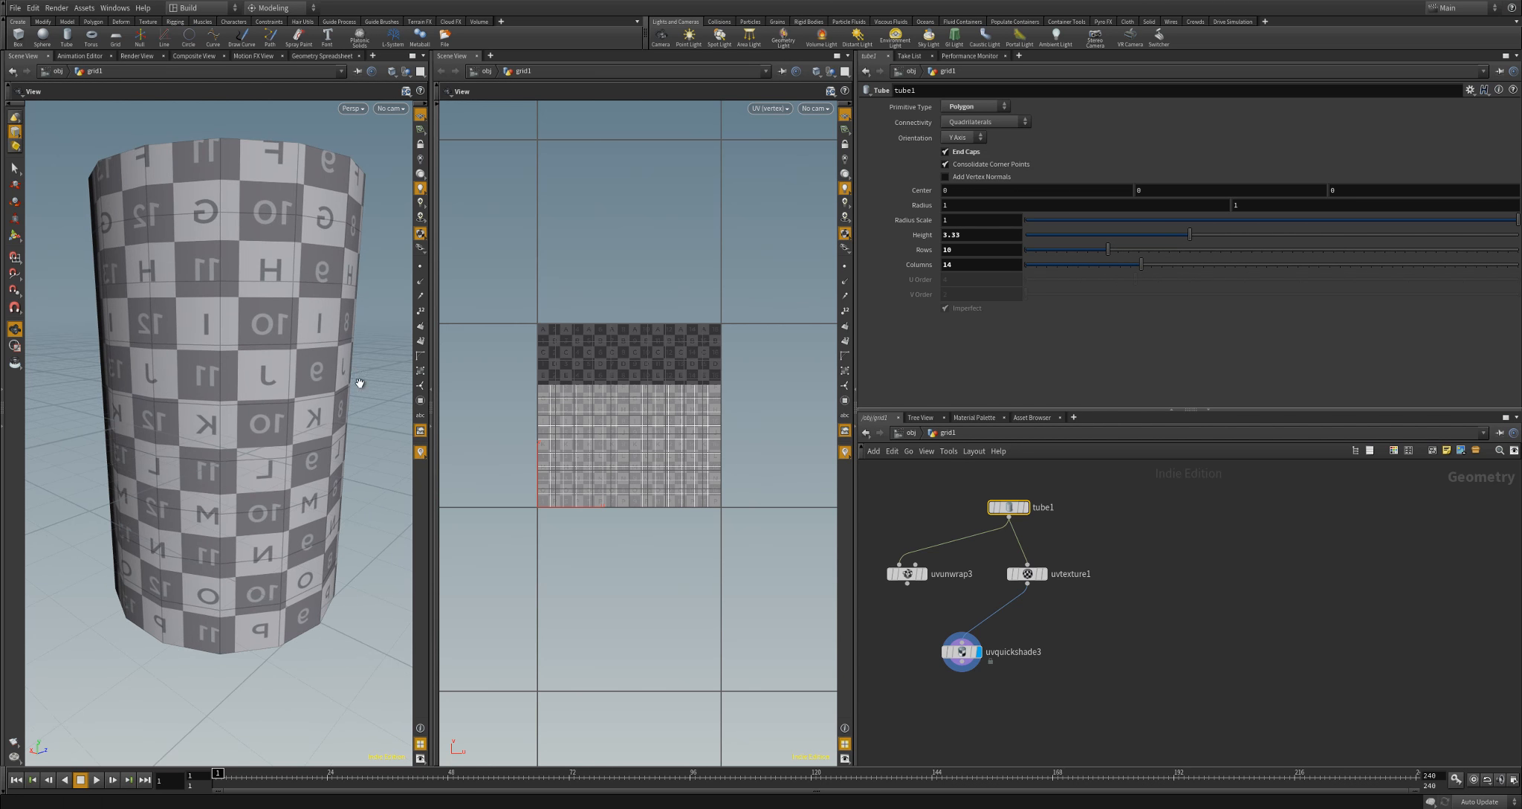
right_click_drag(361, 384, 320, 342)
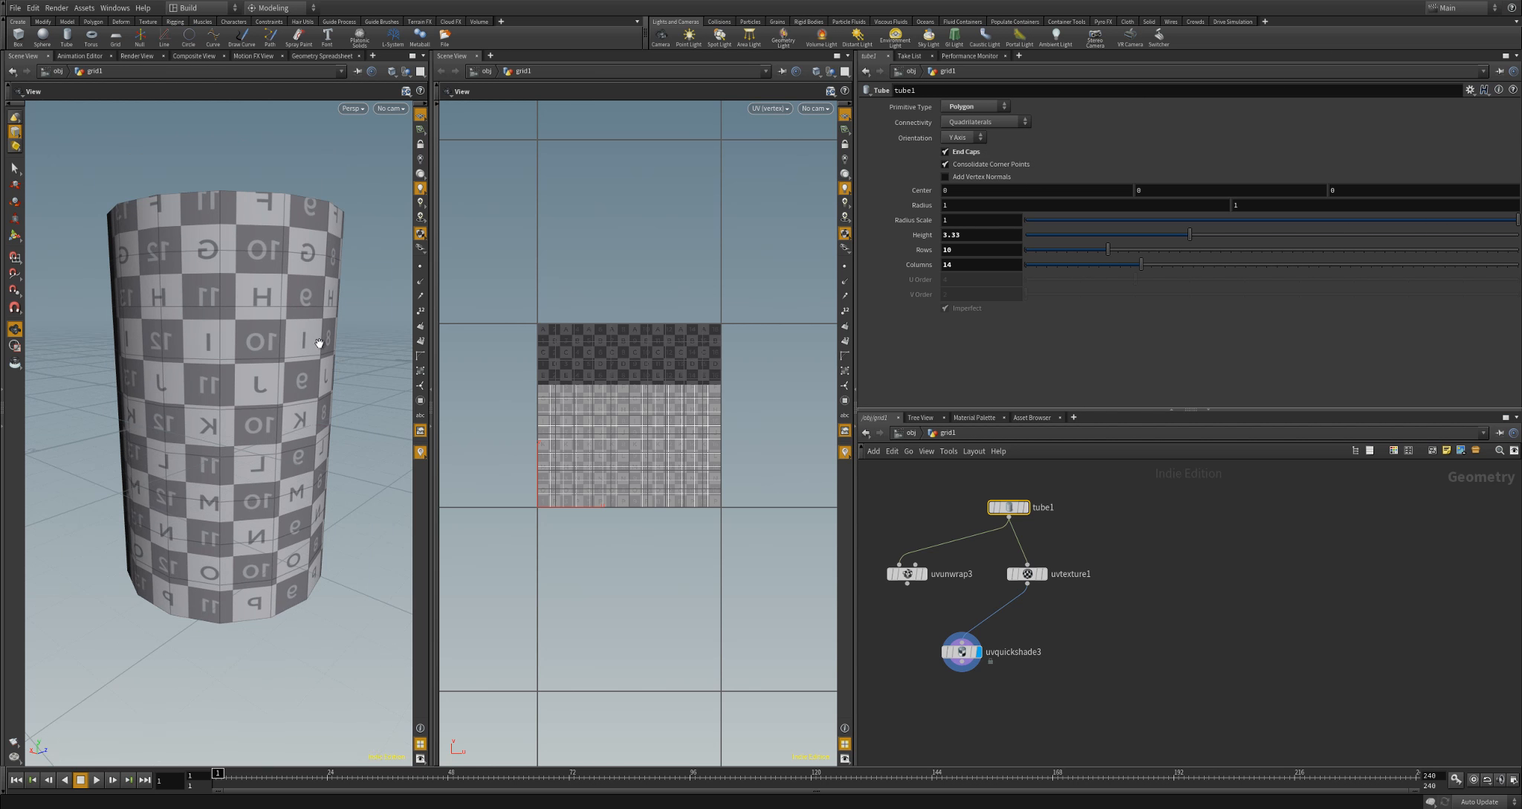
left_click_drag(319, 343, 260, 416)
Feed uvunwrap3 into uvquickshade3 to compare the cap texturing, and reconnect uvtexture1 to it
left_click(923, 574)
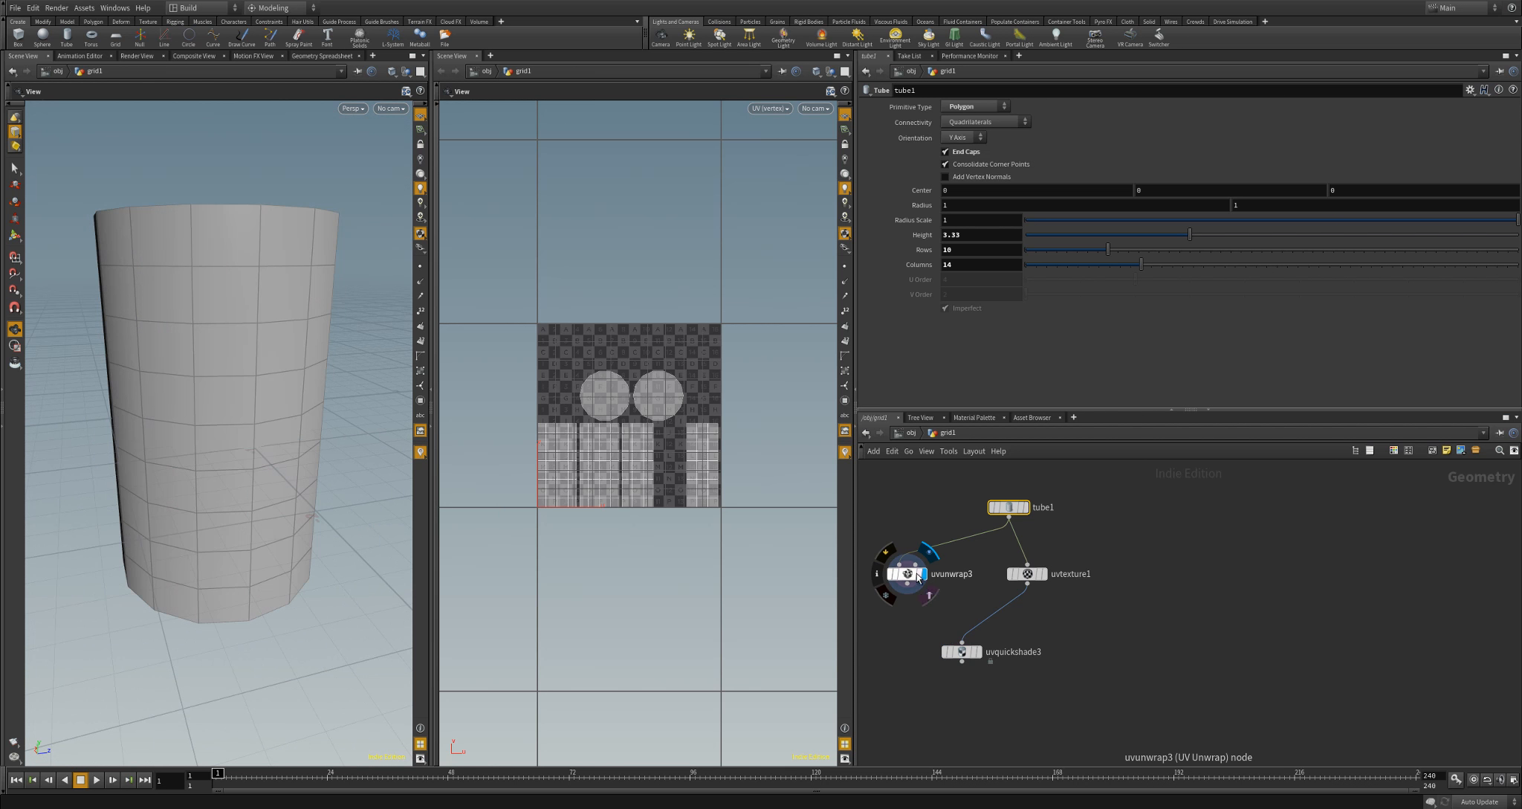
left_click(915, 574)
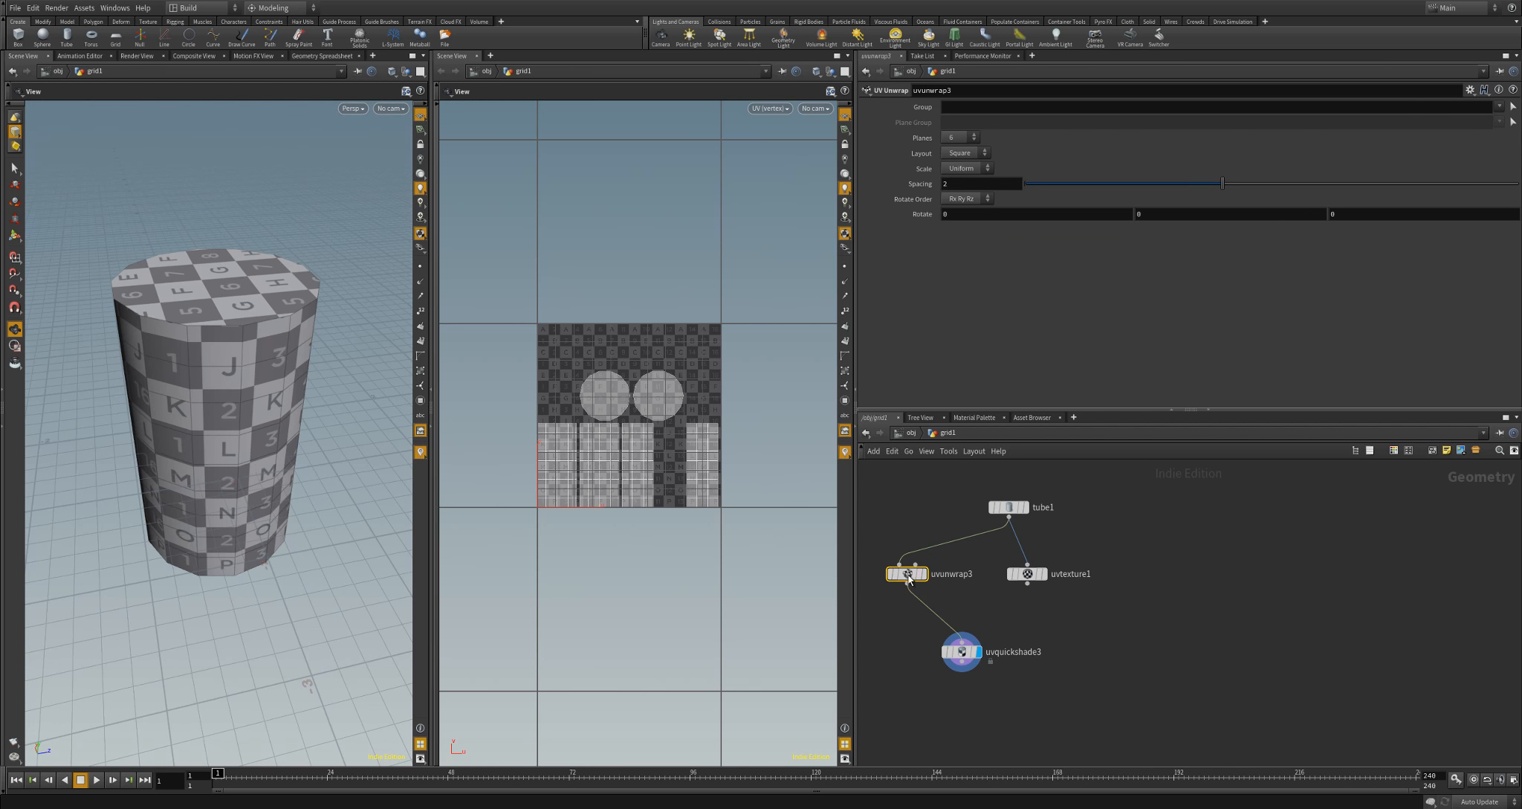
left_click_drag(1028, 584, 961, 638)
left_click(1027, 574)
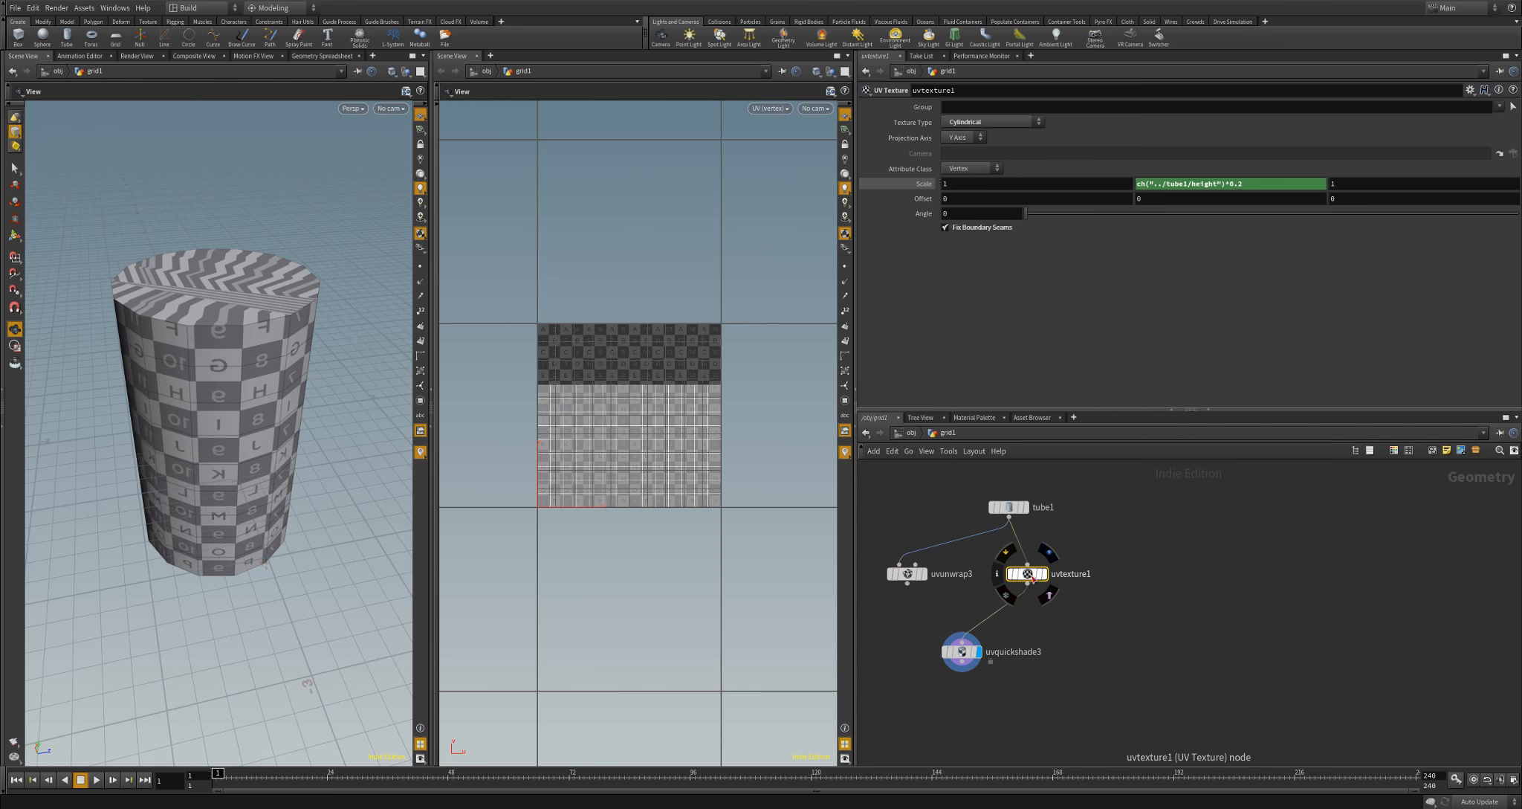
Try the Orthographic texture type on uvtexture1, return it to Cylindrical, and inspect the tube's cap and side
left_click(966, 122)
left_click(967, 133)
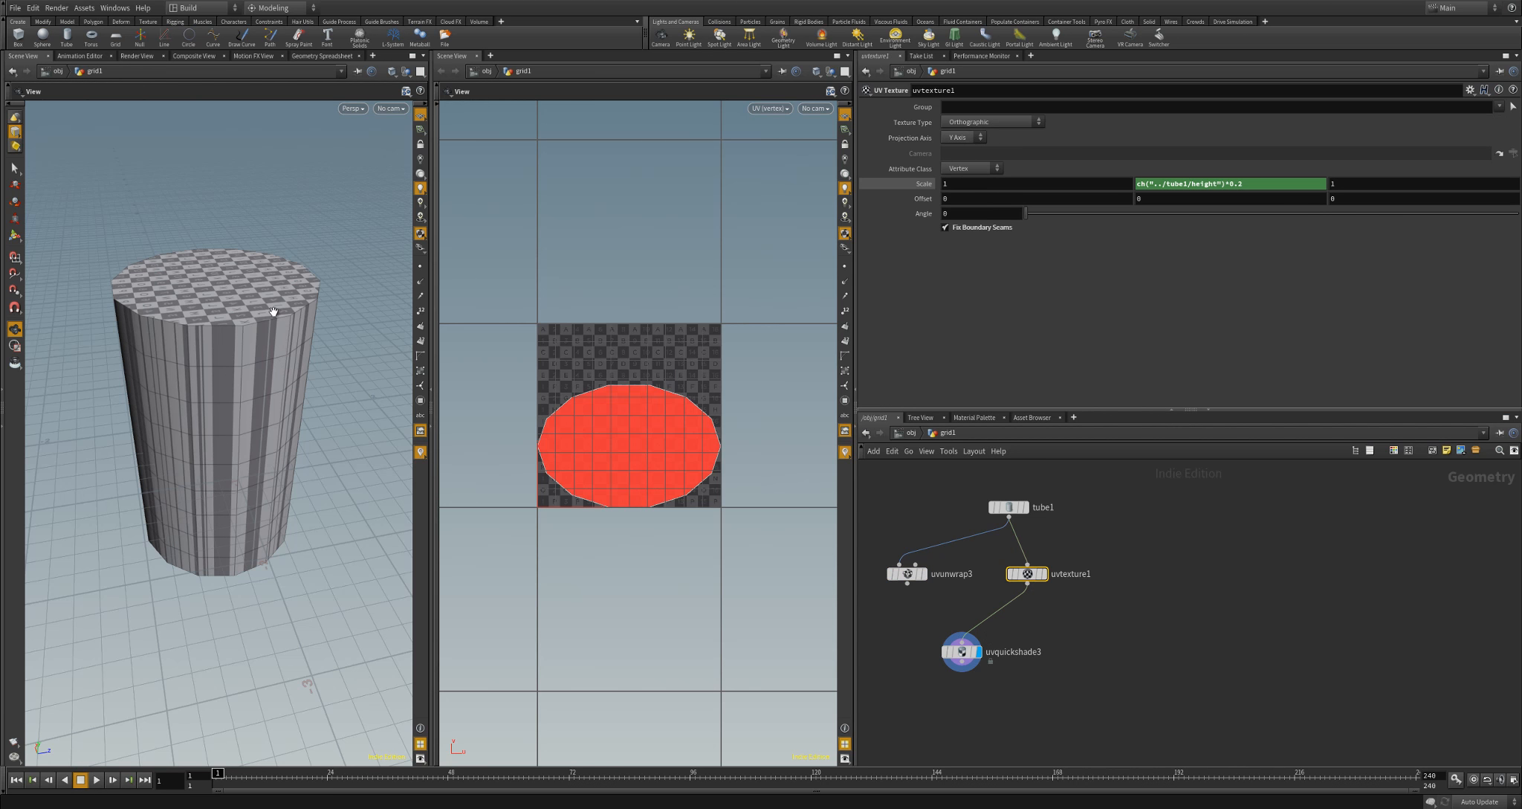
left_click_drag(248, 338, 299, 428)
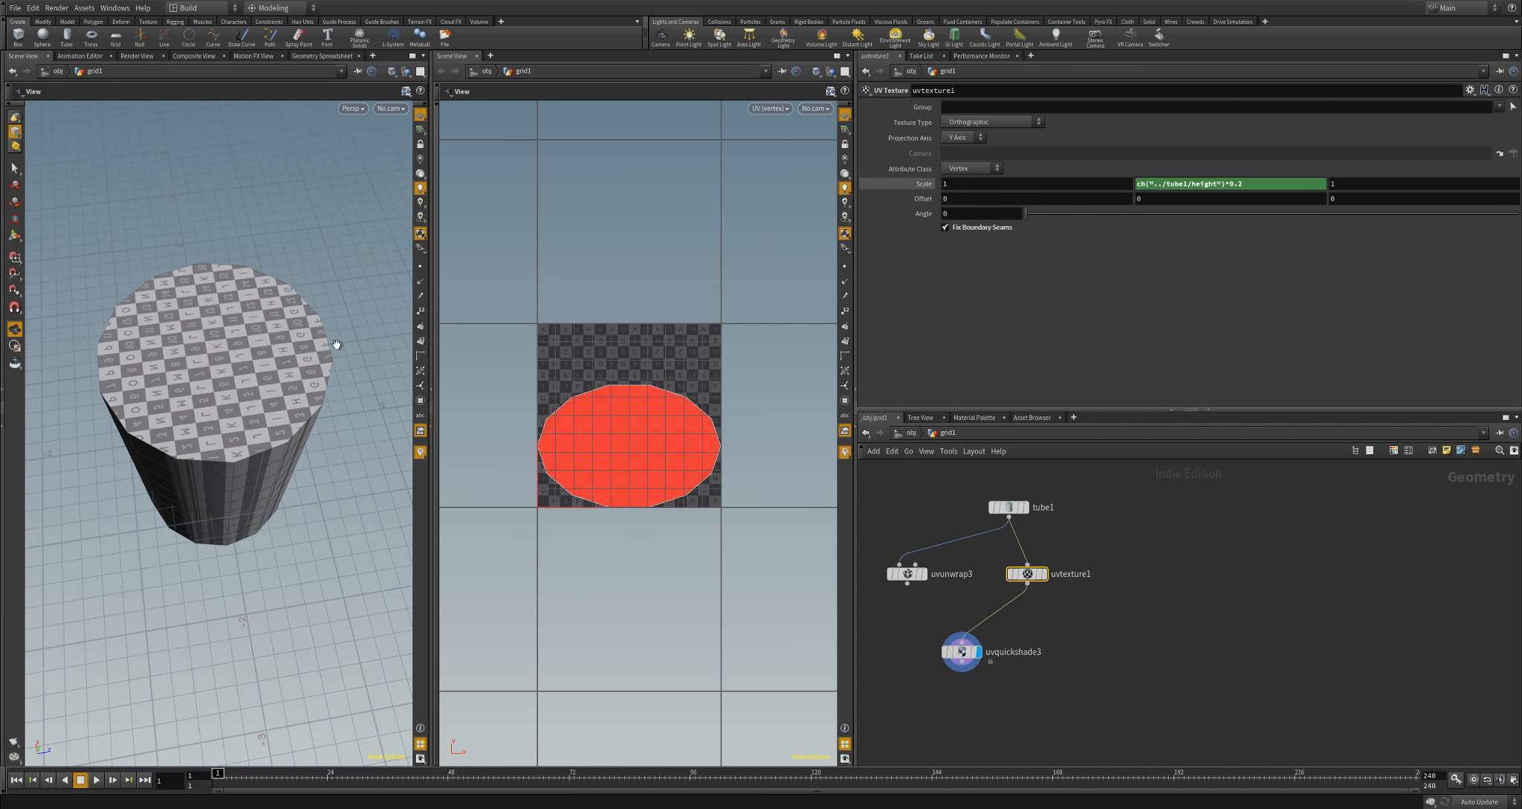
left_click_drag(316, 480, 258, 424)
left_click(1011, 123)
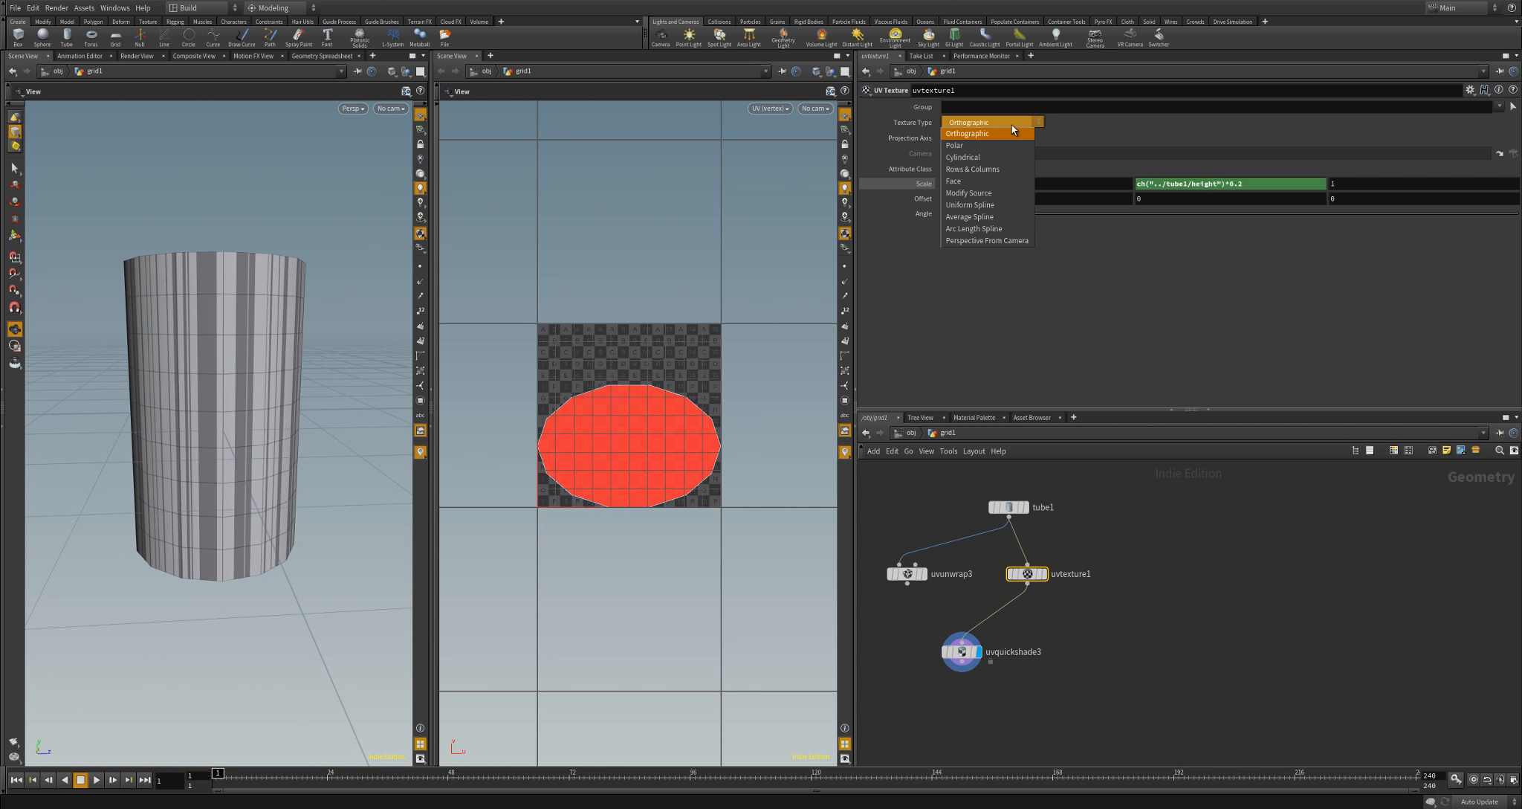
left_click(982, 158)
left_click_drag(245, 294, 363, 322)
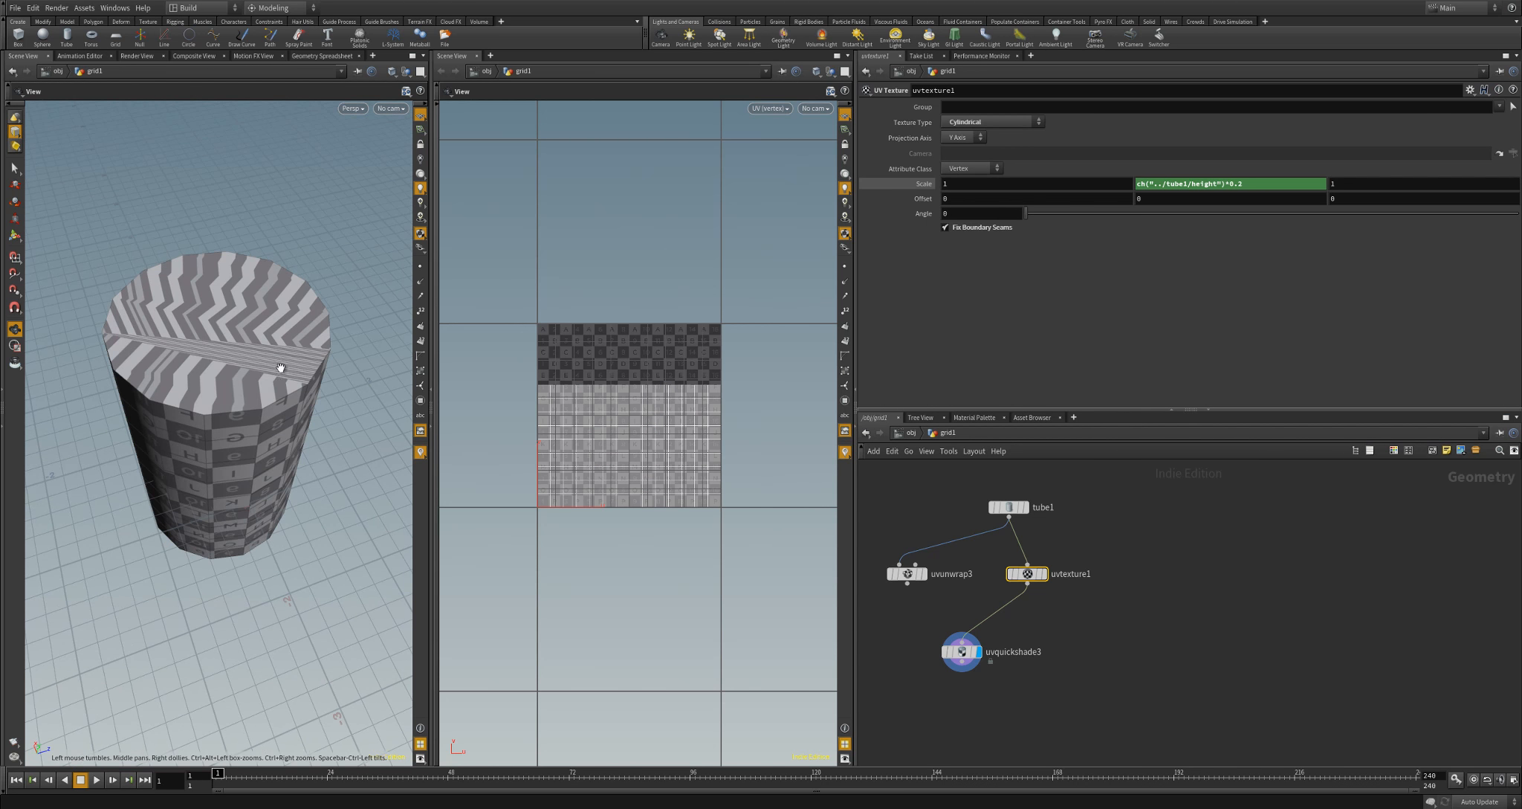
left_click_drag(287, 417, 262, 411)
left_click_drag(225, 321, 214, 408)
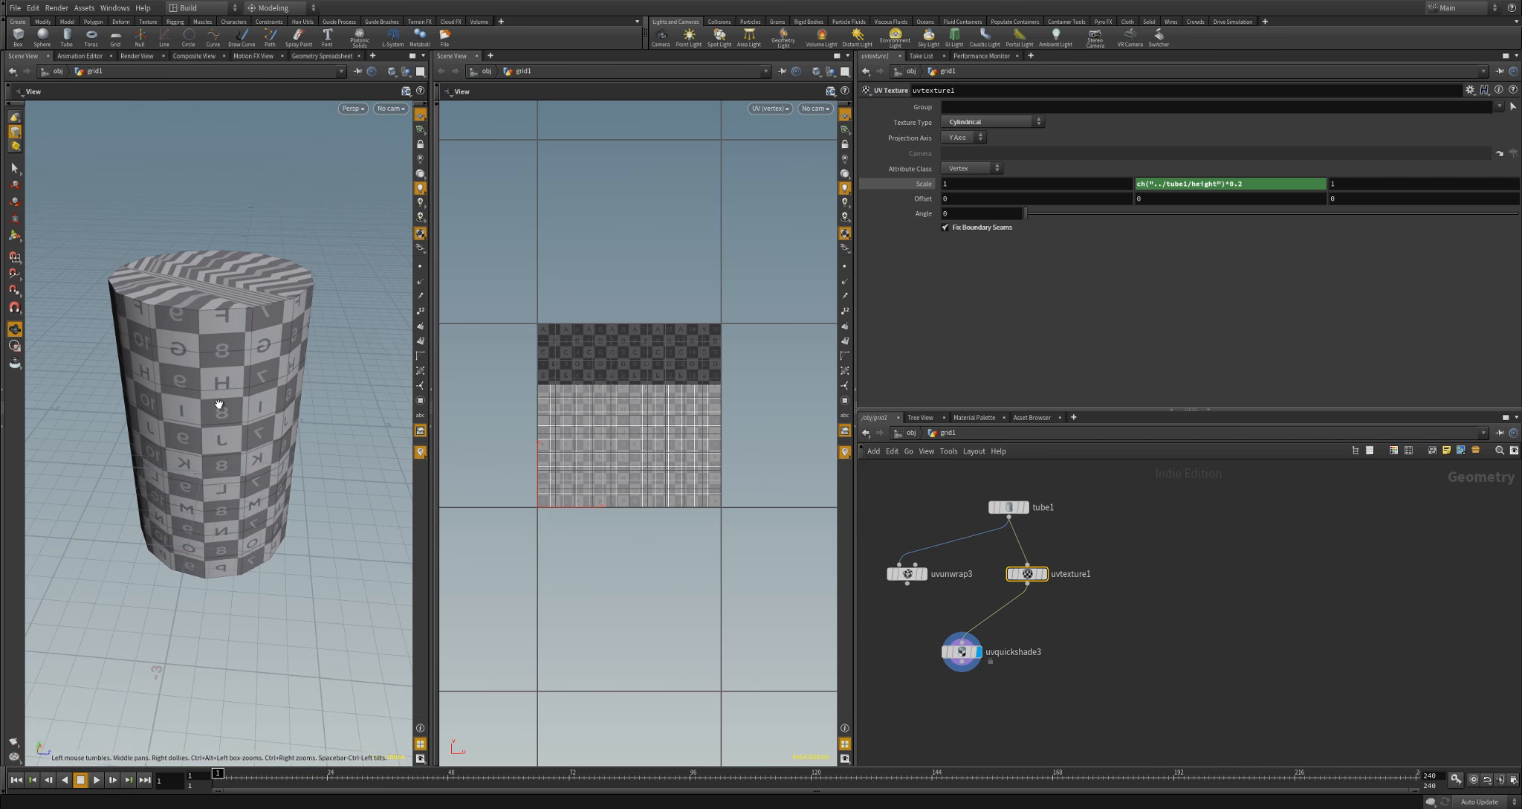
Align tube1 above uvtexture1 and insert a Blast node on the wire between them
left_click_drag(1013, 513, 1030, 506)
left_click(1029, 511)
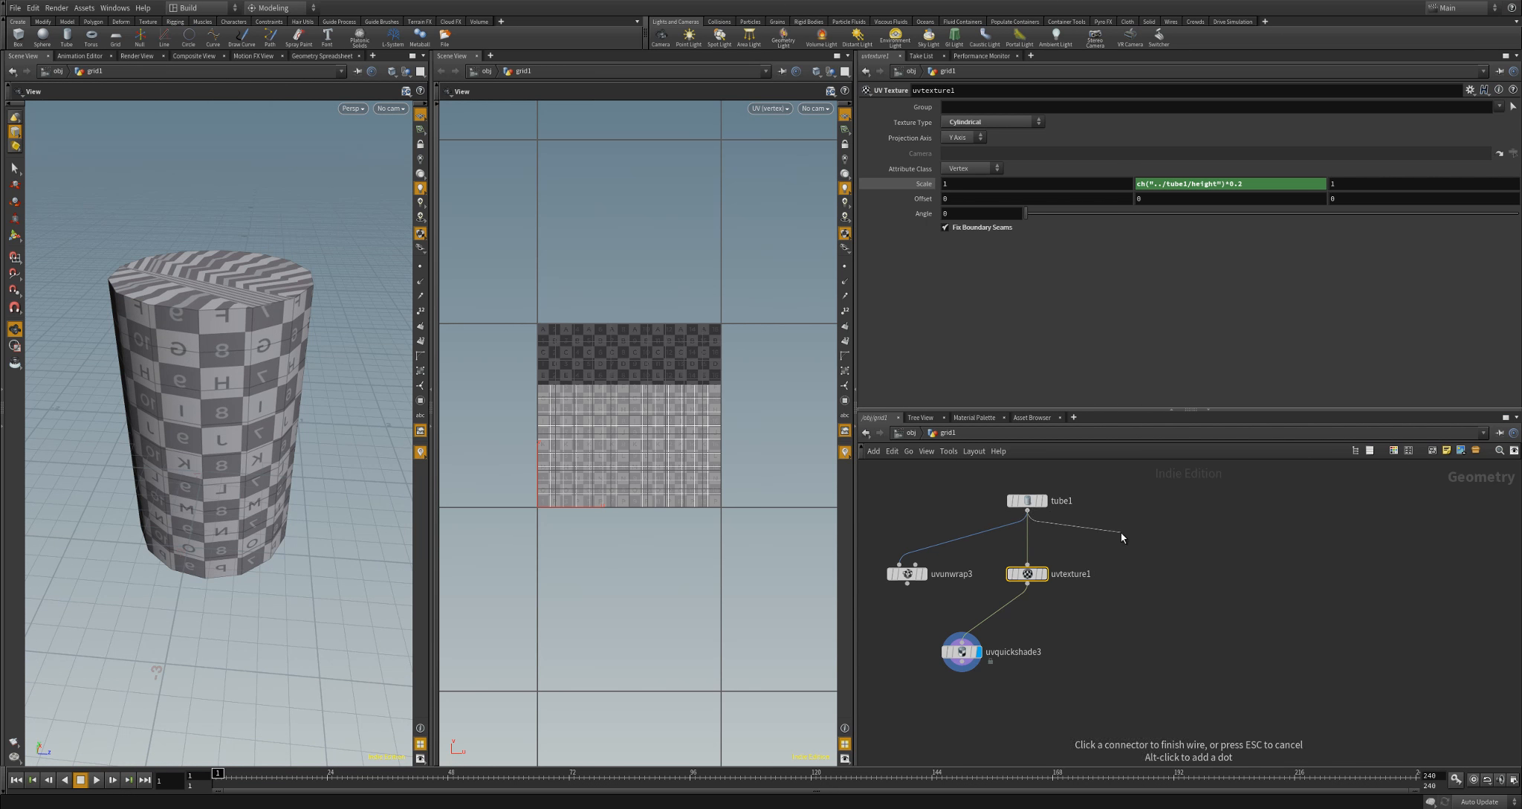
key("Escape")
key("Tab")
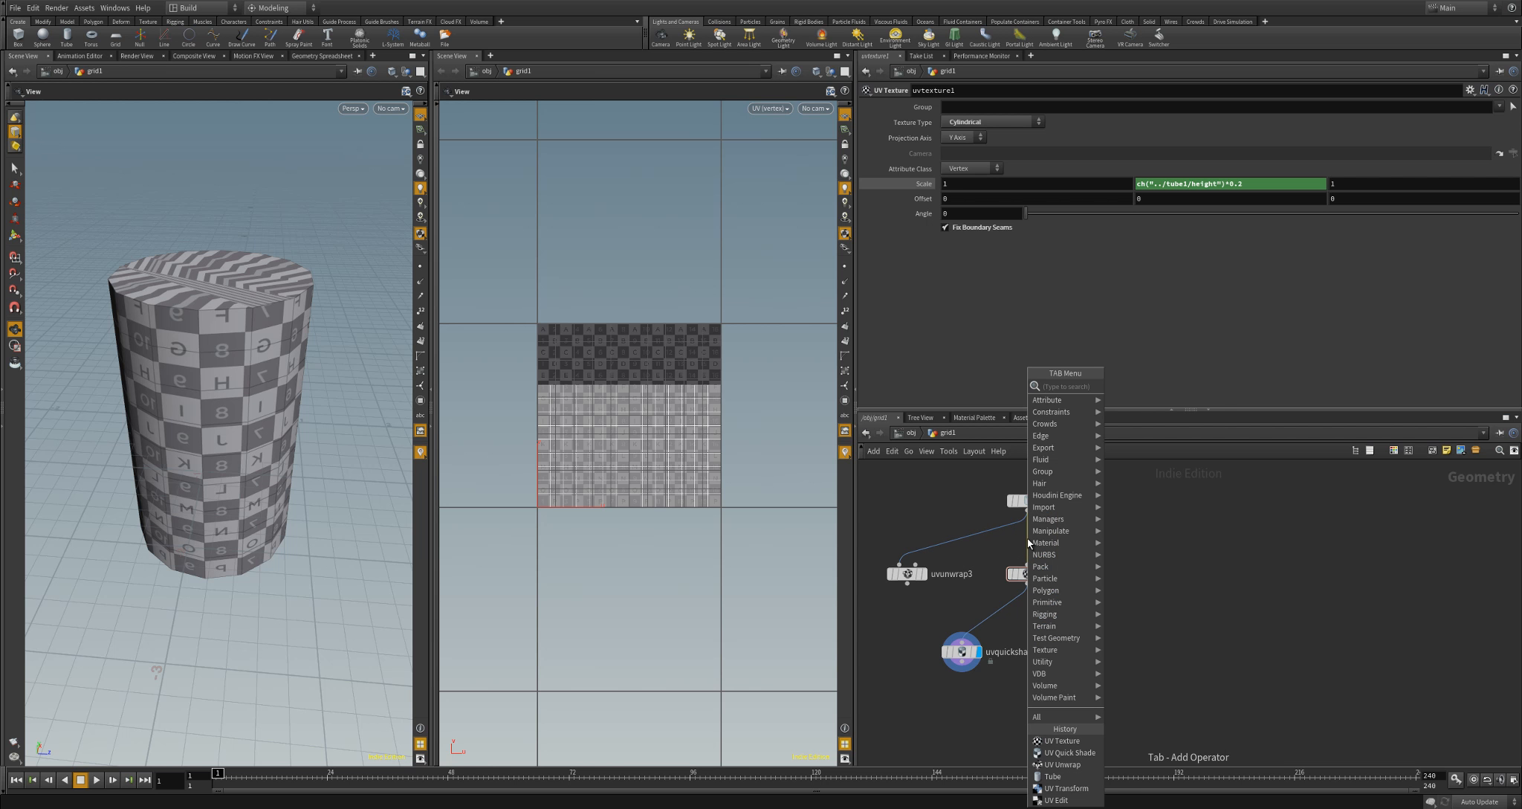
type("blast")
key("Return")
left_click(1027, 541)
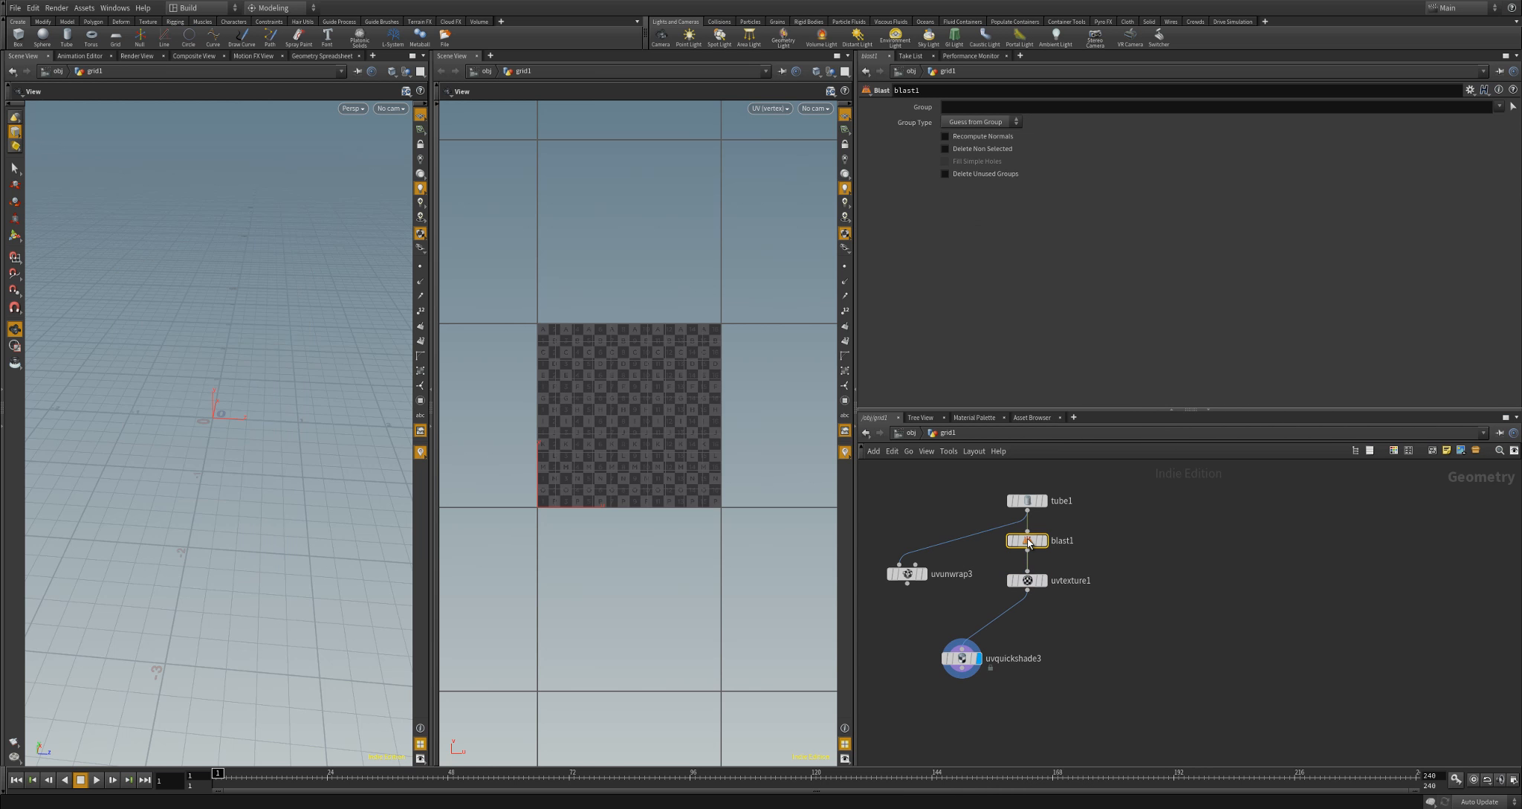
Set blast1's group to 0 1 to remove the tube's two end caps, and inspect the open tube
left_click(1001, 108)
type("0 1")
key("Return")
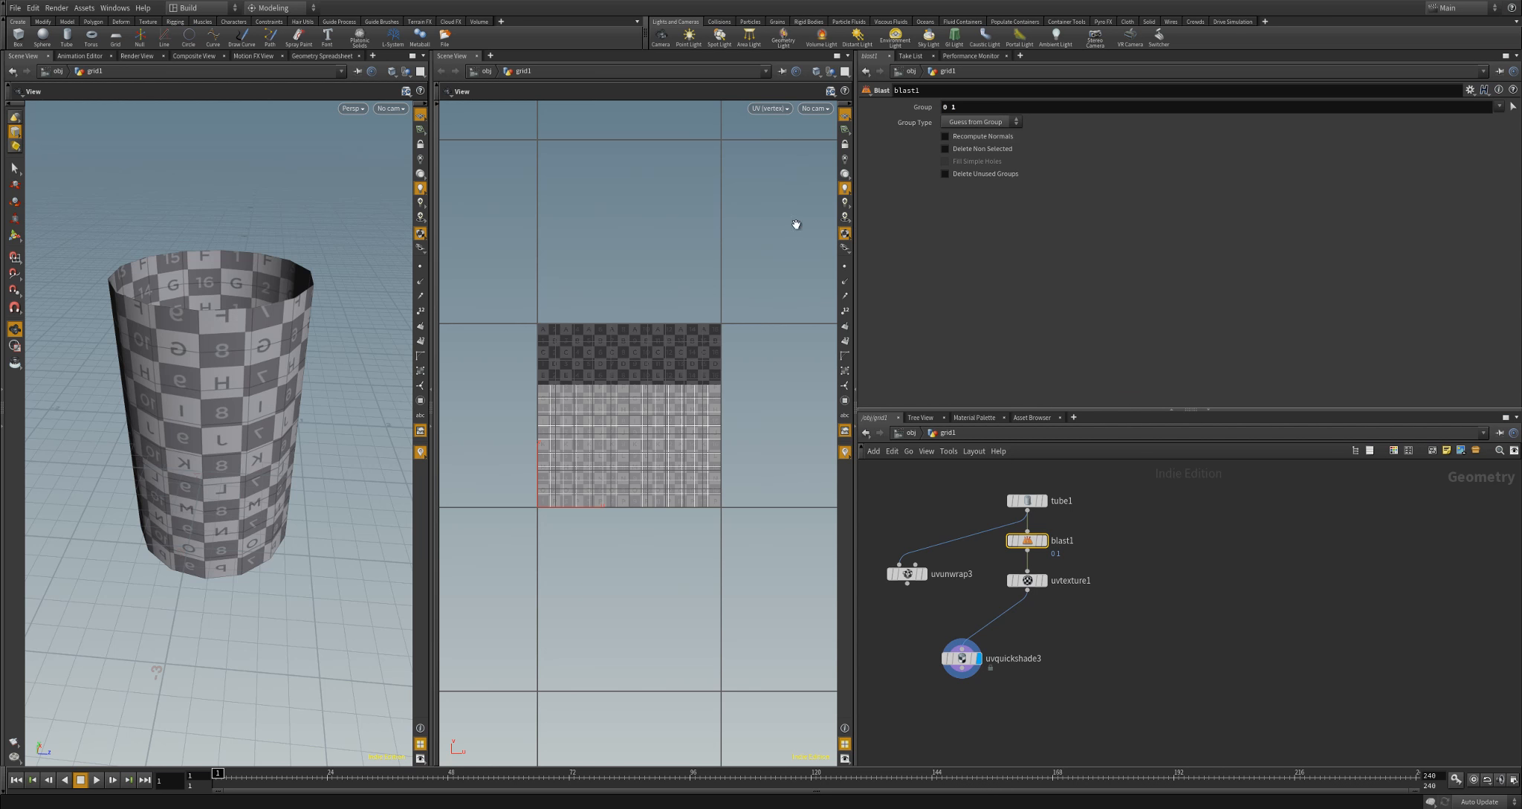
left_click_drag(336, 387, 299, 390)
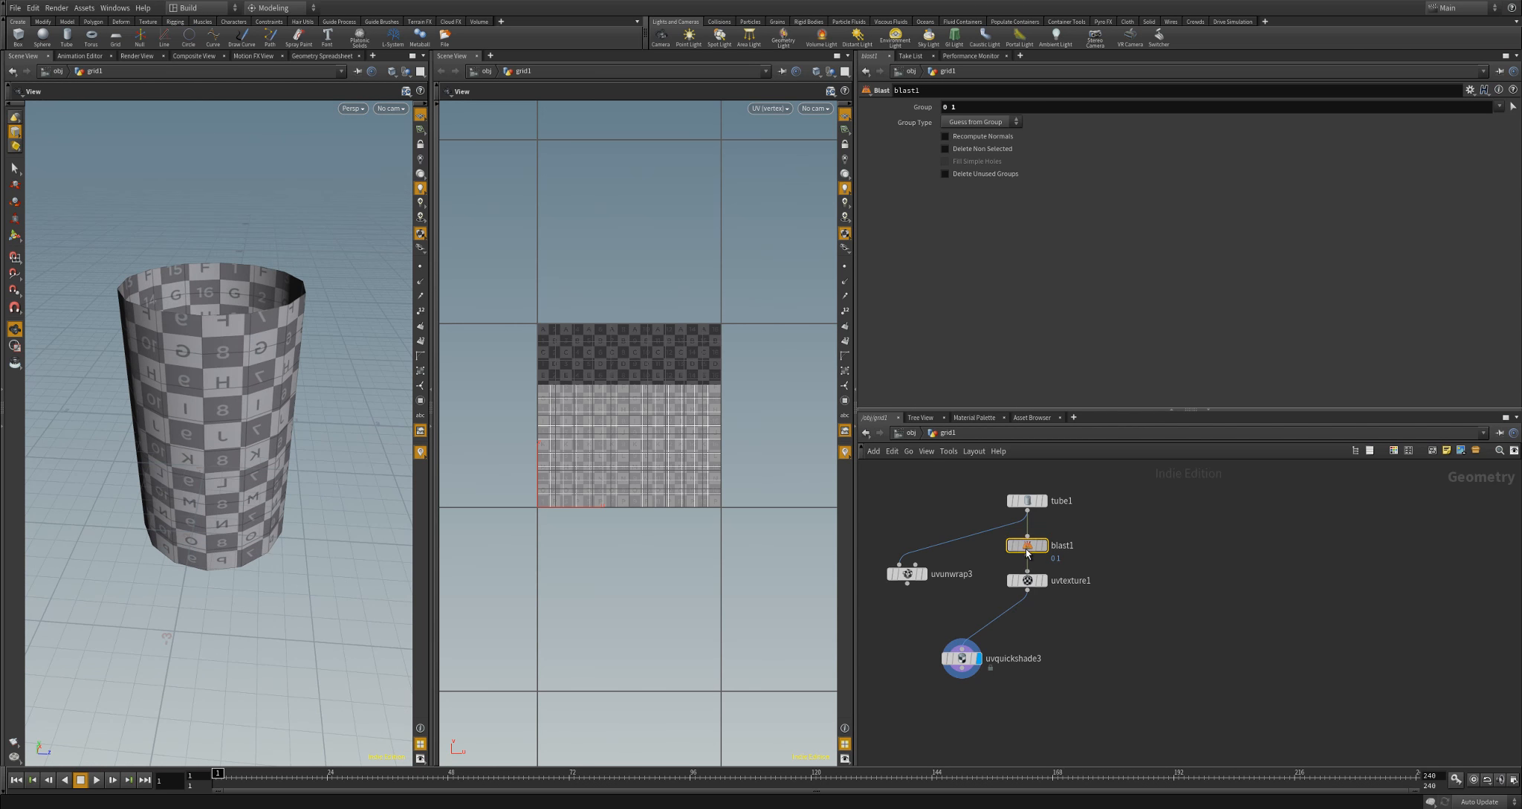
left_click_drag(1030, 547, 1031, 552)
left_click_drag(258, 441, 277, 343)
left_click_drag(149, 404, 227, 384)
Duplicate blast1 beside it under tube1, enable Delete Non Selected on the copy, and display only the caps
mouse_move(1048, 547)
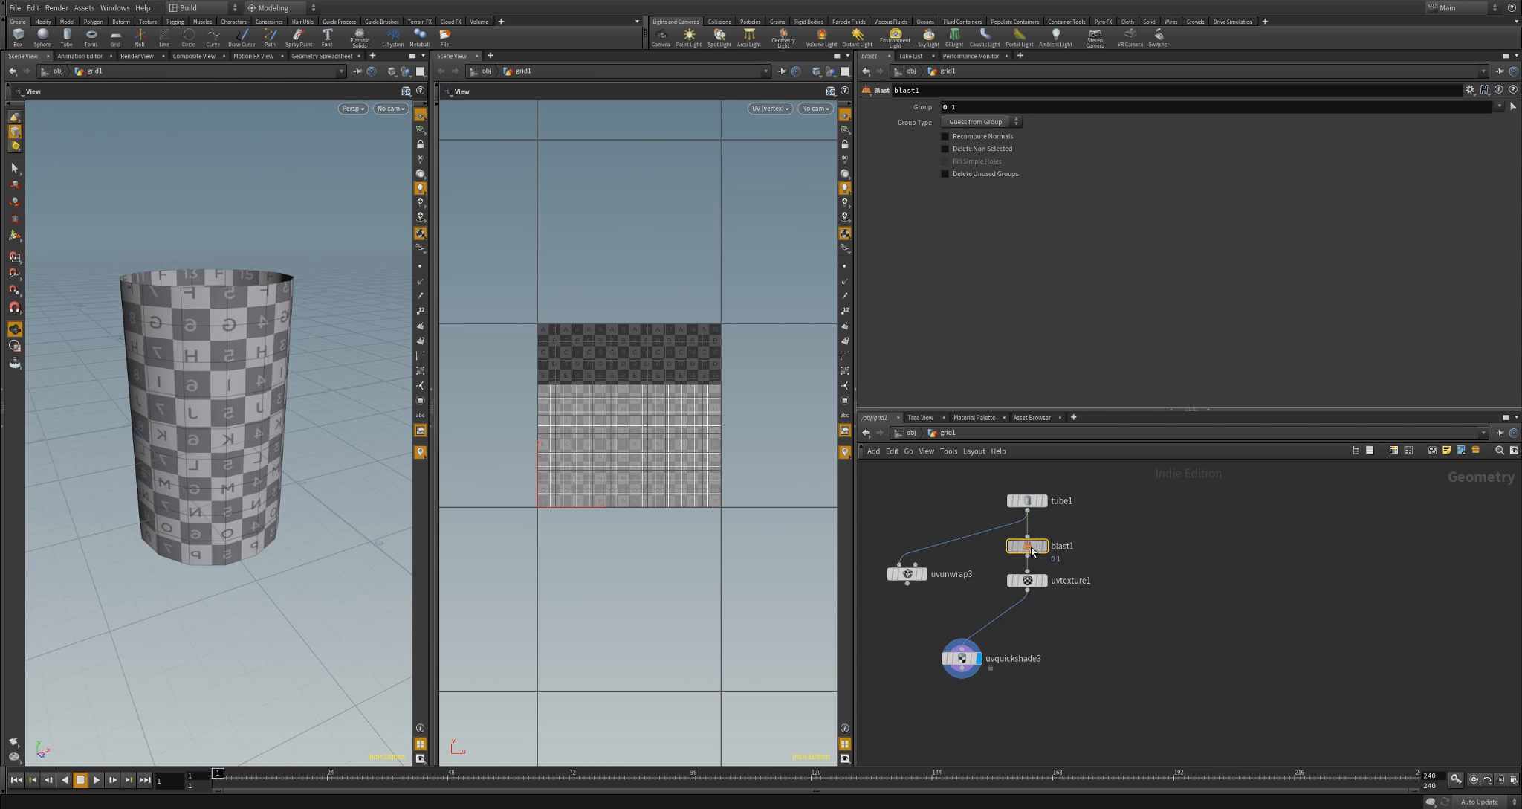
key("ctrl+c")
key("ctrl+v")
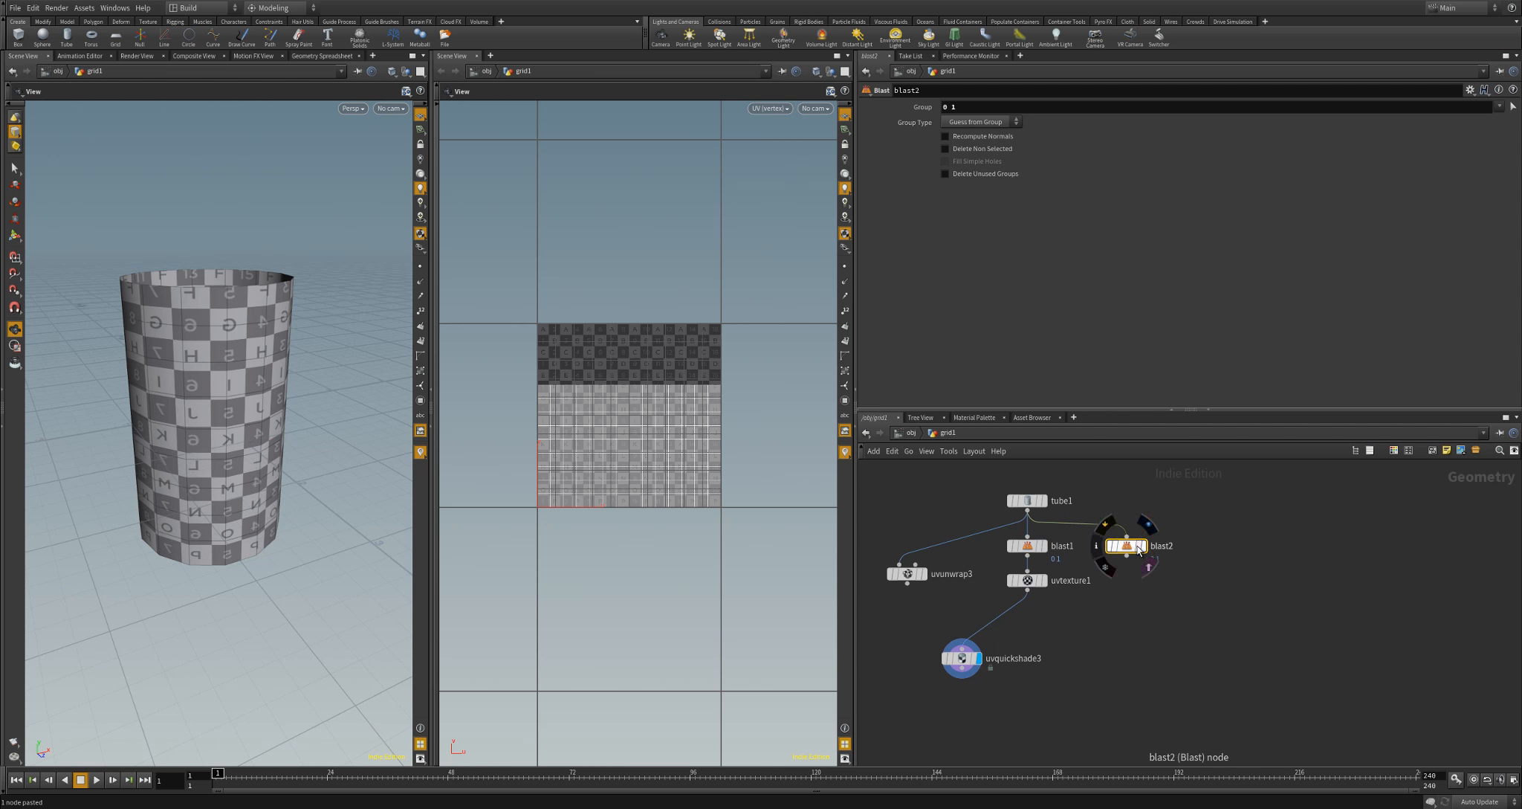
left_click_drag(1127, 545, 1141, 545)
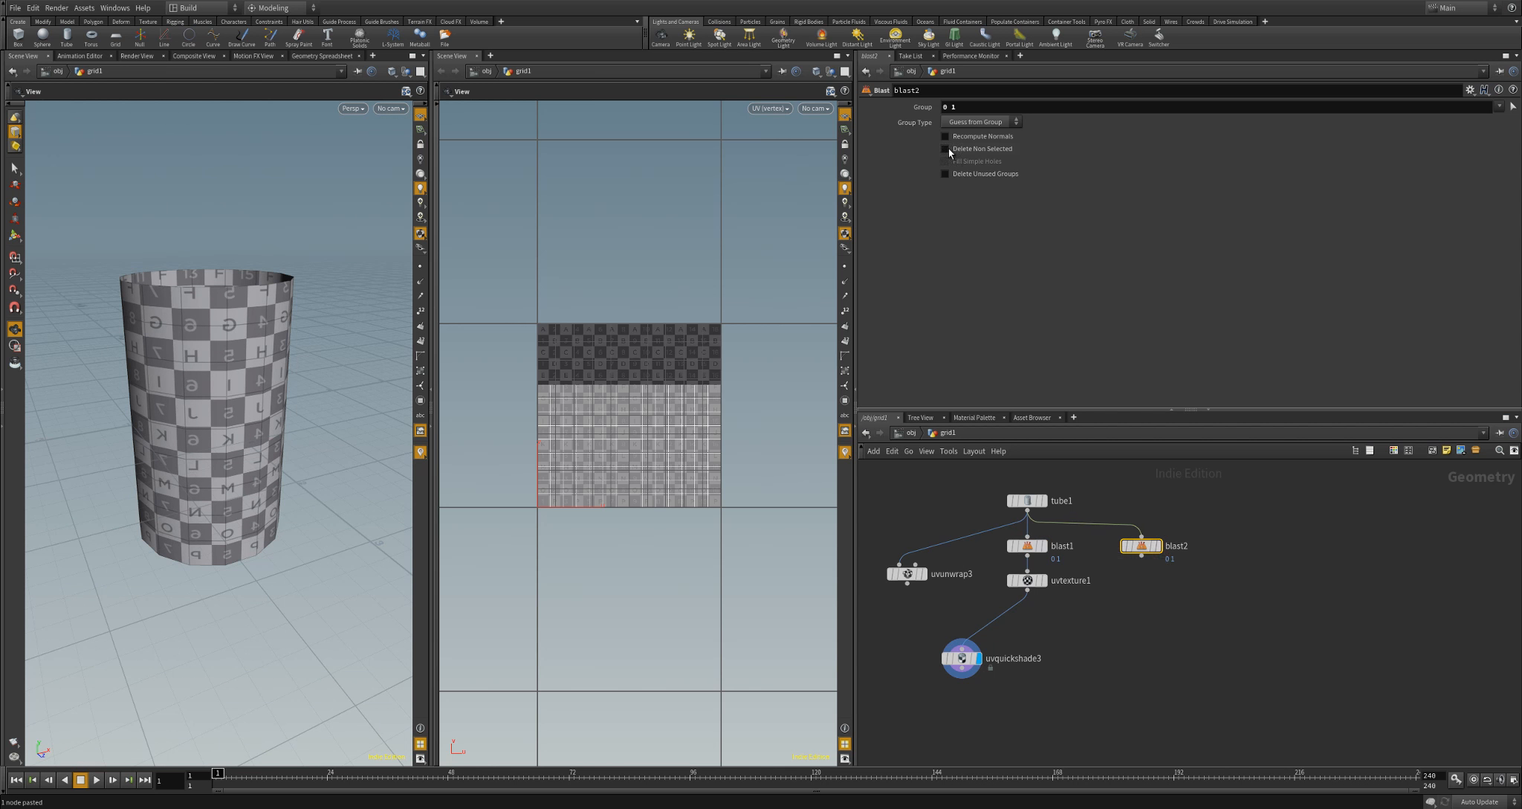
left_click(1157, 545)
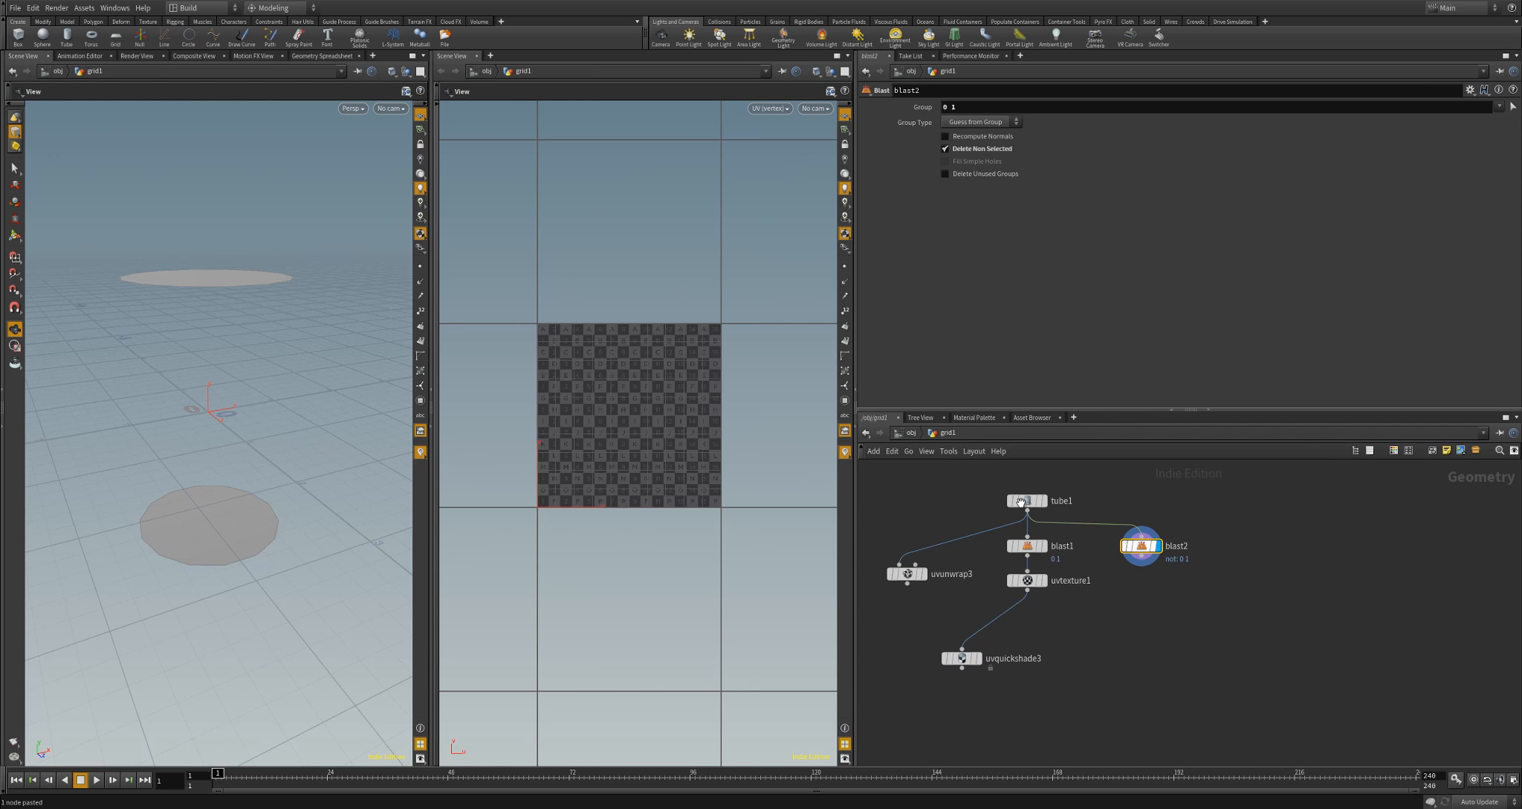
left_click_drag(313, 421, 232, 328)
Add a UV Unwrap node below blast2 and display its UV layout for the caps
mouse_move(901, 581)
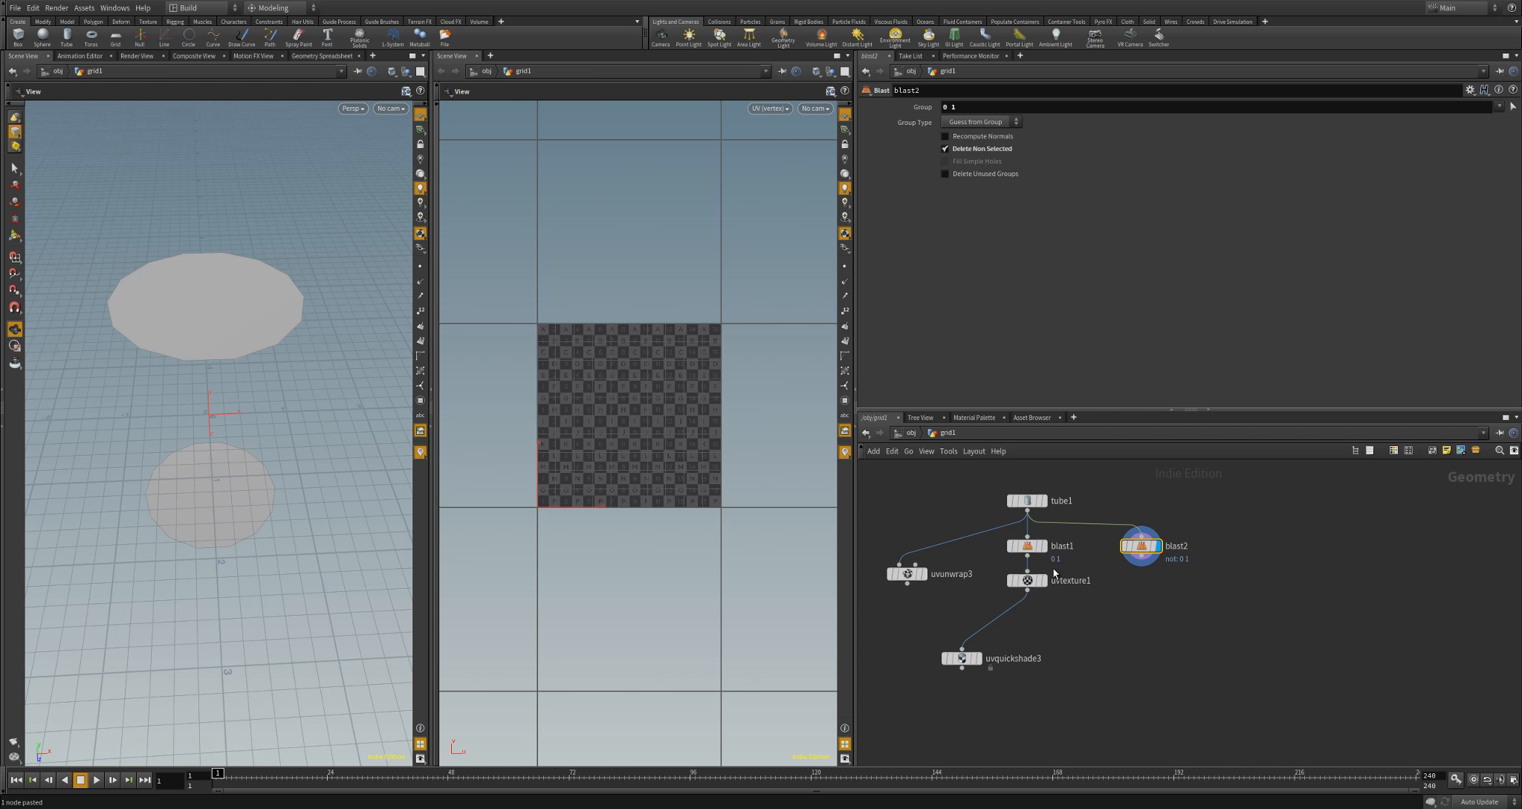
left_click(1141, 559)
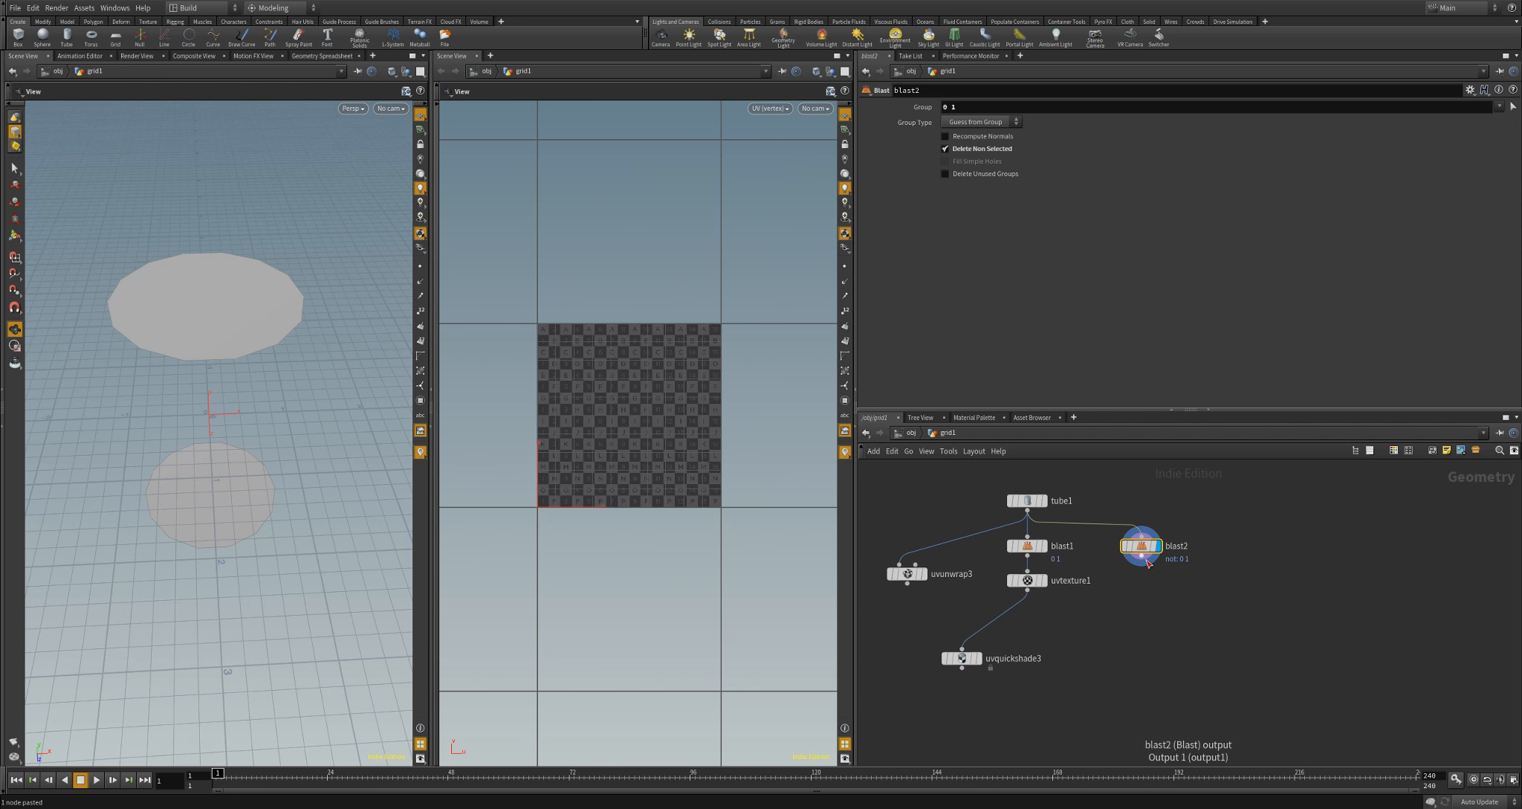
left_click(1151, 598)
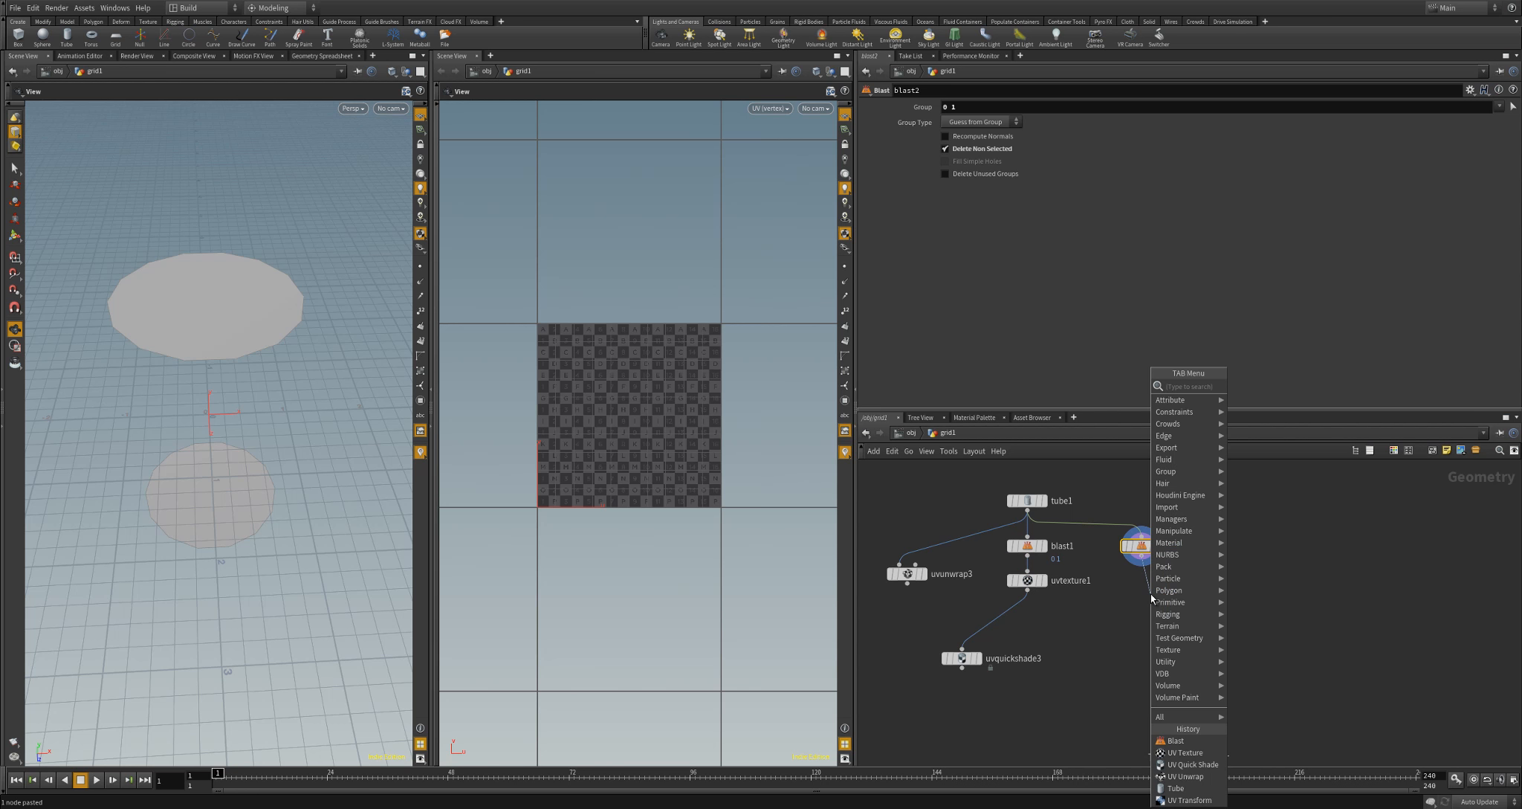
type("uvun")
key("Return")
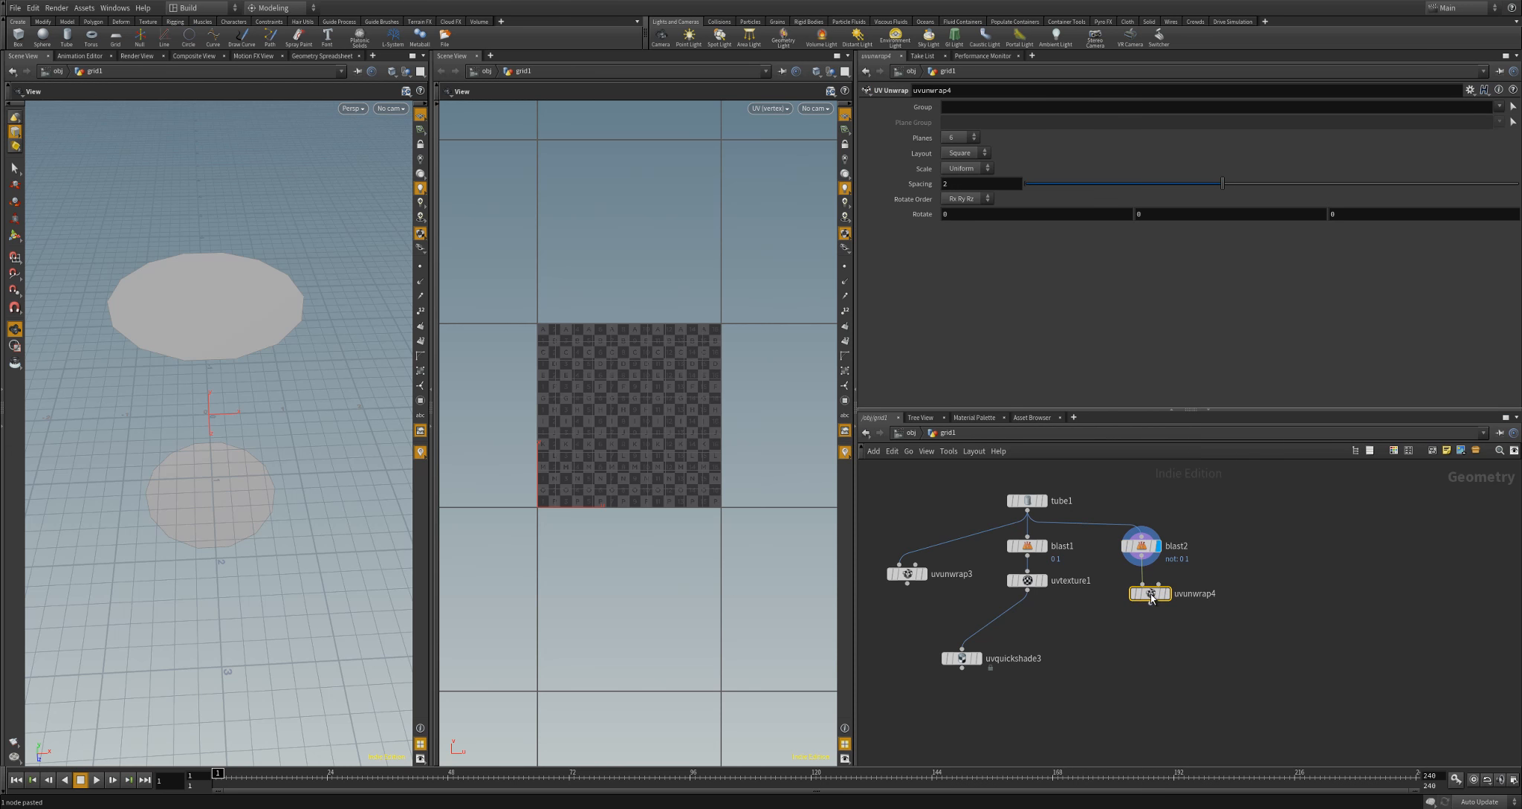
left_click(1148, 596)
left_click_drag(1149, 596, 1138, 592)
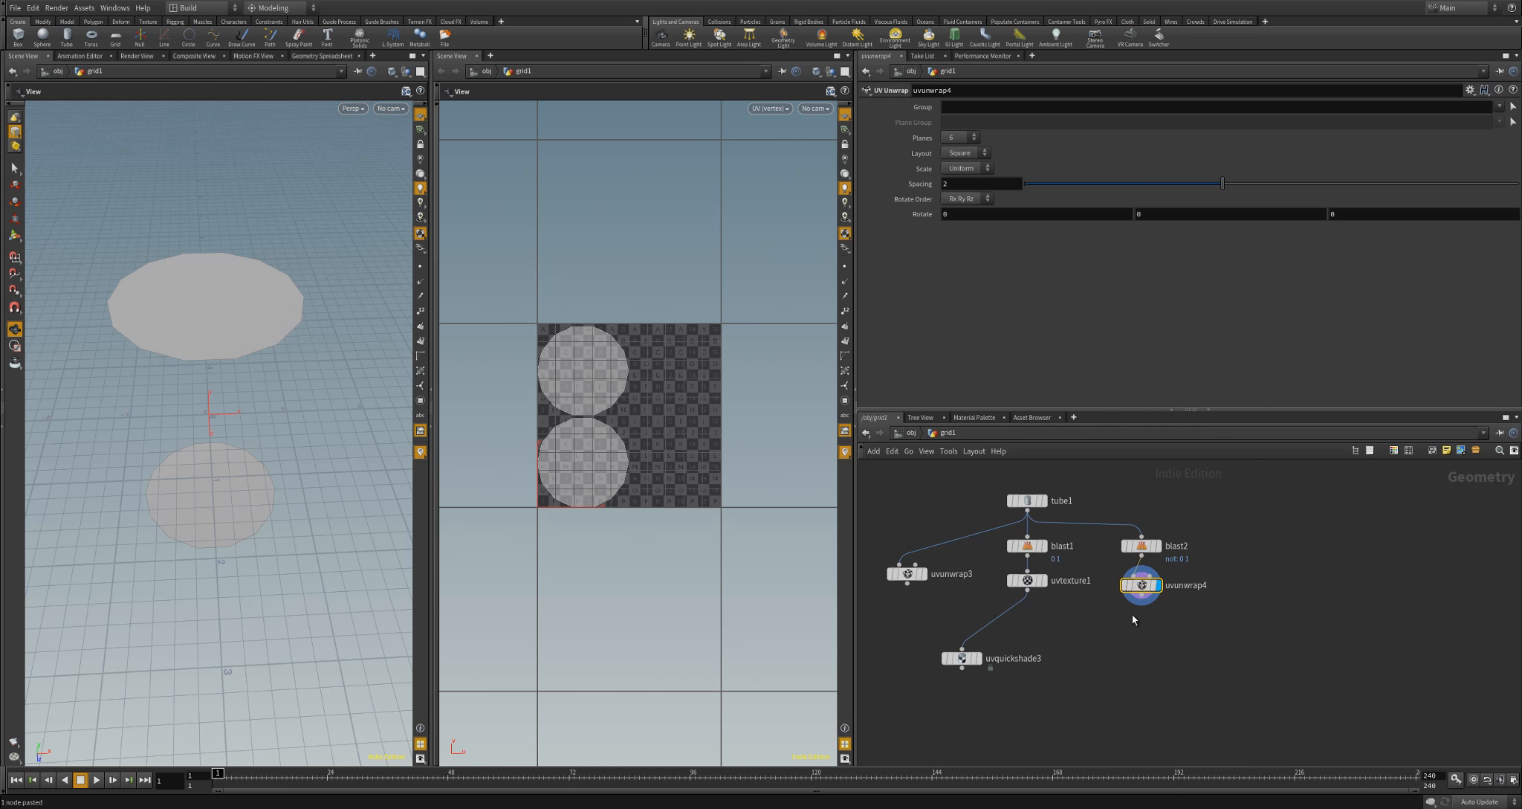
Connect uvunwrap4 to uvquickshade3 and display the checker texture on the two caps
left_click_drag(988, 633, 962, 649)
left_click(979, 657)
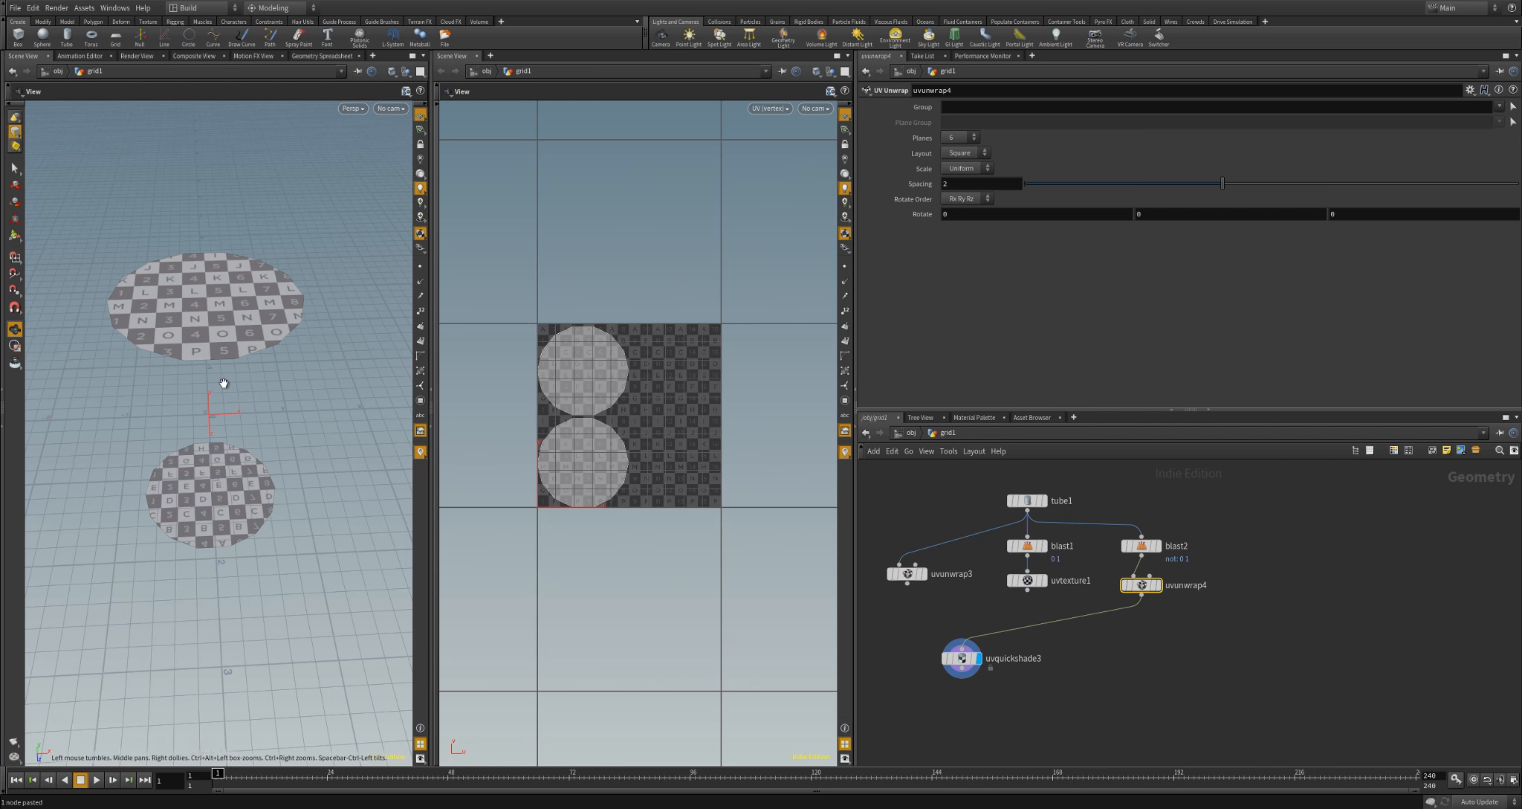
left_click_drag(224, 381, 205, 310)
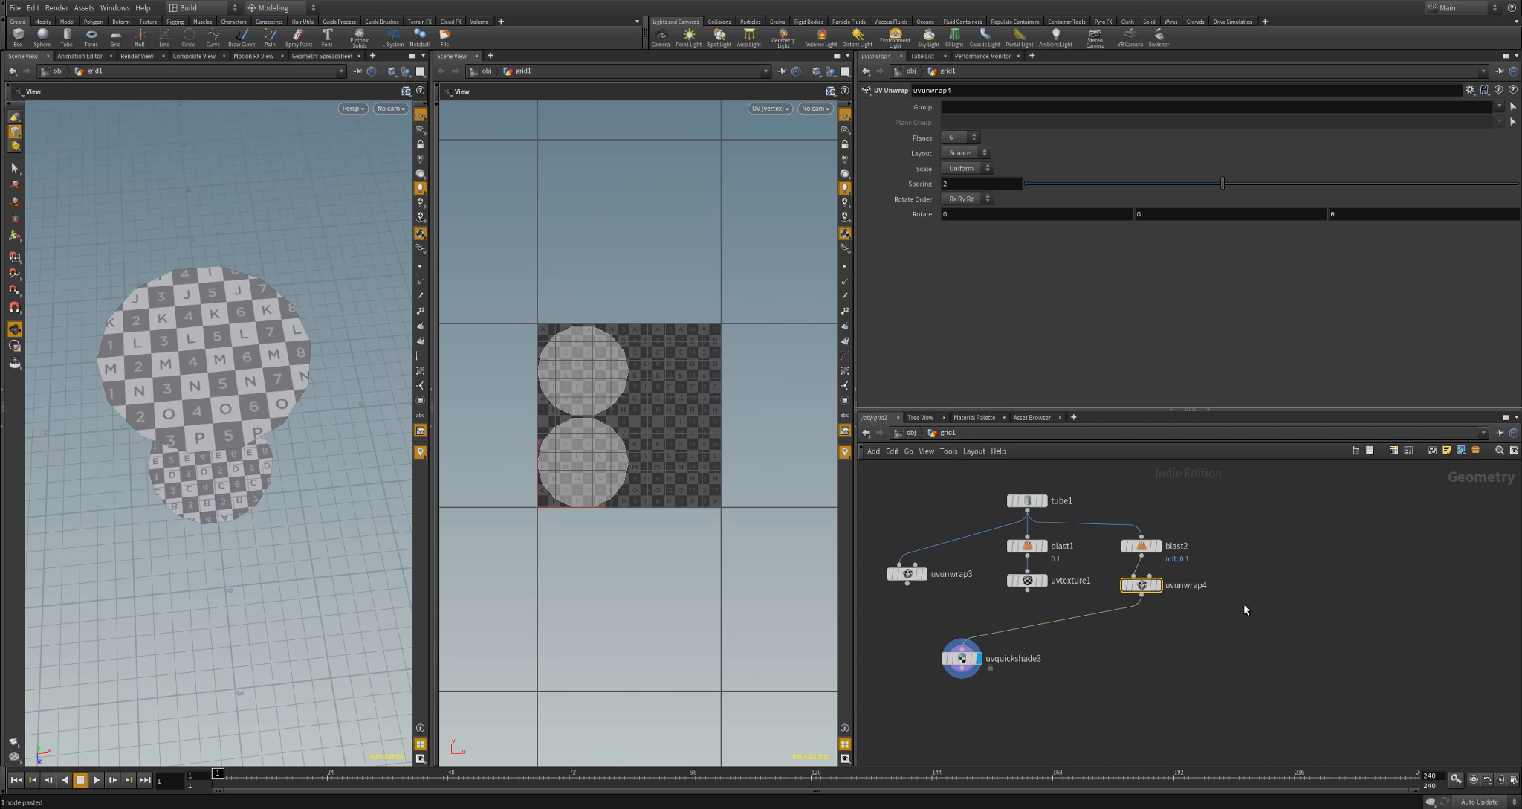
Make room above uvquickshade3, then combine uvtexture1 and uvunwrap4 in a new Merge node and display it
middle_click_drag(1013, 681, 1027, 621)
left_click_drag(983, 604, 995, 687)
left_click(1040, 530)
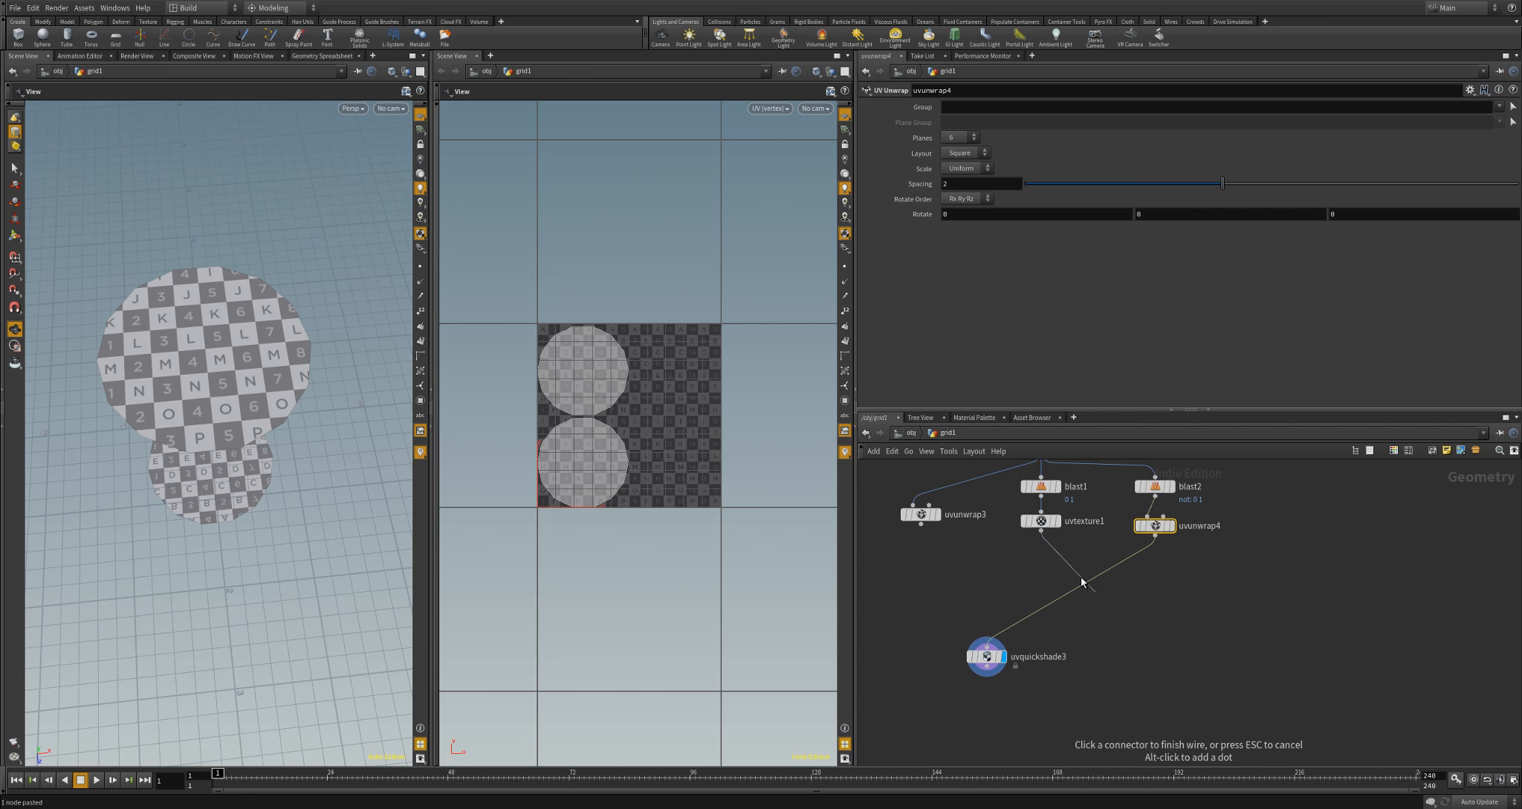
key("Tab")
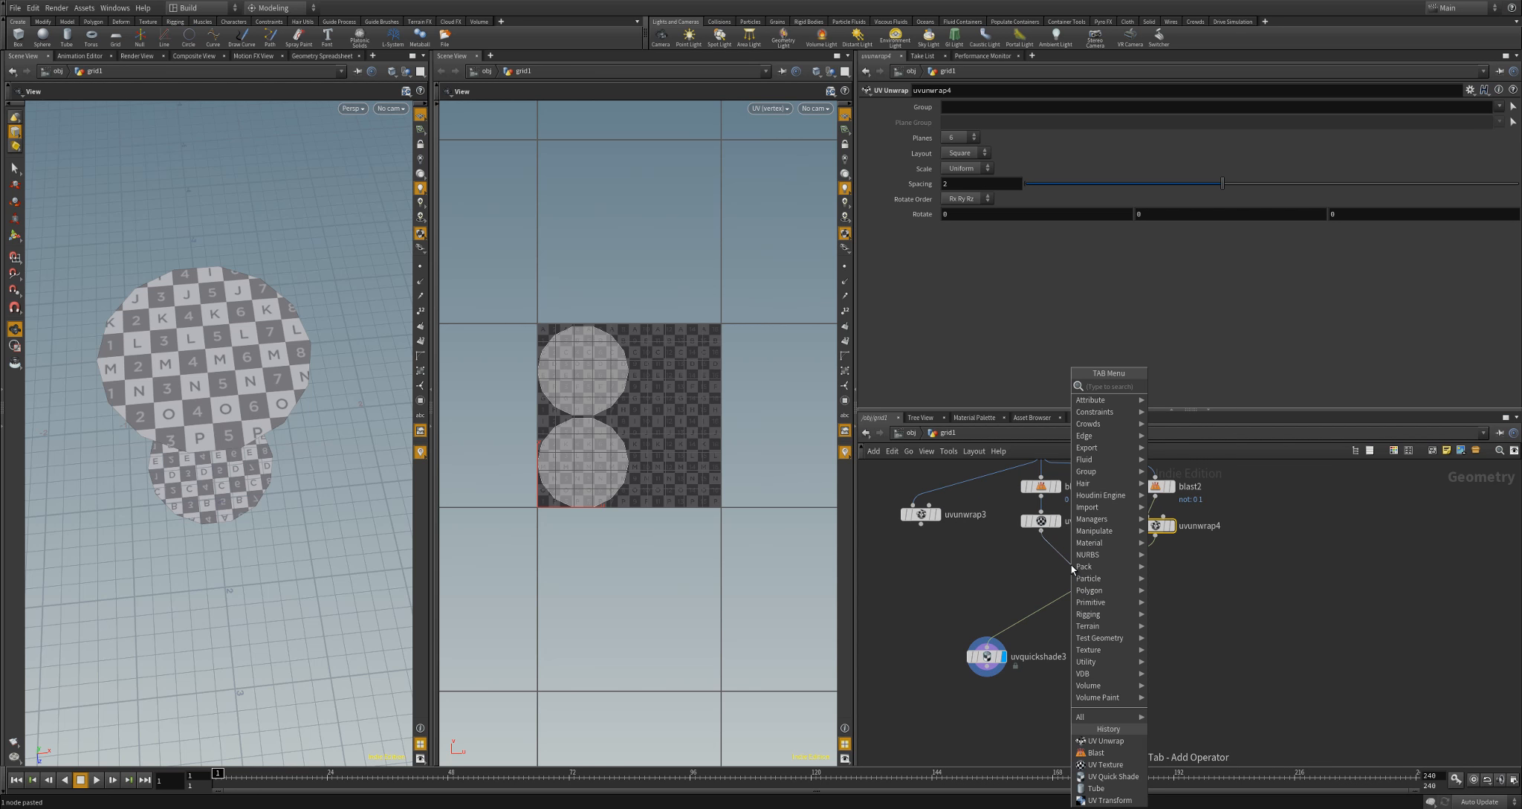
type("merge")
key("Return")
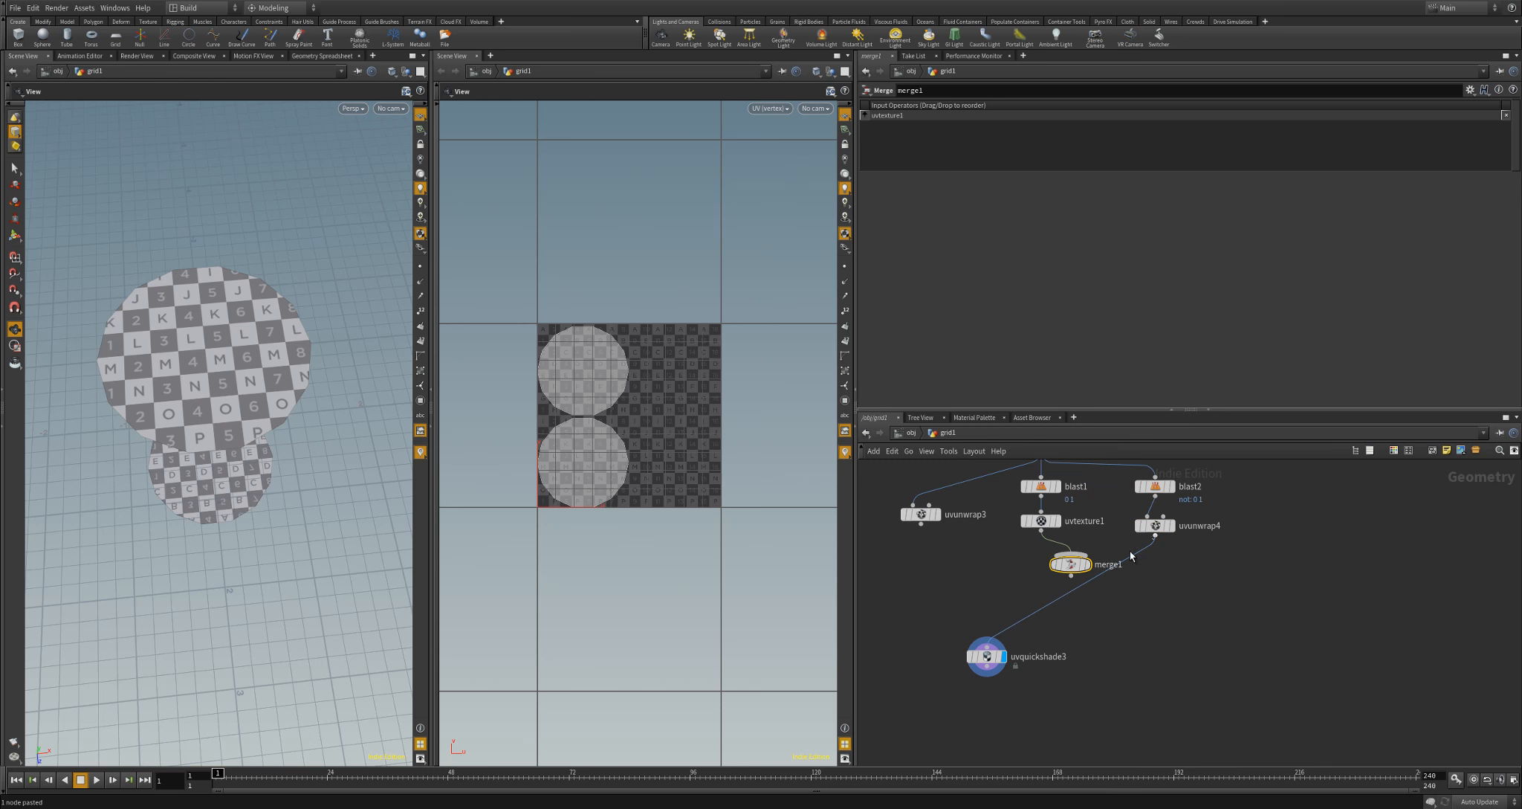
left_click(1070, 562)
left_click(1087, 564)
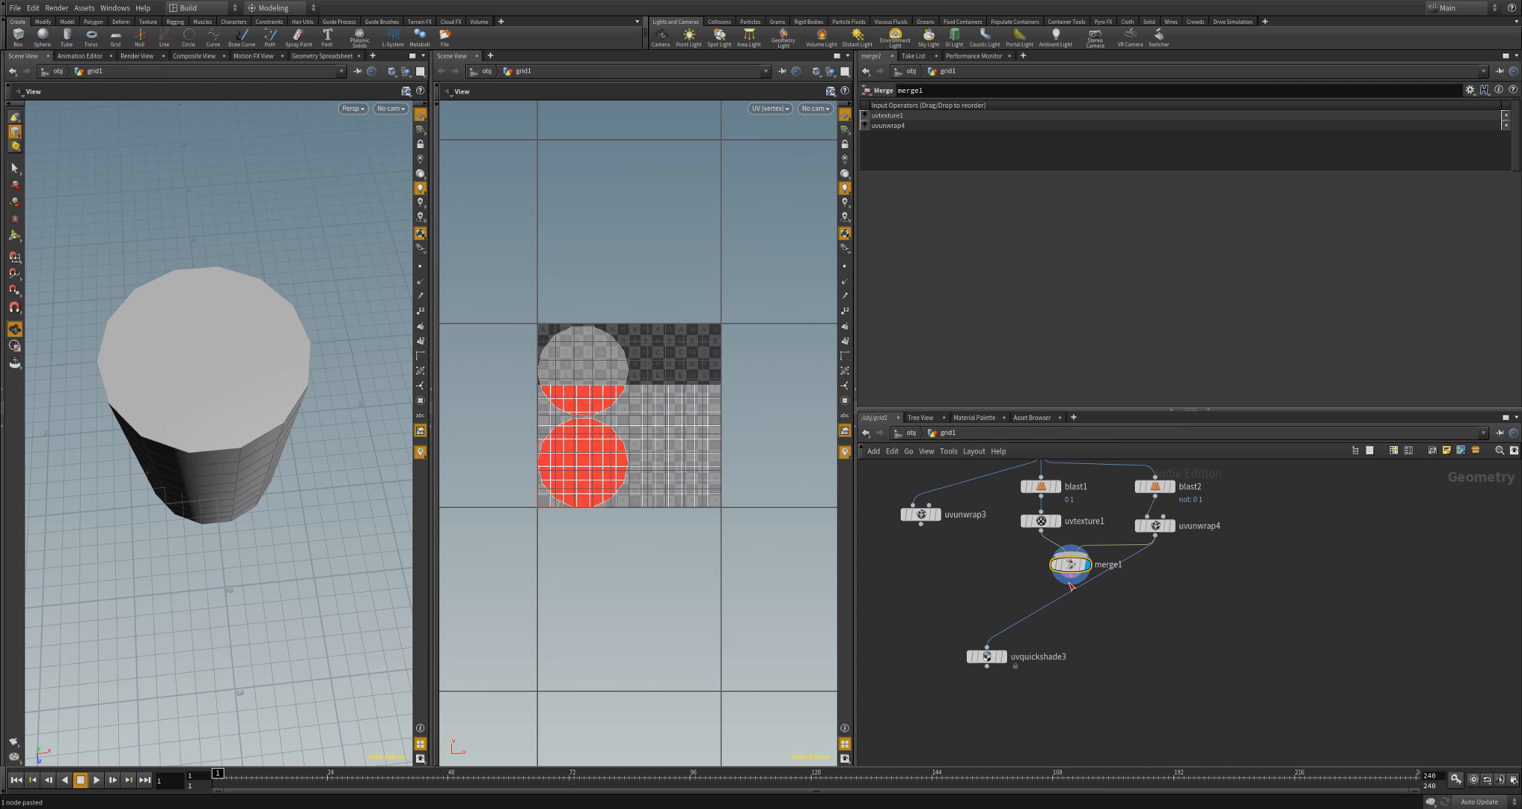
Connect merge1 to uvquickshade3, display the textured tube, and examine the overlapping UV shells
left_click(1004, 656)
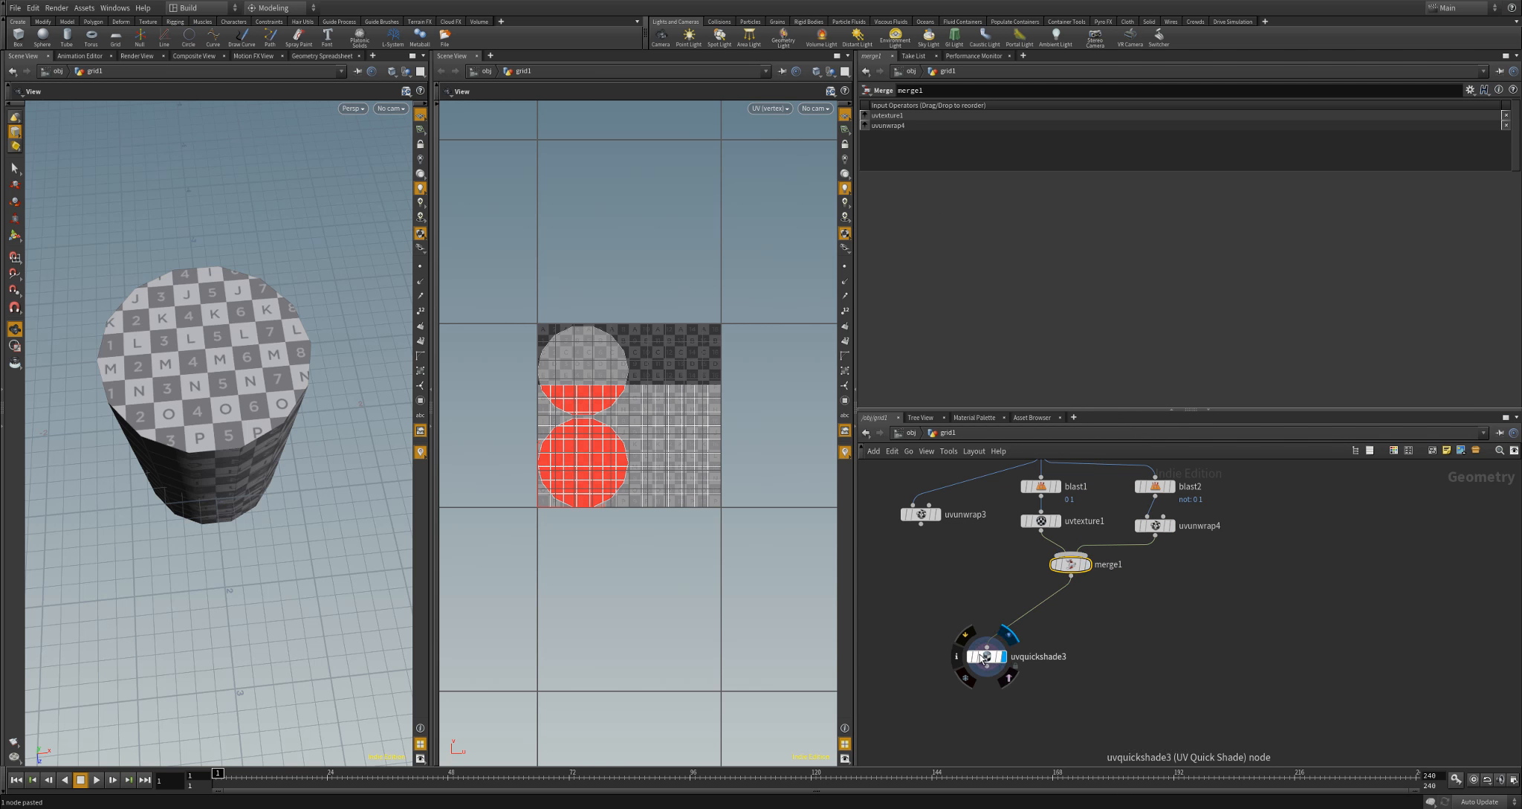
left_click_drag(307, 455, 207, 345)
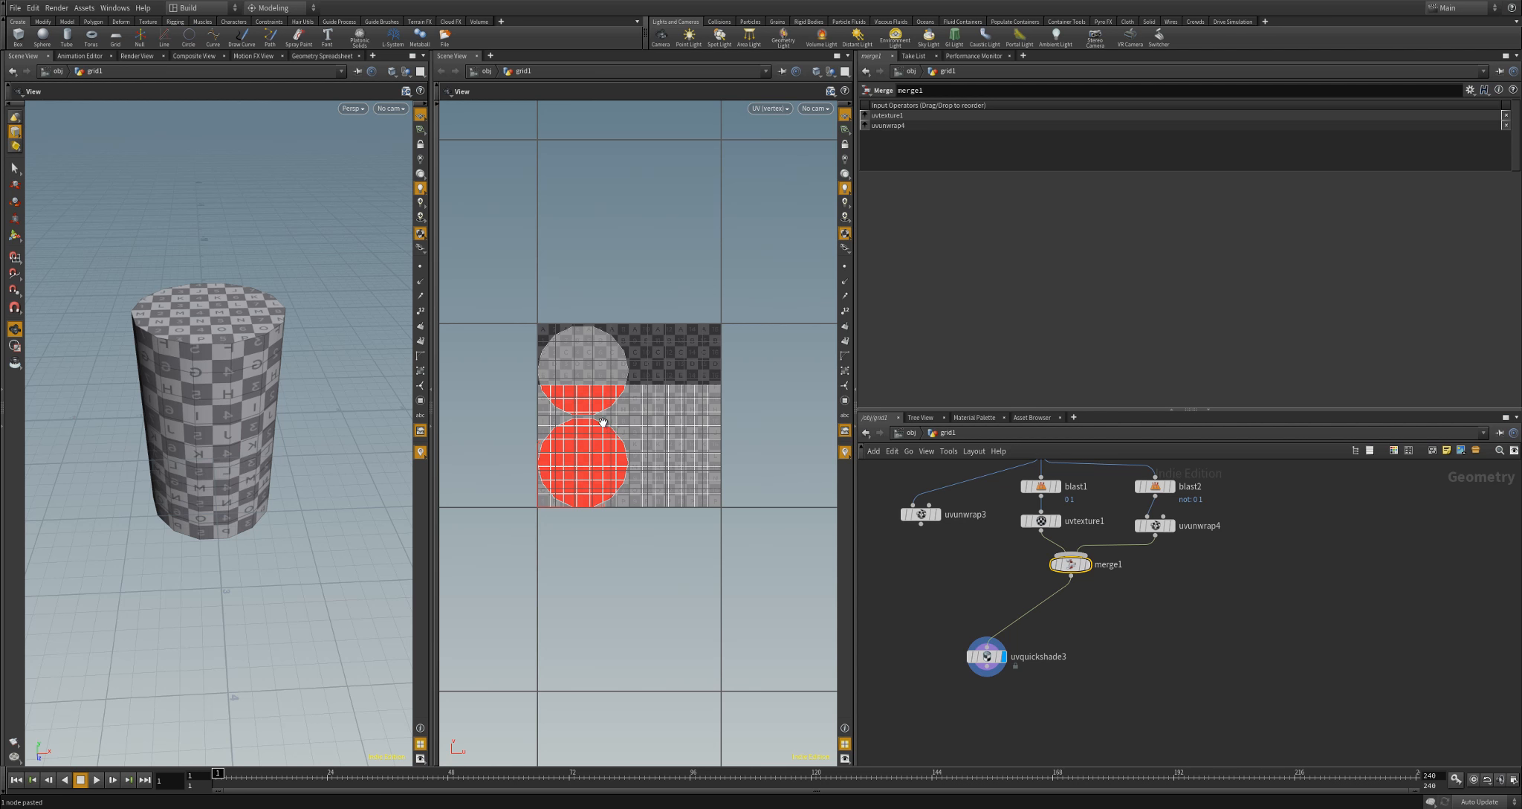
scroll(600, 406, "up", 5)
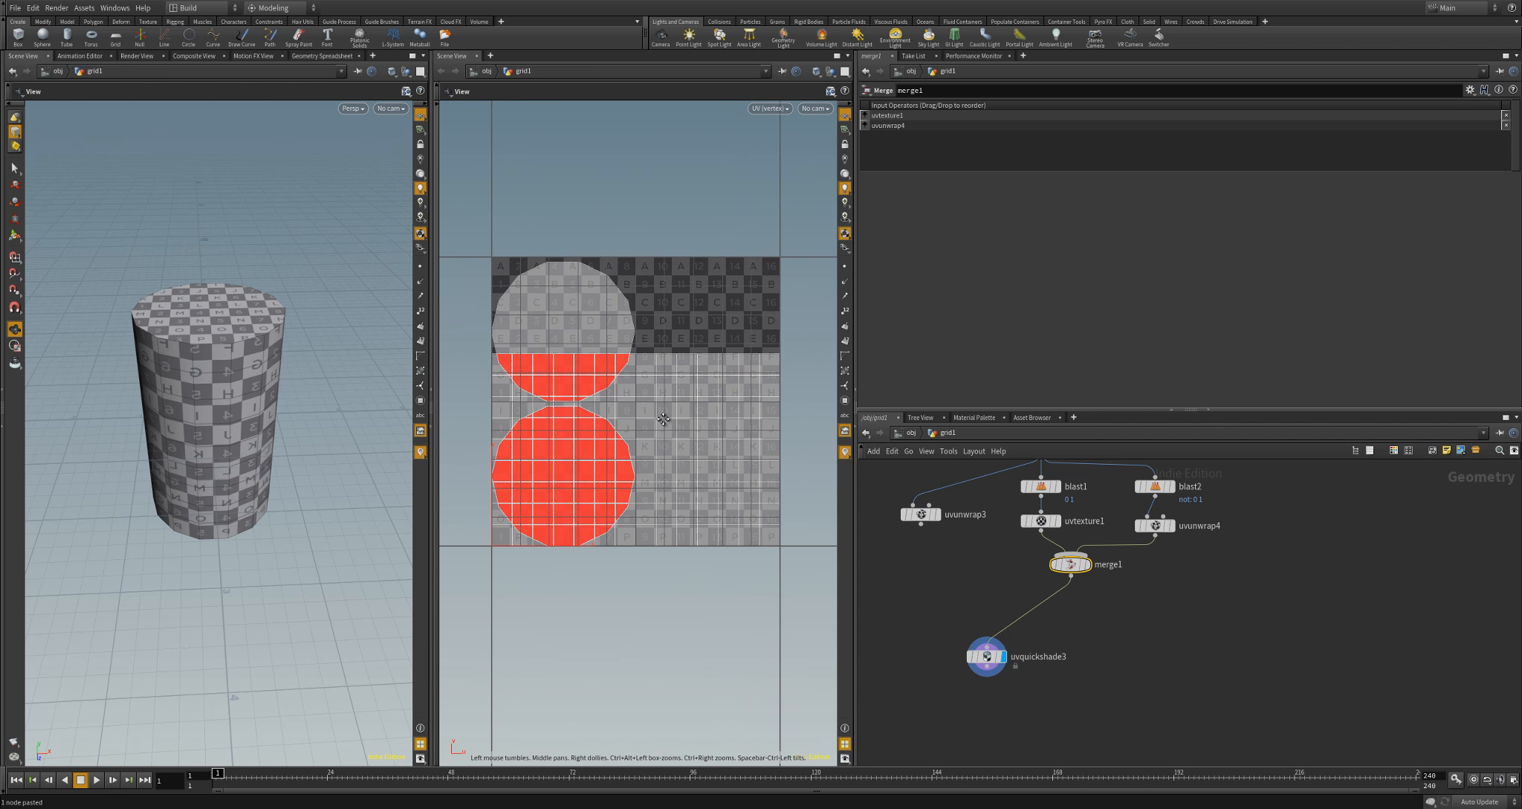
Insert a Fuse node between merge1 and uvquickshade3, and compare the node info of merge1 and the Fuse node
middle_click_drag(650, 428, 657, 429)
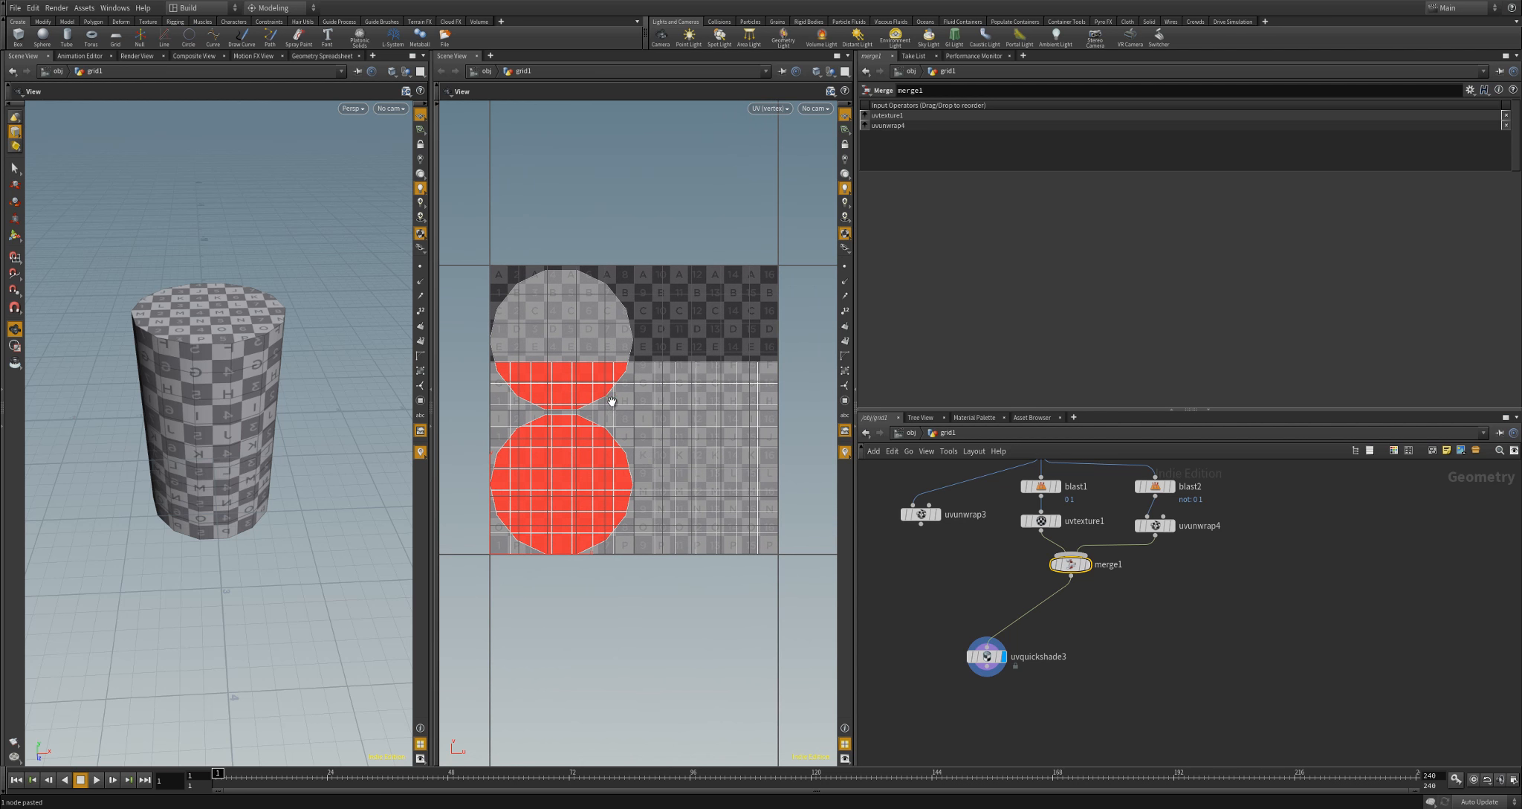
middle_click_drag(629, 419, 625, 411)
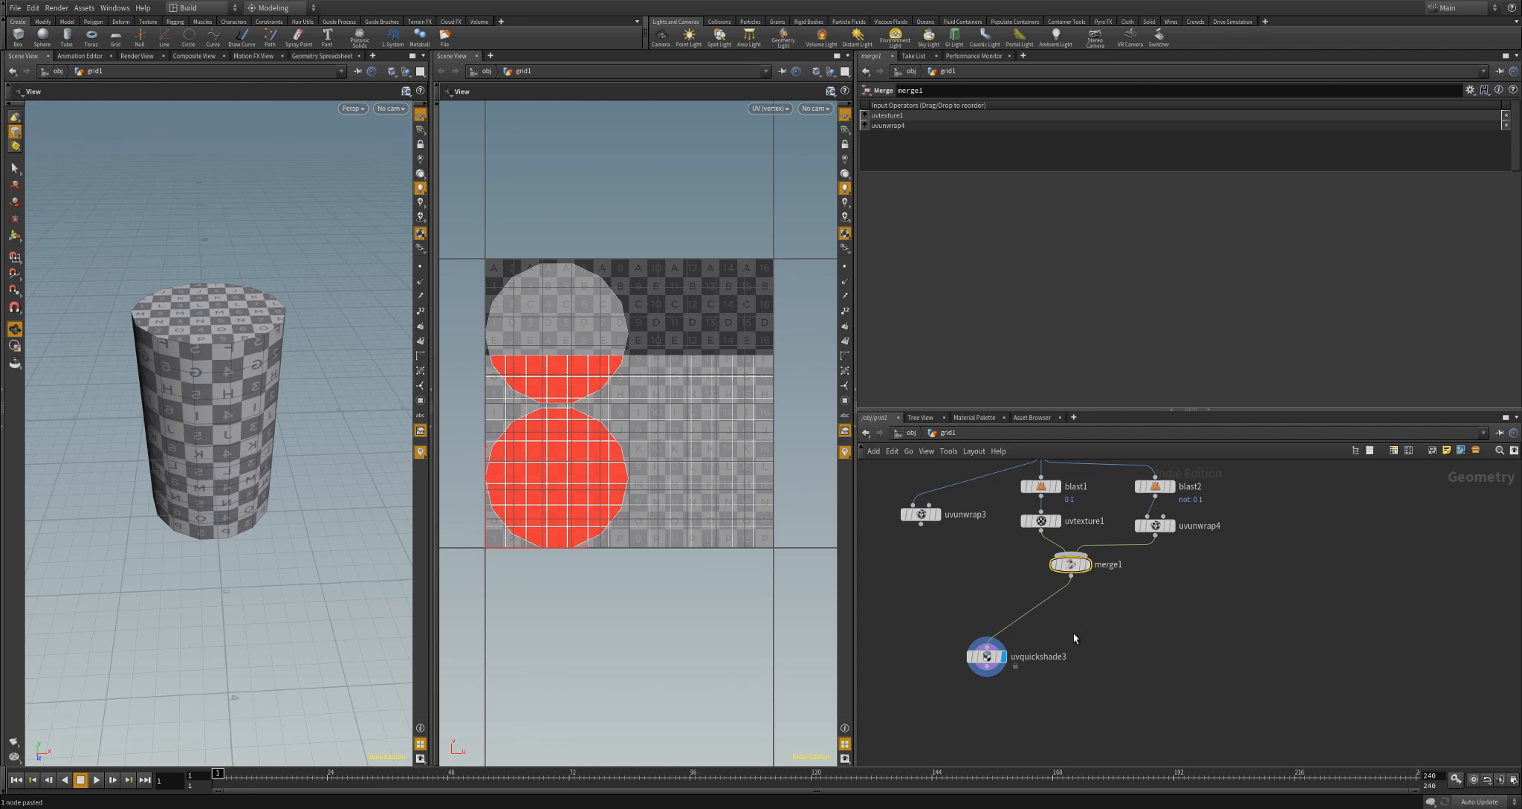
middle_click_drag(1074, 638, 1038, 629)
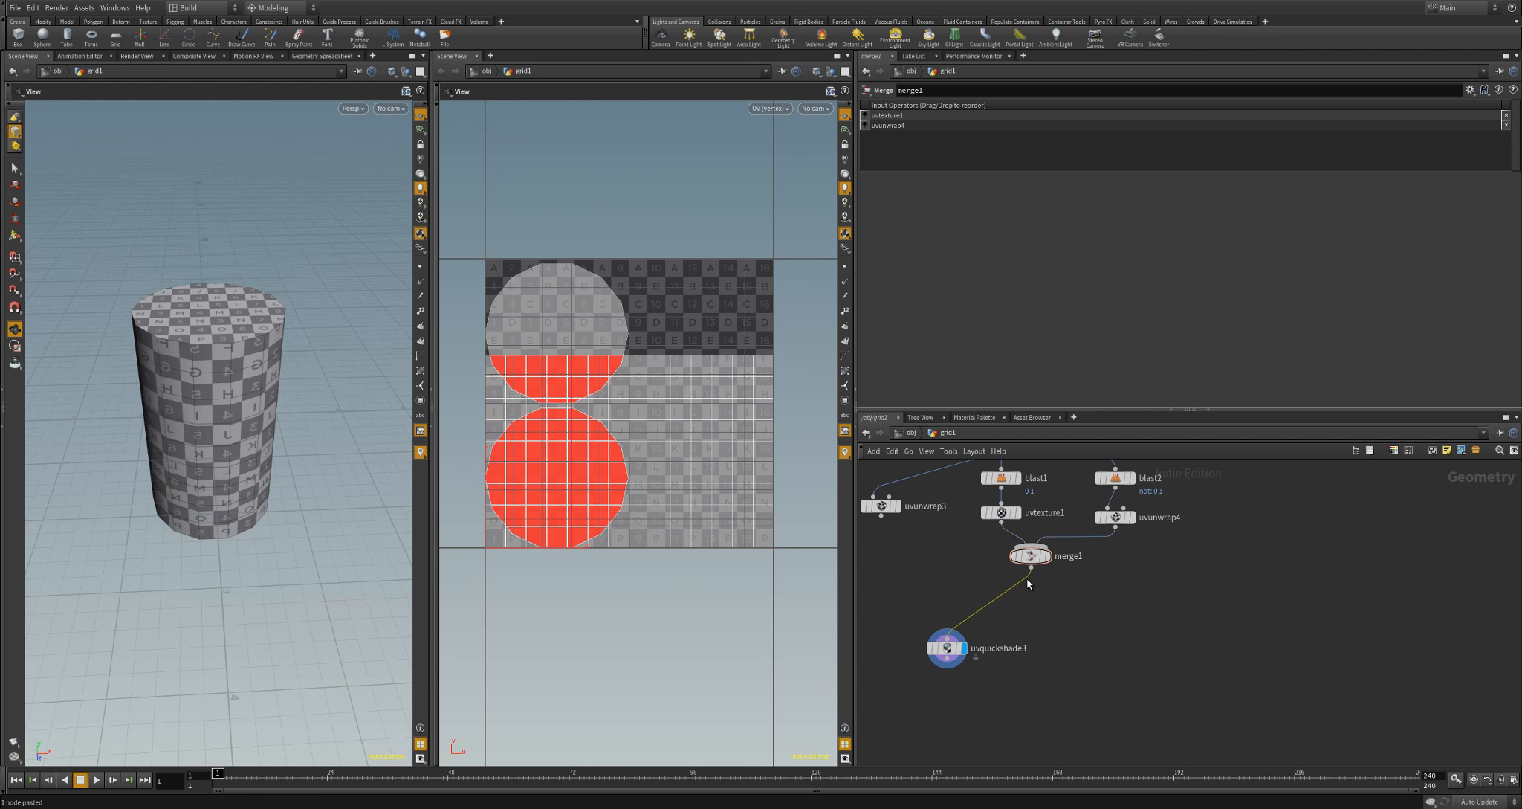
key("Tab")
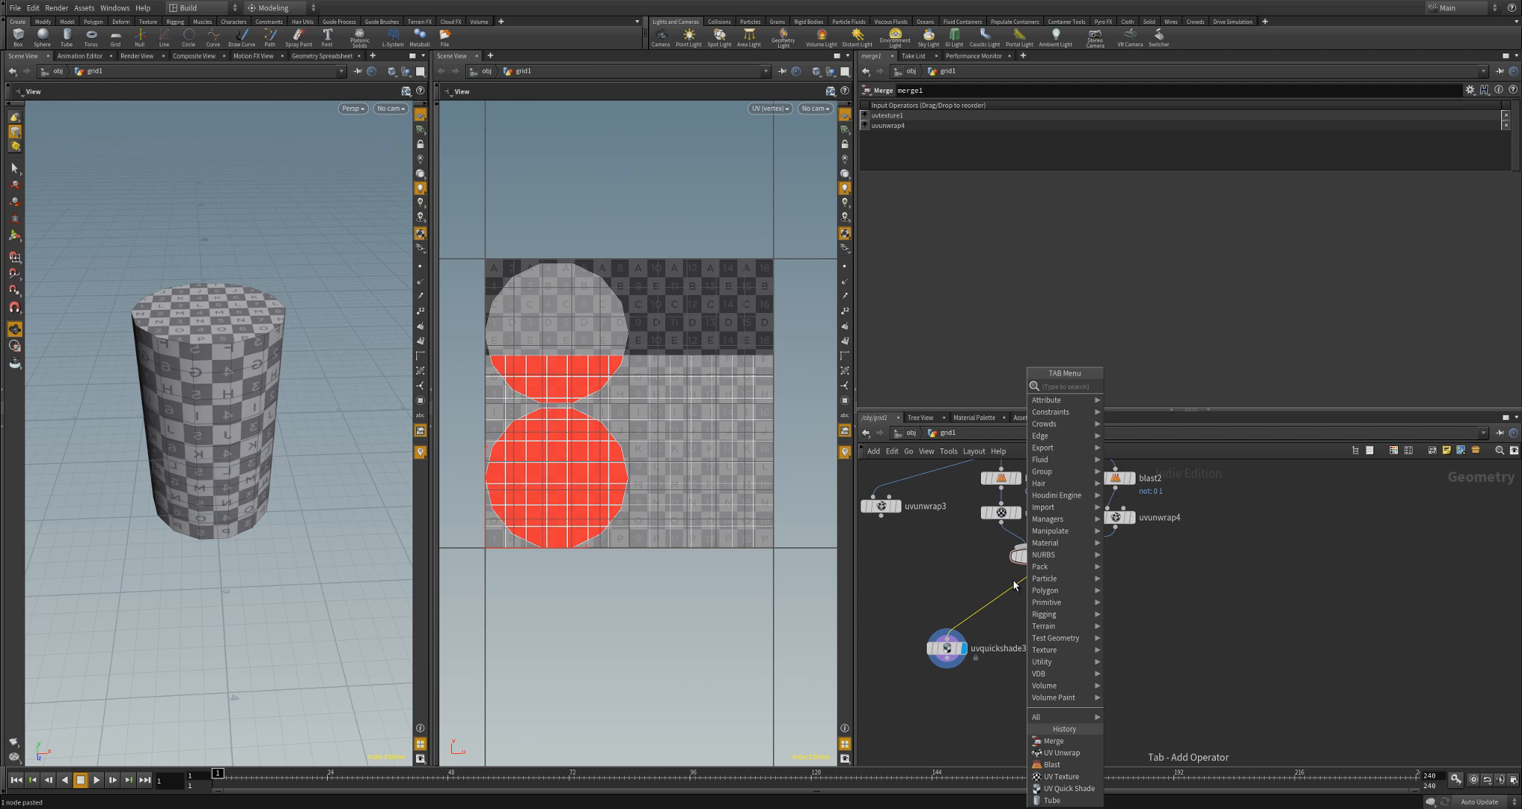
key("Escape")
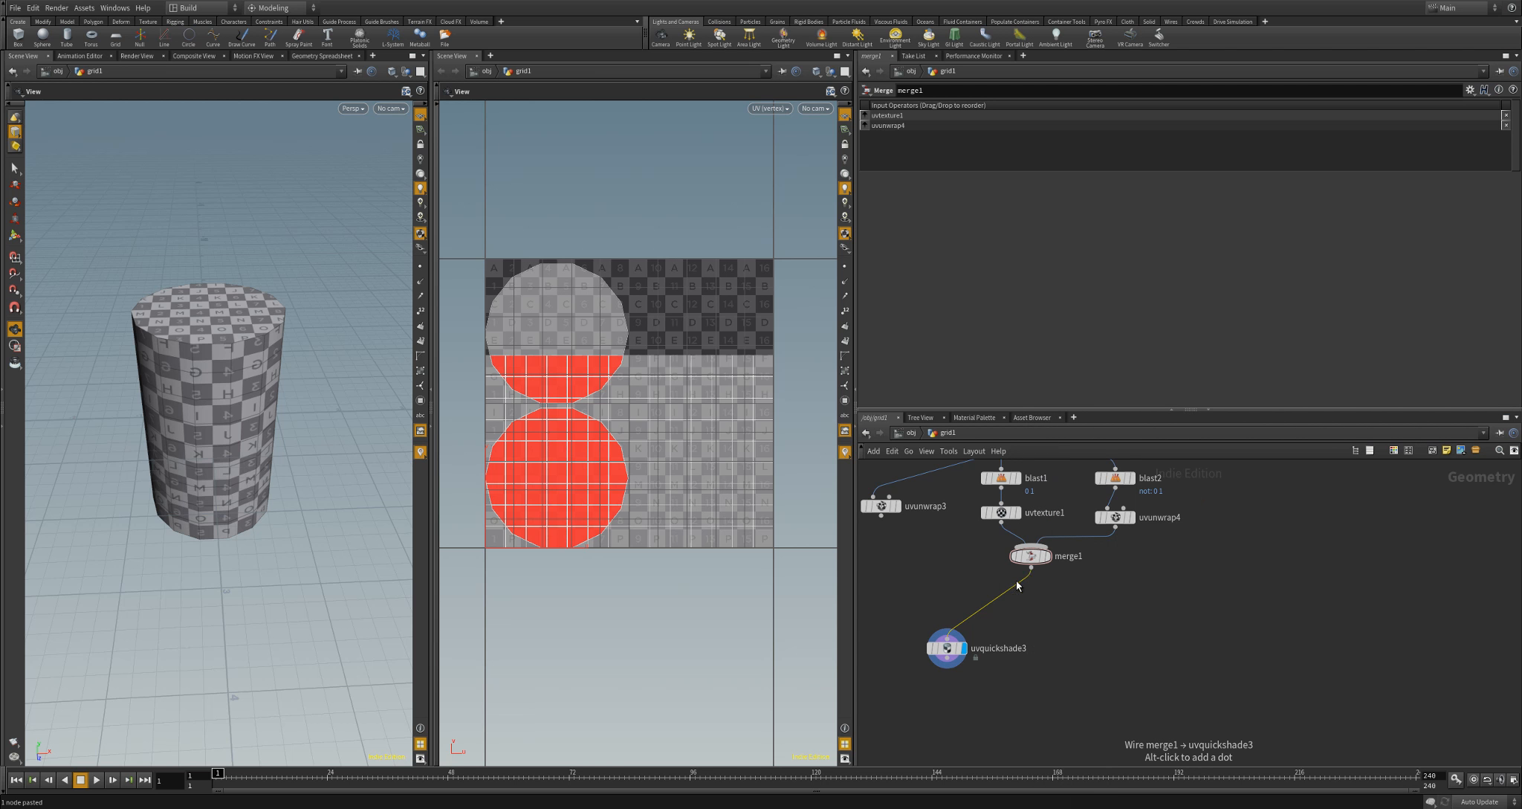
key("Tab")
key("Return")
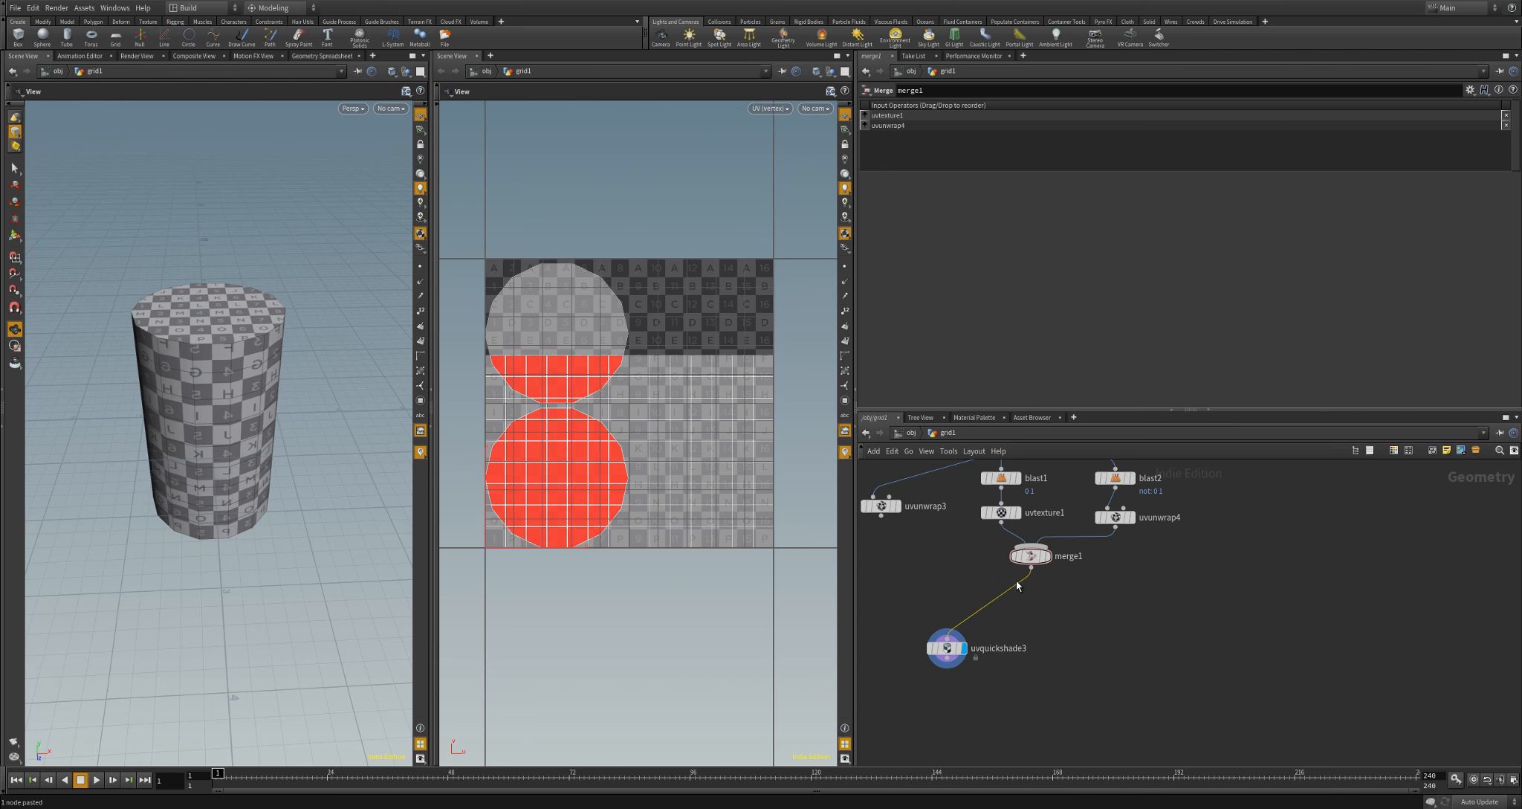
middle_click(1043, 552)
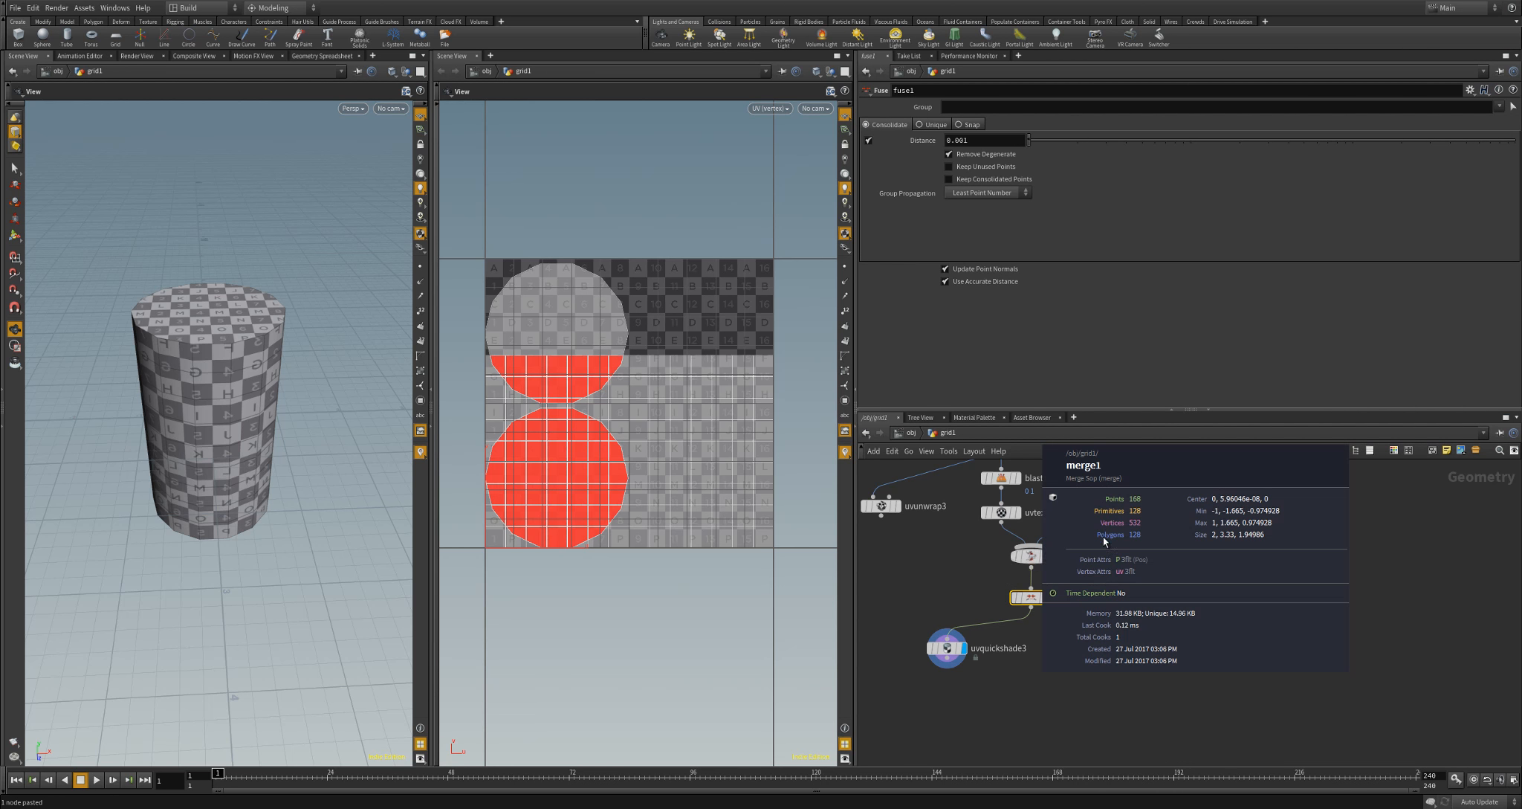
middle_click(1038, 600)
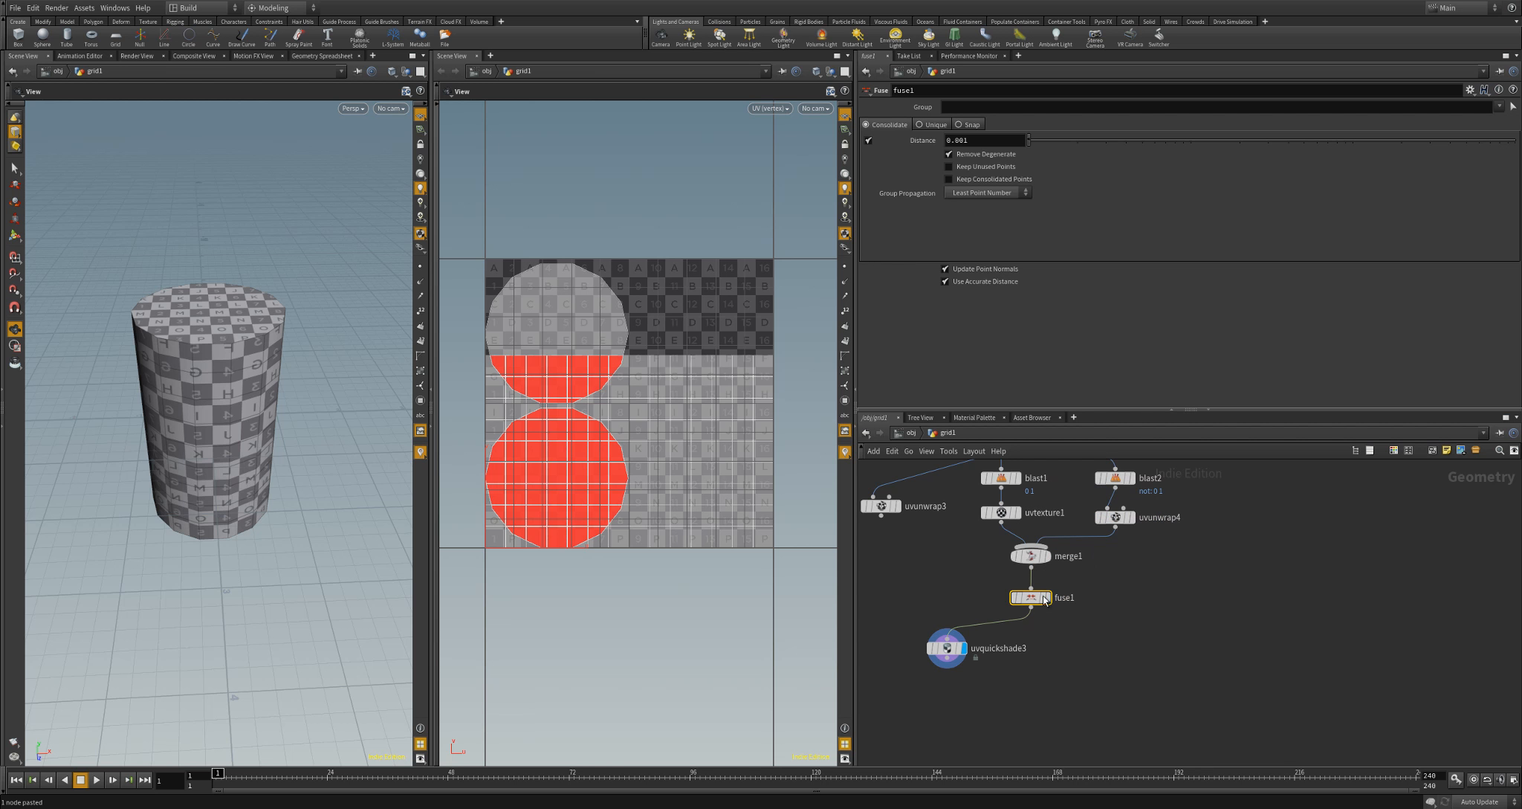
Insert a UV Layout node between fuse1 and uvquickshade3, lined up below fuse1, and display its result
left_click_drag(940, 661, 937, 688)
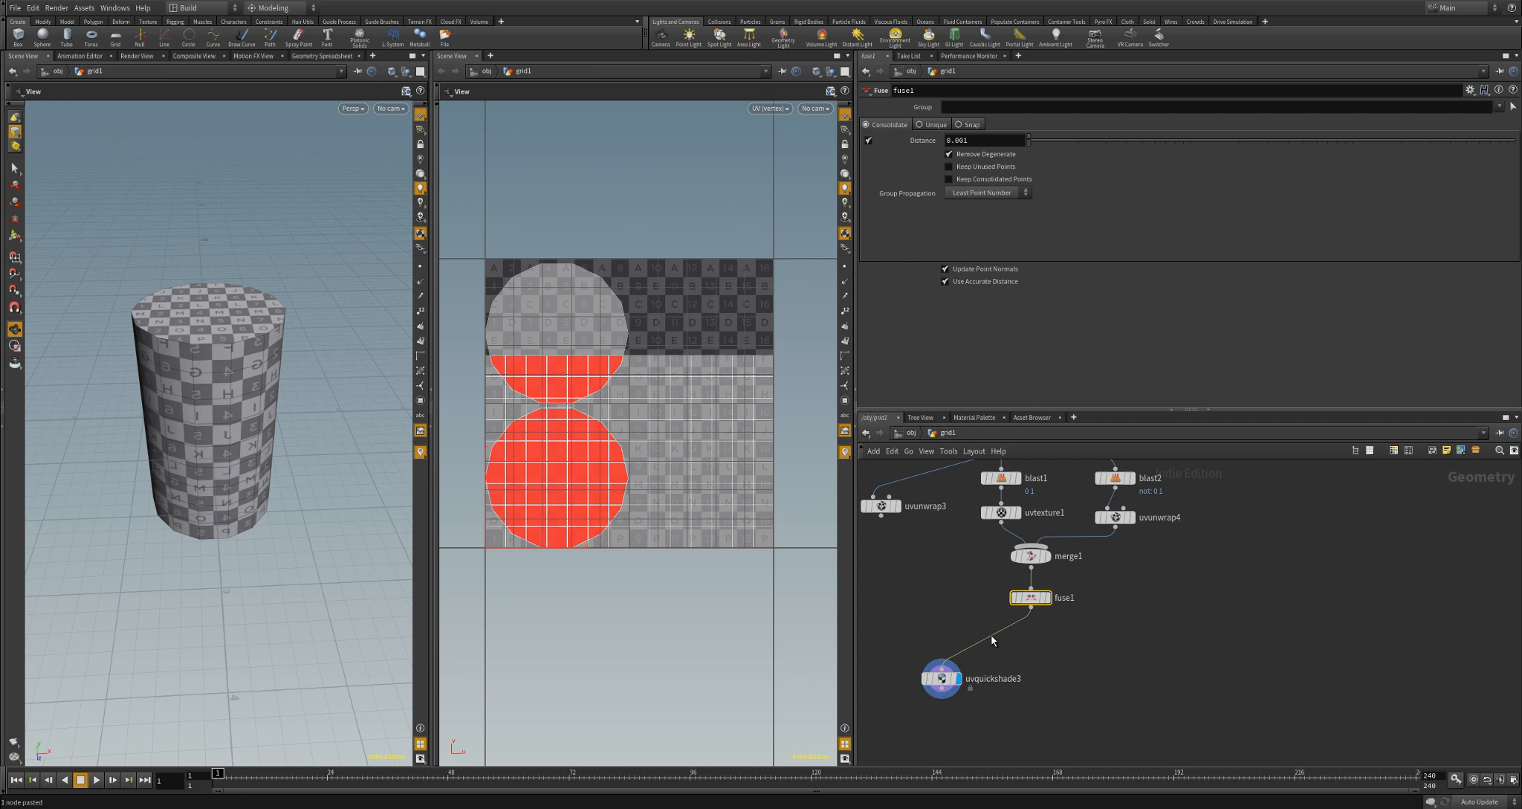
key("Tab")
type("UV L")
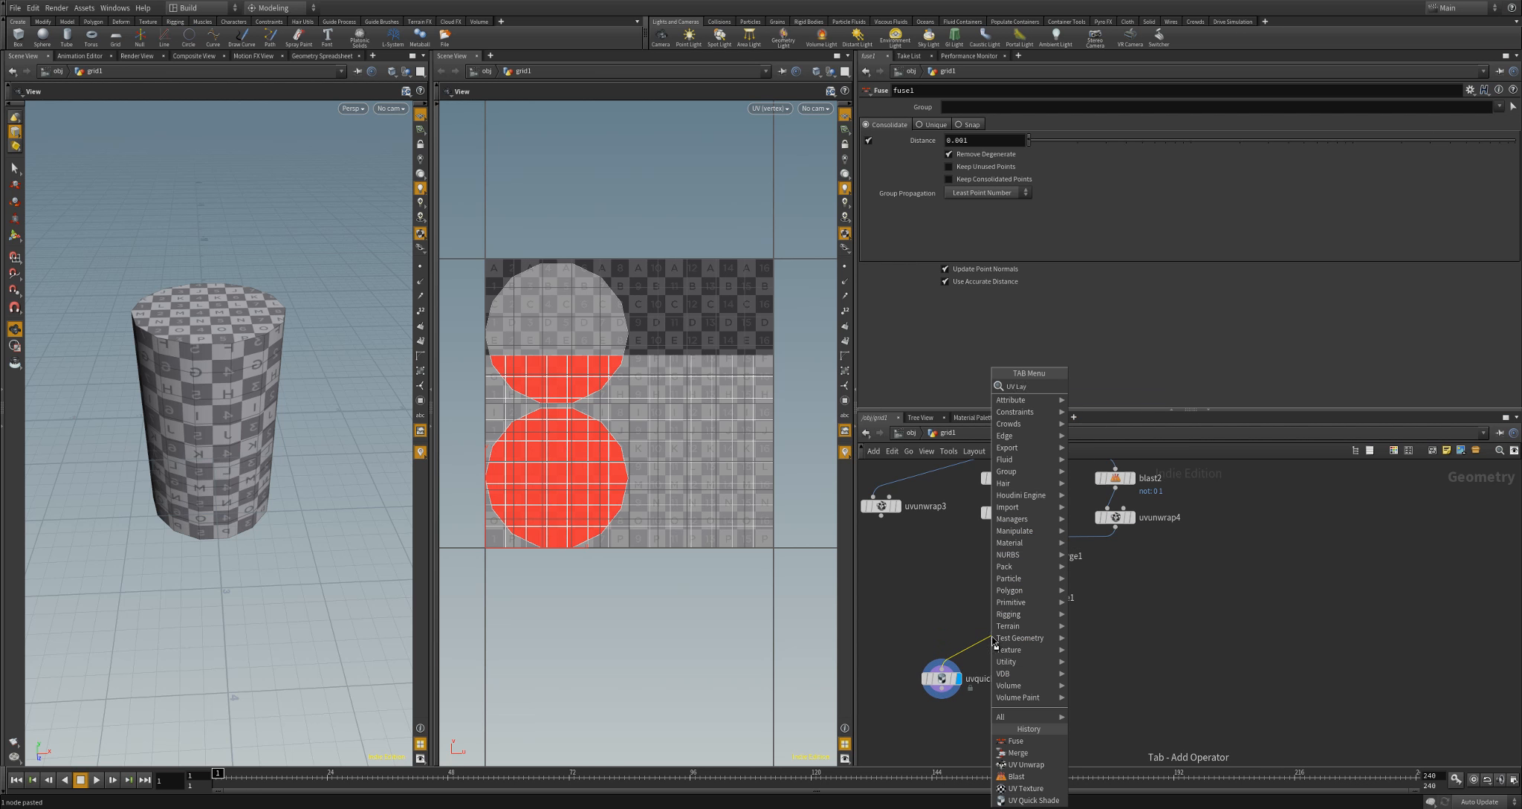
key("Return")
left_click(992, 637)
left_click_drag(995, 640, 1031, 641)
left_click(1051, 617)
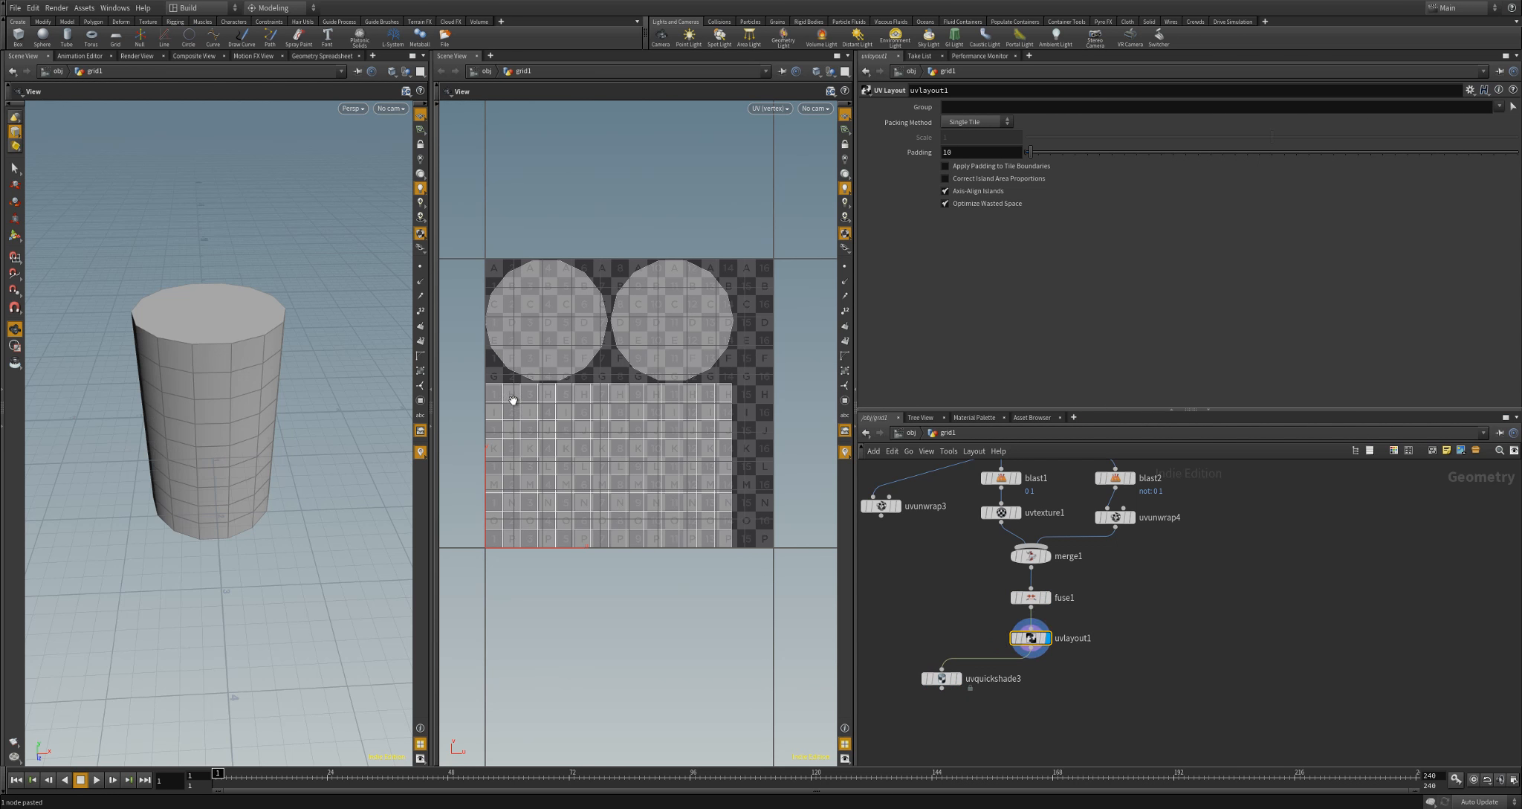
Display the uvquickshade3 result and examine the checker texture on the cylinder's side and cap
left_click(963, 657)
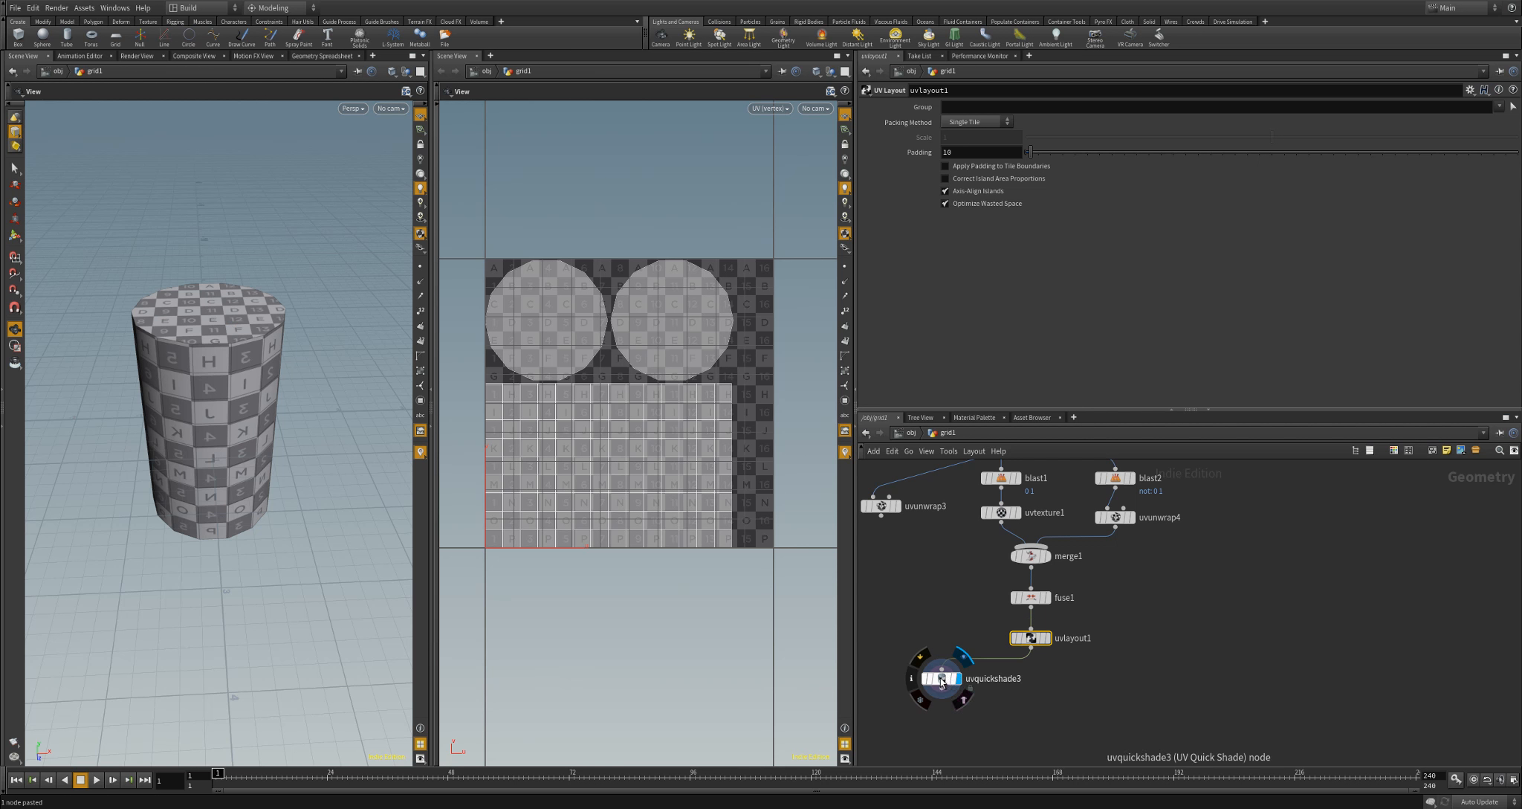
left_click(942, 678)
left_click_drag(248, 357, 251, 325)
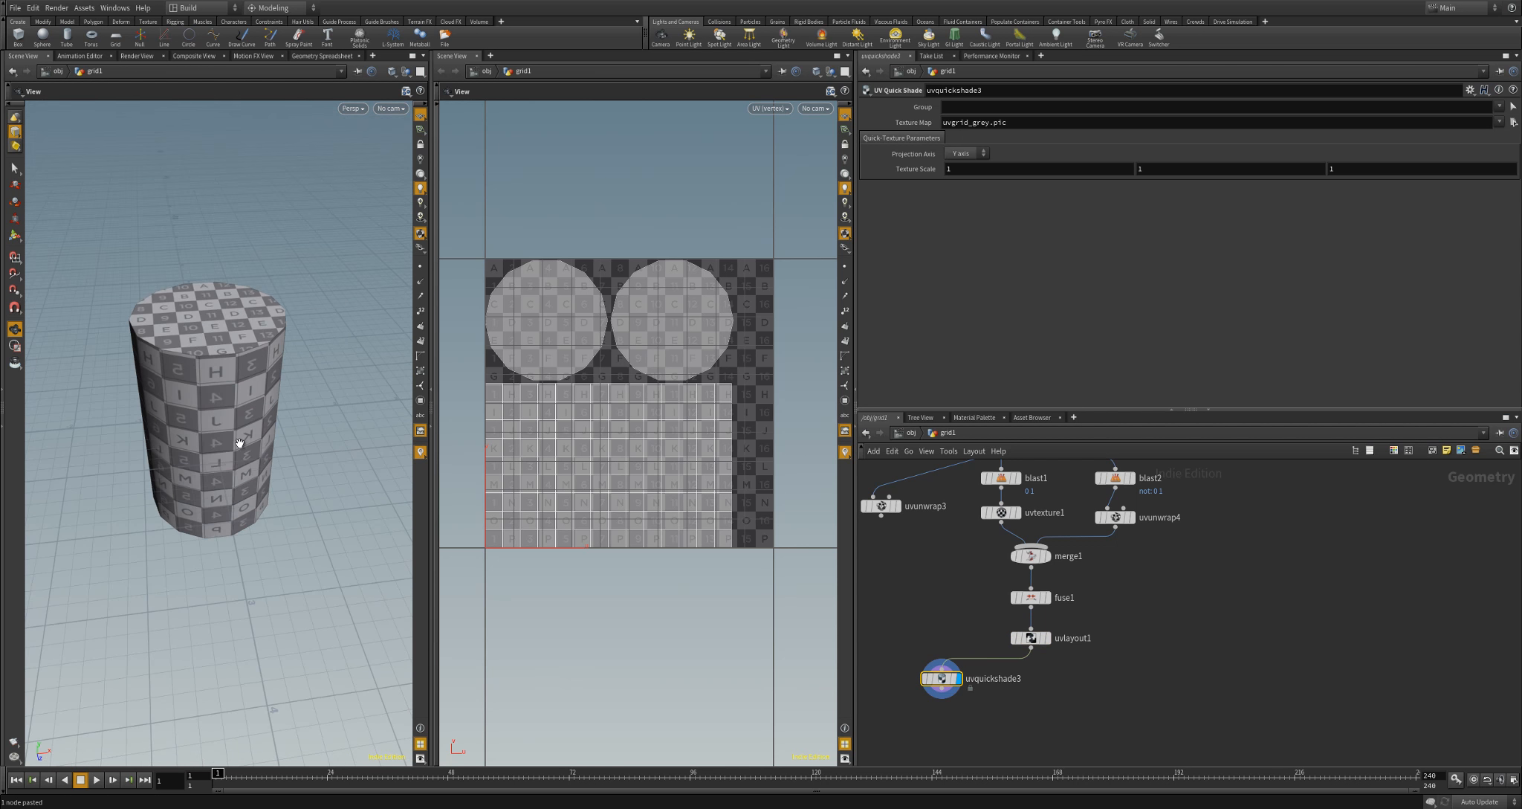
left_click_drag(239, 442, 233, 306)
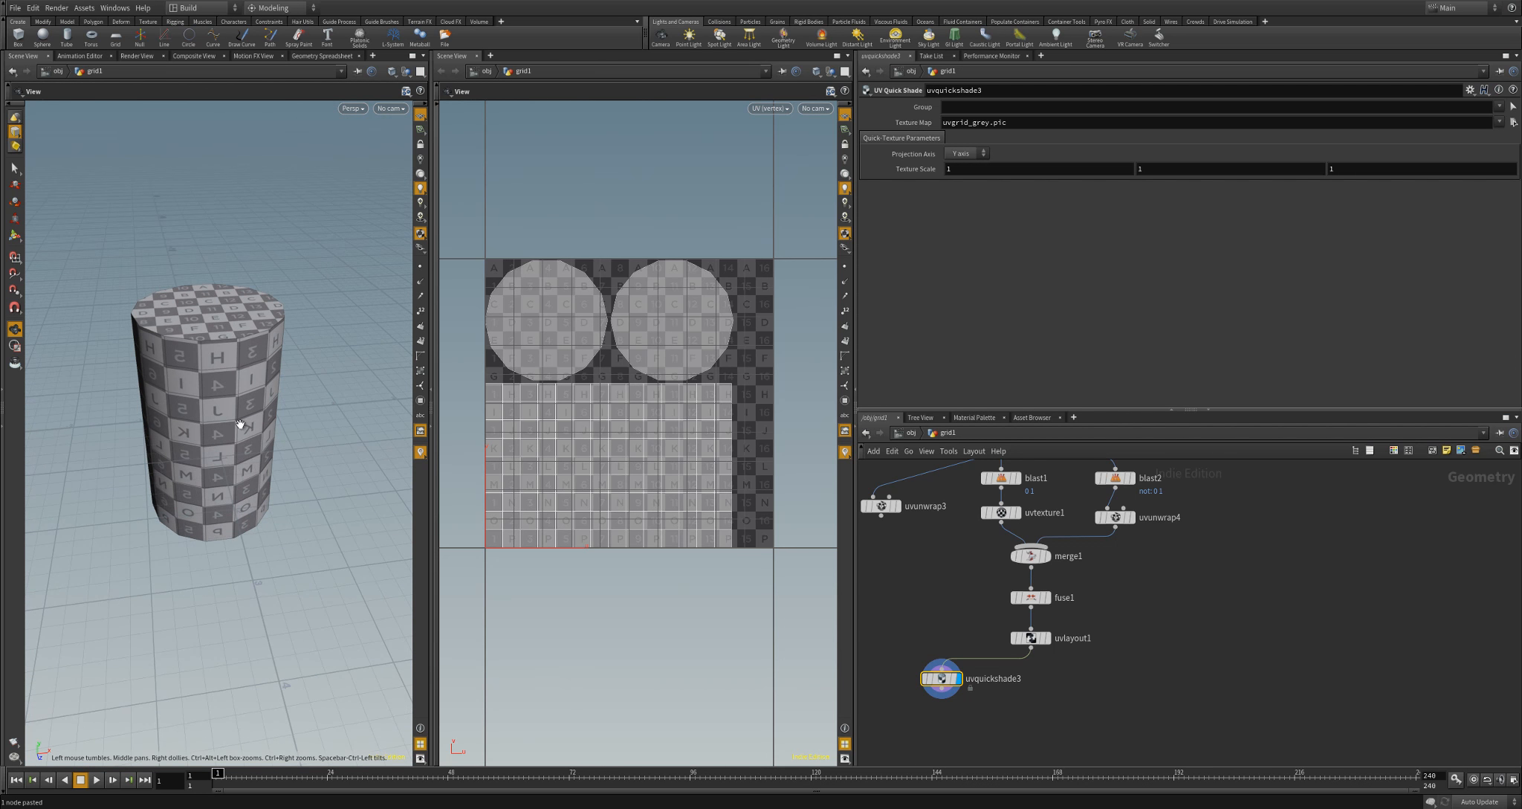
mouse_move(227, 397)
left_mouse_down()
mouse_move(247, 409)
mouse_move(234, 415)
left_mouse_up()
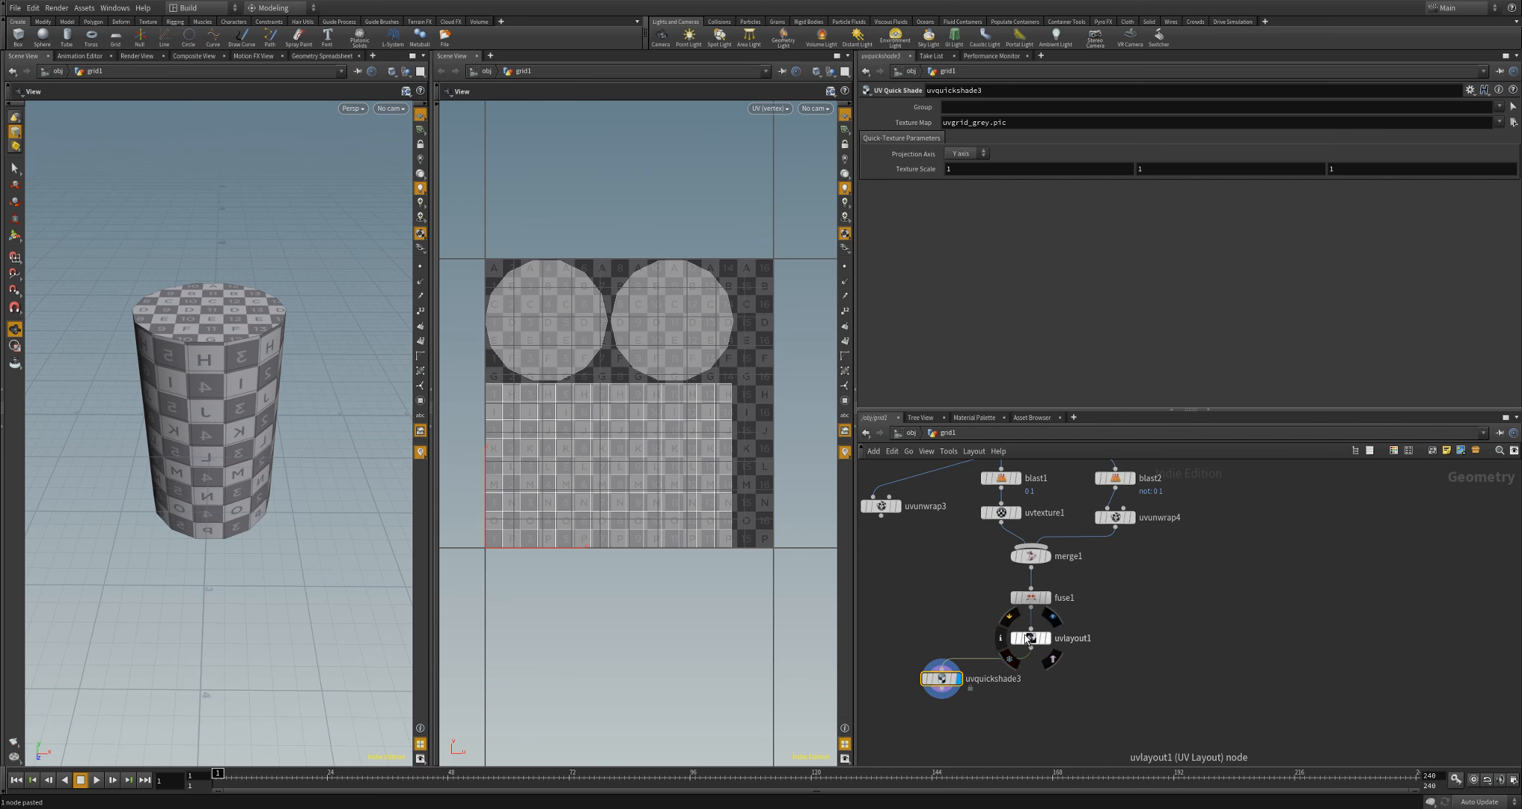
Enable Correct Island Area Proportions on uvlayout1 and check the texture scale on the cylinder
left_click(1031, 638)
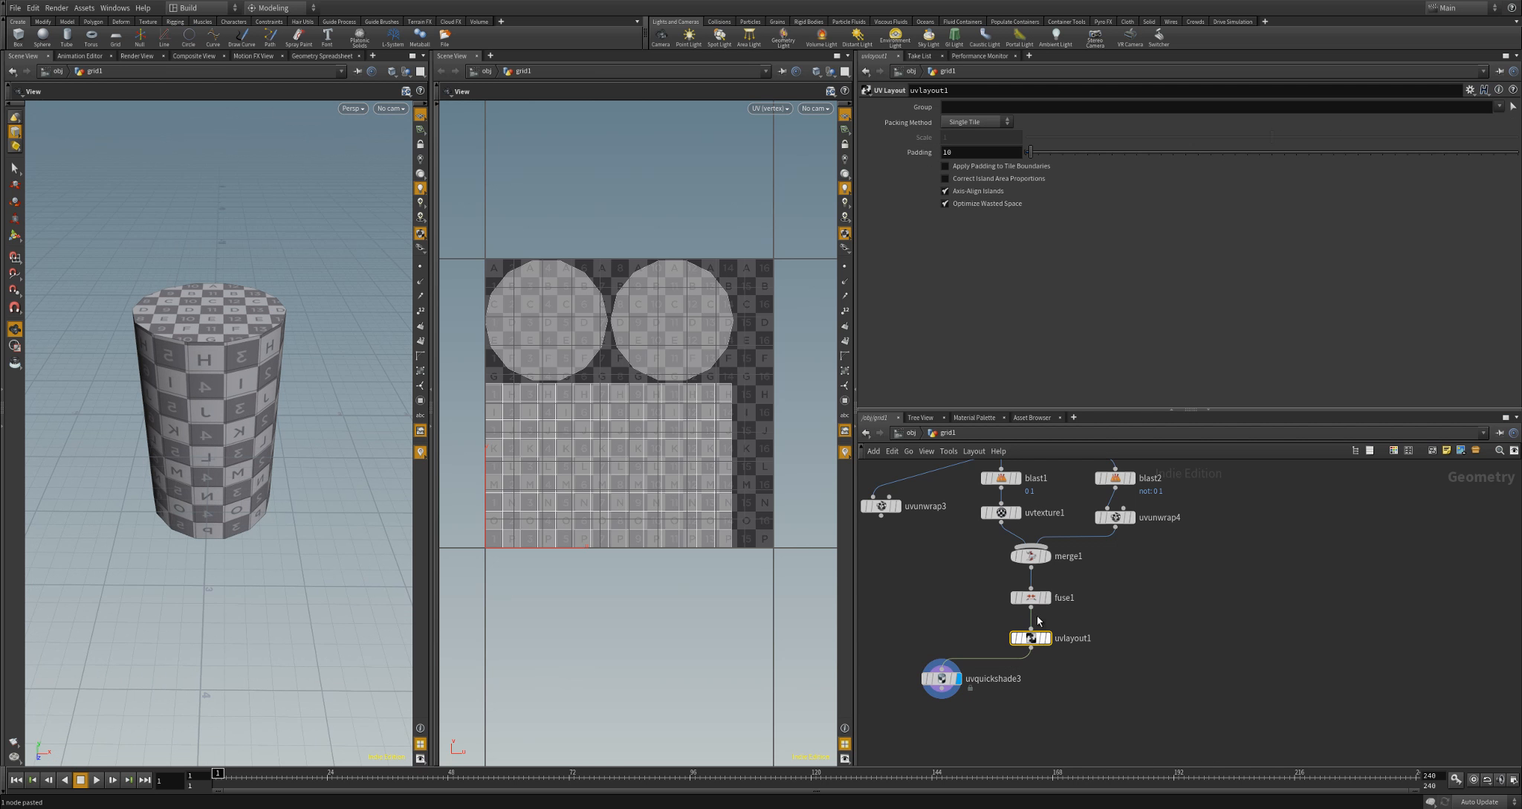
left_click(945, 179)
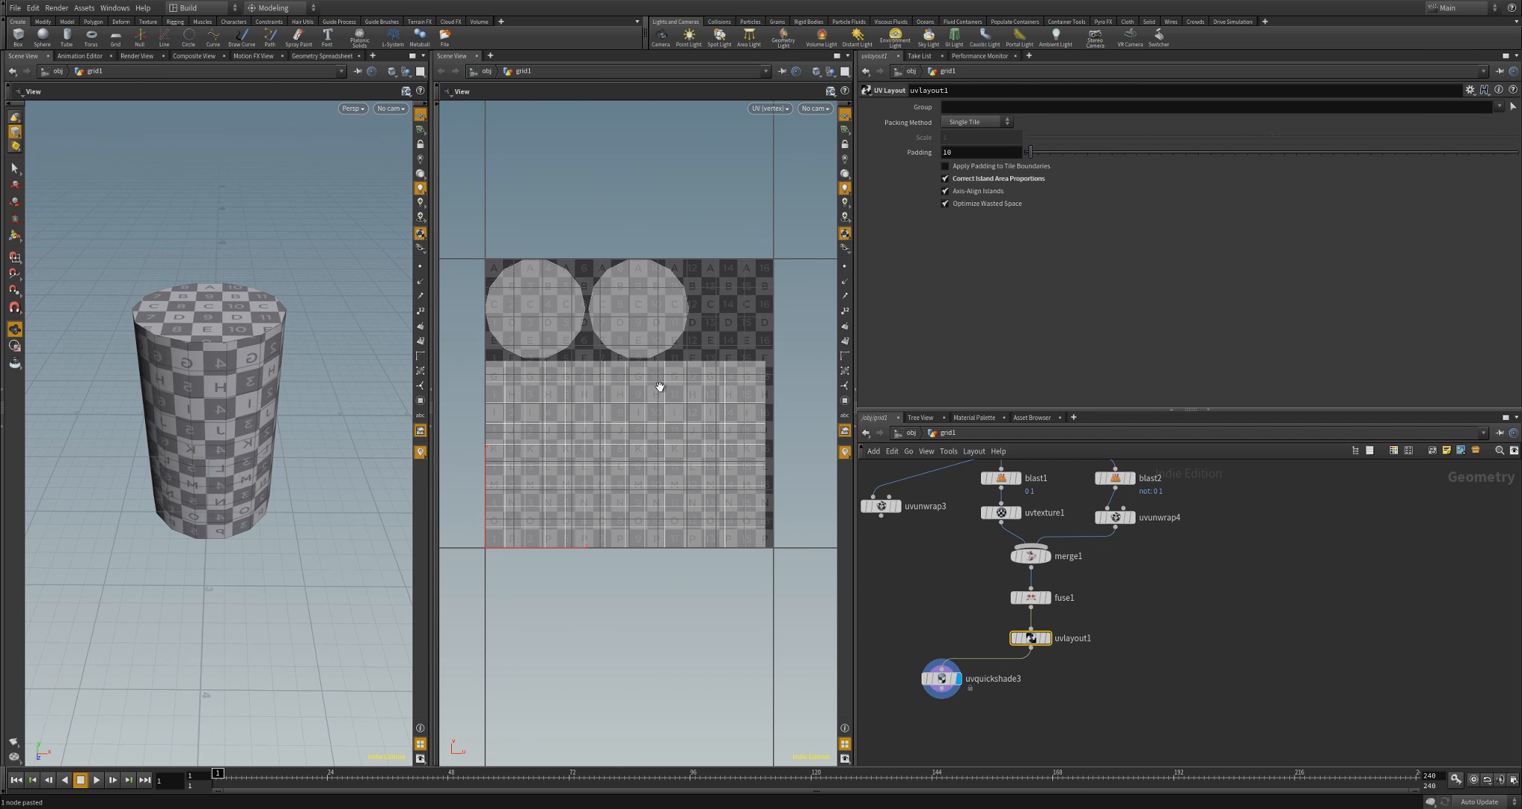
left_click_drag(275, 375, 278, 349)
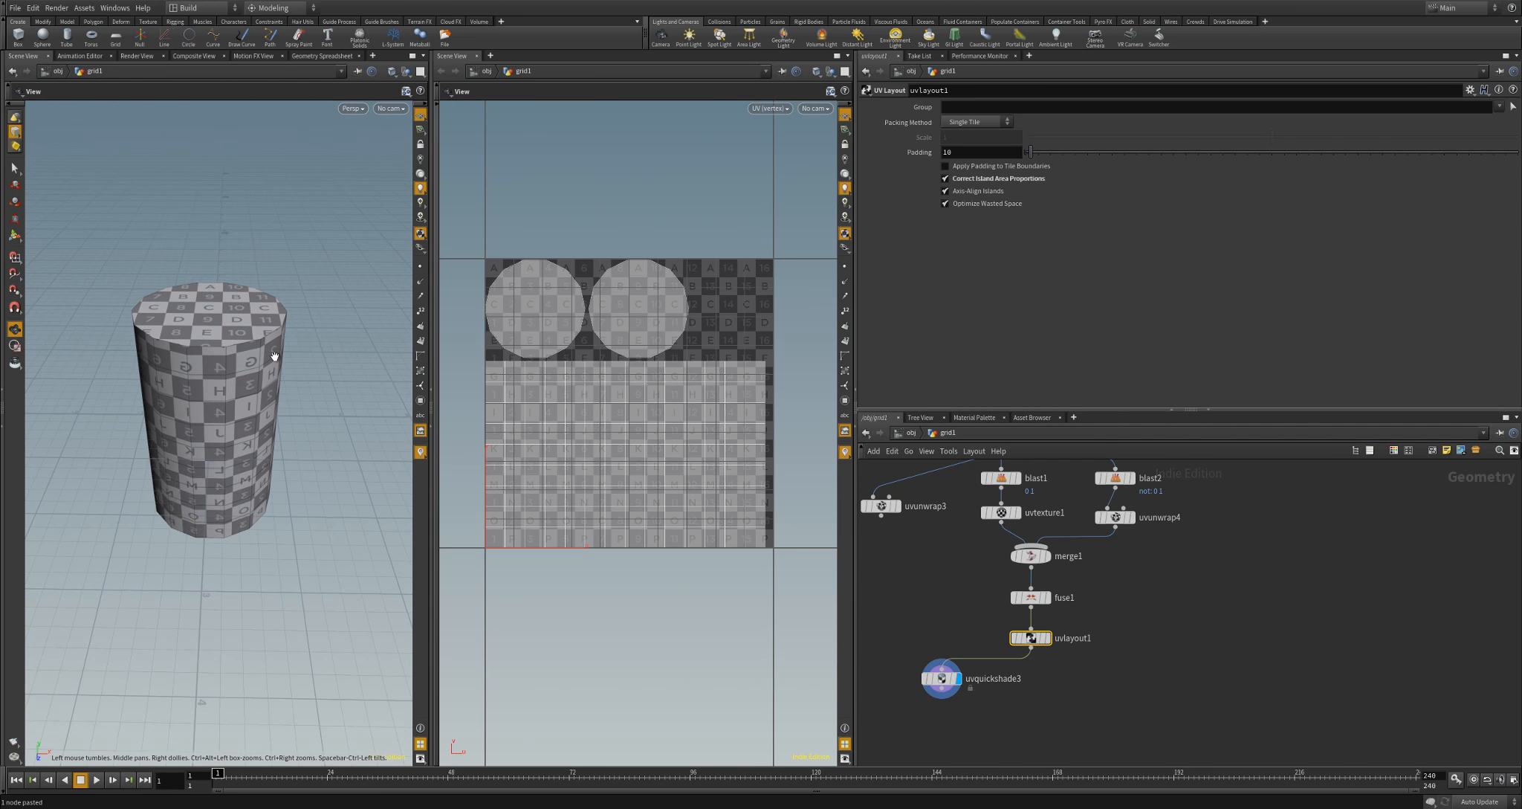
left_click_drag(177, 385, 194, 379)
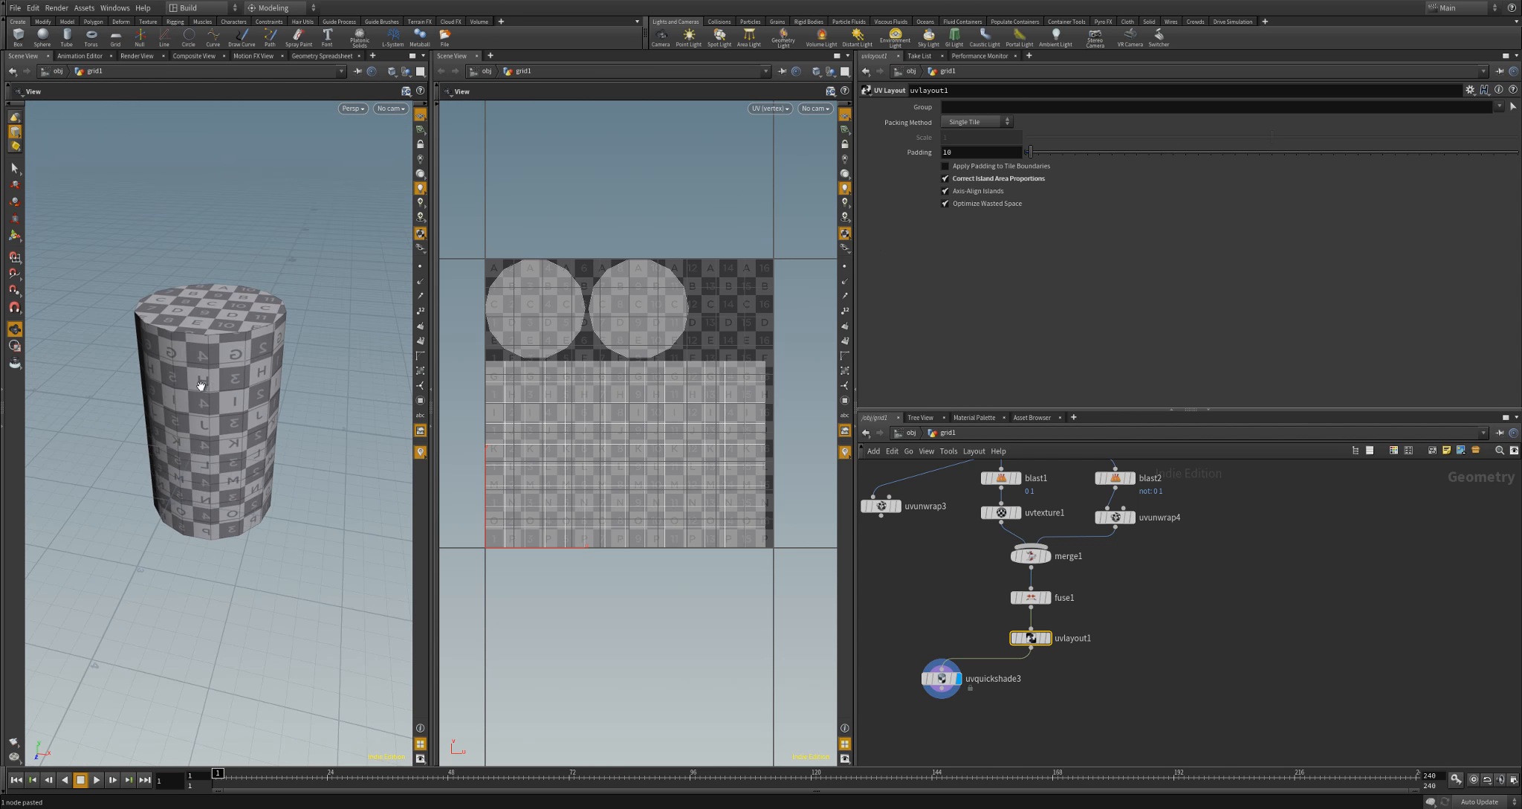
Set the height of tube1 to 2.5
middle_click_drag(988, 589, 995, 648)
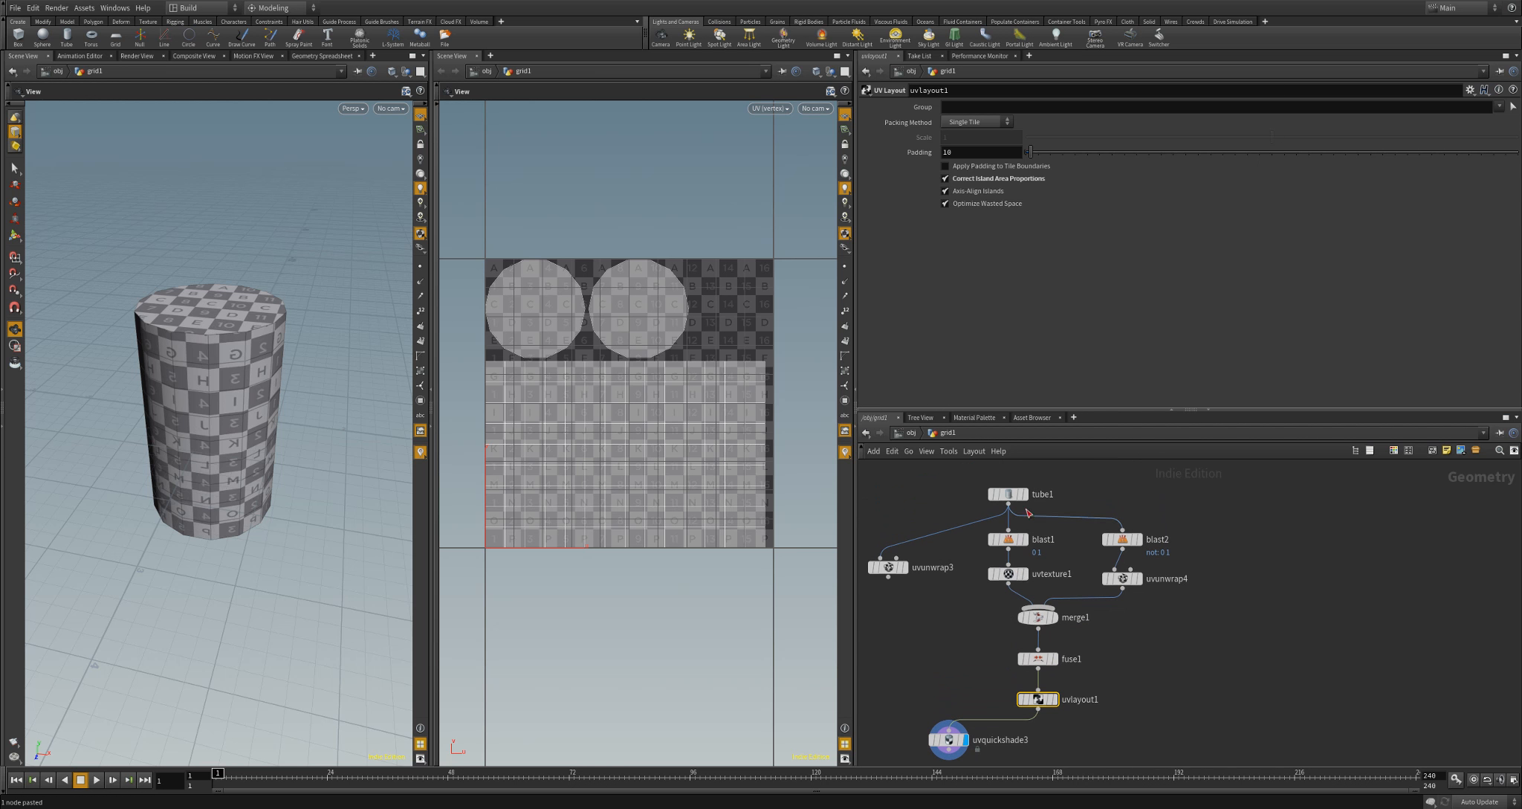
left_click(1008, 493)
left_click_drag(1173, 238, 1149, 270)
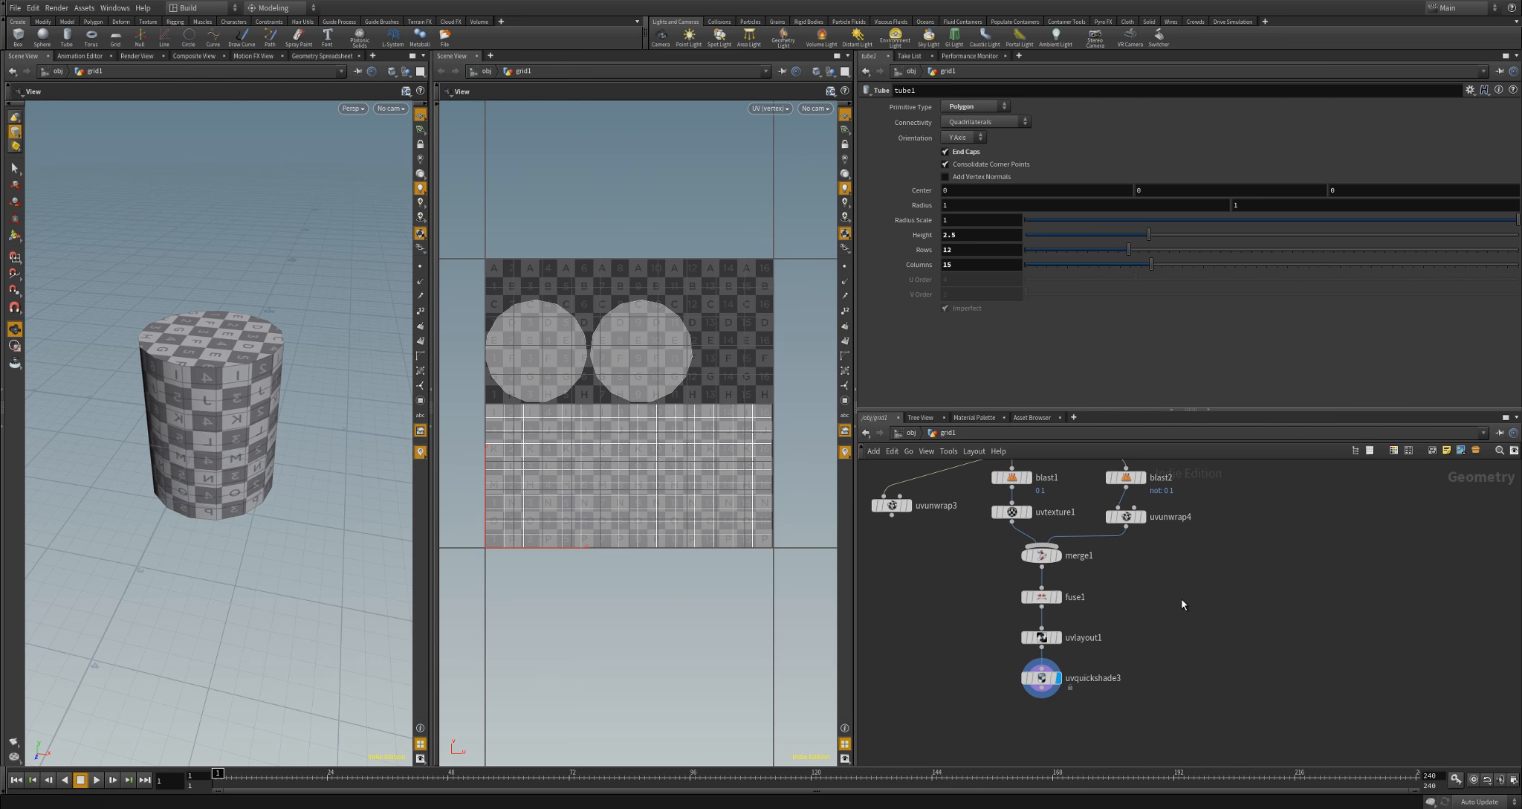
Add a Sphere node in an empty area of the network and display it
middle_click_drag(1181, 597, 1117, 656)
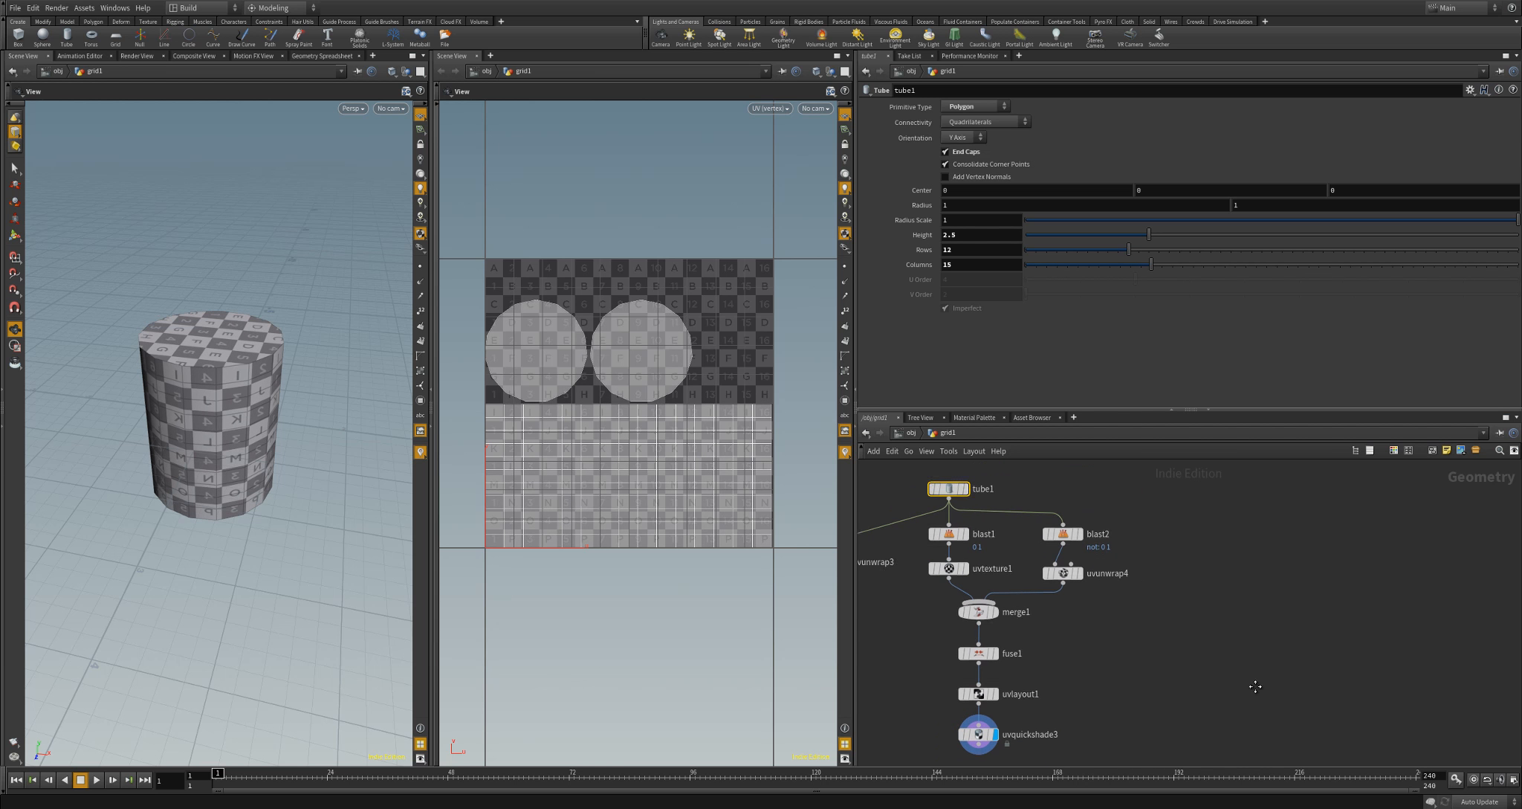
middle_click_drag(1266, 684, 1121, 685)
middle_click_drag(1227, 667, 1118, 687)
key("Tab")
type("sphere")
key("Return")
left_click(1049, 520)
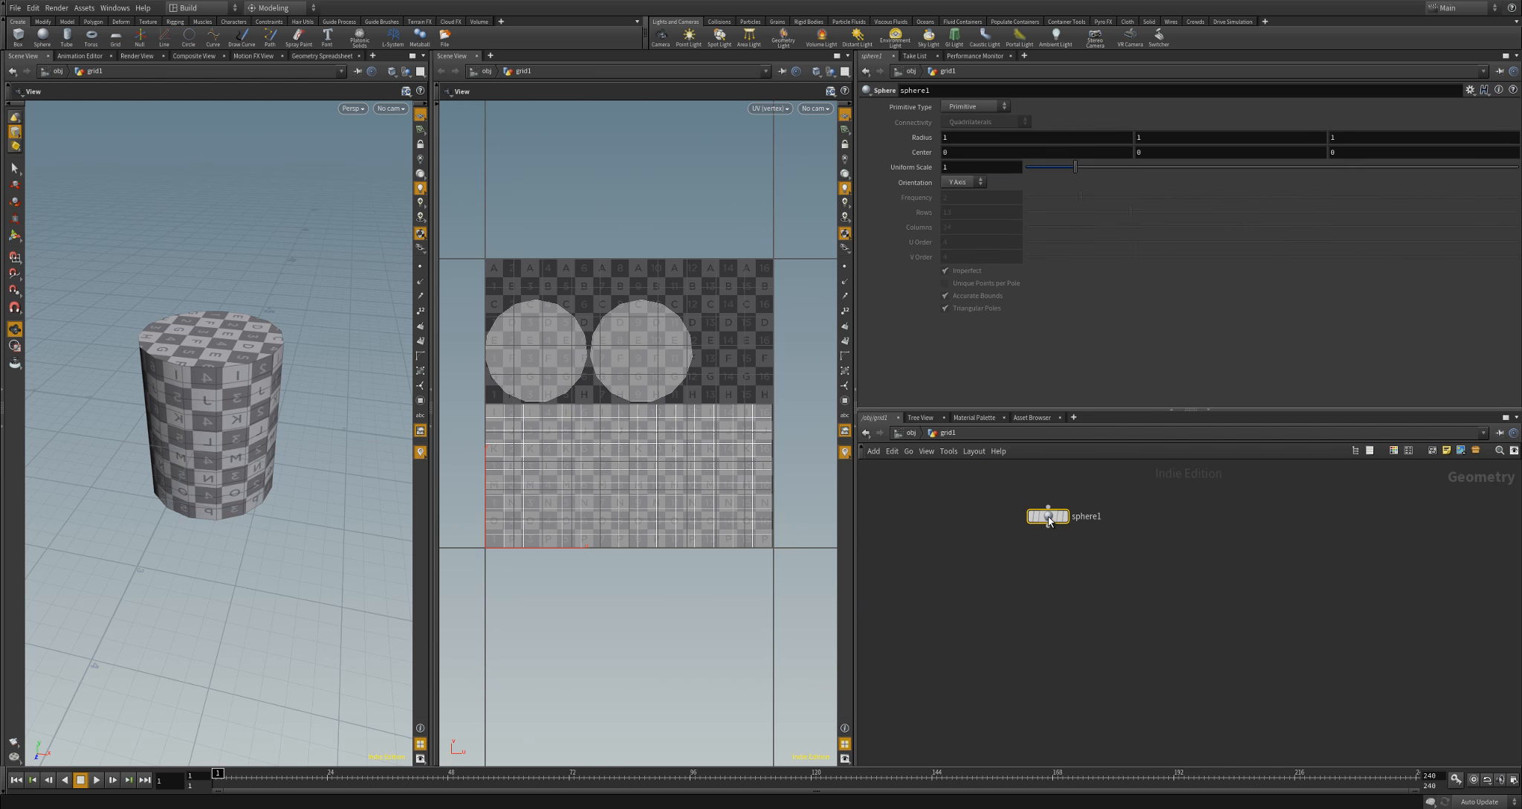
left_click(1062, 515)
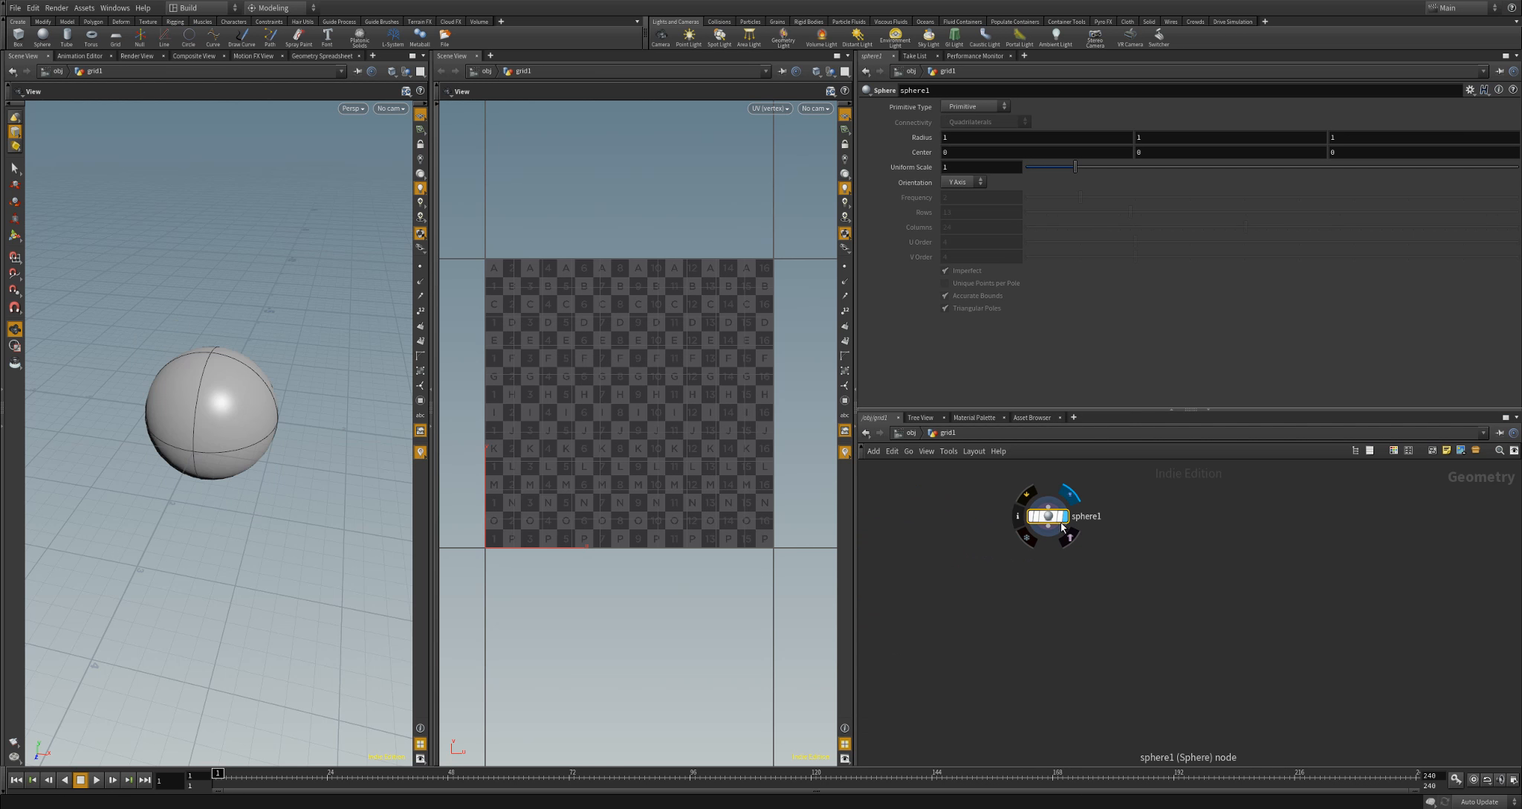
Inspect the sphere's node info, change its primitive type to Polygon Mesh, and examine the resulting mesh
left_click_drag(255, 447, 211, 469)
right_click_drag(211, 469, 248, 448)
middle_click_drag(248, 448, 246, 483)
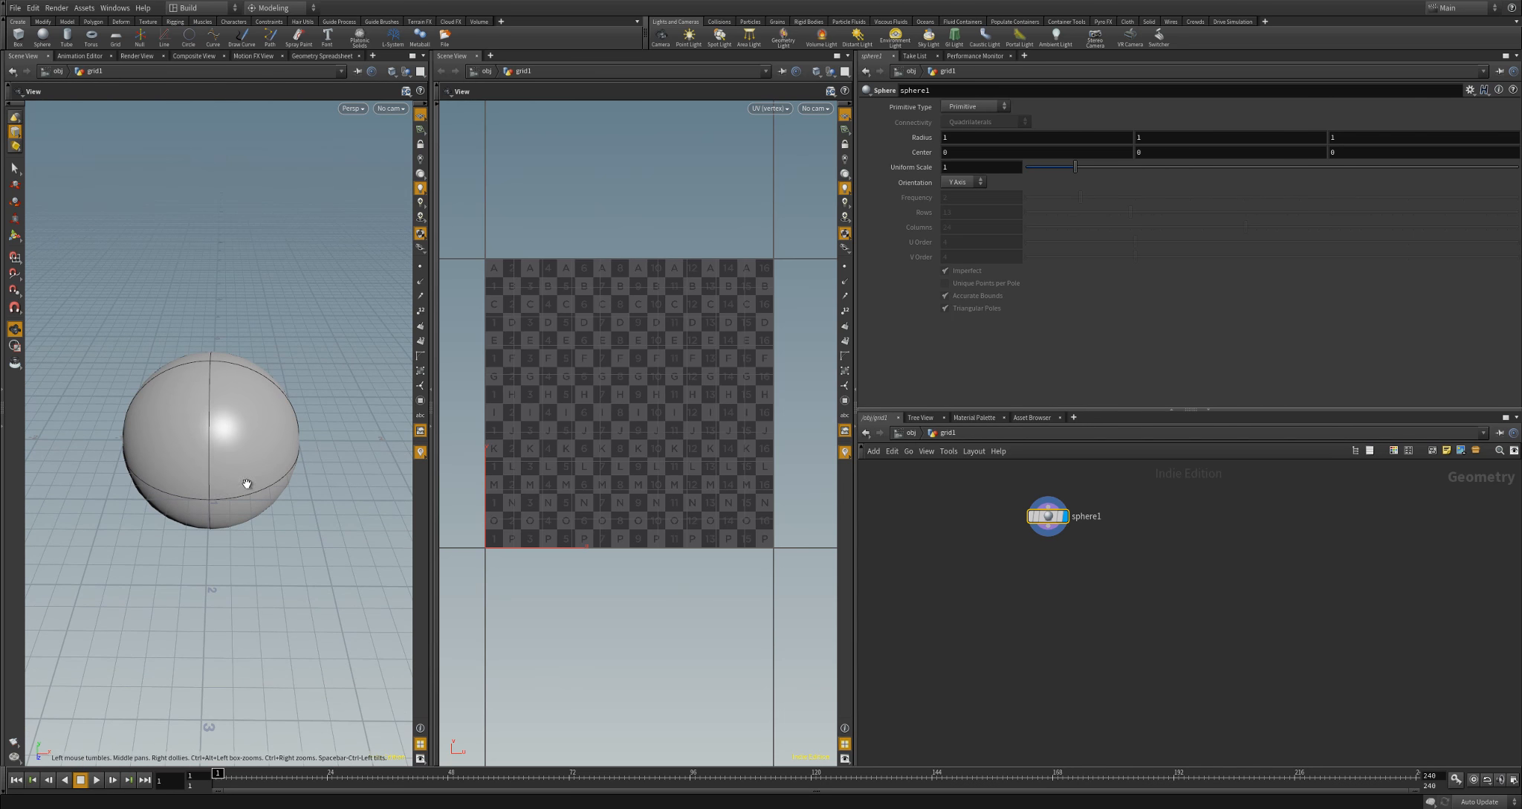
mouse_move(224, 492)
left_mouse_down()
mouse_move(223, 478)
mouse_move(215, 514)
left_mouse_up()
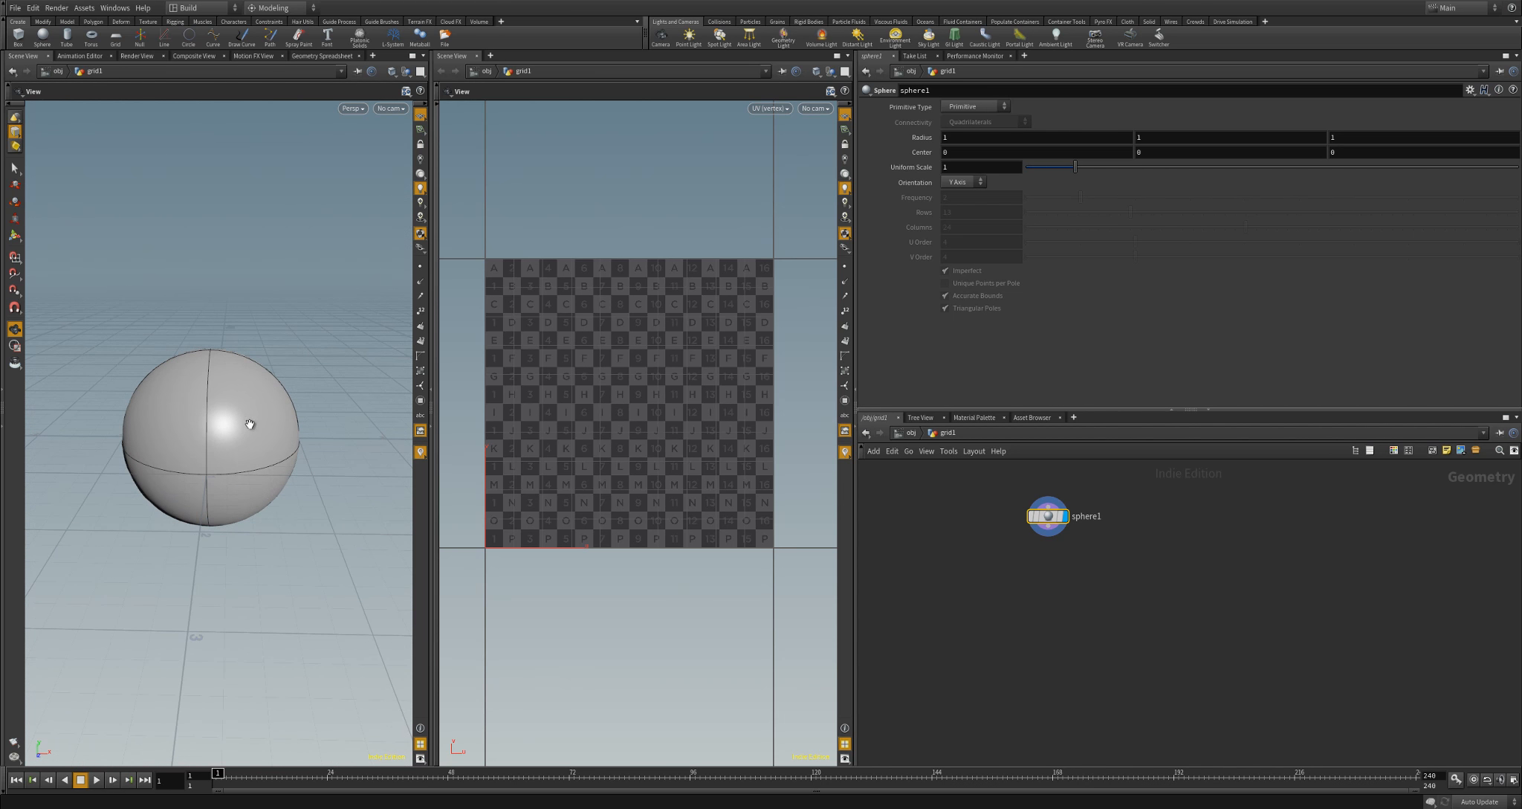
left_click_drag(204, 413, 231, 433)
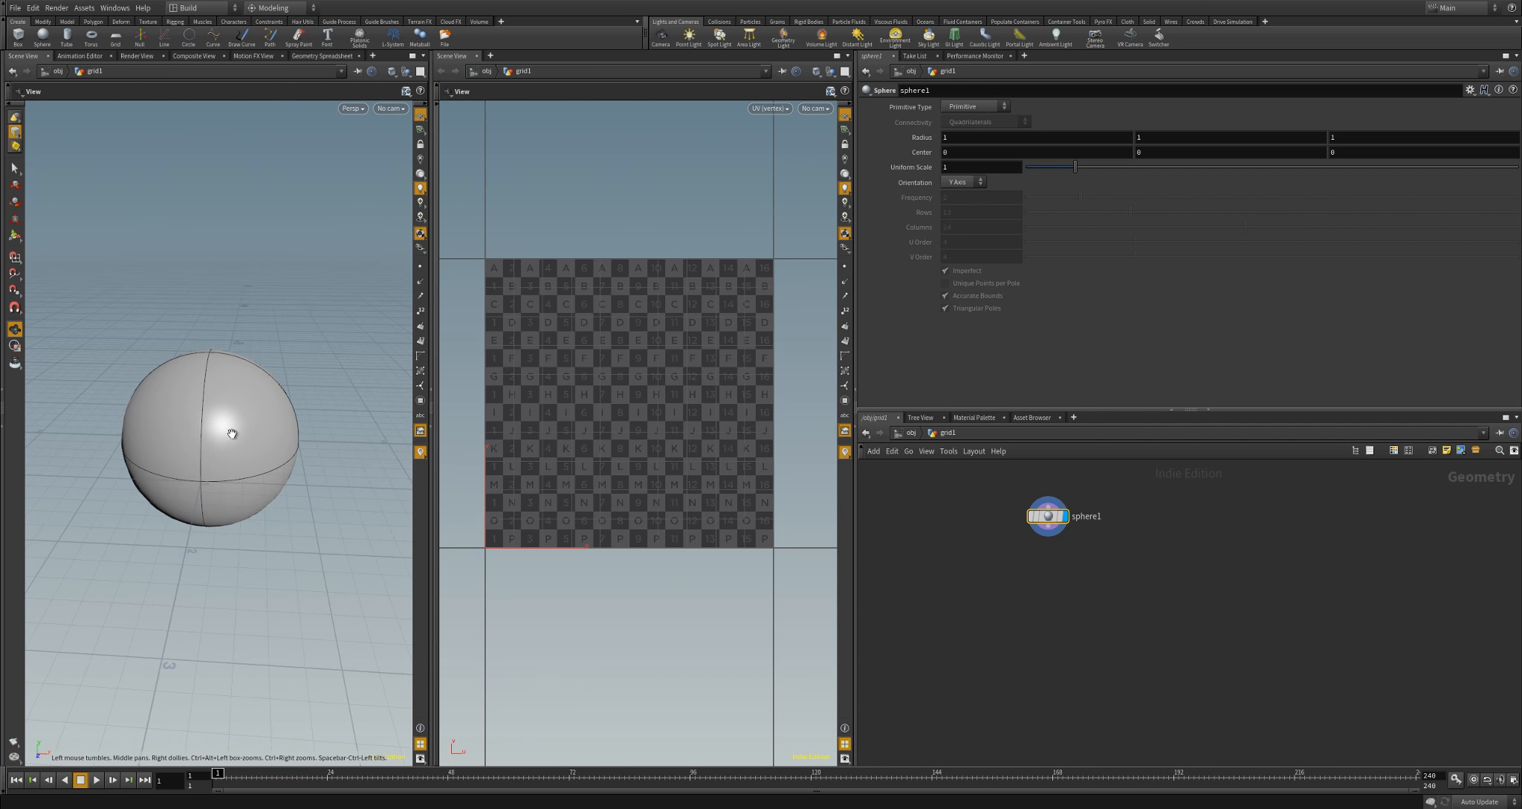
middle_click(1048, 518)
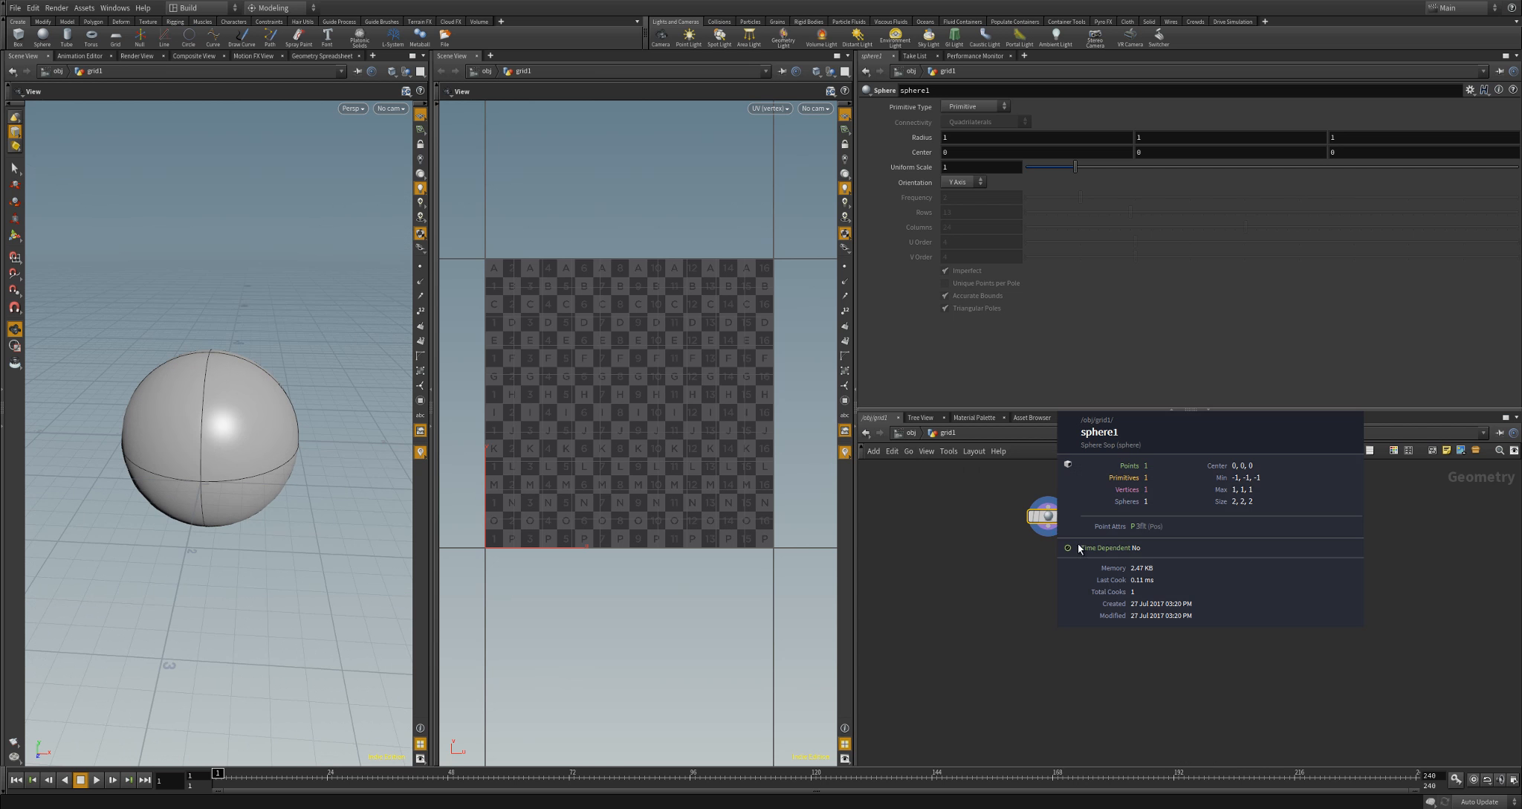
left_click(970, 106)
left_click(966, 138)
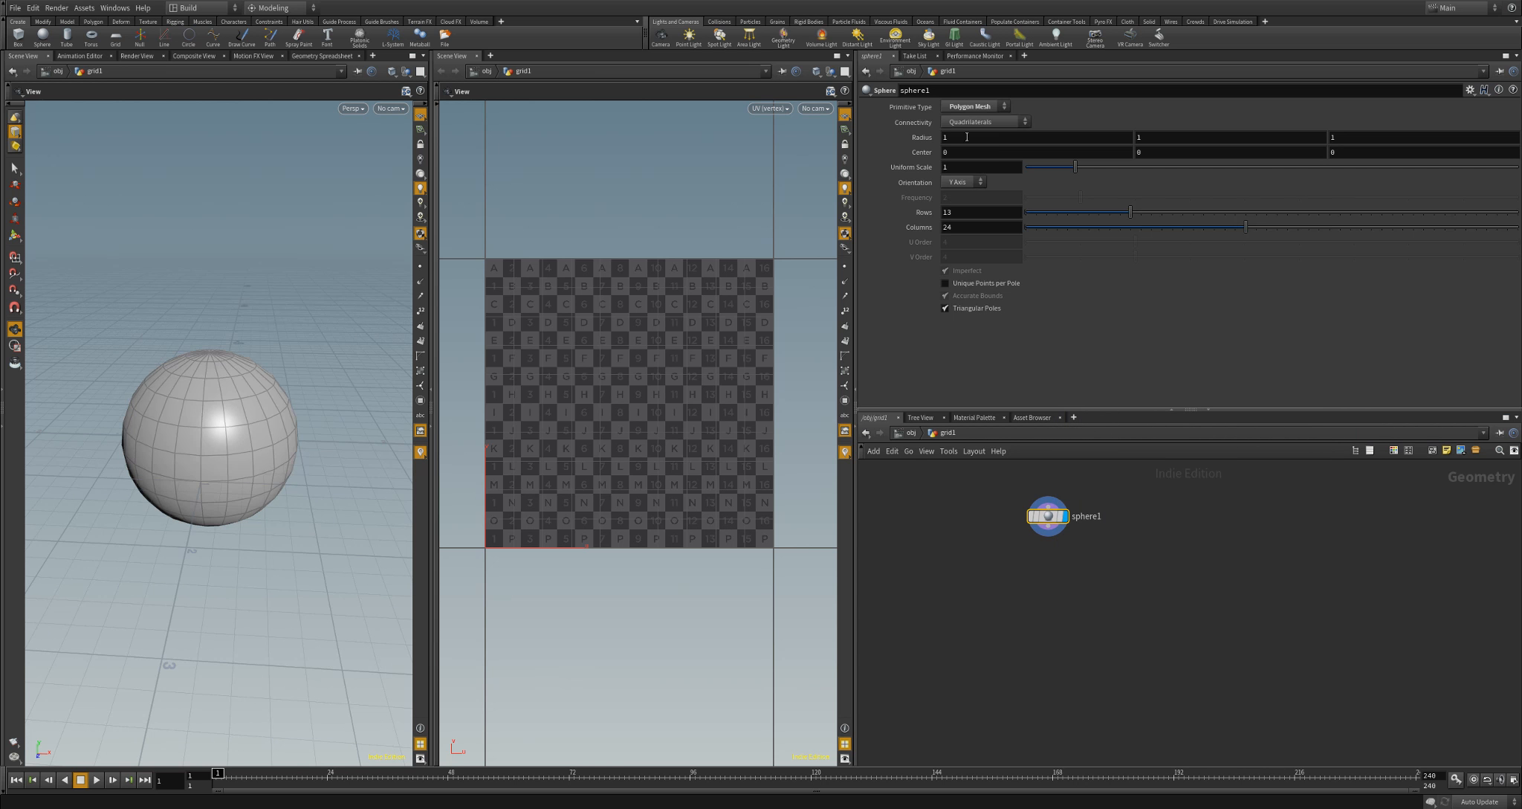
left_click_drag(229, 368, 287, 509)
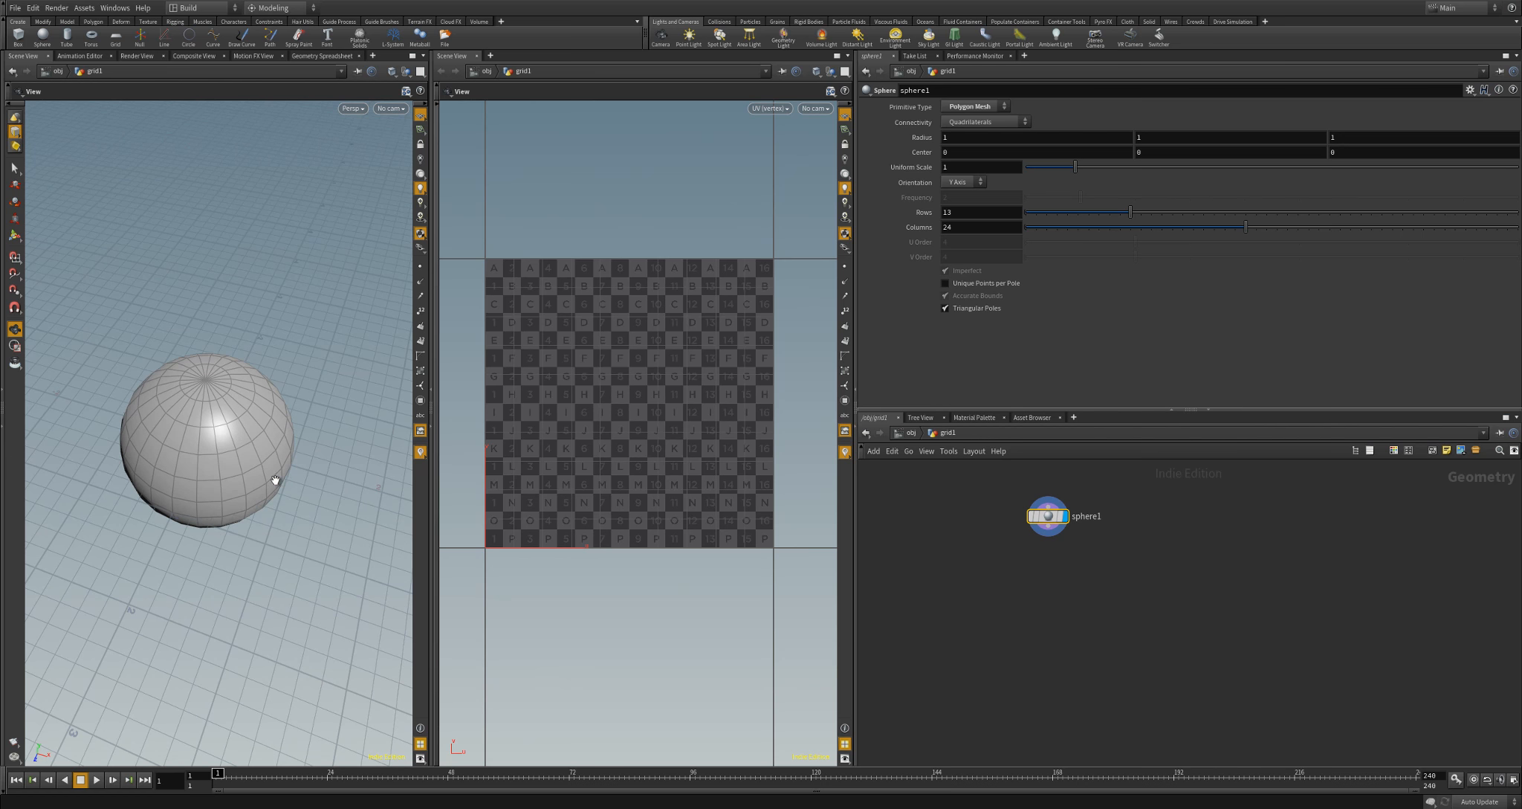
left_click_drag(275, 479, 235, 363)
left_click_drag(253, 451, 175, 381)
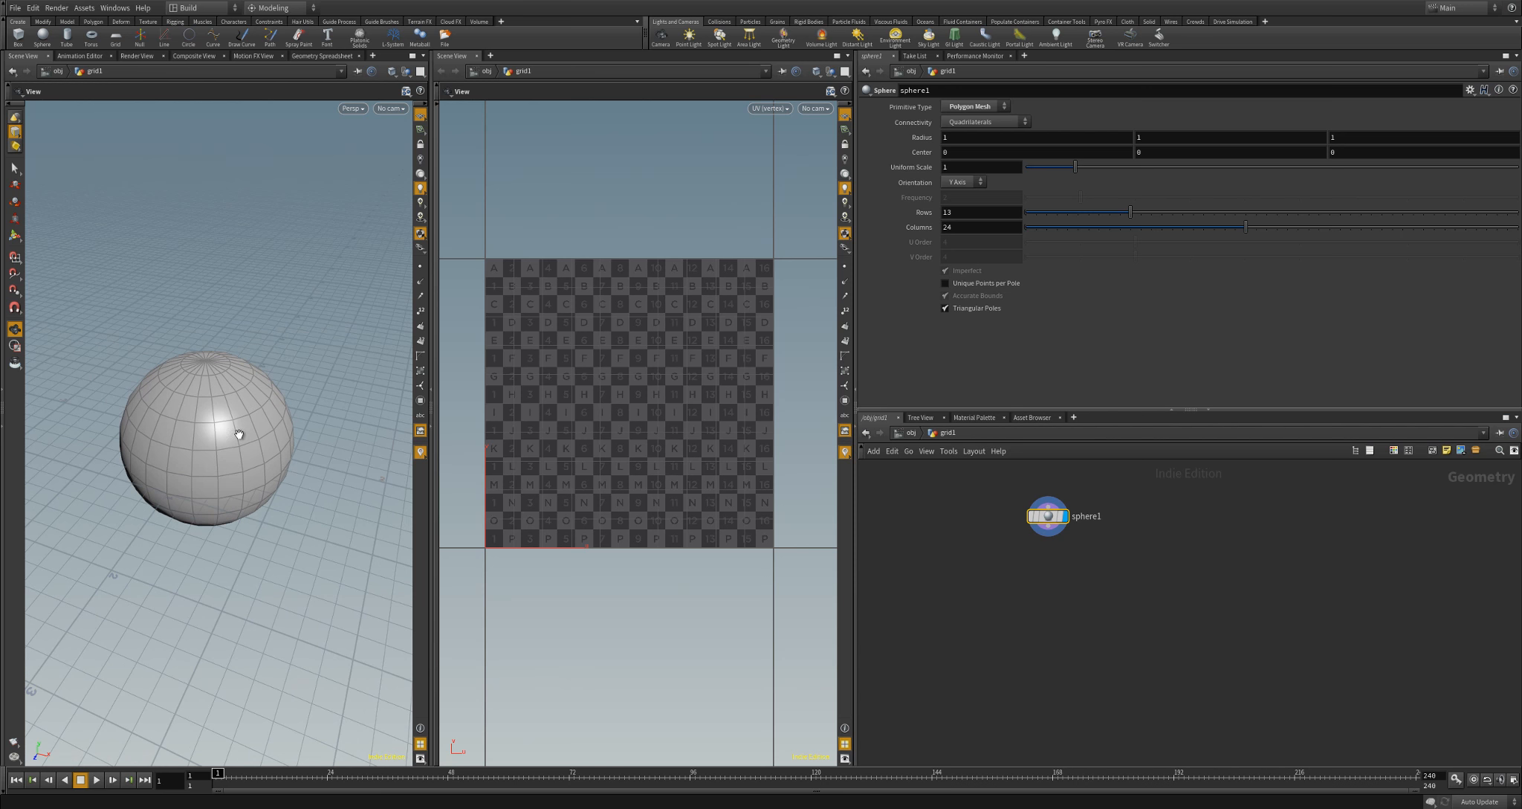
mouse_move(239, 434)
left_mouse_down()
mouse_move(204, 445)
mouse_move(220, 434)
left_mouse_up()
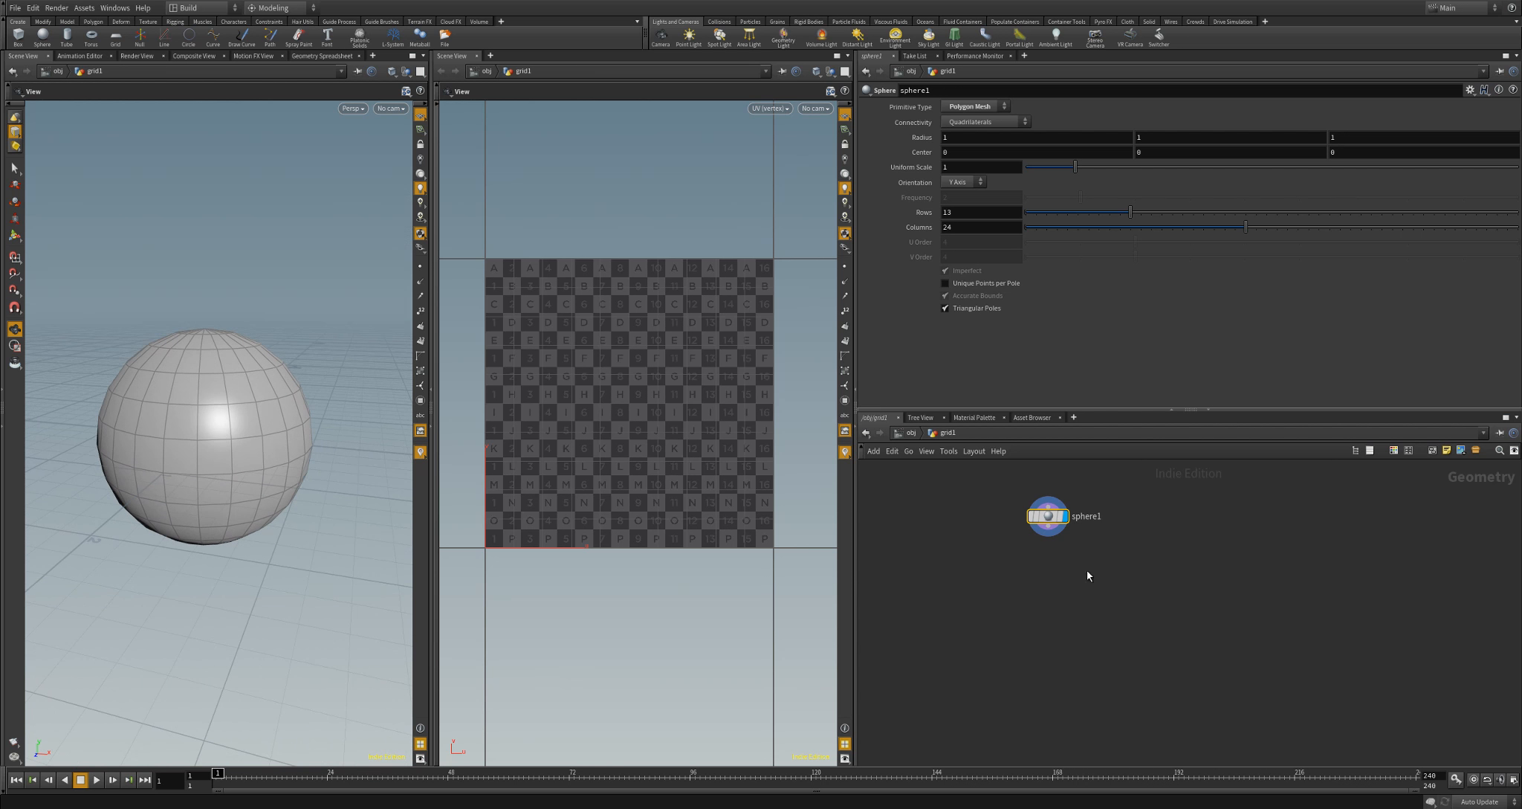
Add a UV Texture node connected to sphere1, display its result, and place it below and to the left of the sphere node
left_click(985, 563)
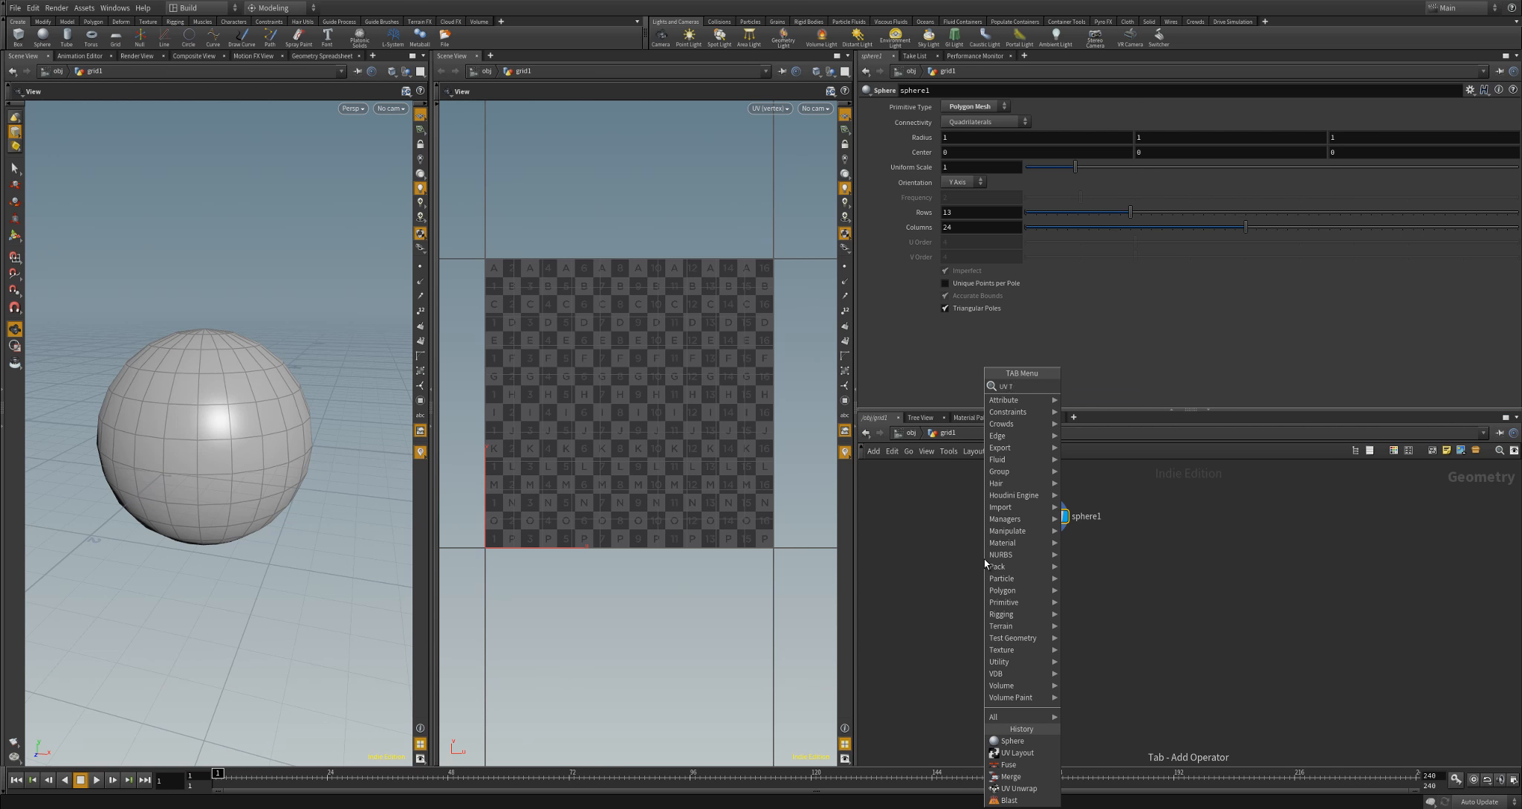
type("UV T")
key("Return")
left_click(984, 563)
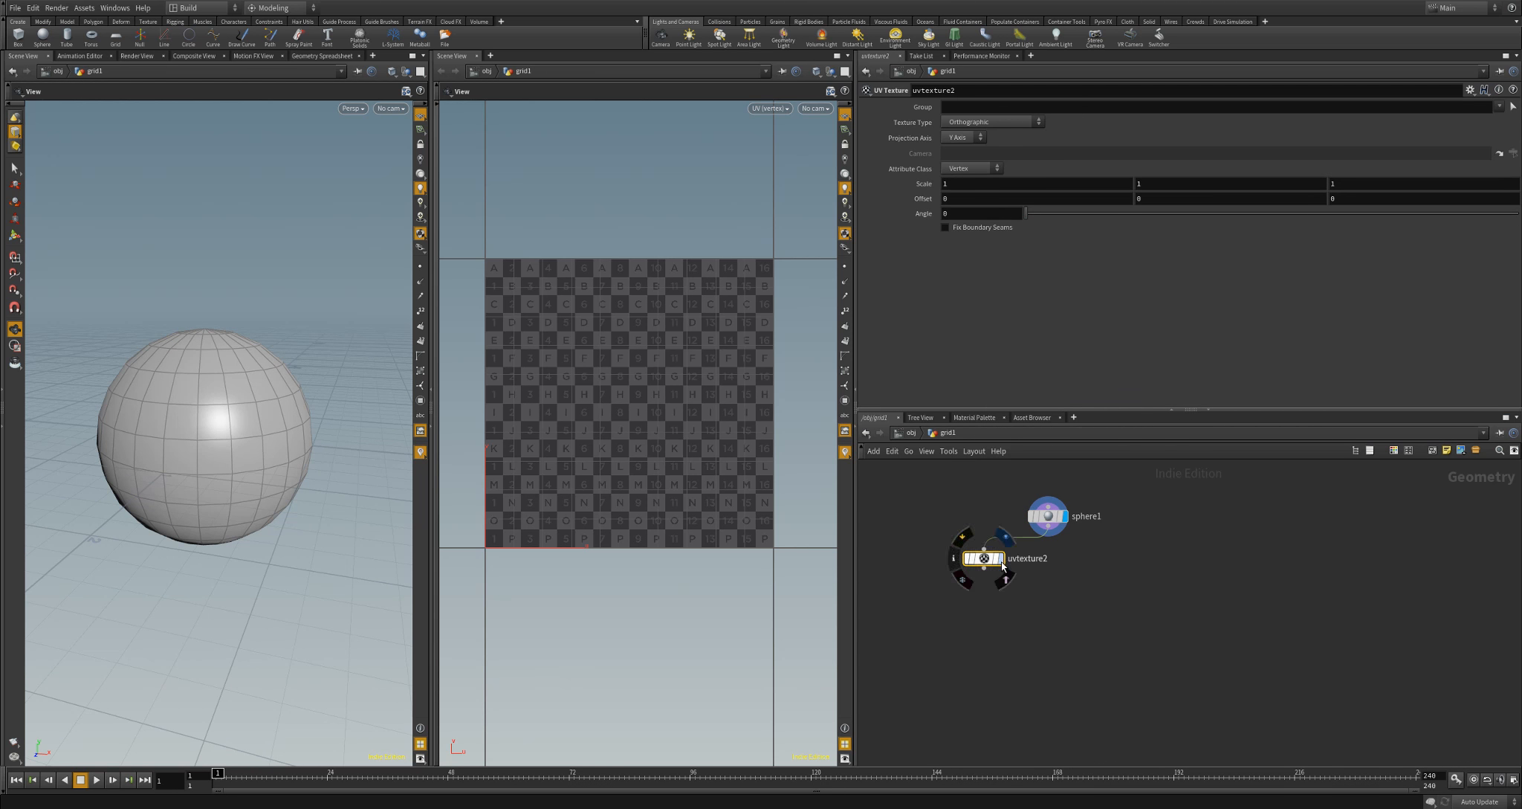
left_click(1001, 559)
left_click_drag(980, 559, 939, 566)
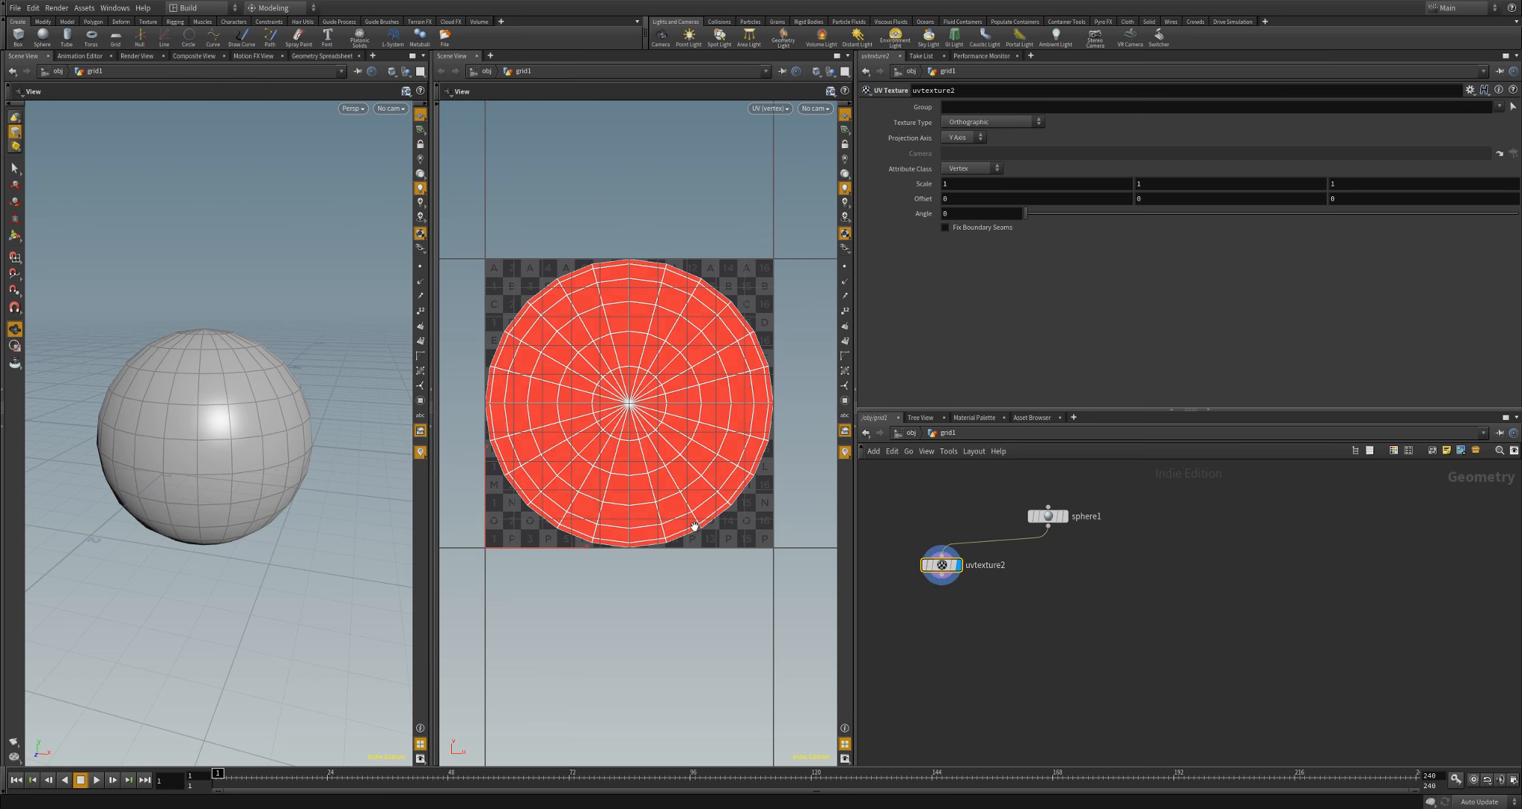
Set the Texture Type of uvtexture2 to Polar
scroll(657, 472, "down", 3)
scroll(658, 473, "up", 2)
left_click_drag(156, 343, 196, 405)
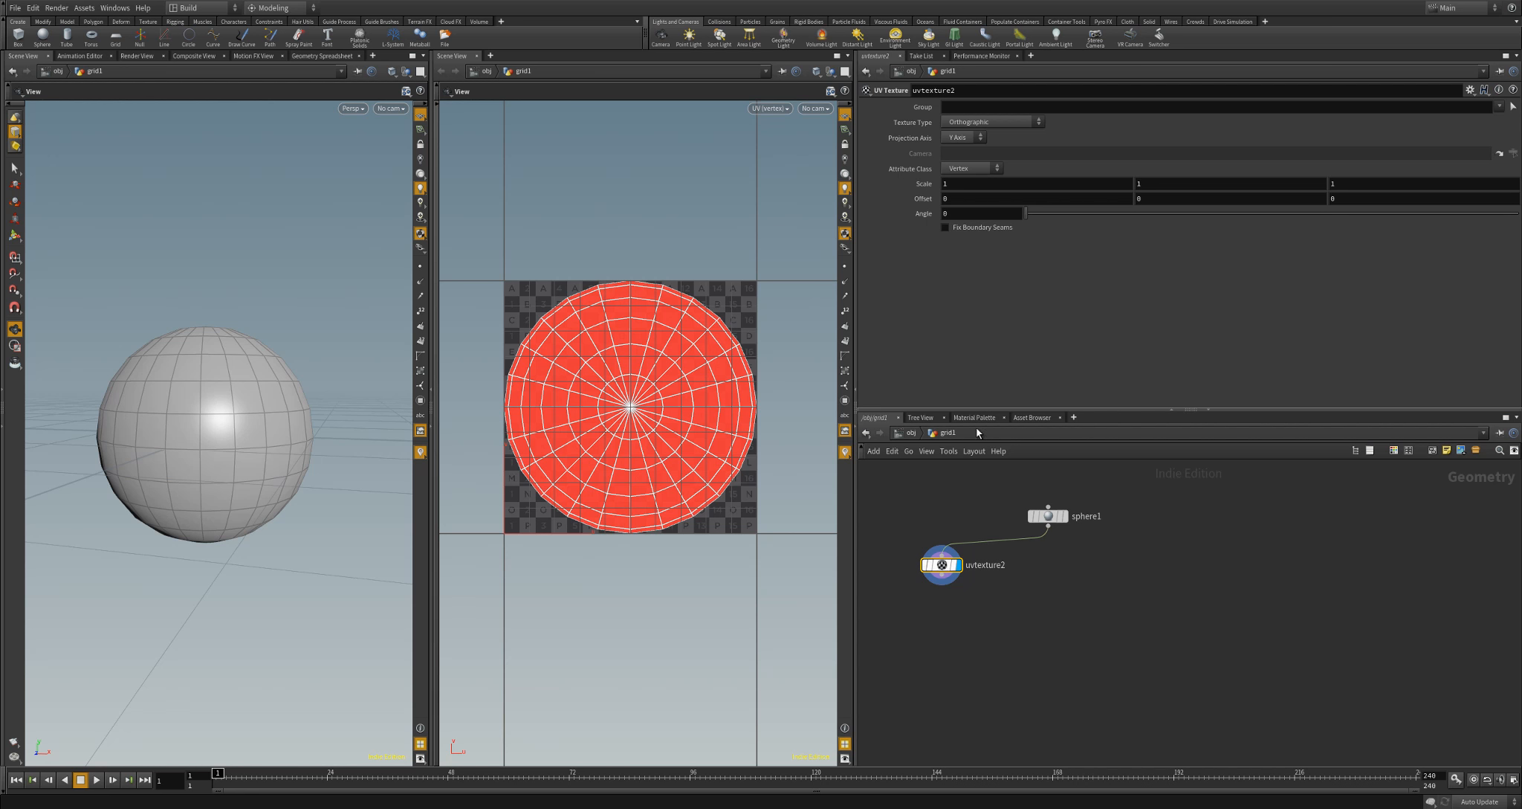
left_click(993, 121)
left_click(966, 144)
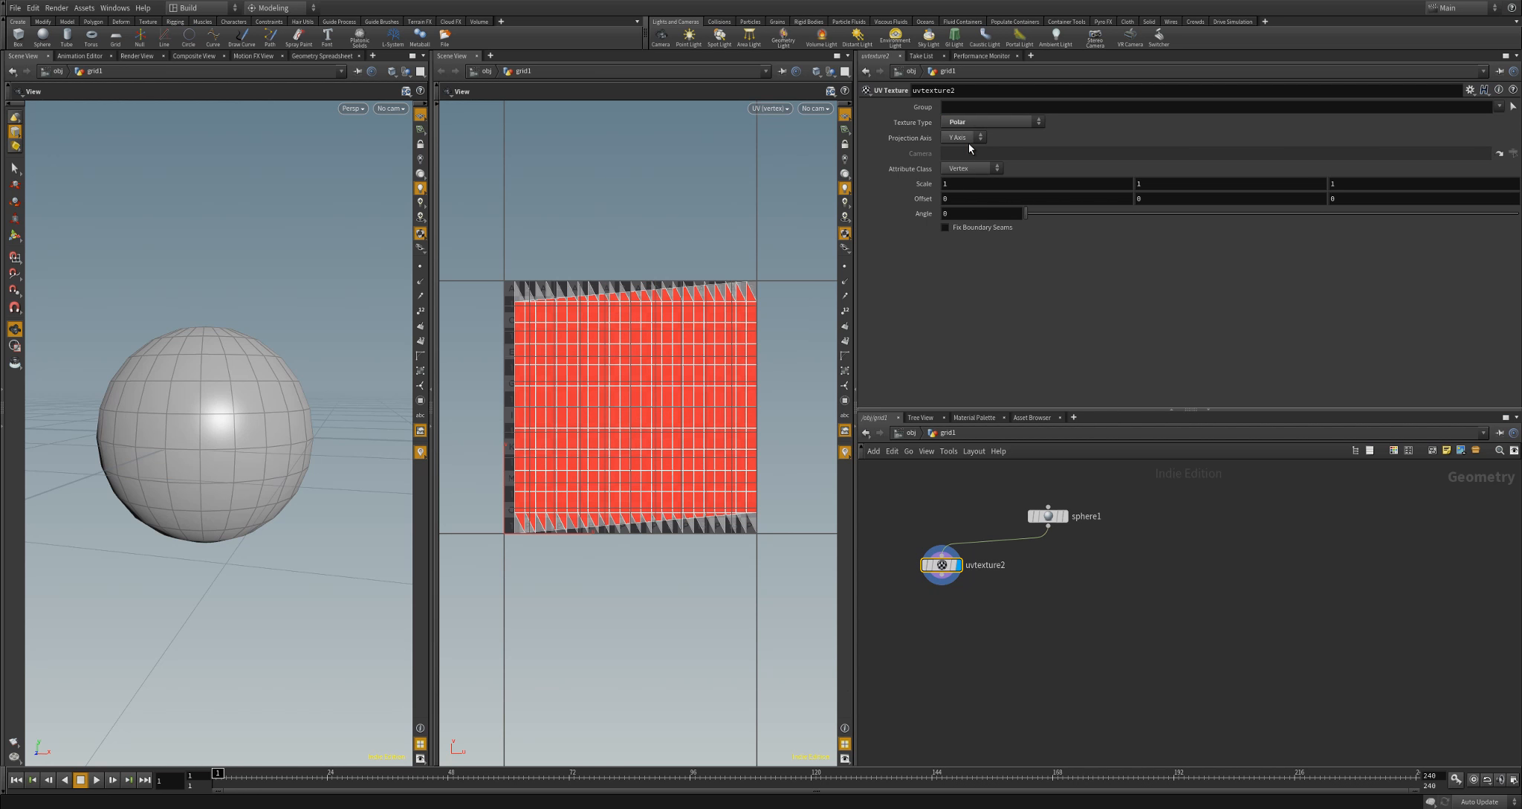
left_click_drag(327, 411, 319, 443)
Add a UV Quick Shade node below uvtexture2, fed by it, and display the checker texture on the sphere
key("Tab")
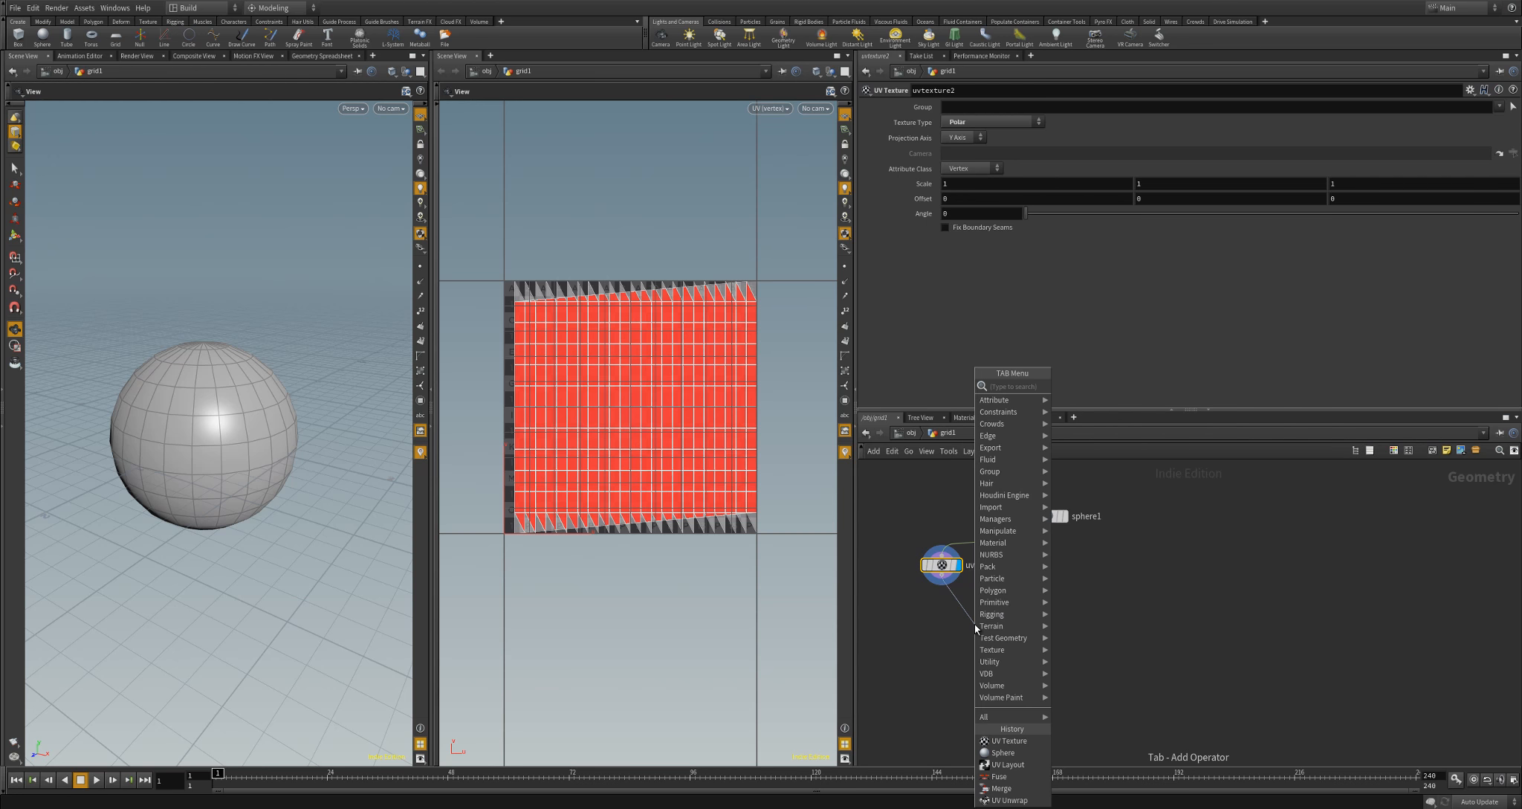
type("uvq")
key("Return")
left_click(976, 628)
left_click_drag(227, 396, 278, 423)
scroll(211, 475, "up", 4)
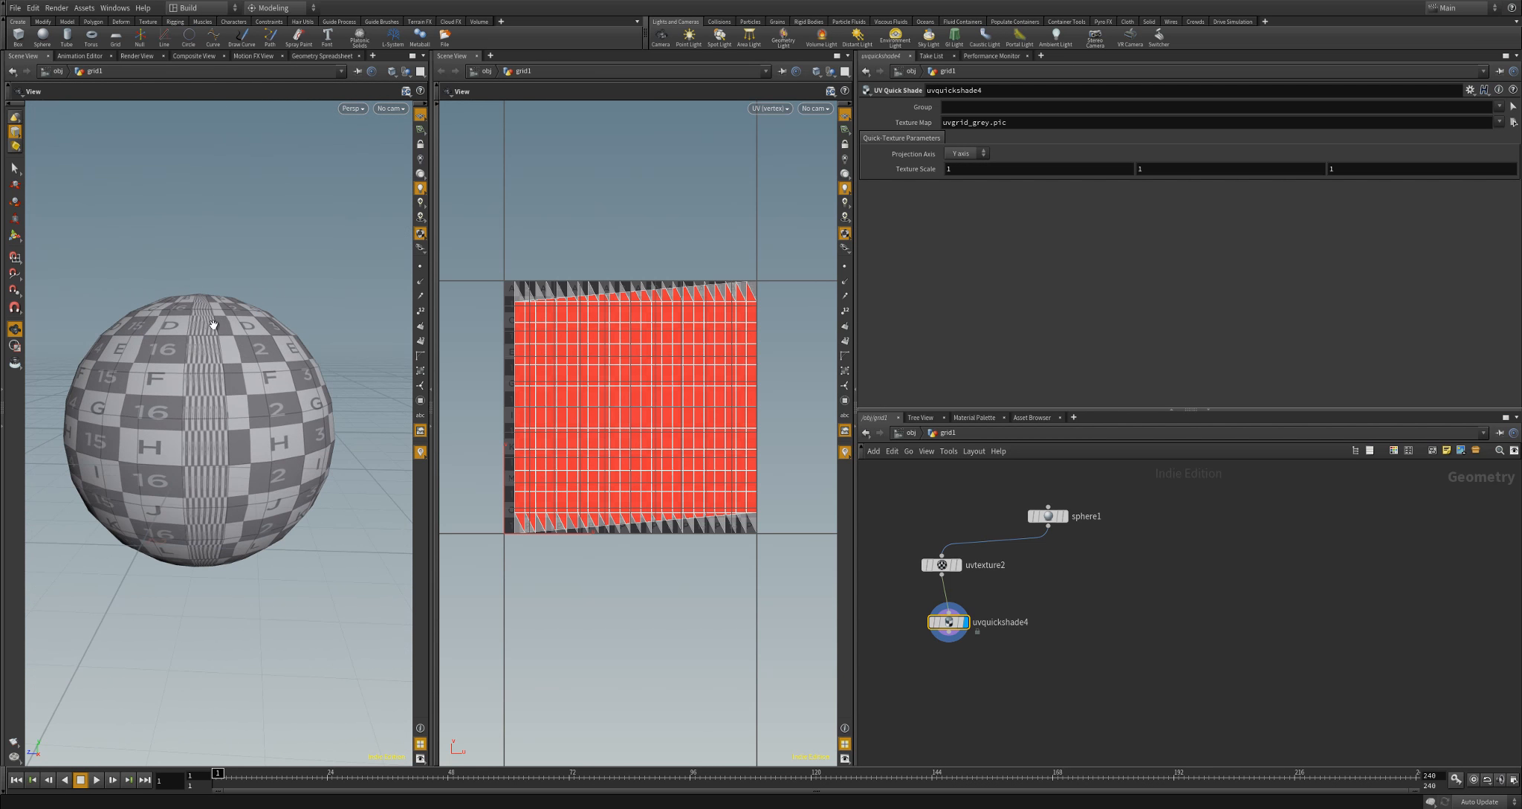
Enable Fix Boundary Seams on uvtexture2 and inspect the checker texture around the sphere and its pole
left_click(942, 565)
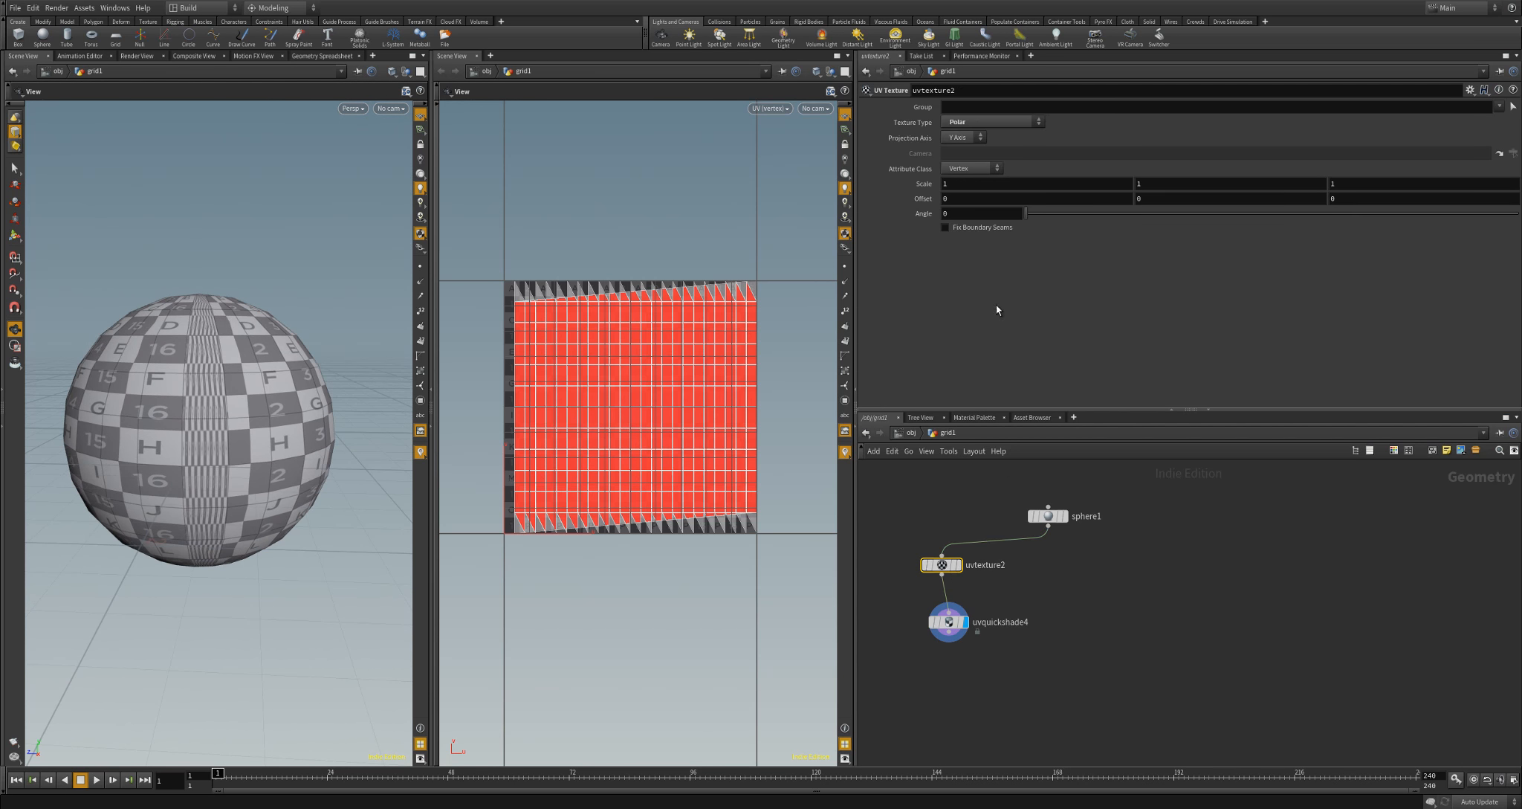
left_click(945, 228)
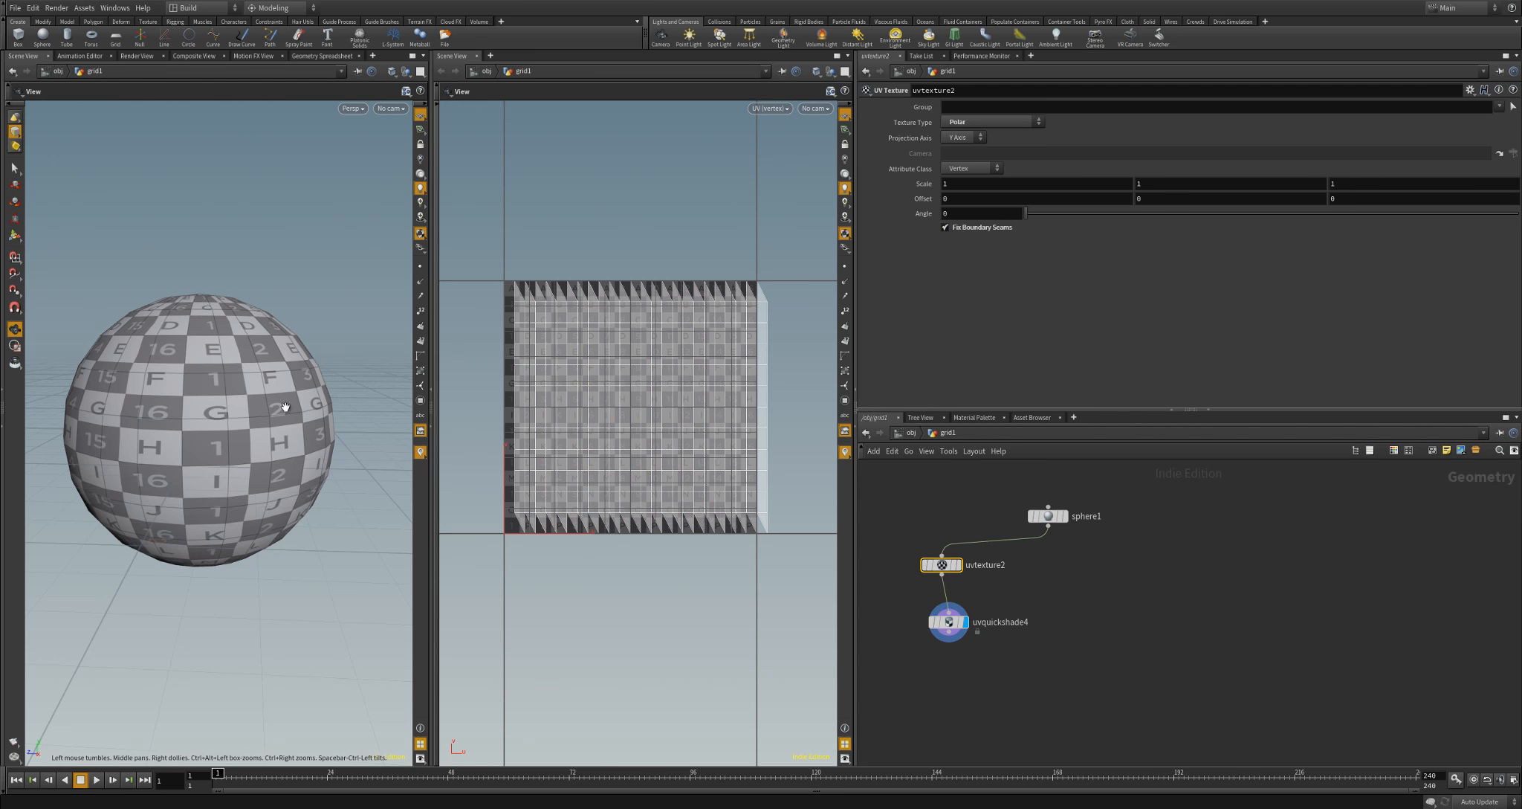
left_click_drag(297, 416, 263, 399)
left_click_drag(272, 401, 274, 437)
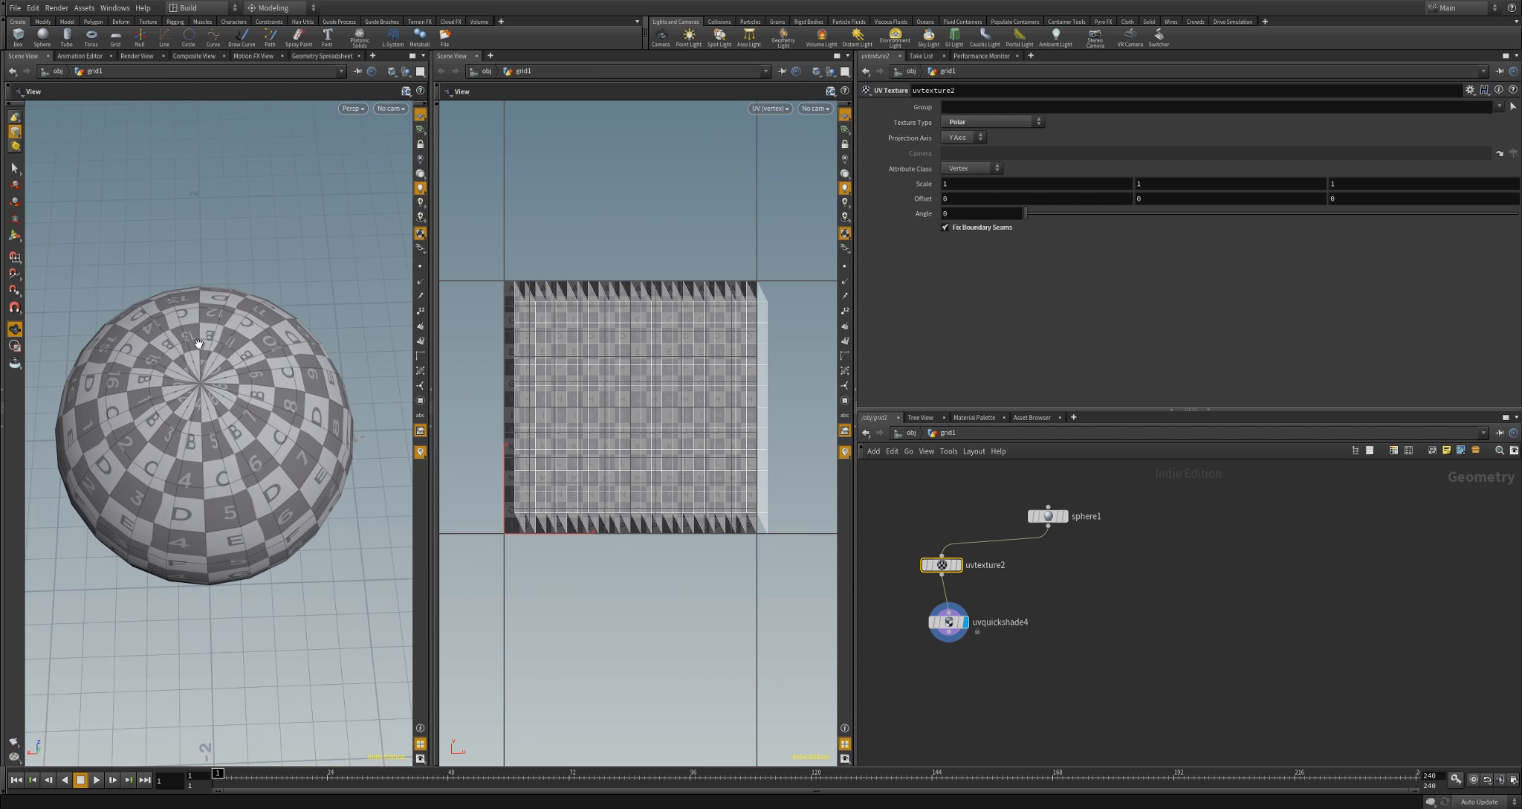
left_click_drag(223, 435, 255, 468)
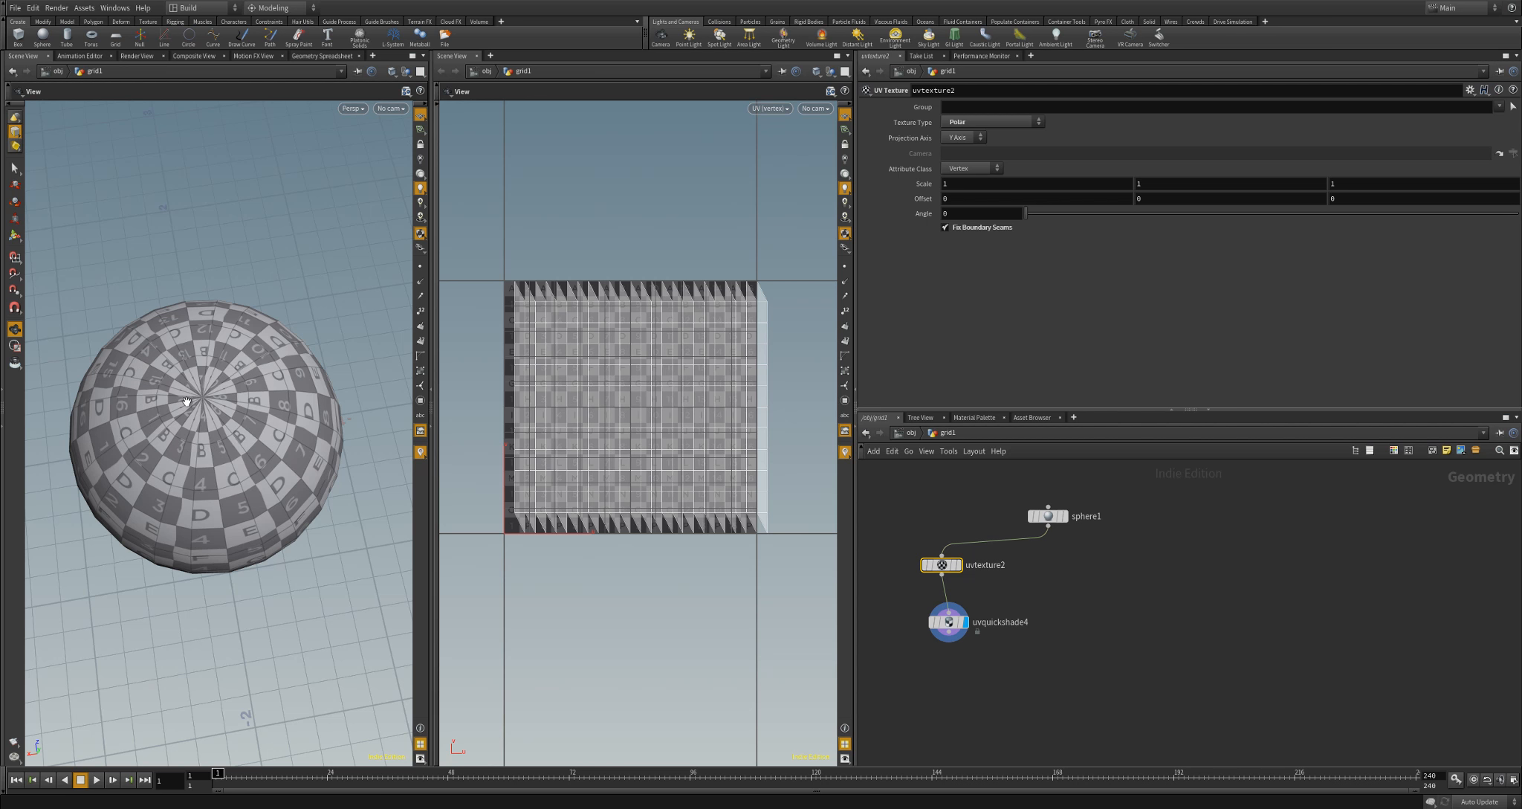
left_click_drag(250, 424, 297, 381)
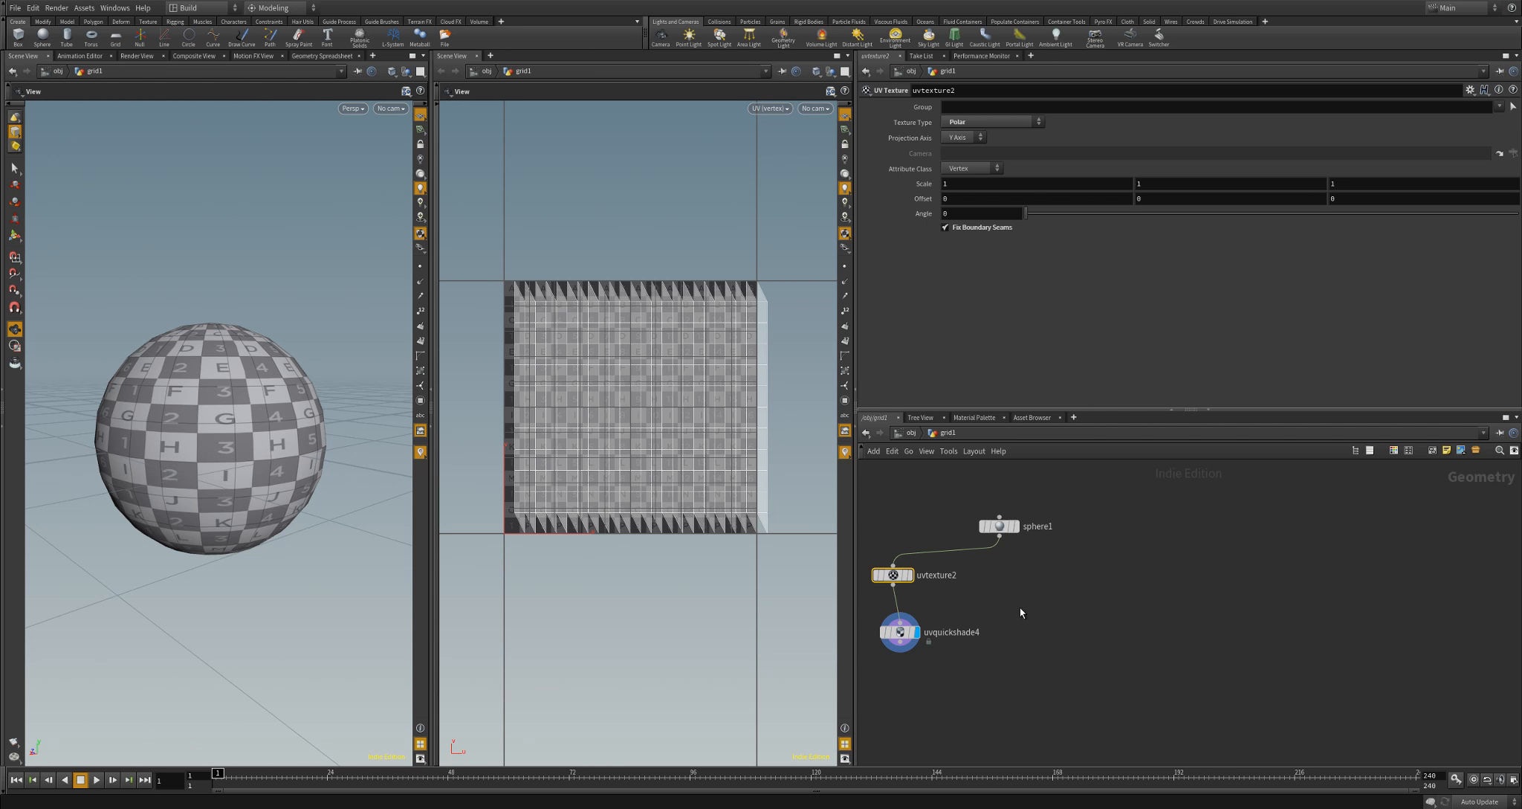
Add a UV Unwrap node fed by sphere1 beside uvtexture2
left_click(1000, 536)
key("Tab")
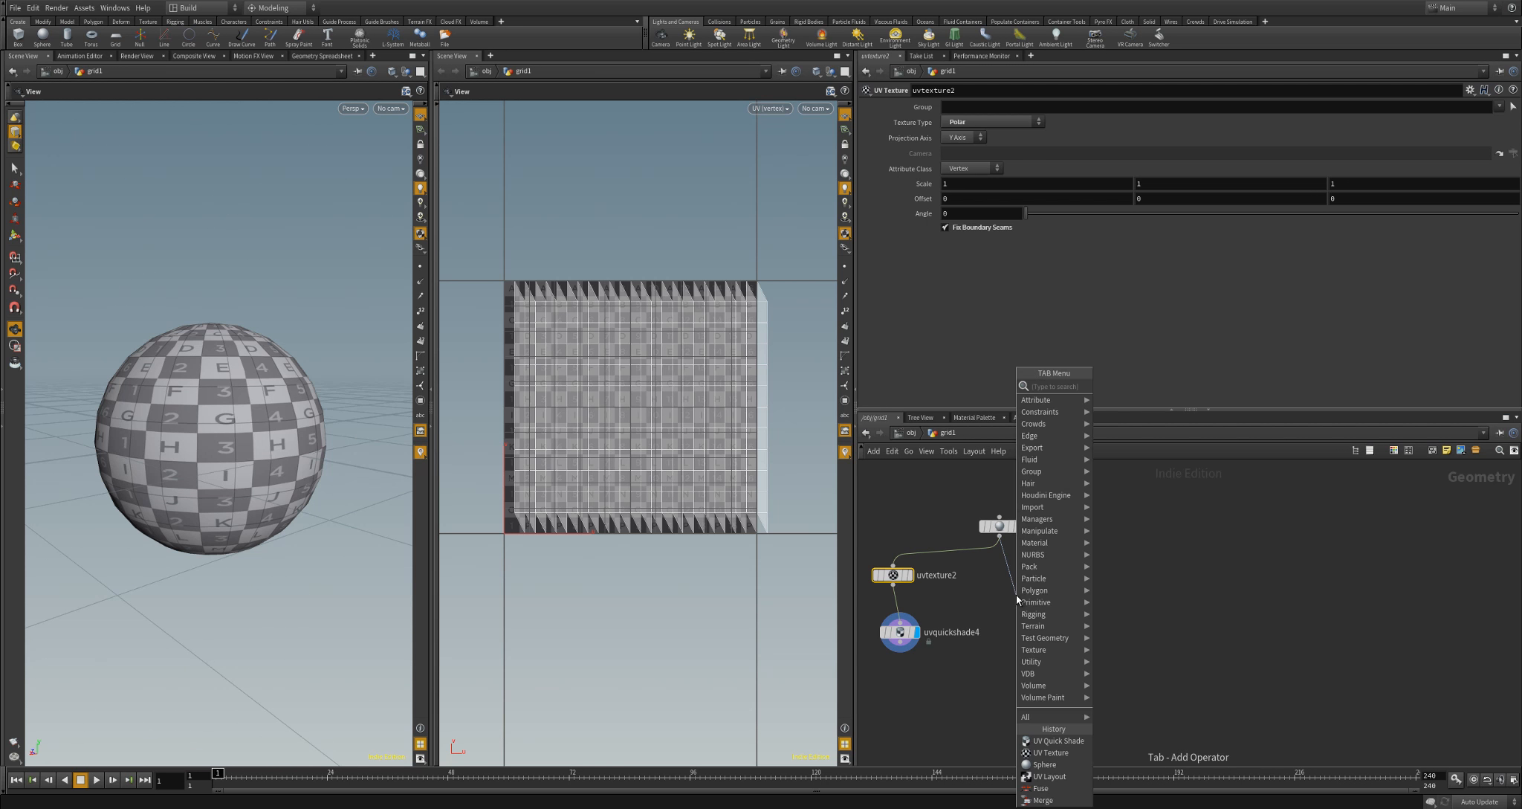
type("UV Un")
key("Return")
left_click(1017, 597)
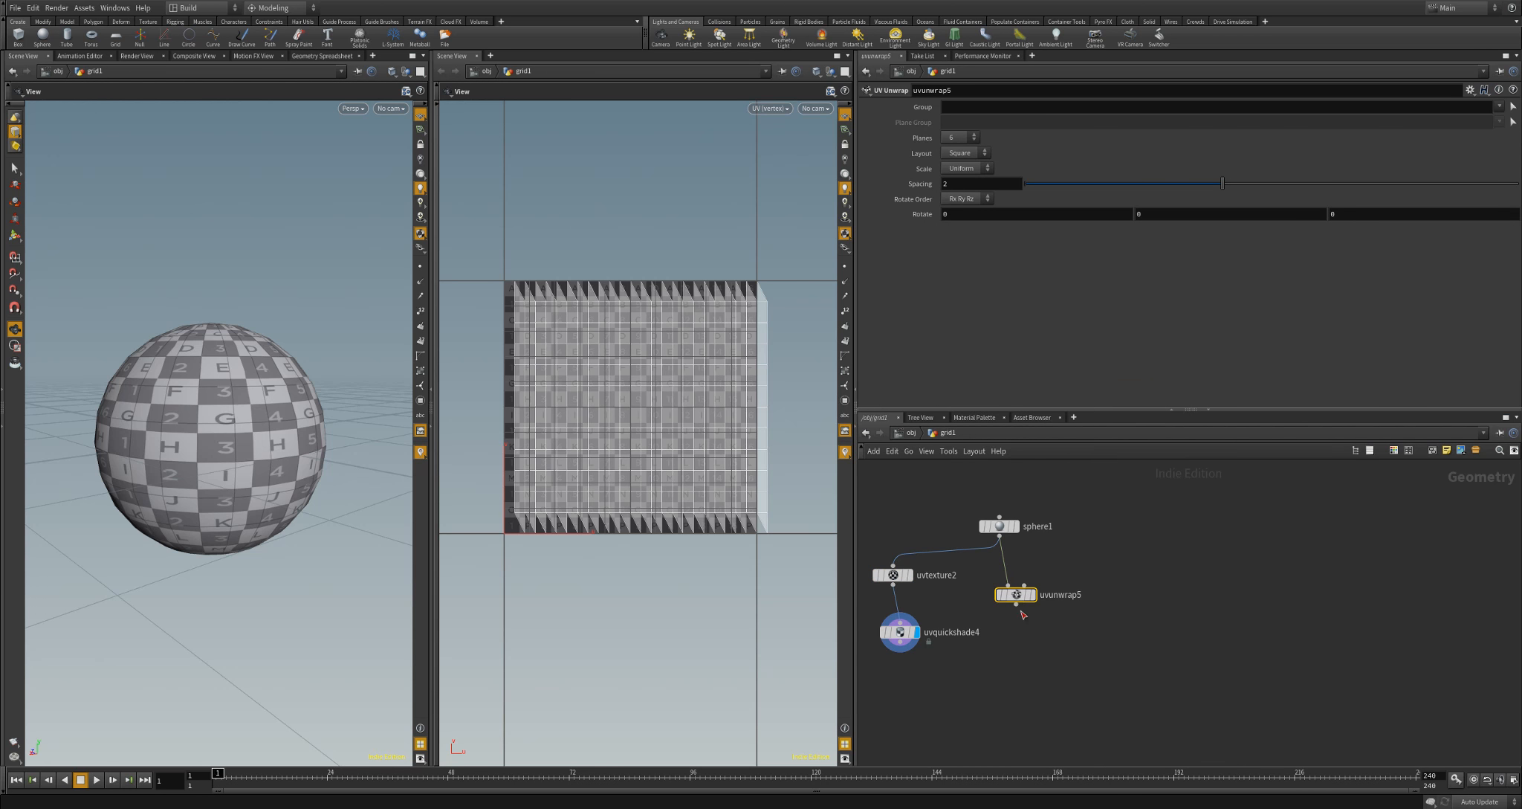
Connect uvunwrap5 into uvquickshade4, display the shaded result, and inspect the checker texture on the sphere
left_click(1033, 595)
left_click_drag(1018, 600, 899, 624)
left_click(916, 632)
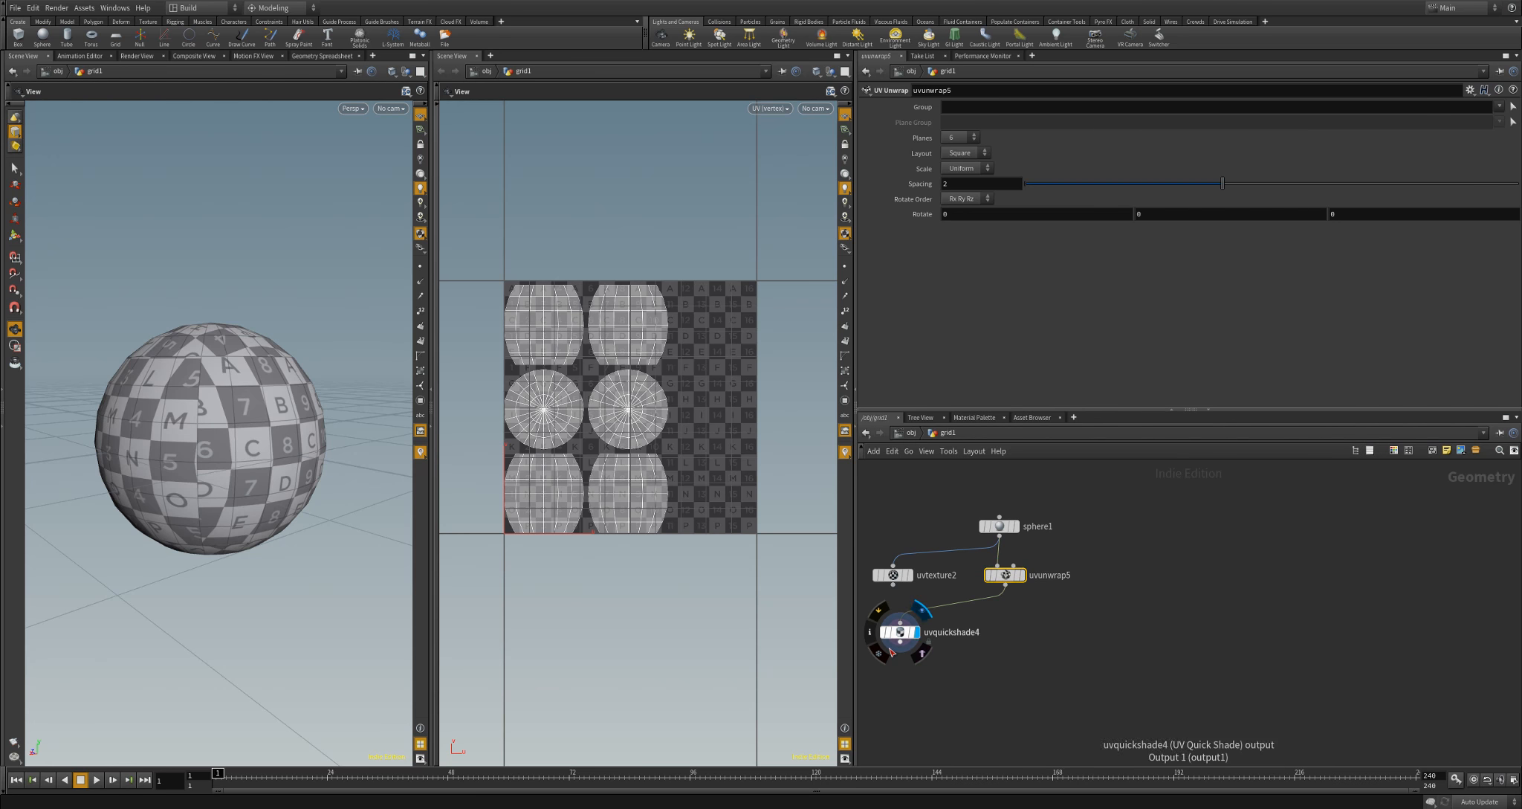
left_click_drag(355, 444, 186, 396)
left_click_drag(303, 436, 206, 341)
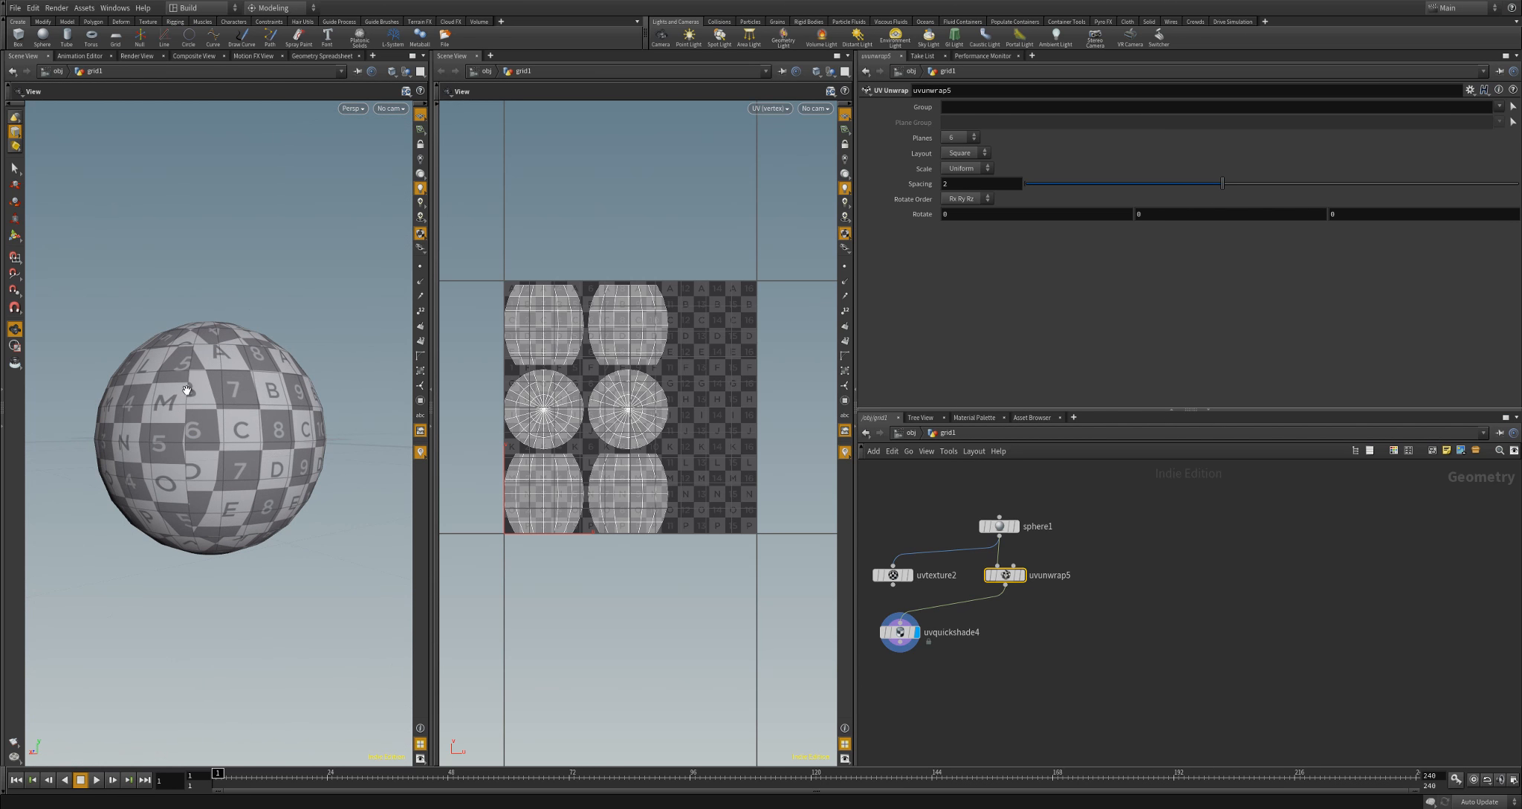
Try the UV unwrap with 5 and with 4 projection planes, comparing the checker texture on the sphere
left_click(953, 139)
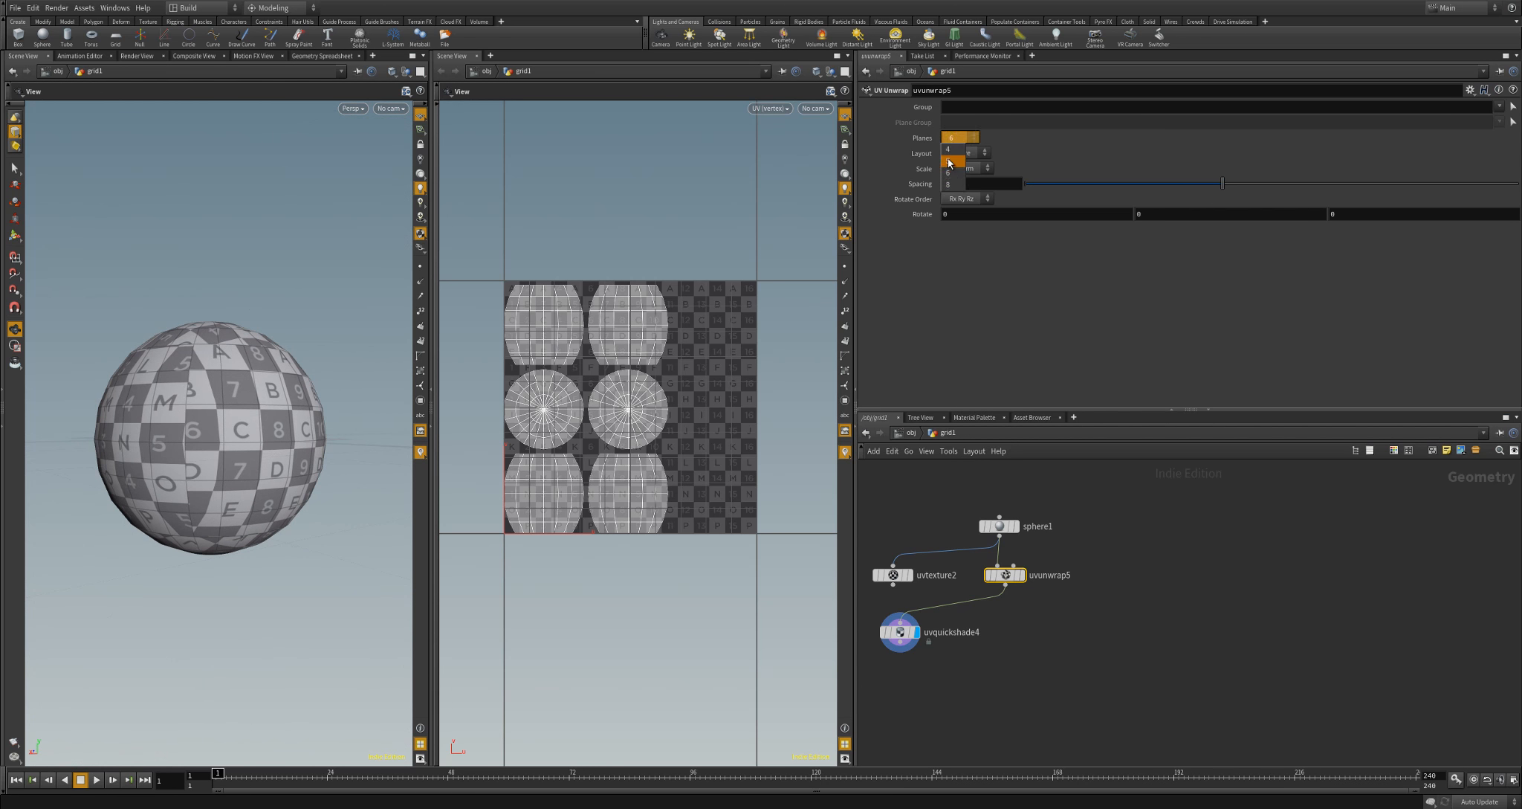
left_click(950, 162)
left_click_drag(186, 401, 742, 418)
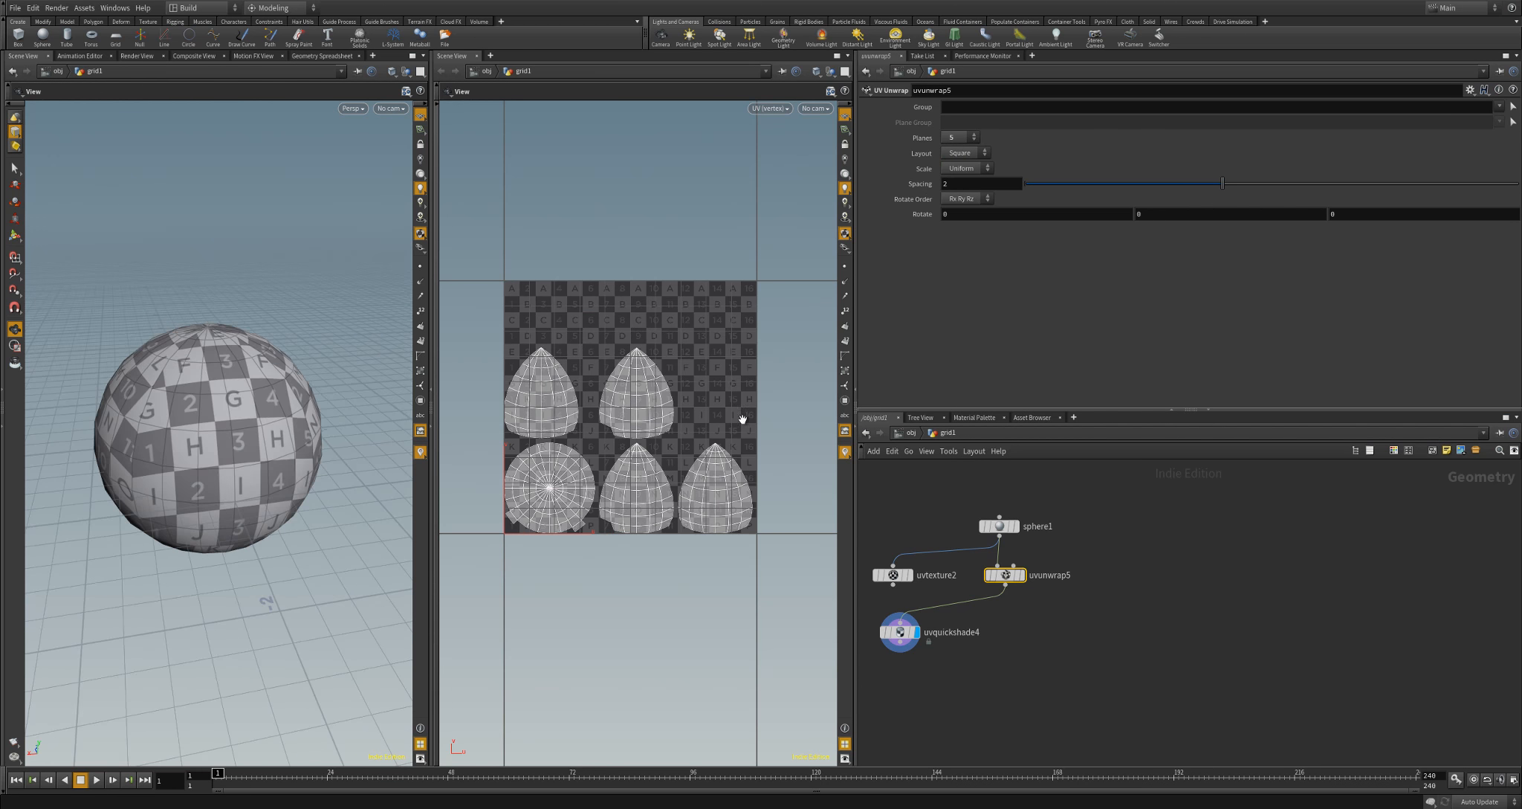
left_click(956, 139)
left_click(951, 156)
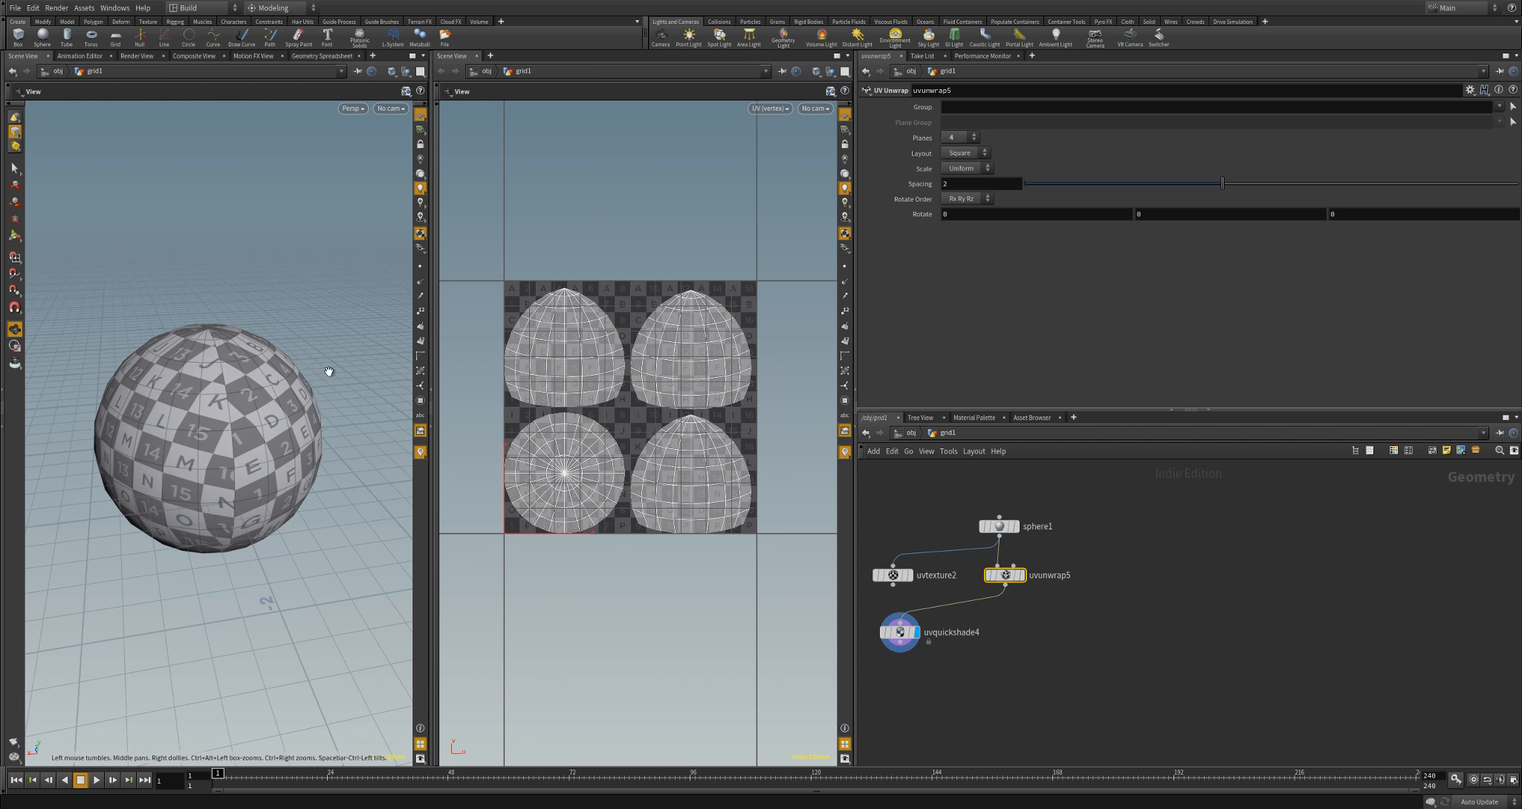
left_click_drag(329, 374, 266, 318)
left_click_drag(216, 437, 262, 456)
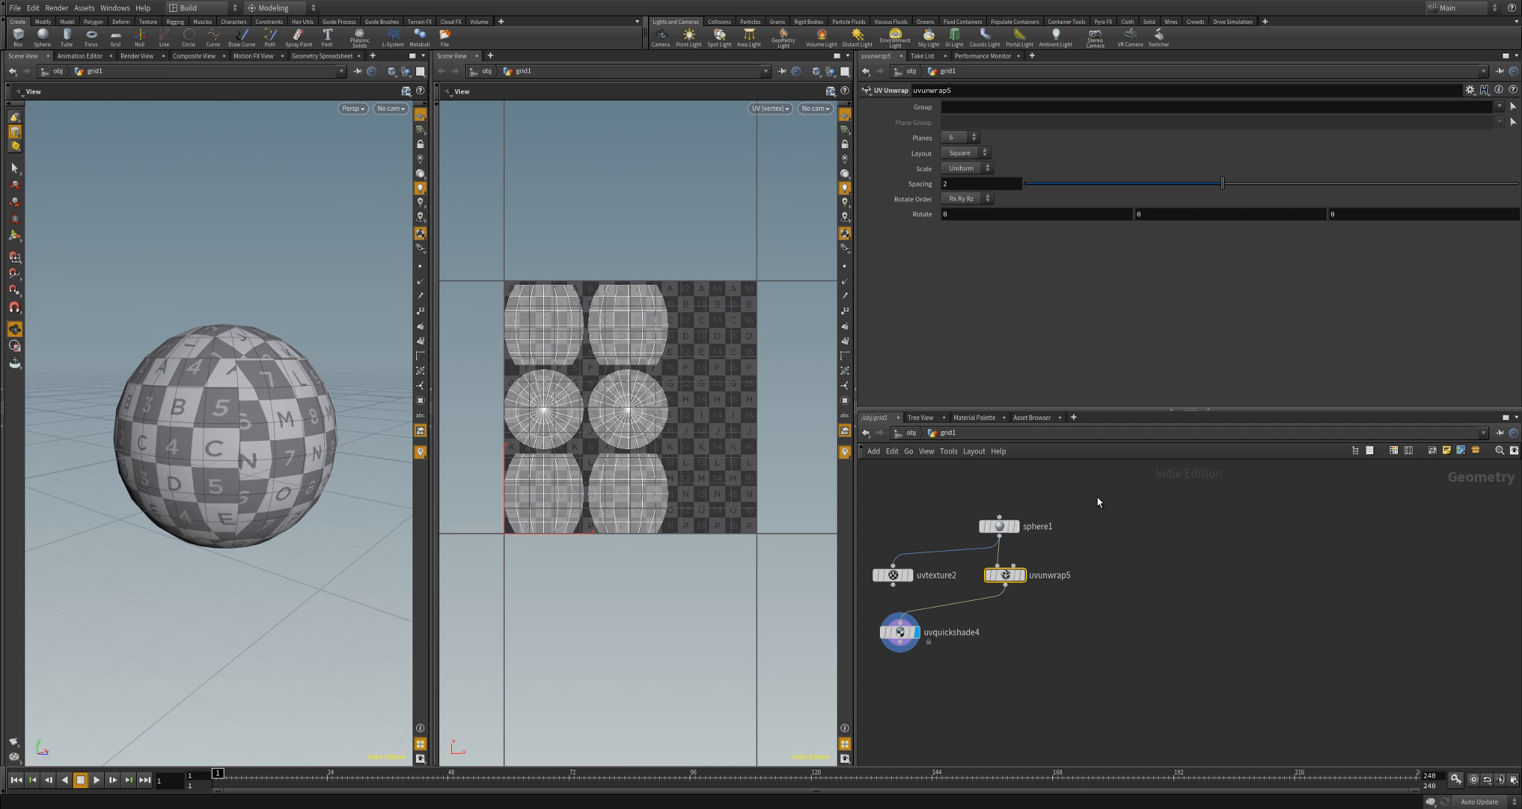
Add a UV Flatten node fed by sphere1, display it, and place it beside uvunwrap5
middle_click_drag(1118, 592, 989, 571)
left_click(869, 516)
key("Tab")
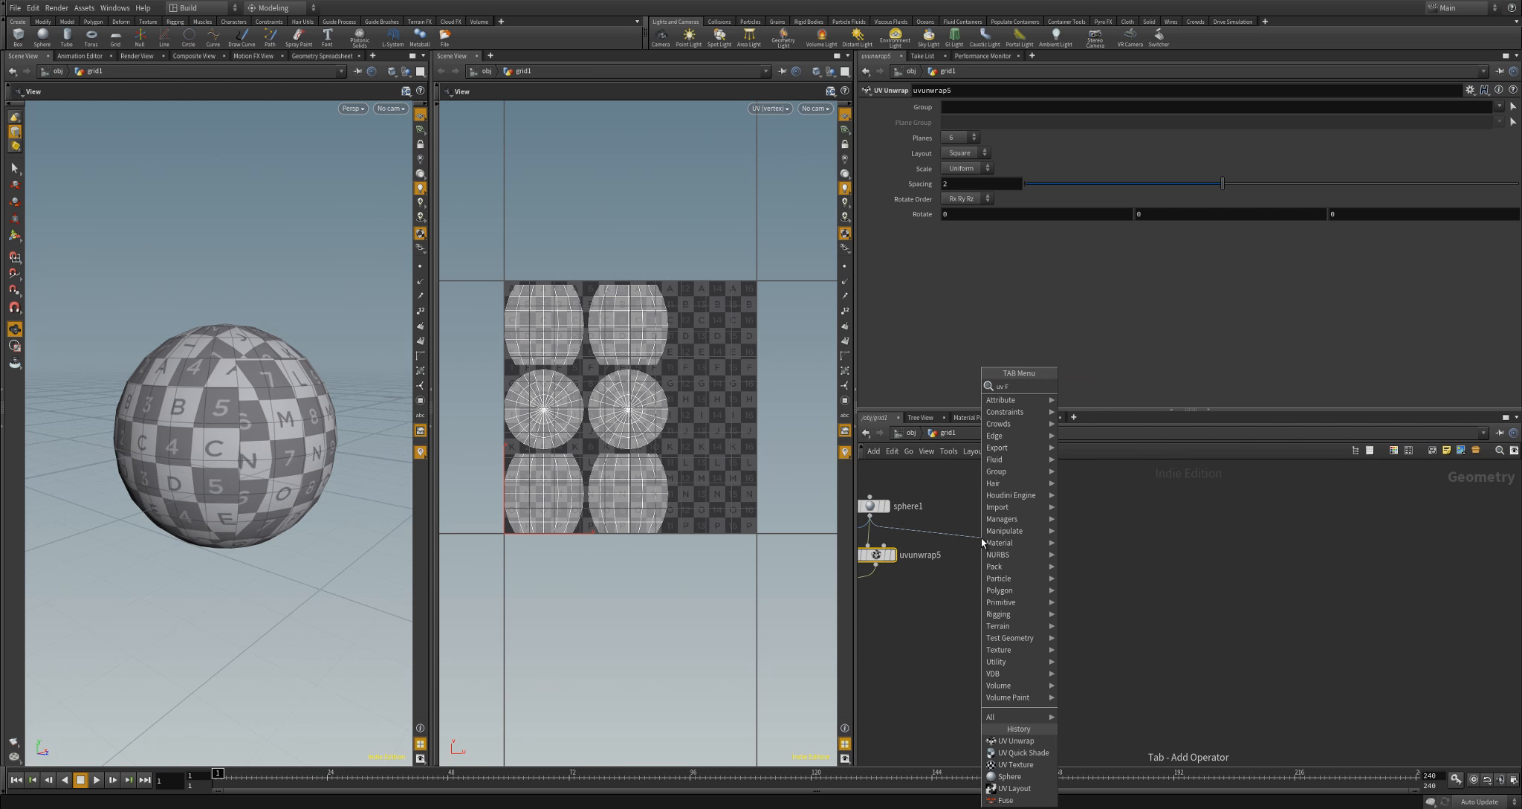
key("Return")
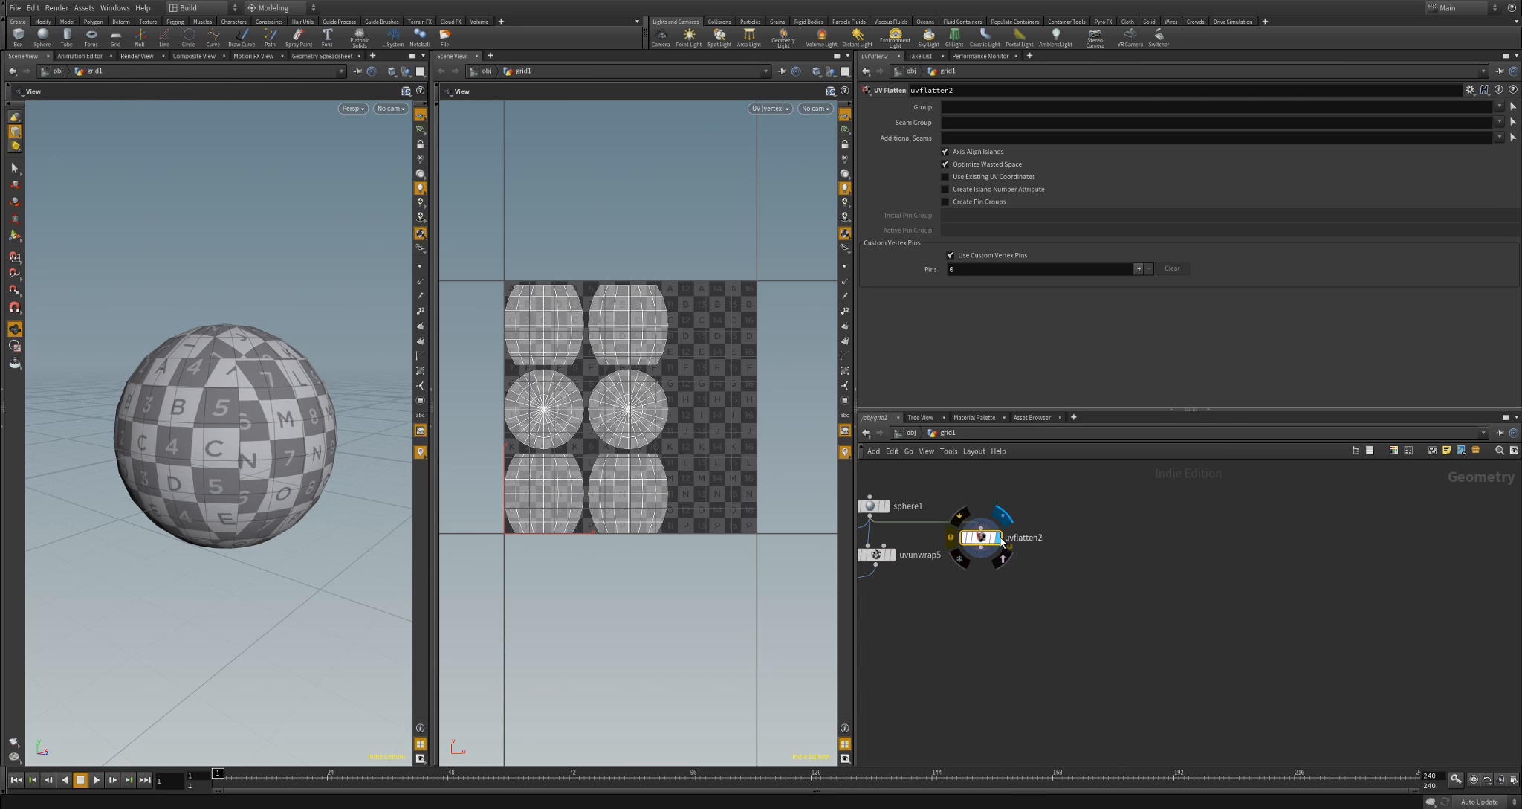
left_click(1001, 518)
left_click_drag(981, 538, 998, 555)
middle_click_drag(983, 587, 1114, 546)
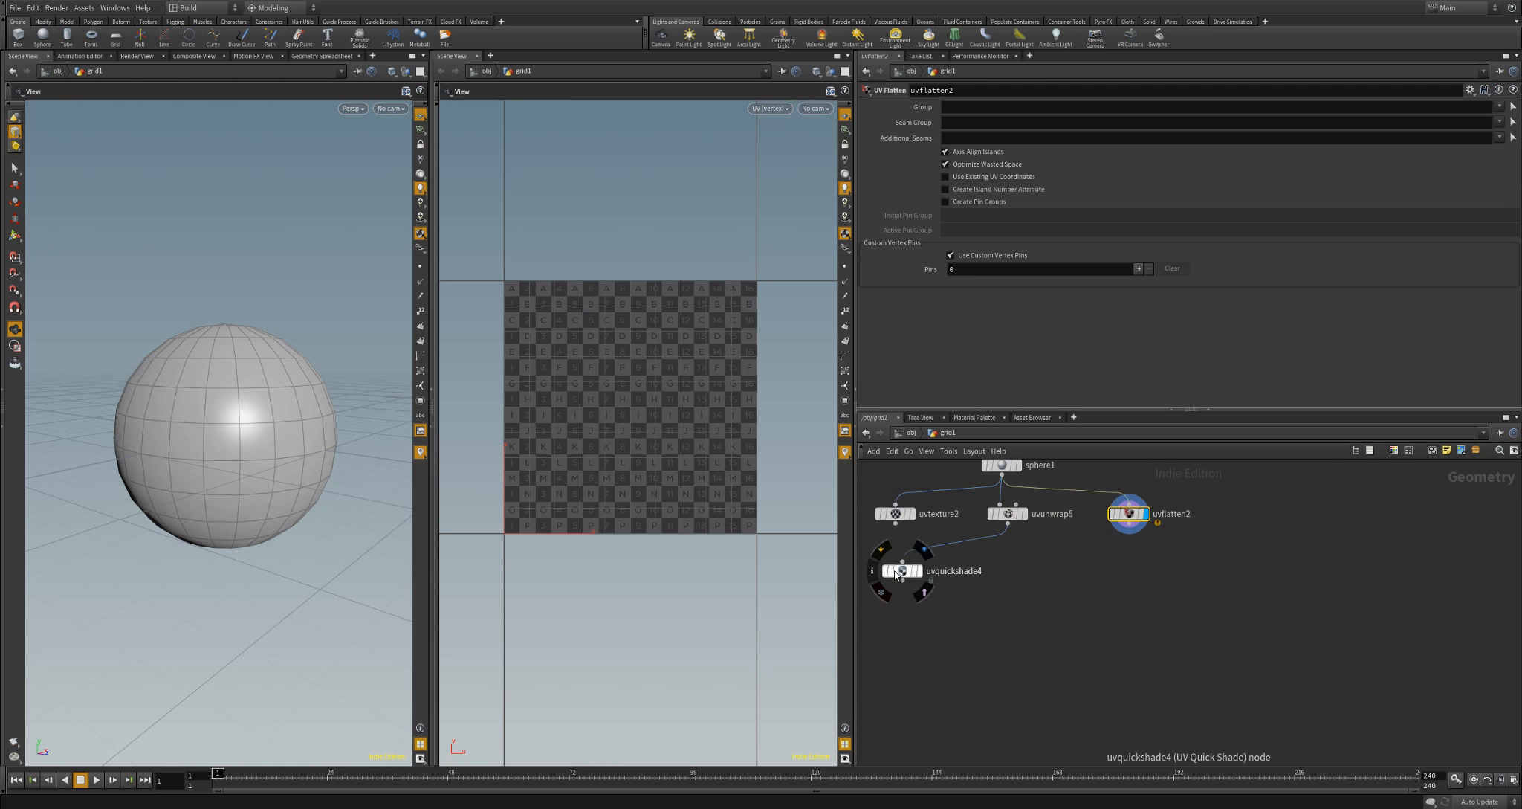
Move uvquickshade4 below uvunwrap5 and feed it from uvflatten2
left_click_drag(903, 570, 1007, 591)
left_click_drag(1128, 523, 1008, 582)
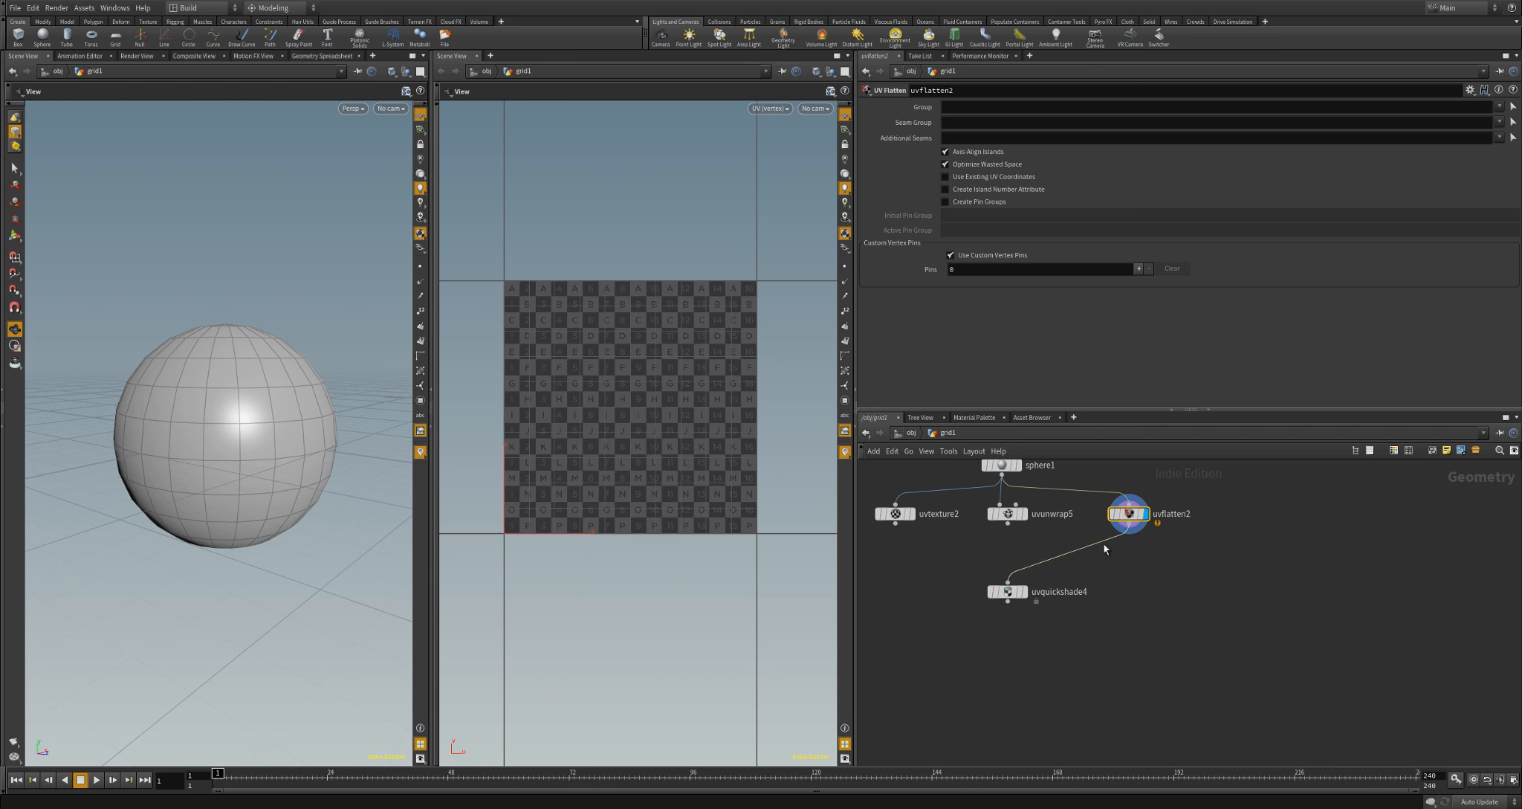
left_click_drag(250, 400, 217, 341)
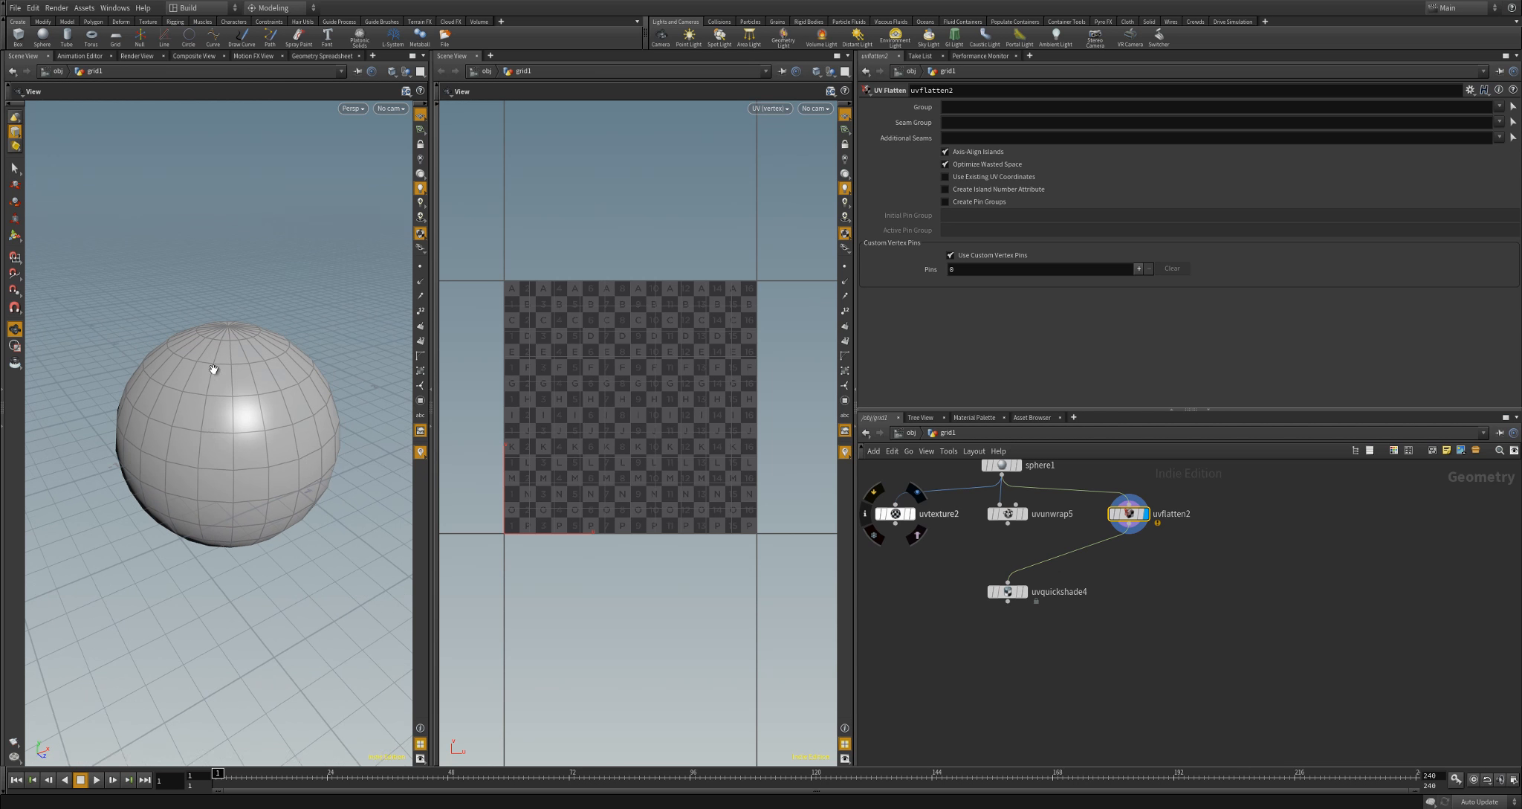
Define the Seam Group of uvflatten2 as one vertical edge line running from pole to pole on the sphere
left_click(1513, 122)
left_click_drag(249, 440, 240, 459)
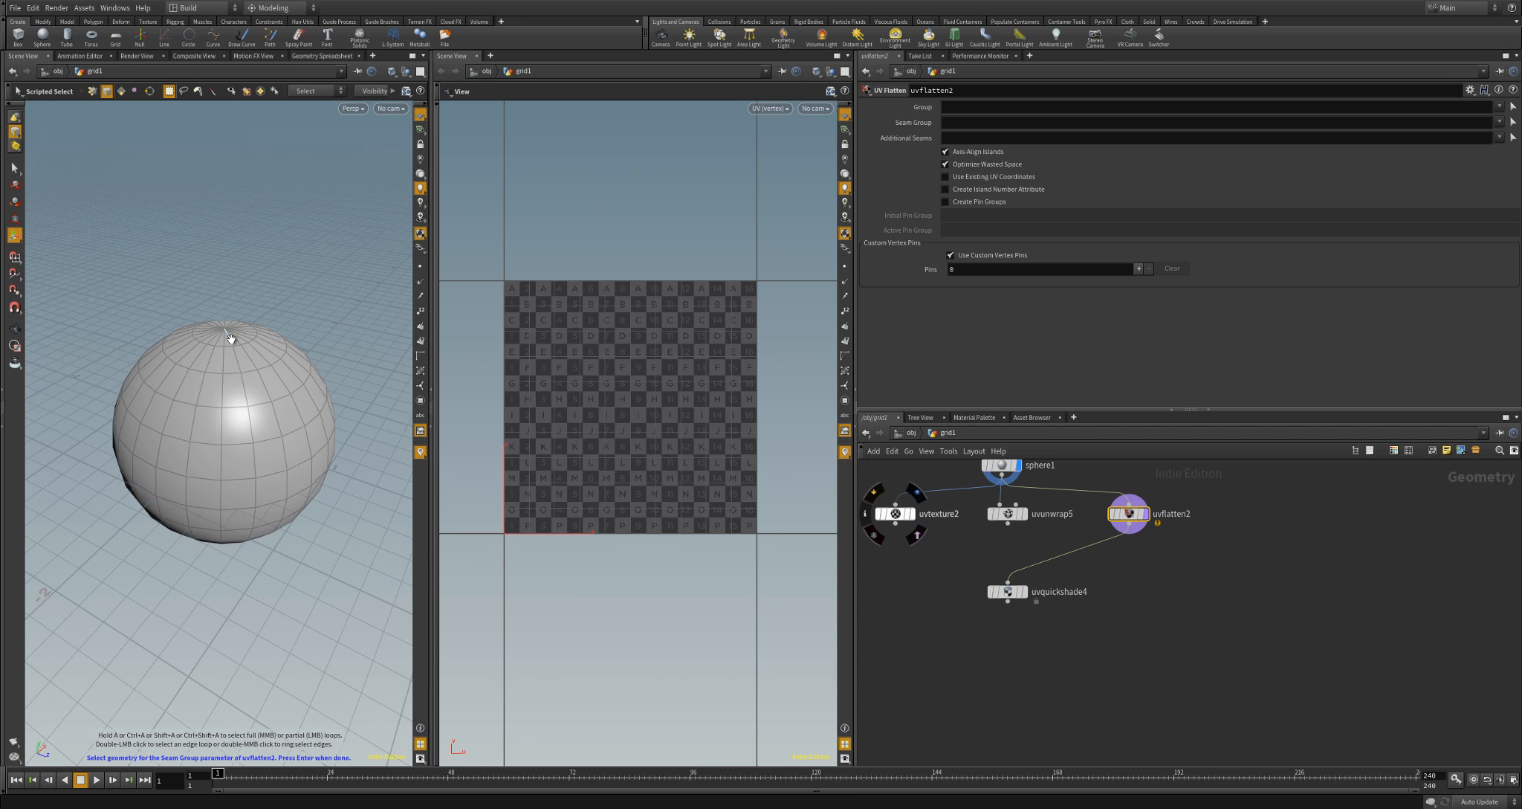
left_click_drag(228, 336, 227, 374, "alt")
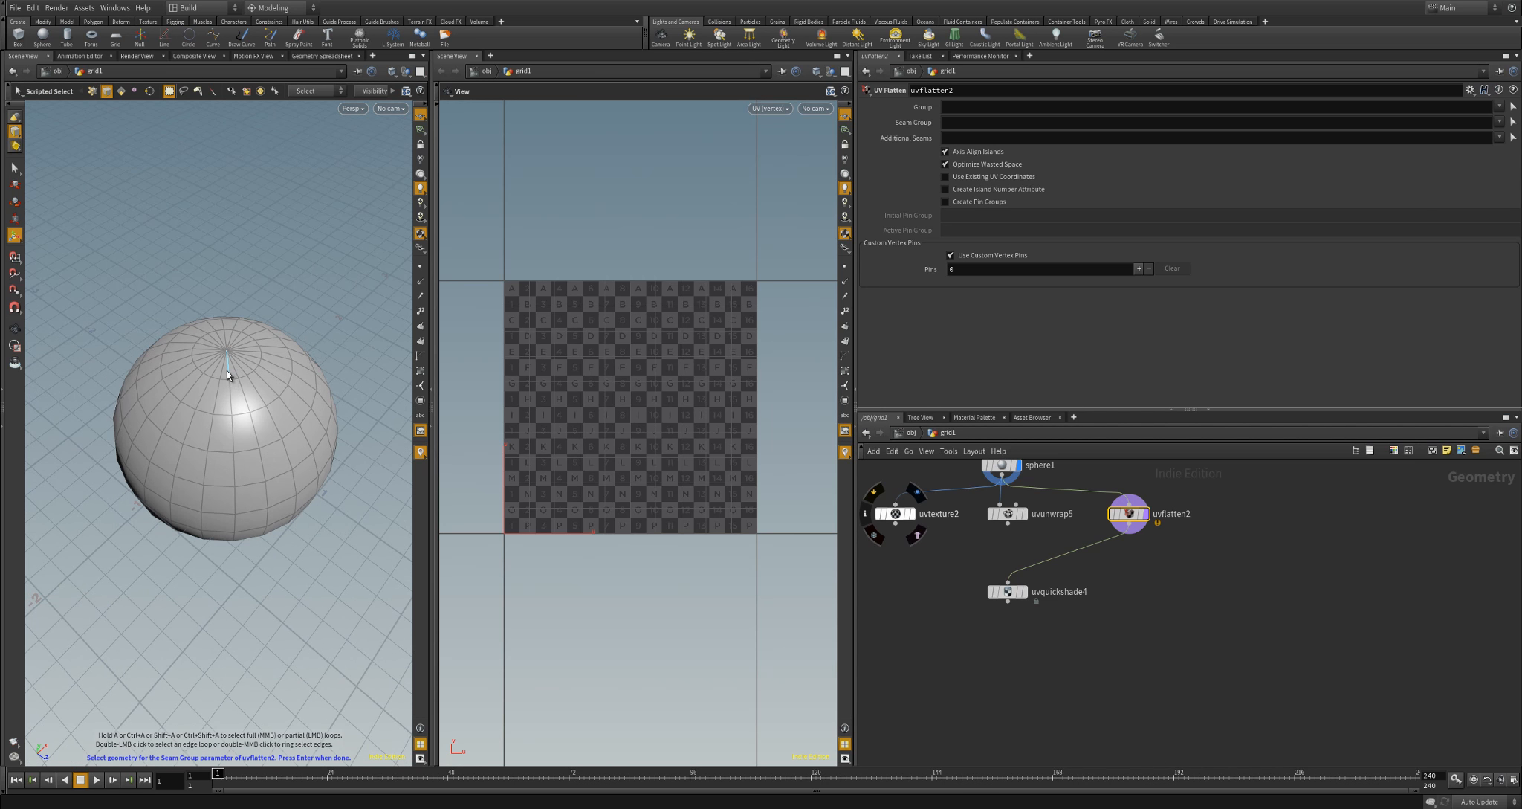
double_click(231, 398)
left_click_drag(266, 490, 255, 435, "alt")
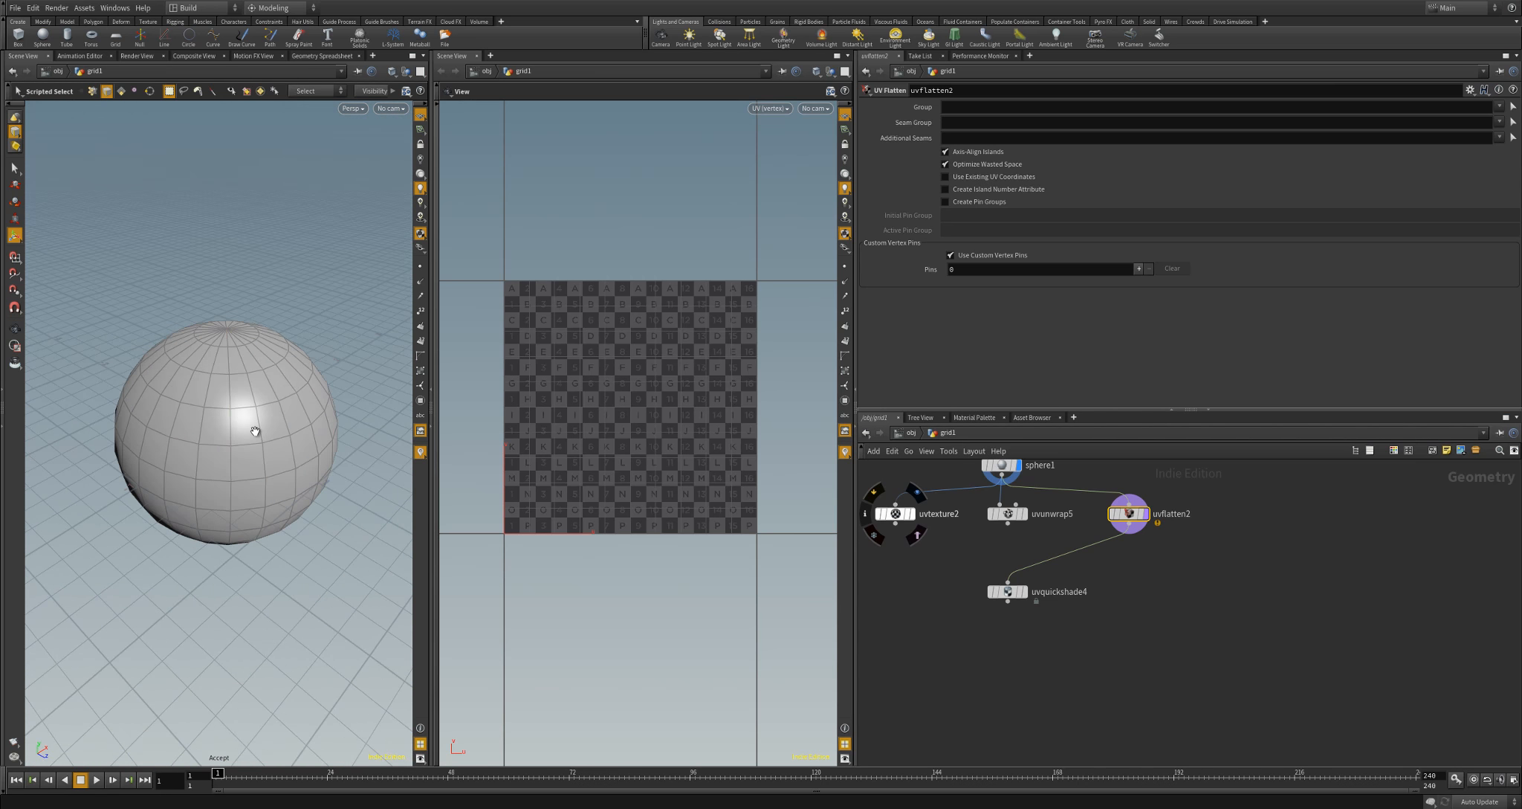
key("Return")
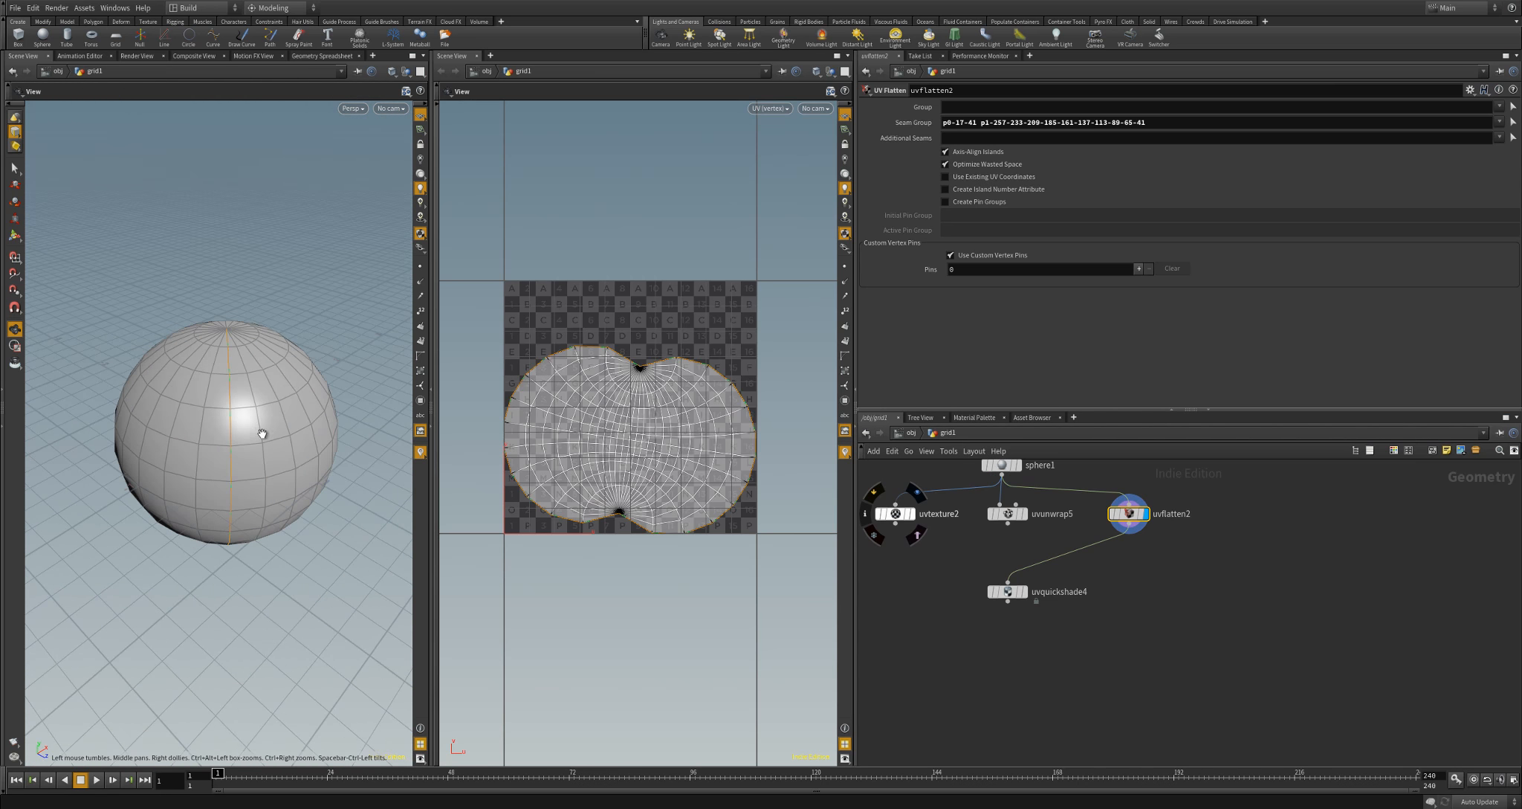
Display uvquickshade4 and inspect how the flattened UVs distort the checker texture around the sphere
left_click(1022, 597)
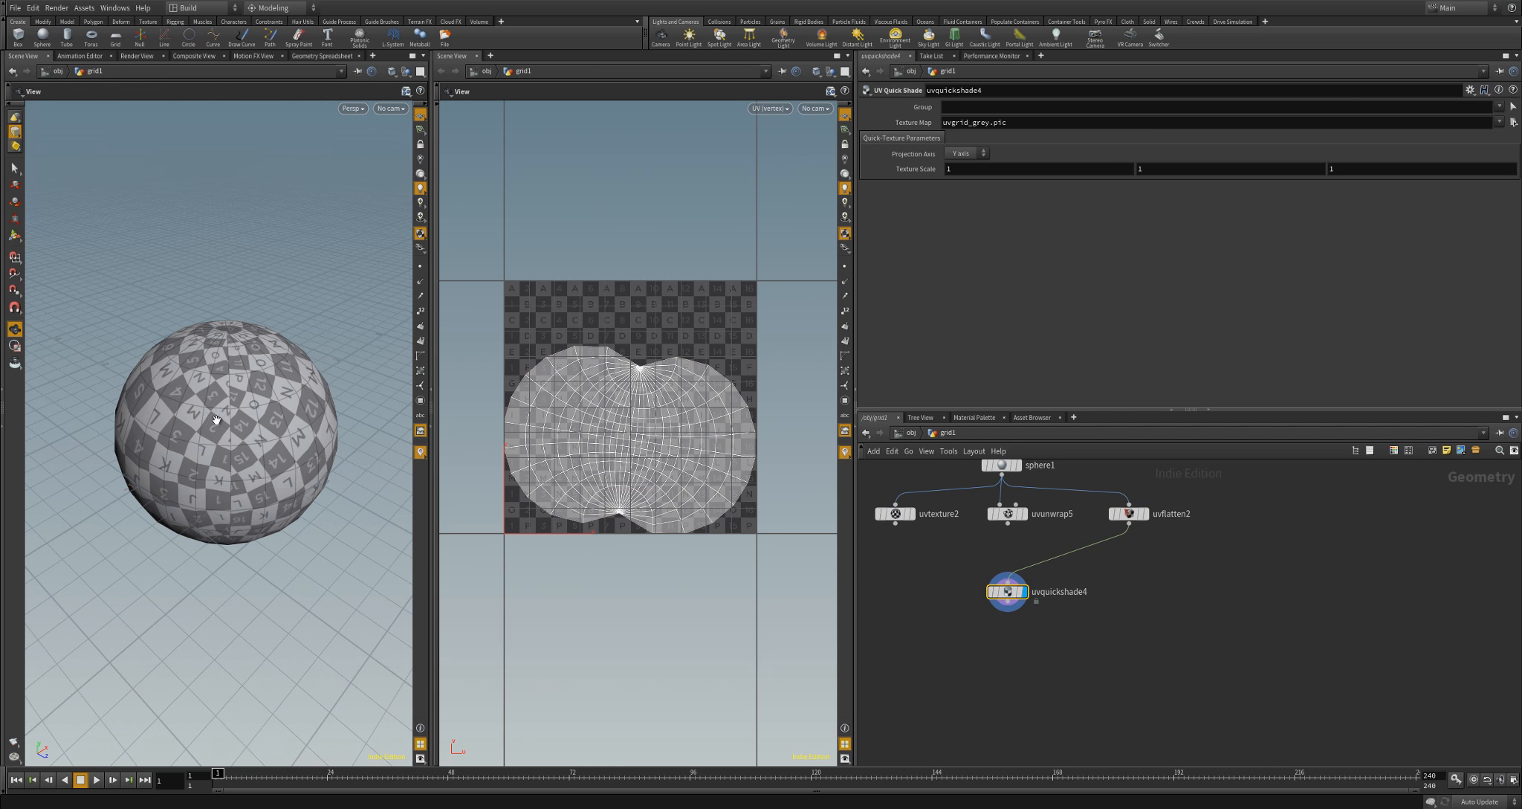
left_click_drag(216, 464, 299, 474)
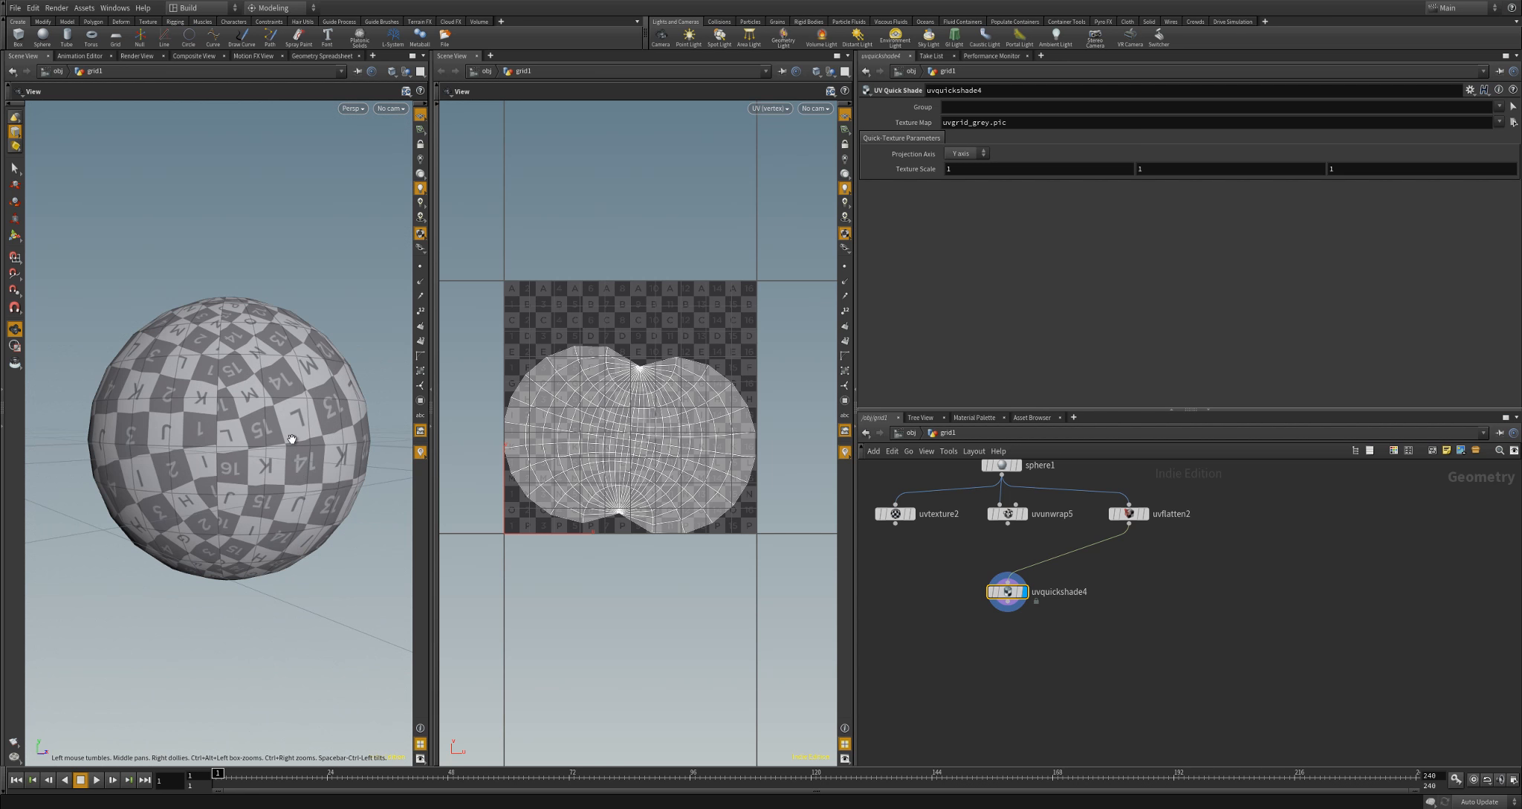
Clear the Seam Group of uvflatten2
left_click(1129, 514)
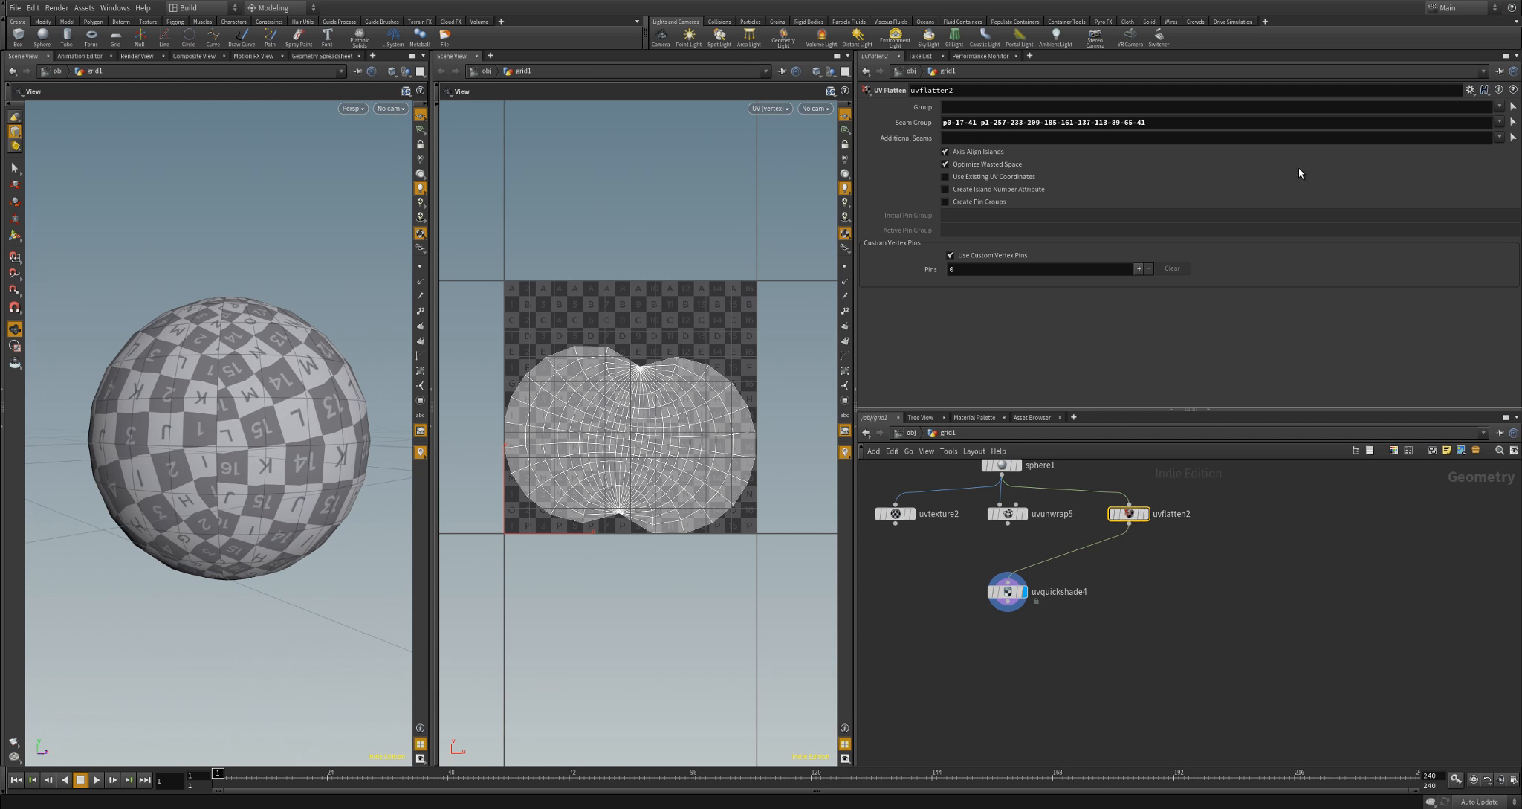
left_click_drag(1385, 126, 894, 165)
key("BackSpace")
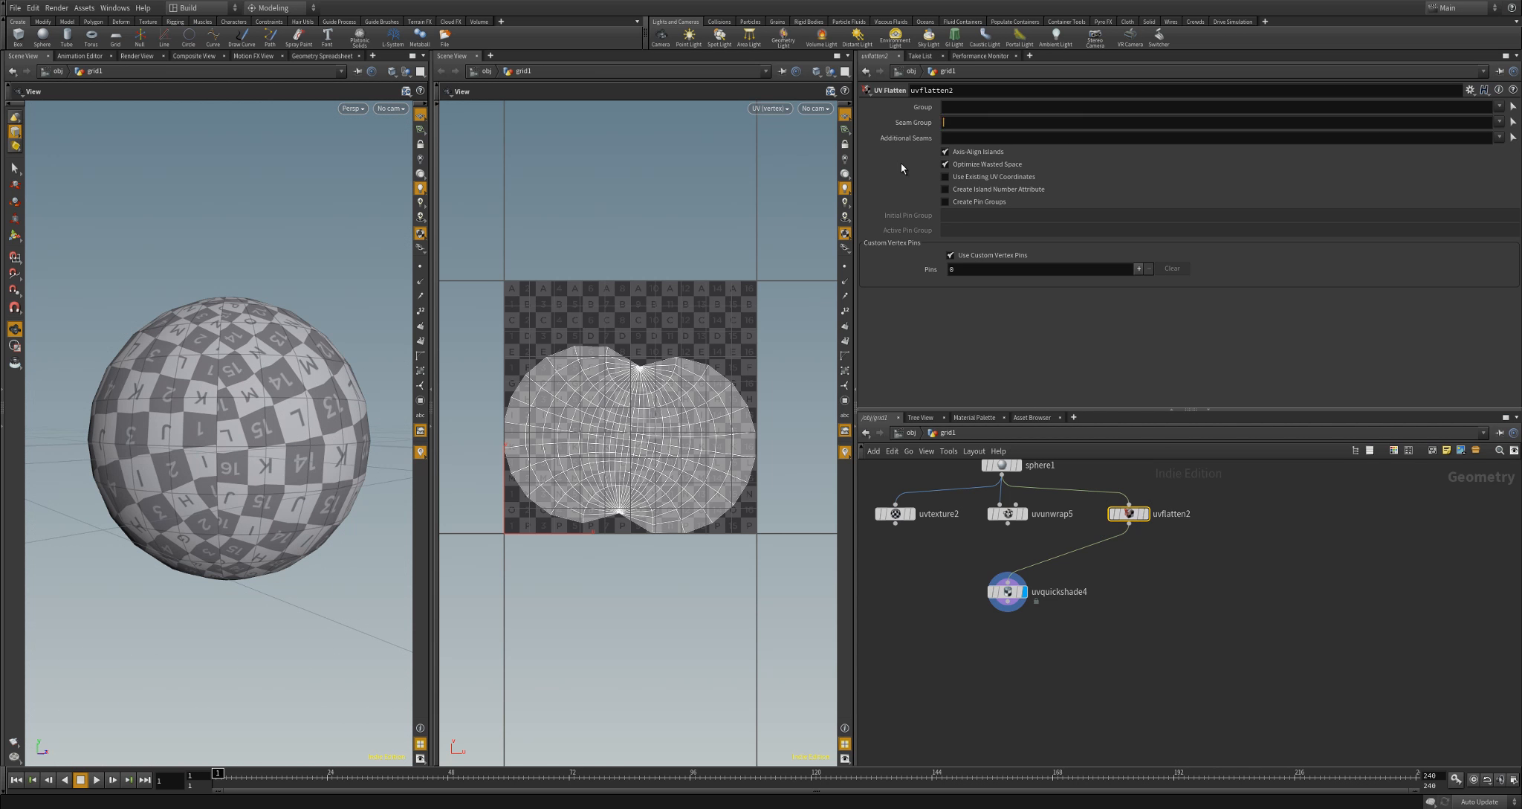
Start a new Seam Group selection for uvflatten2 with a vertical edge line running down the sphere's side
left_click(1512, 123)
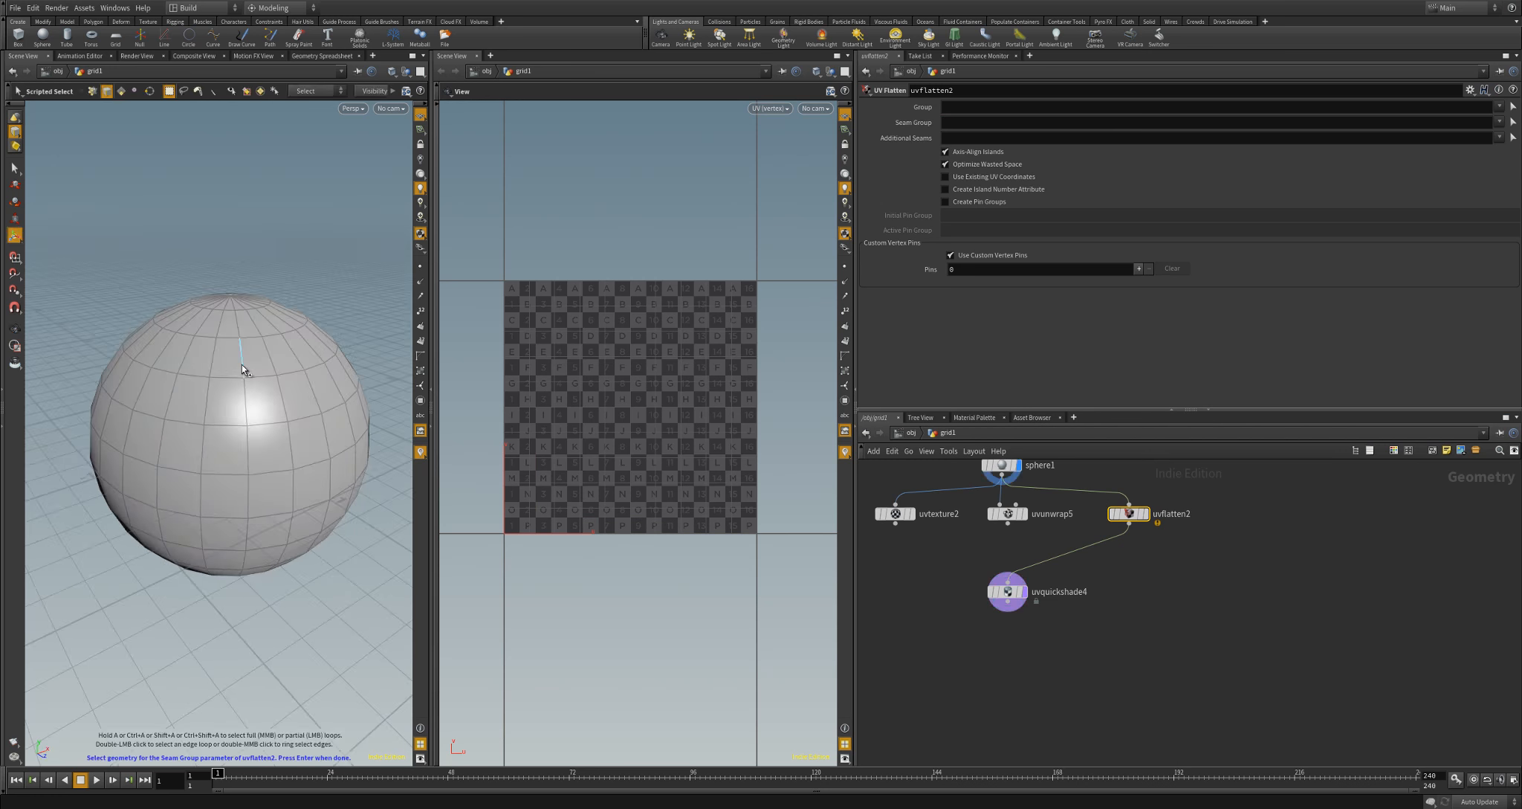
double_click(242, 365)
mouse_move(254, 366)
left_mouse_down("alt")
mouse_move(258, 386)
mouse_move(241, 391)
left_mouse_up("alt")
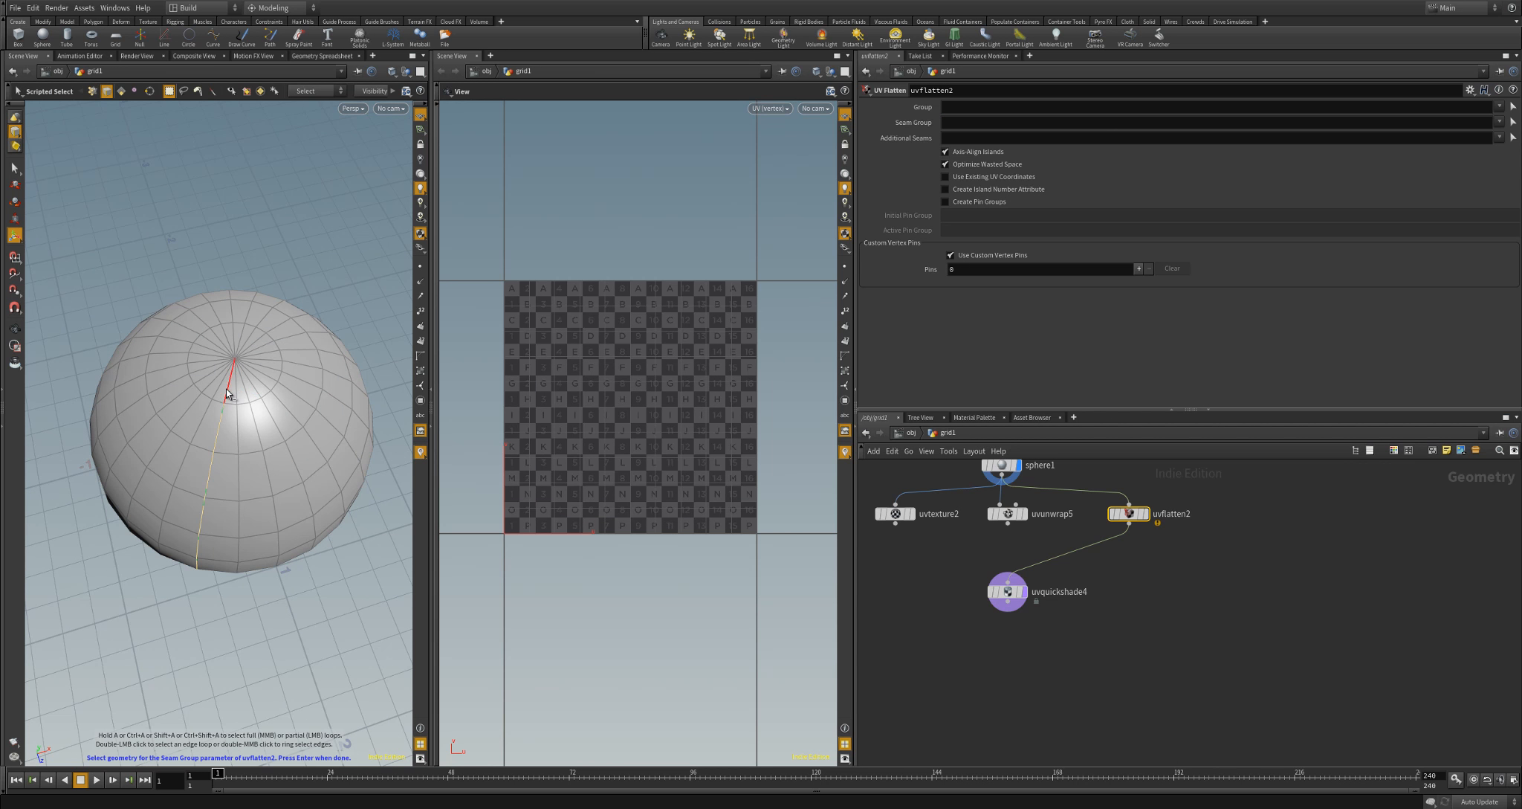
double_click(229, 403, "shift")
left_click_drag(260, 459, 258, 391, "alt")
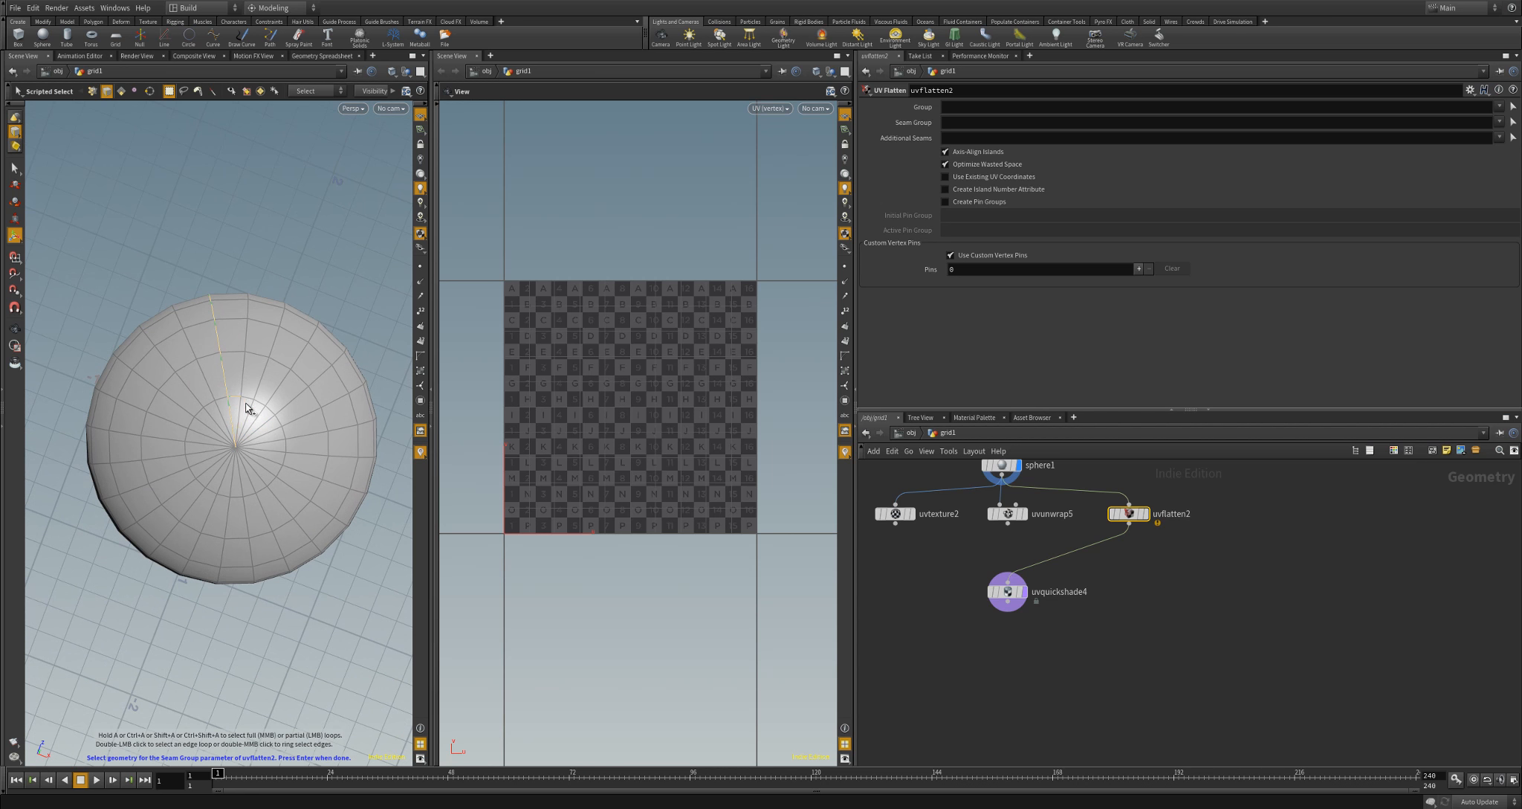
Add the horizontal edge ring around the sphere's pole to the seam selection
scroll(256, 409, "up", 5)
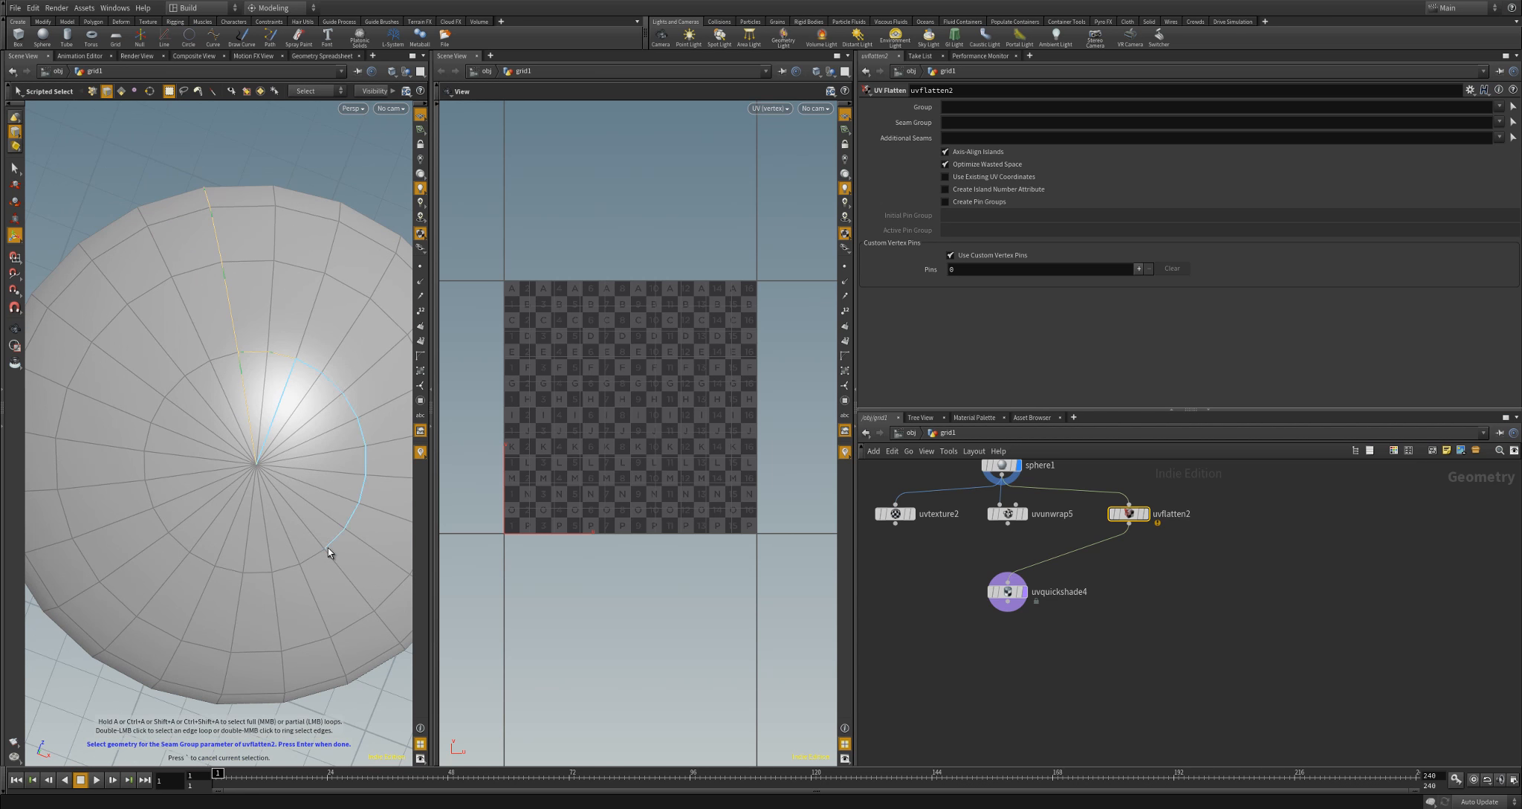
left_click(200, 563)
left_click(320, 377)
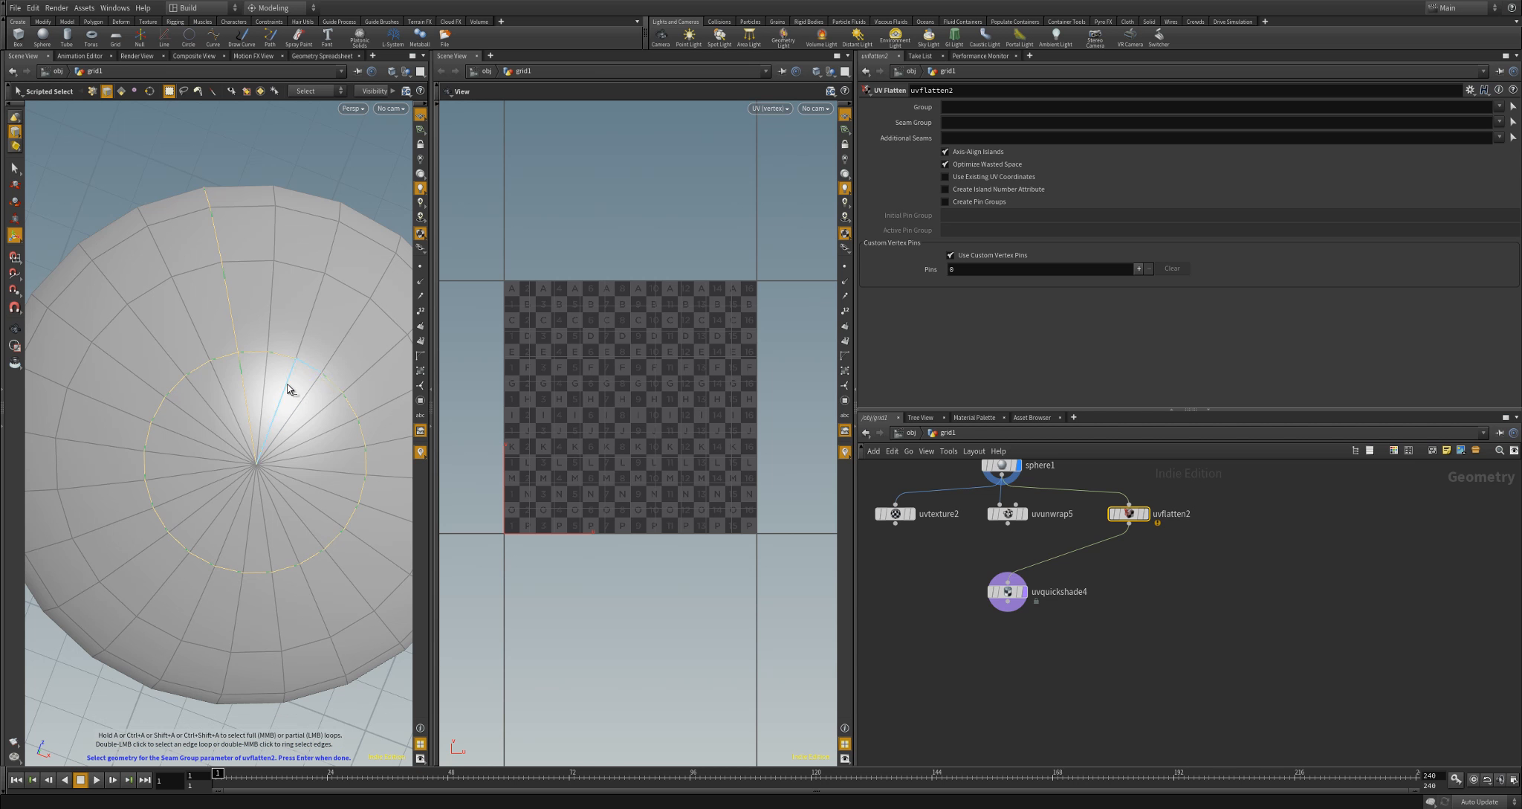
Apply the selected vertical line and pole ring edges as the Seam Group of uvflatten2 and check the checker texture on the sphere
right_click_drag(365, 446, 149, 427, "alt")
left_click_drag(277, 416, 295, 527, "alt")
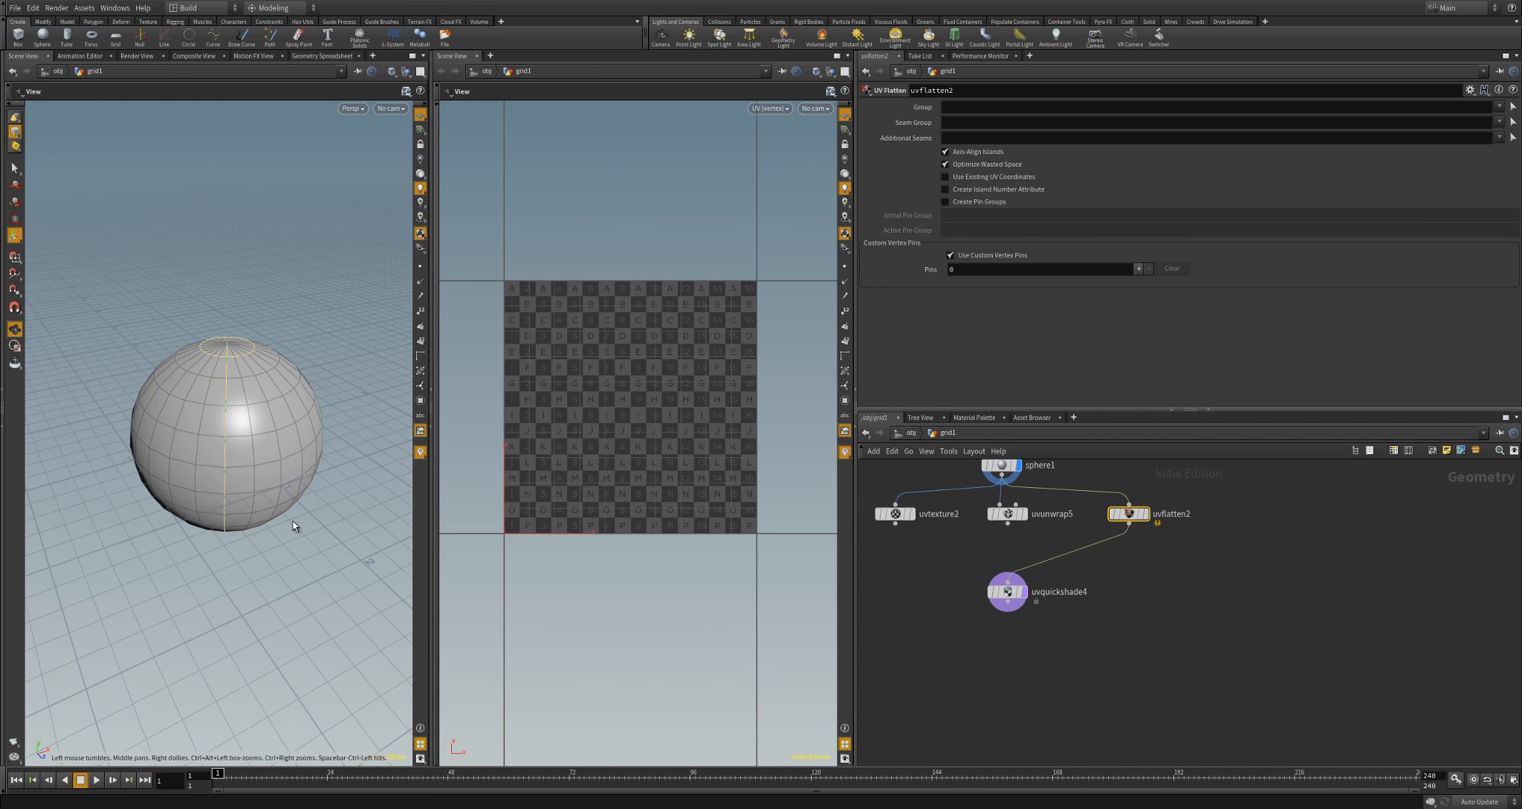
key("Return")
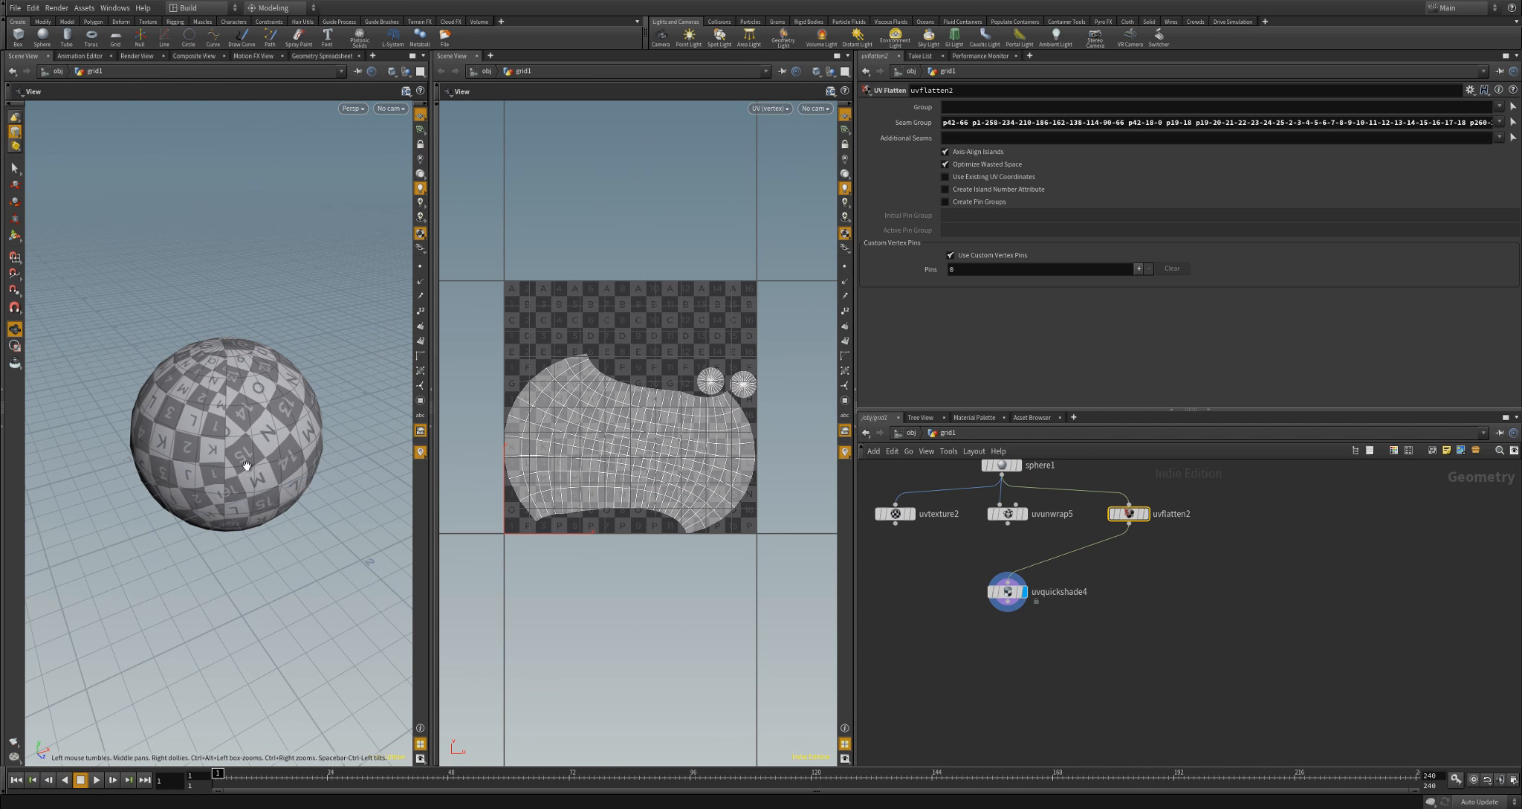
left_click_drag(384, 499, 289, 488, "alt")
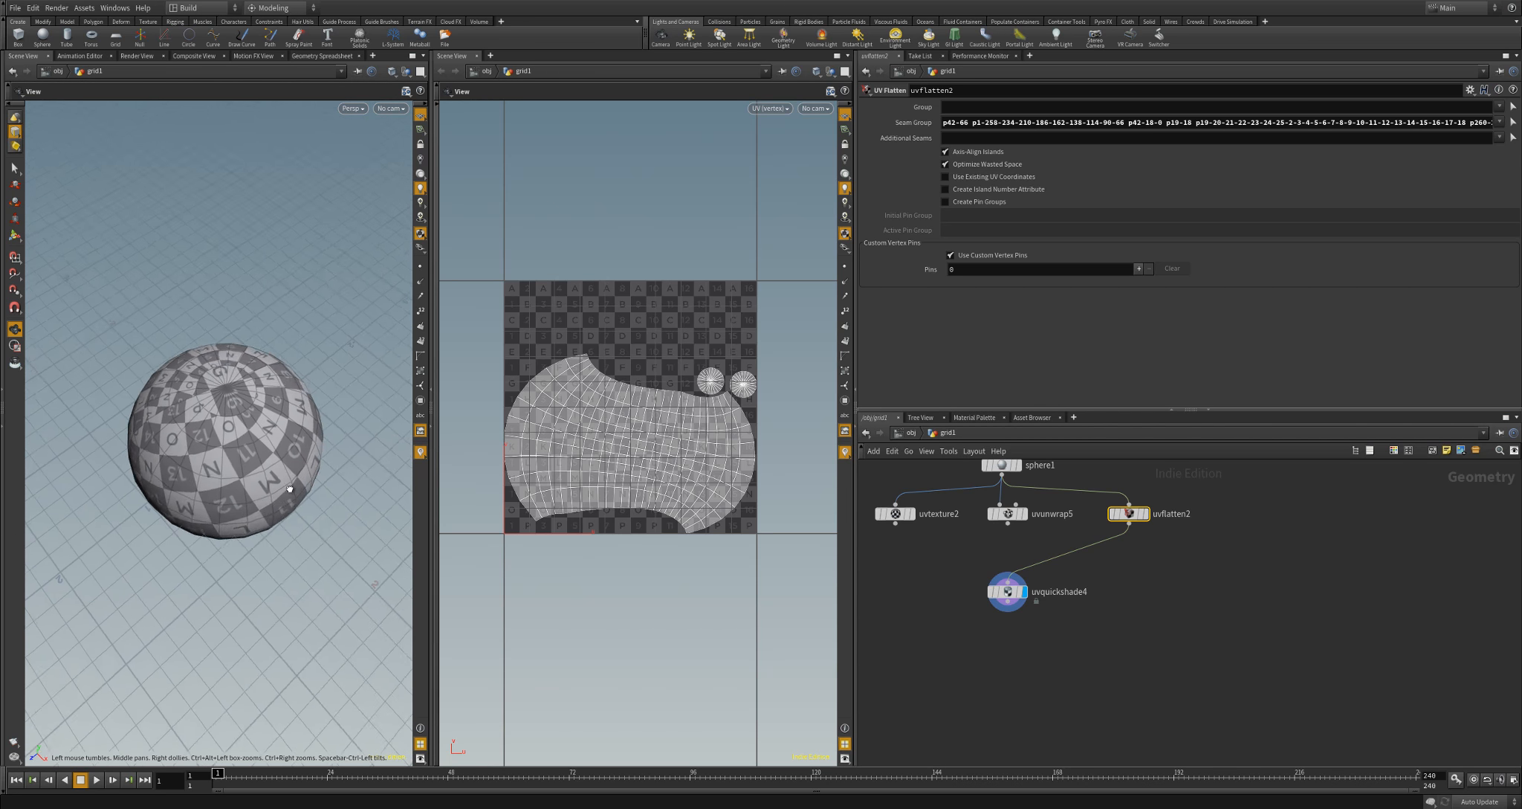
scroll(289, 488, "up", 5)
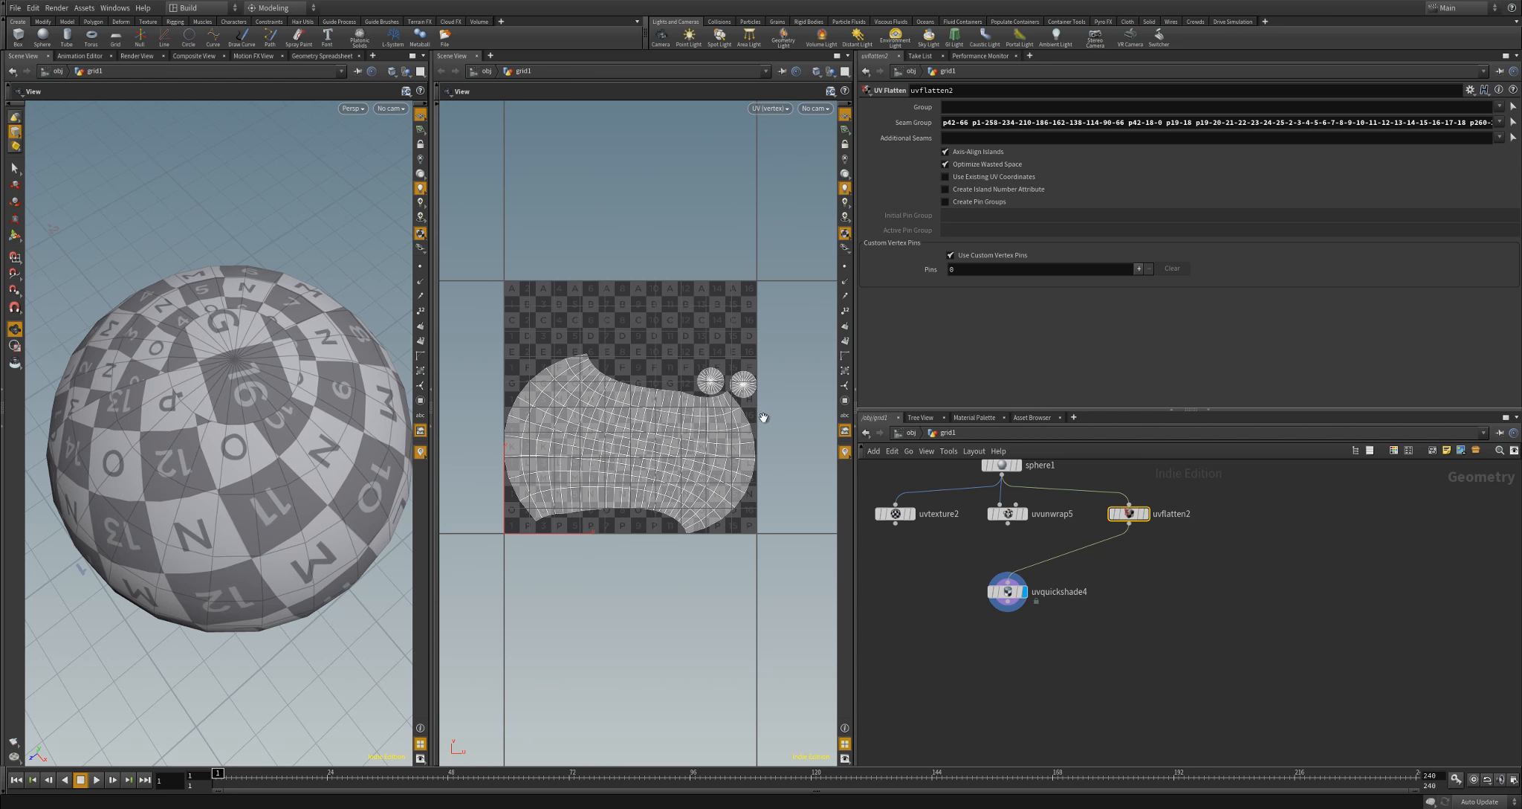
left_click_drag(294, 437, 282, 426)
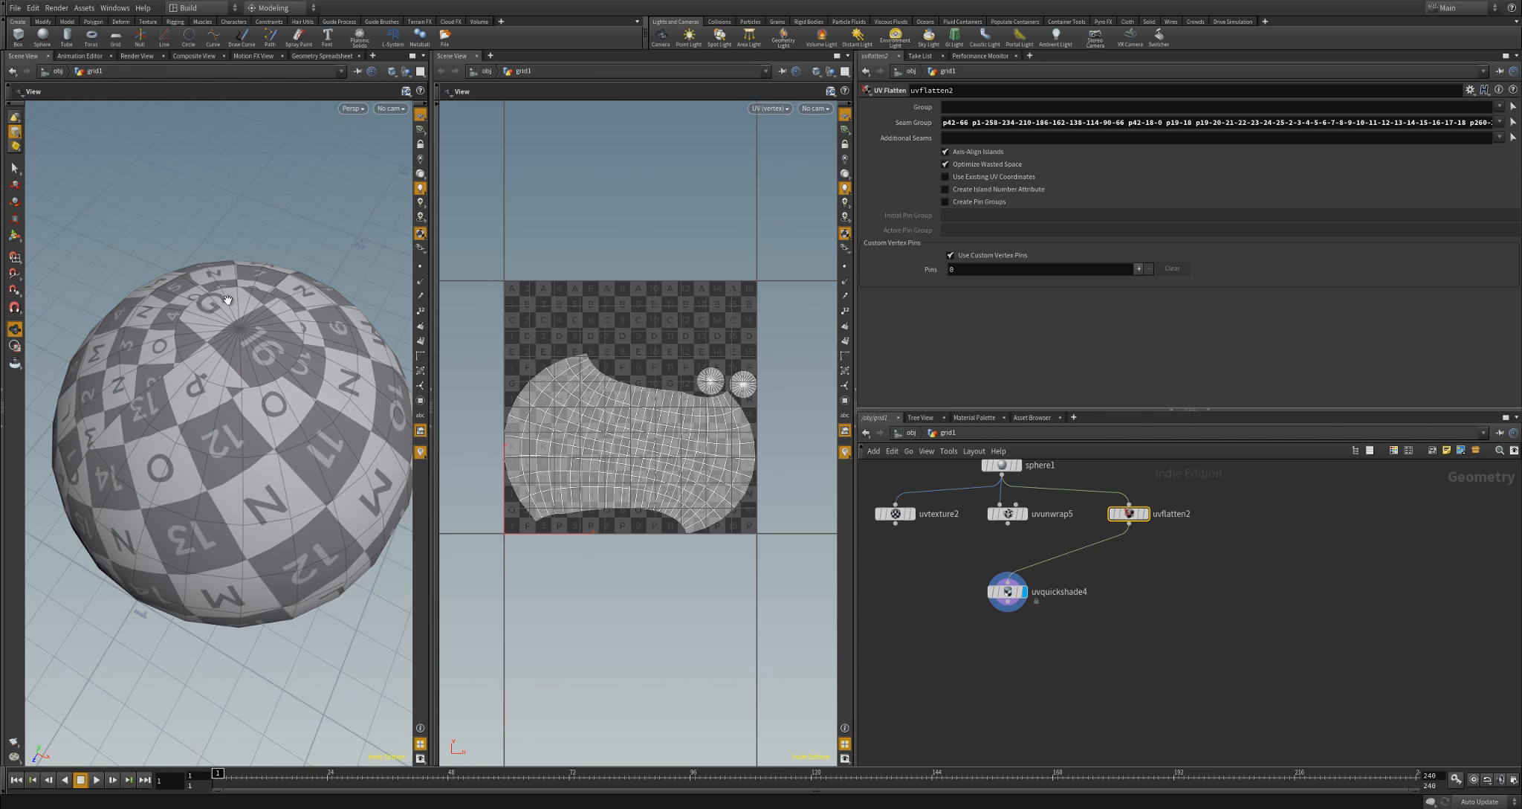
left_click_drag(274, 359, 286, 371)
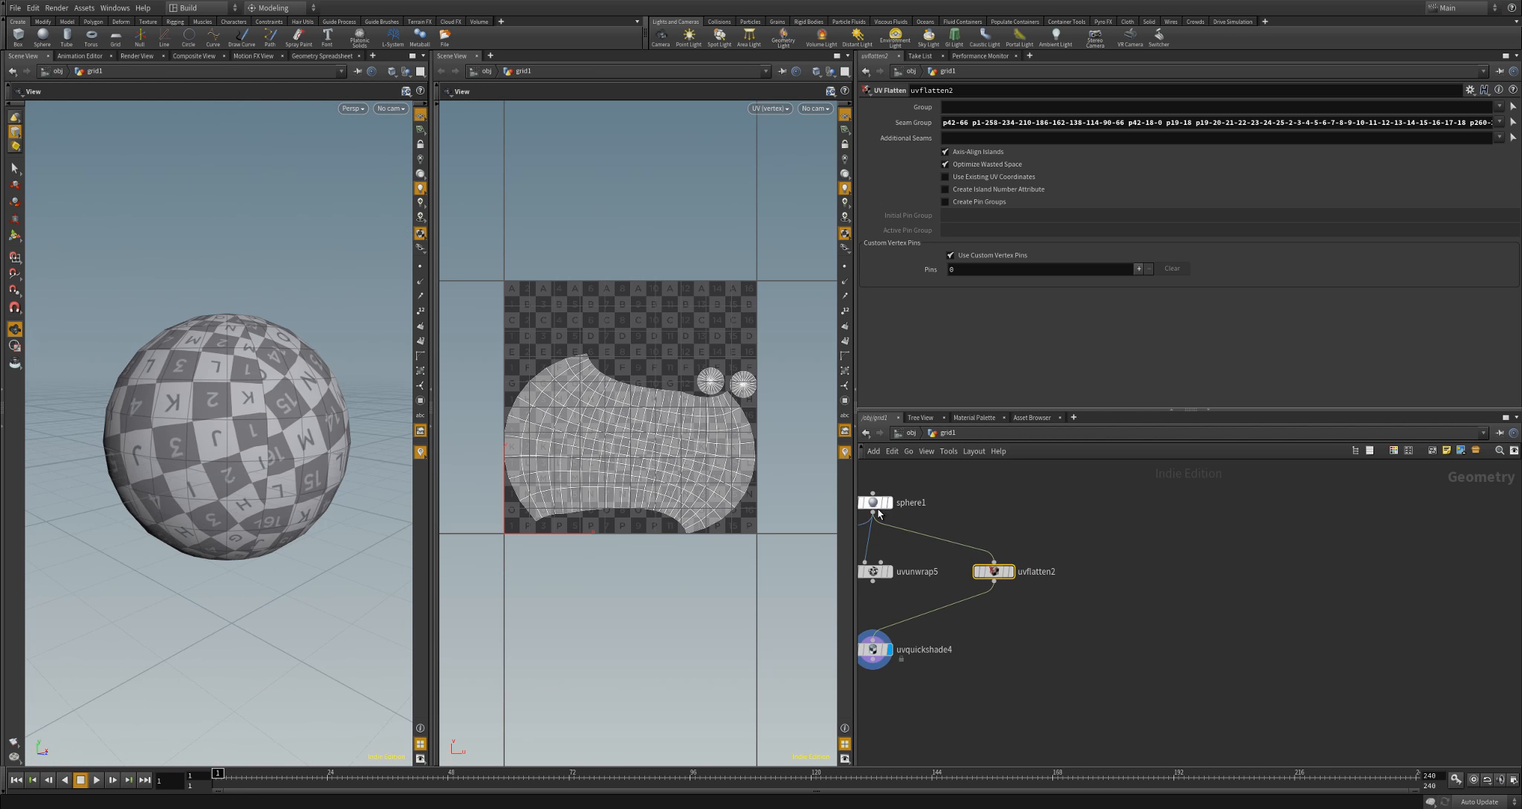
left_click_drag(873, 511, 1133, 551)
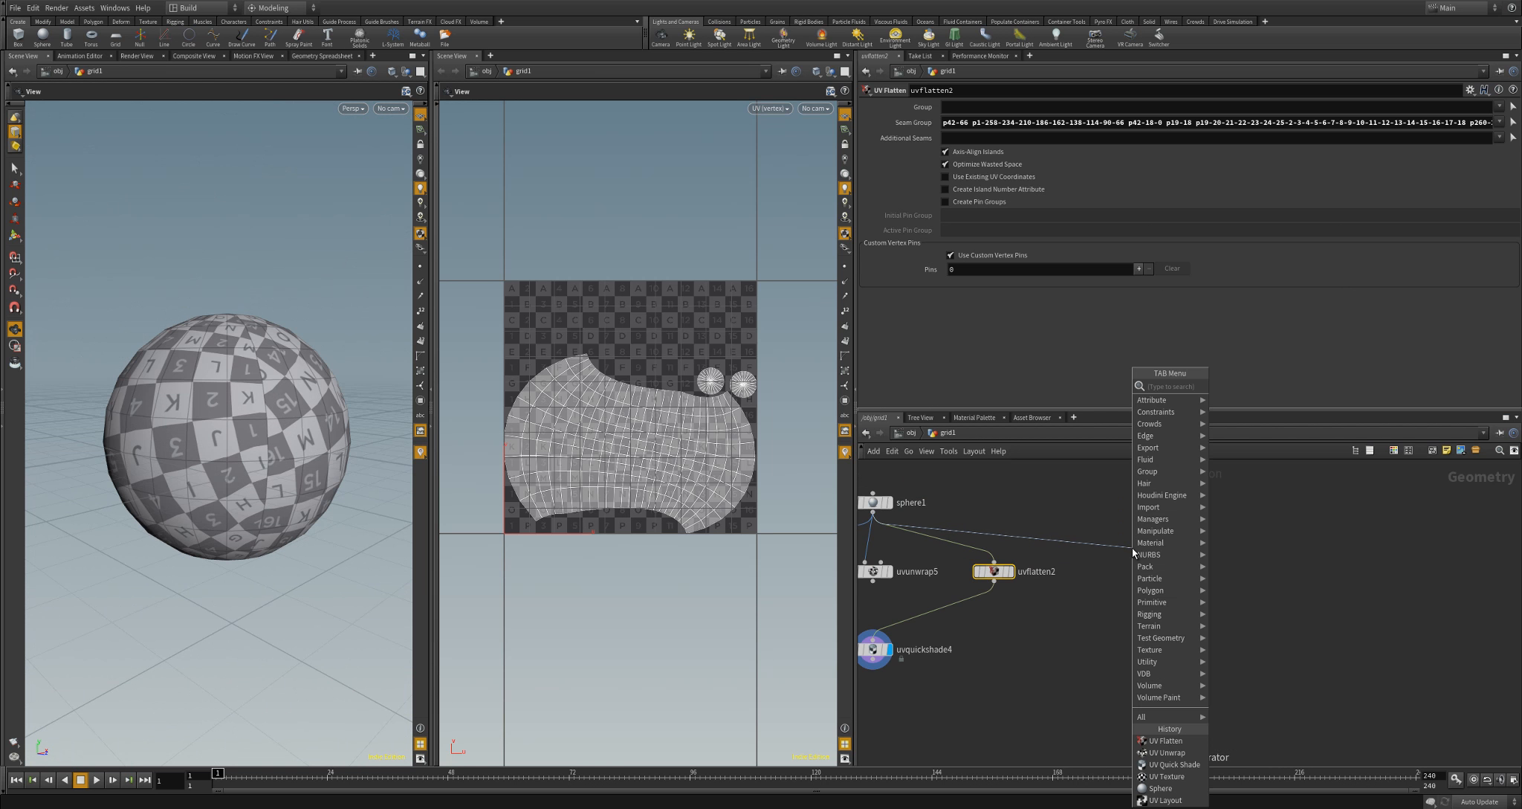
type("uvpelt")
key("Return")
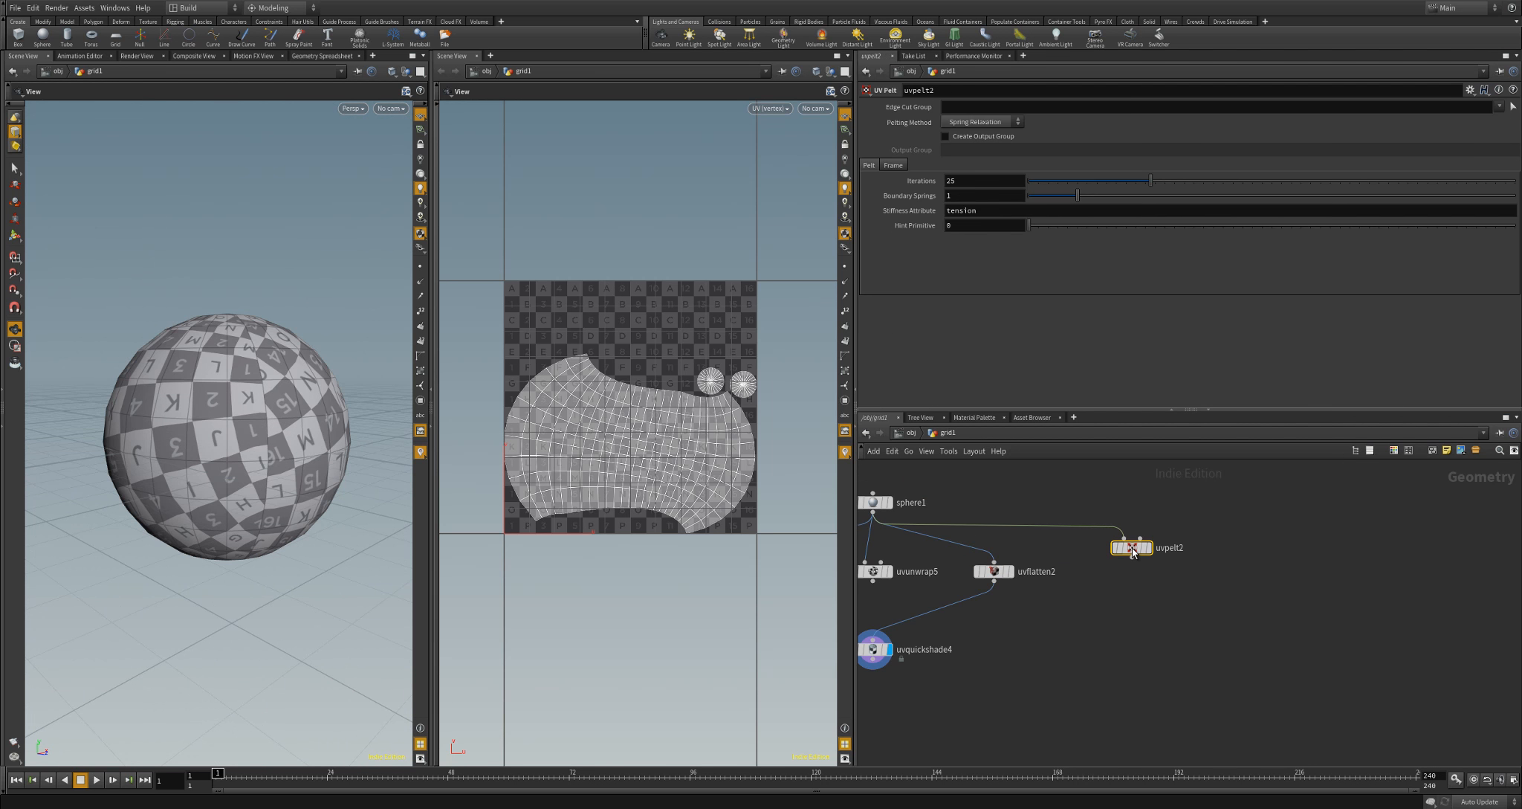
key("Delete")
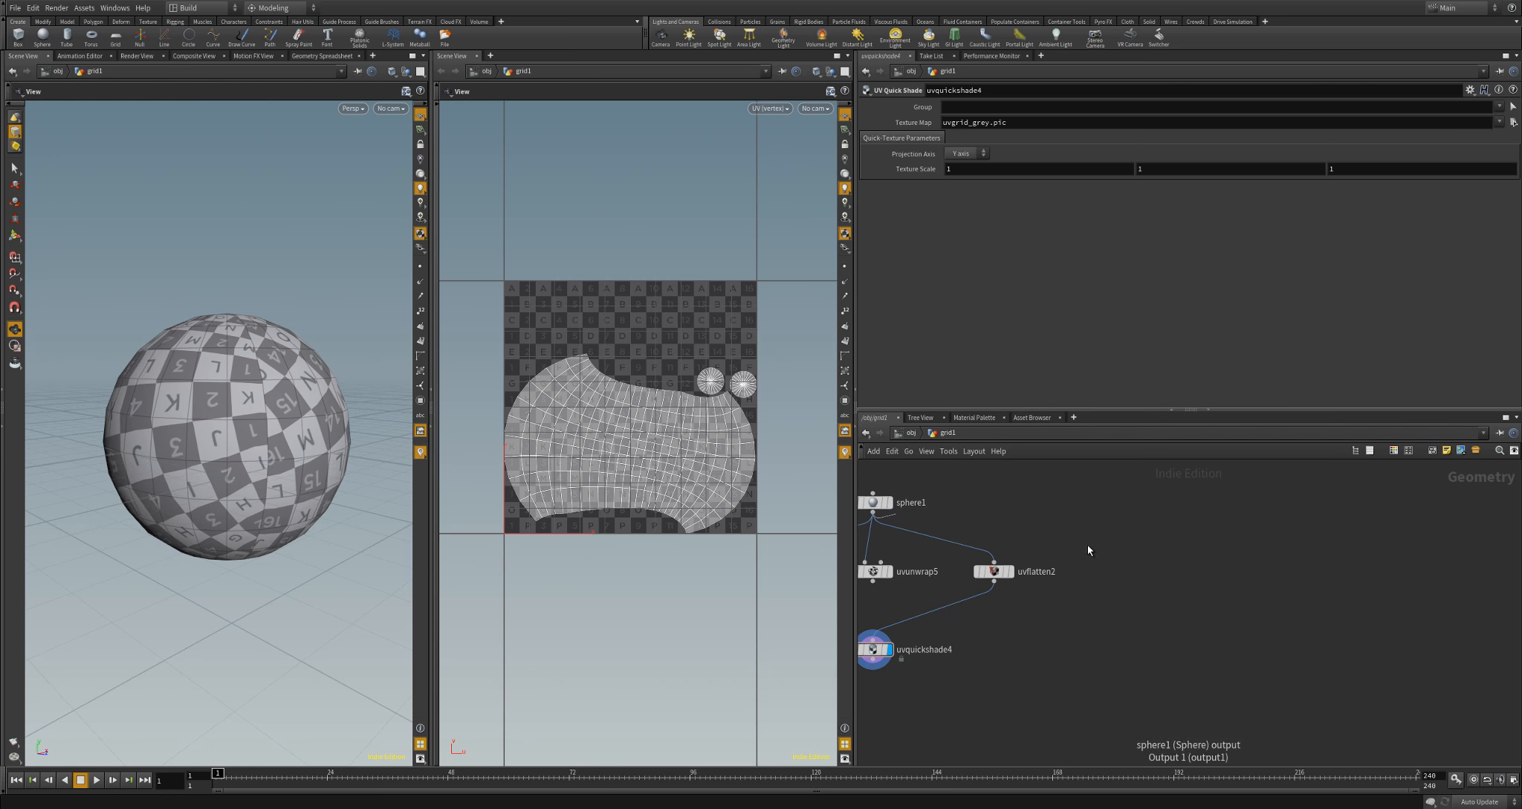
Add a UV Project node fed by sphere1, display it and set its Projection to Polar
left_click_drag(873, 512, 1103, 550)
type("uvproject")
key("Return")
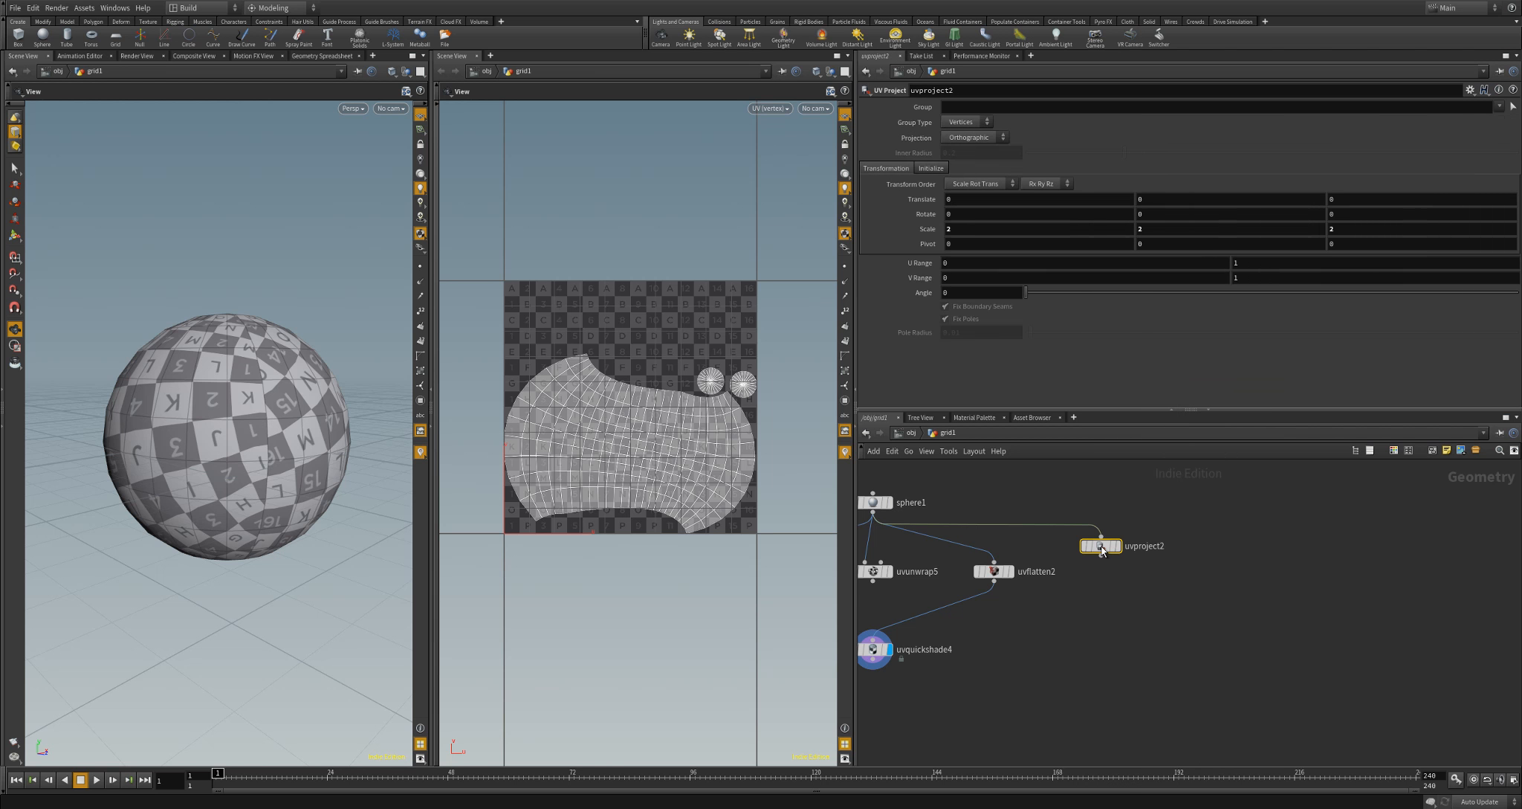
left_click(1119, 573)
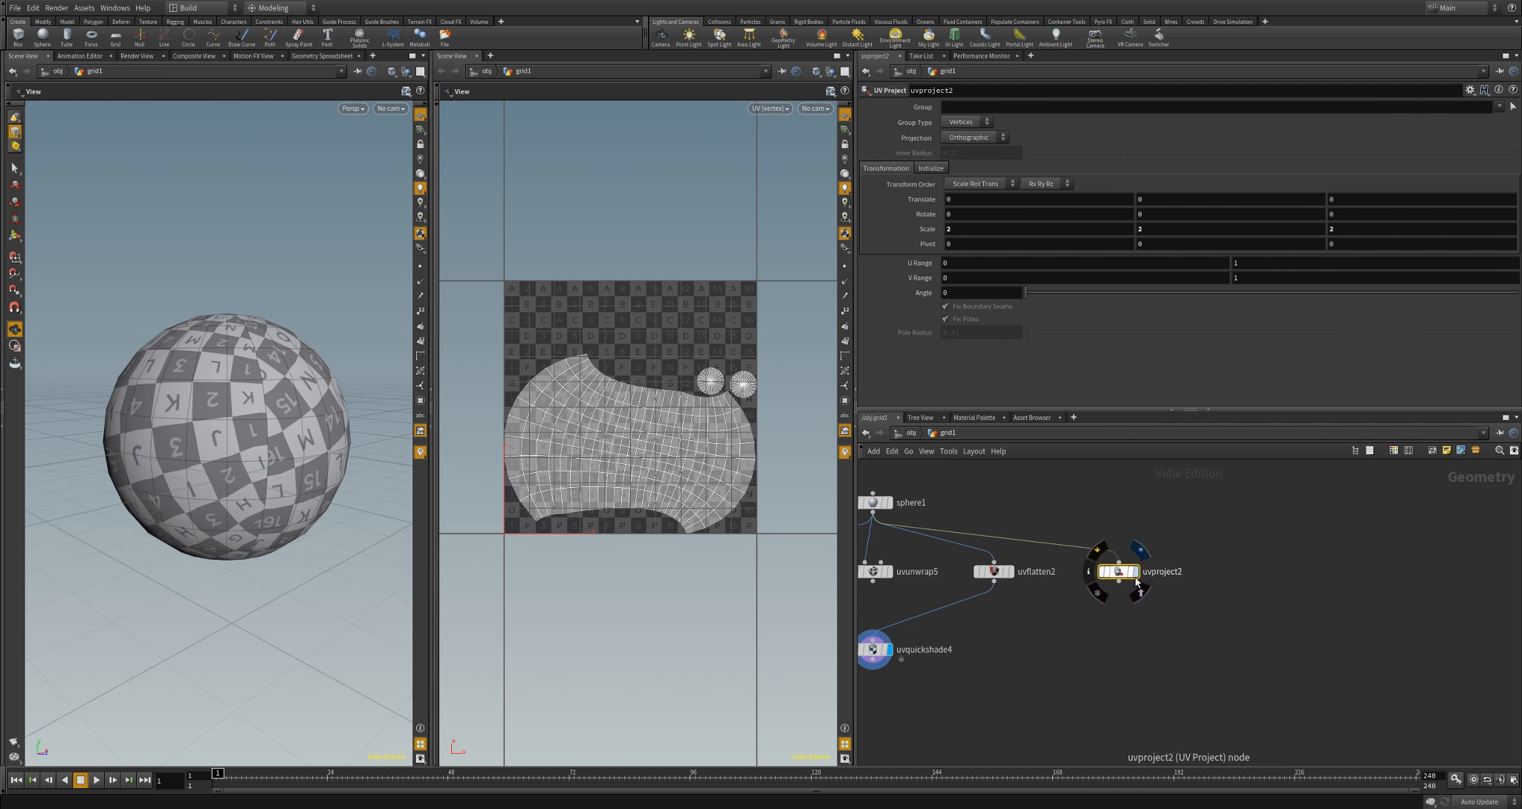
left_click(961, 137)
left_click(962, 167)
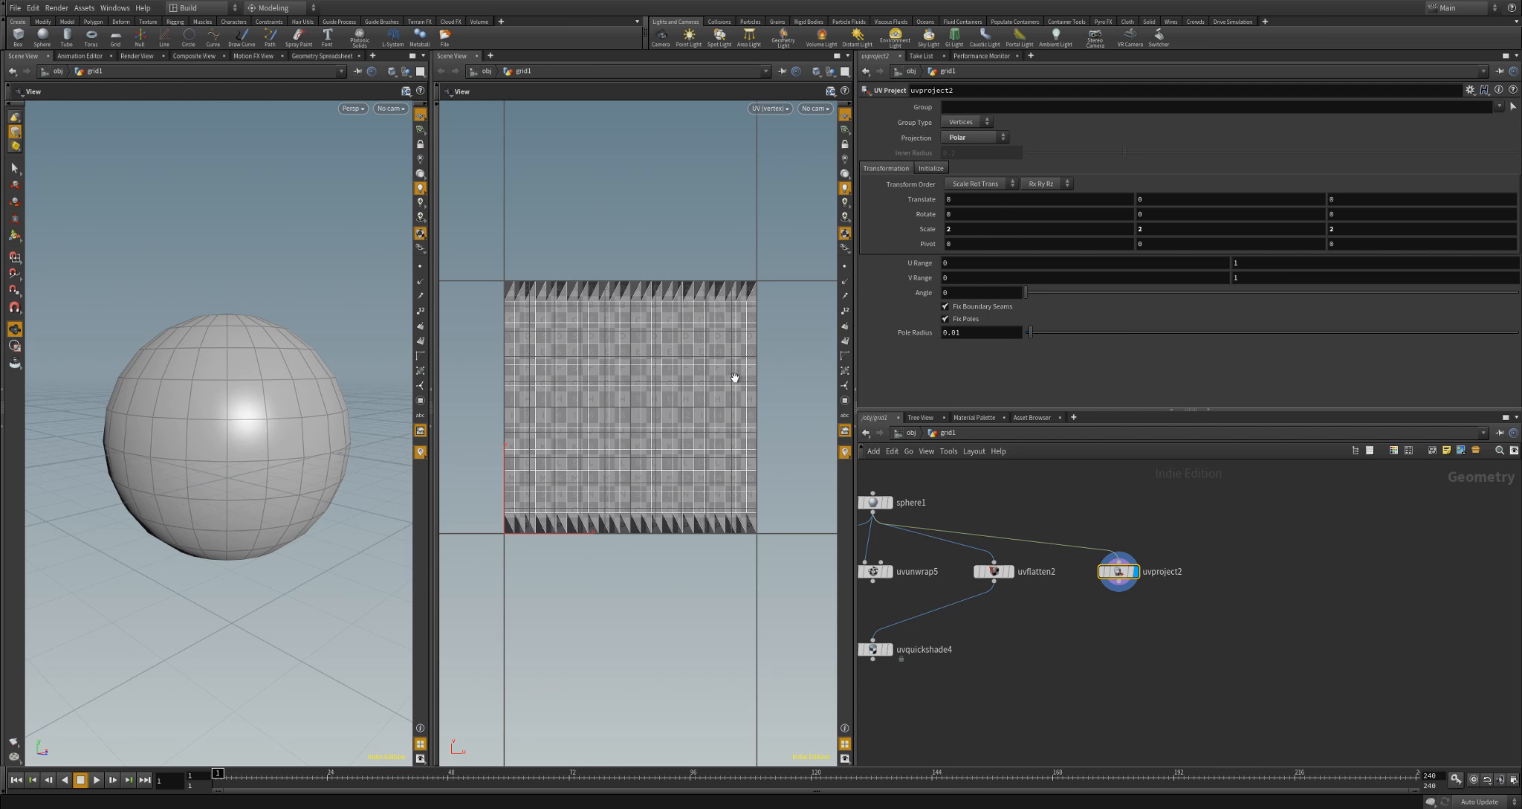
Connect uvproject2 to uvquickshade4, display the shaded result and inspect the checker texture around the sphere's pole
left_click_drag(1119, 580, 873, 639)
left_click(888, 649)
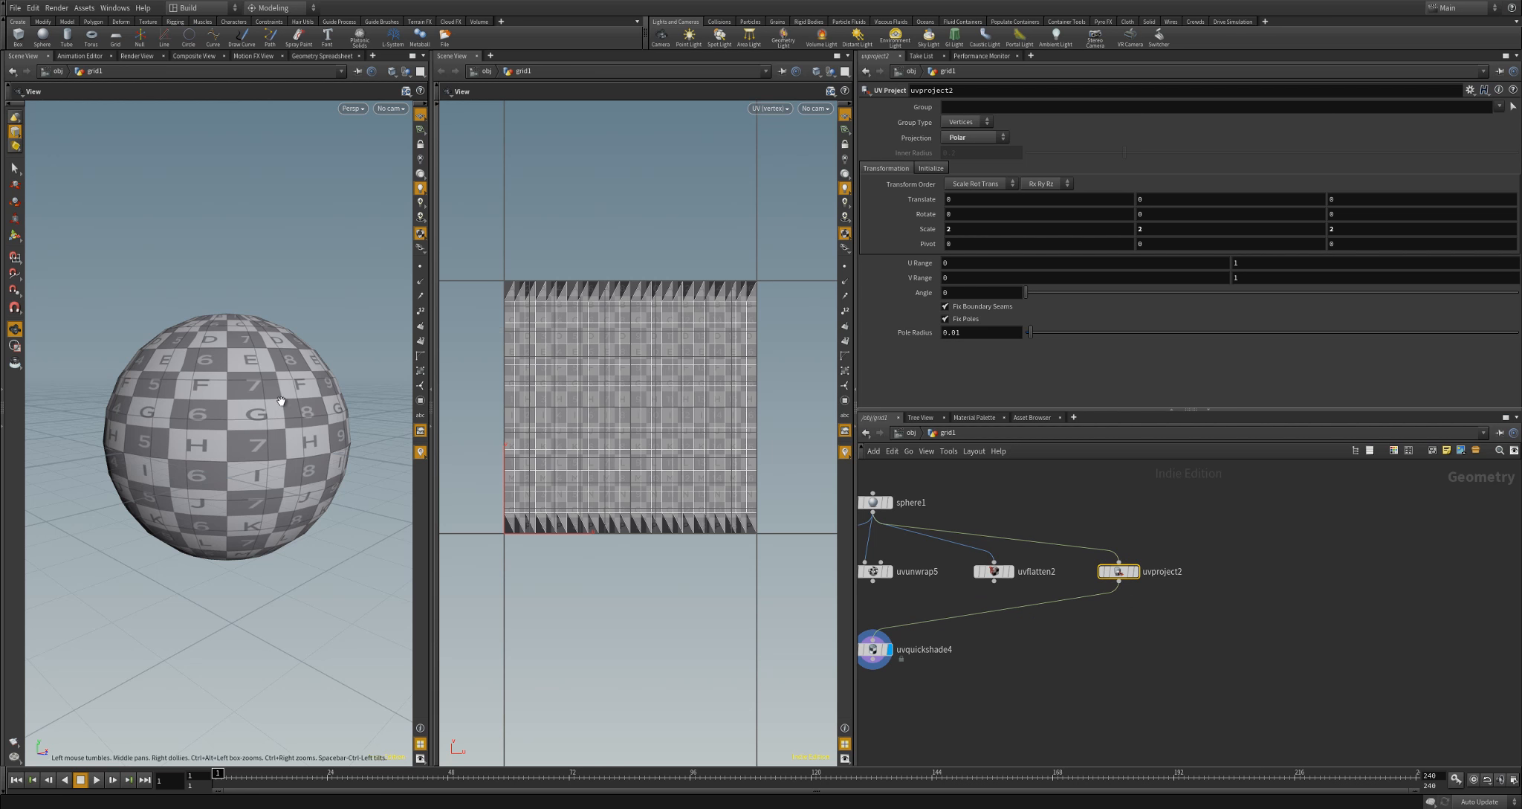
left_click_drag(125, 418, 224, 380)
scroll(223, 379, "up", 4)
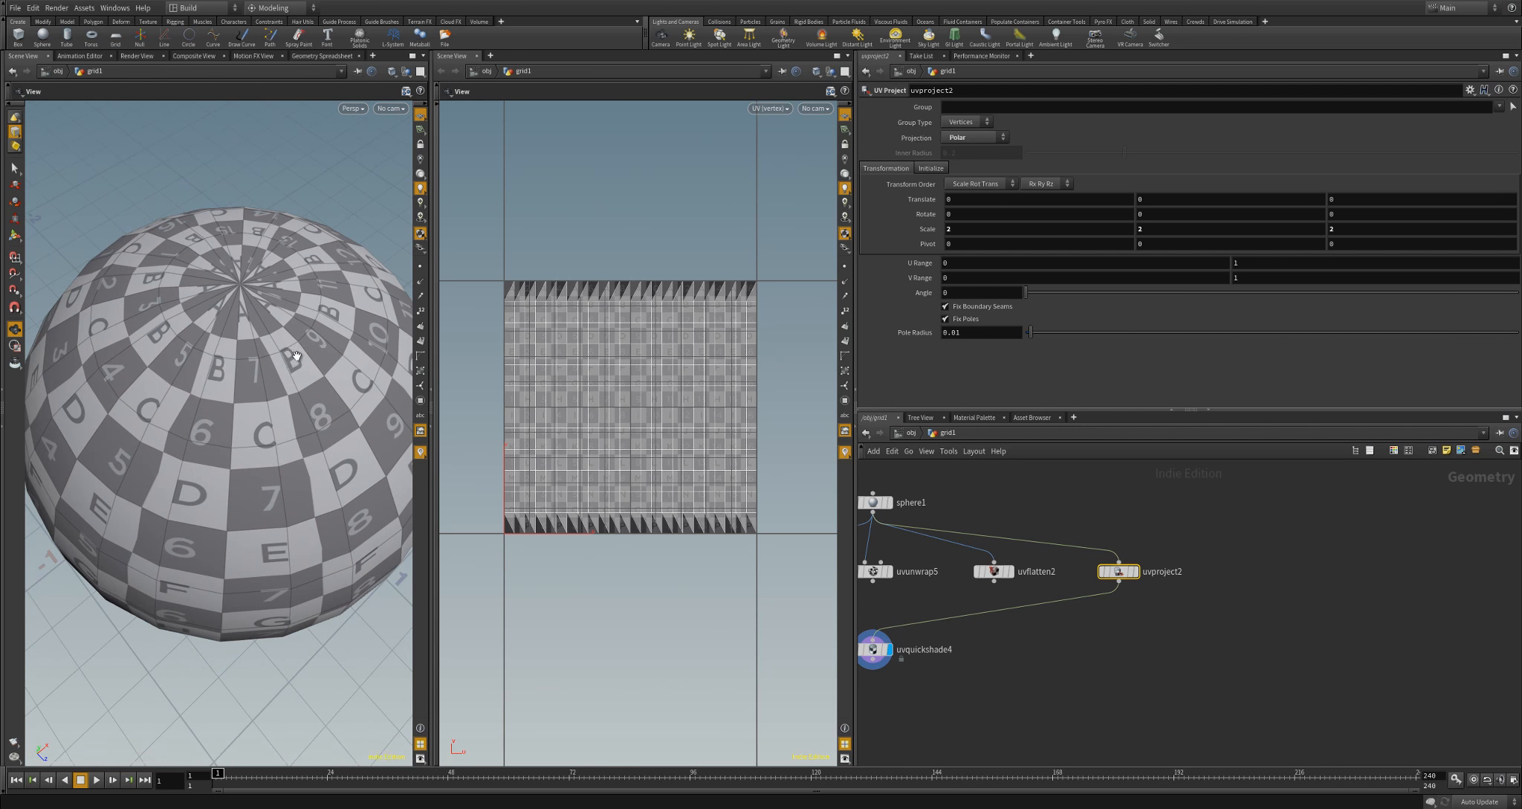
scroll(284, 362, "down", 4)
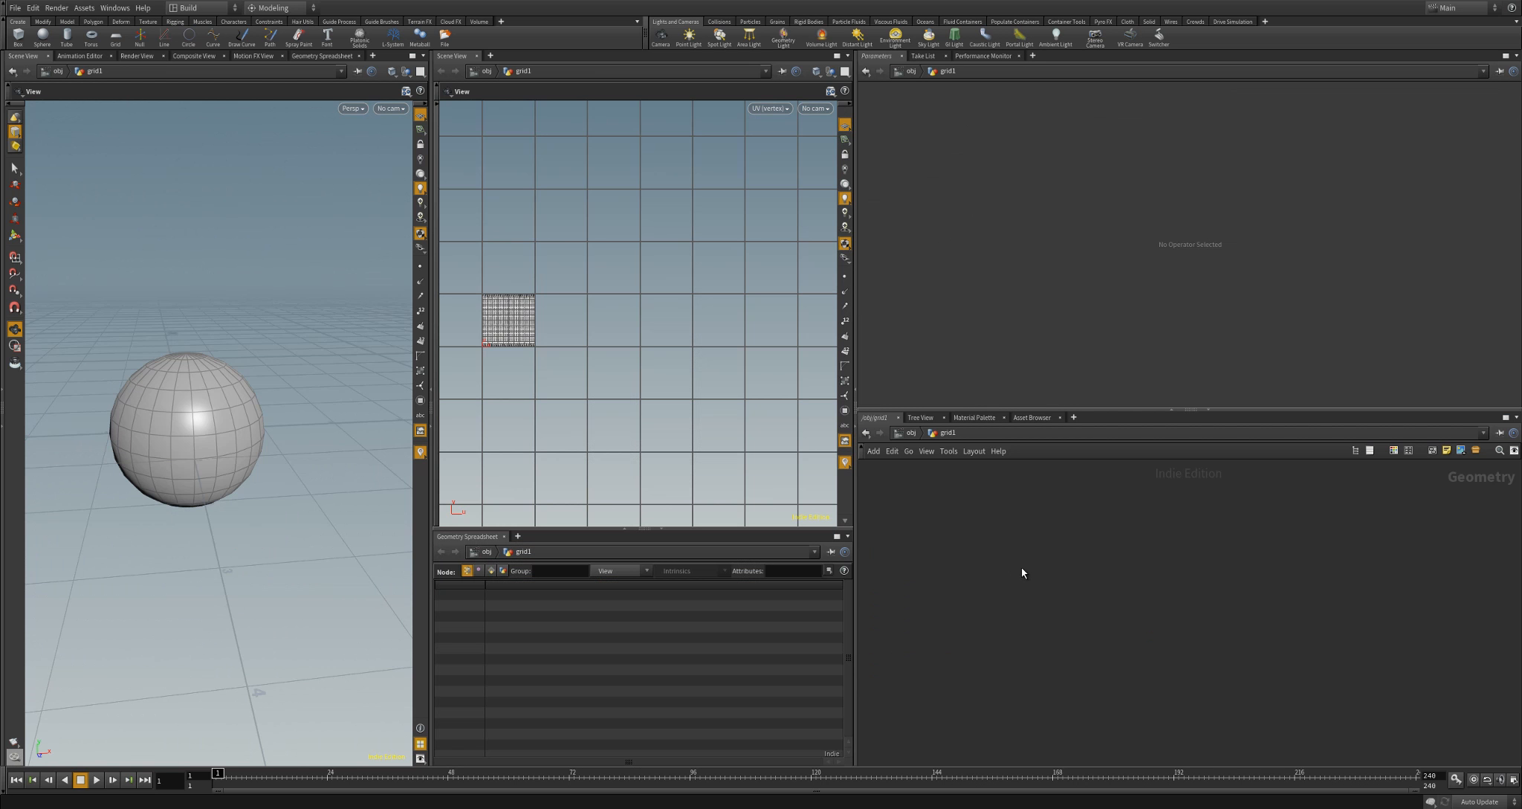
Add a Curve node to the empty grid1 network and display it
key("Tab")
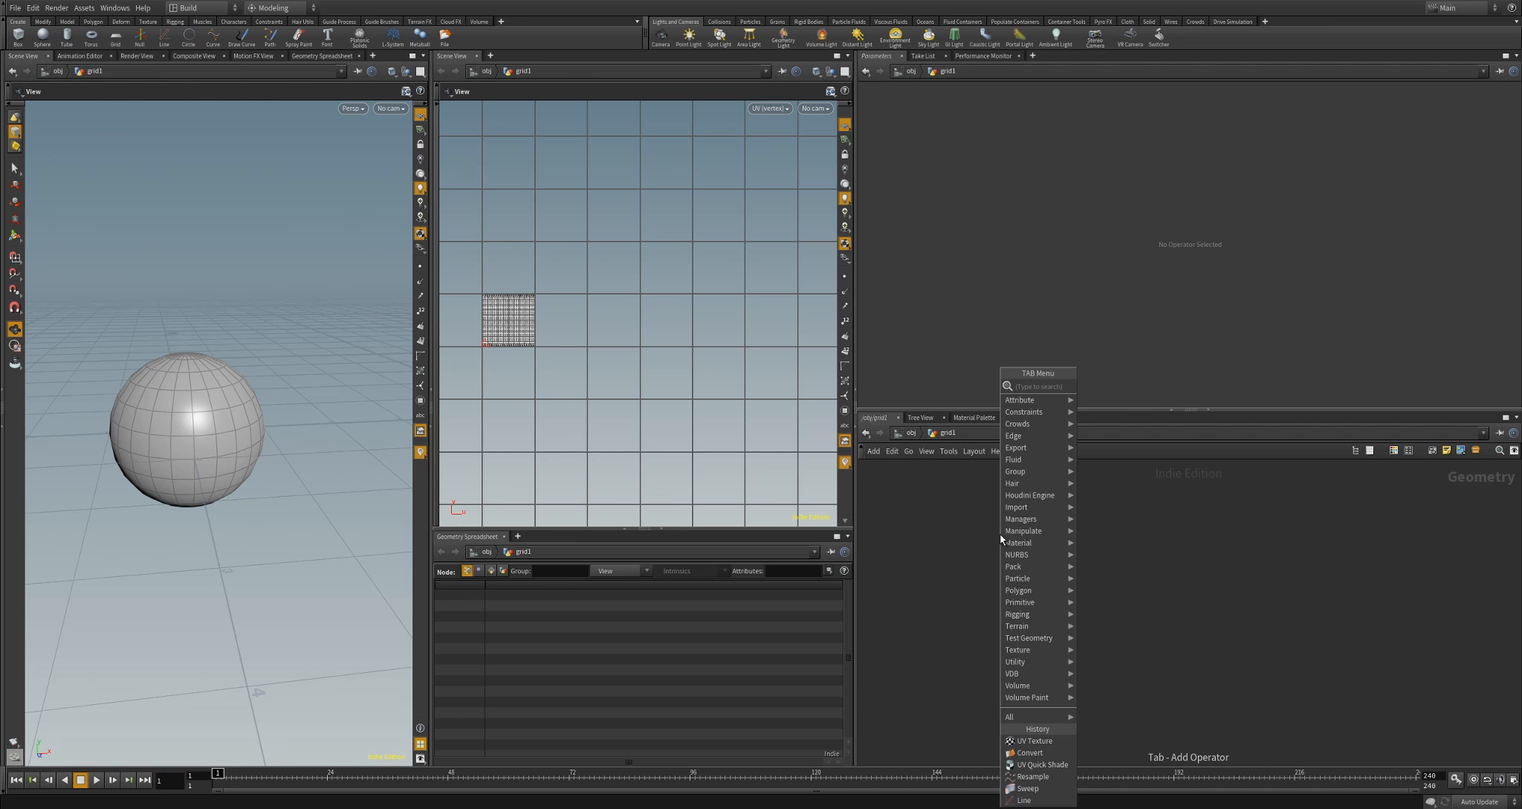
type("curve")
key("Return")
key("Return")
scroll(1001, 538, "up", 5)
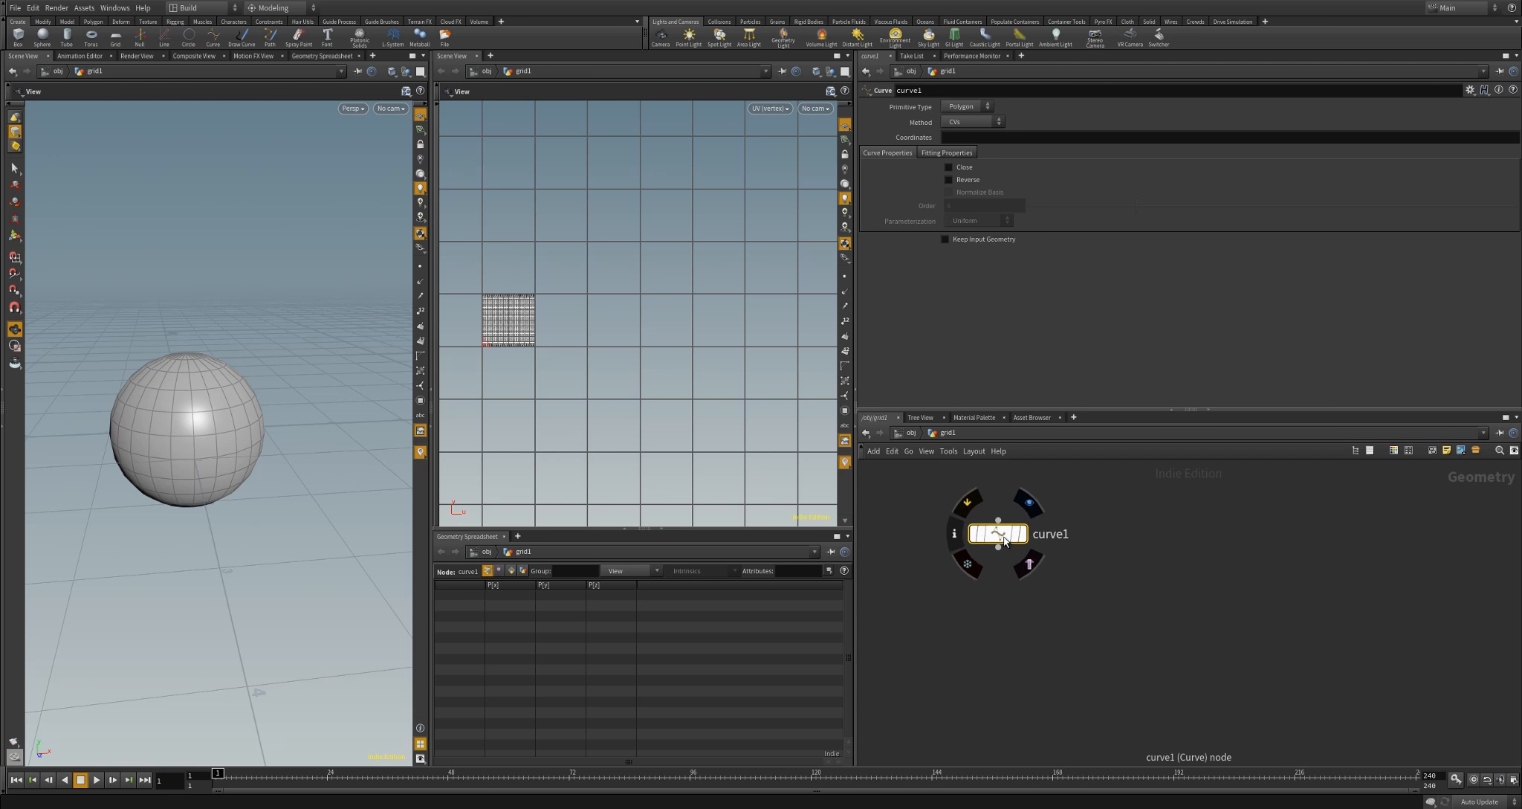
scroll(1296, 522, "down", 2)
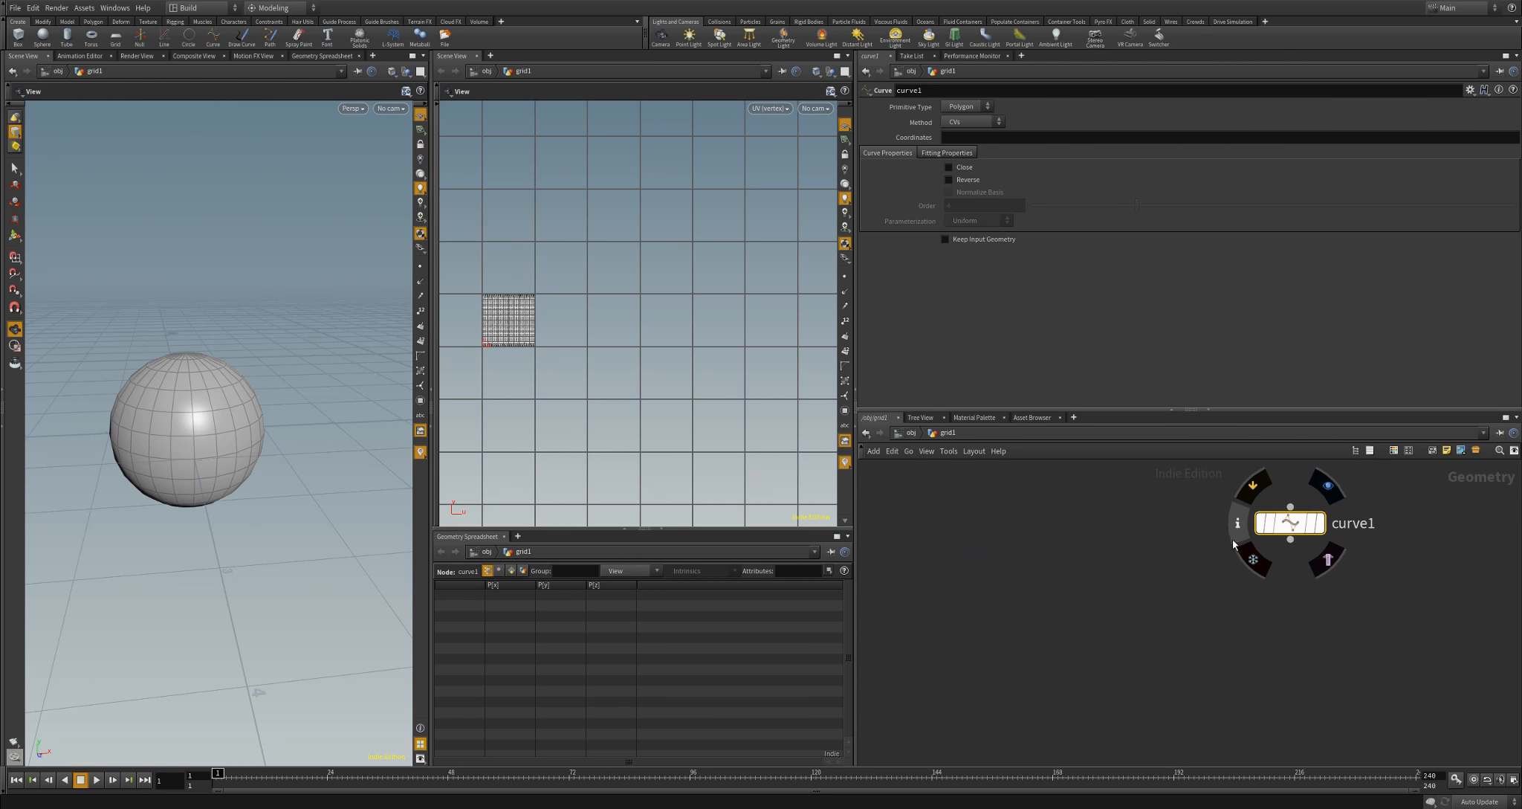
left_click(1326, 483)
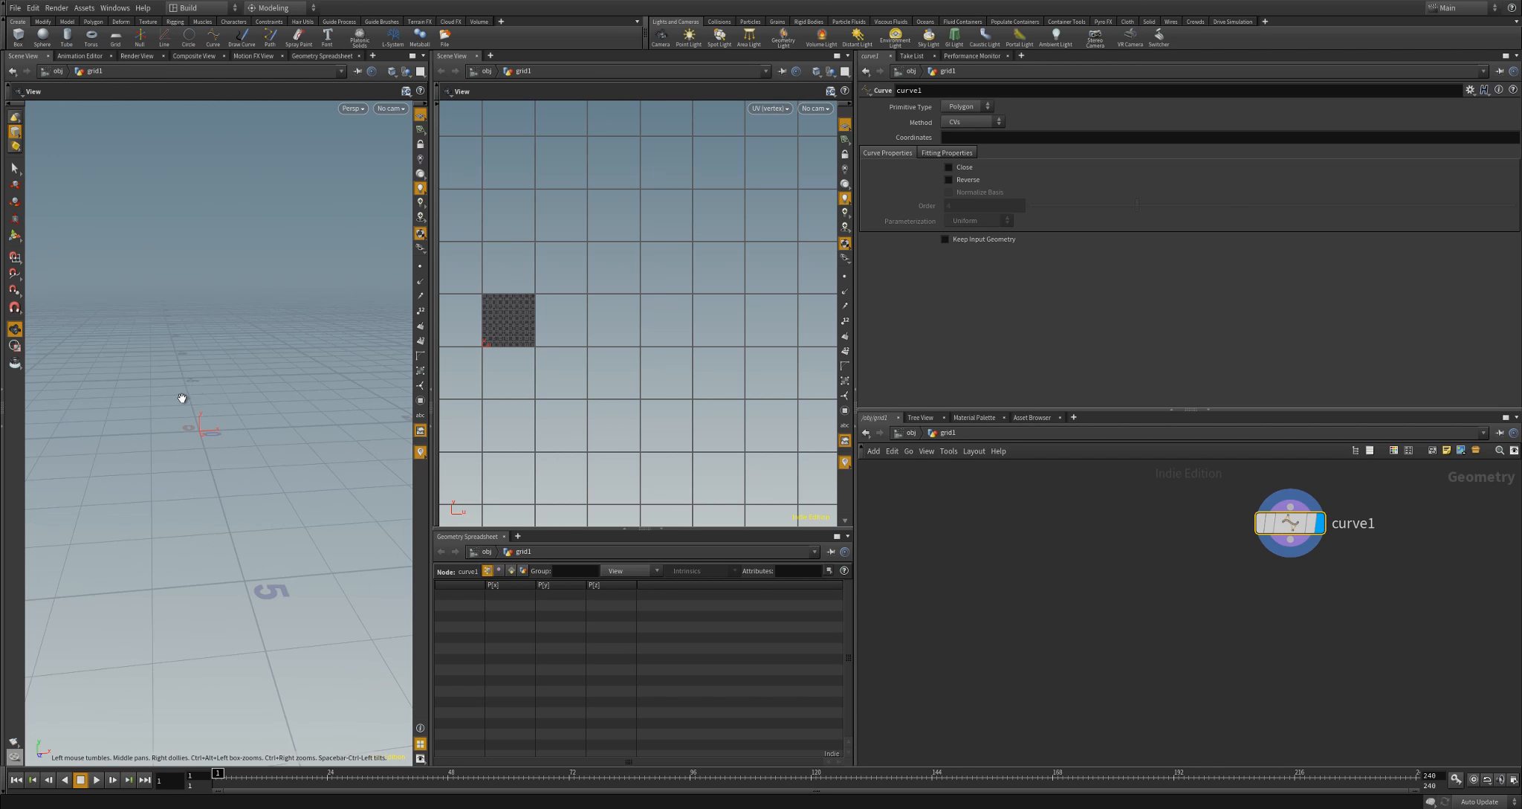
Draw an open ten-point zigzag polygon curve around the origin in the Top view
key("space+4")
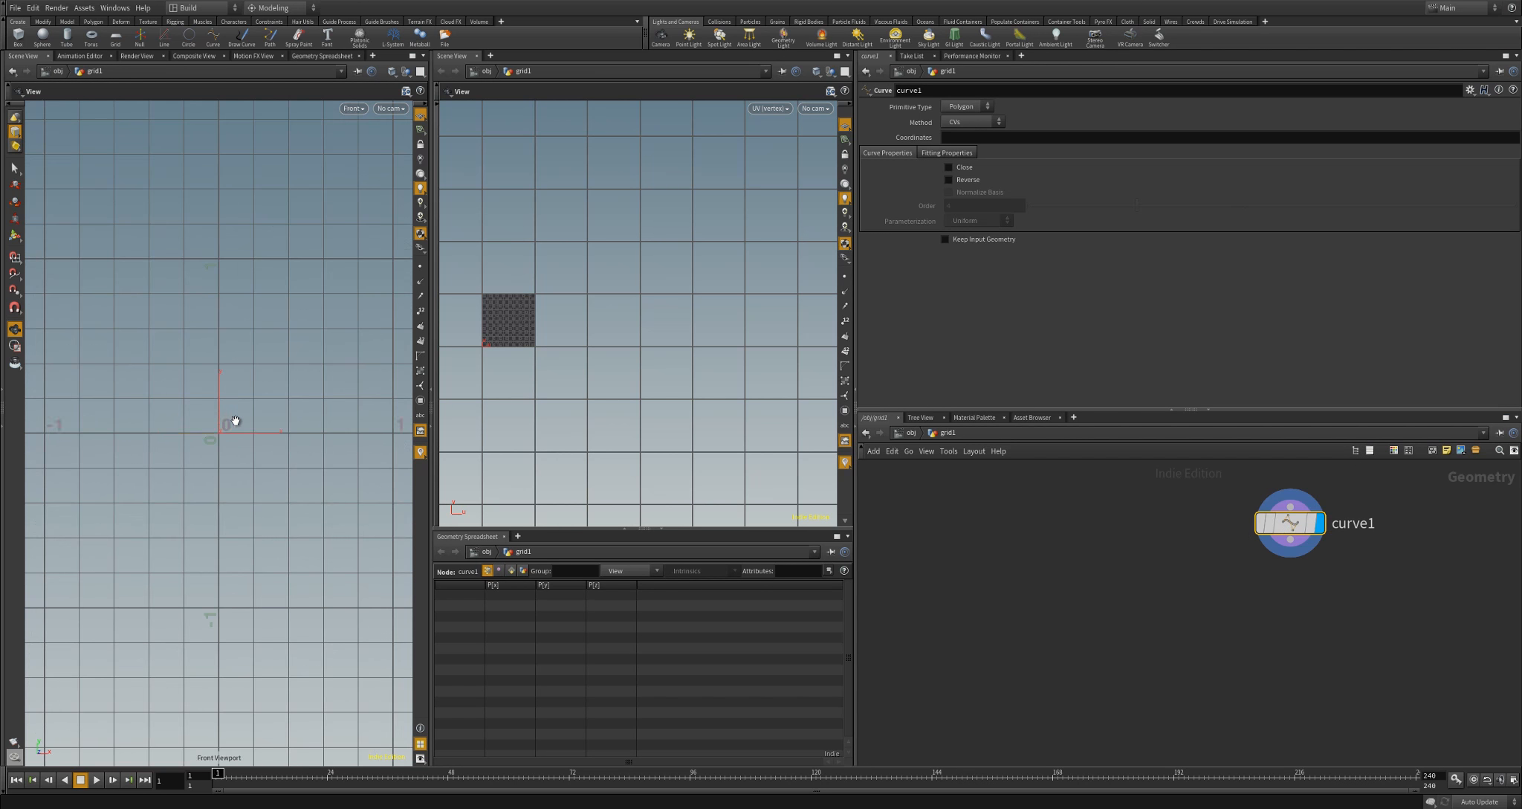
key("space+2")
key("Return")
left_click(347, 377)
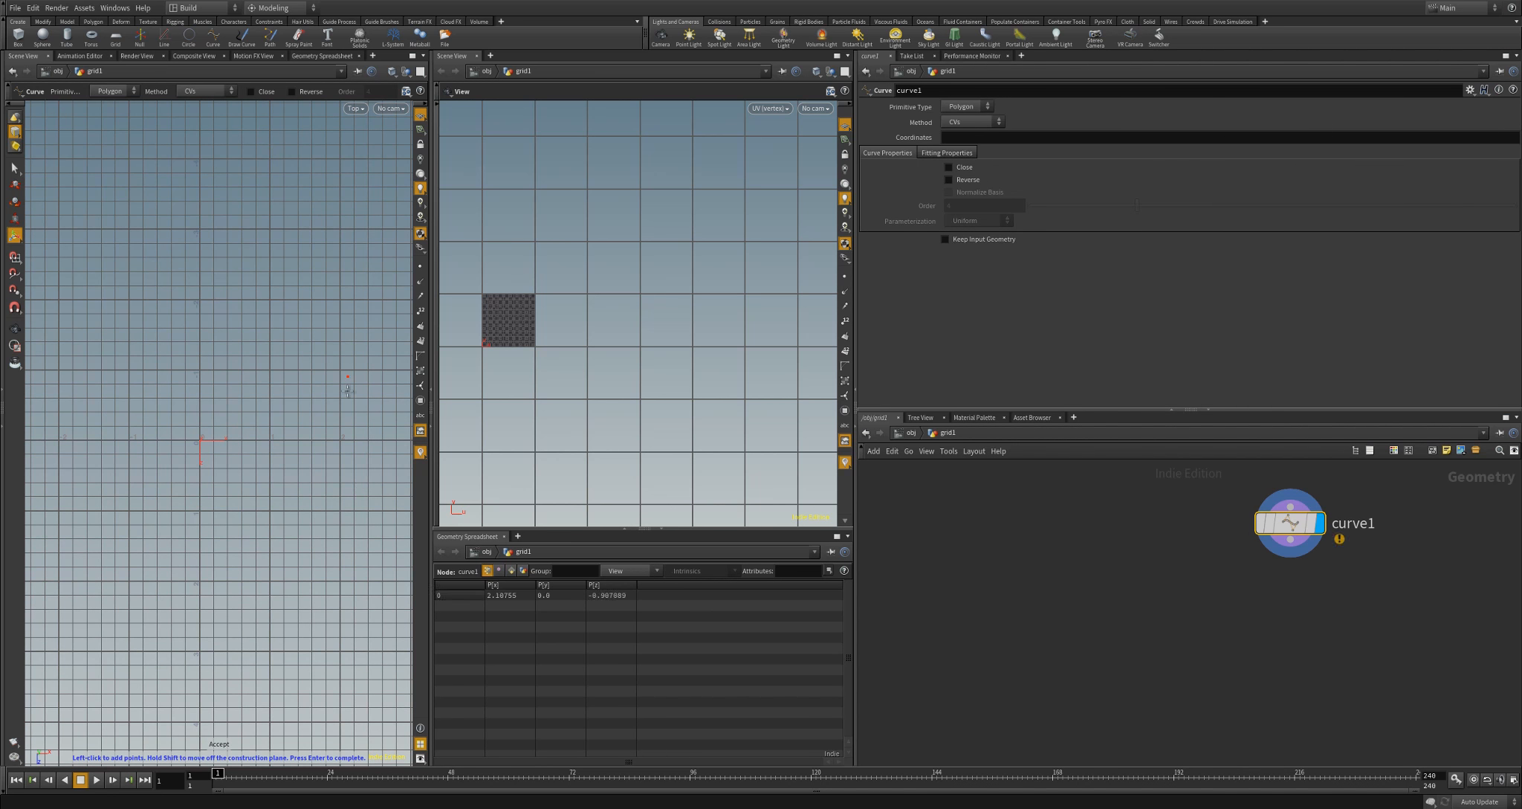
left_click(350, 468)
left_click(288, 502)
left_click(257, 418)
left_click(199, 329)
left_click(131, 328)
left_click(111, 455)
left_click(103, 524)
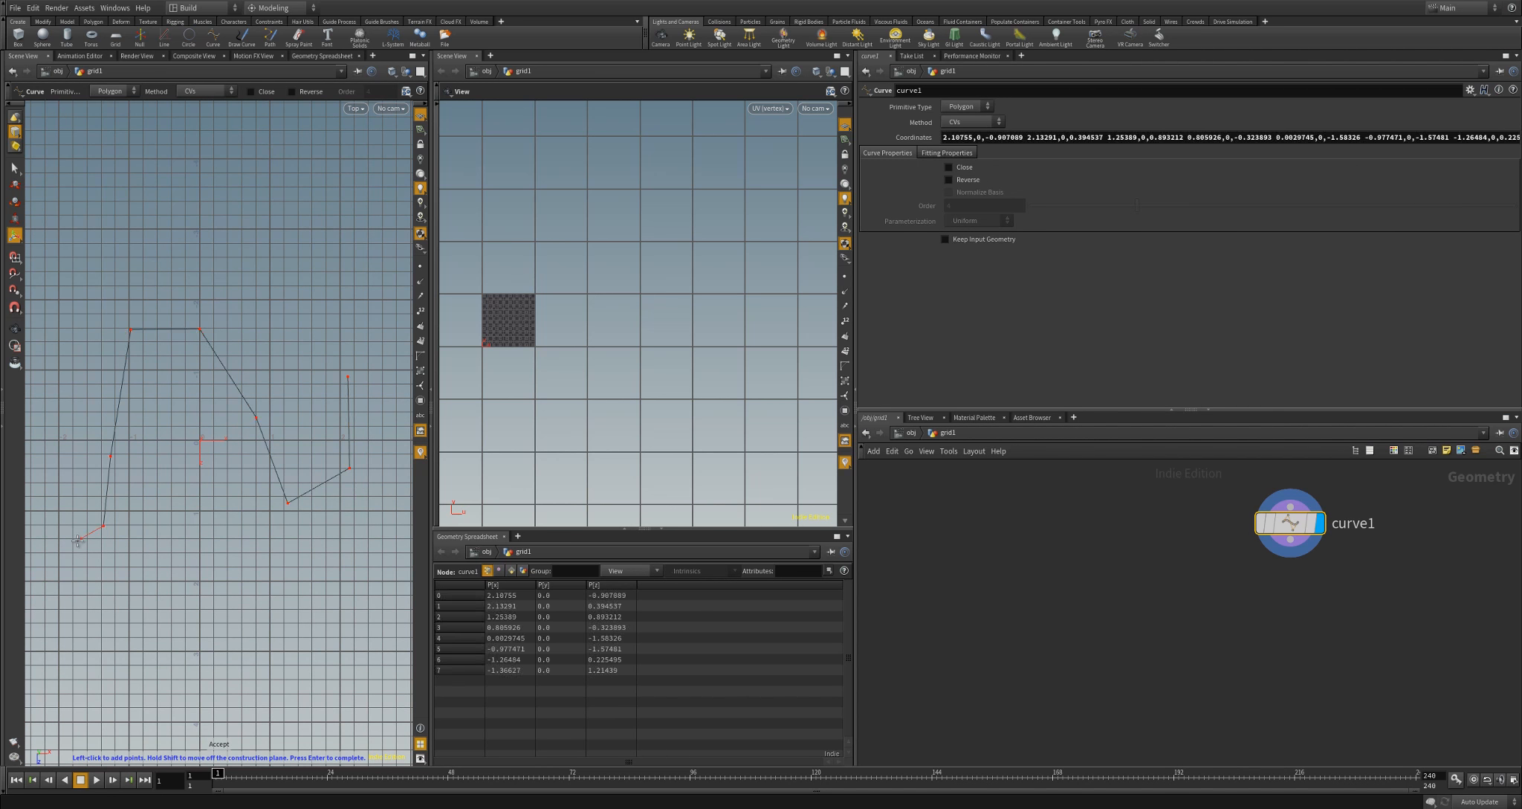
left_click(66, 537)
middle_click_drag(70, 536, 149, 546)
left_click(79, 462)
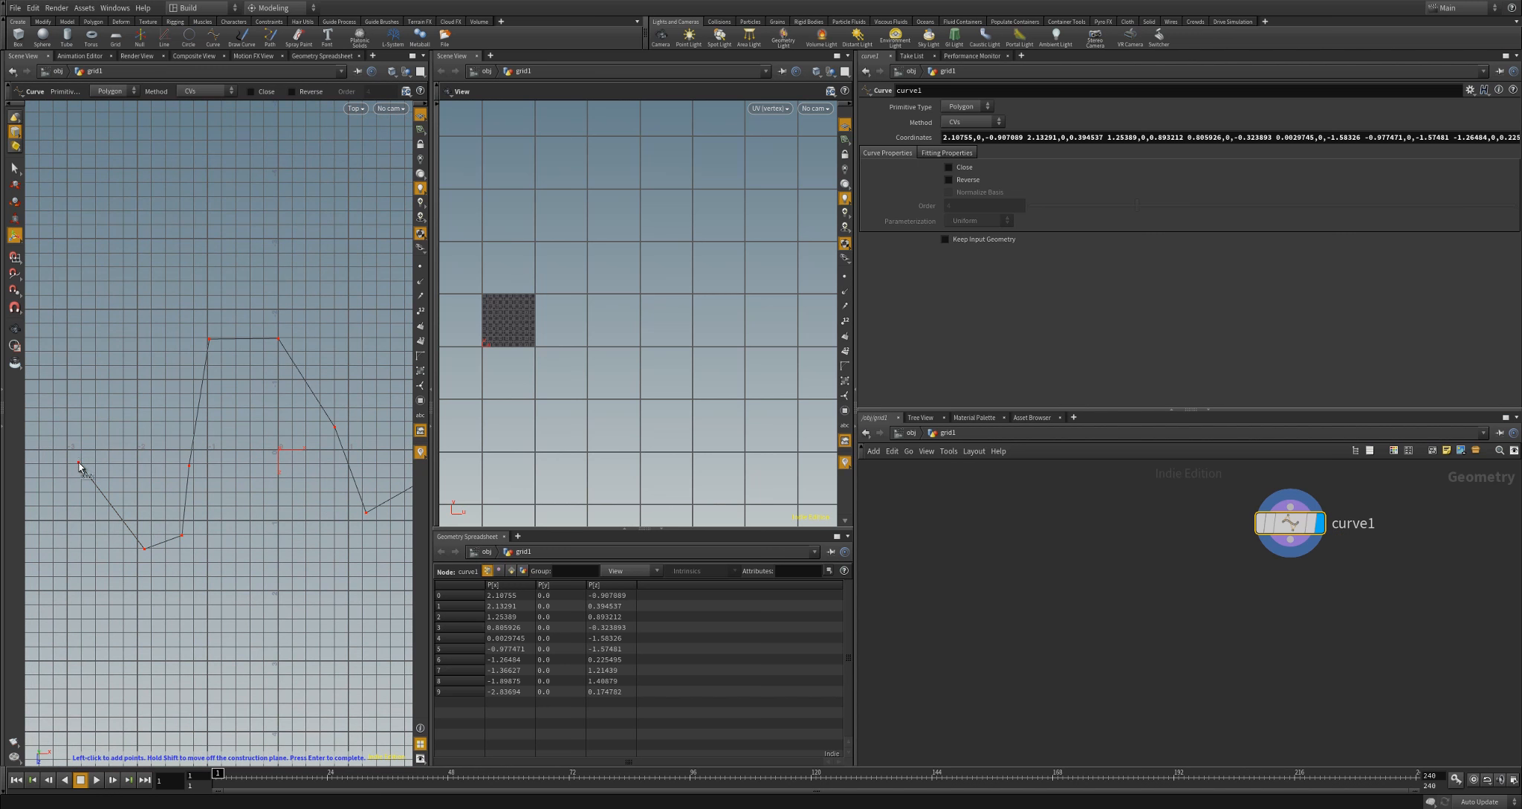
key("Return")
View the finished curve in perspective from the object level and go back inside grid1
middle_click_drag(251, 452, 128, 469, "alt")
right_click_drag(231, 502, 153, 498, "alt")
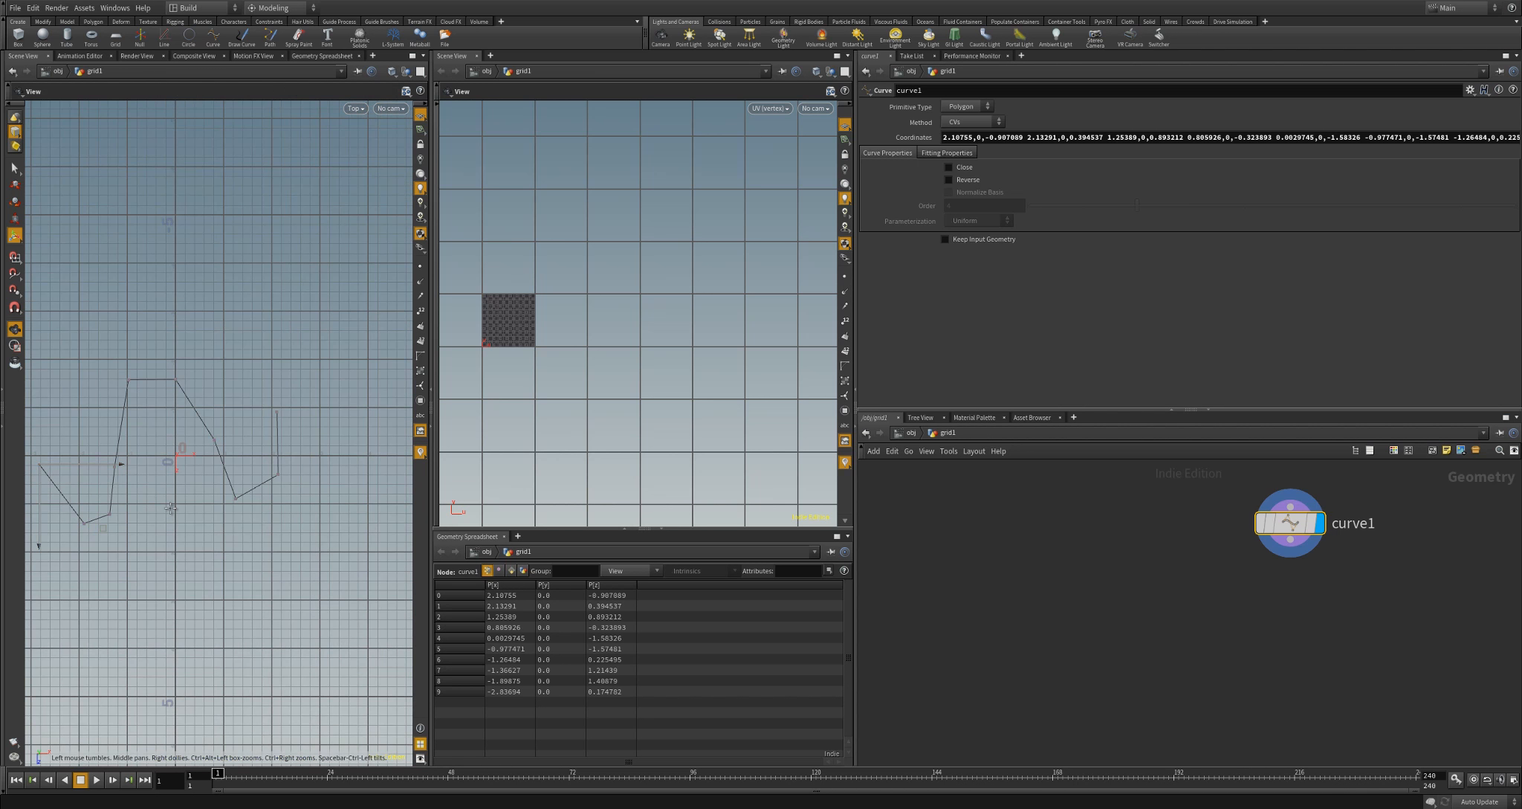
key("u")
key("space+1")
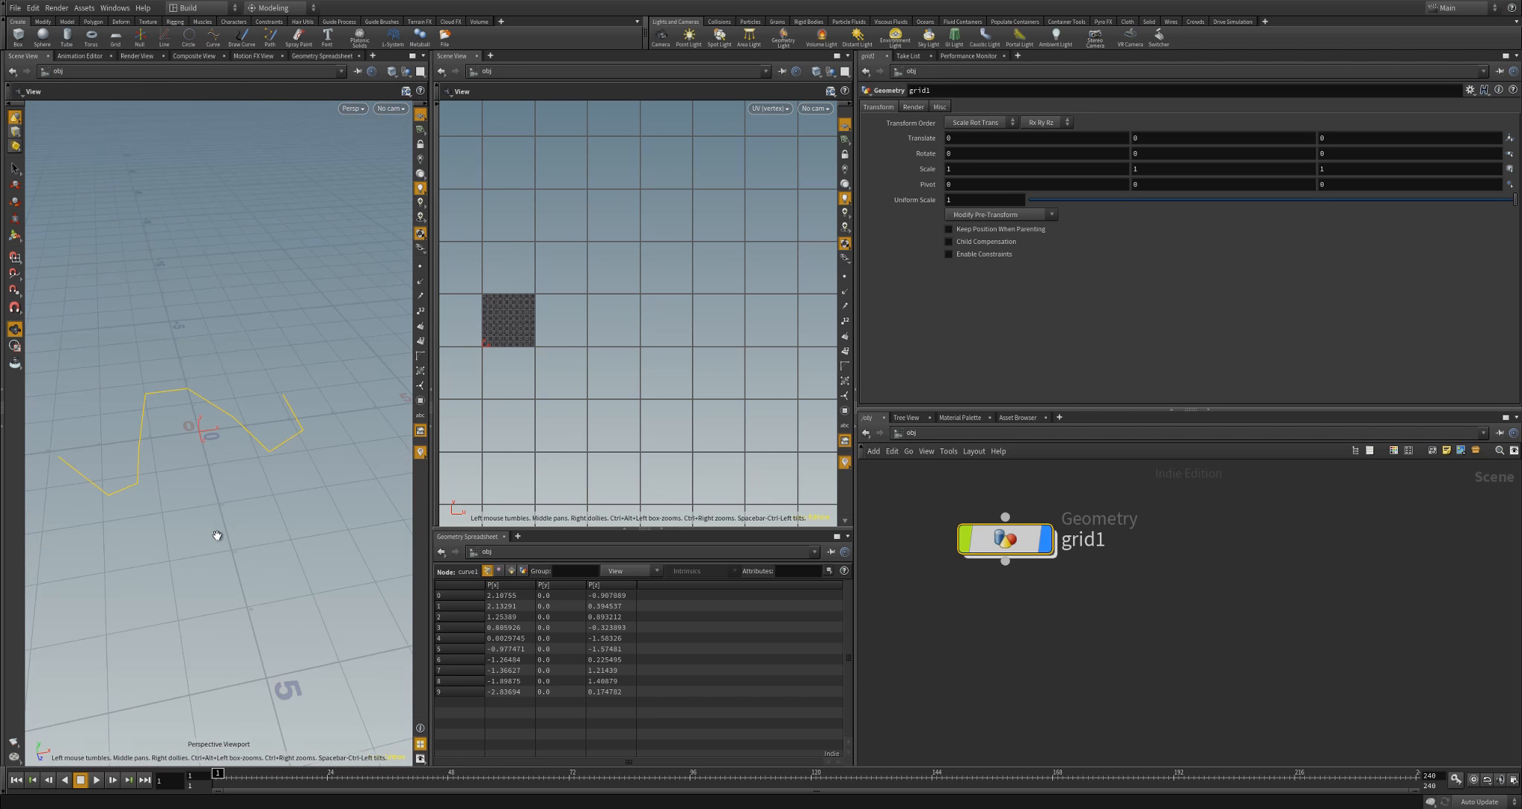
left_click_drag(217, 535, 232, 501)
middle_click_drag(1013, 600, 1243, 586)
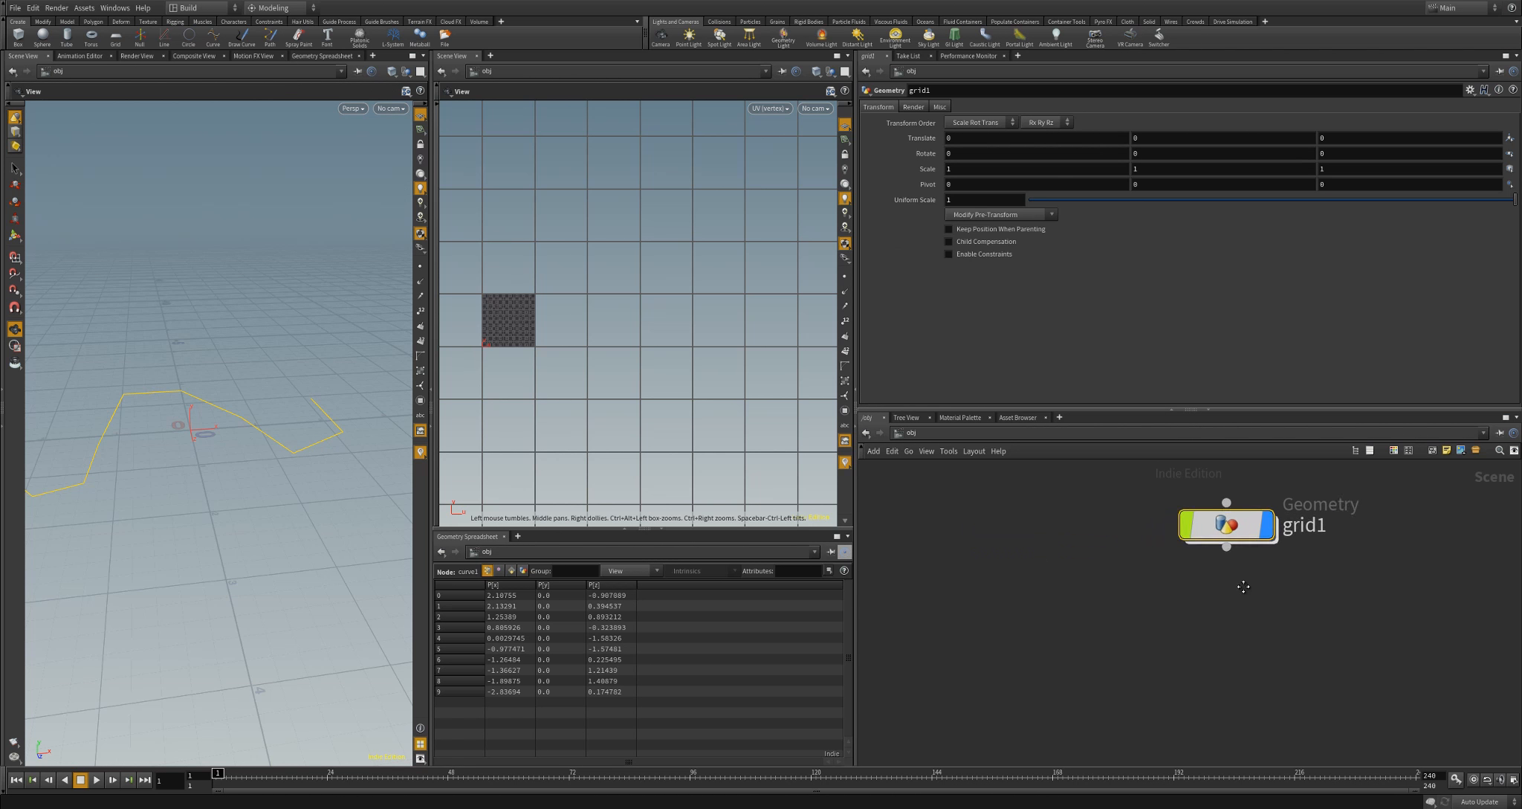
double_click(1259, 546)
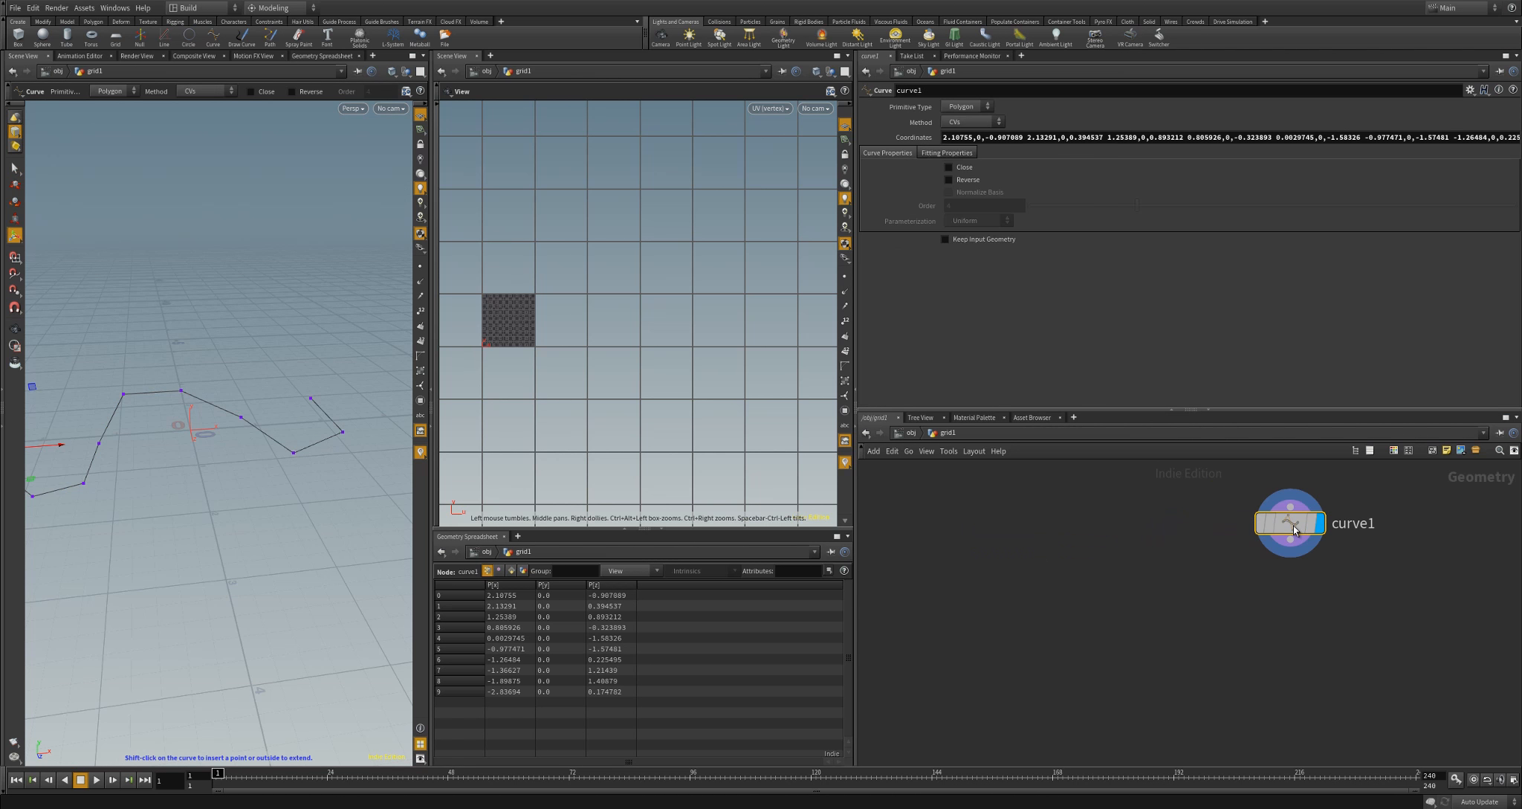
Add a Line node beside curve1 and set its Direction to 1, 0, 0
key("Tab")
type("line")
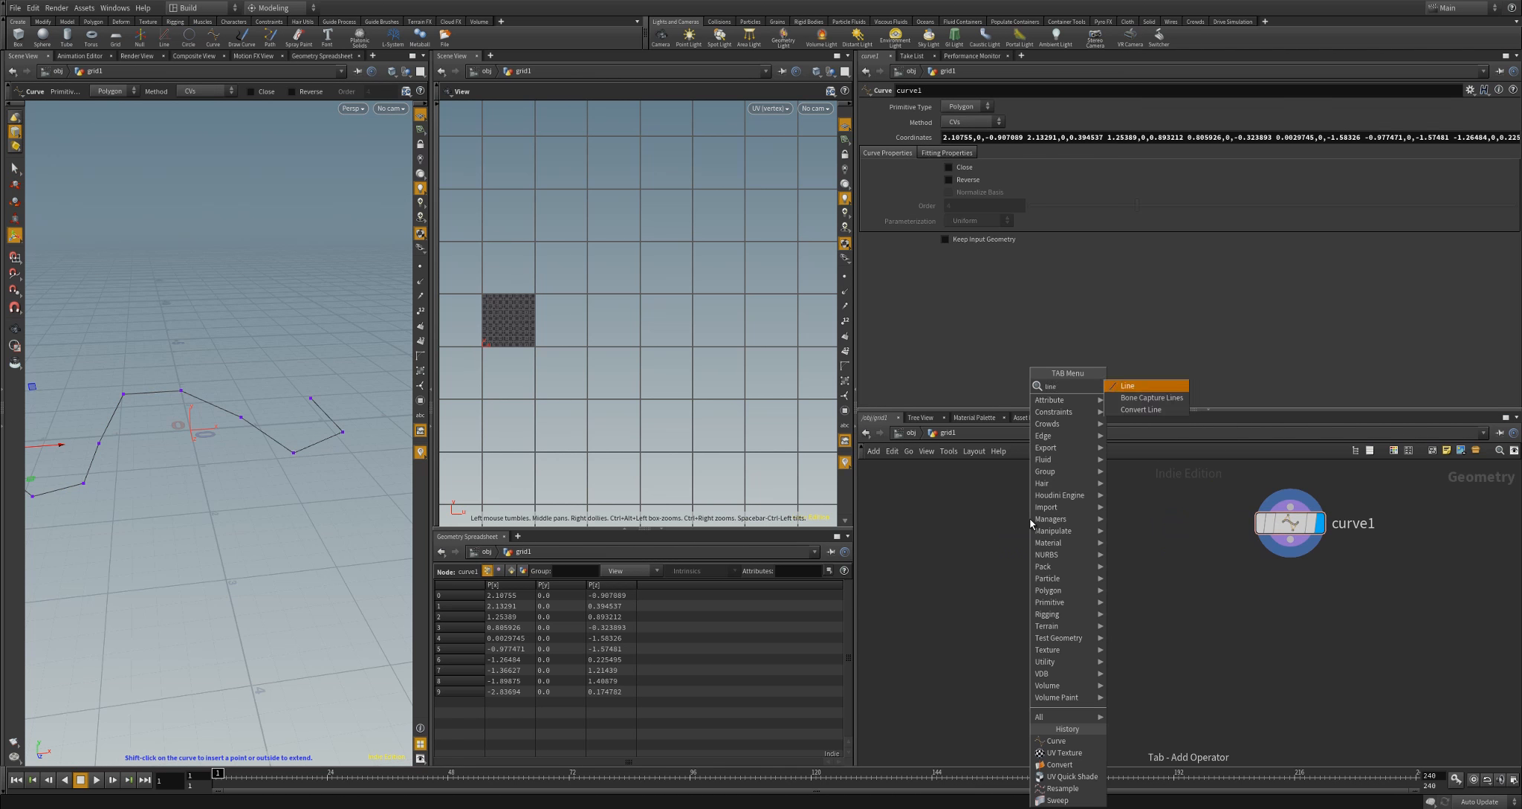
key("Return")
left_click(1029, 523)
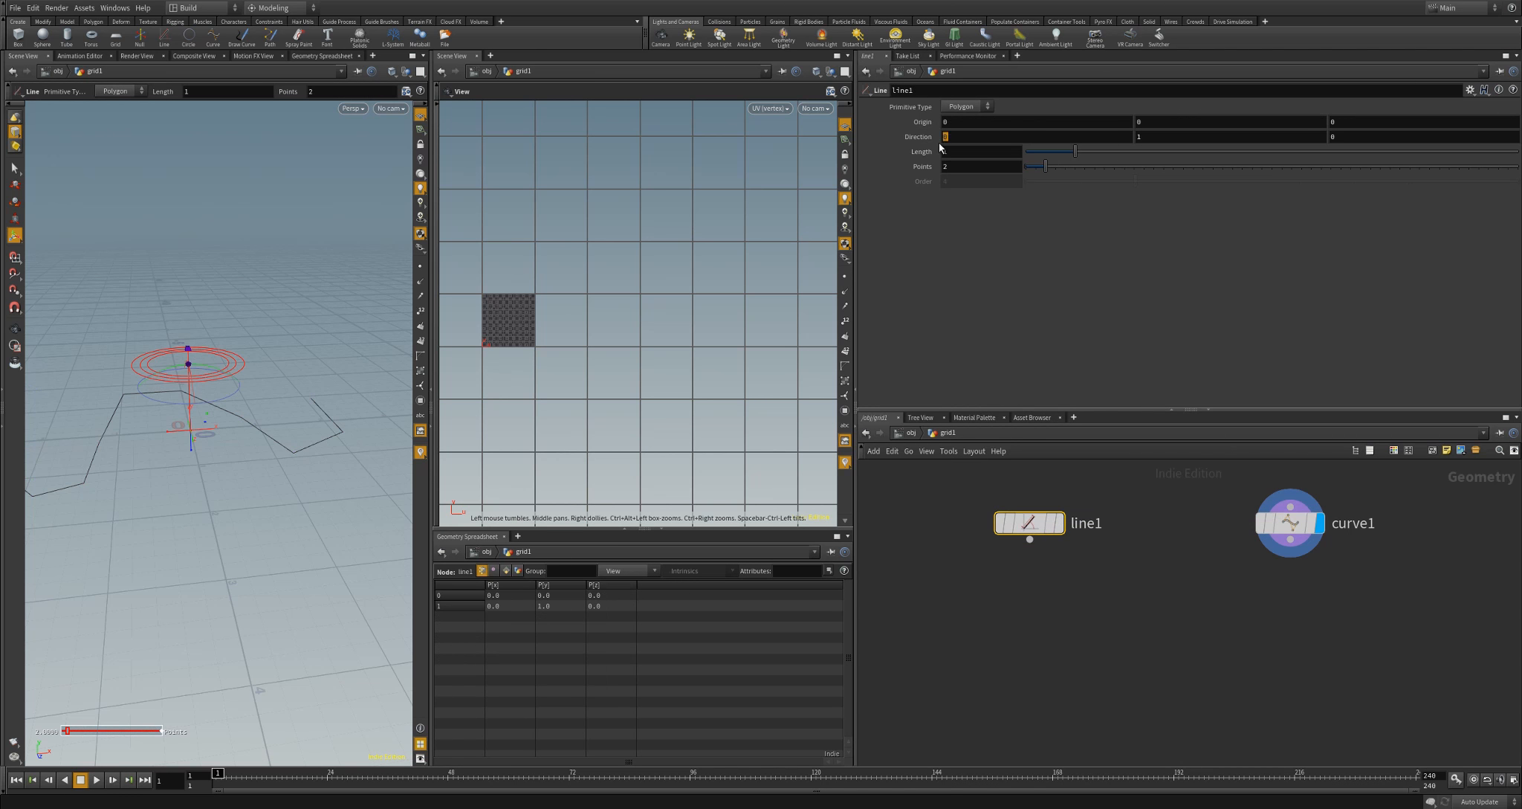
type("1")
key("Tab")
type("0")
key("Return")
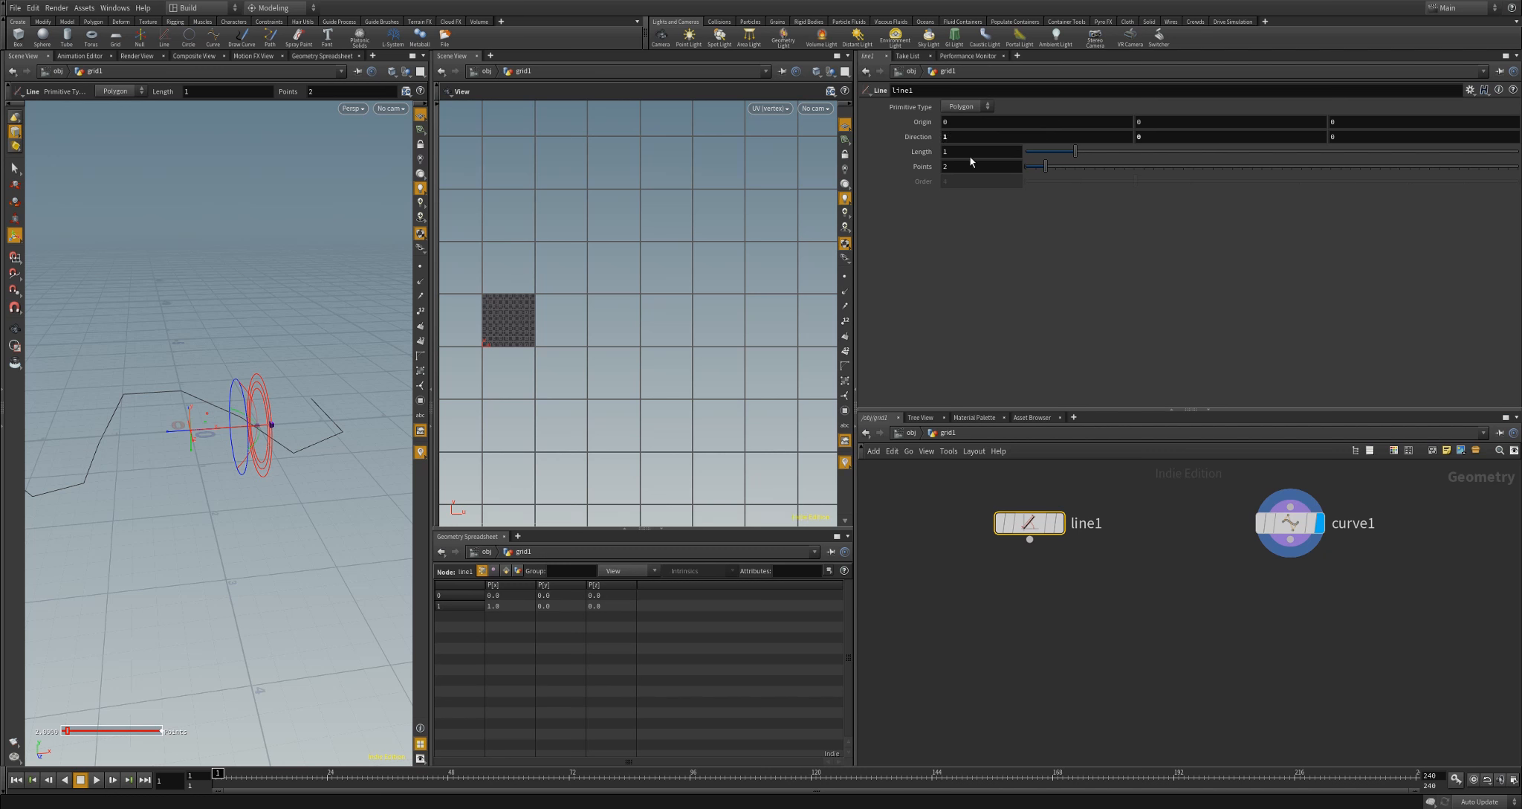
Display line1 and turn on point display in the perspective view
left_click_drag(326, 493, 271, 572, "alt")
left_click(1059, 522)
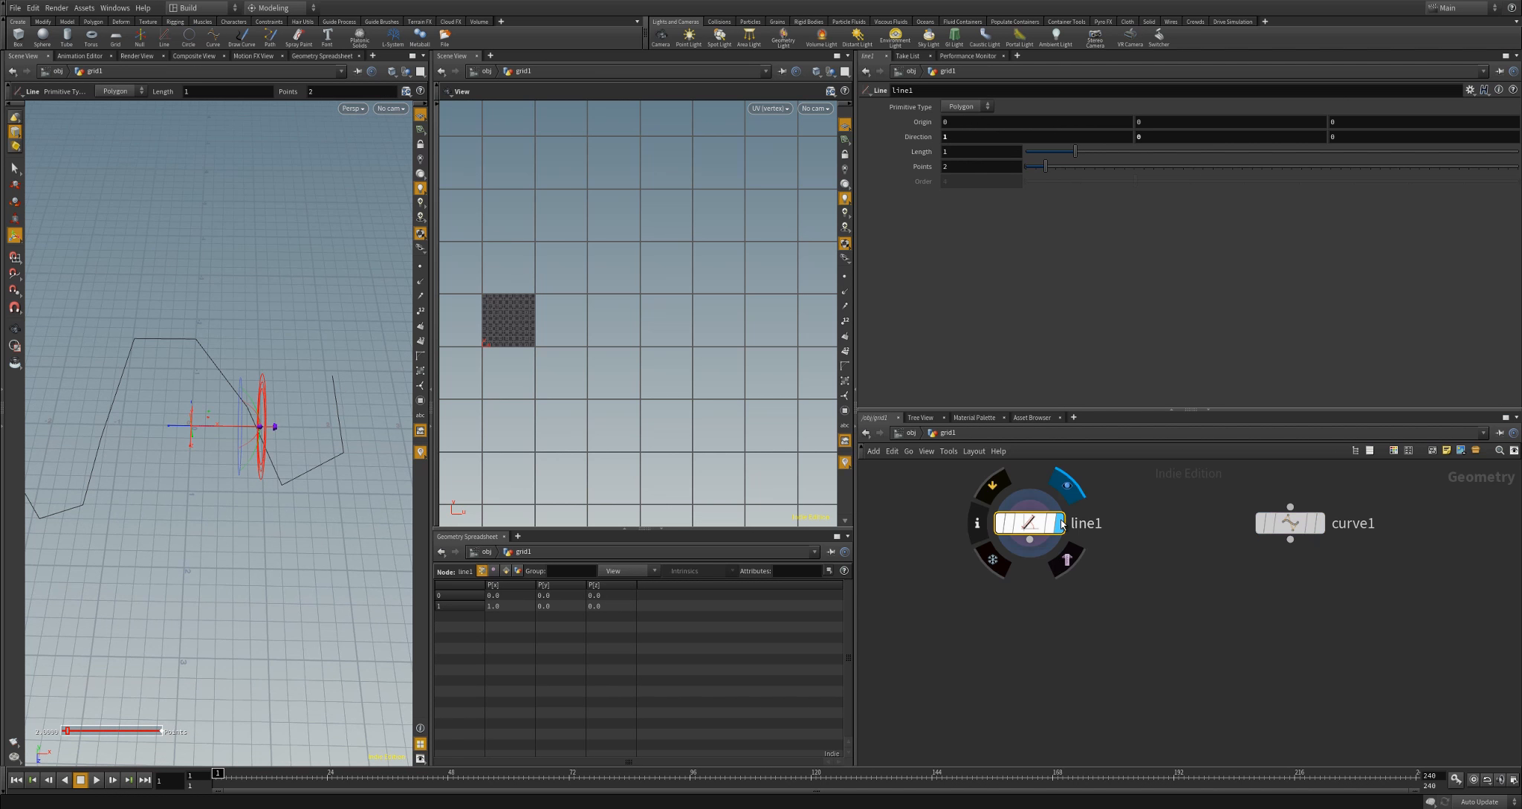
key("Escape")
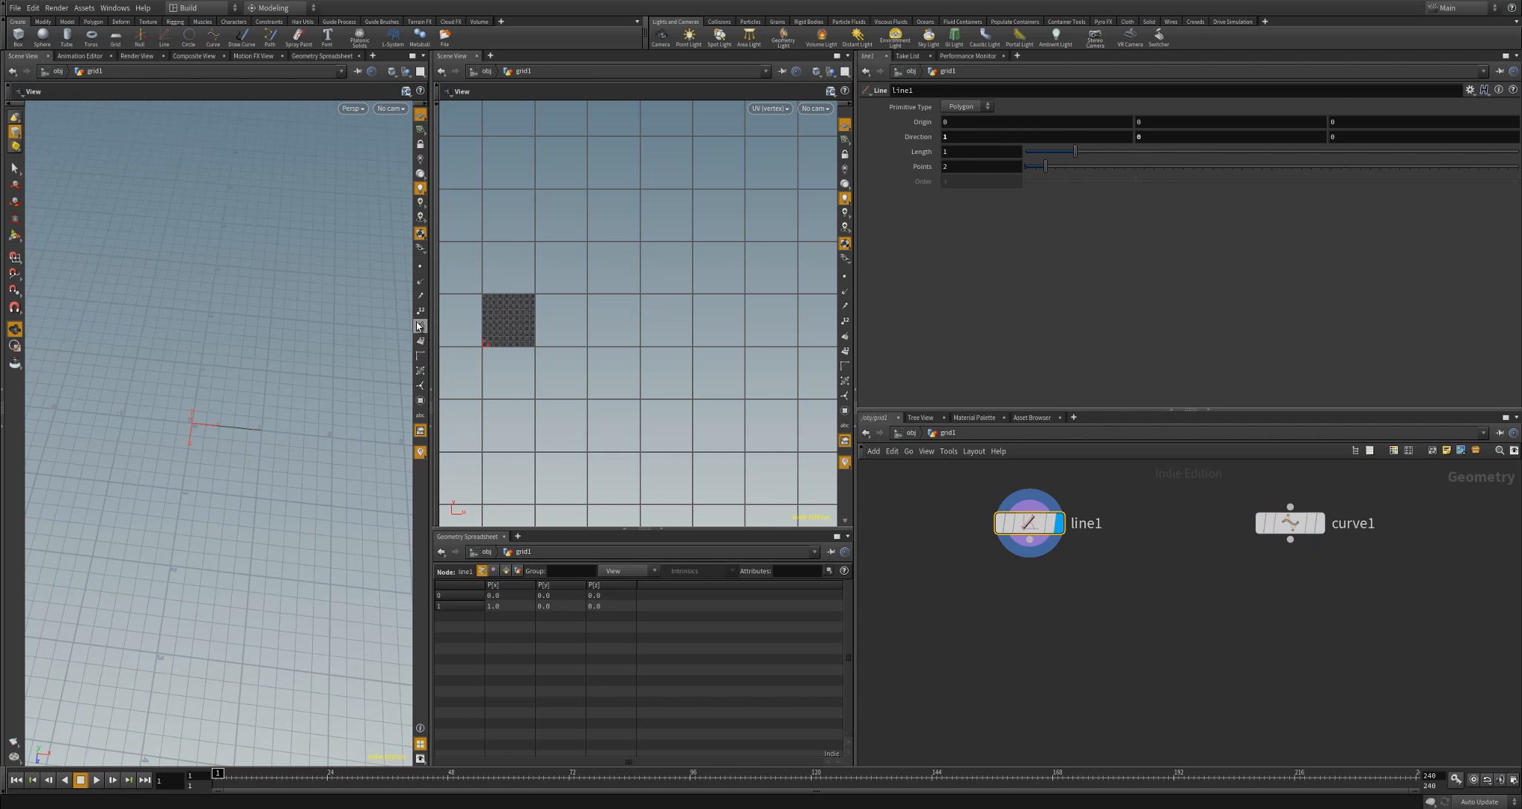
left_click(420, 266)
left_click_drag(251, 473, 224, 408)
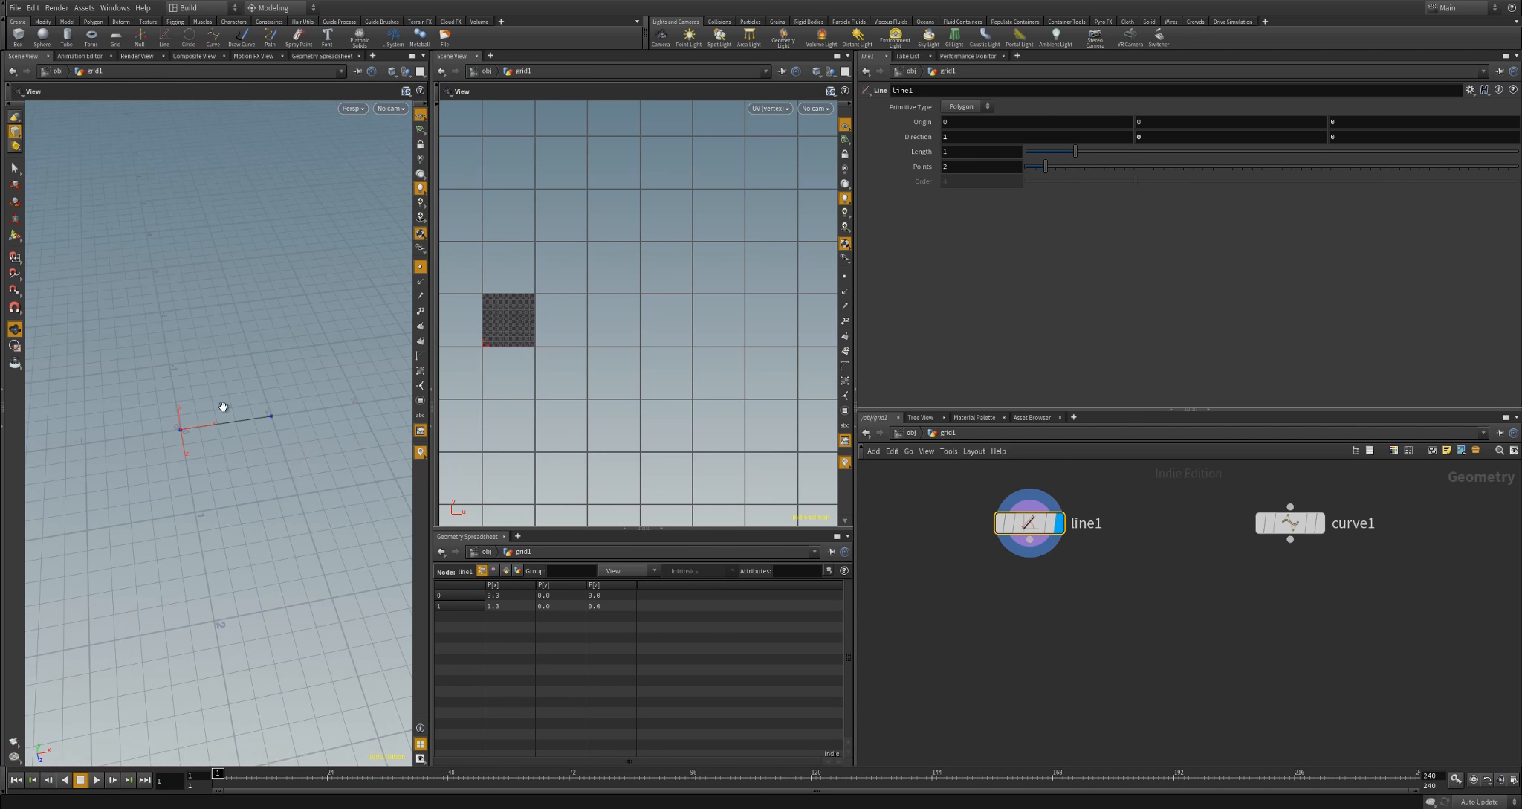
Link line1's X Origin to its Length with the expression -ch("dist")*0.5 so the line stays centred on the origin
right_click(956, 156)
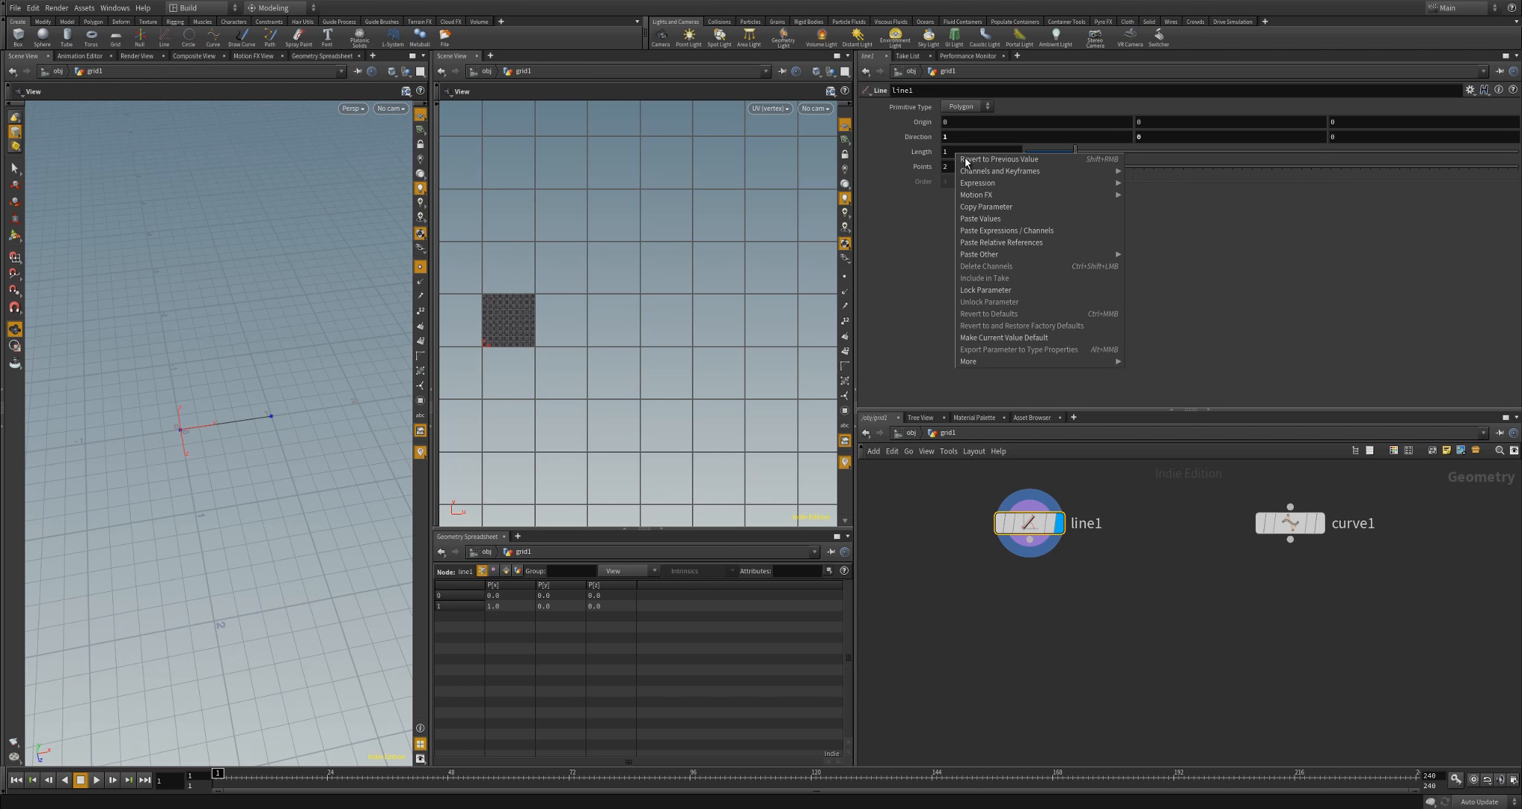
left_click(979, 208)
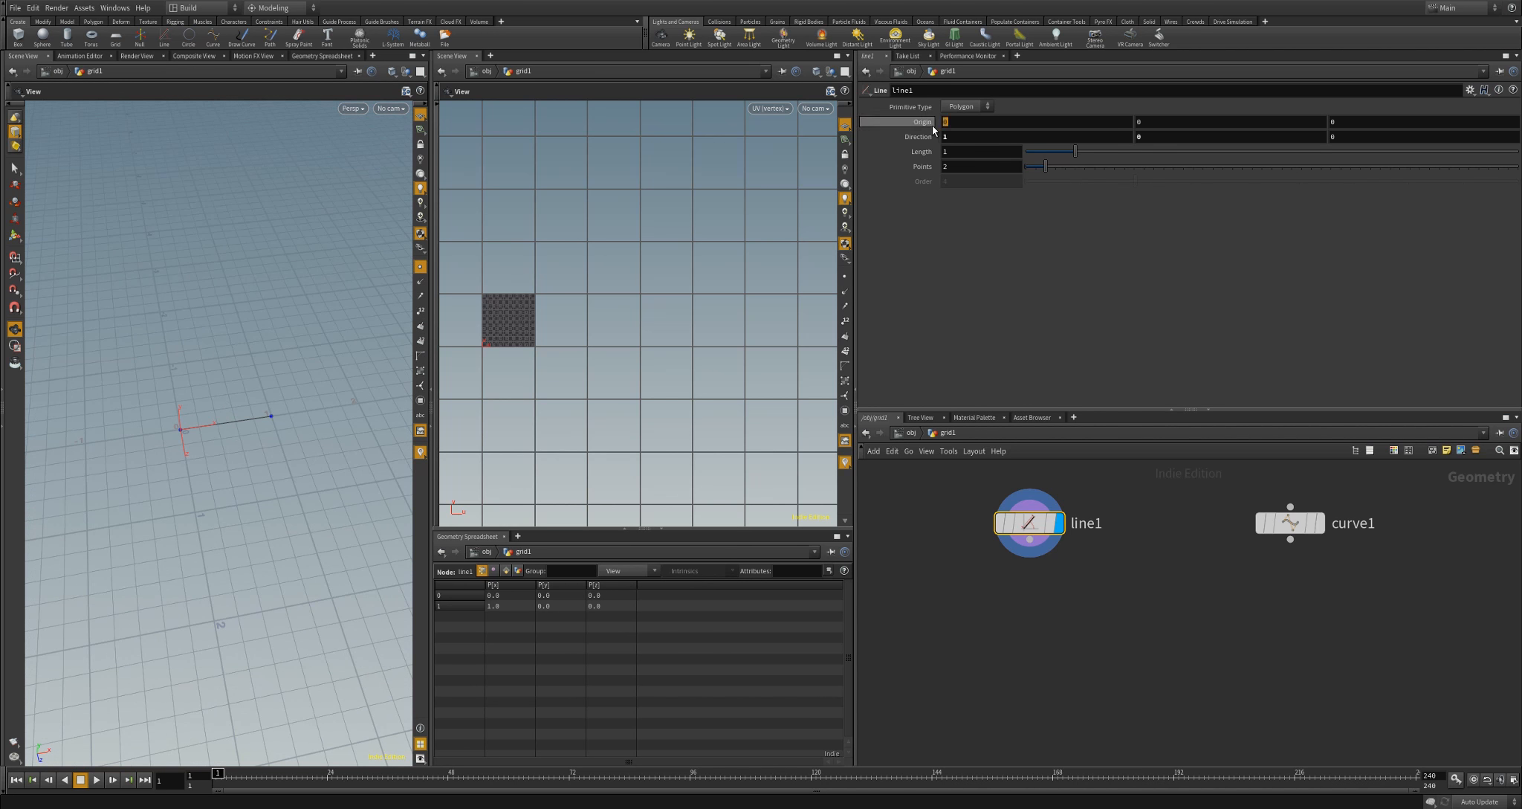
type("-")
right_click(966, 121)
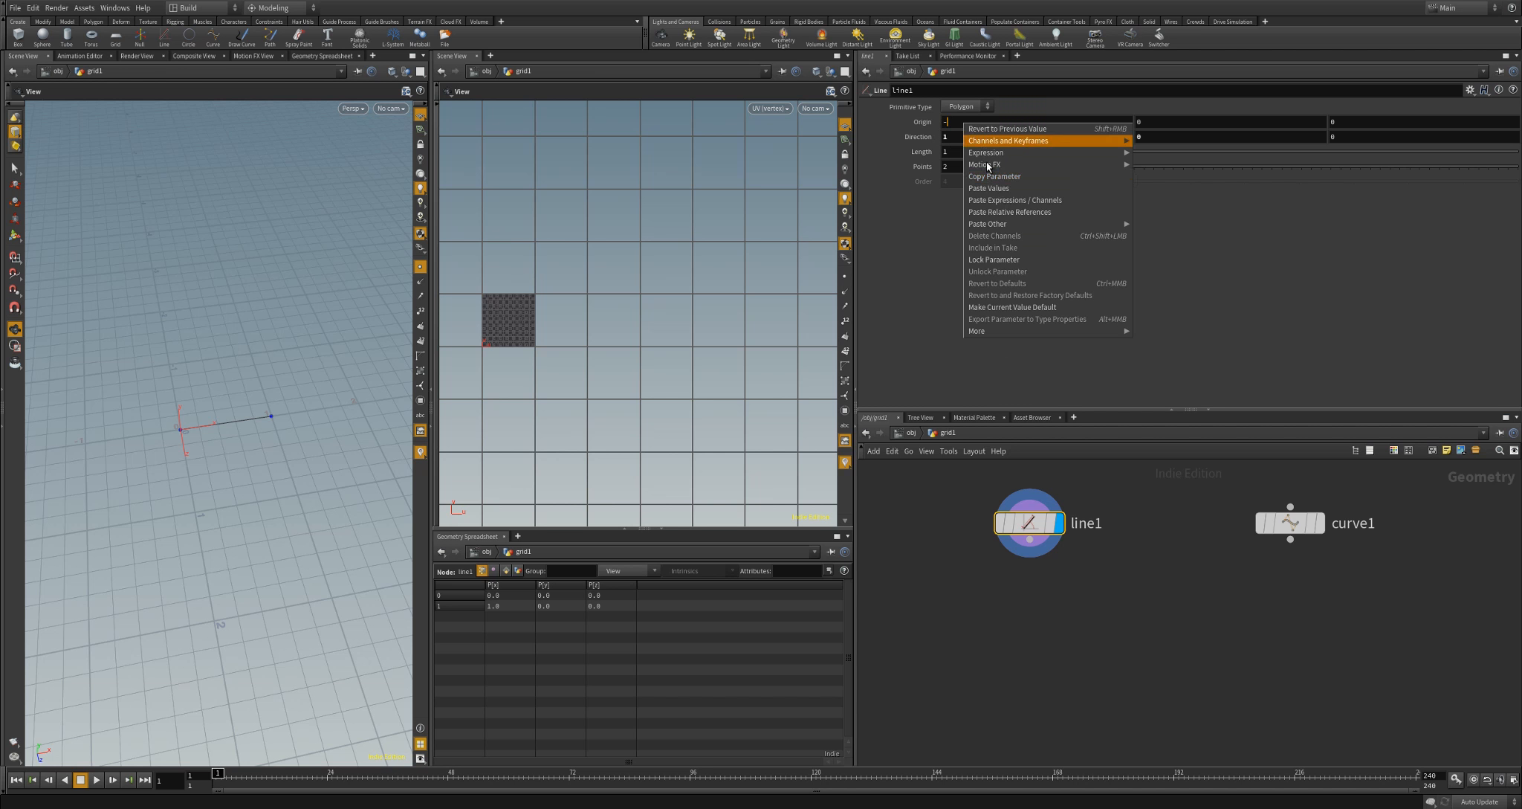
left_click(996, 212)
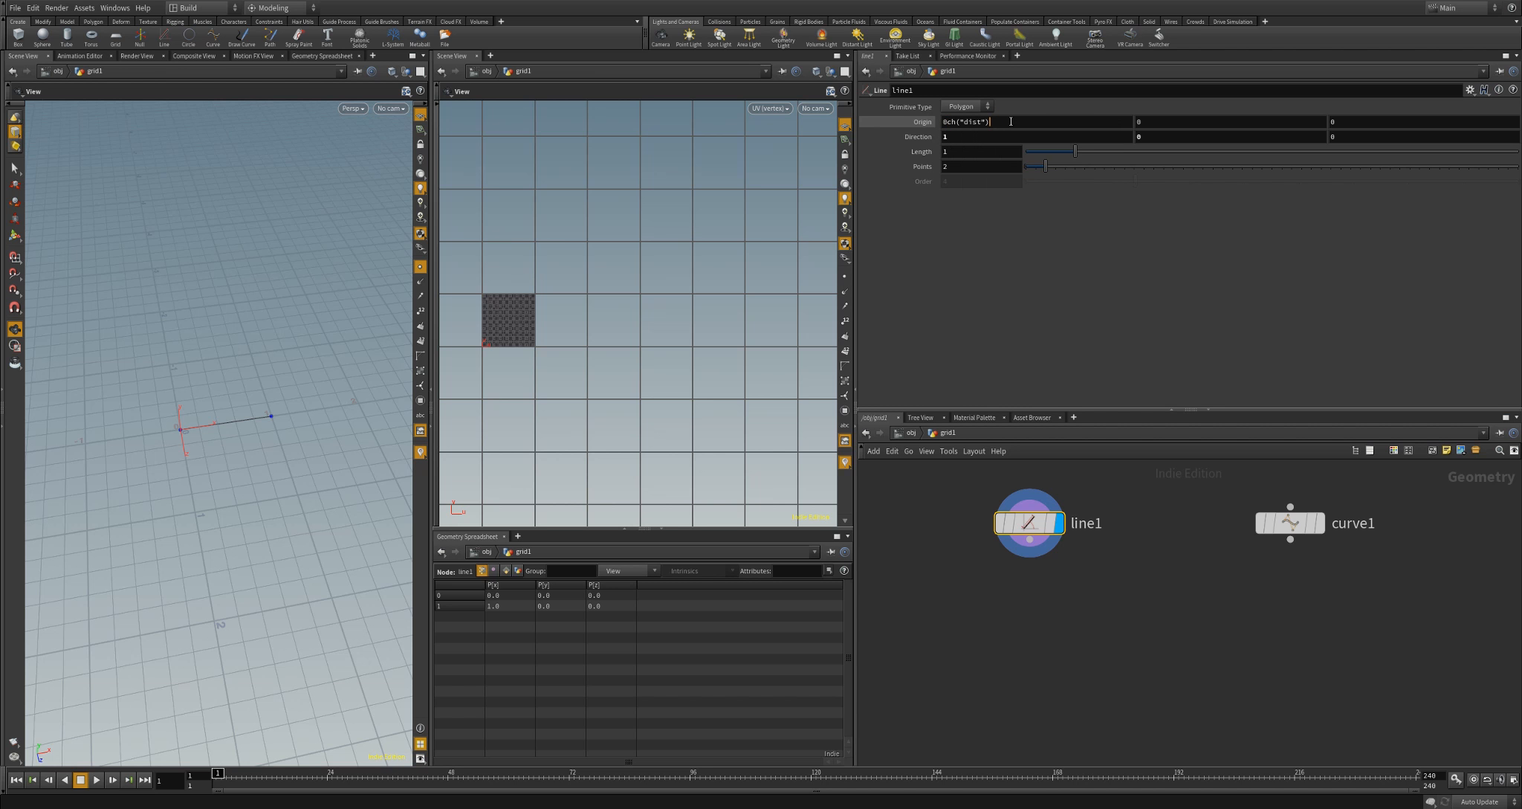
type("*0.5")
key("Return")
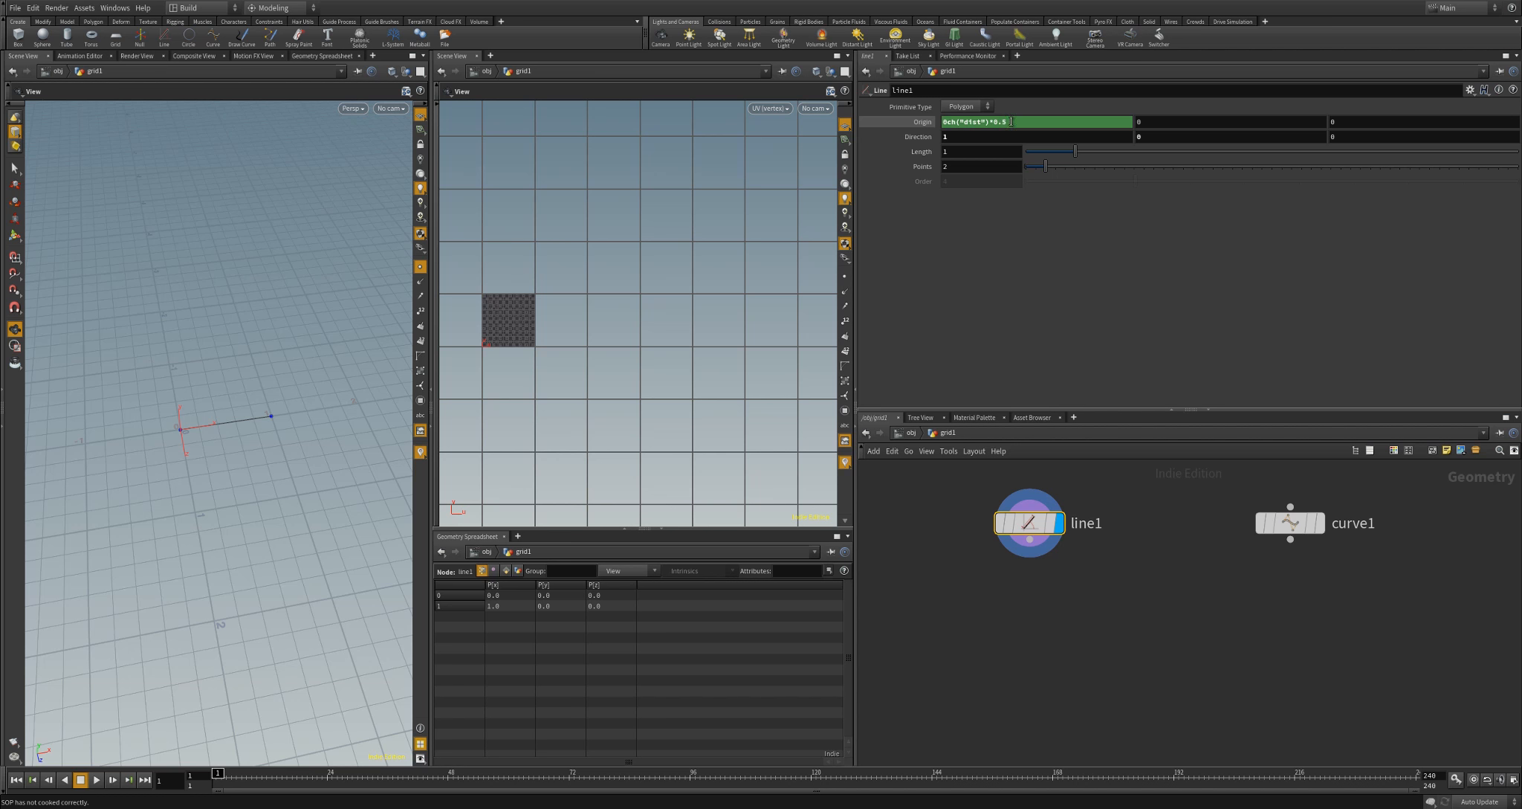
left_click_drag(940, 122, 932, 125)
type("-")
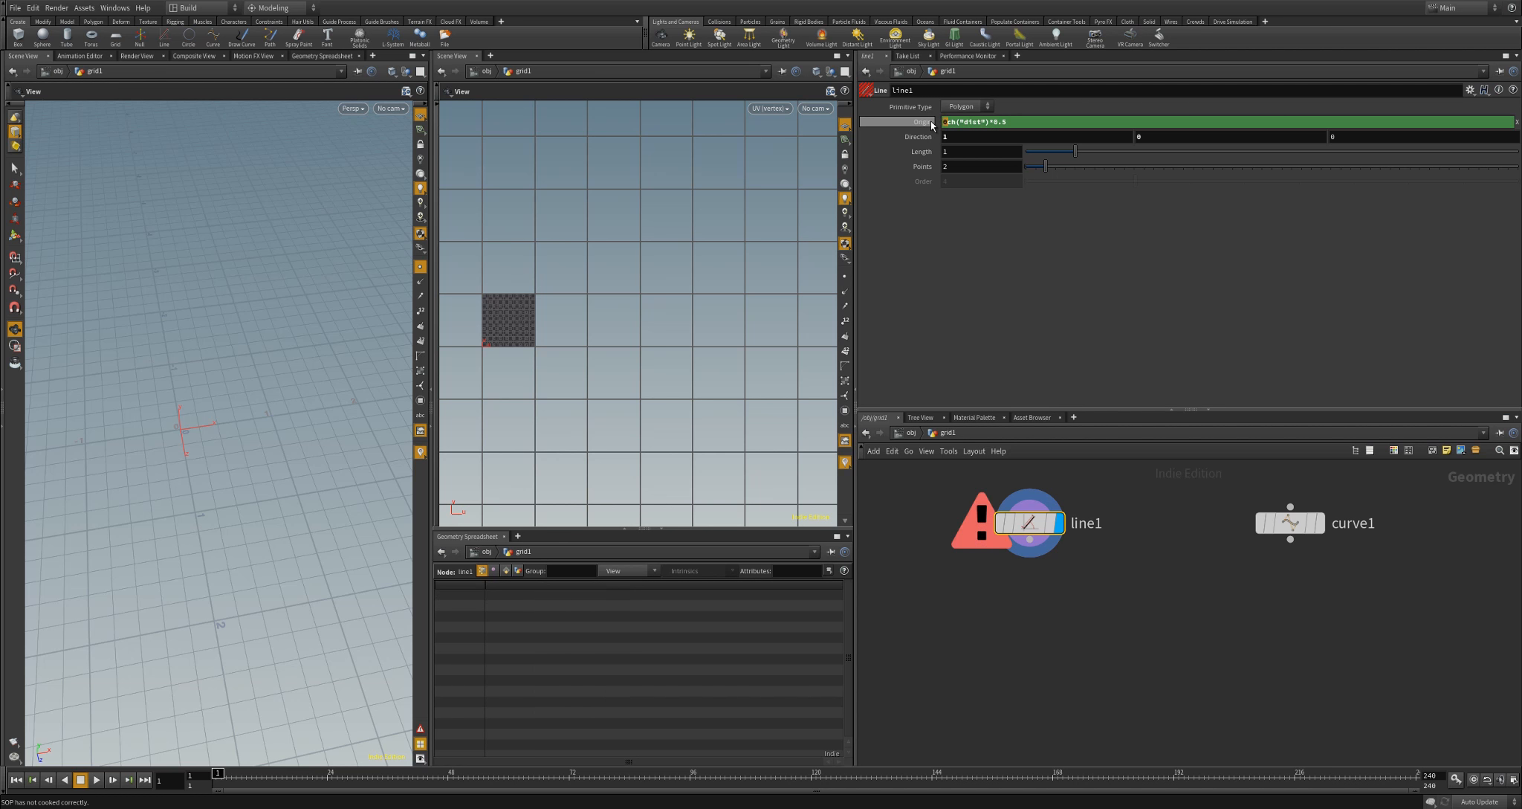
key("Return")
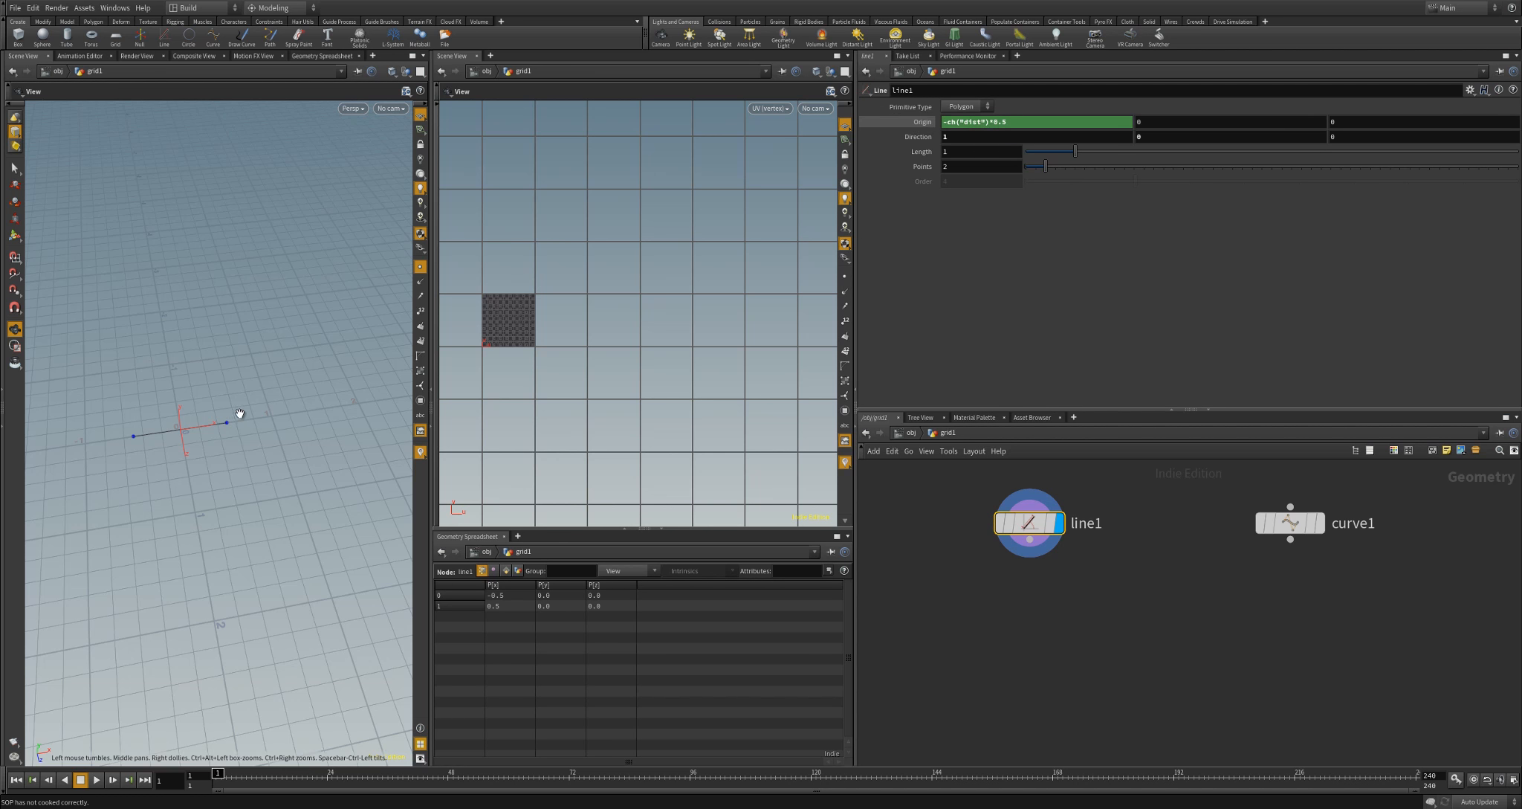
Test the centring of line1 by shortening it, and set its Length to 0.25
left_click_drag(236, 416, 227, 421)
left_click_drag(1073, 154, 1039, 149)
double_click(956, 152)
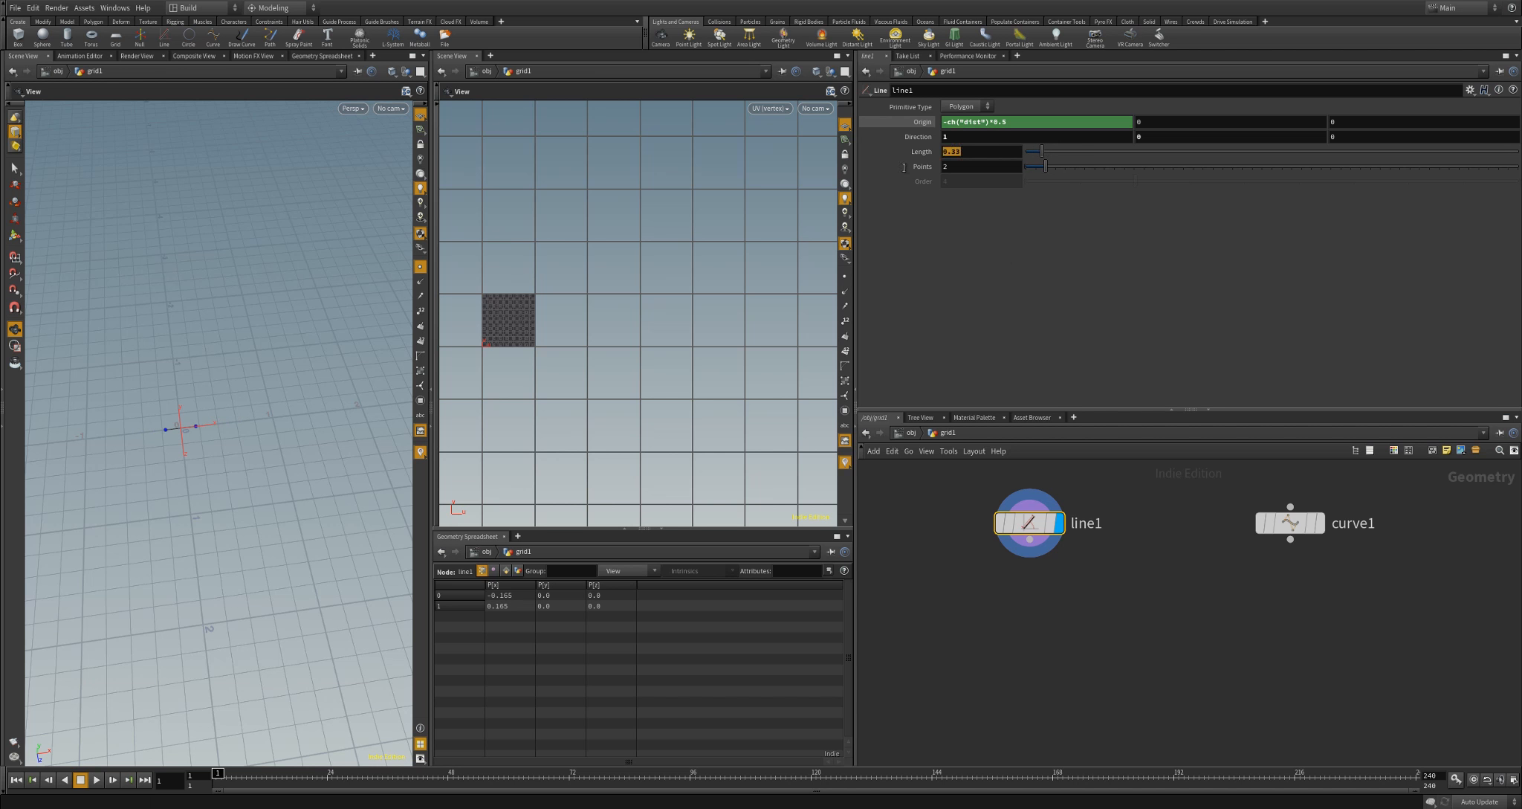
type("0.25")
scroll(275, 394, "up", 1)
Add a Sweep node with line1 as cross-section and curve1 as path, and display its result
left_click_drag(1029, 539, 1077, 620)
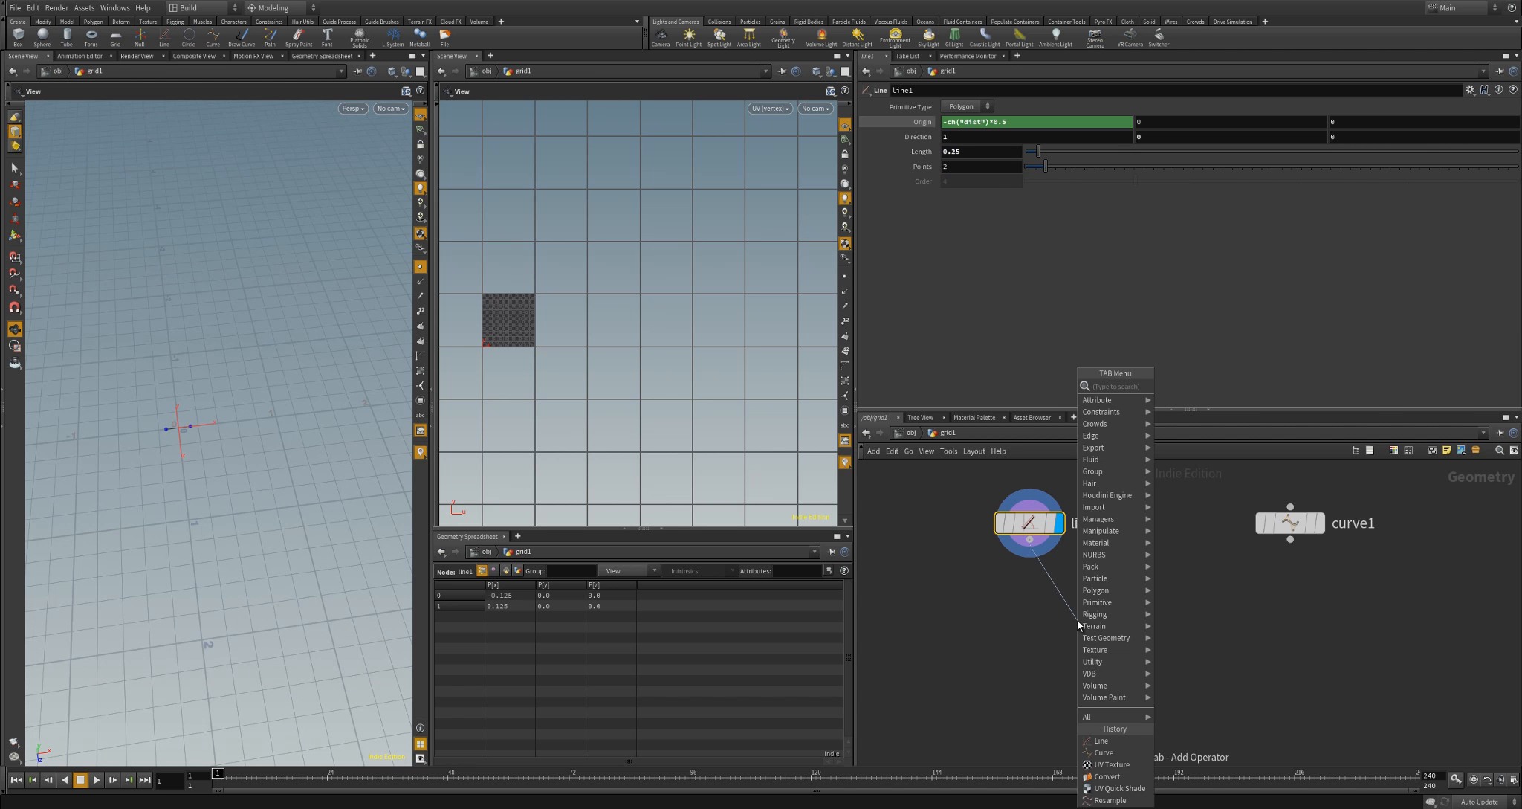
type("sweep")
key("Return")
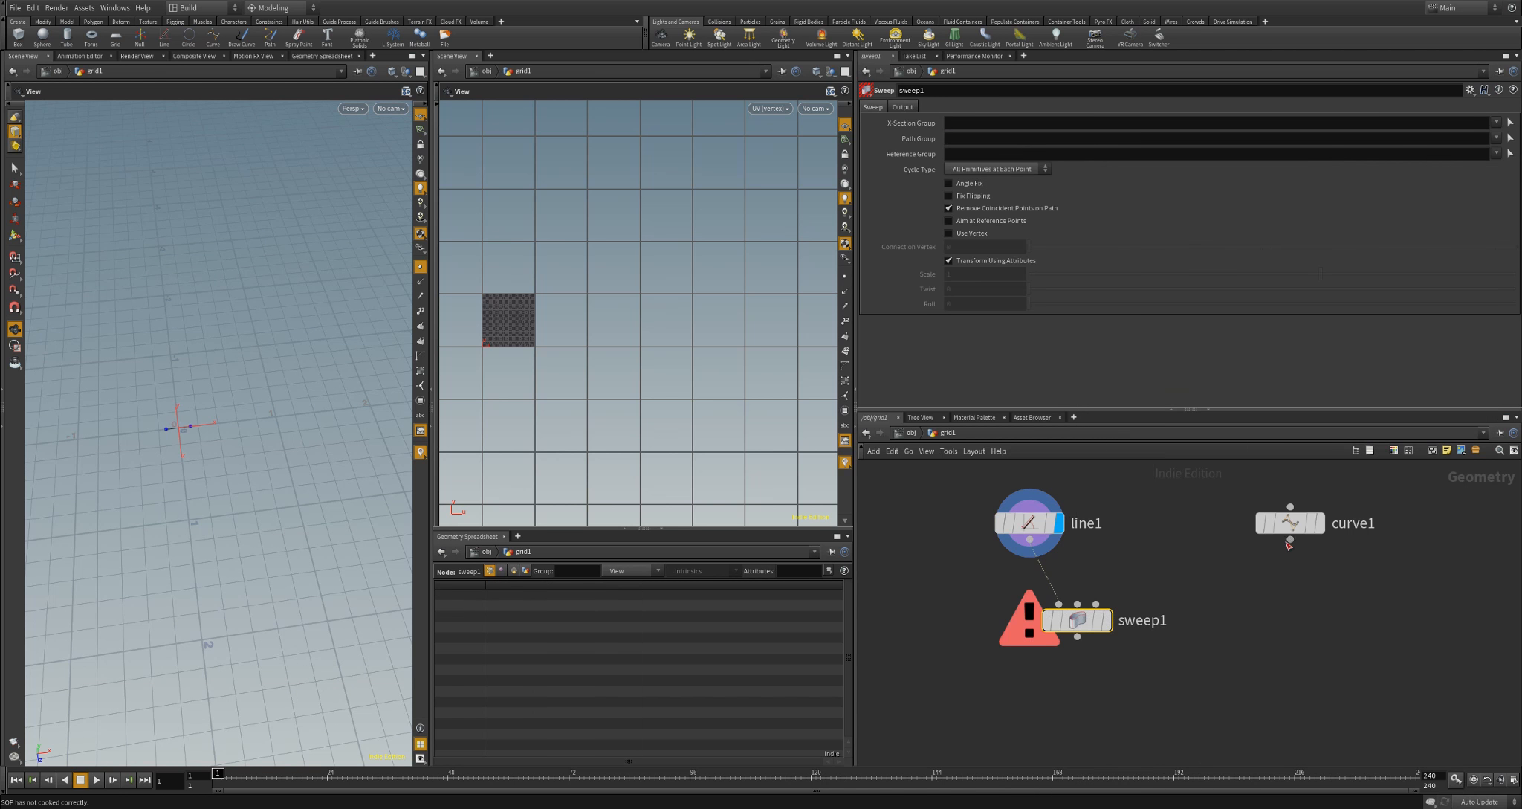
left_click_drag(1289, 541, 1154, 665)
left_click(1106, 620)
left_click_drag(387, 410, 275, 503)
left_click(1037, 524)
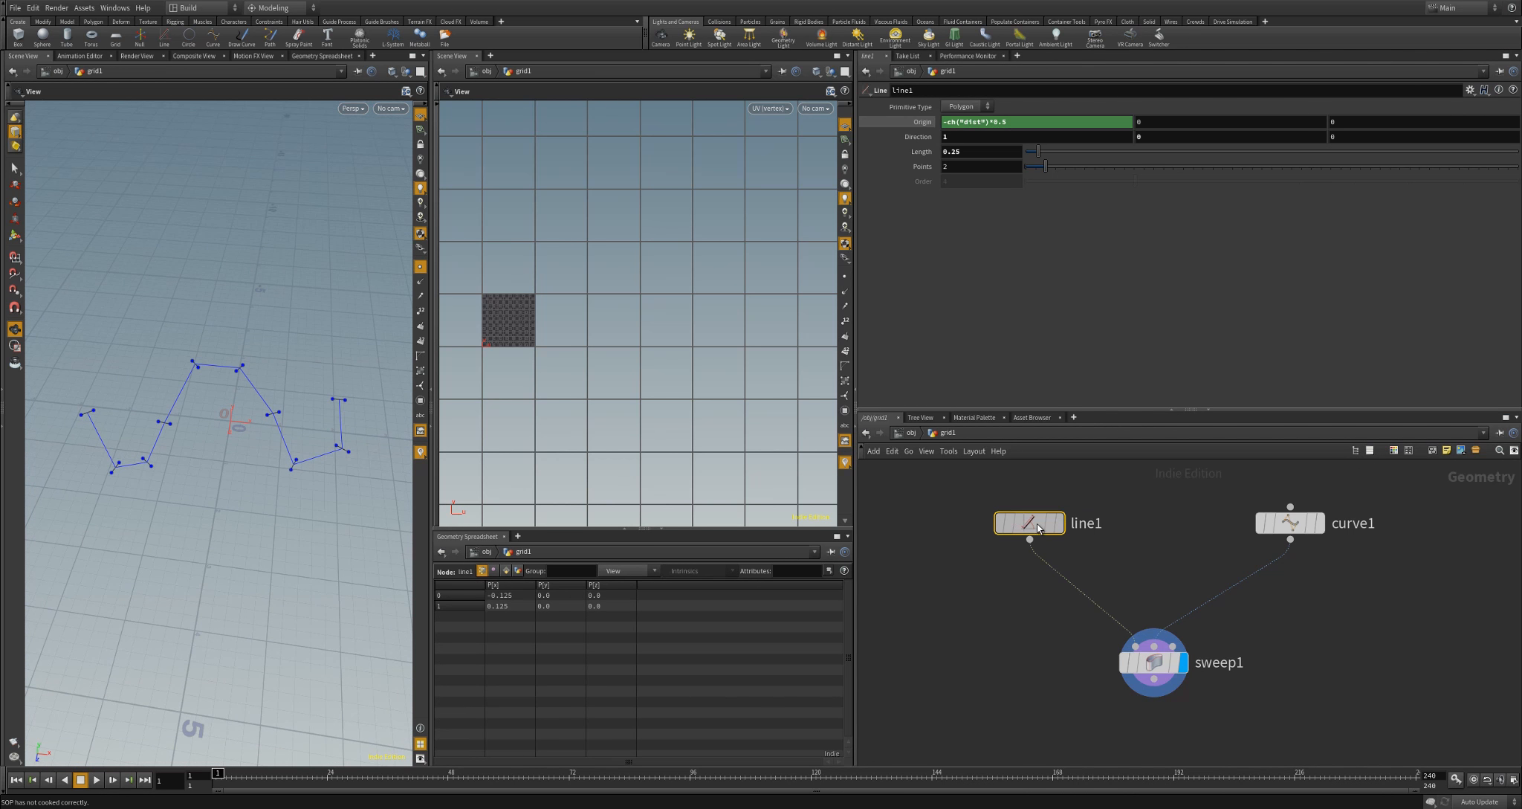
Append a UV Quick Shade node to sweep1 and display it, checking its UVs against the texture square
middle_click_drag(1223, 638, 1160, 577)
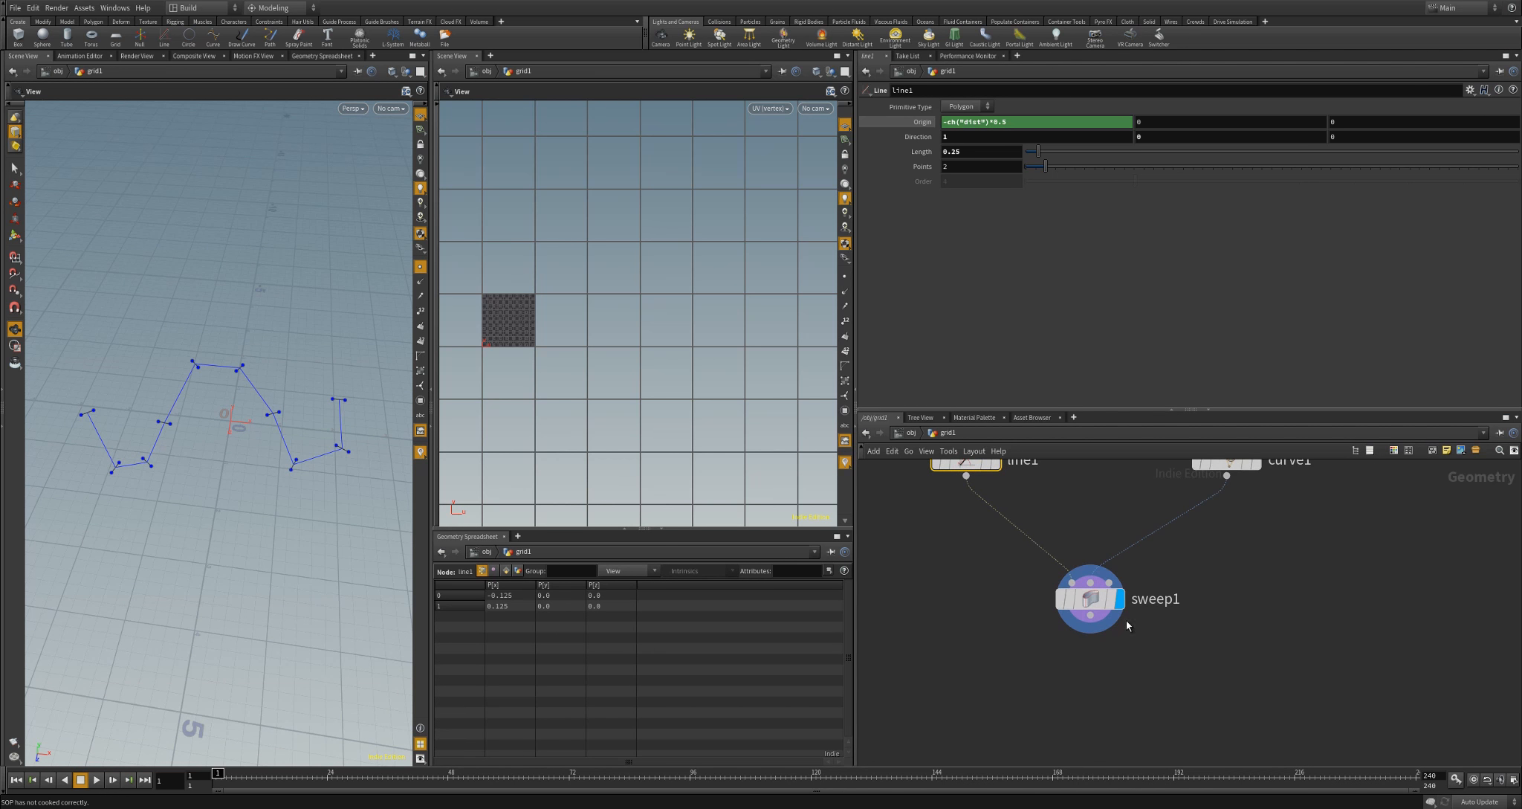
key("Tab")
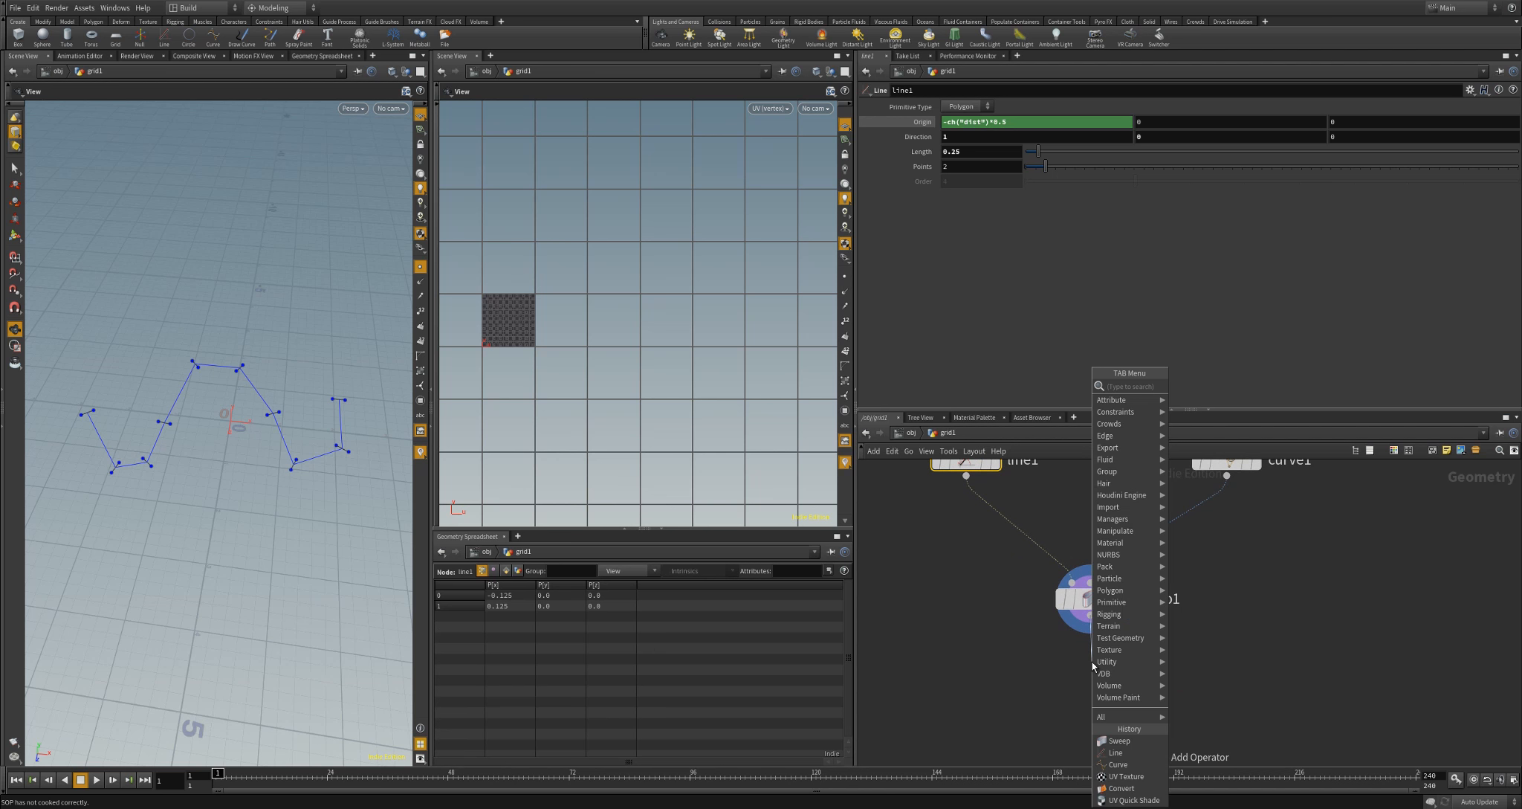
type("uvq")
key("Return")
left_click(1092, 665)
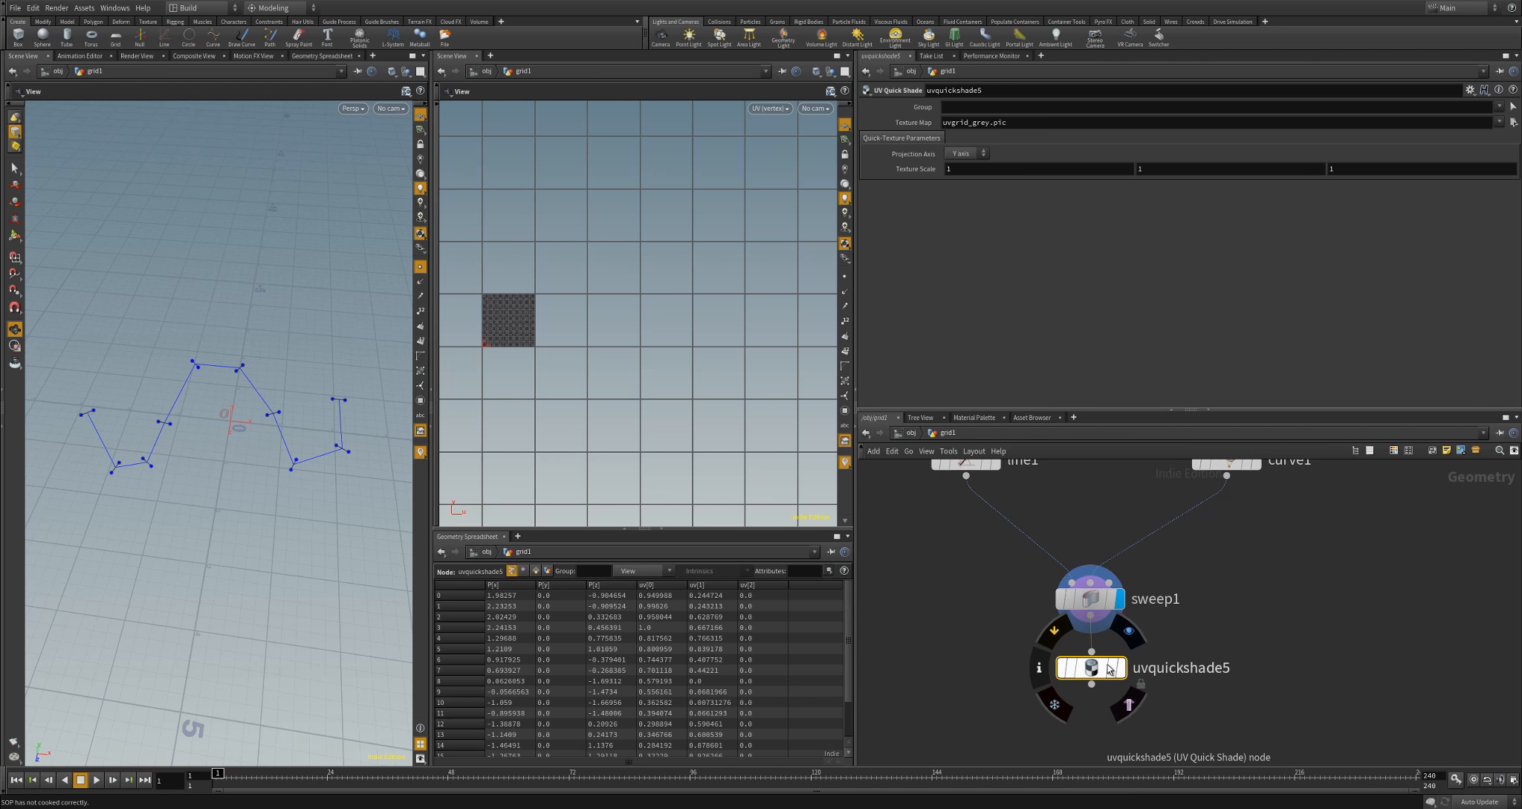
left_click(1120, 667)
scroll(697, 341, "up", 3)
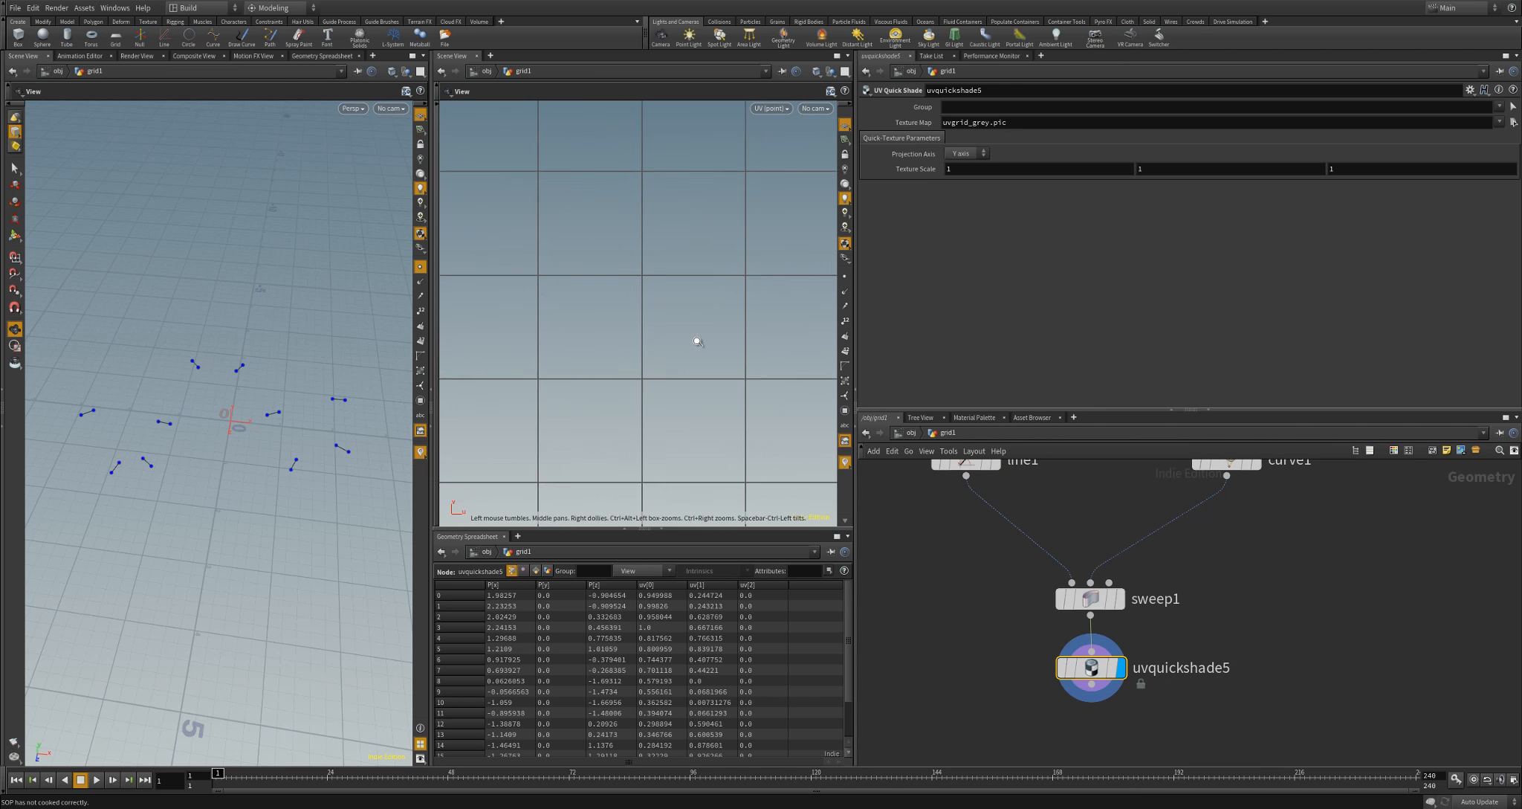
middle_click_drag(576, 369, 877, 394)
right_click_drag(688, 355, 808, 353)
middle_click_drag(733, 421, 656, 367)
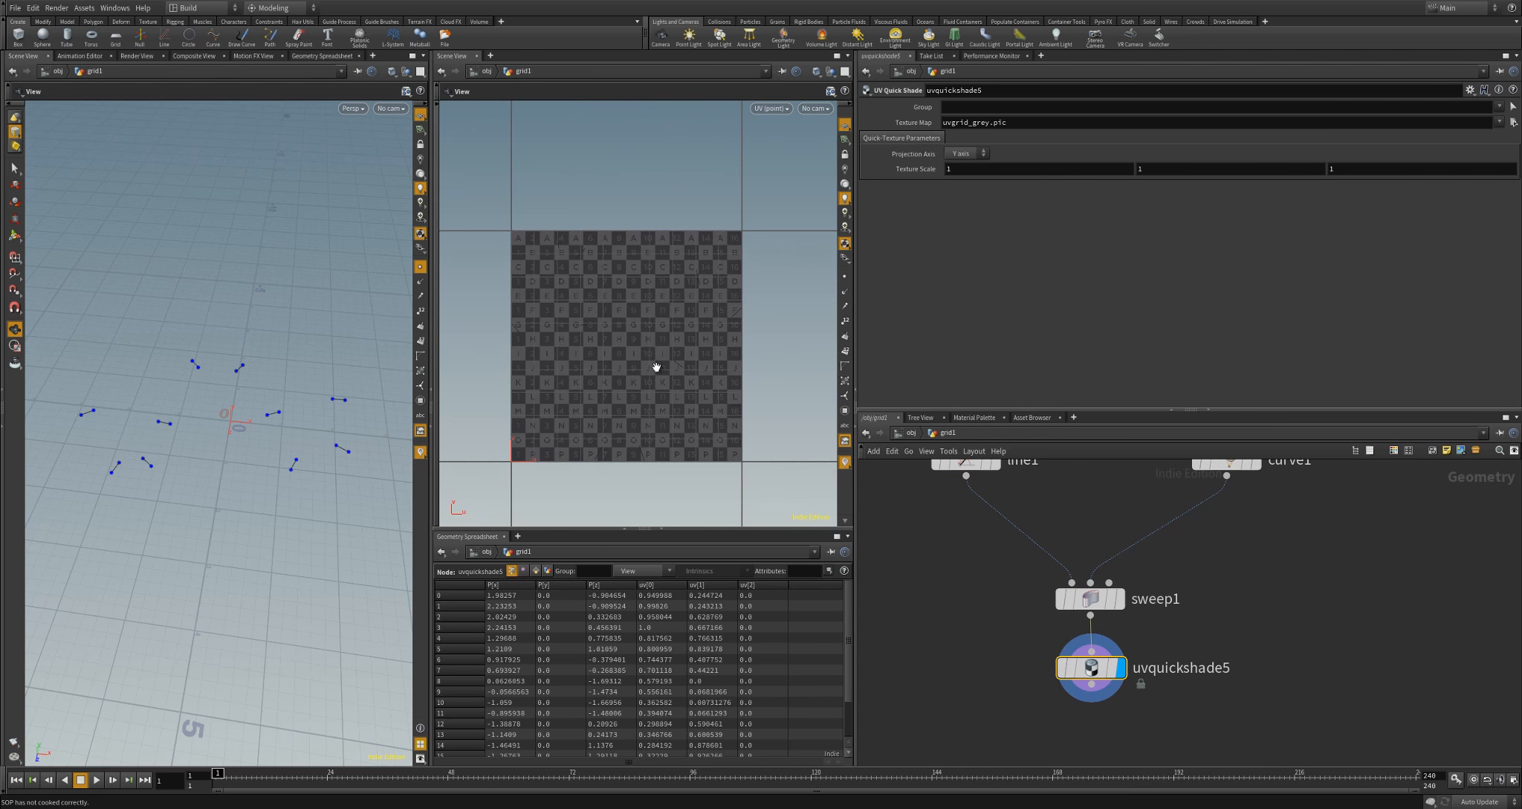
Set sweep1's Skin Output to Skin Unclosed with Preserve Shape and inspect the textured strip from several angles
left_click(1075, 594)
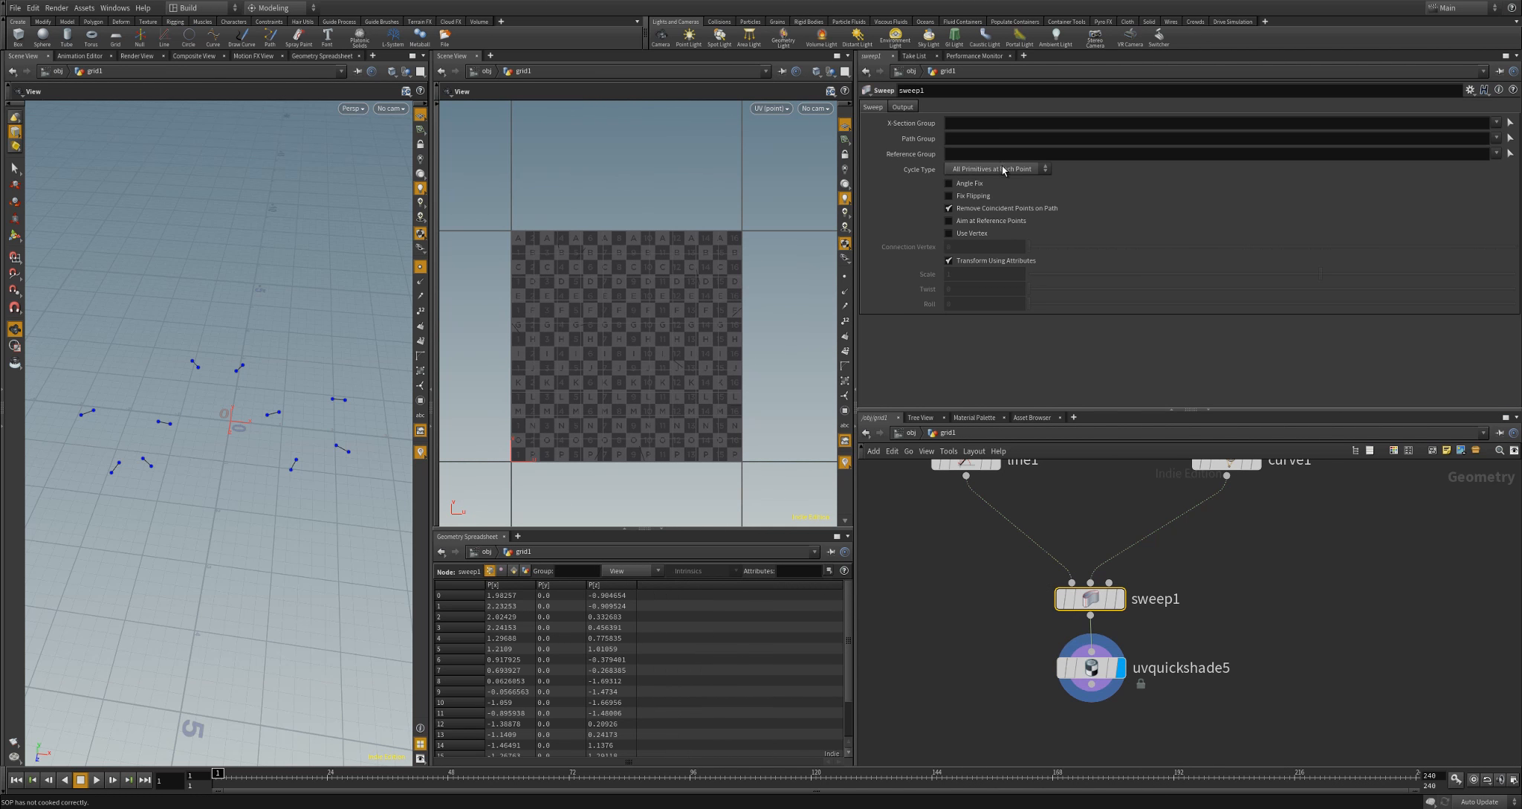
left_click(902, 107)
left_click(978, 168)
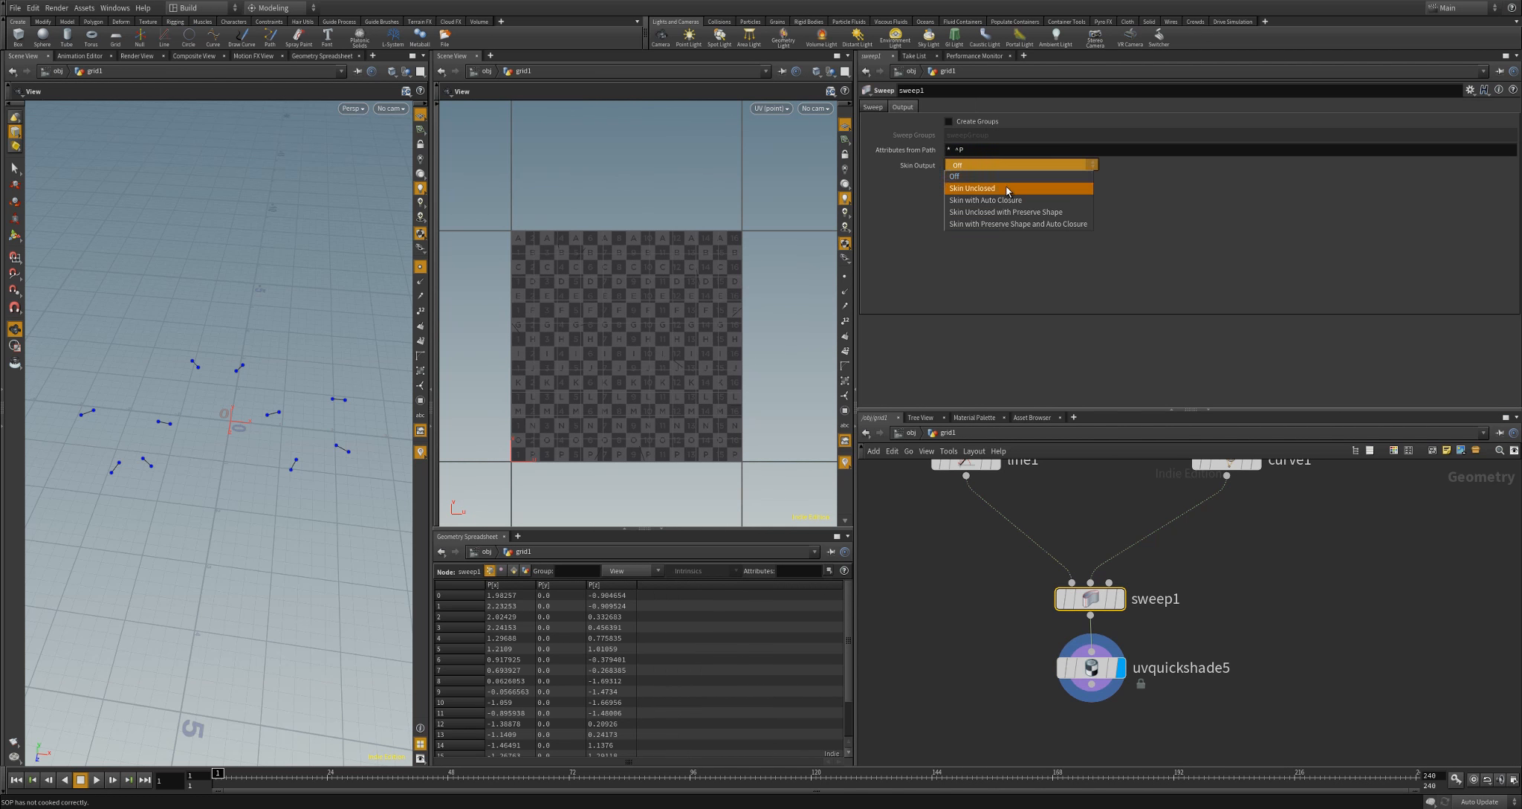
left_click(1011, 216)
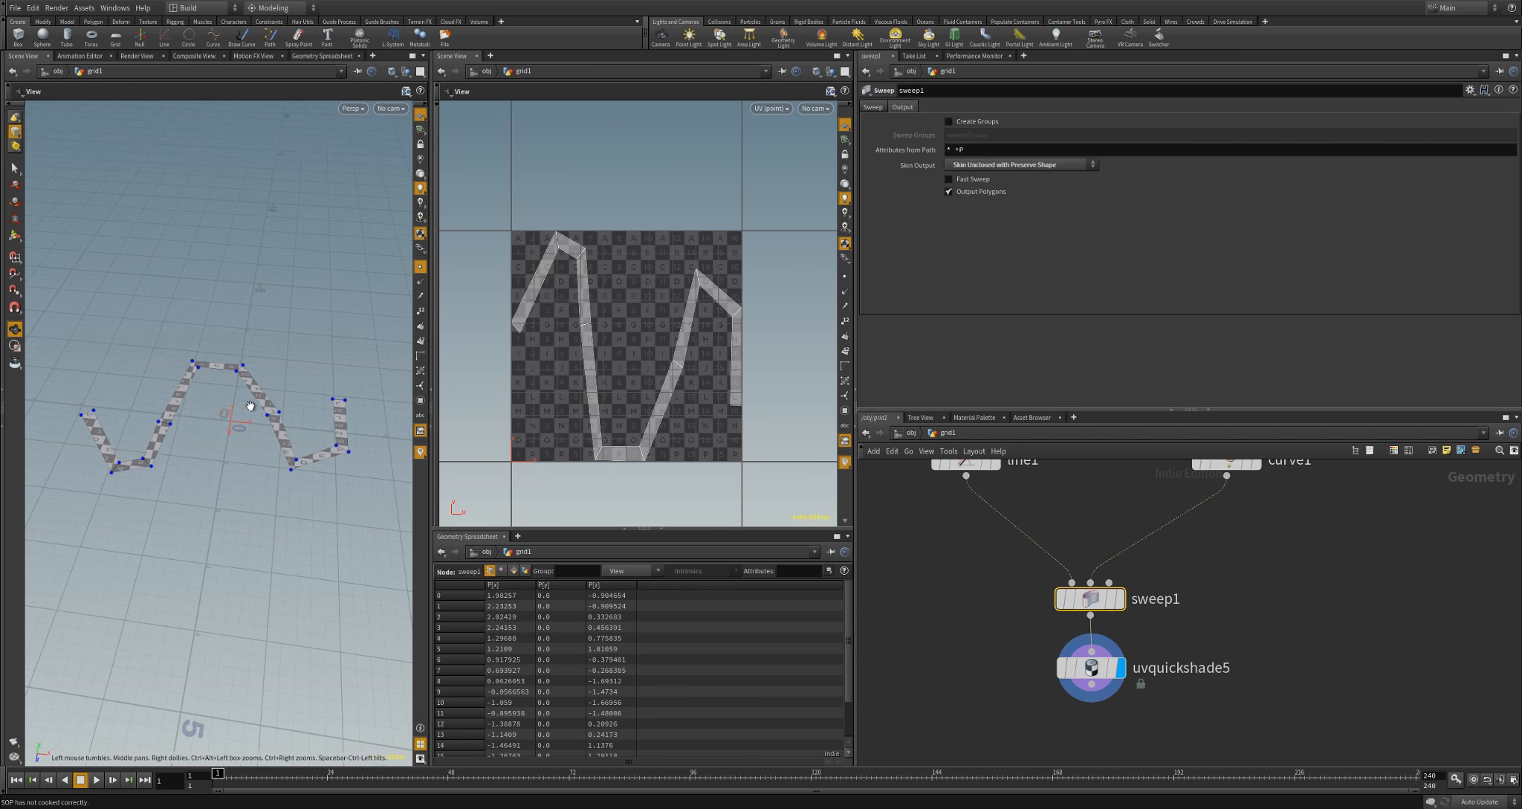
left_click_drag(284, 365, 254, 428)
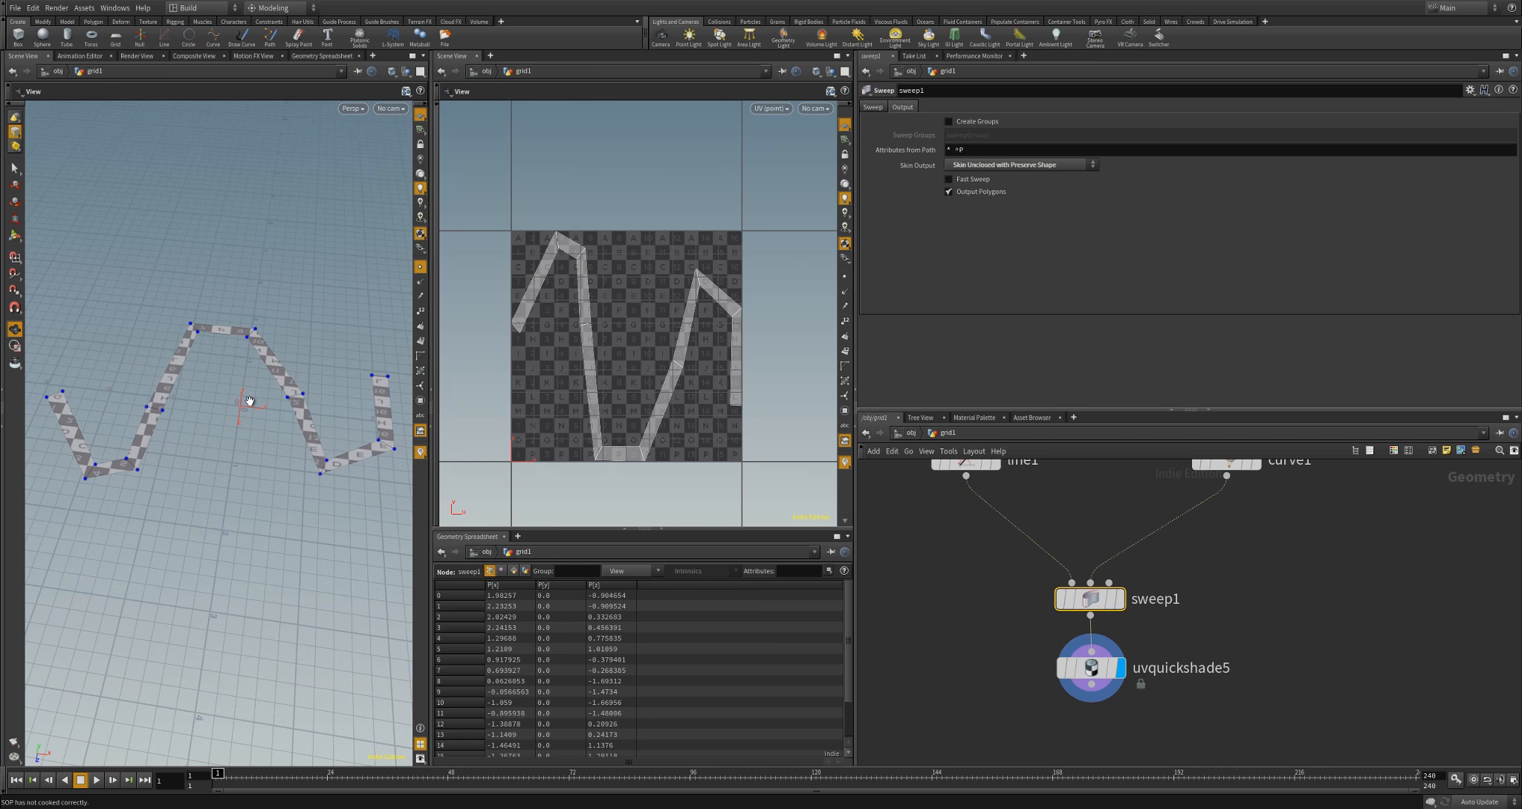
left_click_drag(250, 401, 264, 446)
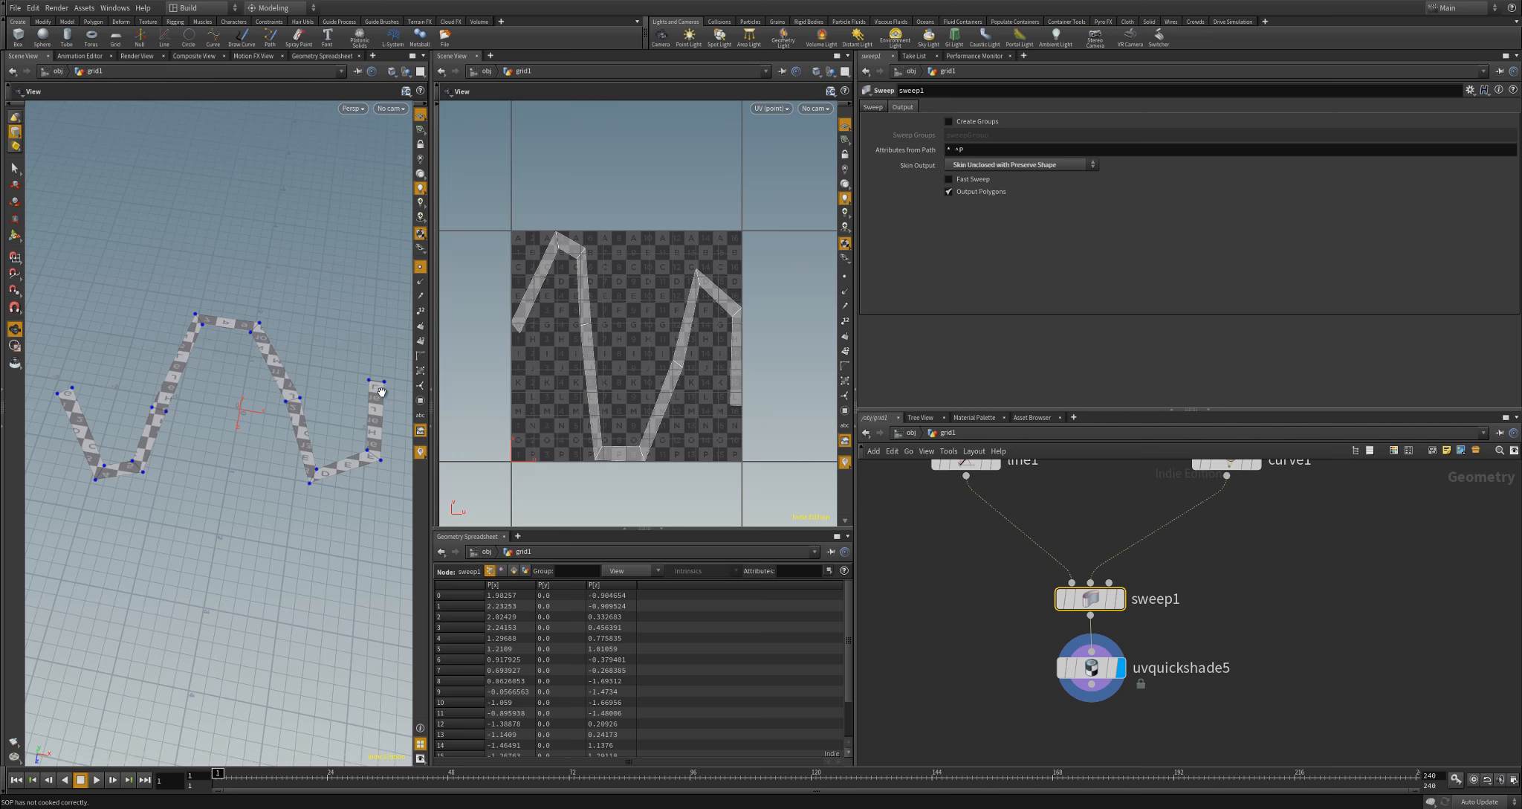
left_click_drag(344, 450, 301, 623)
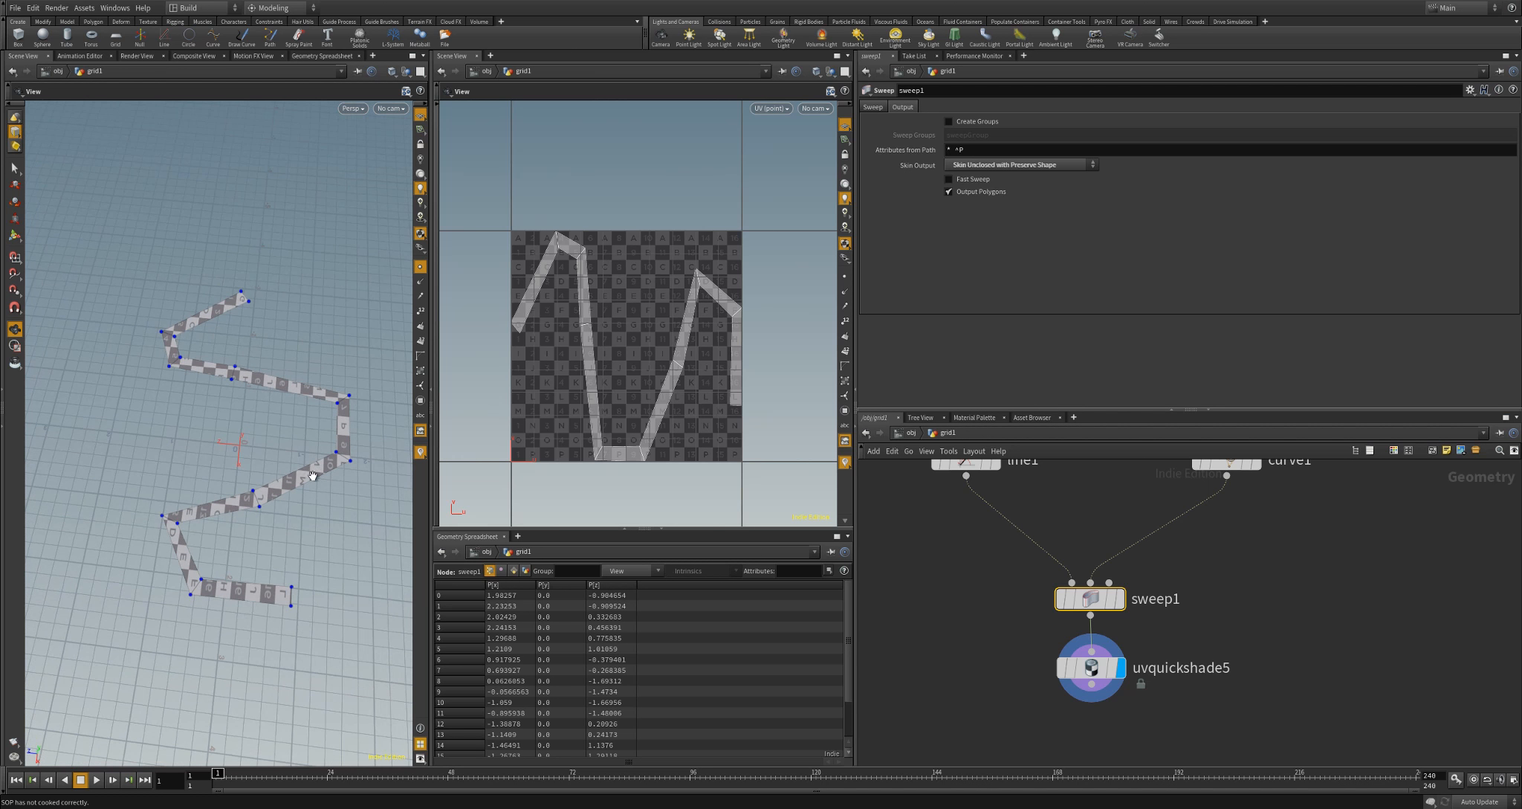
scroll(148, 446, "down", 2)
left_click_drag(89, 490, 214, 500)
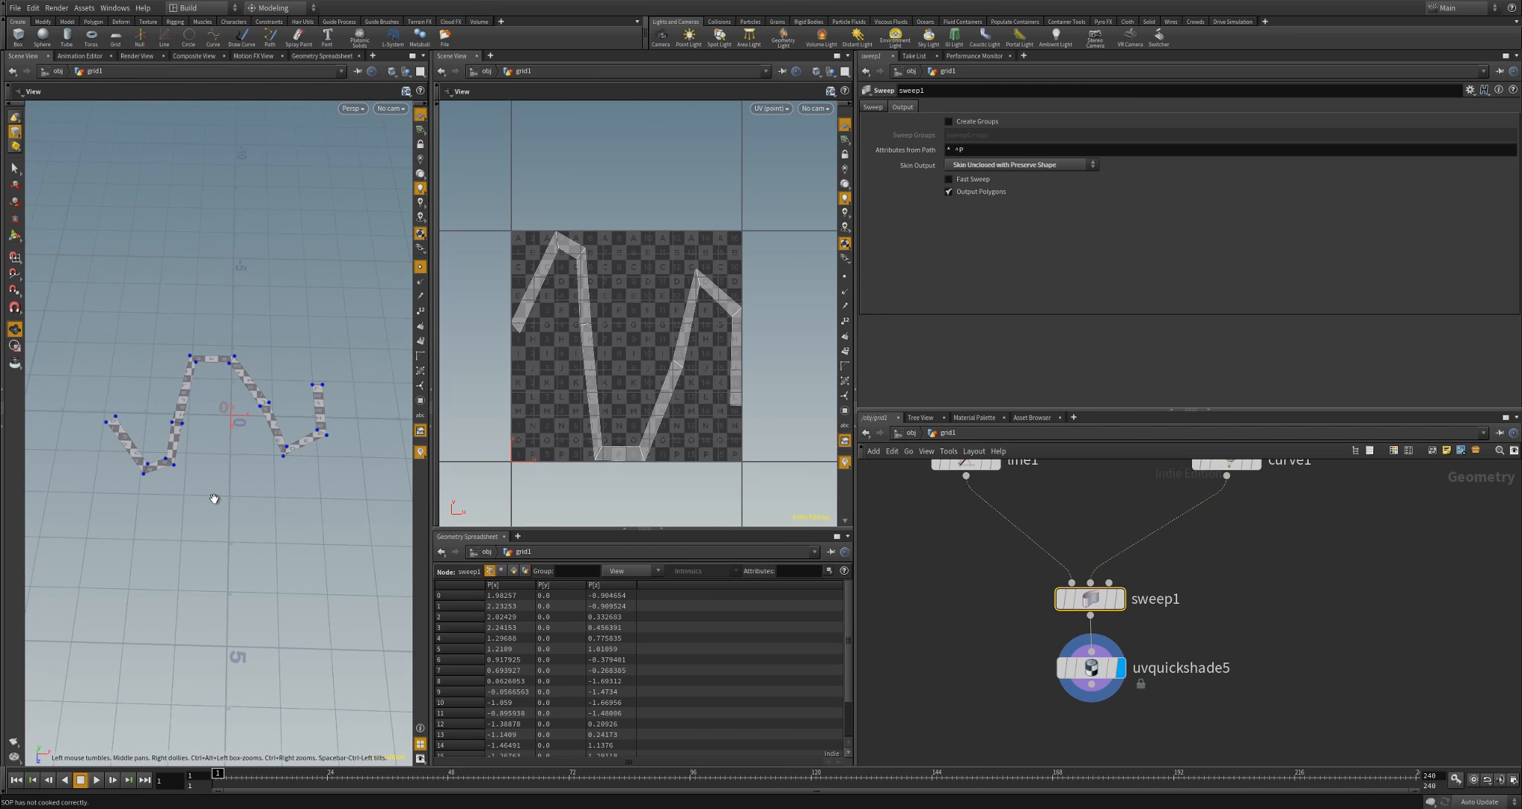
scroll(214, 499, "up", 2)
Move sweep1 and uvquickshade5 together further below line1 and curve1 to make room in the network
middle_click_drag(1206, 598, 1126, 677)
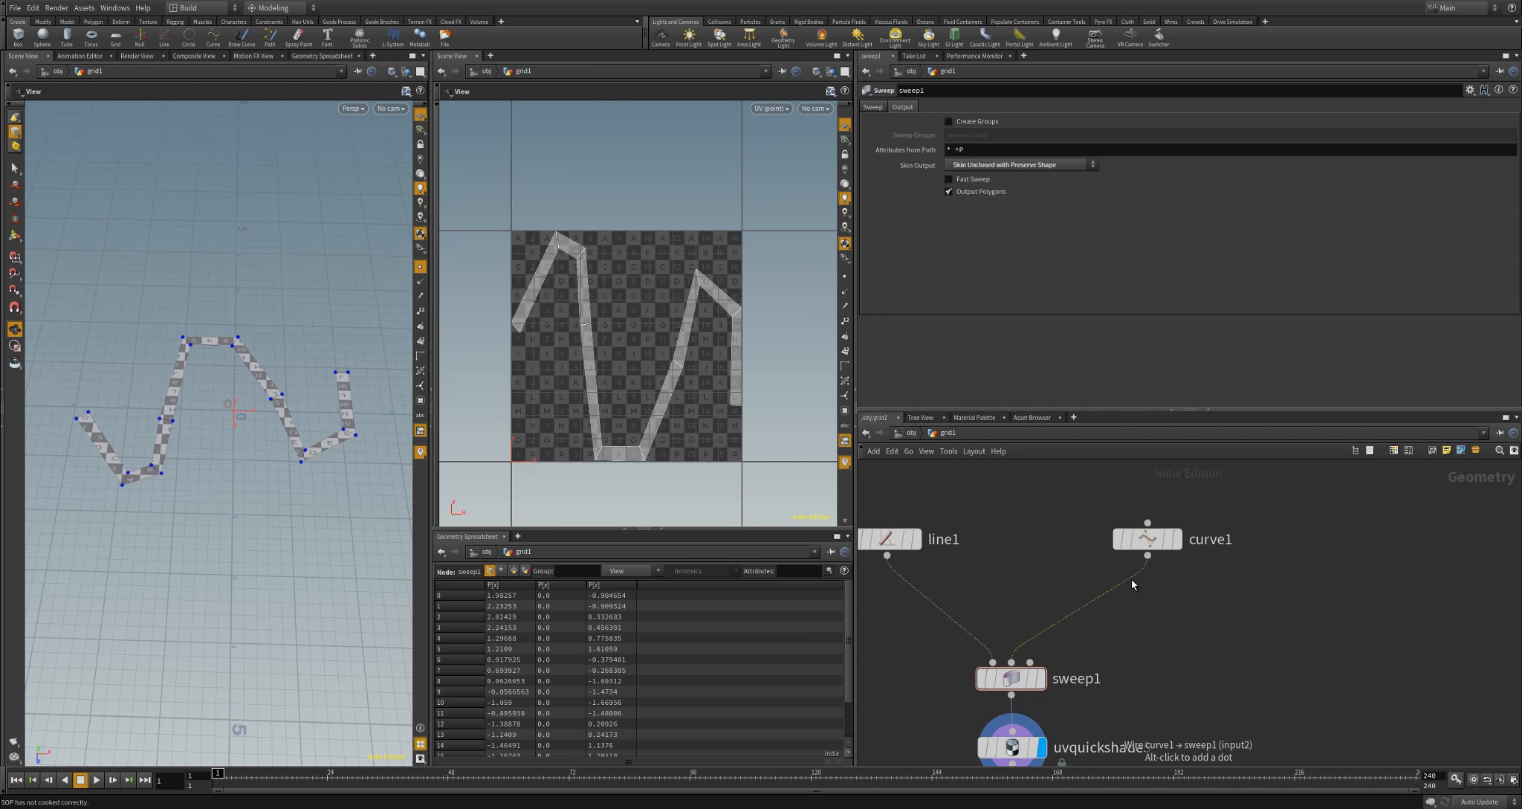
scroll(1176, 645, "down", 2)
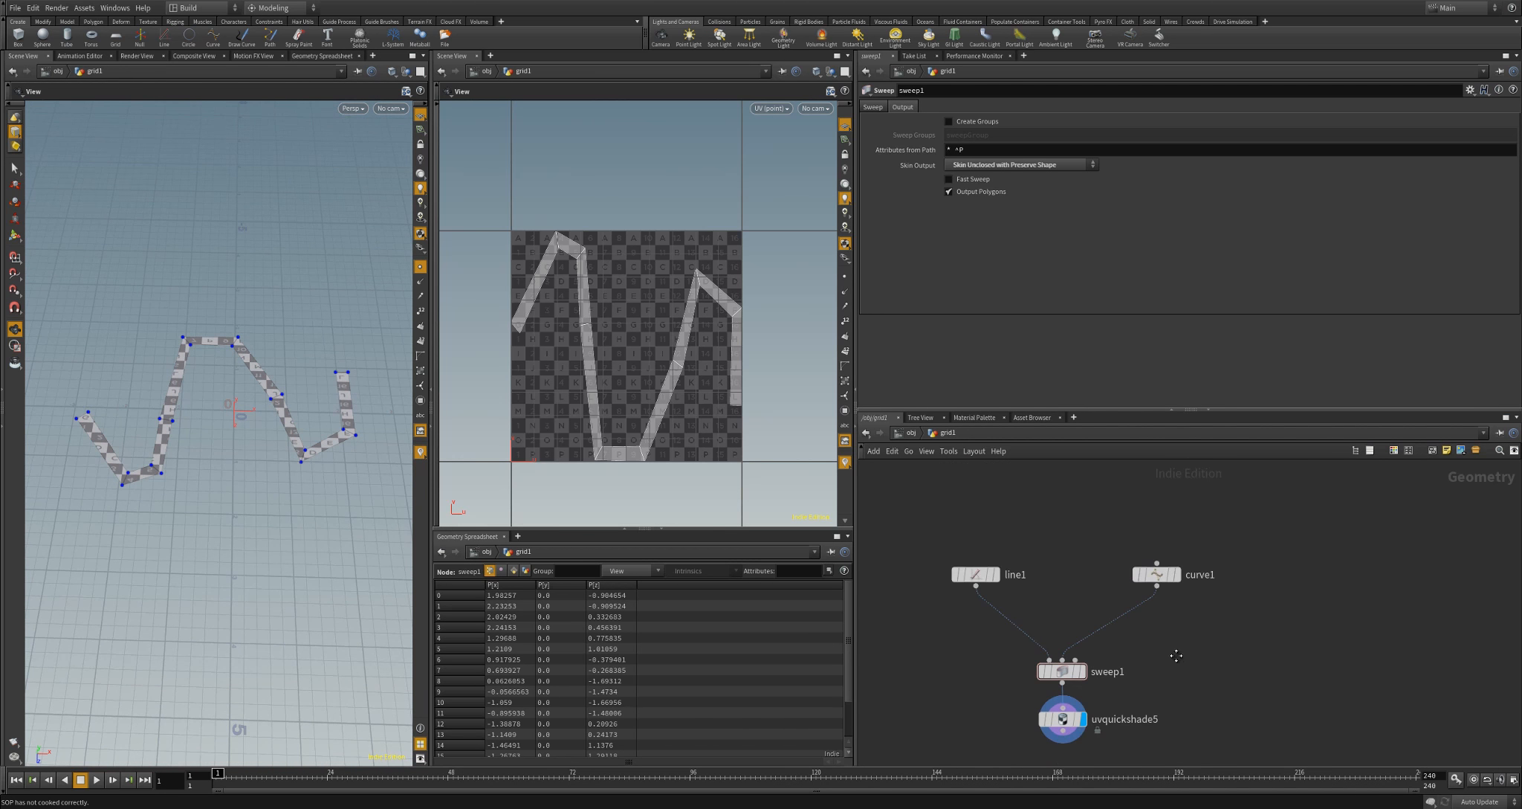
middle_click_drag(1176, 643, 1176, 572)
left_click_drag(998, 587, 1181, 722)
left_click_drag(1062, 605, 1071, 705)
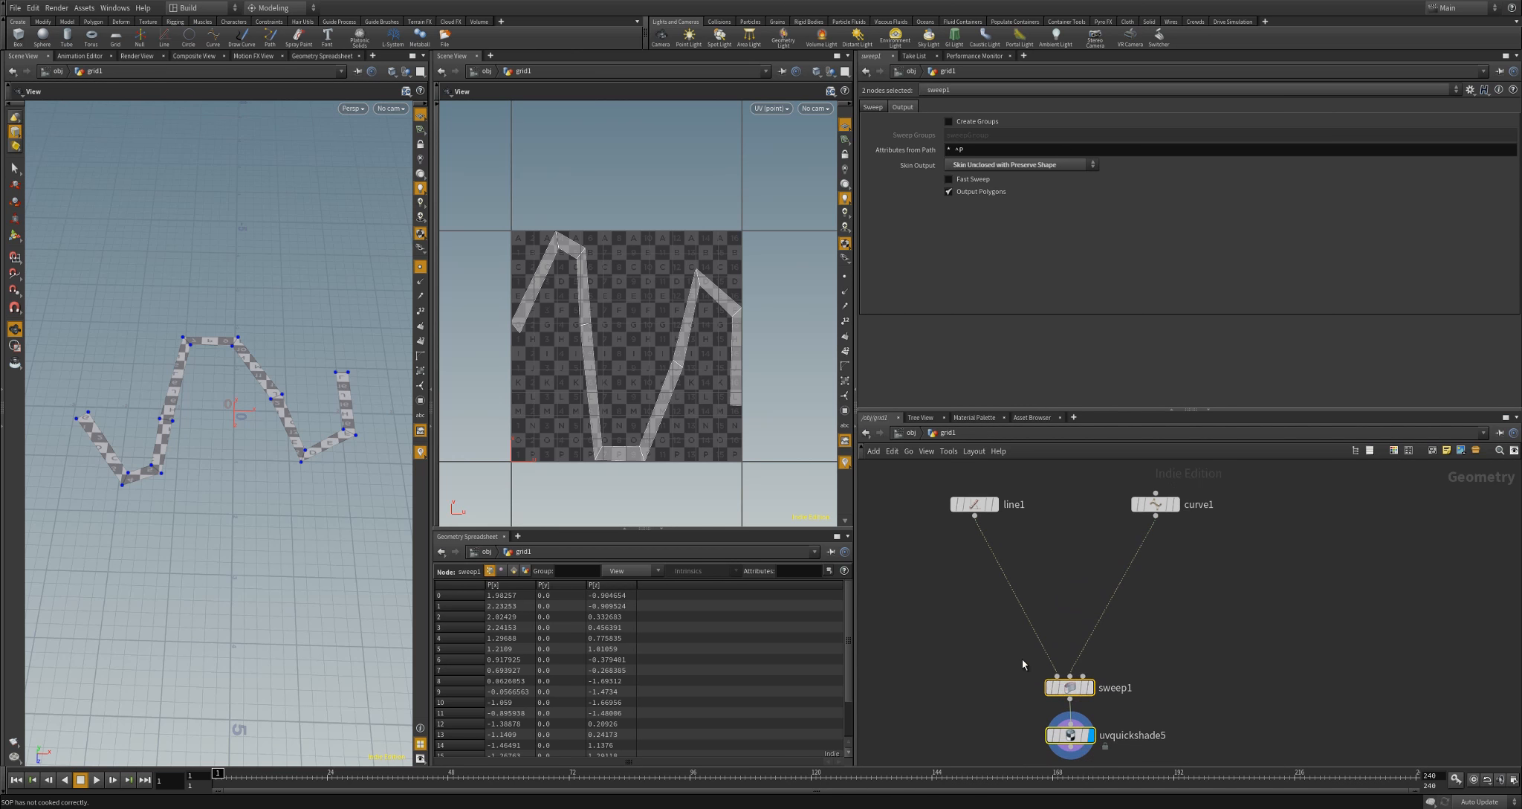
left_click_drag(320, 515, 331, 496)
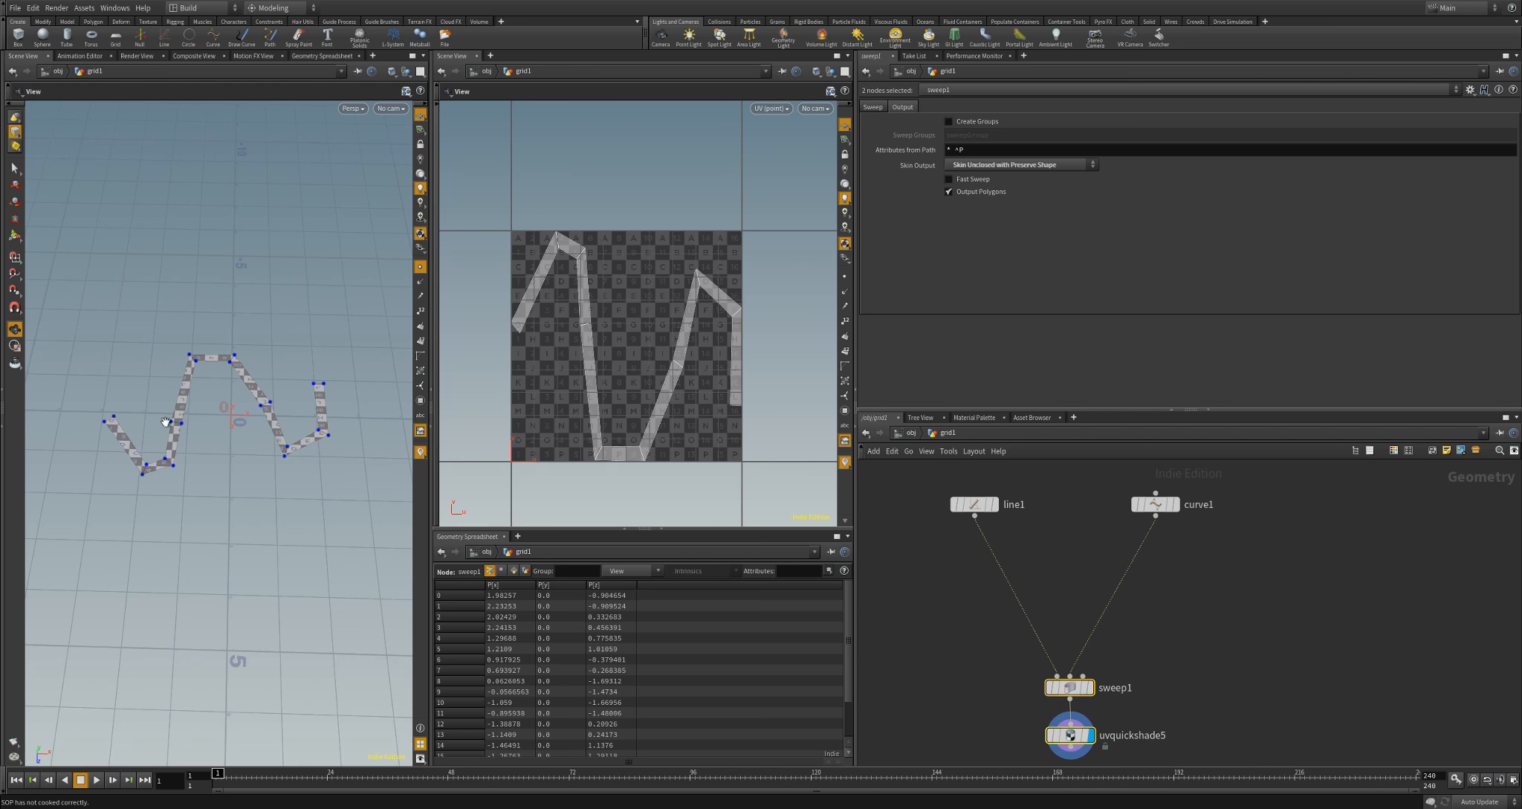
left_click_drag(286, 440, 118, 439)
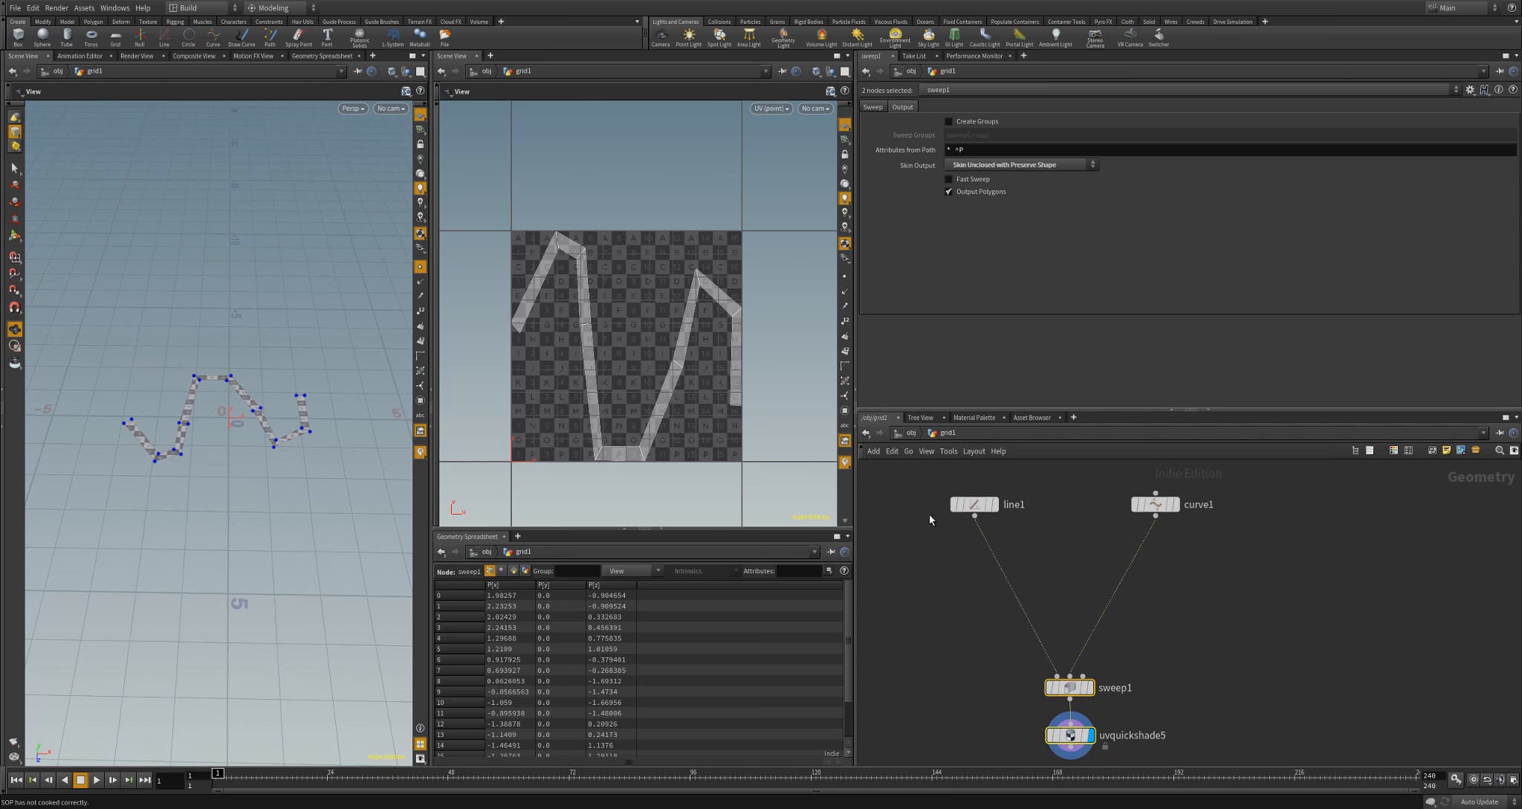
Insert a Resample node on the connection between curve1 and sweep1
middle_click_drag(1000, 518, 945, 508)
left_click(1092, 524)
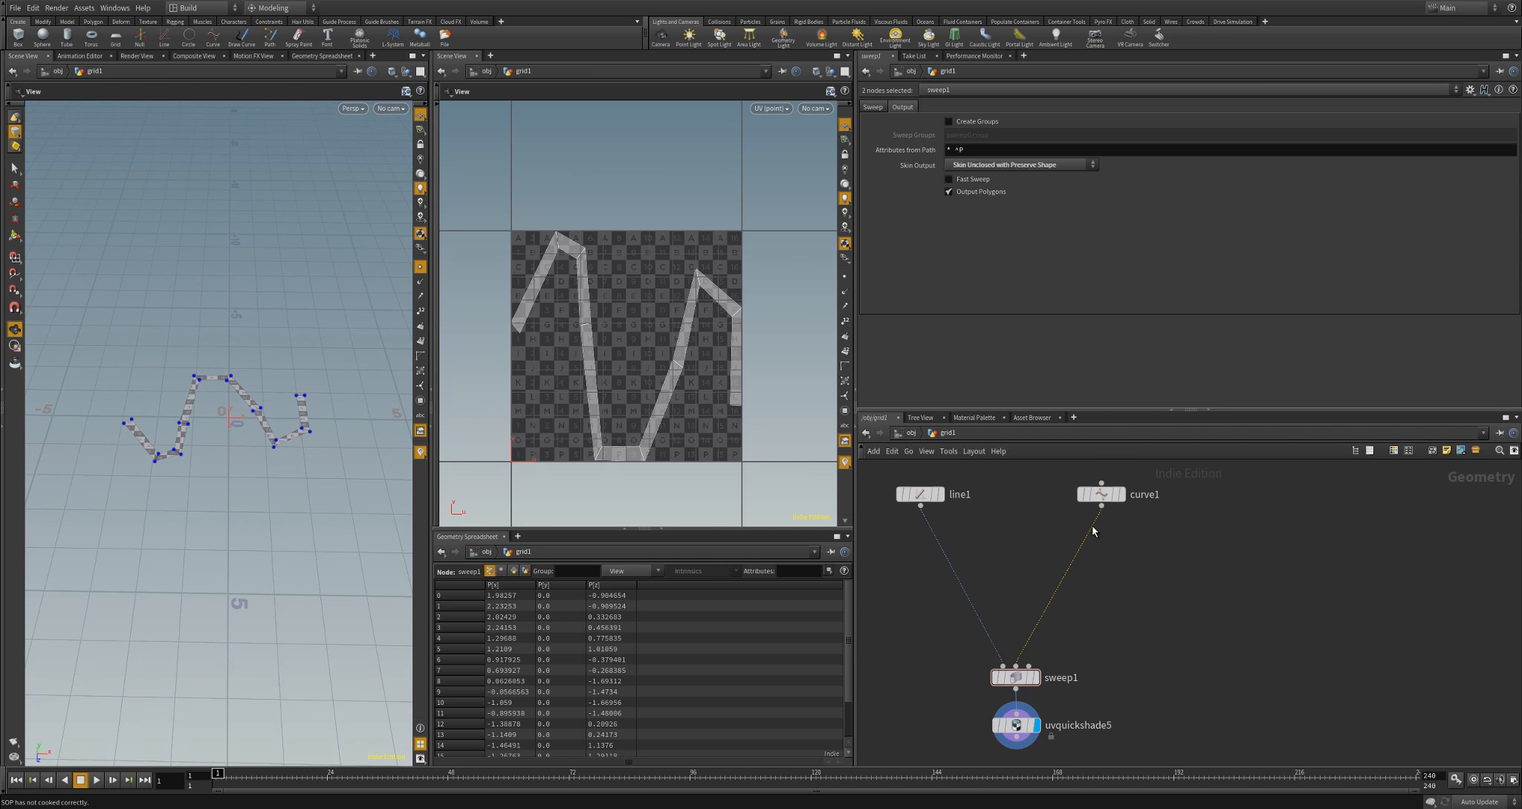
key("Tab")
type("resa")
key("Return")
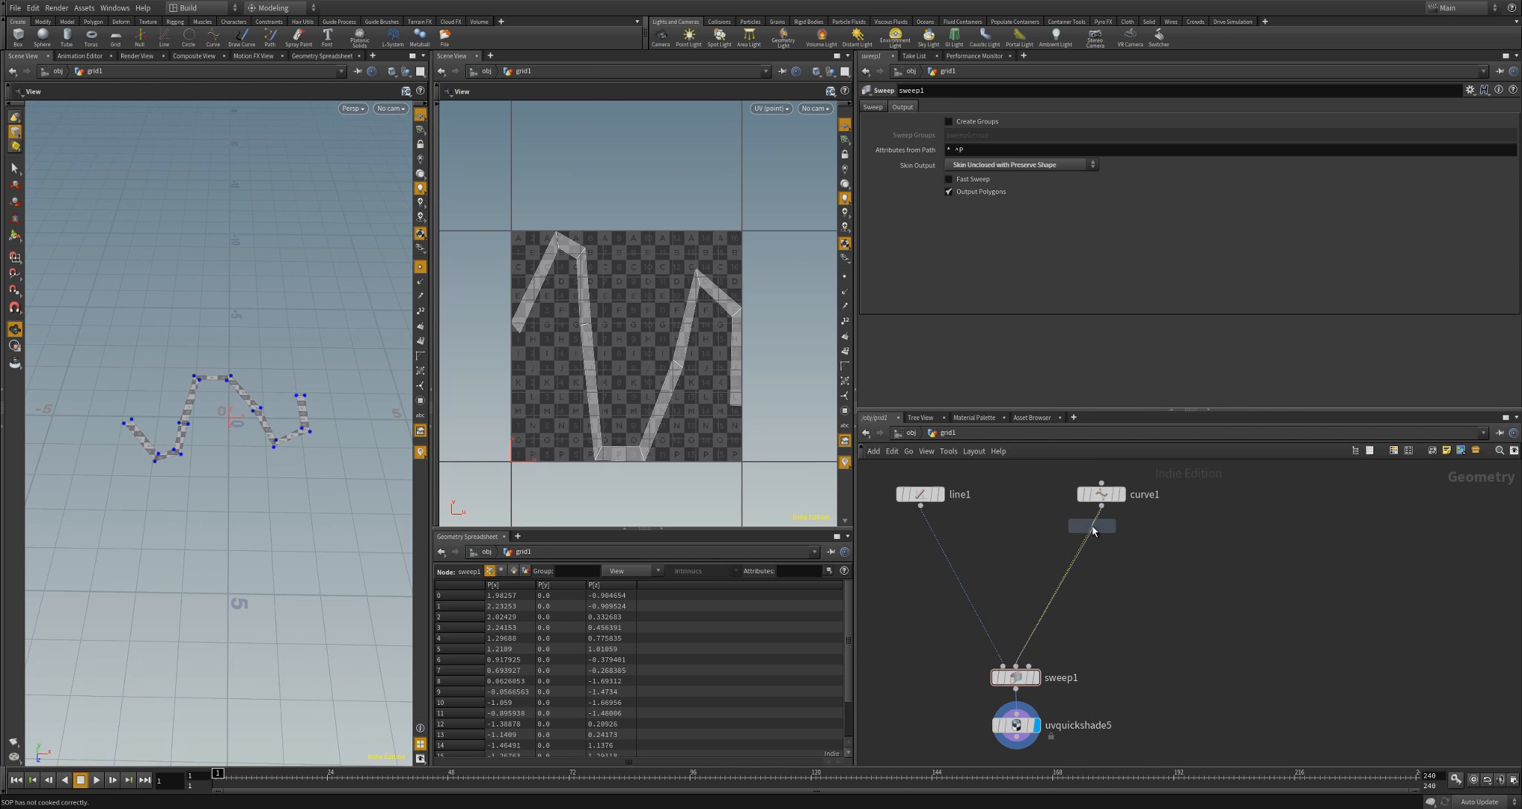
left_click(1092, 526)
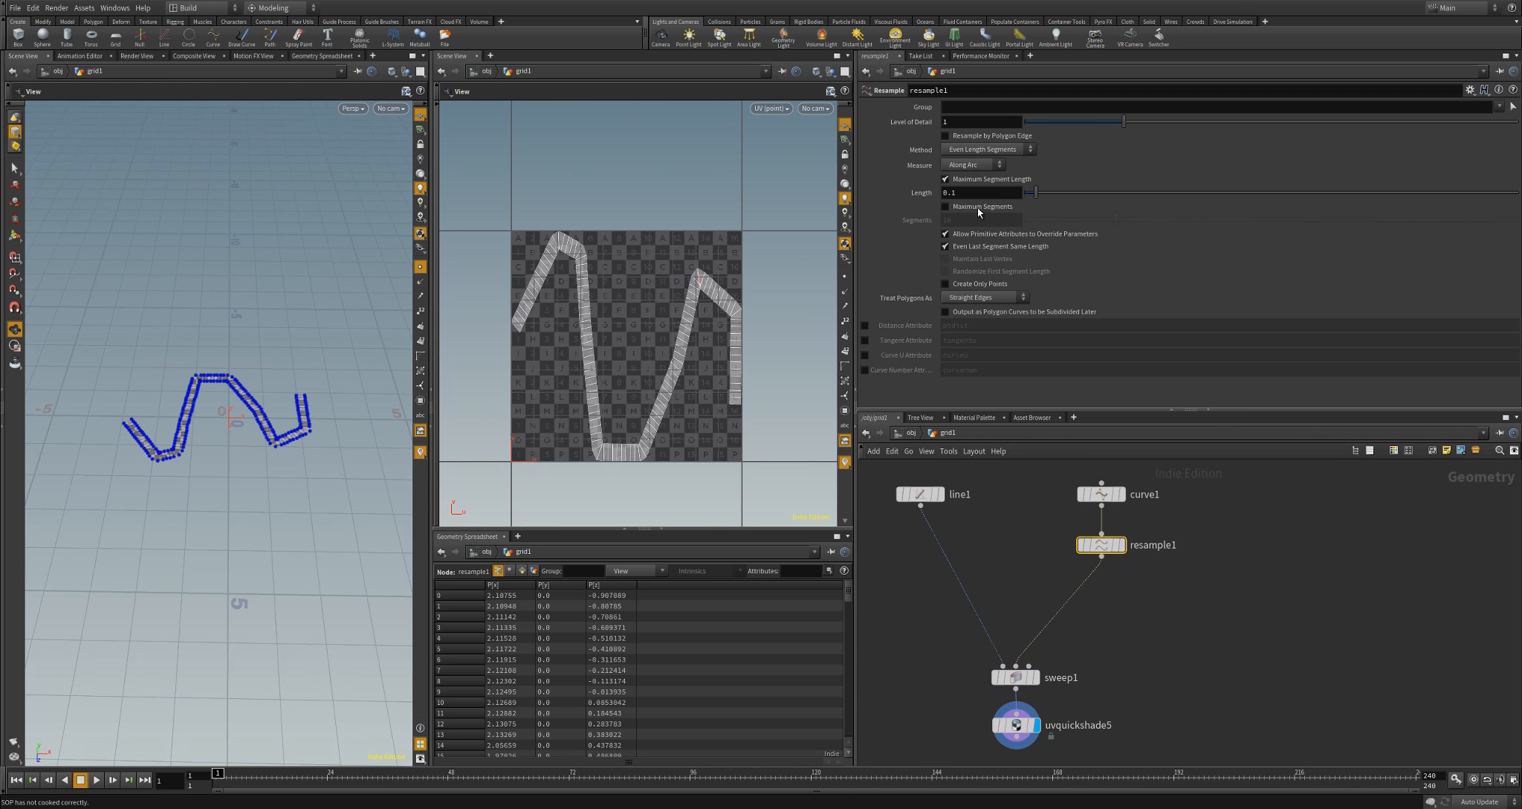
Turn off Maximum Segment Length on resample1, enable Maximum Segments, try 25 and set Segments to 30
left_click(947, 180)
left_click(949, 207)
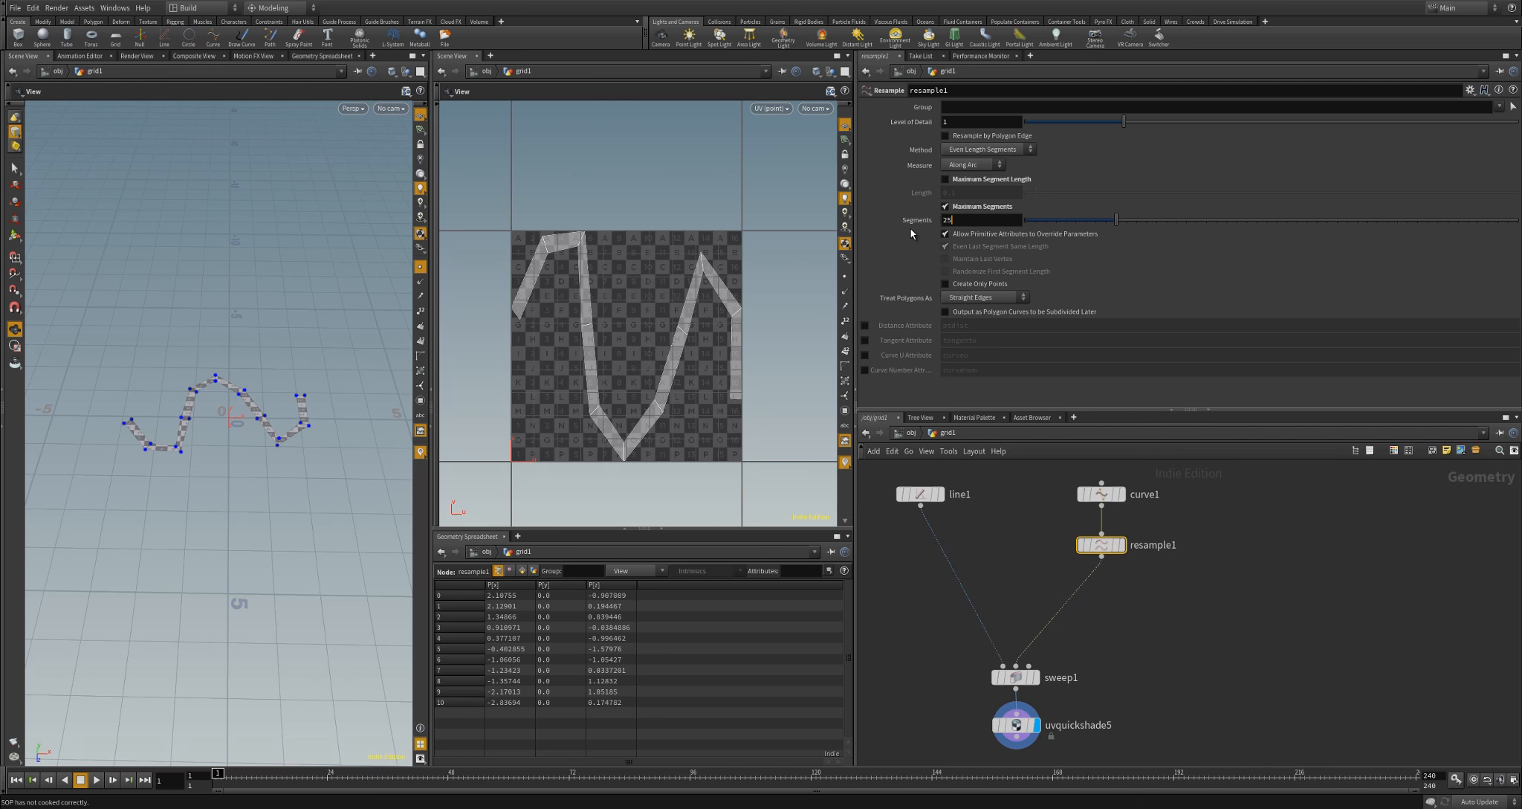
key("Return")
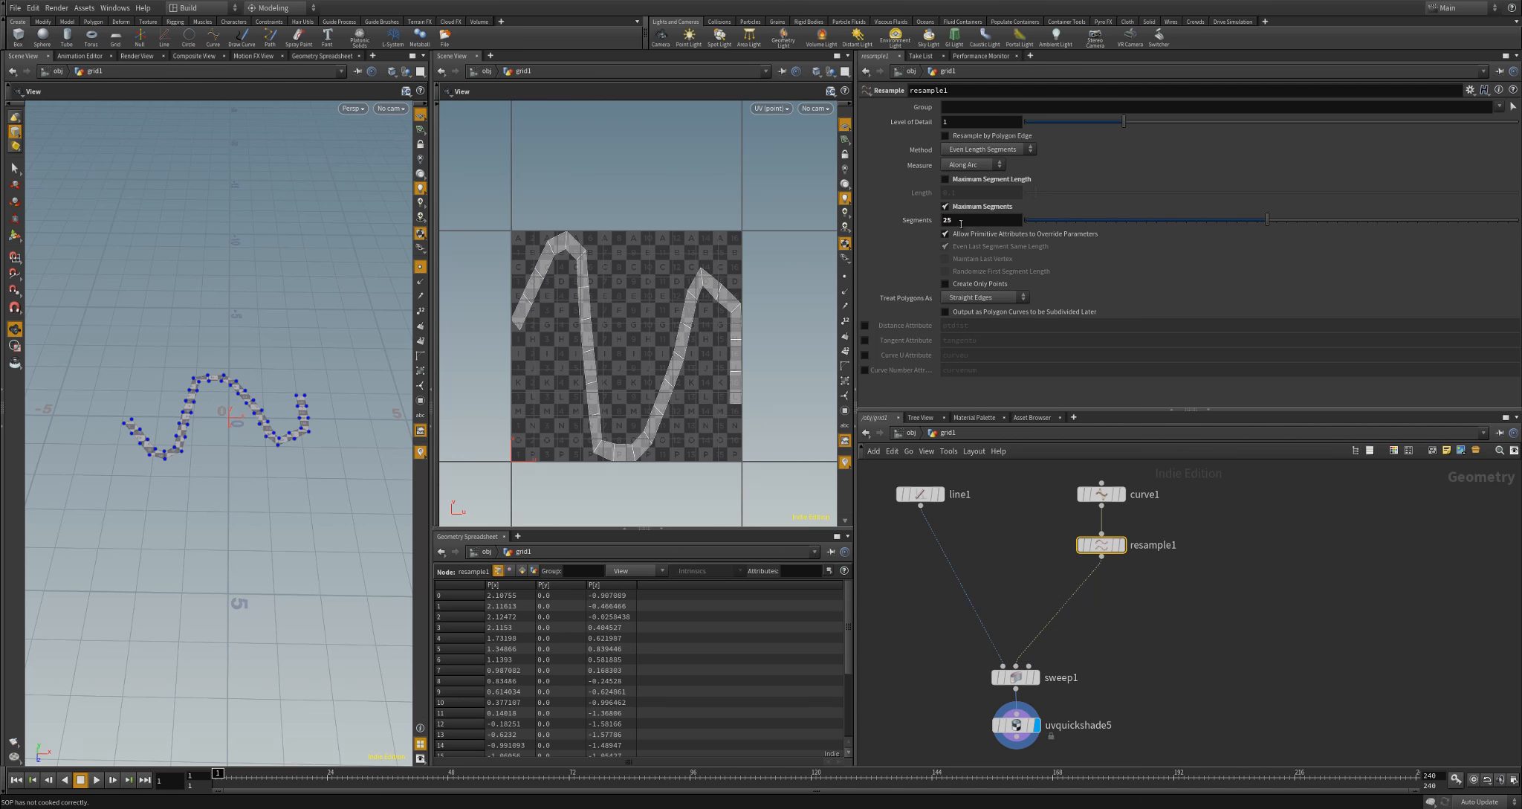
type("30")
key("Return")
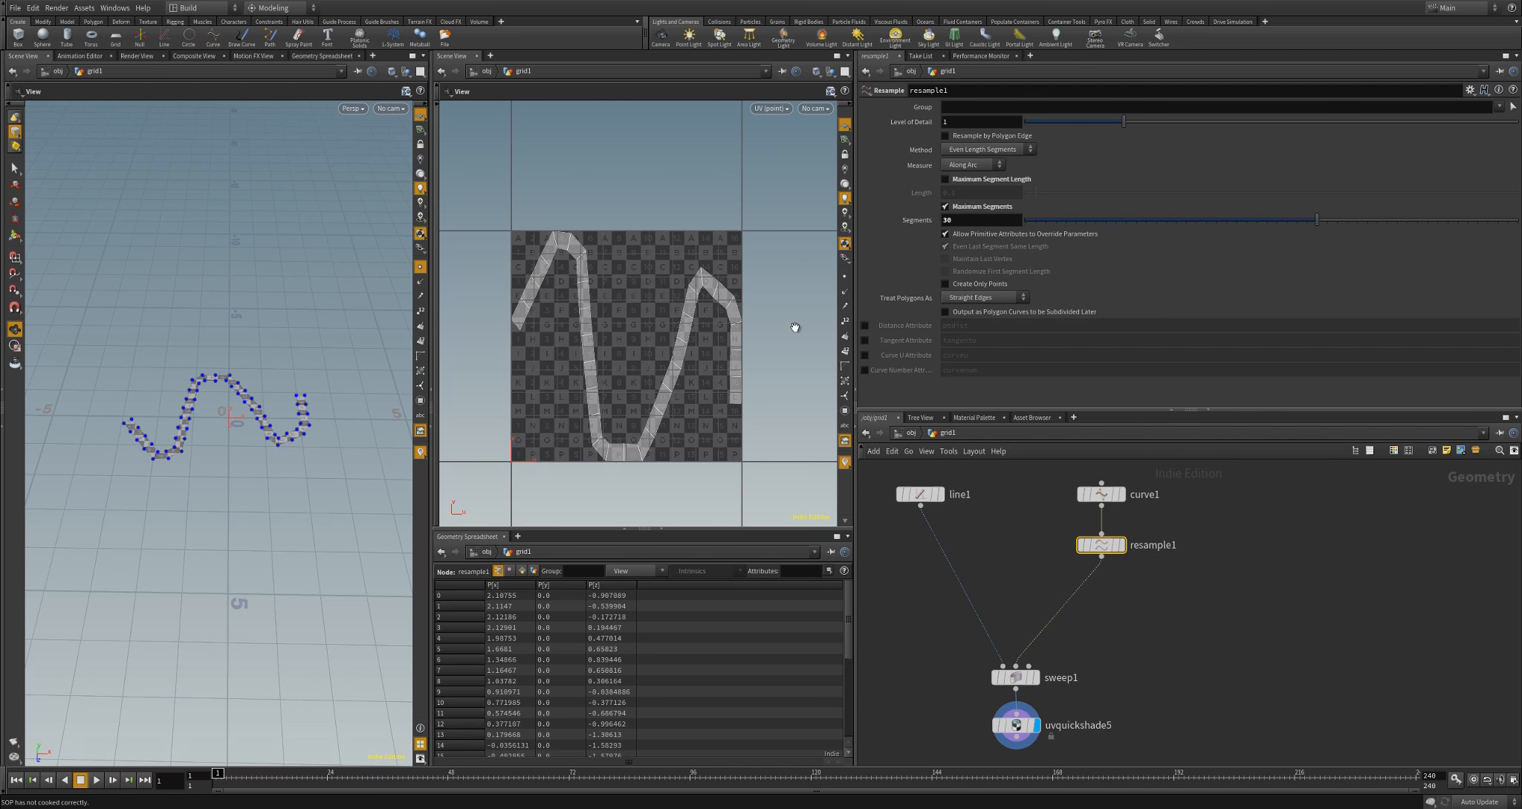
Set Treat Polygons As to Subdivision Curves on resample1 and check the smoothed strip in the perspective view
left_click(970, 298)
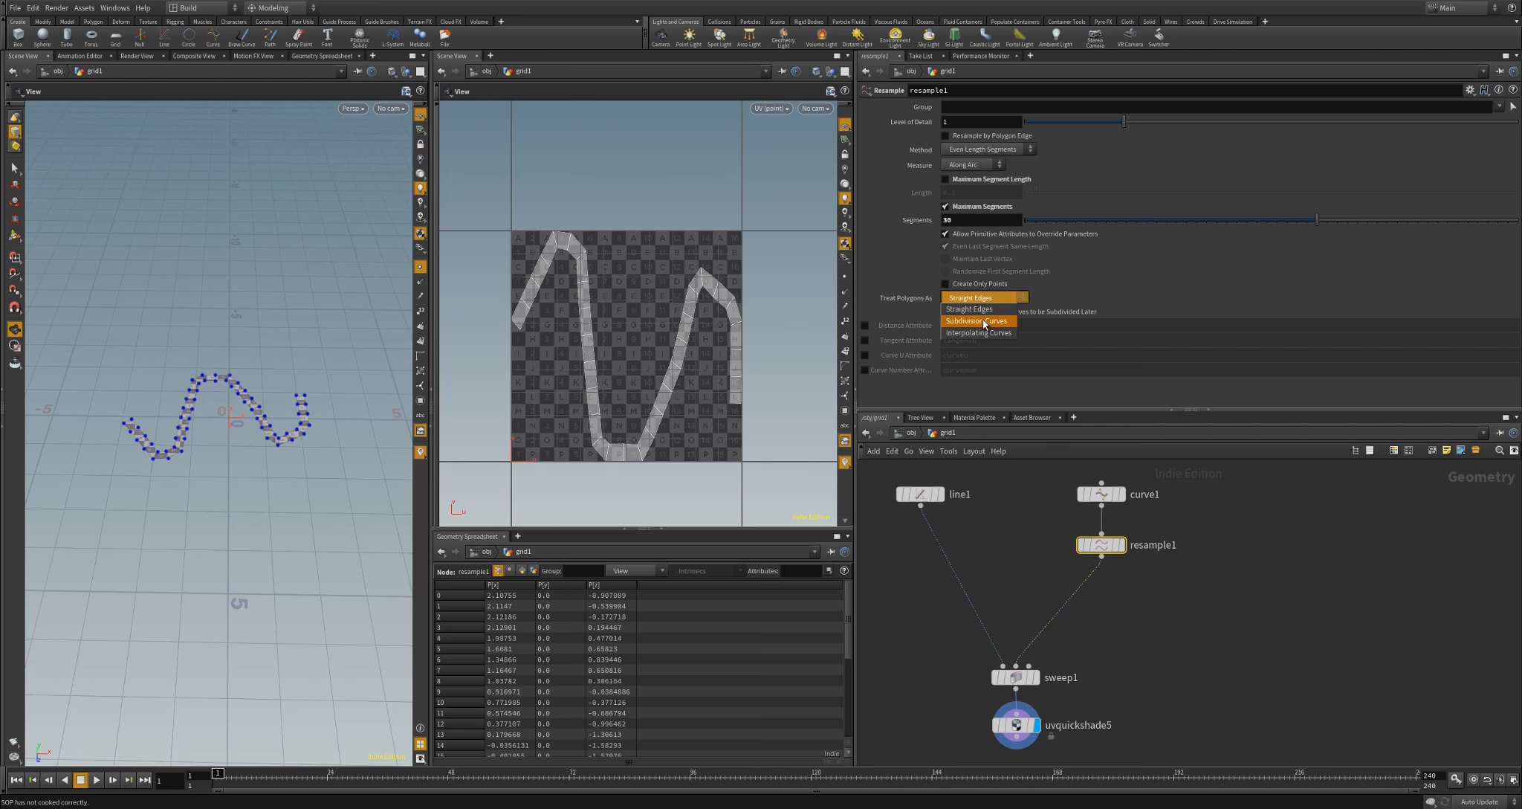
left_click(976, 321)
scroll(213, 467, "up", 5)
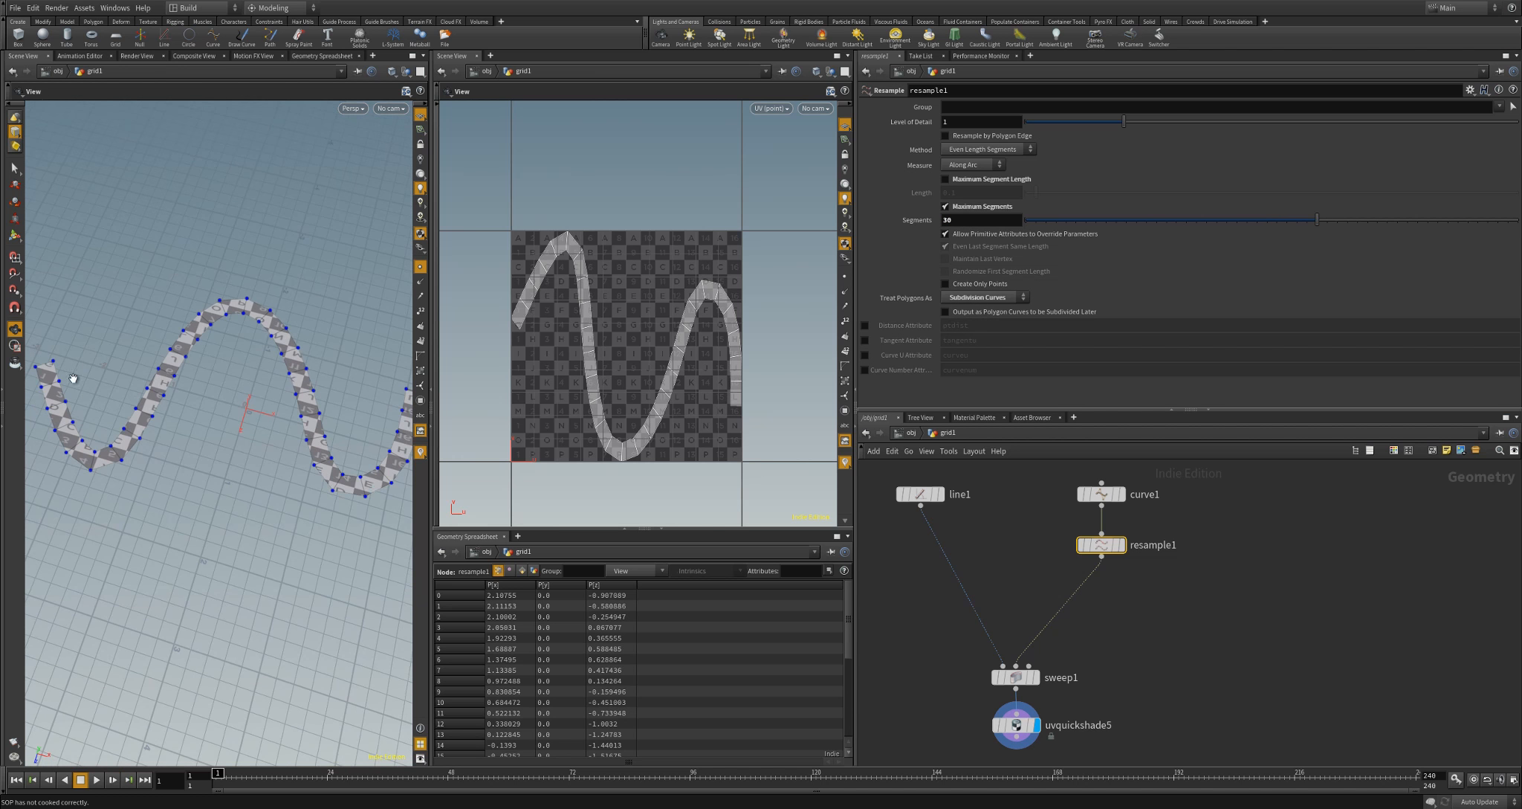
right_click_drag(256, 495, 200, 501)
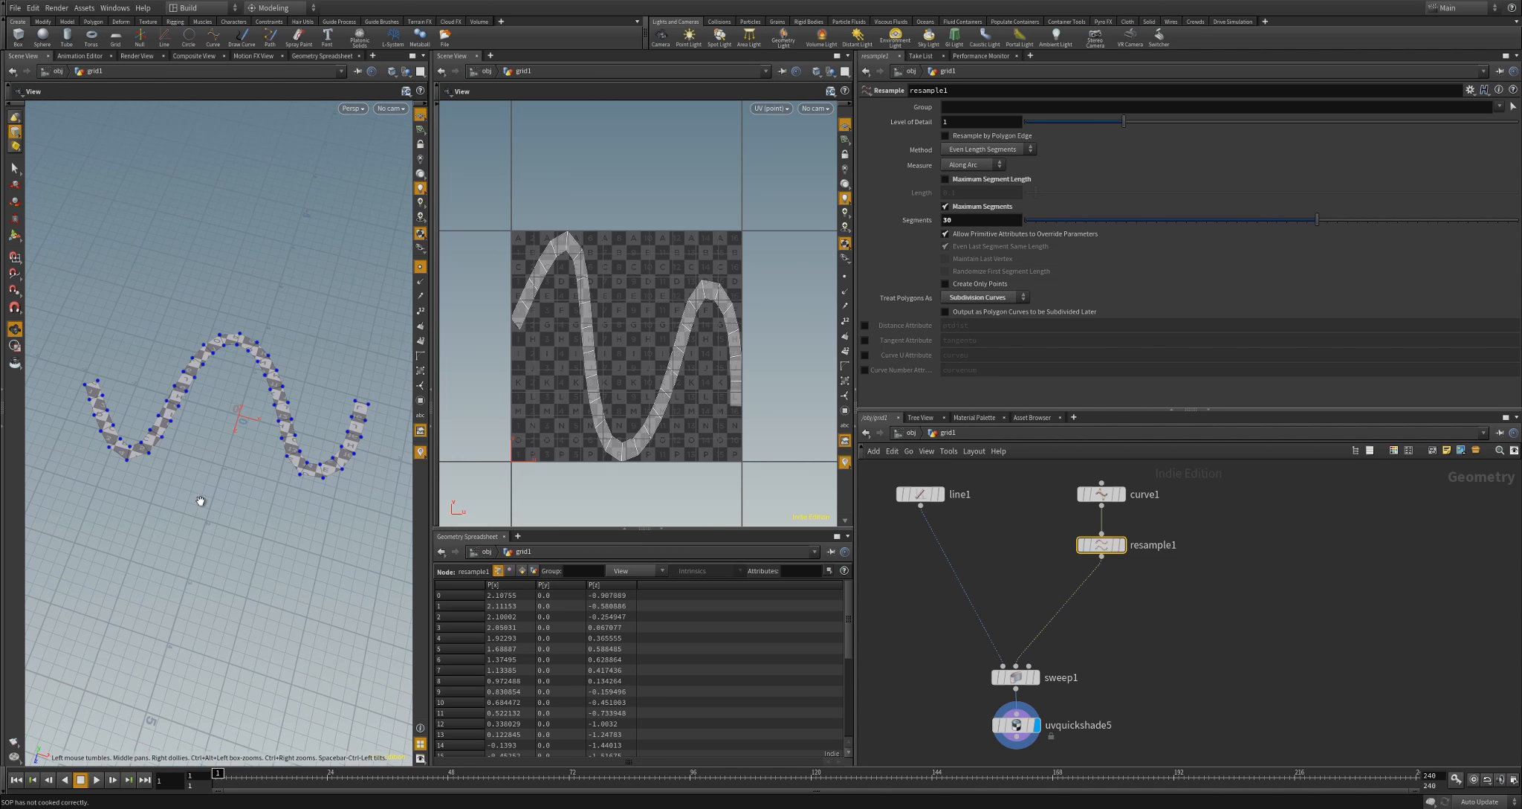
middle_click_drag(1113, 623, 1105, 595)
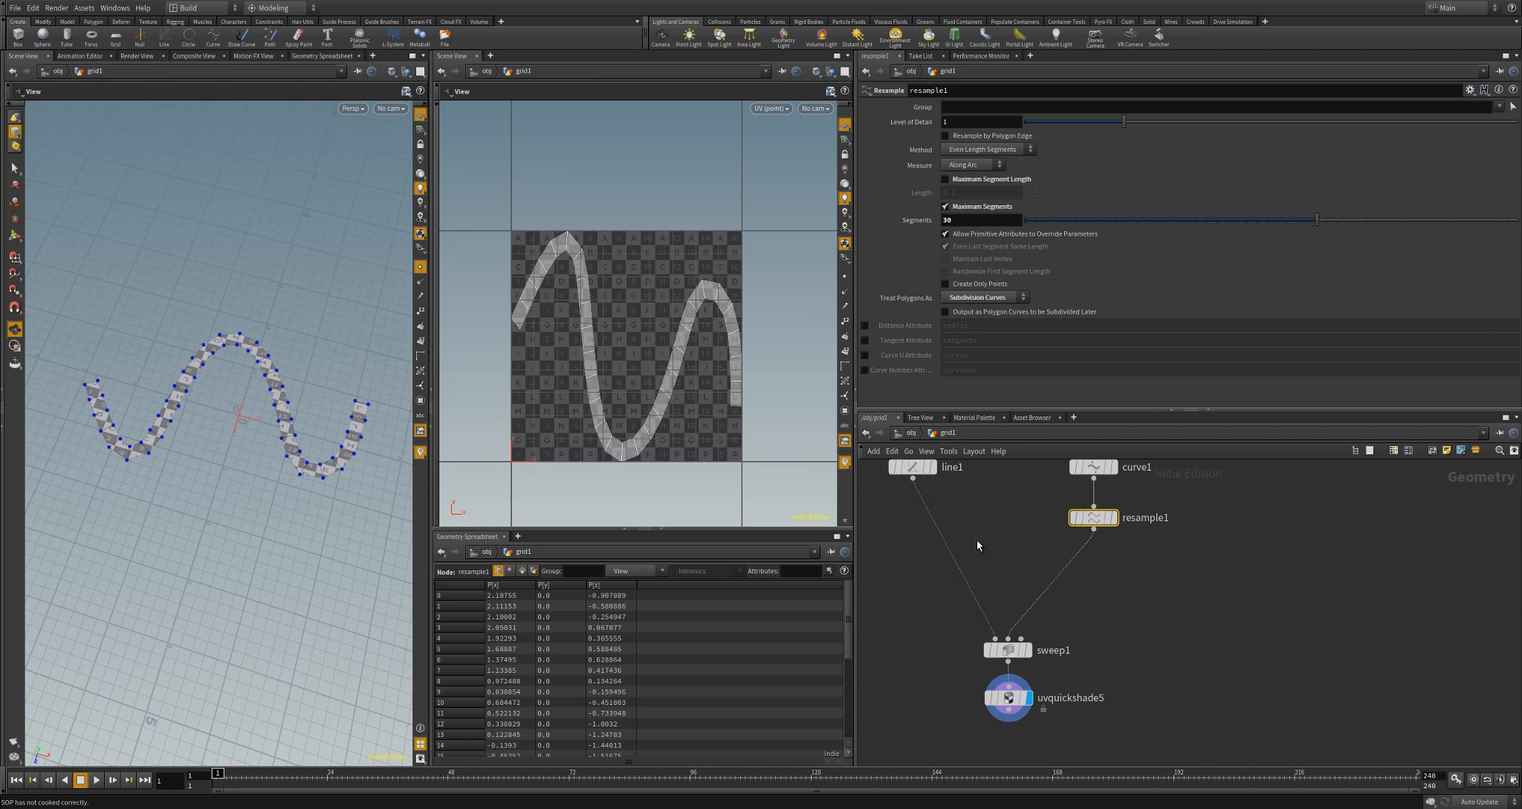
key("Tab")
type("uvt")
key("Return")
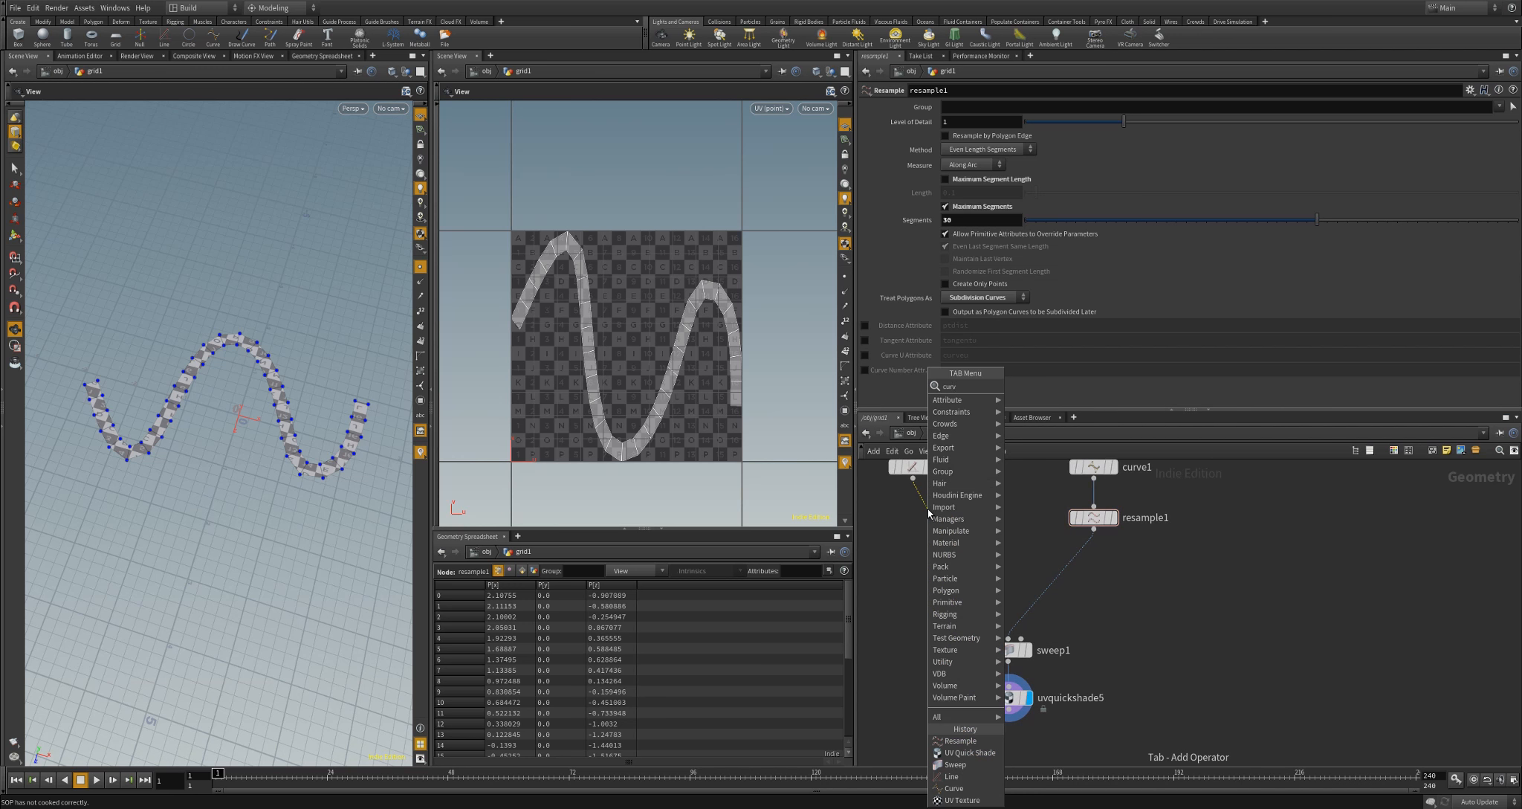
left_click(928, 511)
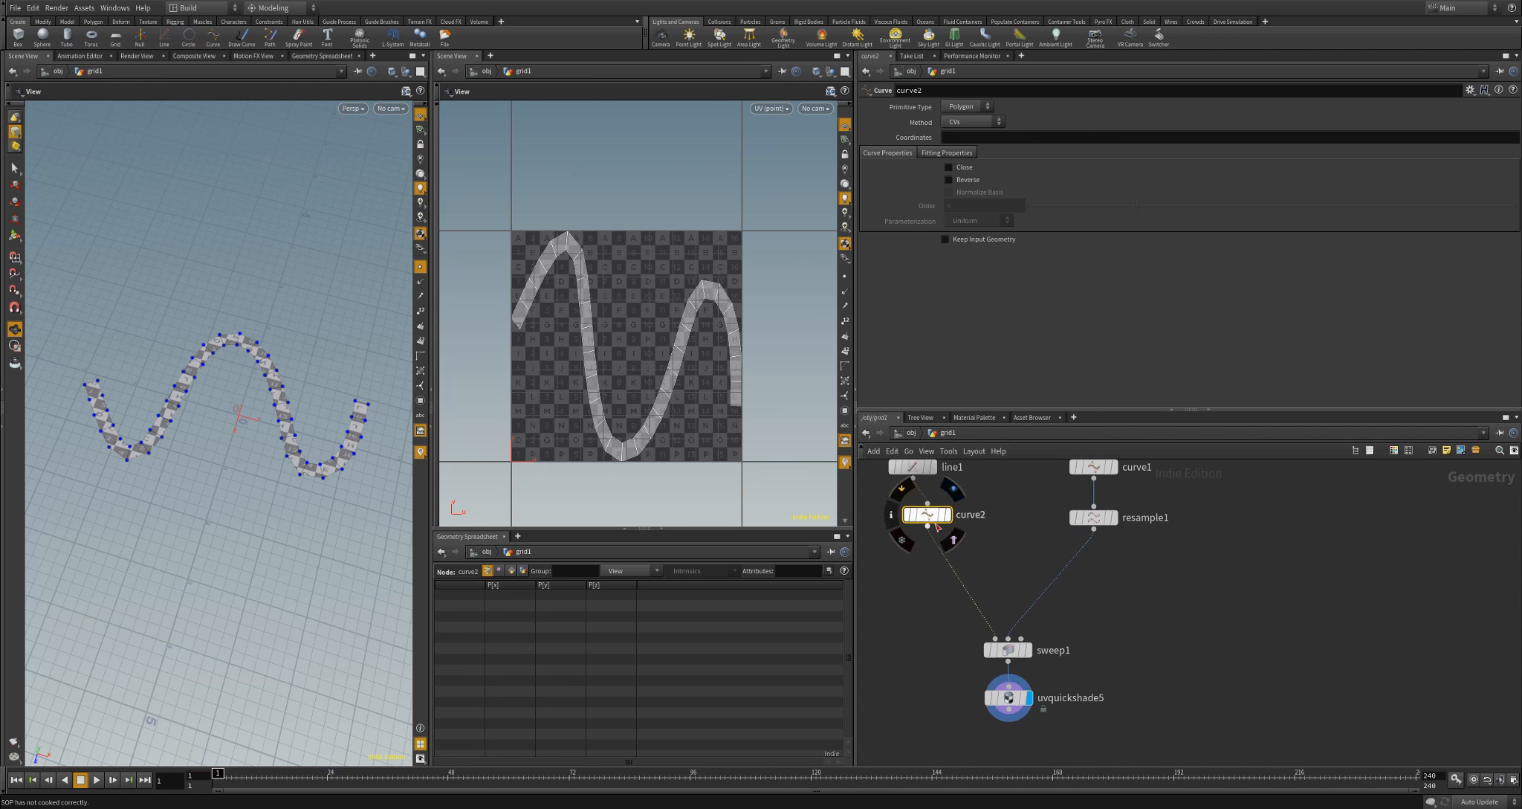
key("Delete")
Insert a Convert node on the connection between line1 and sweep1 and set Convert To to NURBS Curve
key("Tab")
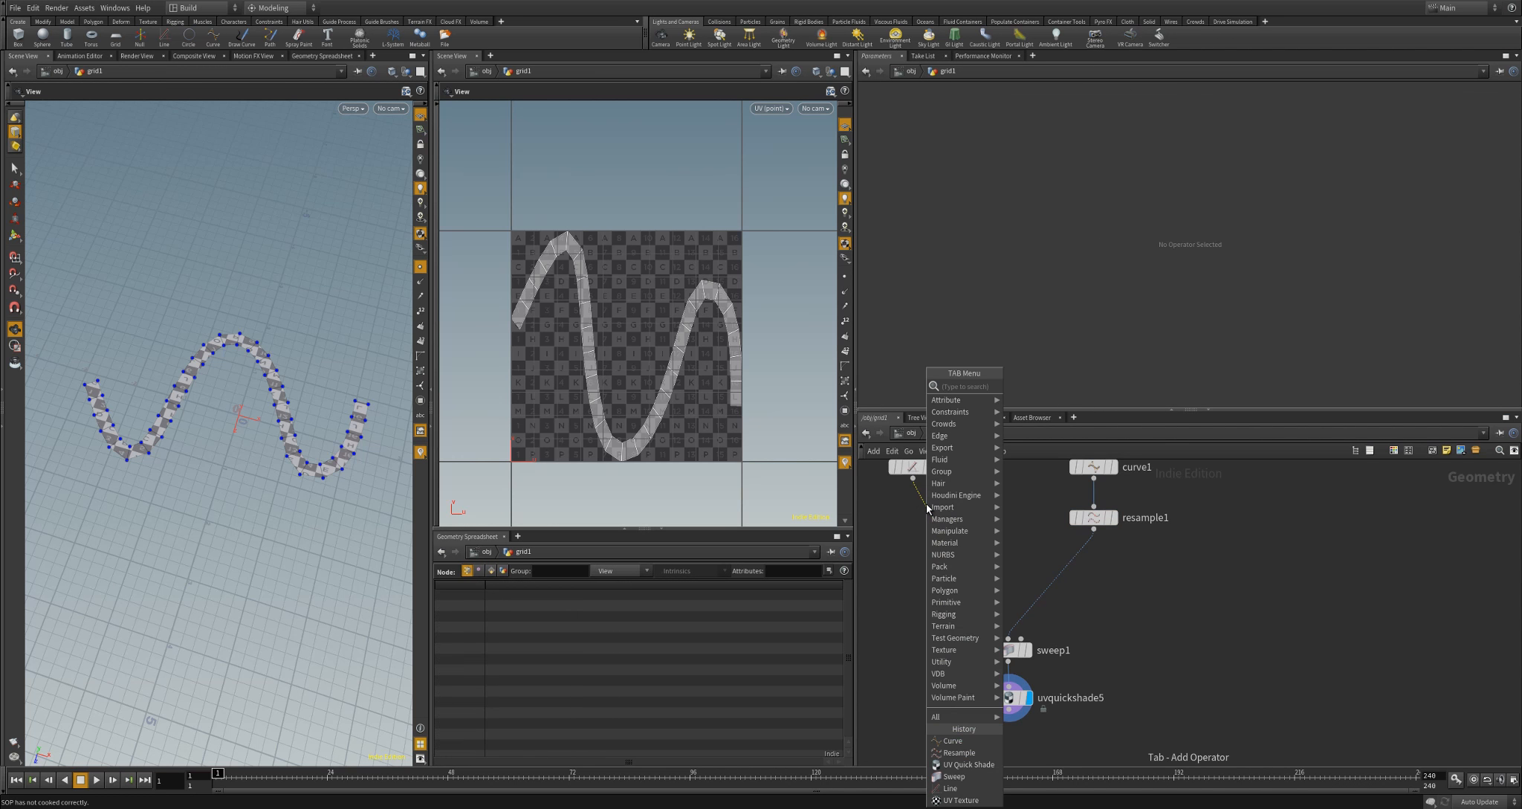
type("conver")
key("Return")
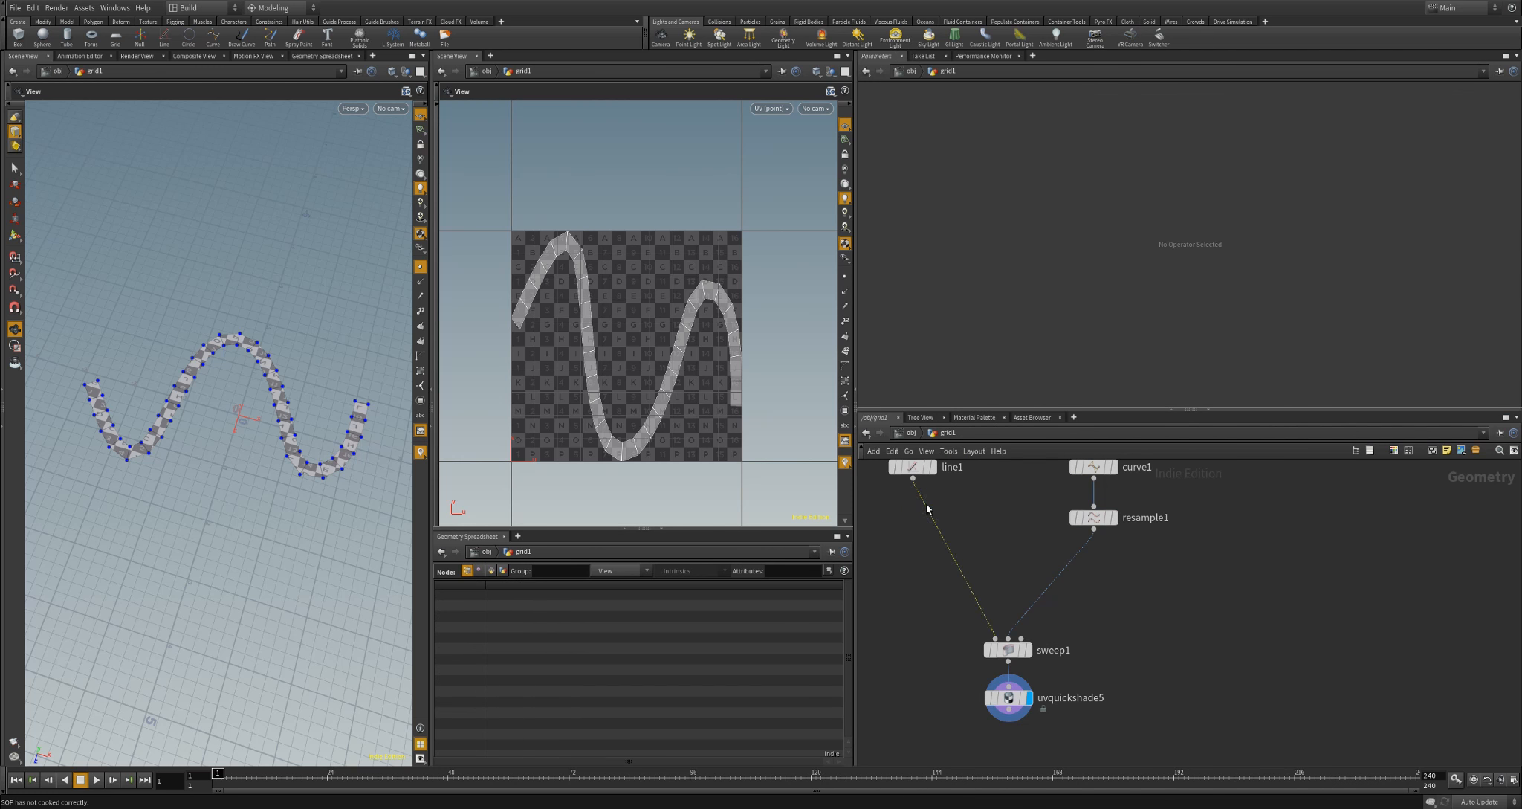
left_click(910, 518)
left_click_drag(910, 518, 915, 518)
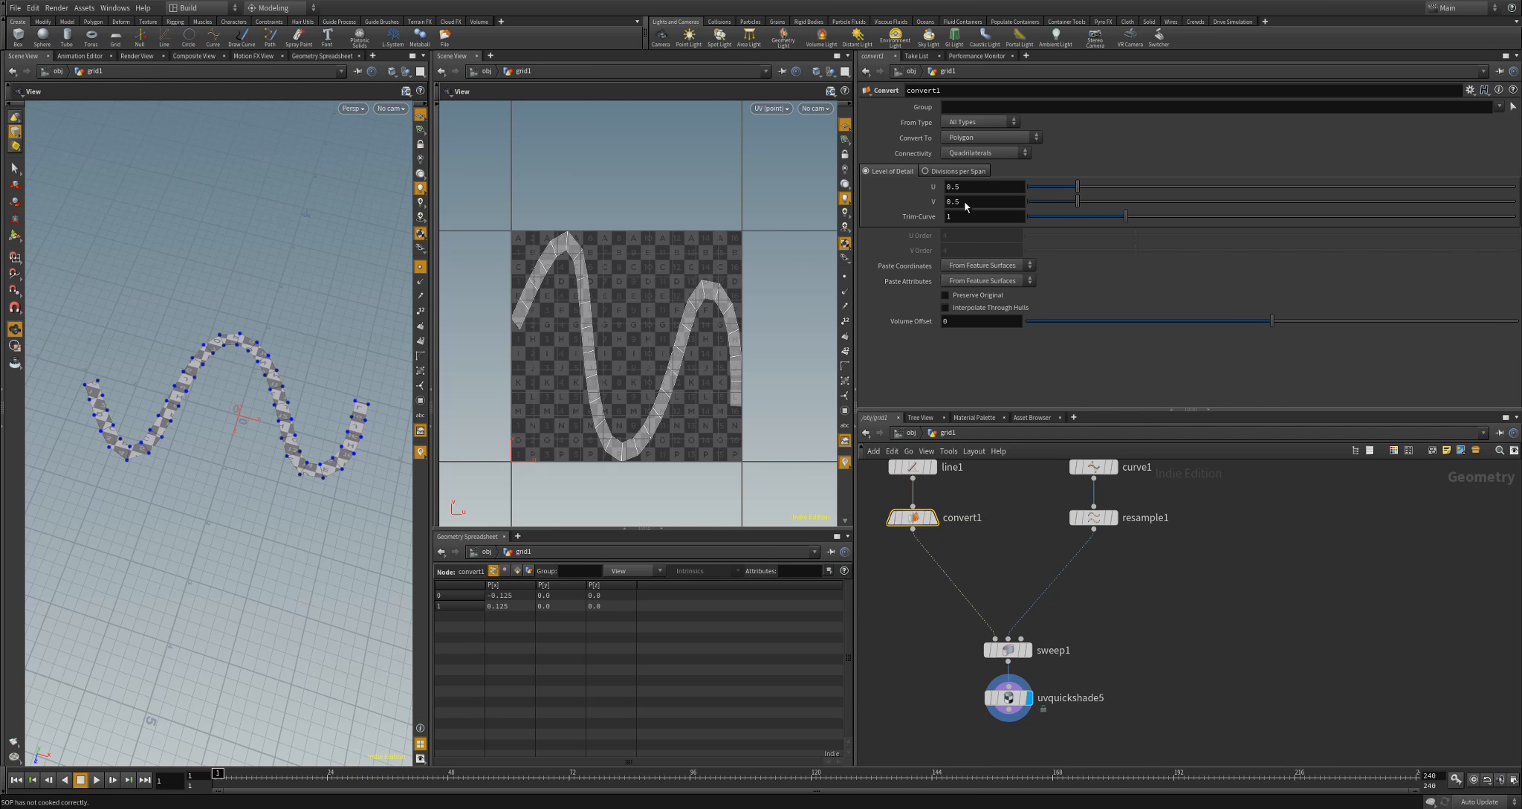
left_click(971, 139)
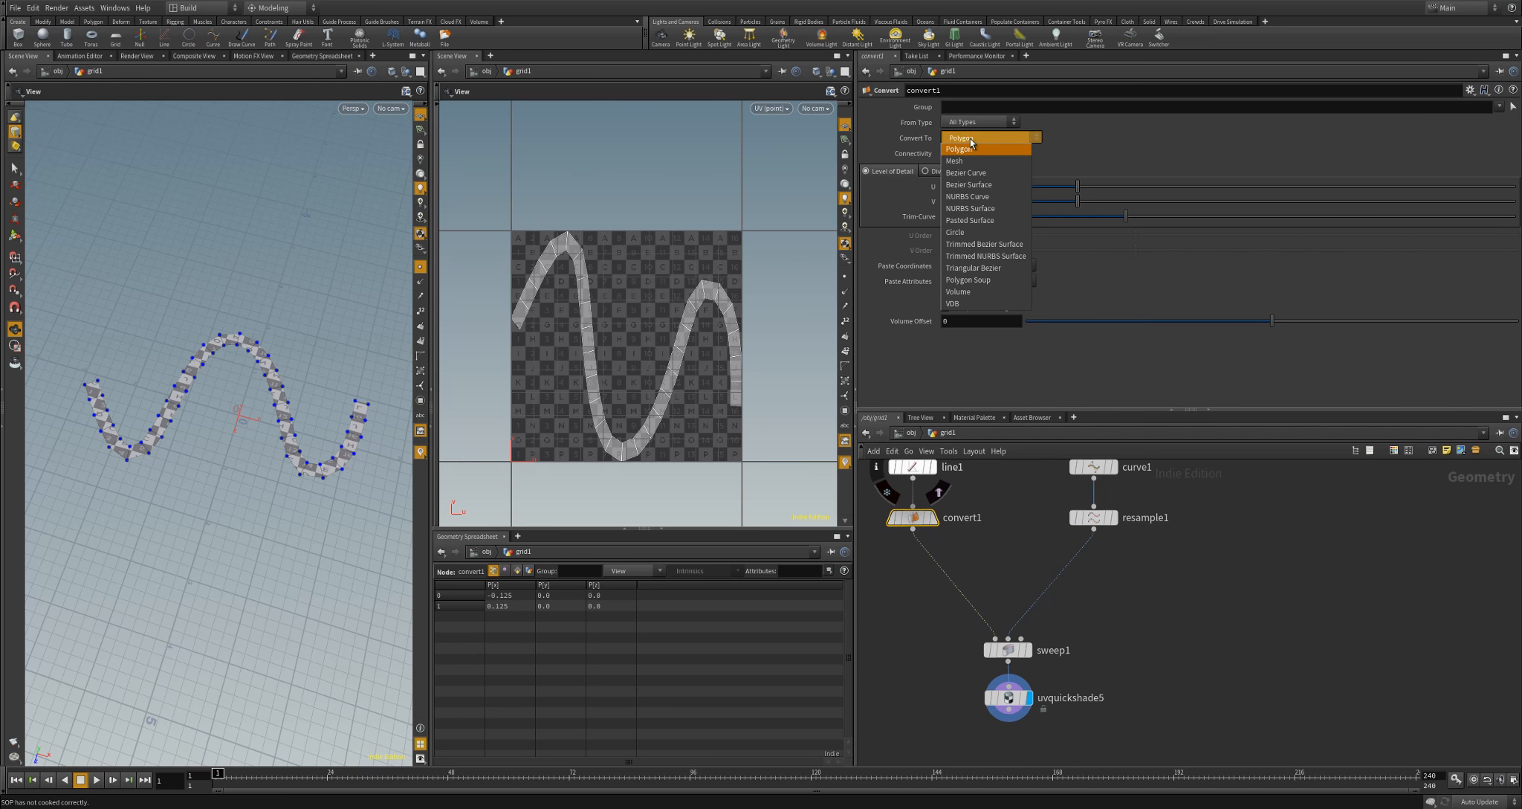
left_click(972, 196)
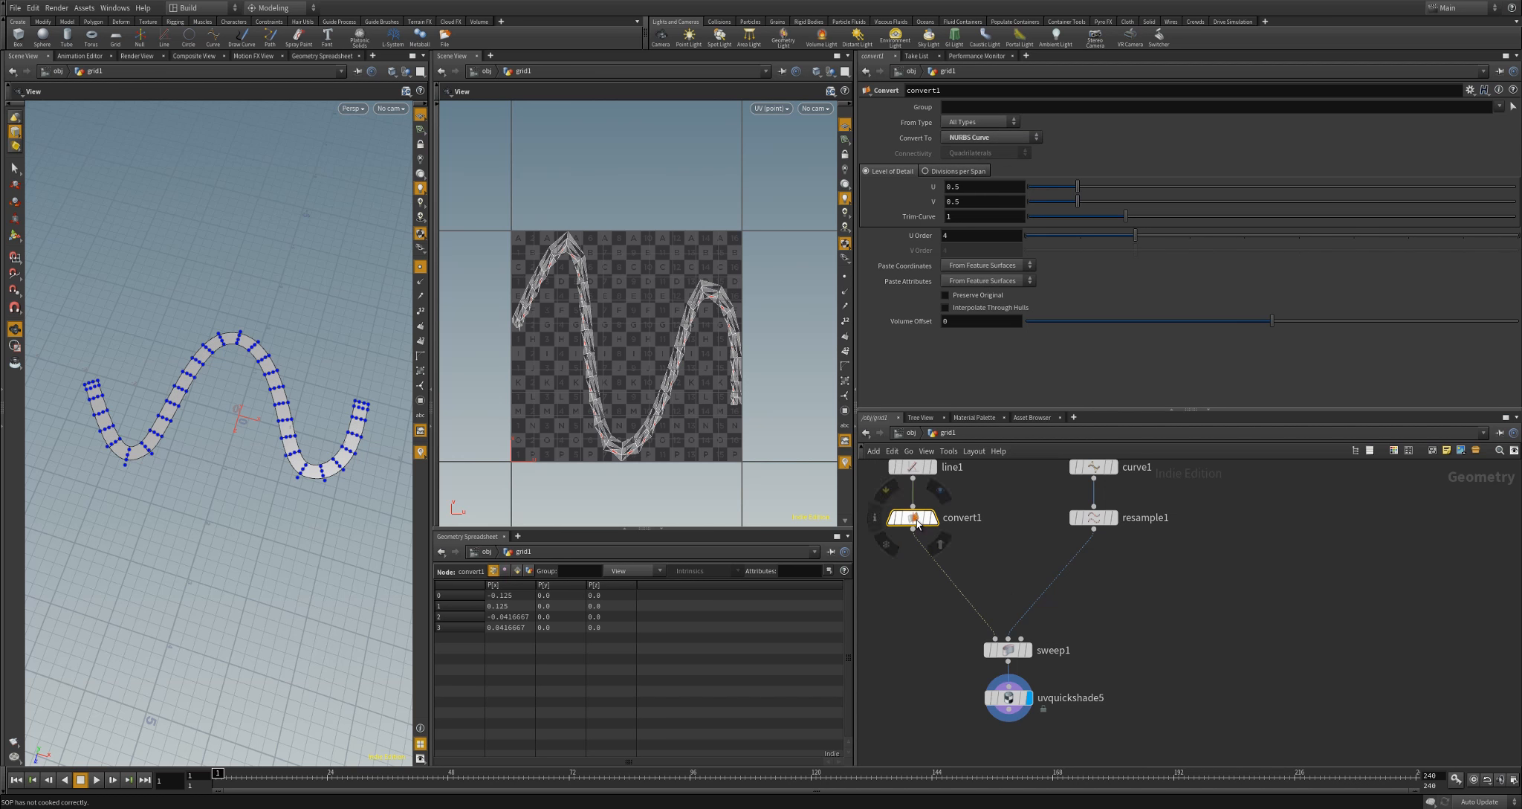
Duplicate convert1 onto the connection between resample1 and sweep1, and move sweep1 and uvquickshade5 further down
left_click_drag(917, 518, 1099, 567, "alt")
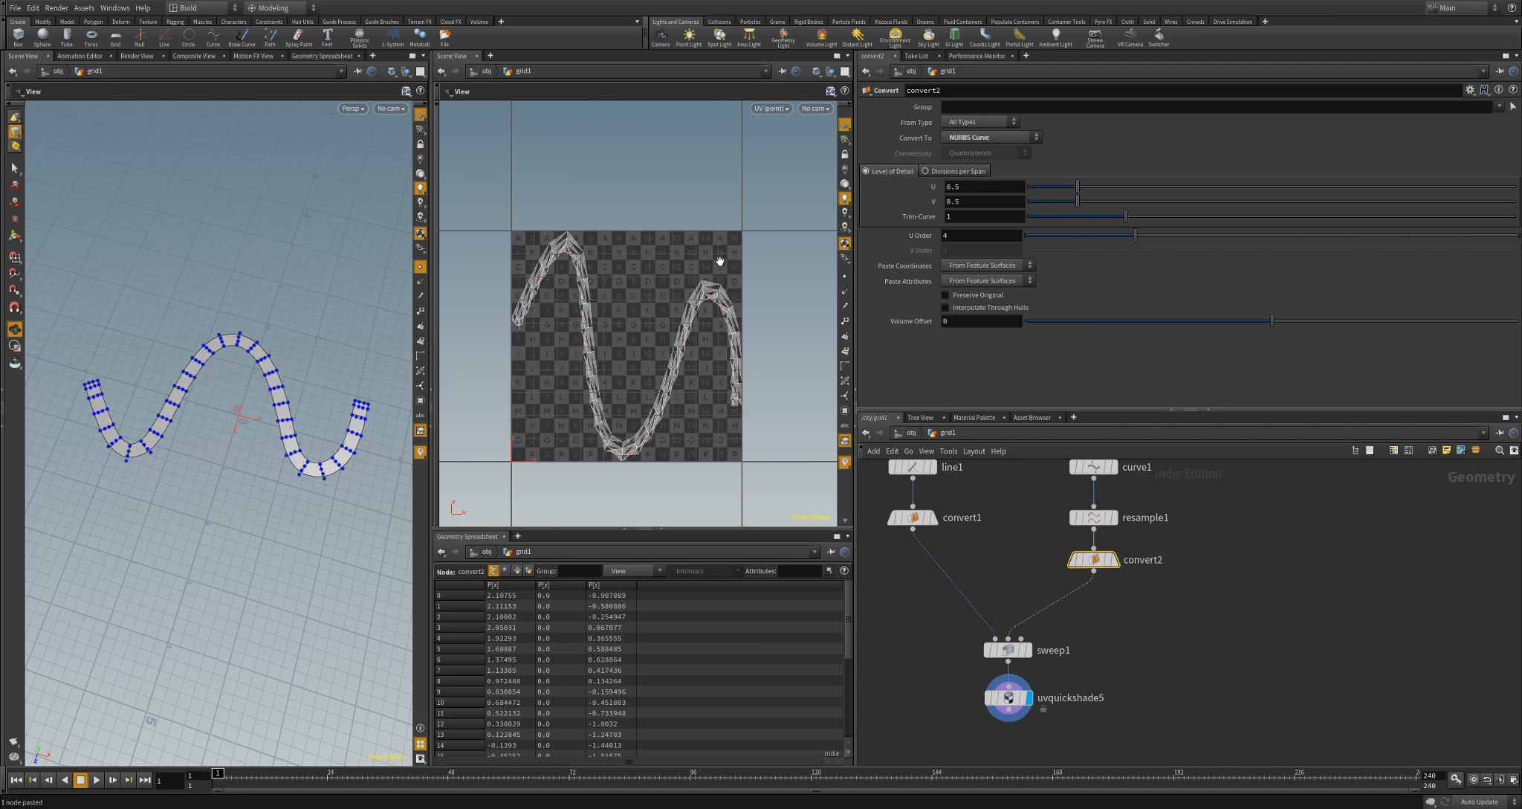
middle_click_drag(1094, 653, 1086, 618)
left_click_drag(1089, 607, 954, 717)
left_click_drag(1008, 617, 1007, 678)
left_click(929, 519)
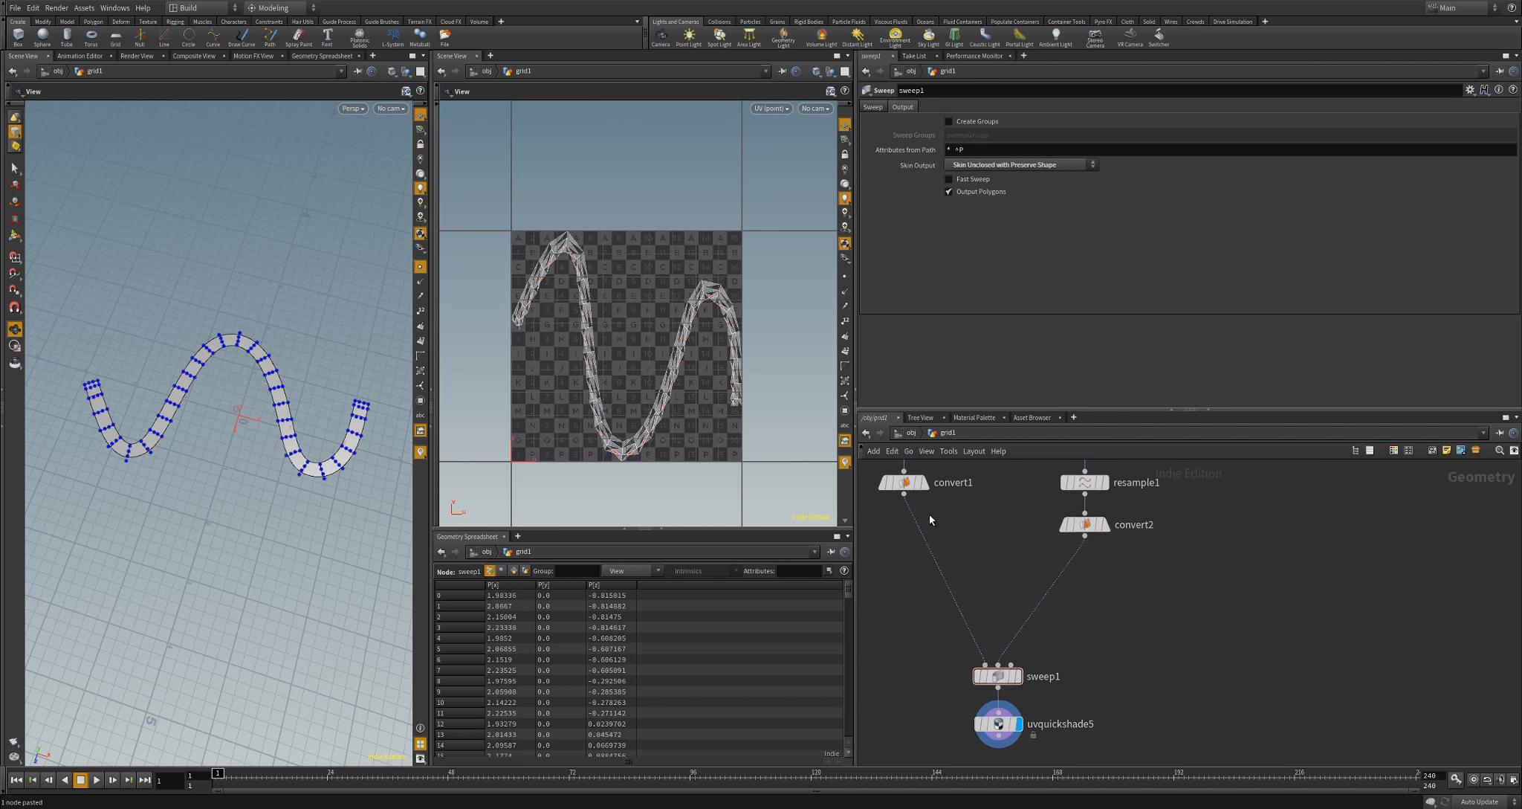
Insert a polygon Convert node between convert1 and sweep1, and a copy of it between convert2 and sweep1
key("Tab")
type("conv")
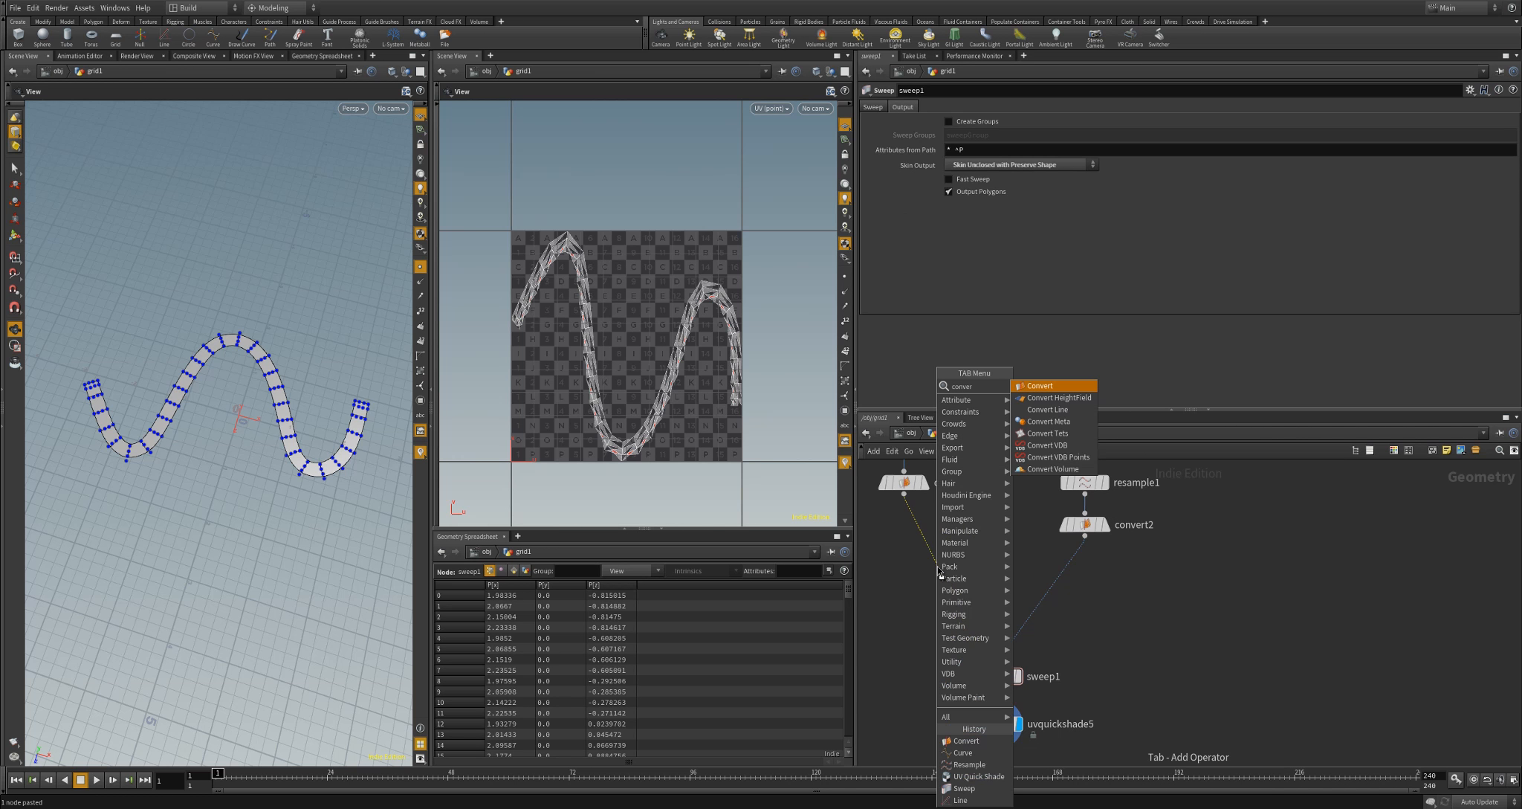
key("Return")
left_click(937, 571)
left_click_drag(938, 571, 908, 627)
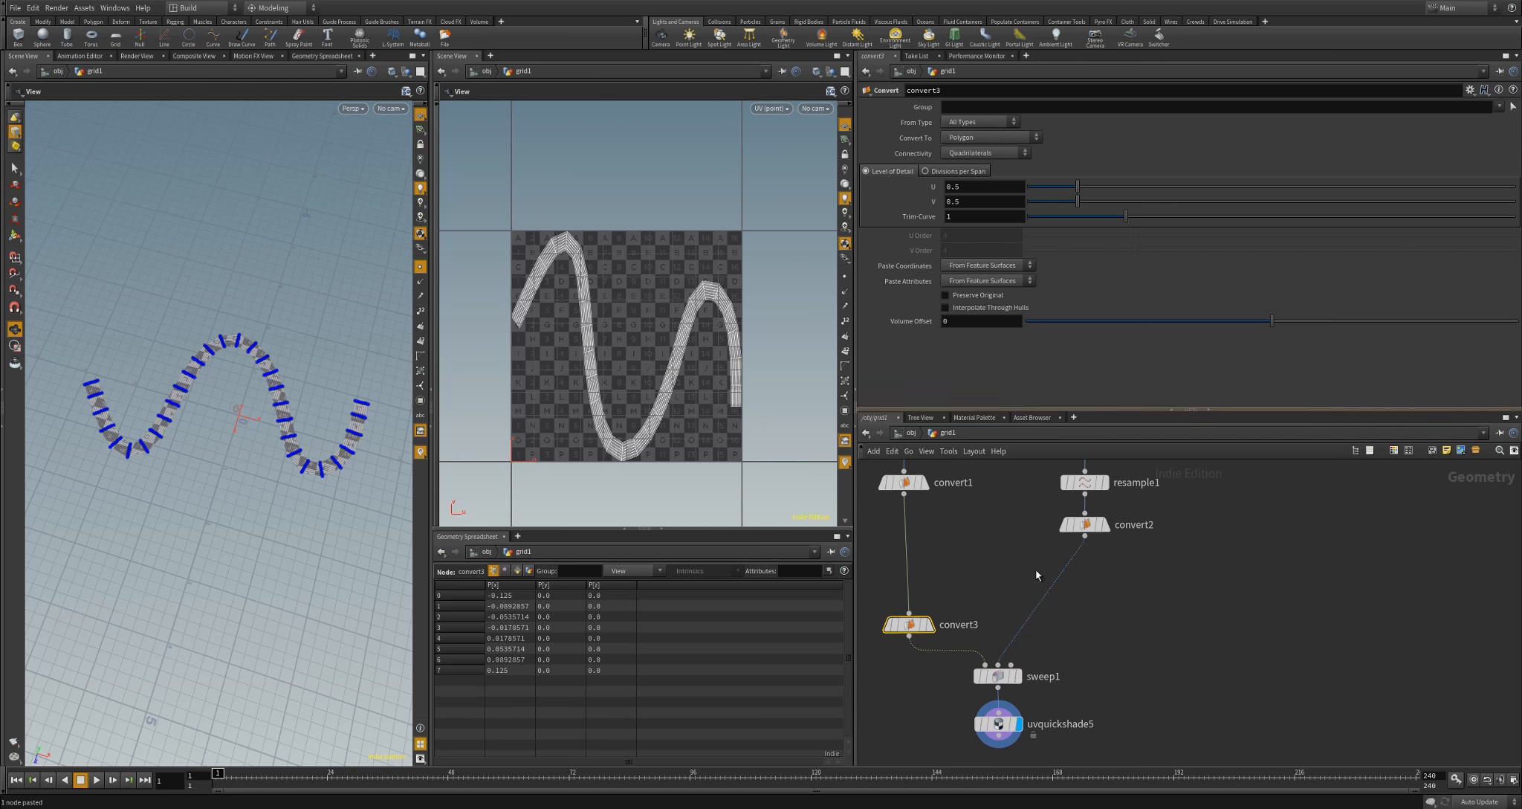
key("ctrl+v")
left_click_drag(986, 622, 1094, 641)
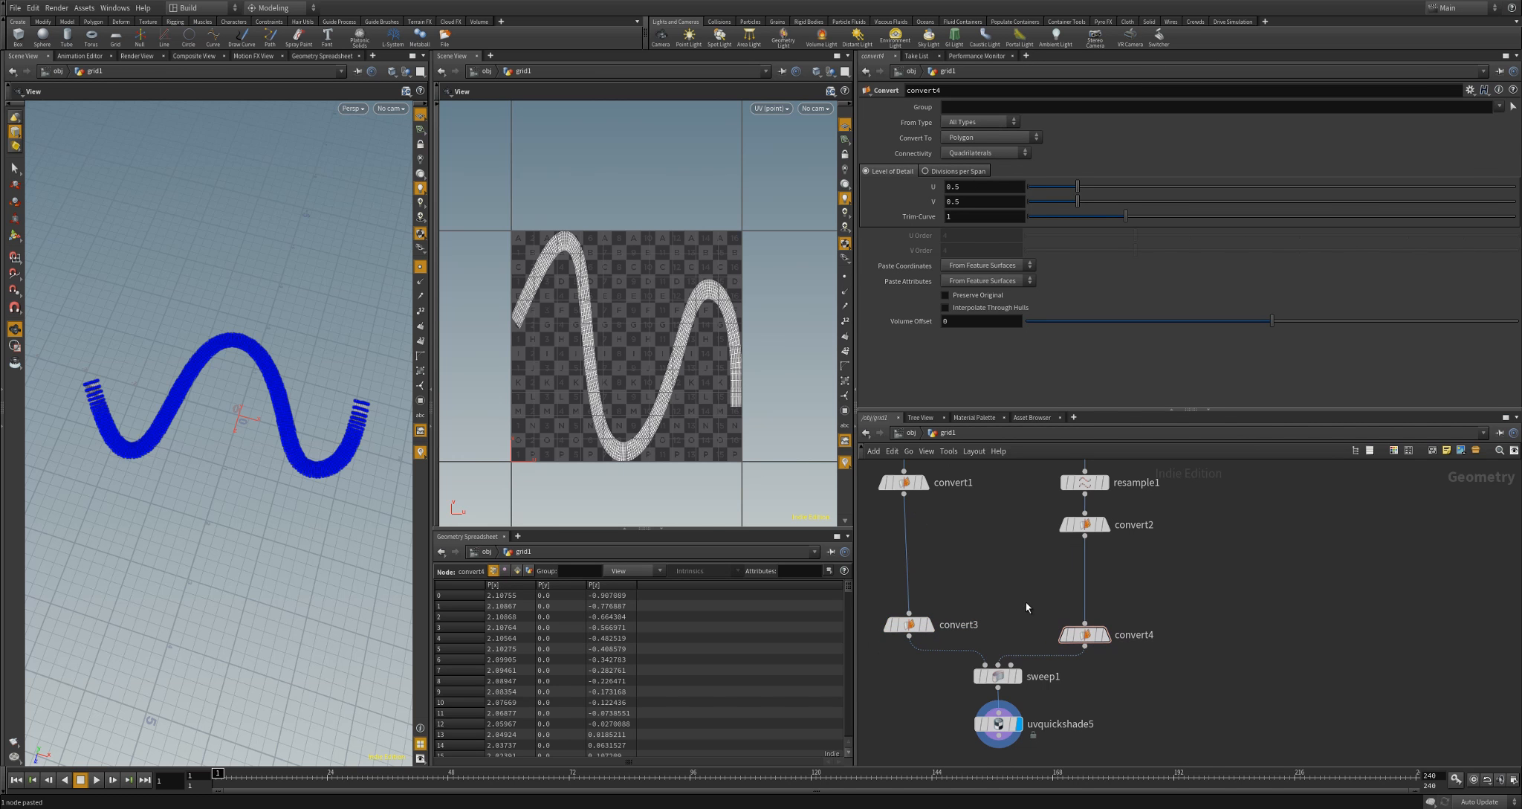
Move the two polygon Convert nodes and everything after them lower, and insert a UV Texture node between convert1 and convert3
middle_click_drag(1028, 608, 1045, 506)
left_click_drag(926, 523, 926, 533)
middle_click_drag(967, 490, 978, 676)
key("Tab")
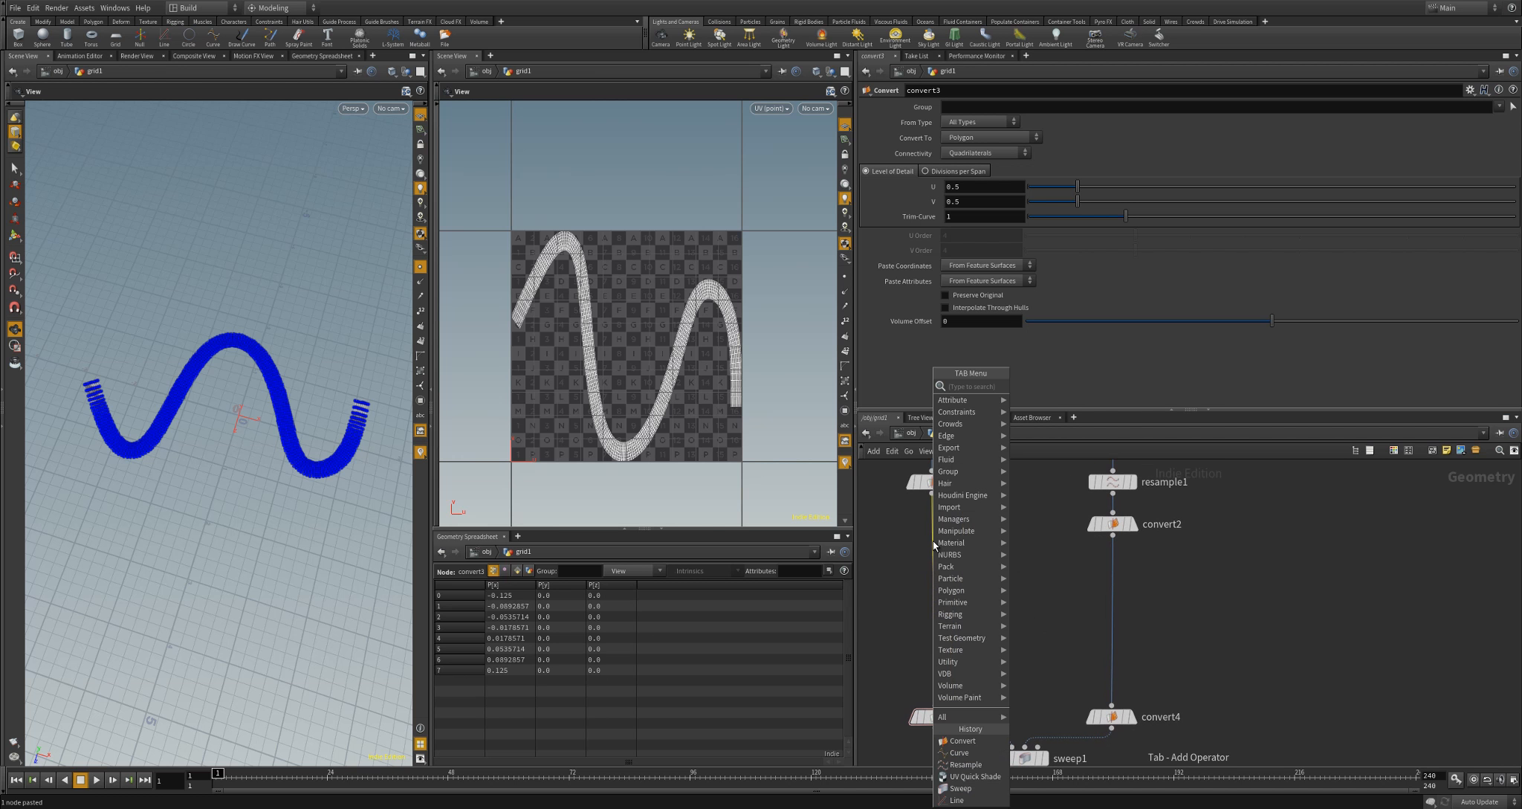
type("uvt")
key("Escape")
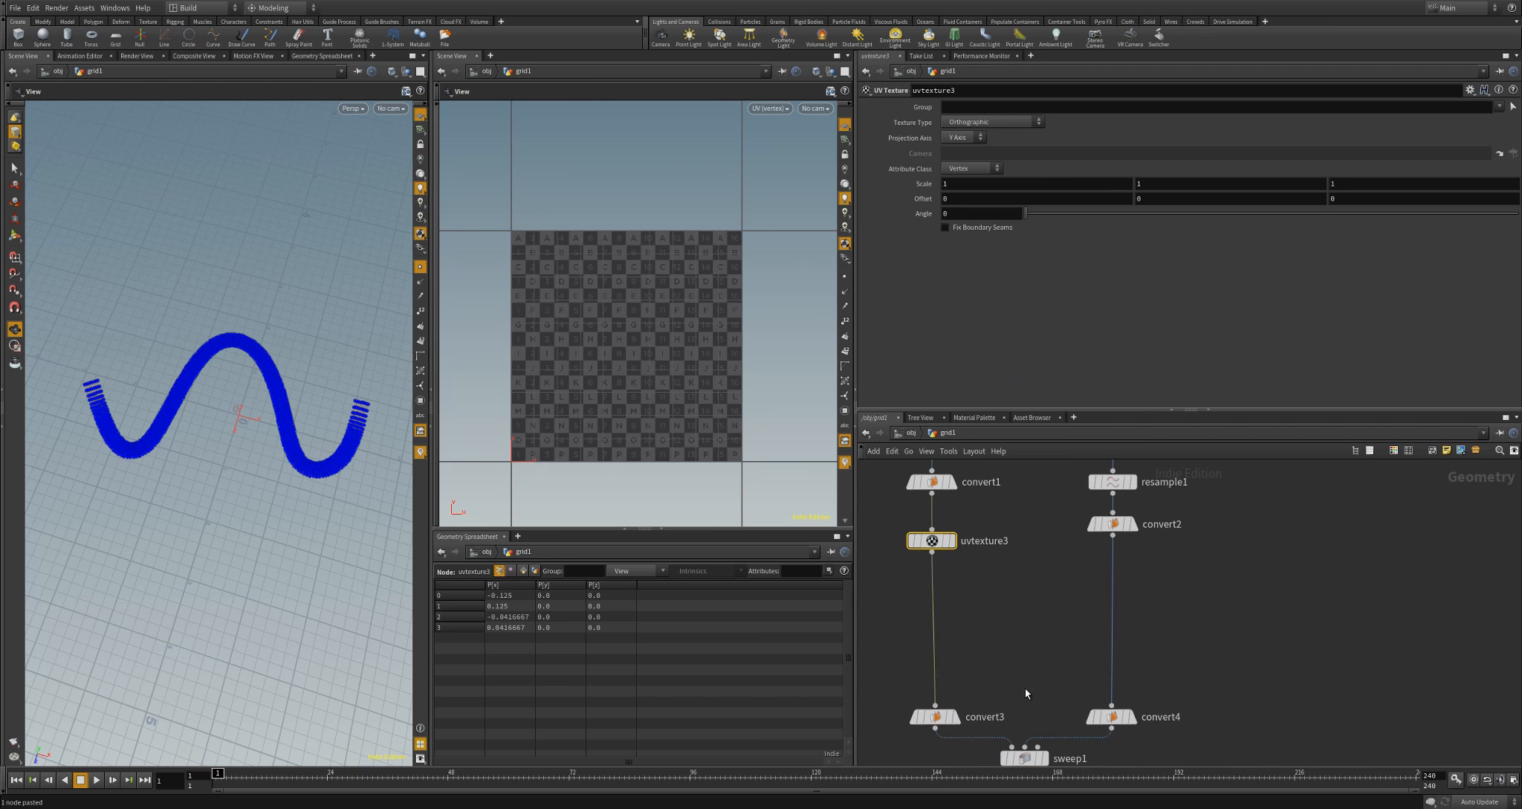
Set the Texture Type of uvtexture3 to Arc Length Spline
left_click(964, 124)
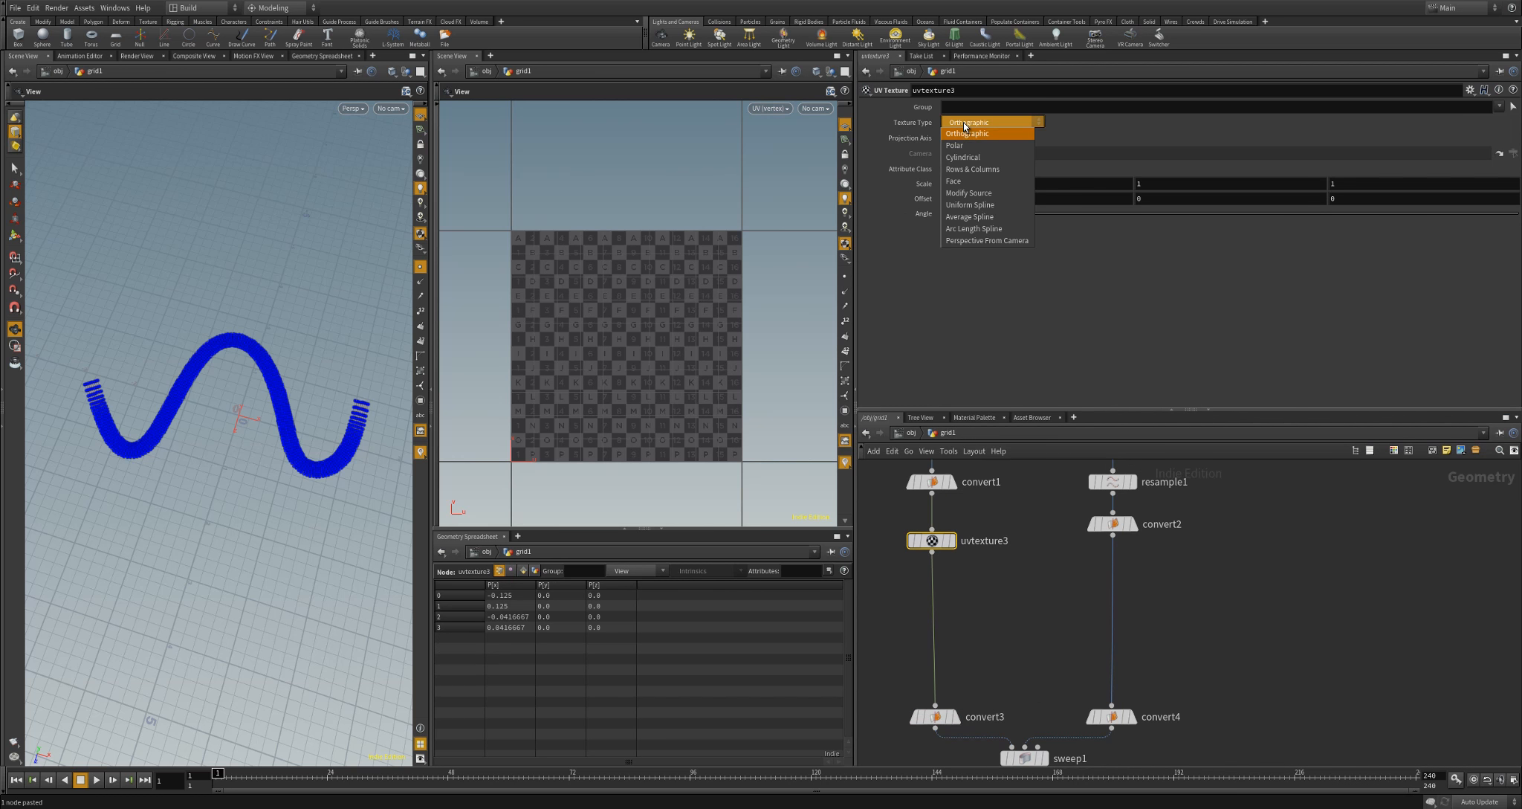
left_click(964, 122)
left_click(977, 123)
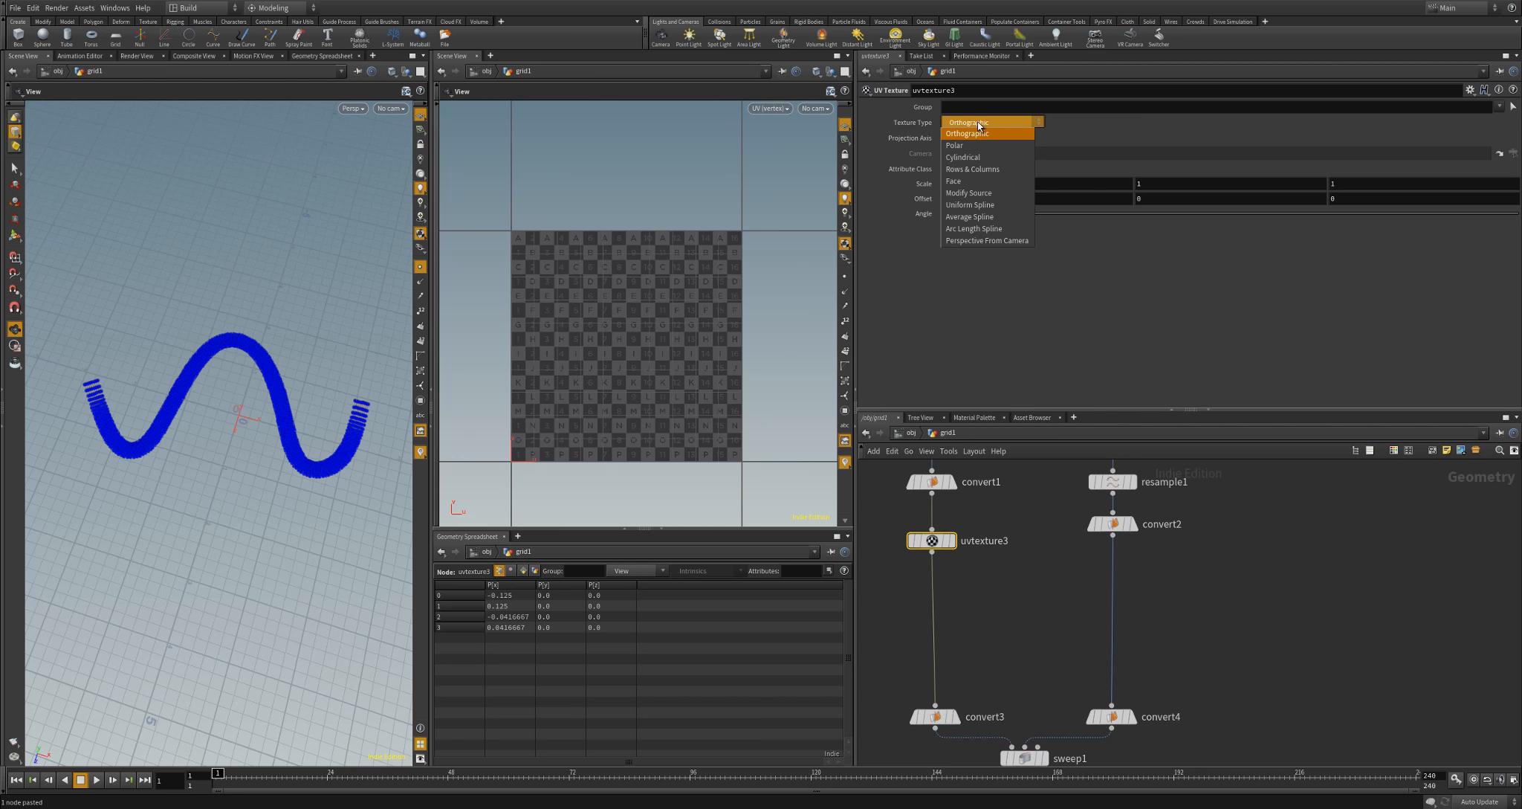
left_click(974, 231)
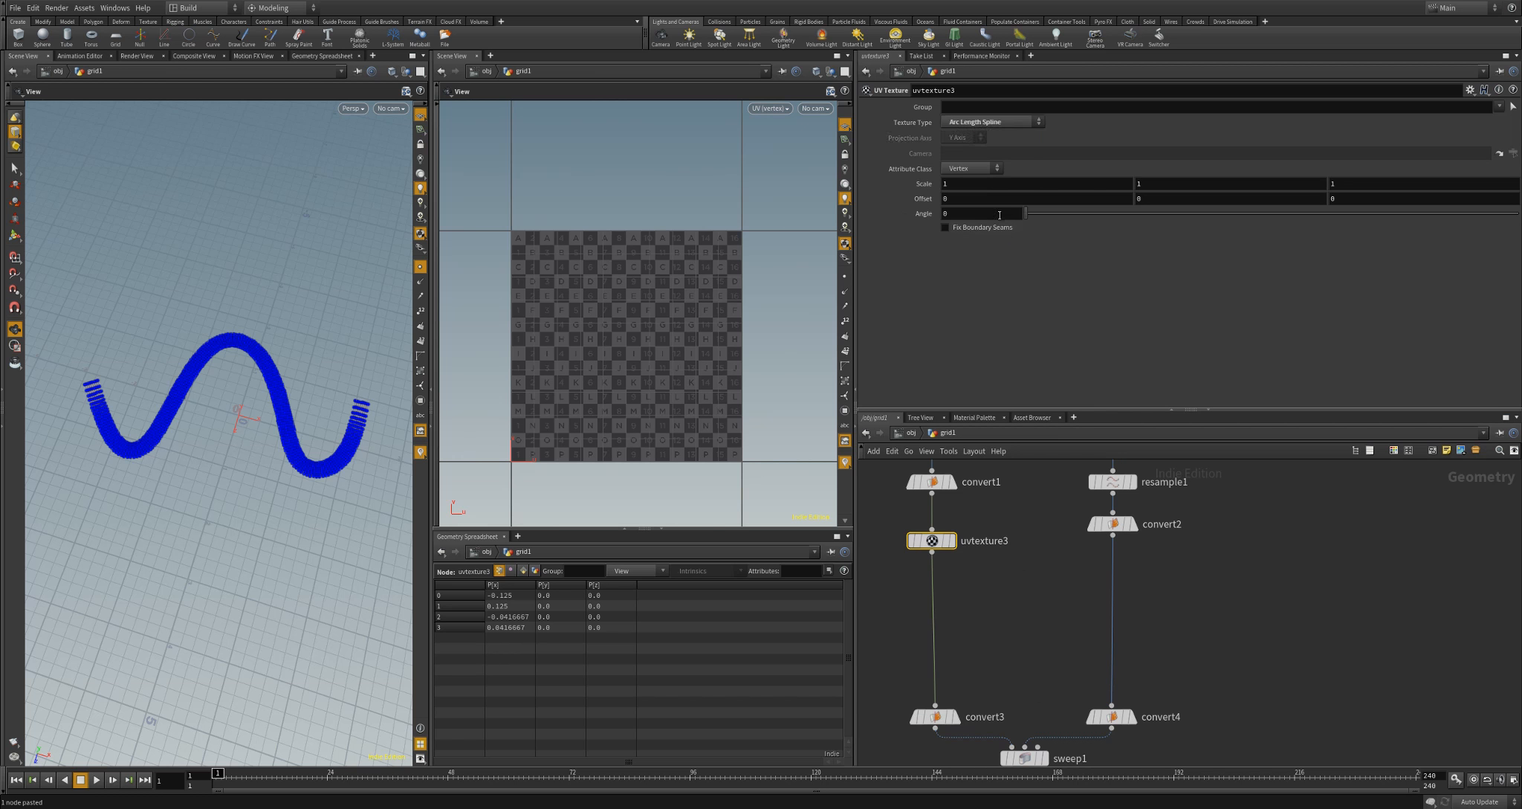
Turn on the display of points and point numbers in the UV view and examine the numbered points along the baseline
right_click_drag(301, 465, 399, 458)
left_click(845, 276)
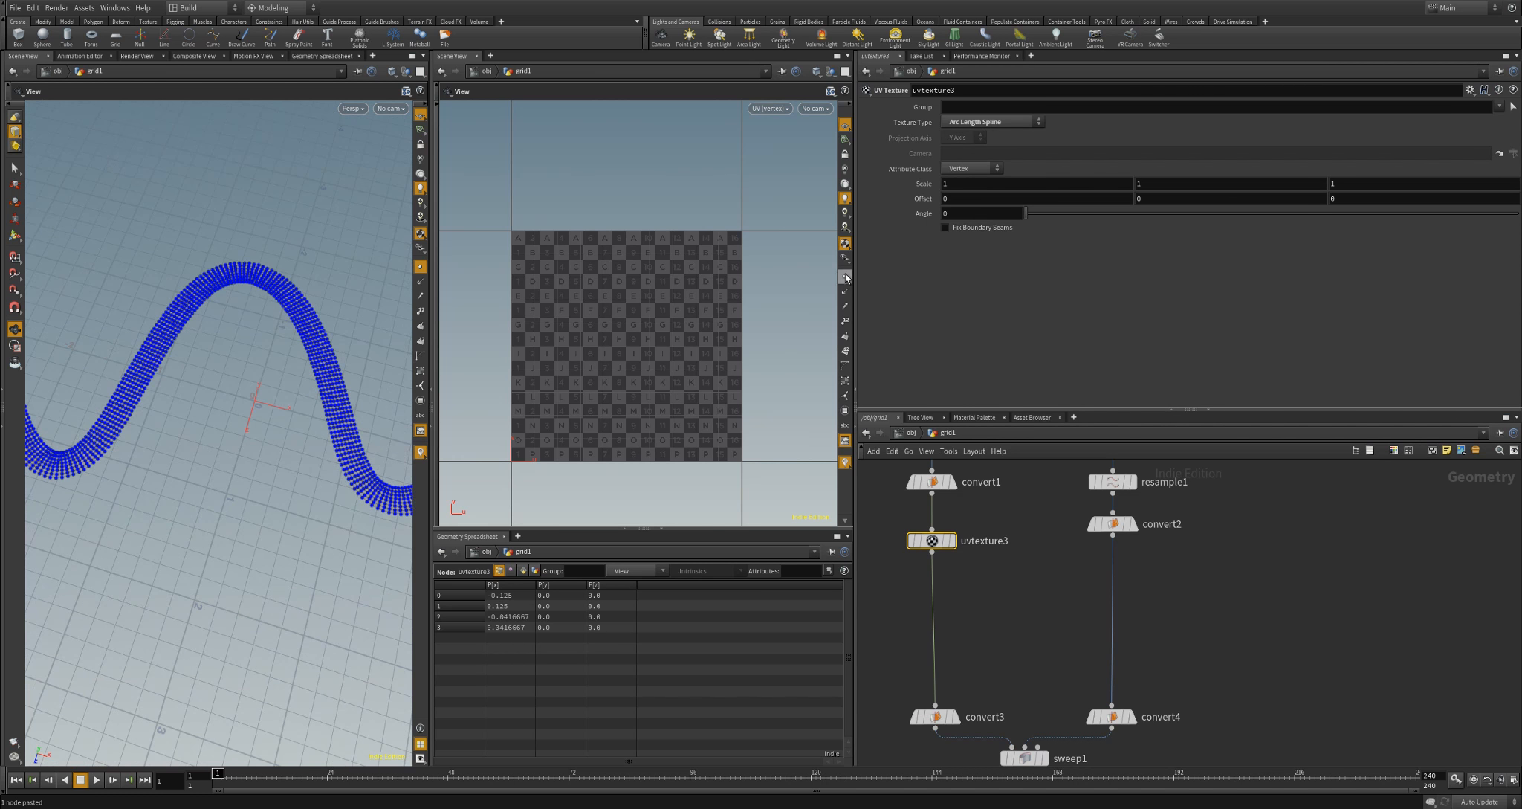
middle_click_drag(988, 523, 997, 588)
left_click(845, 322)
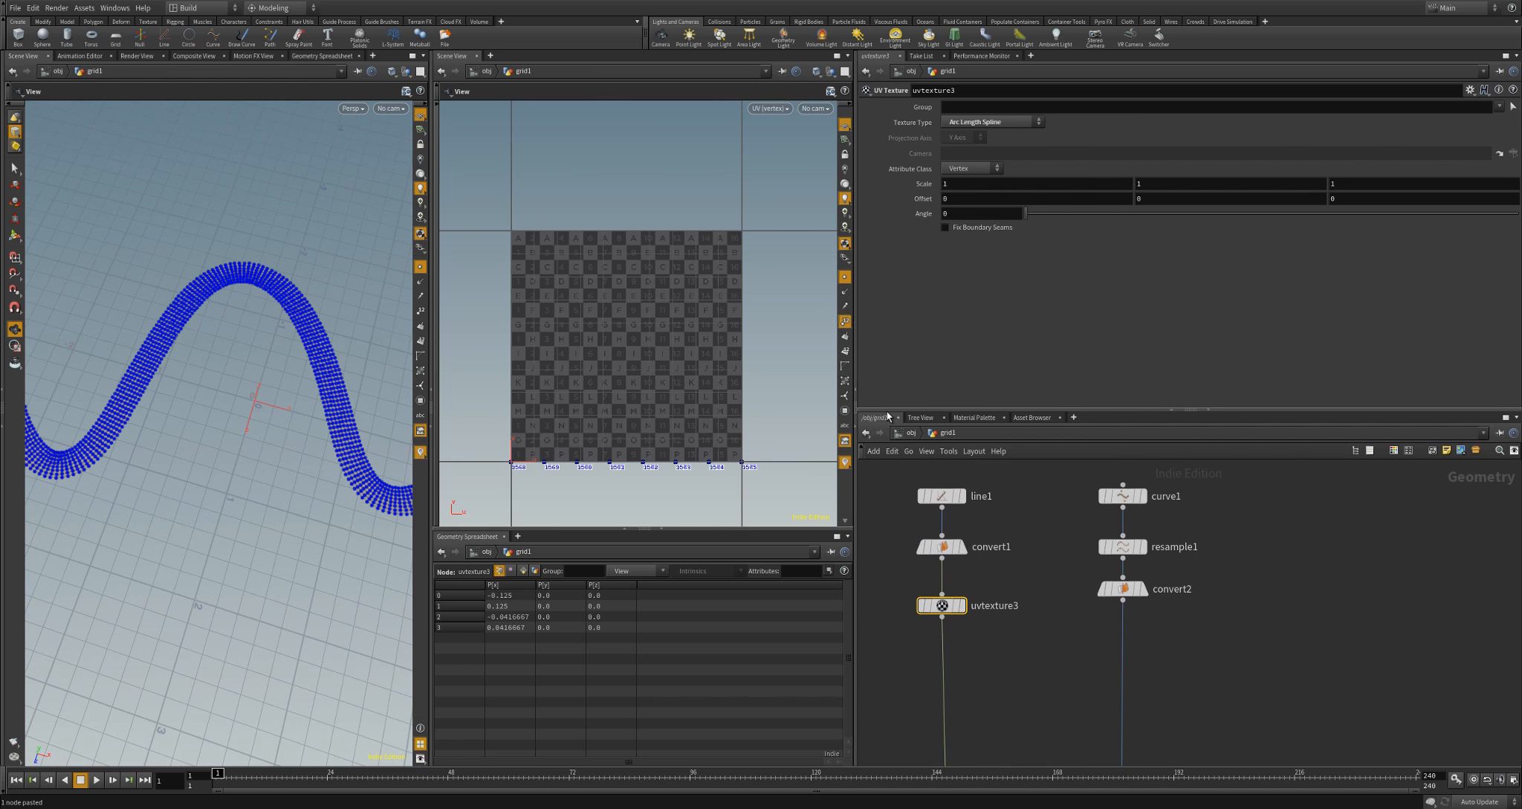
scroll(744, 445, "up", 2)
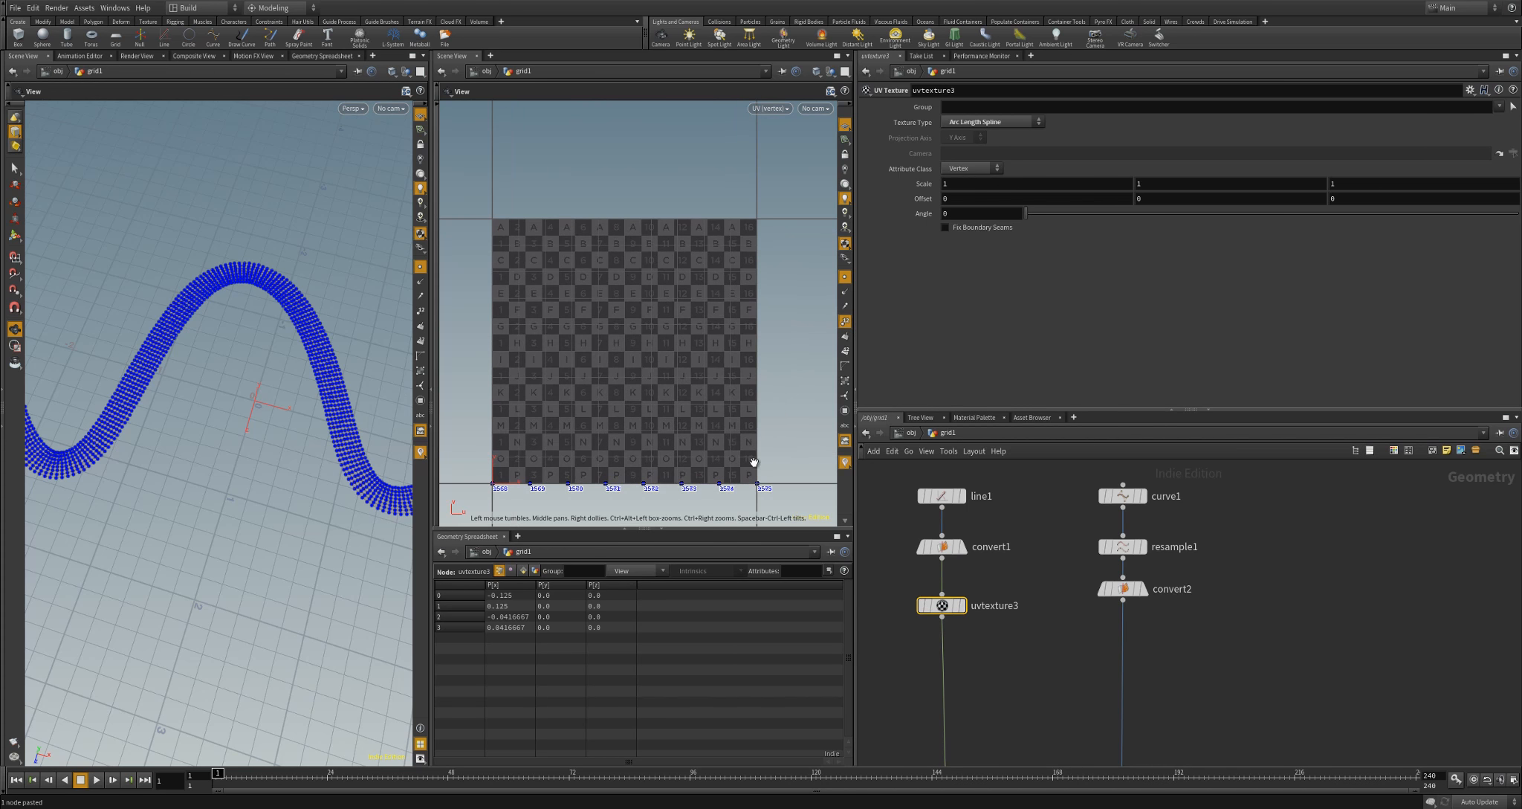
middle_click_drag(688, 459, 697, 380)
scroll(618, 441, "up", 1)
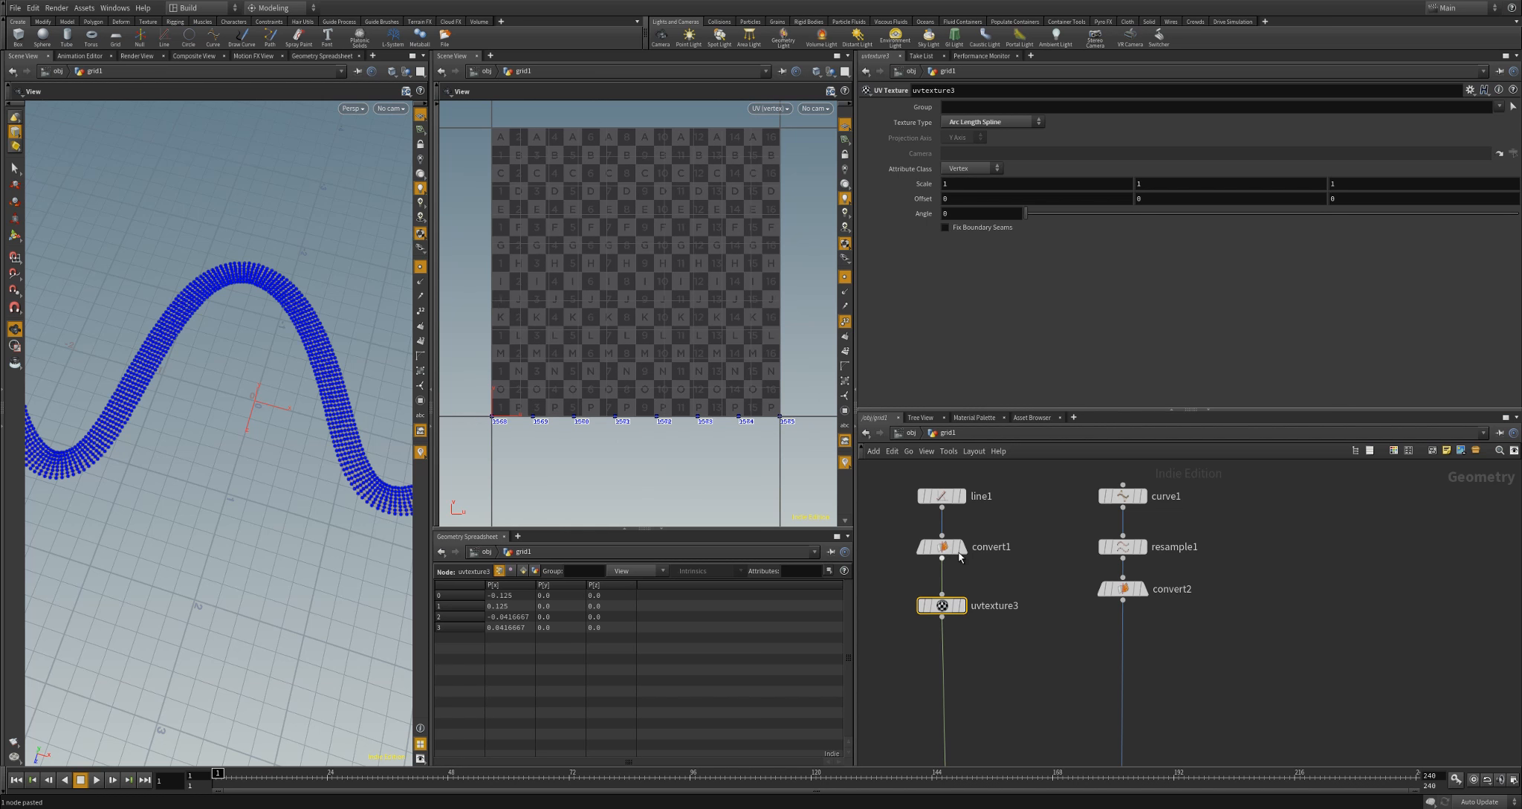
Display the output of uvtexture3 and set the U Order of convert1 to 2
left_click(964, 606)
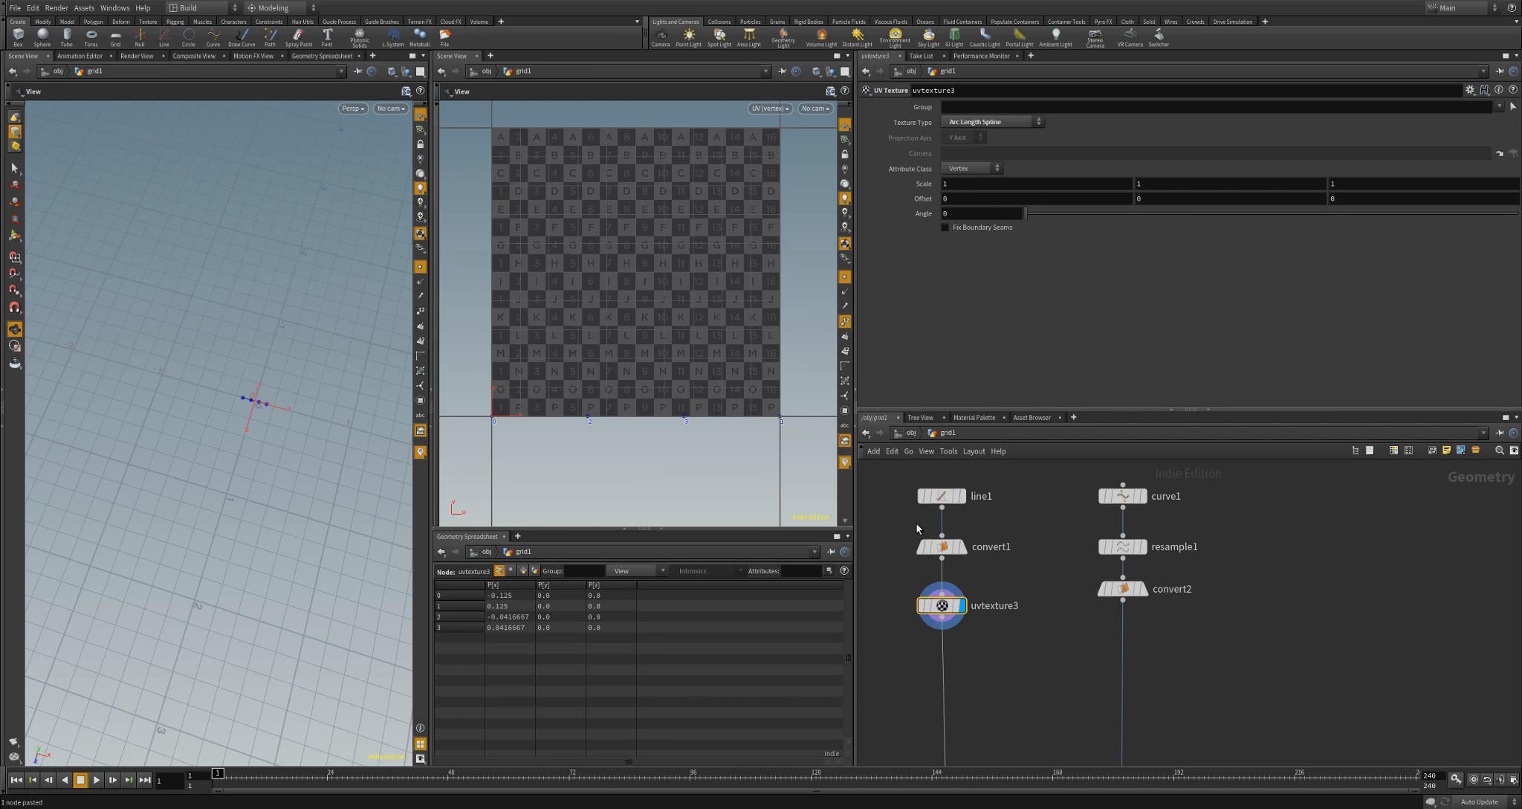
right_click_drag(253, 455, 340, 431)
middle_click_drag(340, 431, 306, 470)
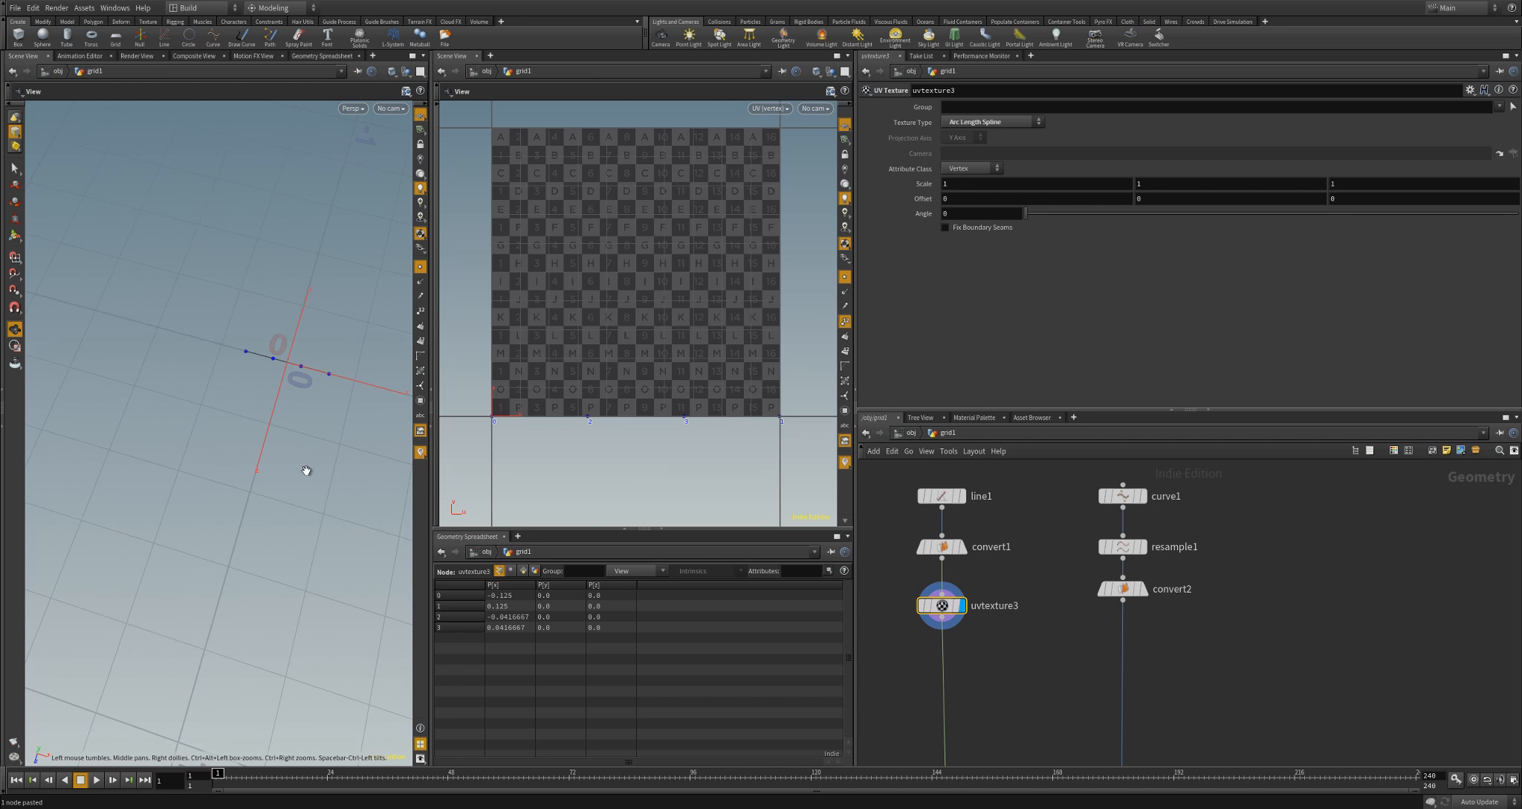
left_click(950, 546)
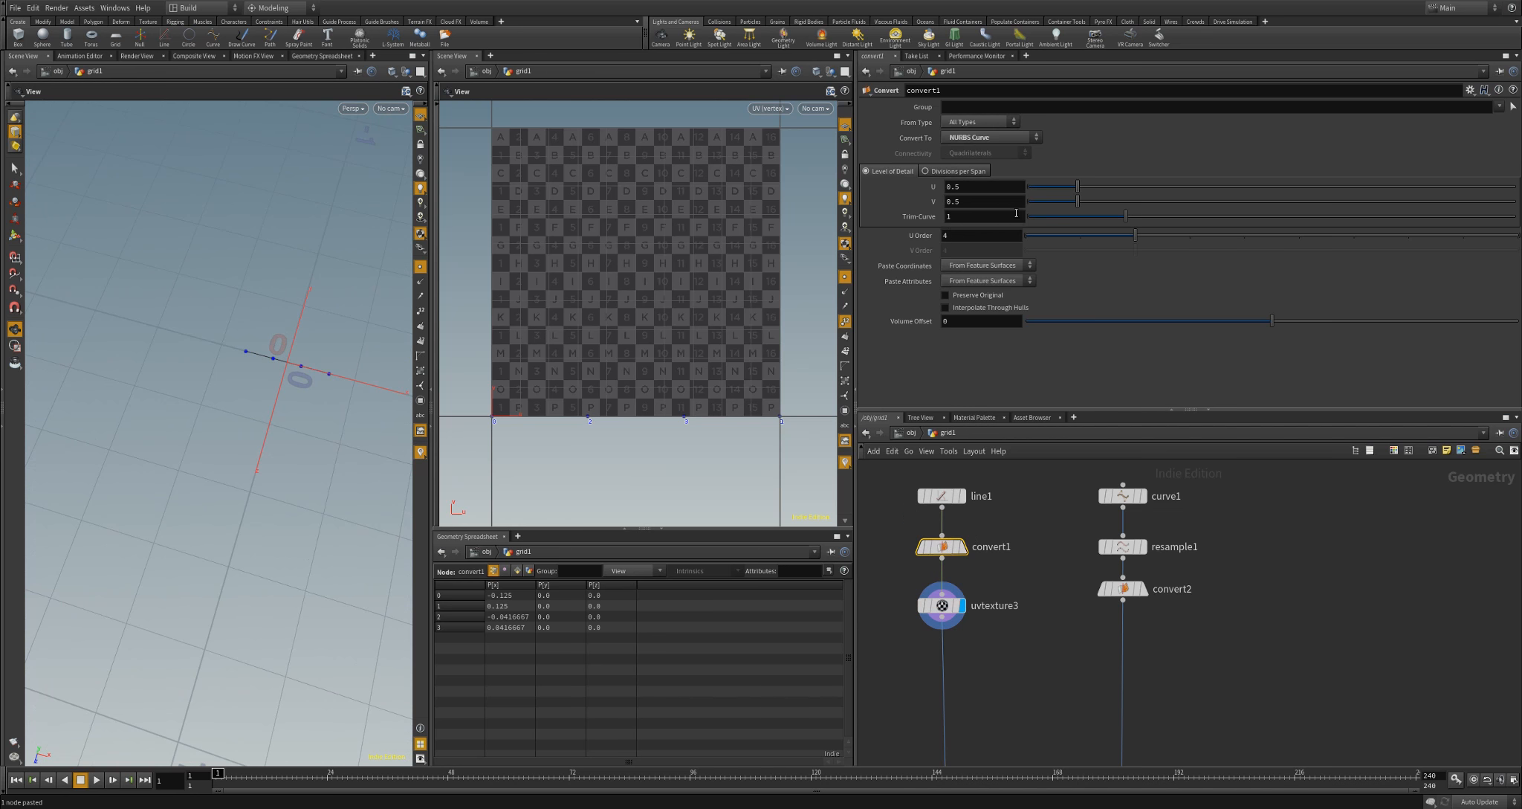
left_click_drag(1063, 235, 1039, 235)
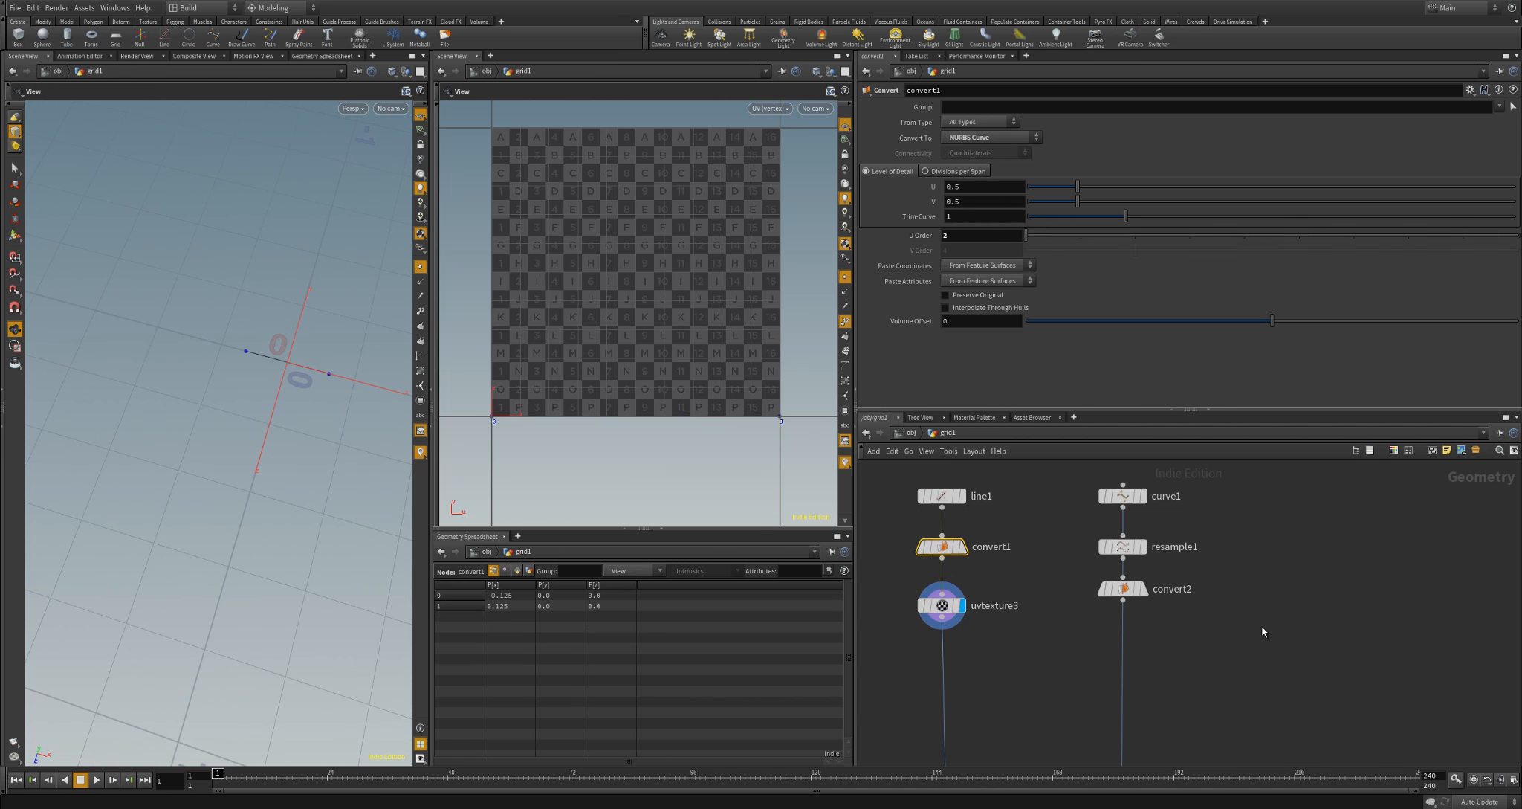
Display convert2 and lower the U Order of its NURBS curve
middle_click_drag(1262, 628, 1190, 645)
left_click(1070, 605)
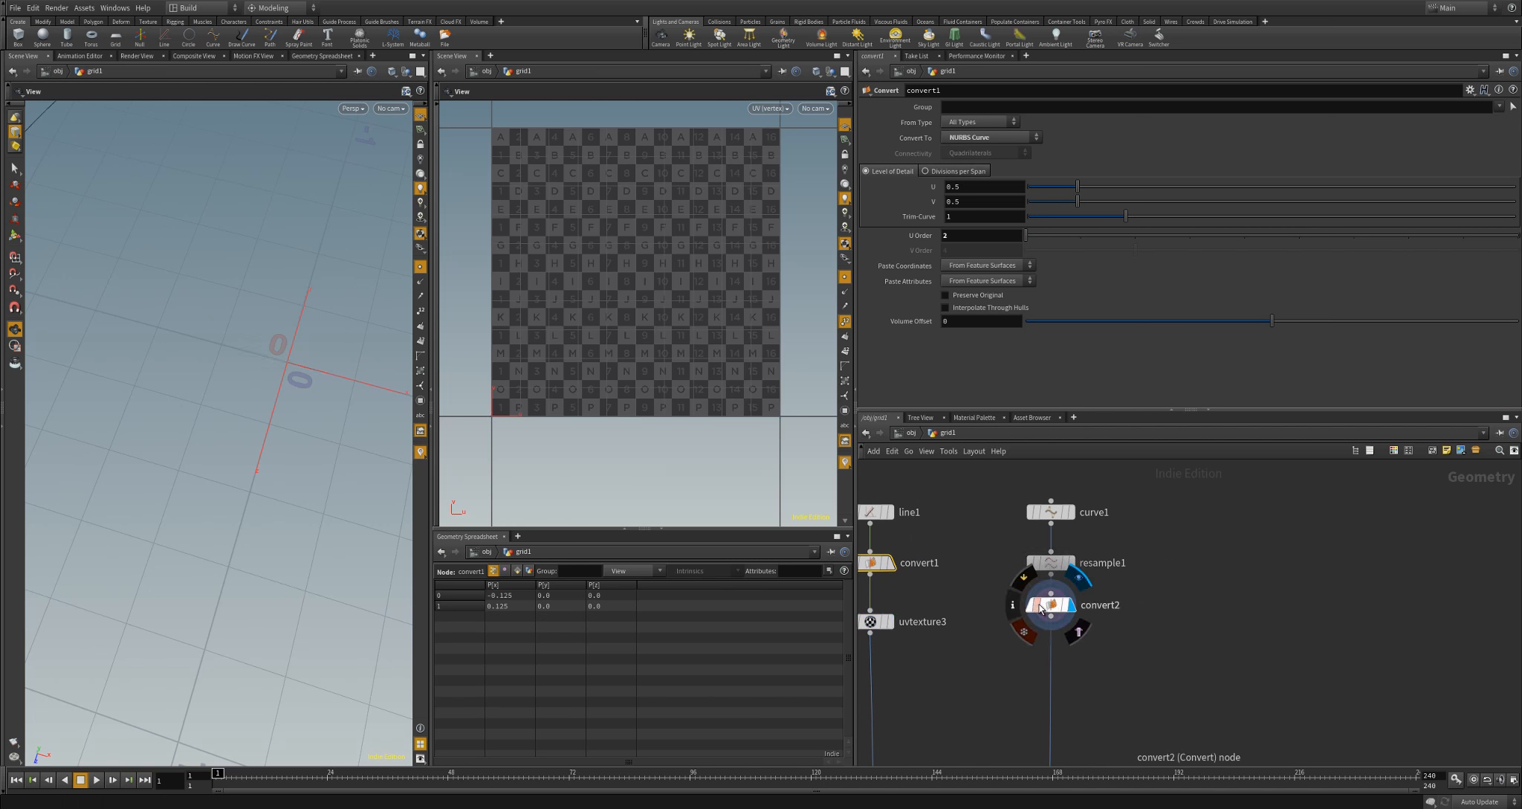
left_click(1041, 608)
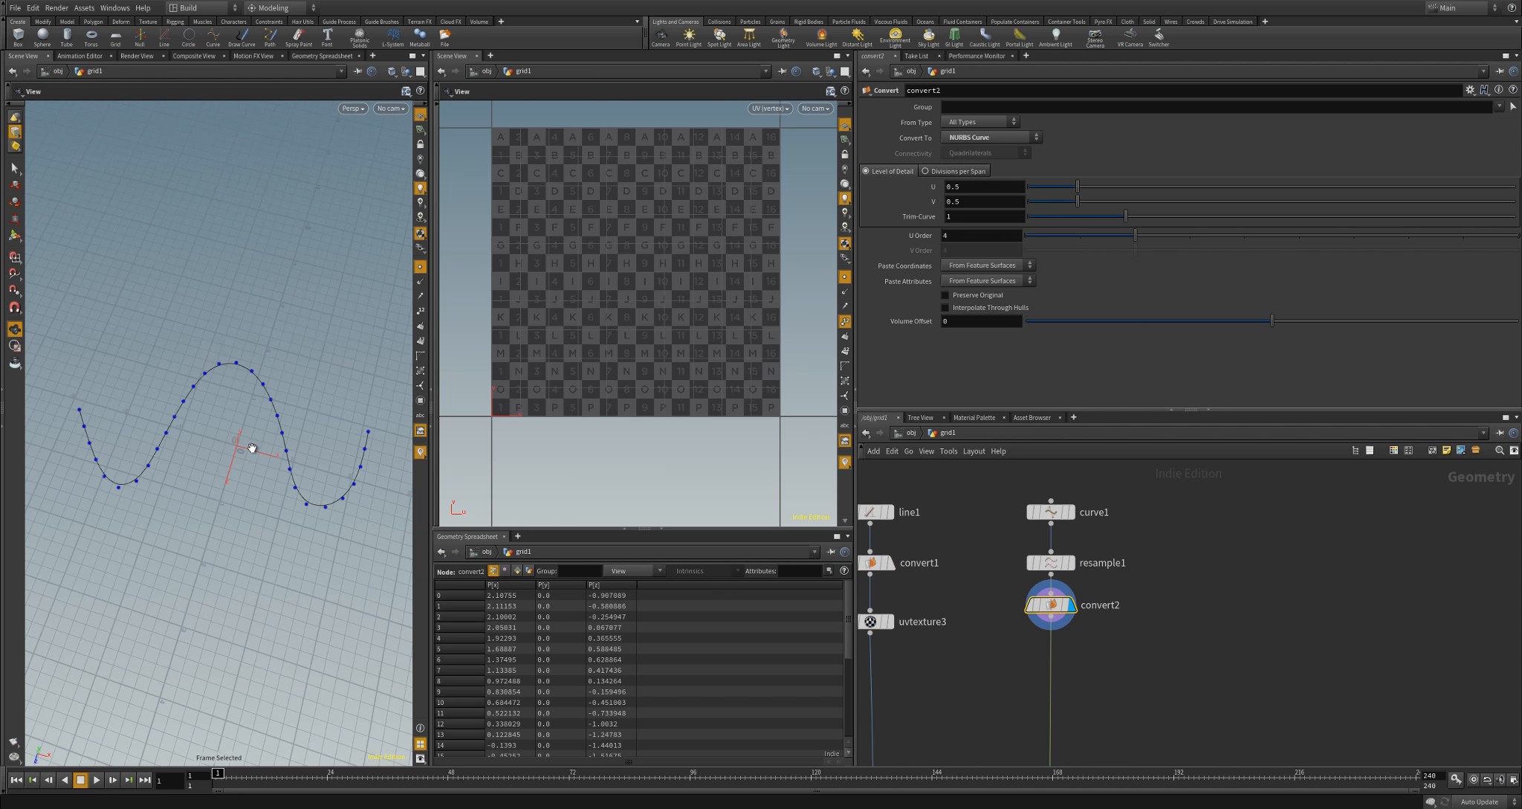
left_click(1078, 237)
middle_click_drag(995, 644, 1123, 578)
Display uvtexture3 again and examine where its line's points lie in the UV view
left_click(1004, 561)
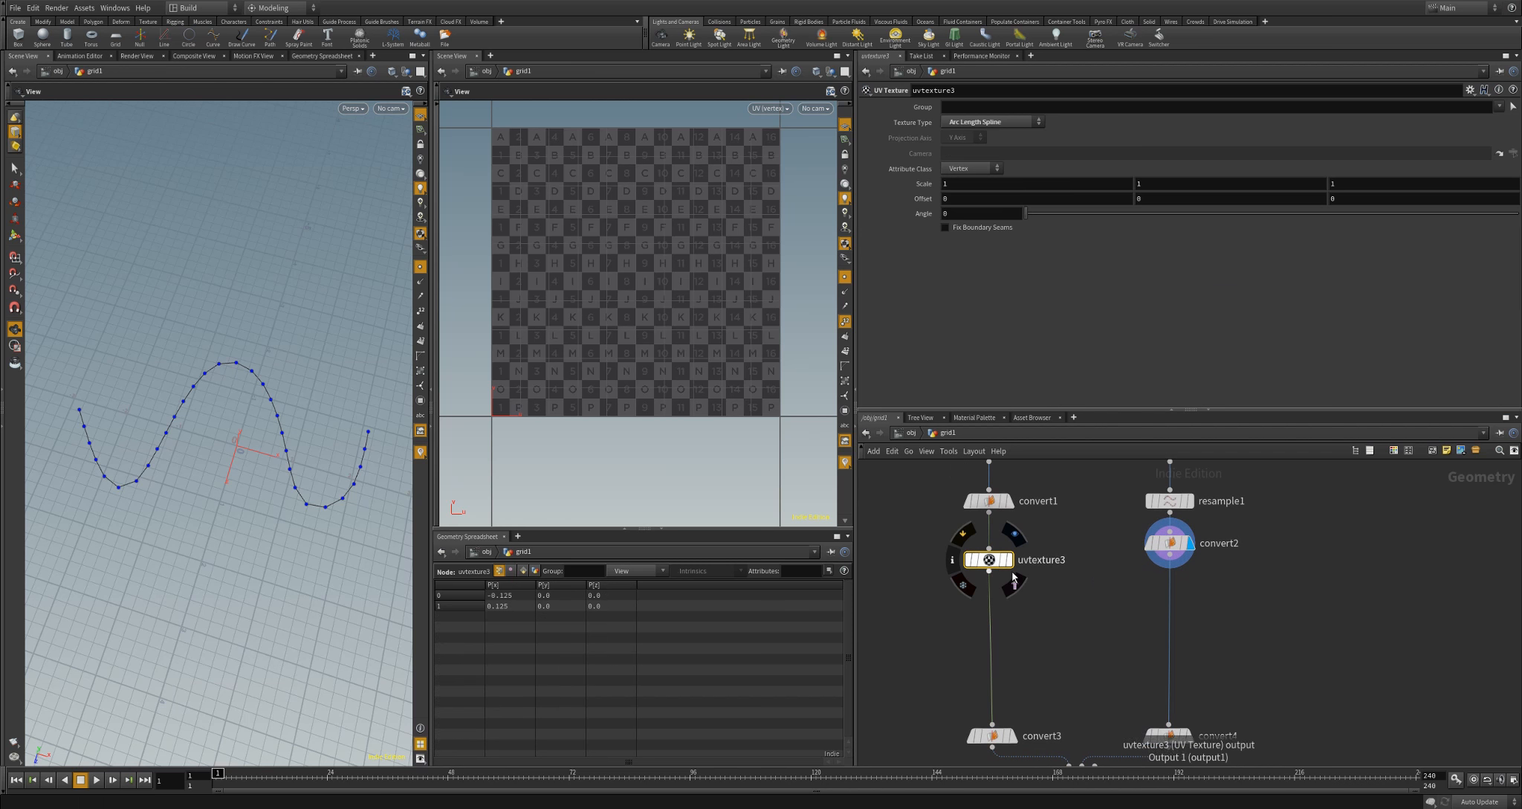
left_click(1013, 534)
middle_click_drag(1082, 679, 1025, 658)
scroll(632, 433, "up", 2)
scroll(639, 431, "down", 4)
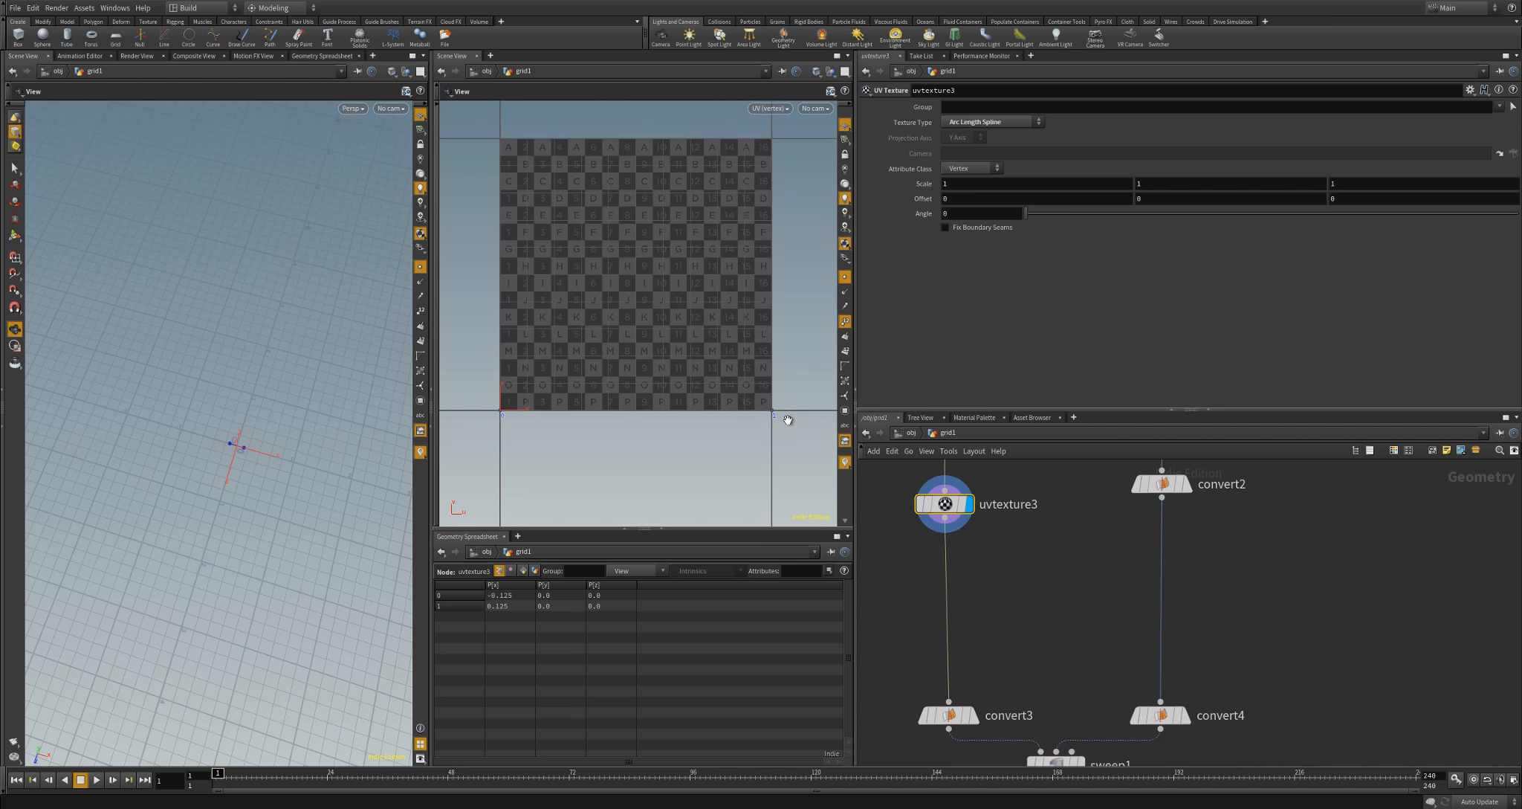
scroll(713, 395, "down", 3)
middle_click_drag(603, 374, 595, 422)
right_click_drag(629, 421, 663, 423)
Display uvquickshade5 and examine the swept strip's points in the UV view
middle_click_drag(1105, 666, 1082, 570)
left_click(1062, 727)
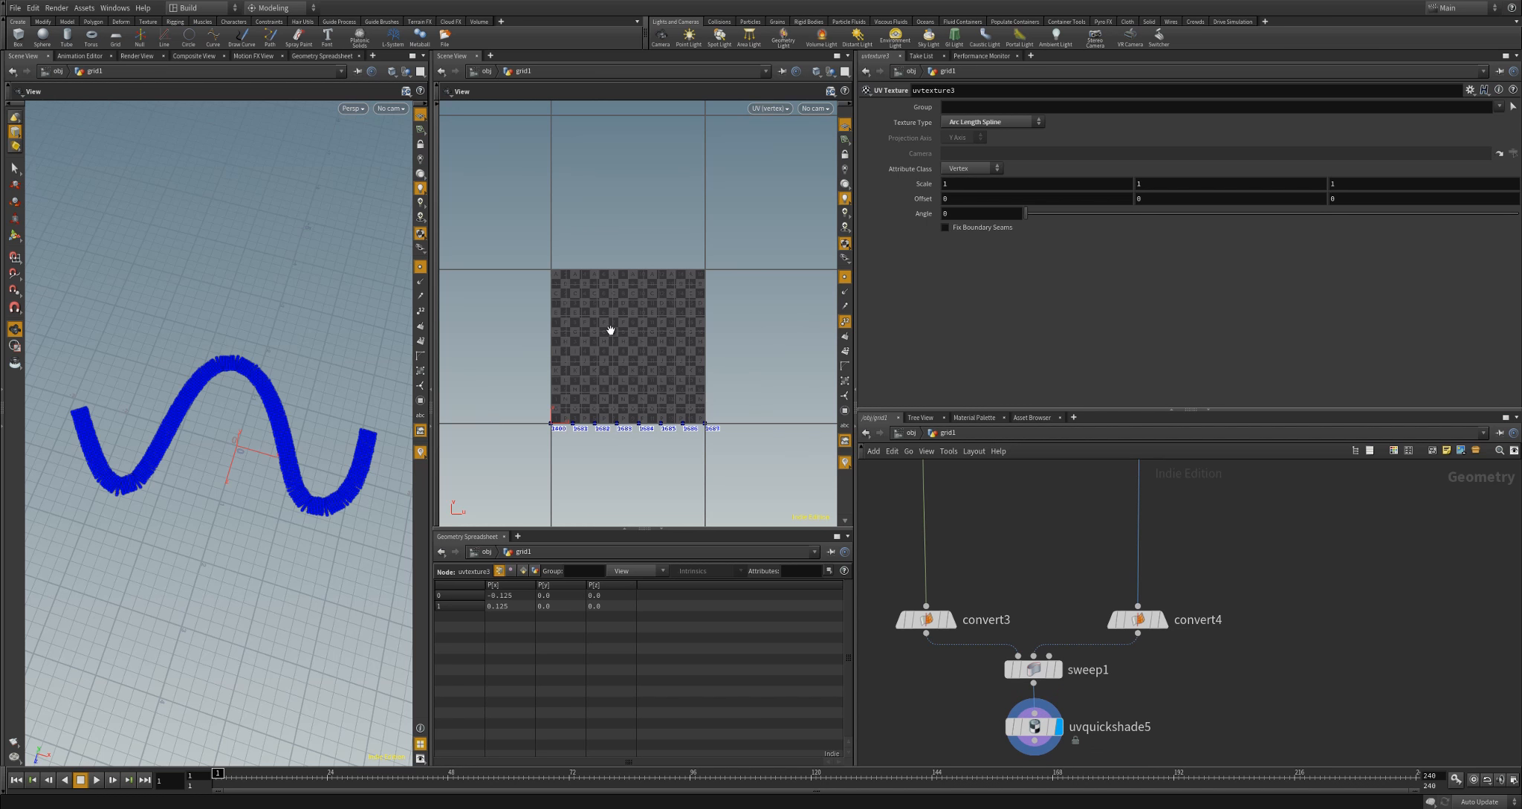
mouse_move(711, 359)
middle_mouse_down()
mouse_move(677, 376)
mouse_move(699, 359)
middle_mouse_up()
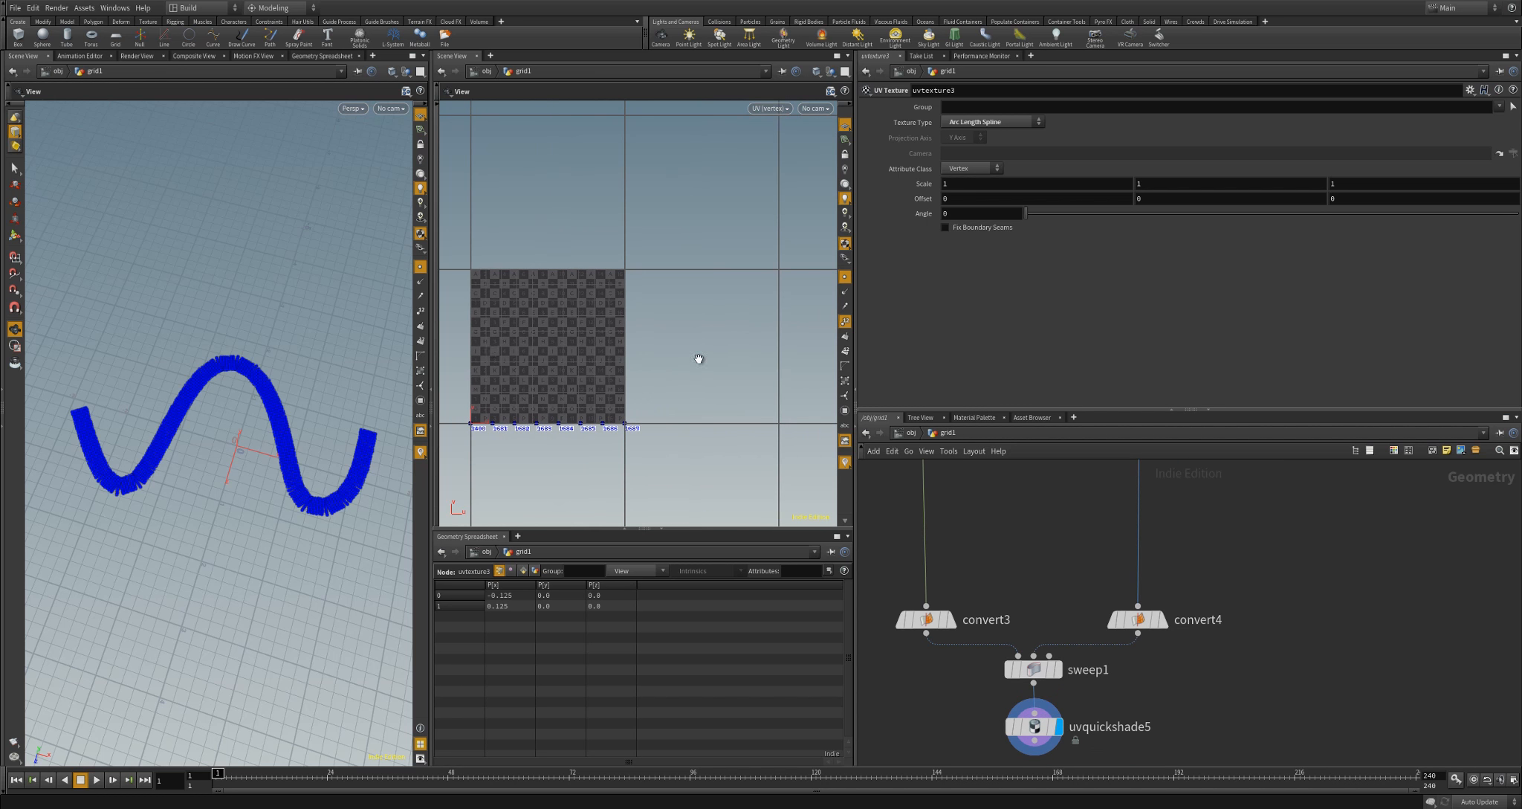
Set the Angle of uvtexture3 to -90 and its Attribute Class to Point
middle_click_drag(608, 373, 566, 372)
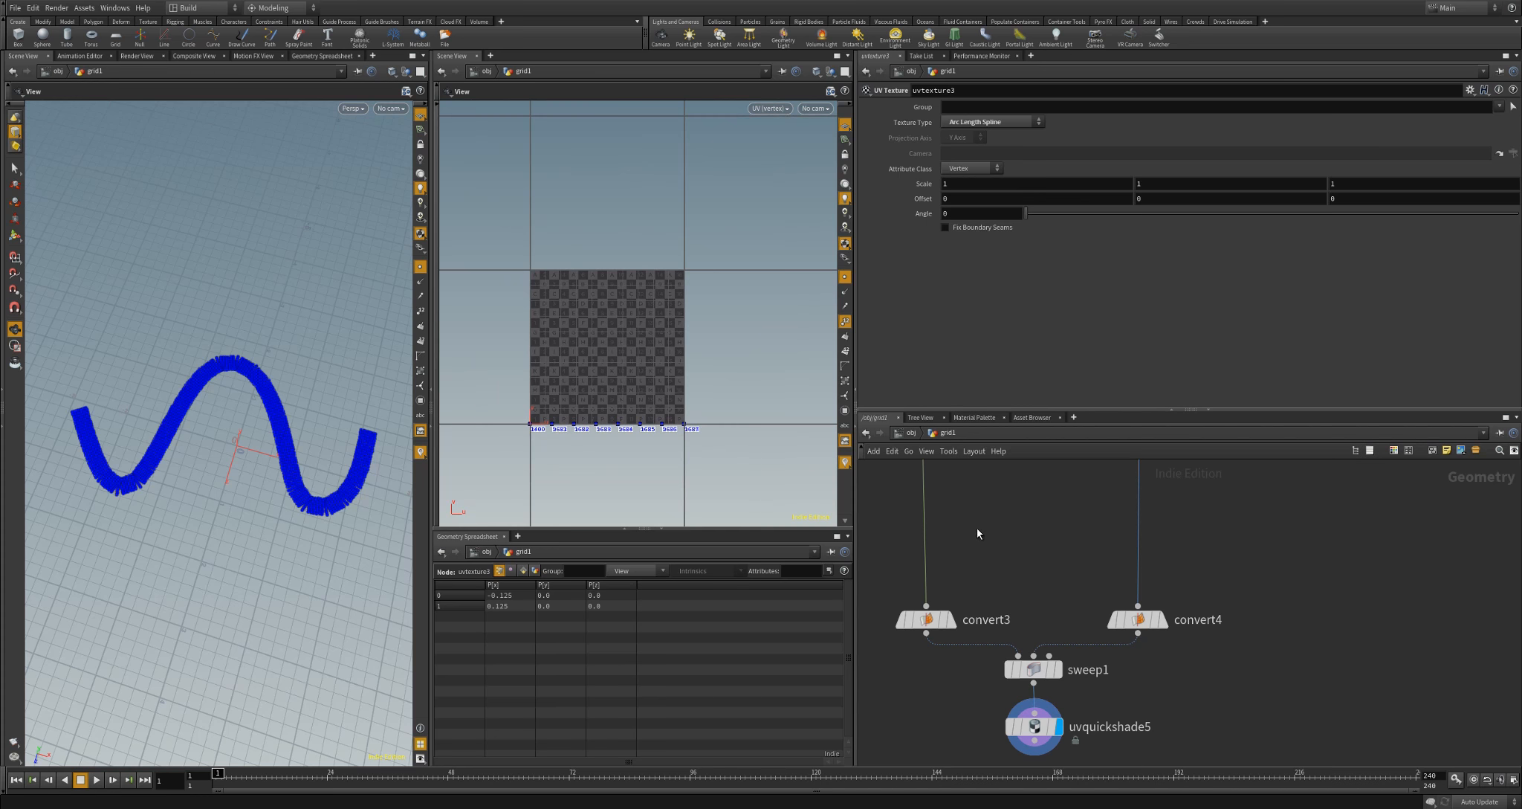
middle_click_drag(977, 529, 981, 660)
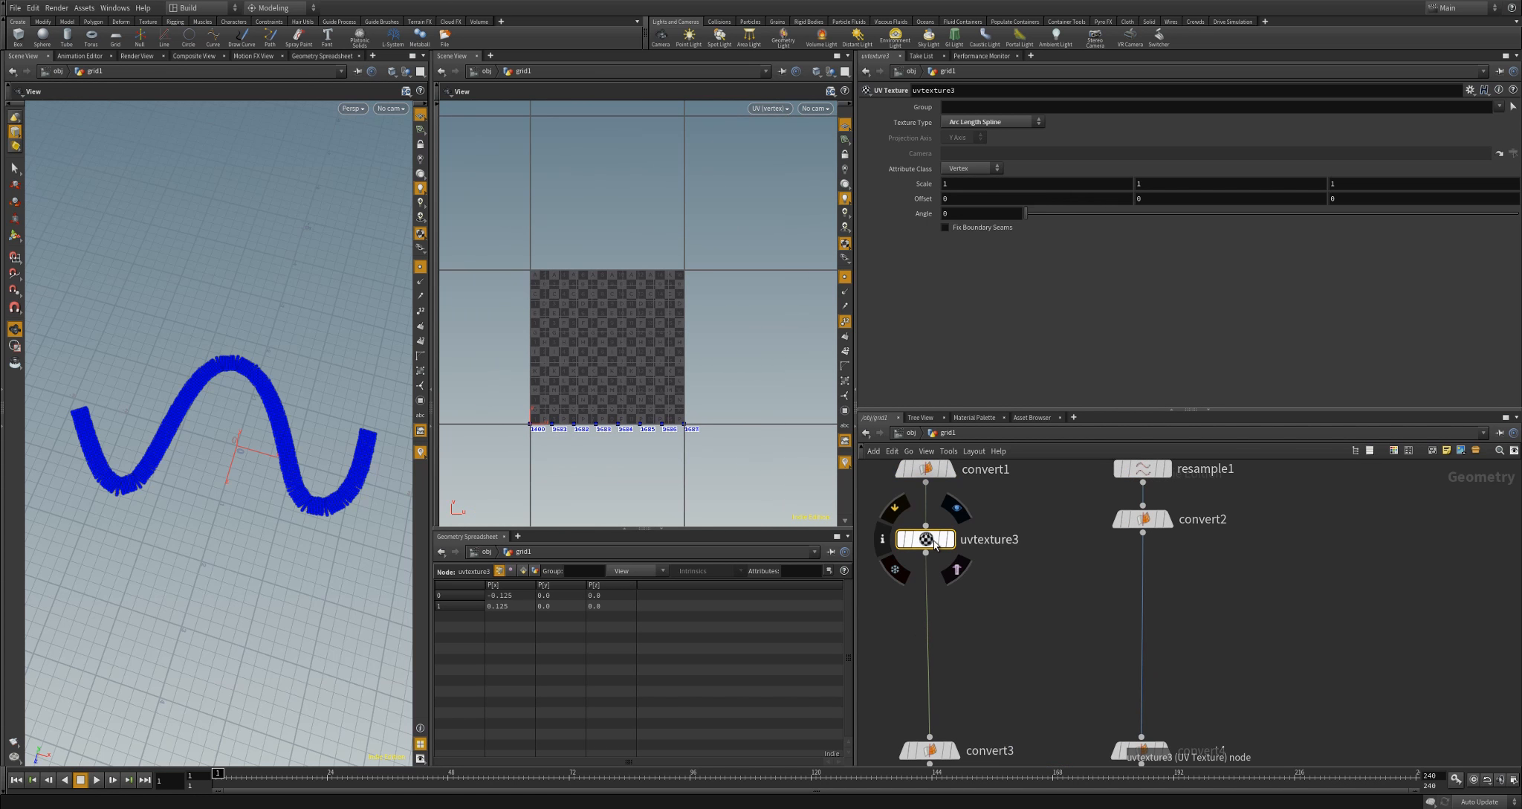
left_click(981, 217)
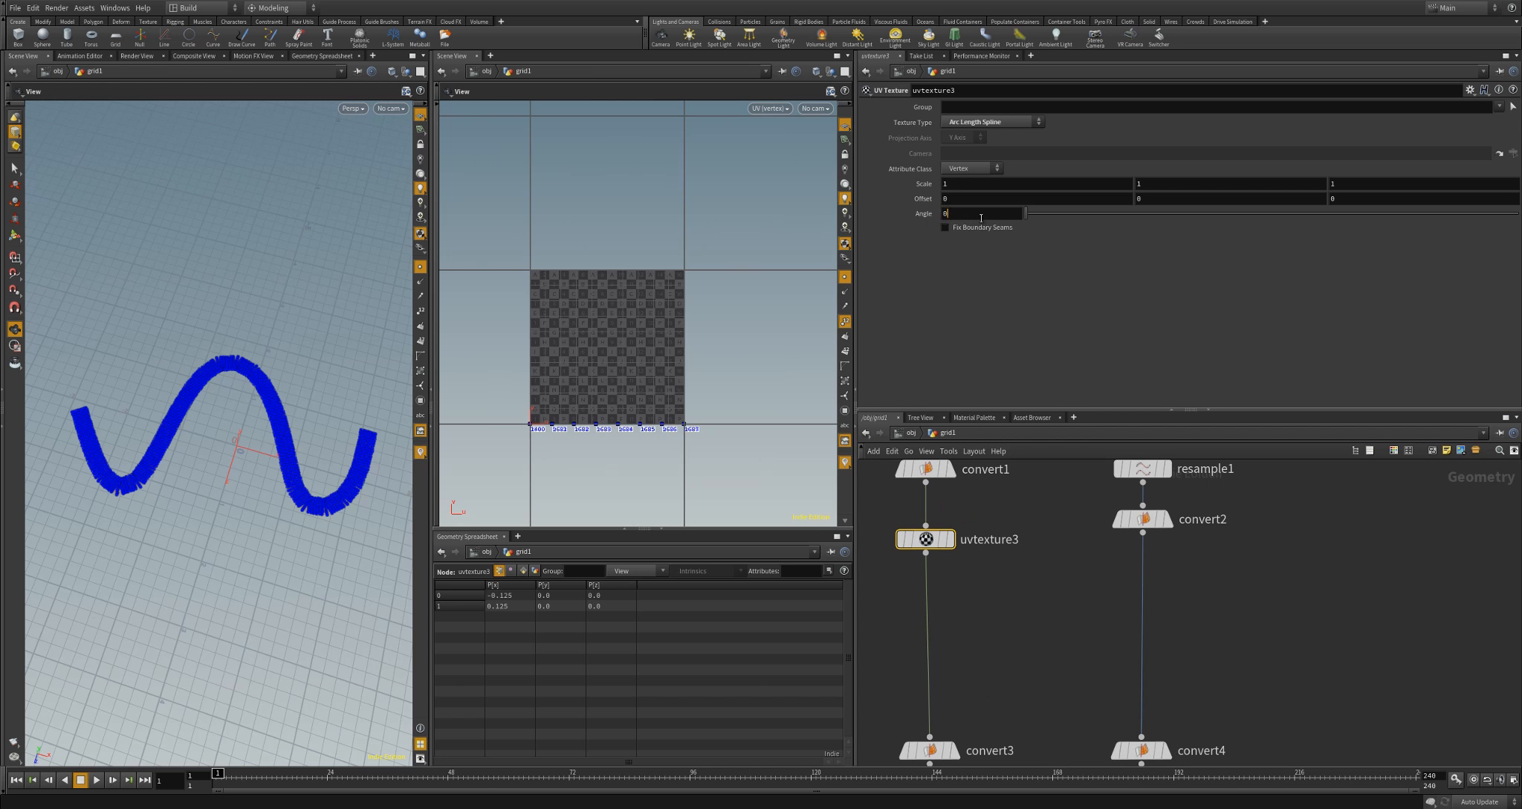
type("-90")
key("Return")
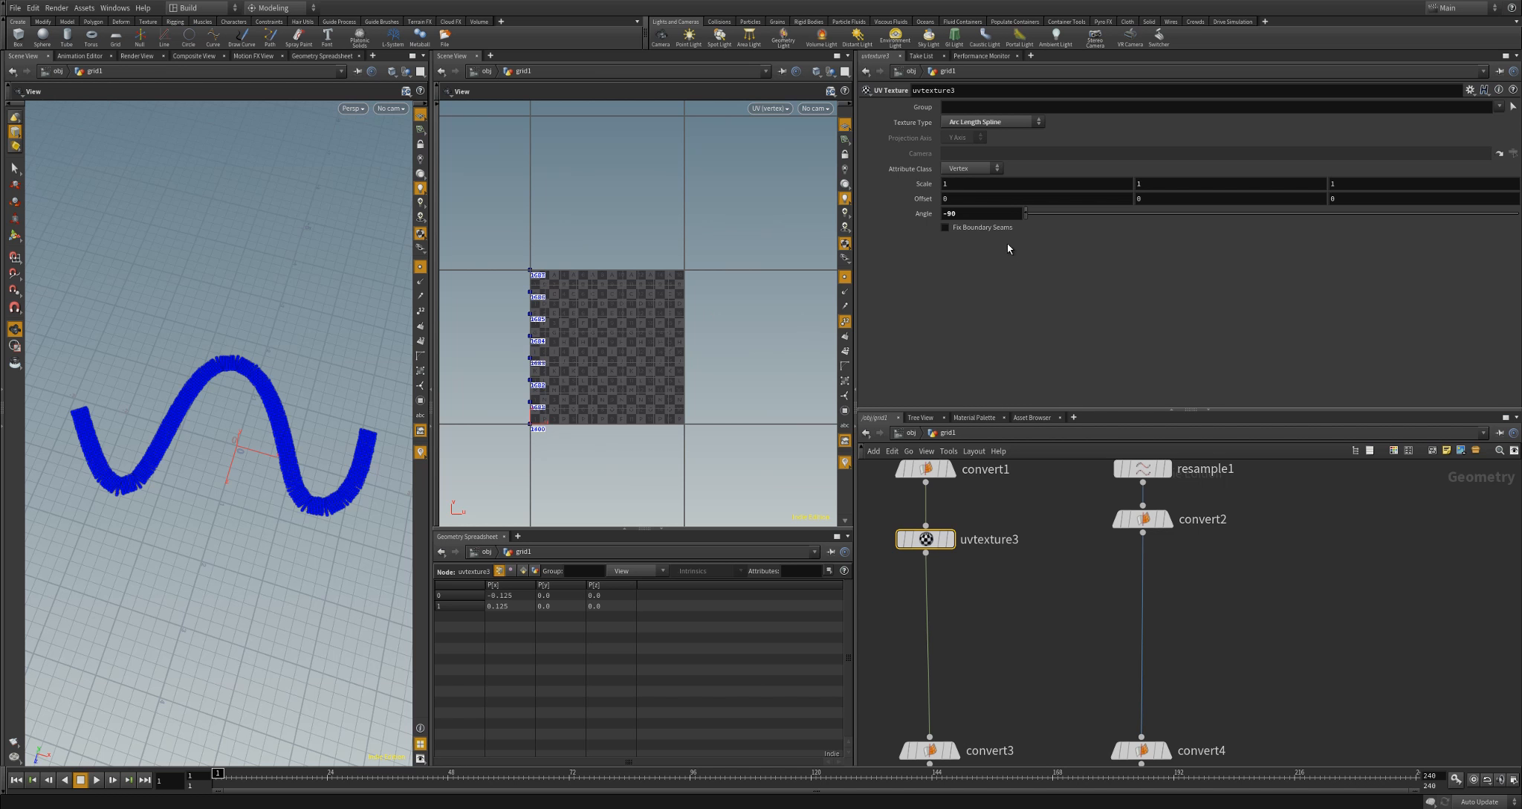
left_click(949, 170)
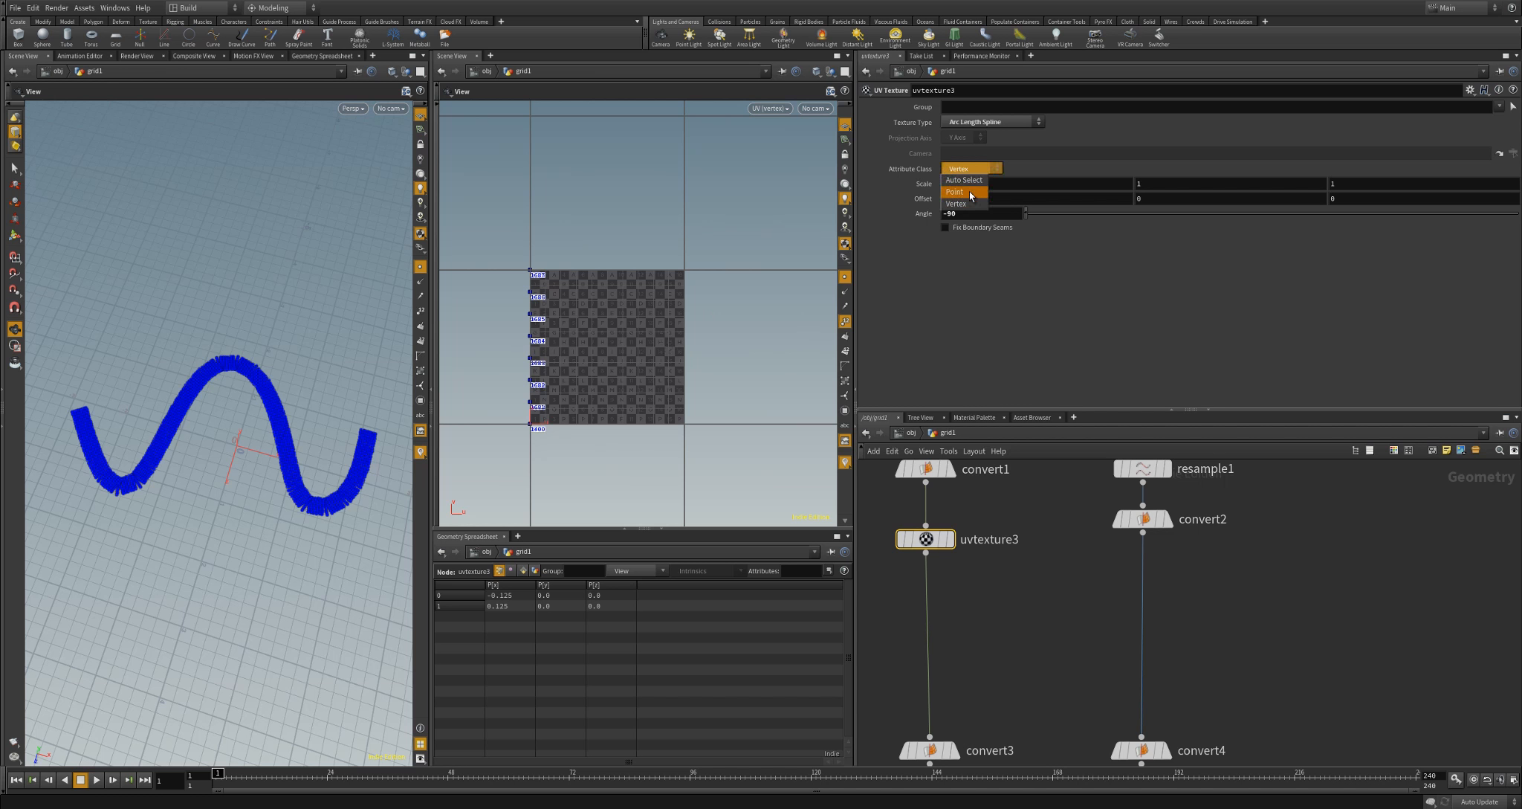
left_click(958, 191)
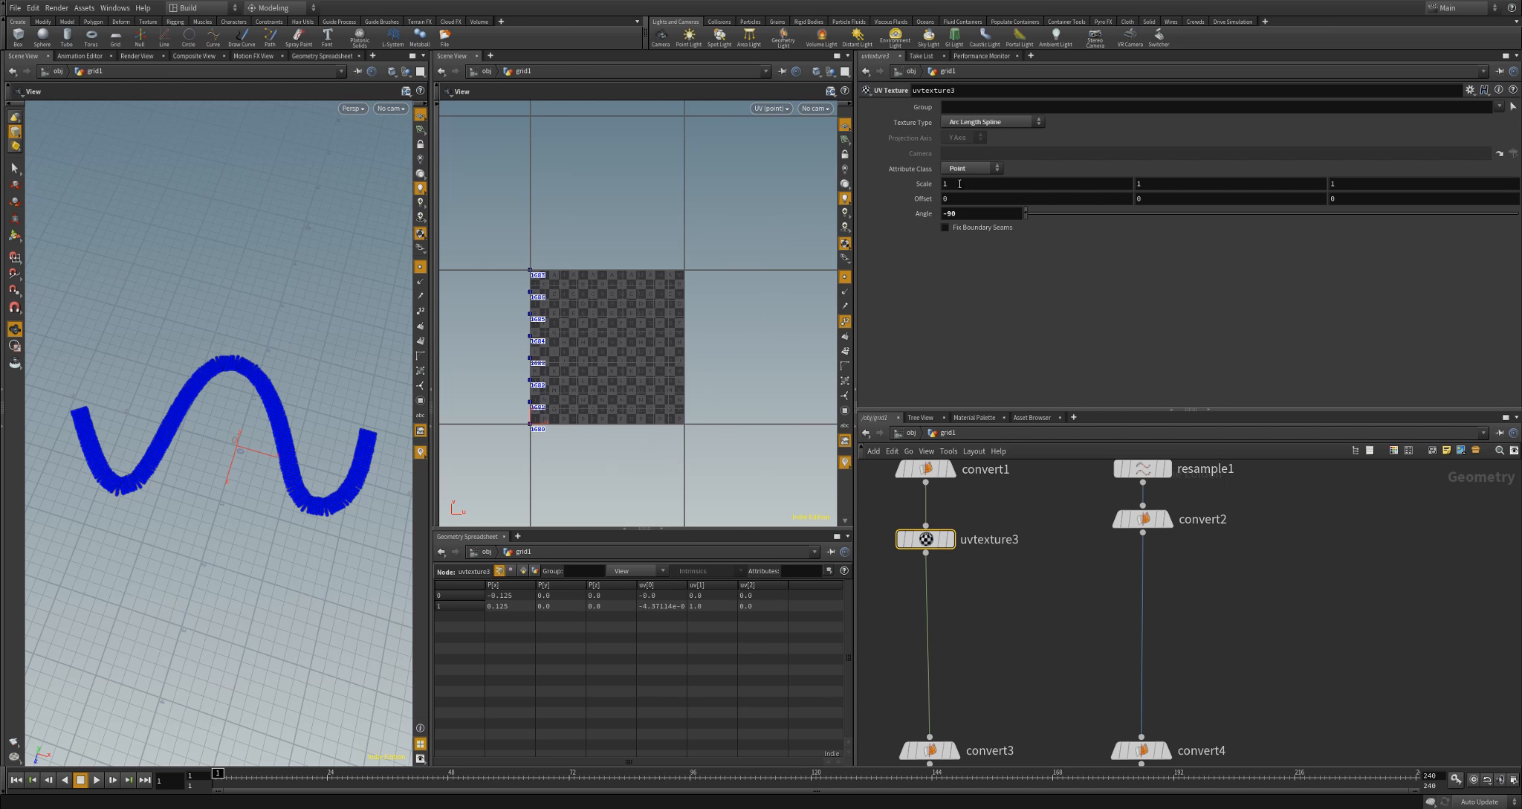
Drive the first Scale value of uvtexture3 with the expression arclen("../line1/", 0, 1, 0)
middle_click_drag(1020, 512, 1022, 543)
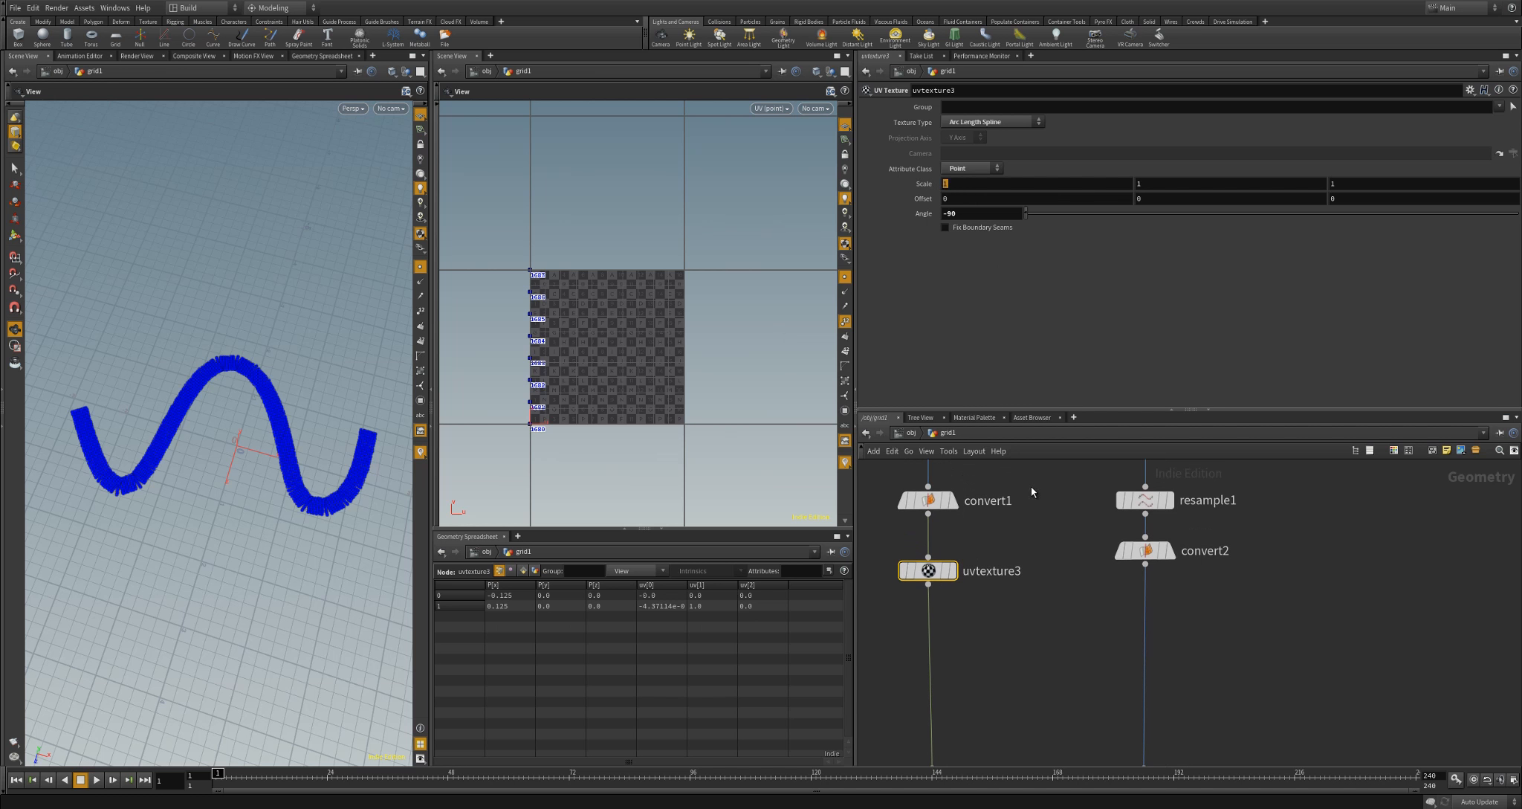
type("arcl")
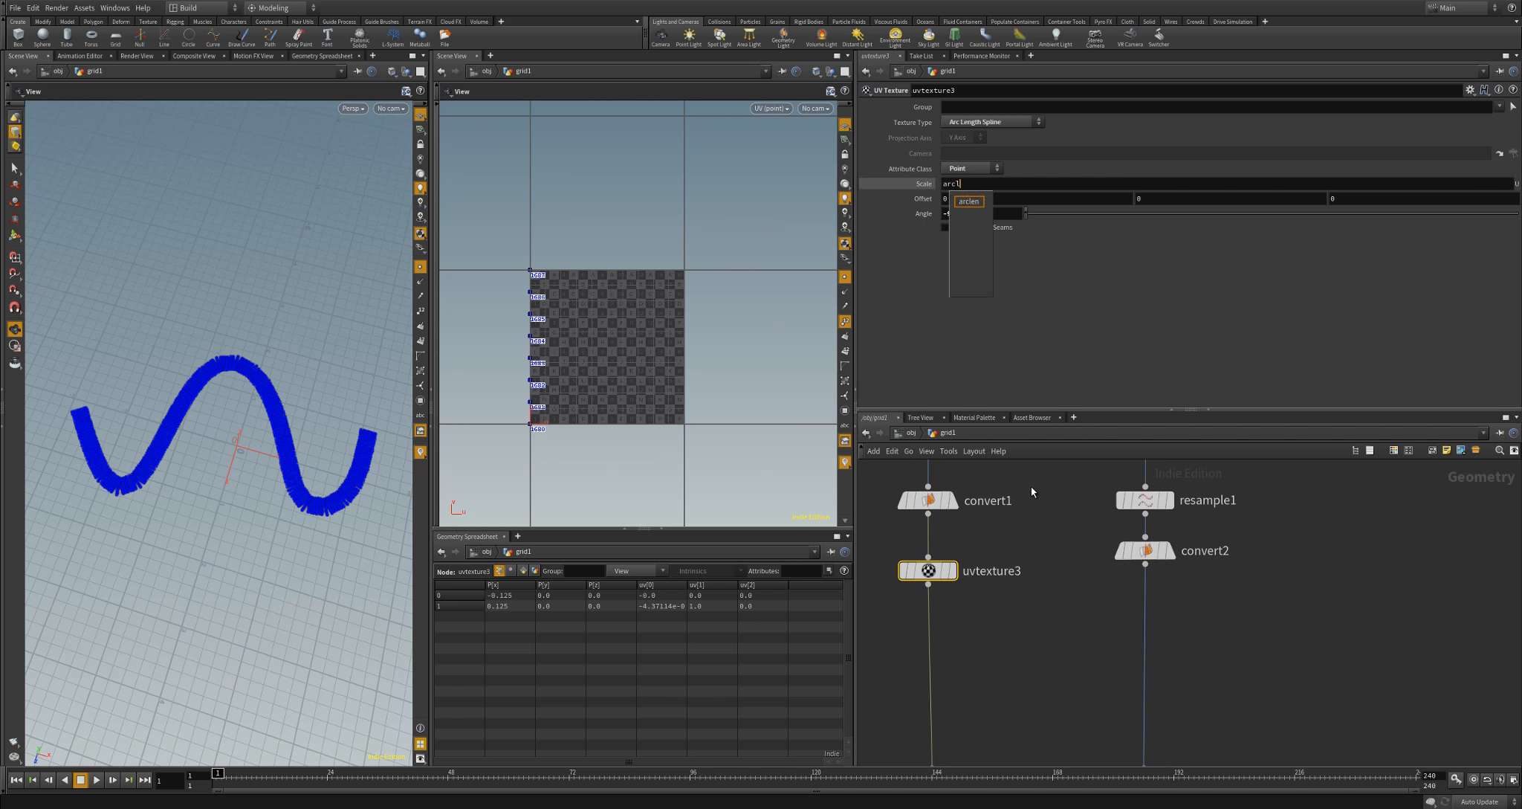
key("Return")
type("(")
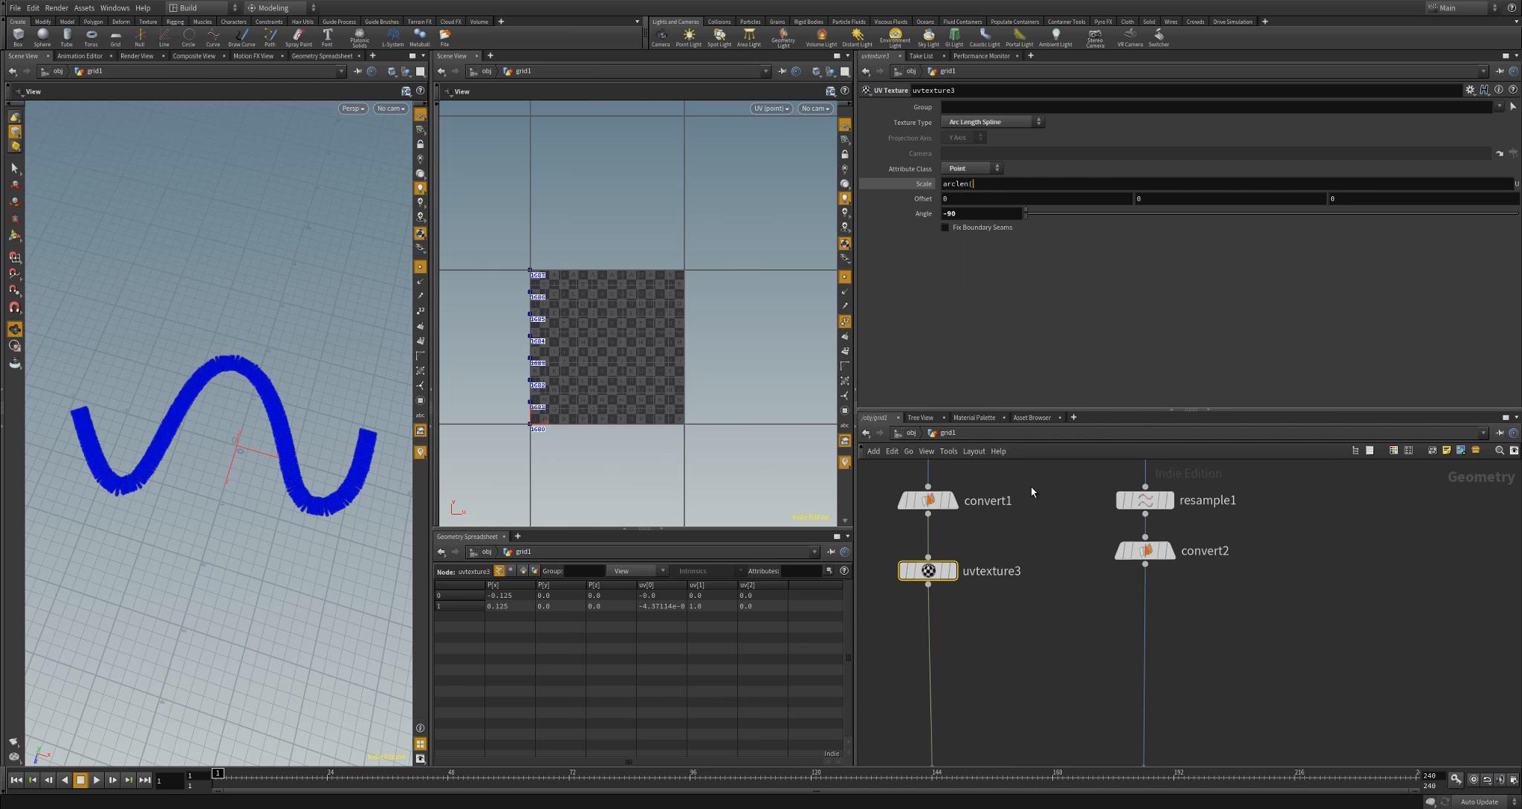
type("\"../")
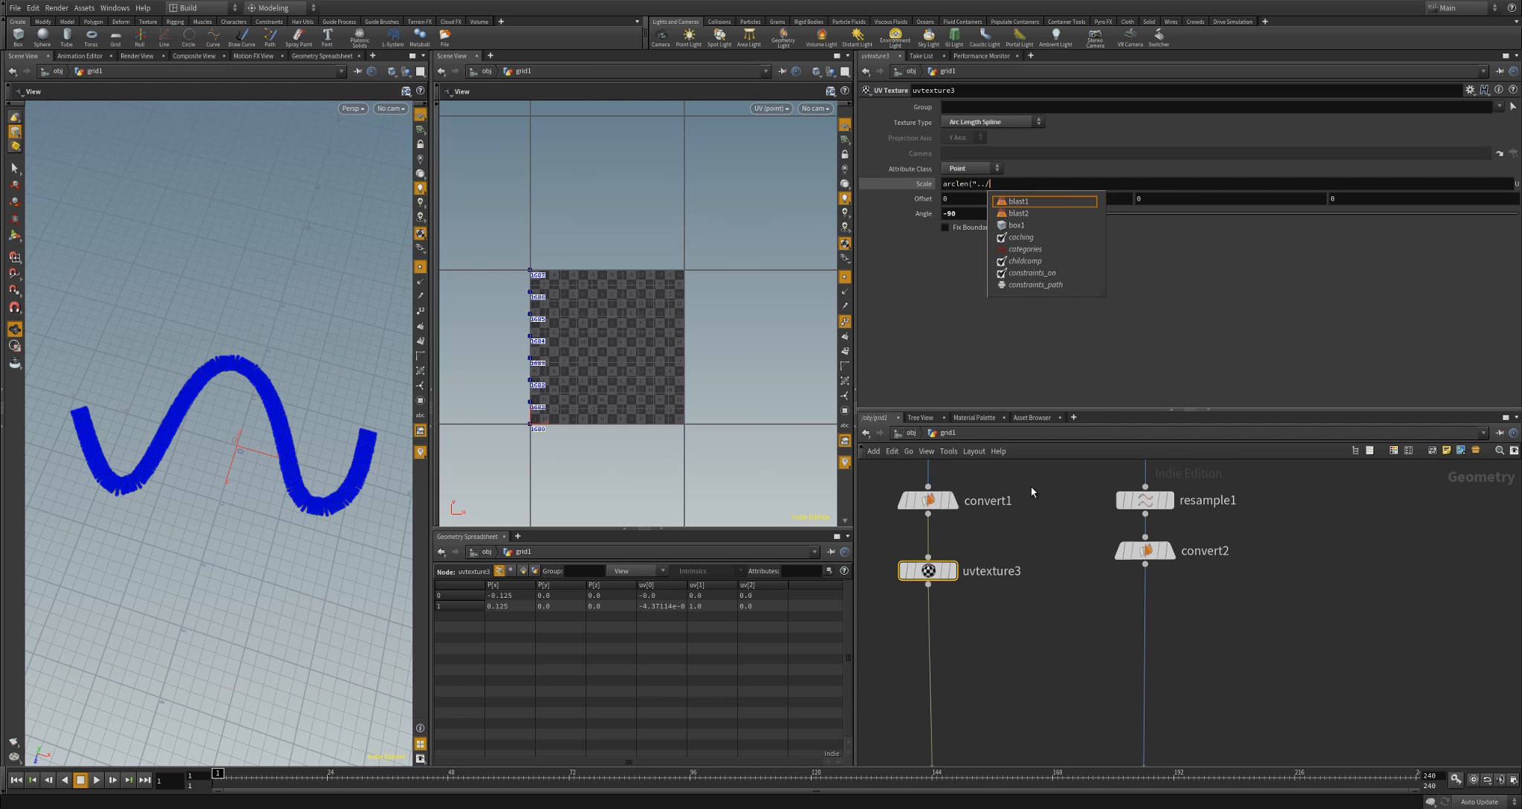
type("line1/")
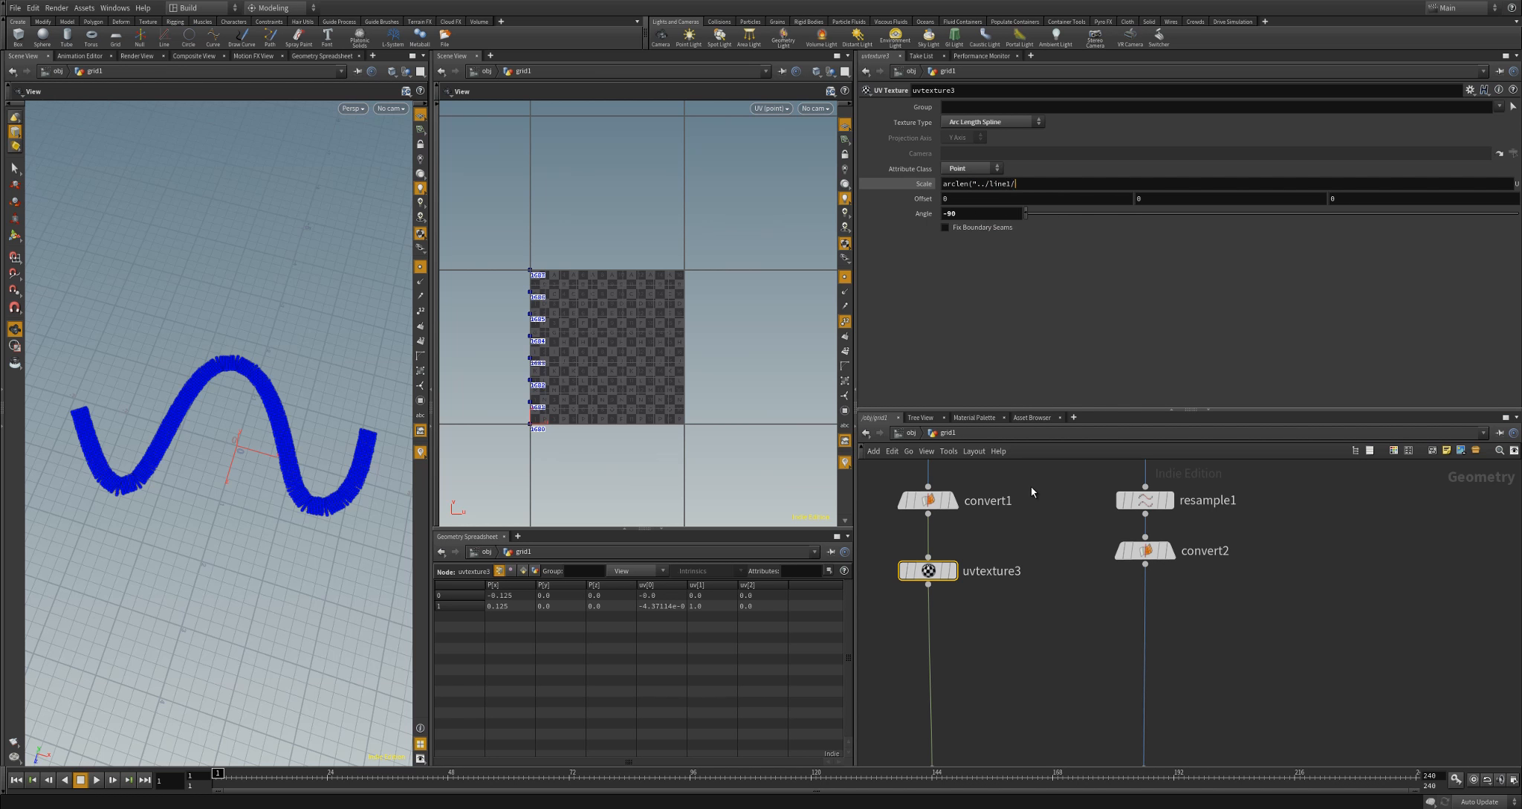
type("\",")
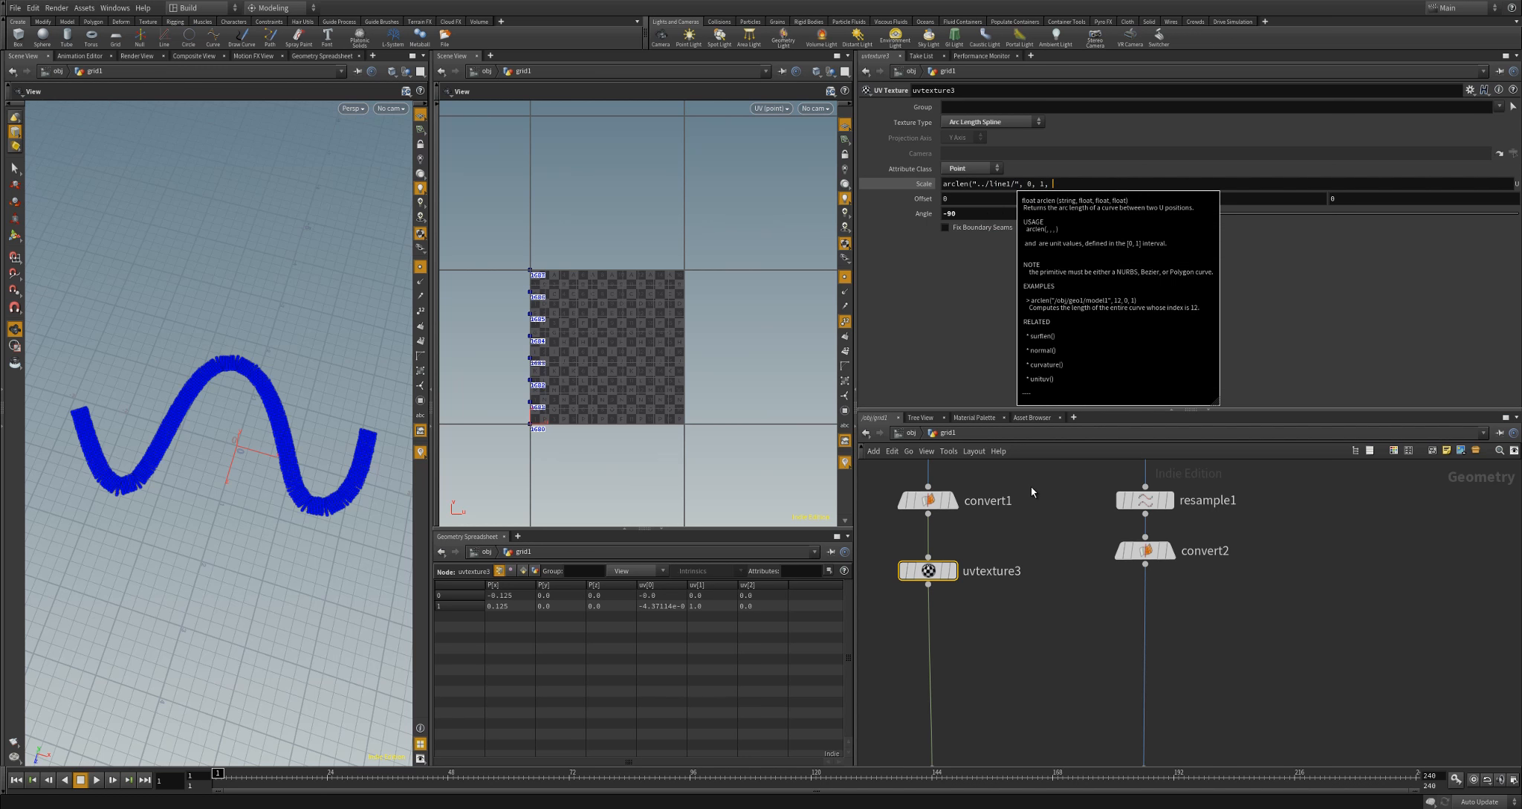
type("0, 1, 0)")
key("Return")
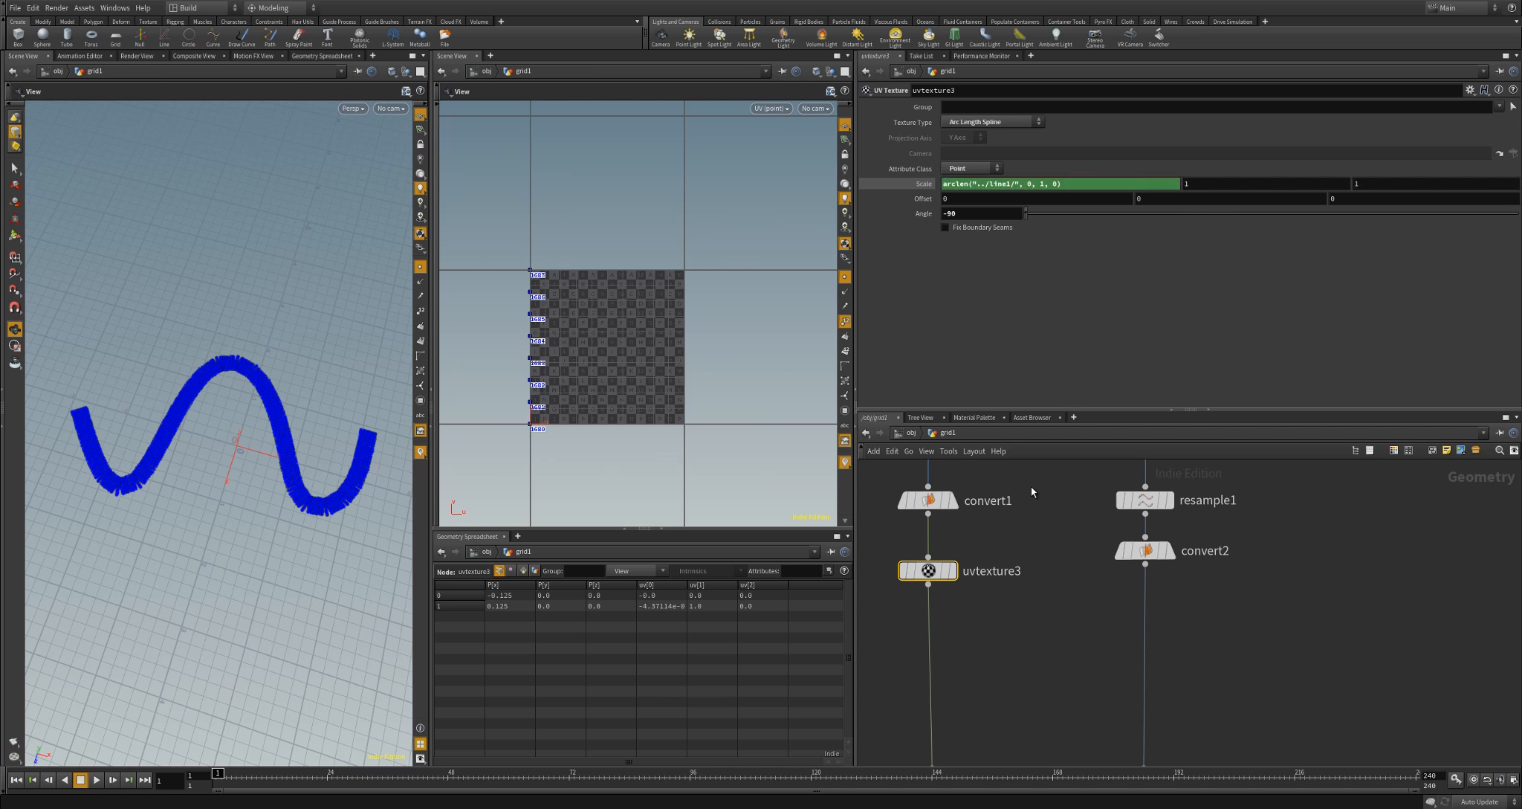
Increase the Length of line1 to 0.69 to test the scaled UVs
scroll(633, 388, "up", 8)
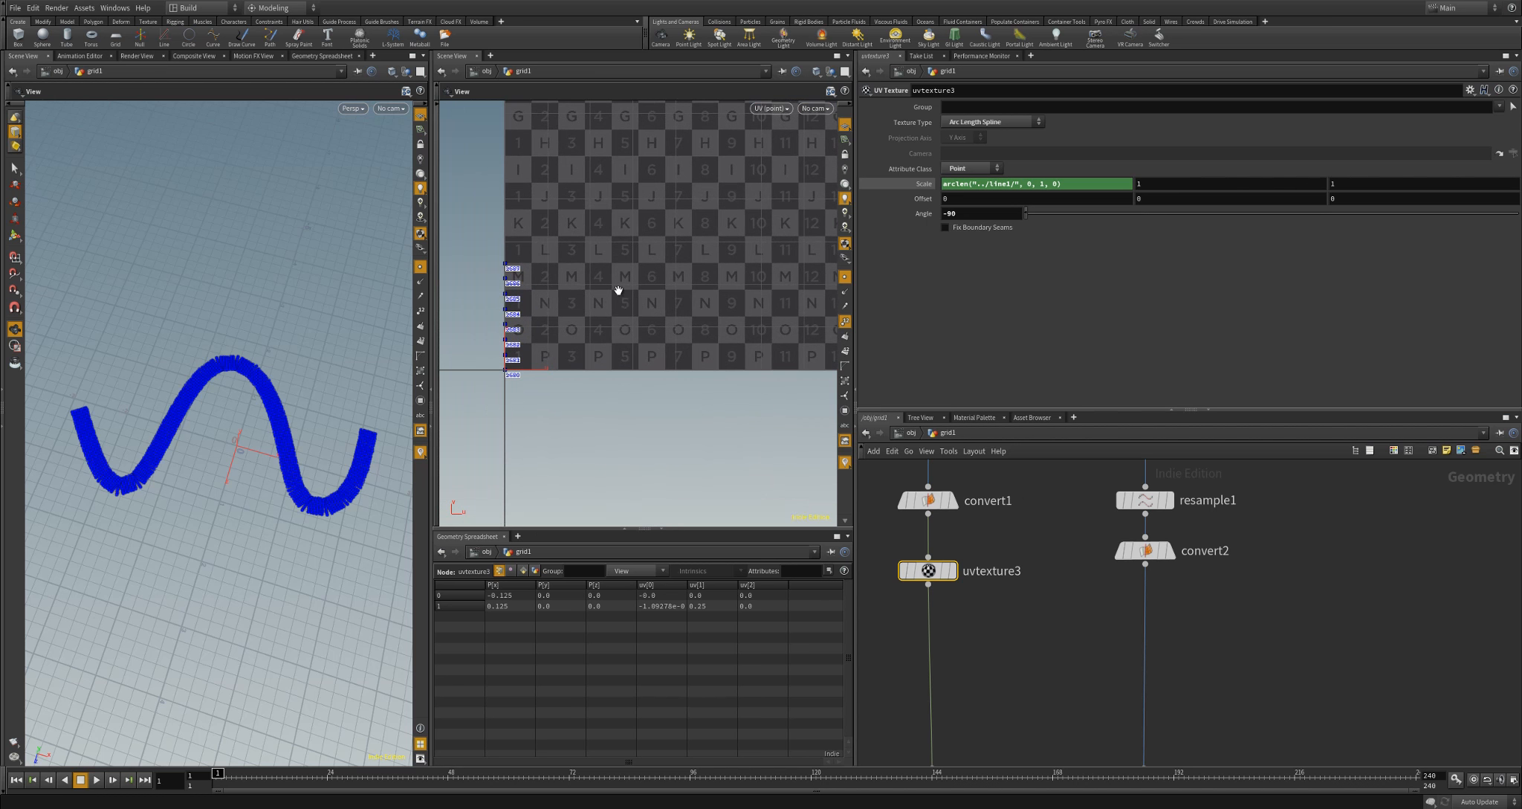
middle_click_drag(668, 275, 638, 364)
right_click_drag(670, 374, 656, 411)
middle_click_drag(1029, 501, 1043, 600)
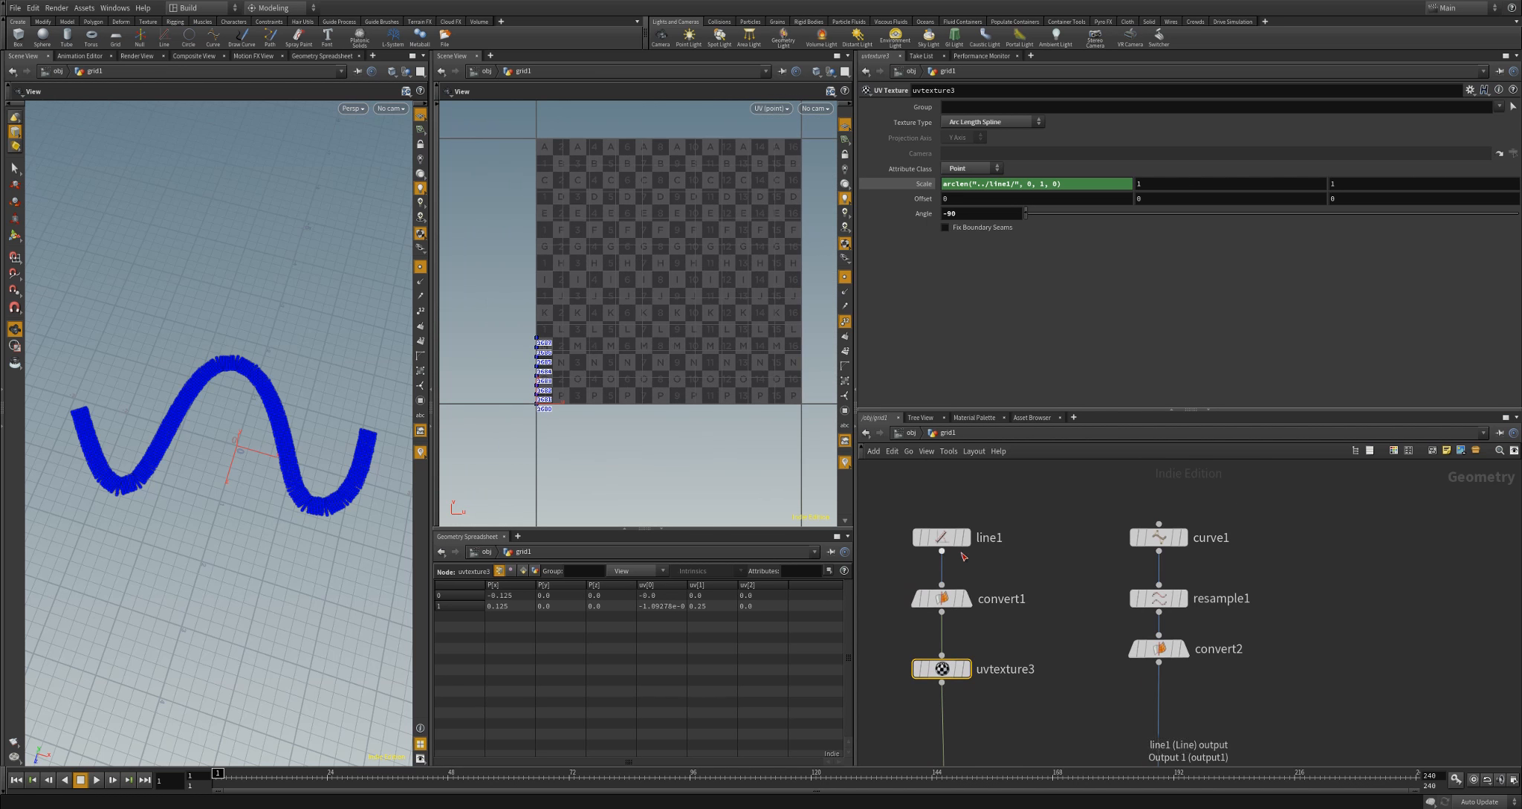
left_click(942, 536)
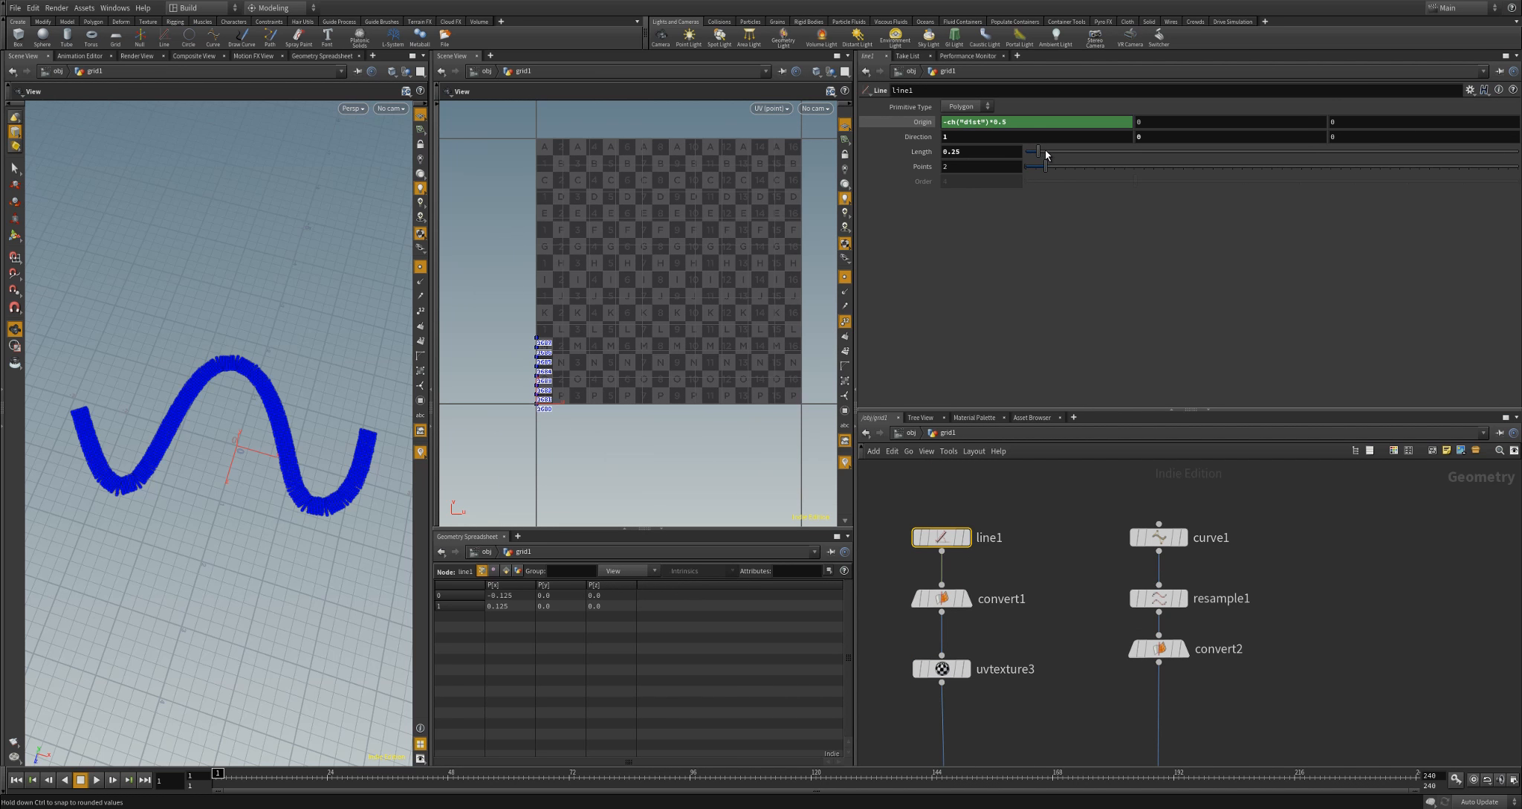
mouse_move(1045, 153)
left_mouse_down()
mouse_move(1089, 156)
mouse_move(1062, 158)
left_mouse_up()
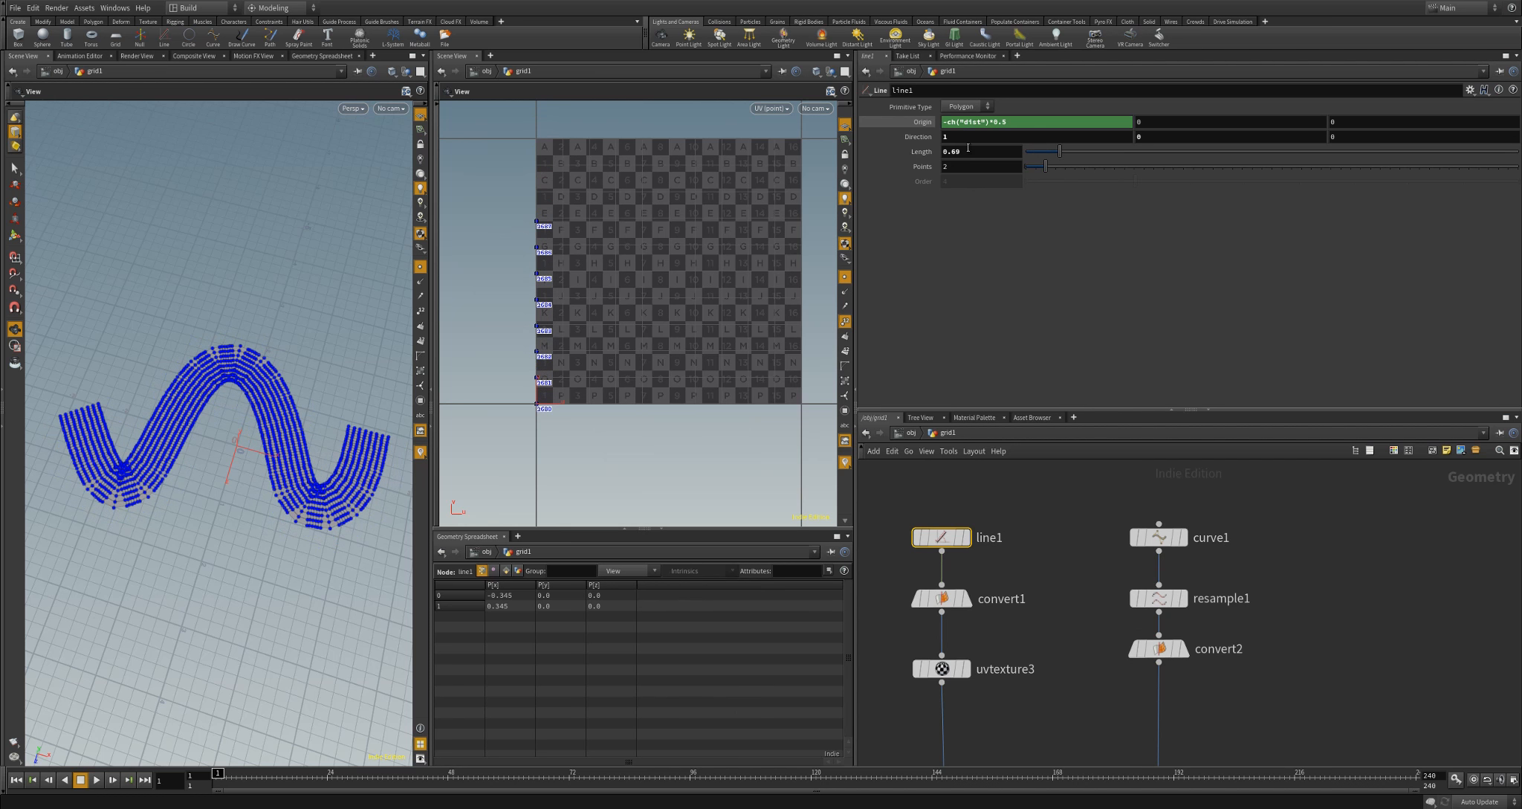
Compare the evaluated Scale of uvtexture3 with the Length of line1, and display uvtexture3
left_click(942, 669)
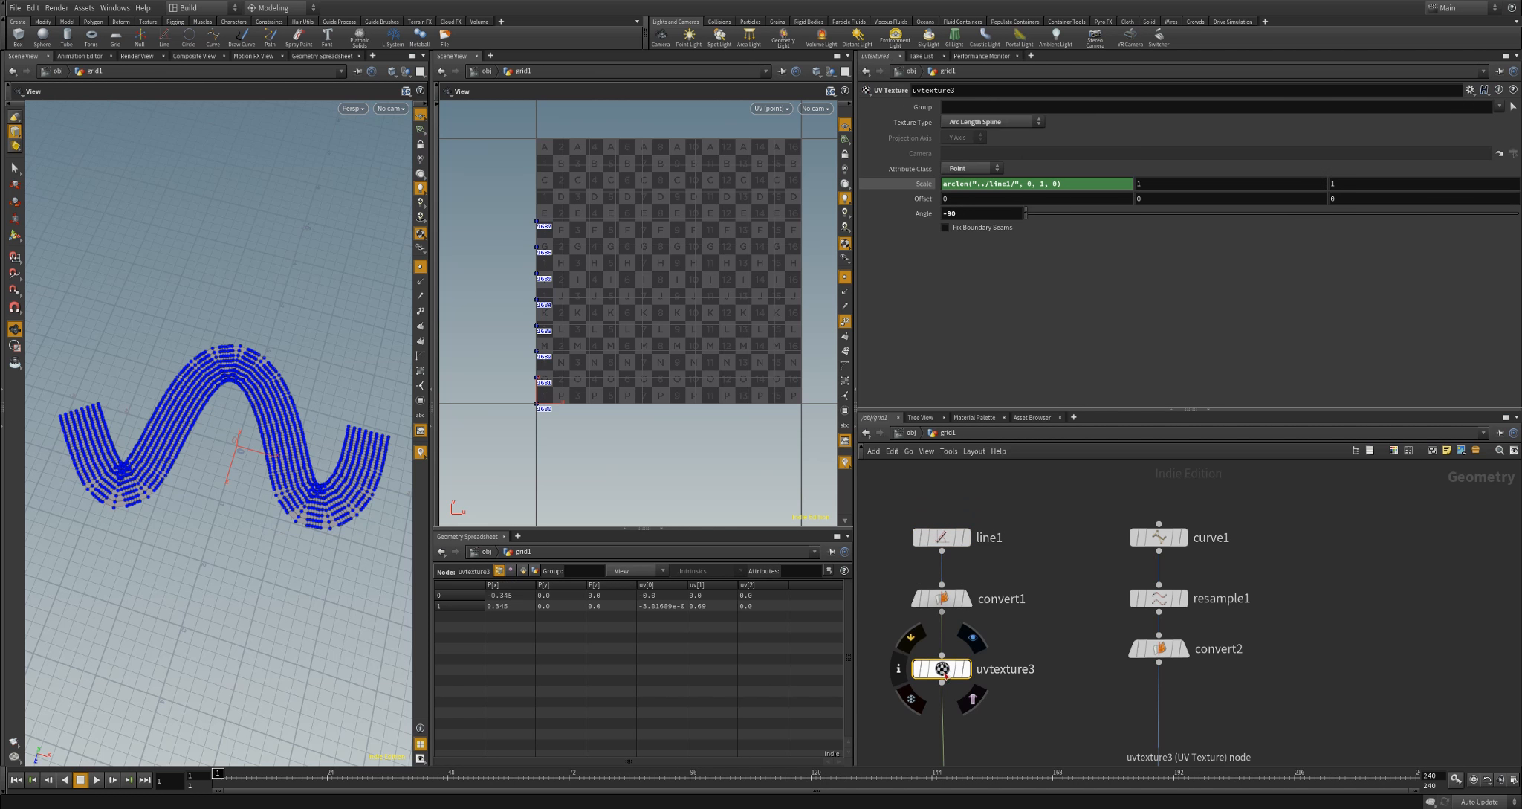
left_click(924, 184)
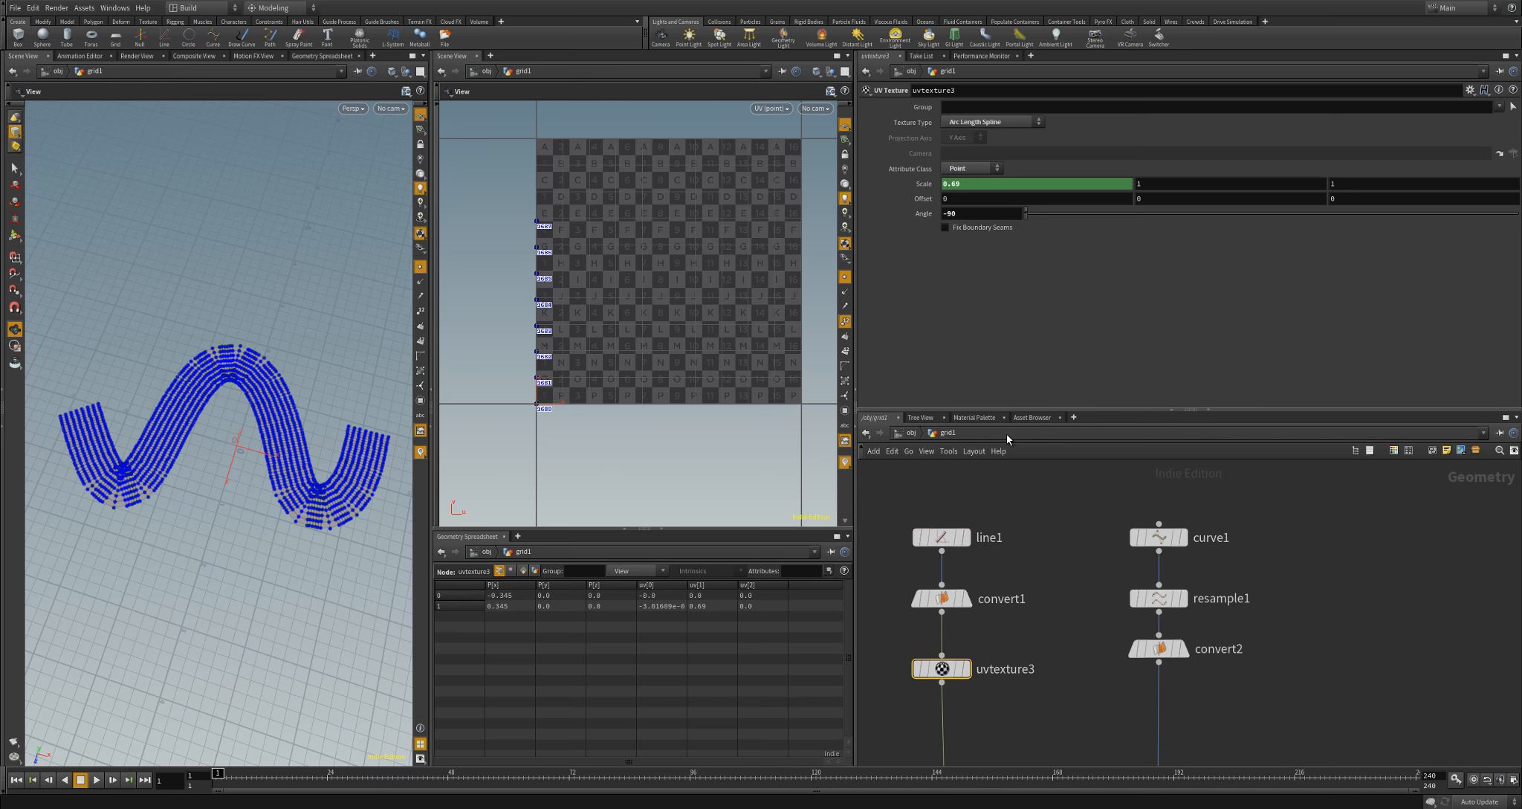
left_click(942, 537)
left_click(966, 669)
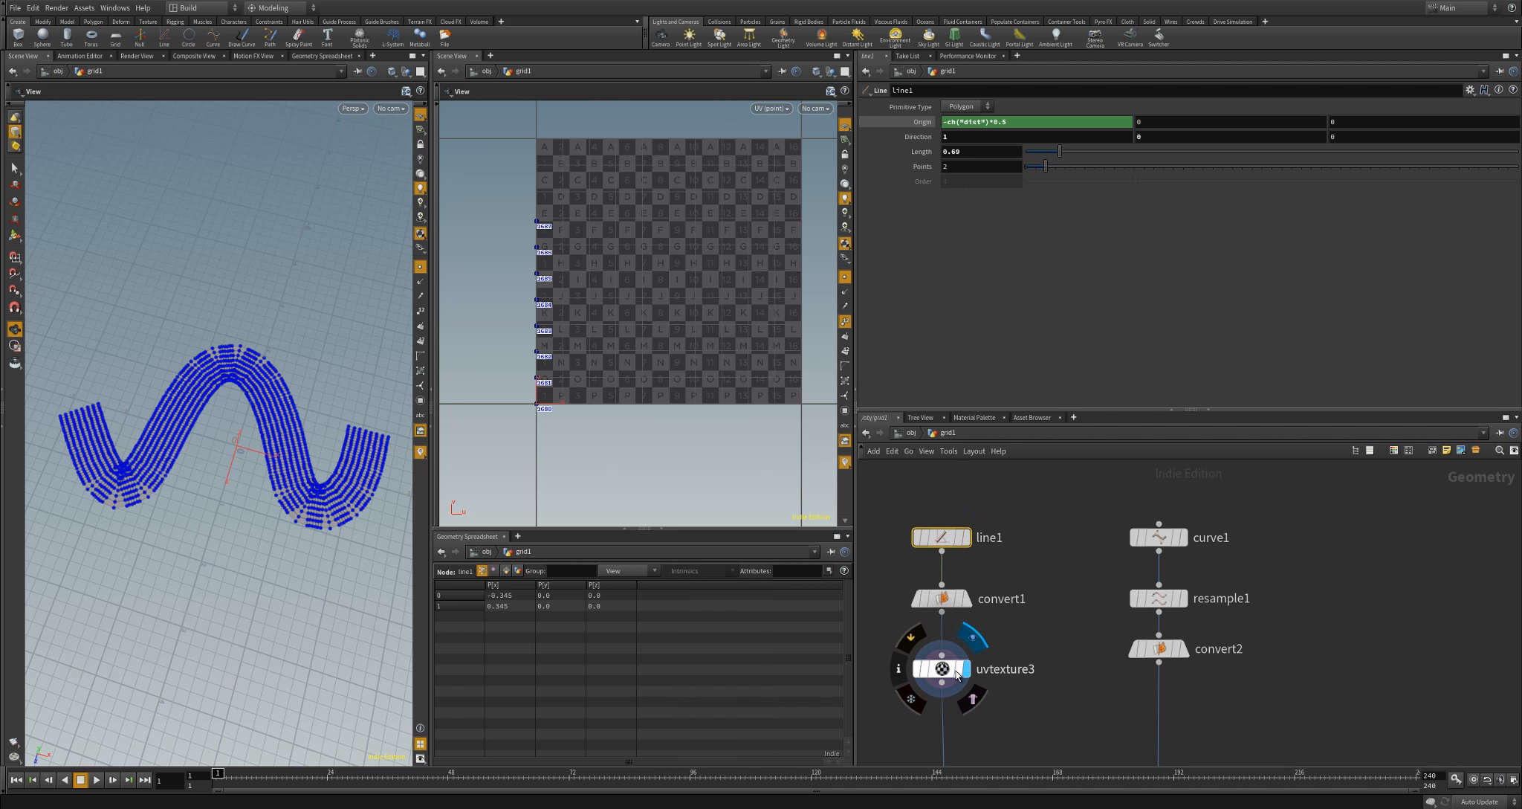
left_click(943, 669)
right_click_drag(272, 456, 272, 476)
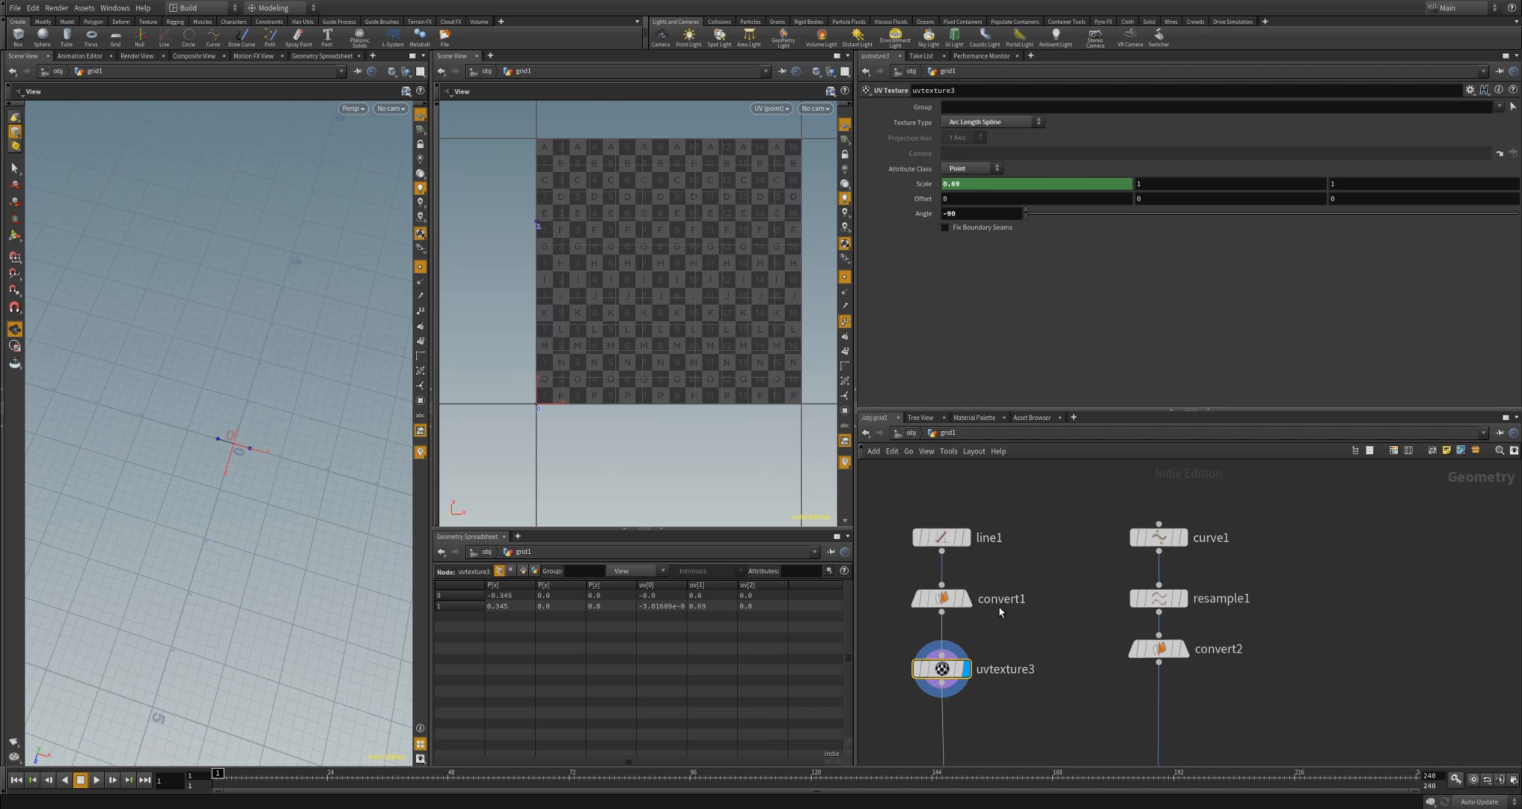
Insert a UV Texture node on the wire below convert2 and display its output
middle_click_drag(1053, 593, 1002, 539)
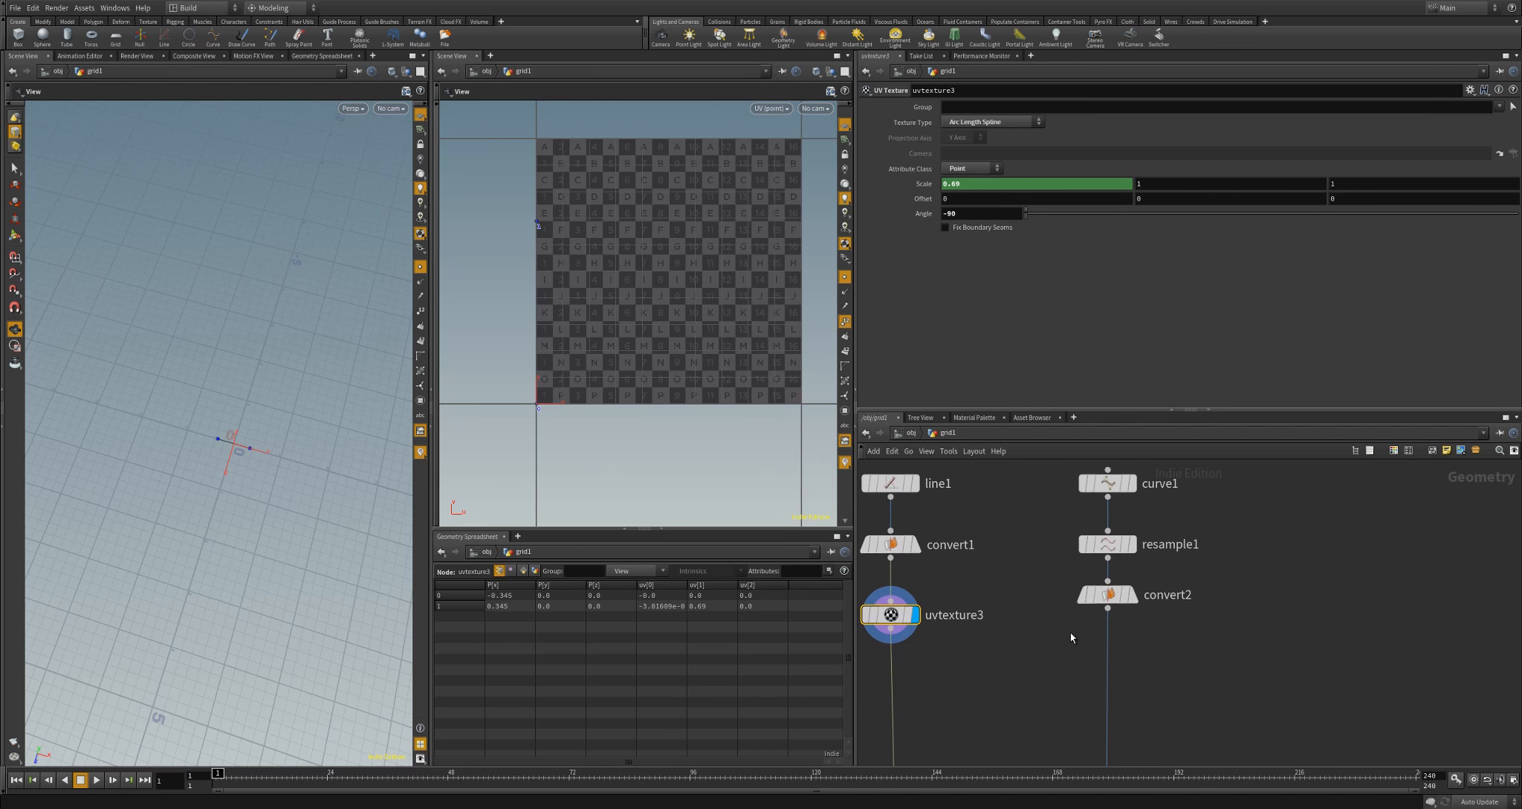
left_click(1108, 654)
key("Tab")
type("uvtex")
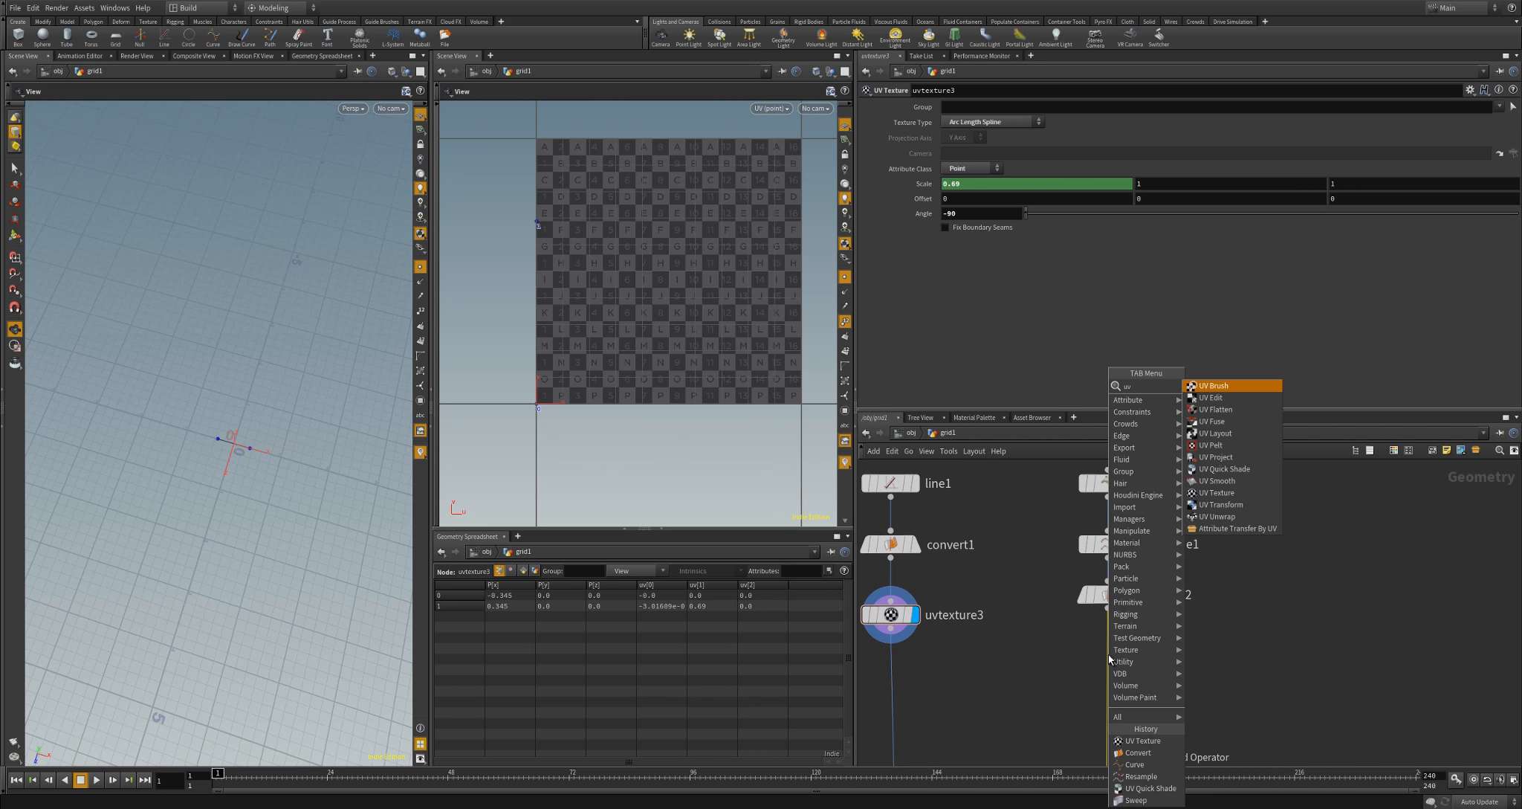
key("Return")
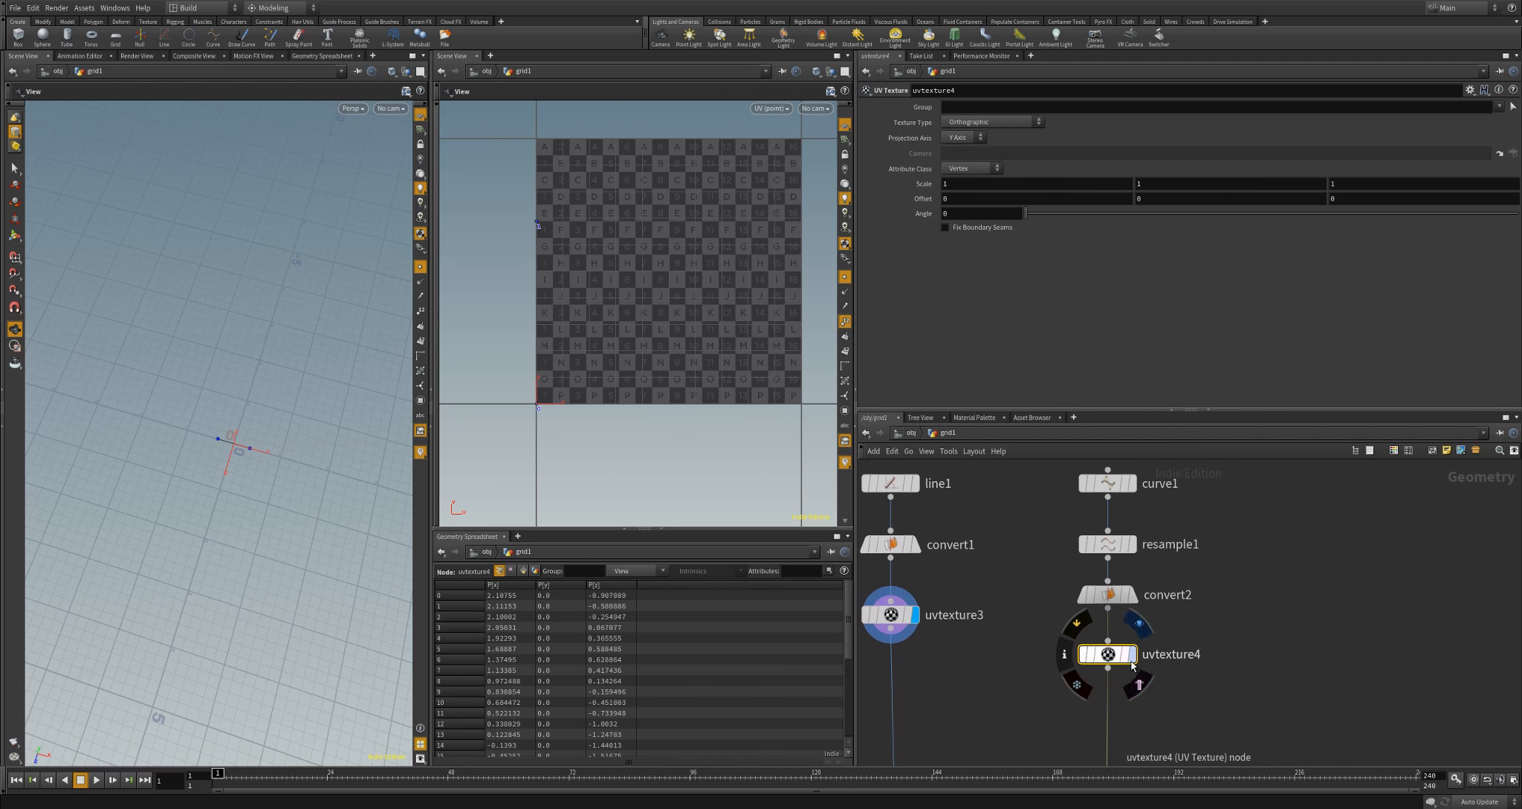
left_click(1133, 654)
Set the Texture Type of uvtexture4 to Arc Length Spline and its Attribute Class to Point
scroll(315, 431, "down", 1)
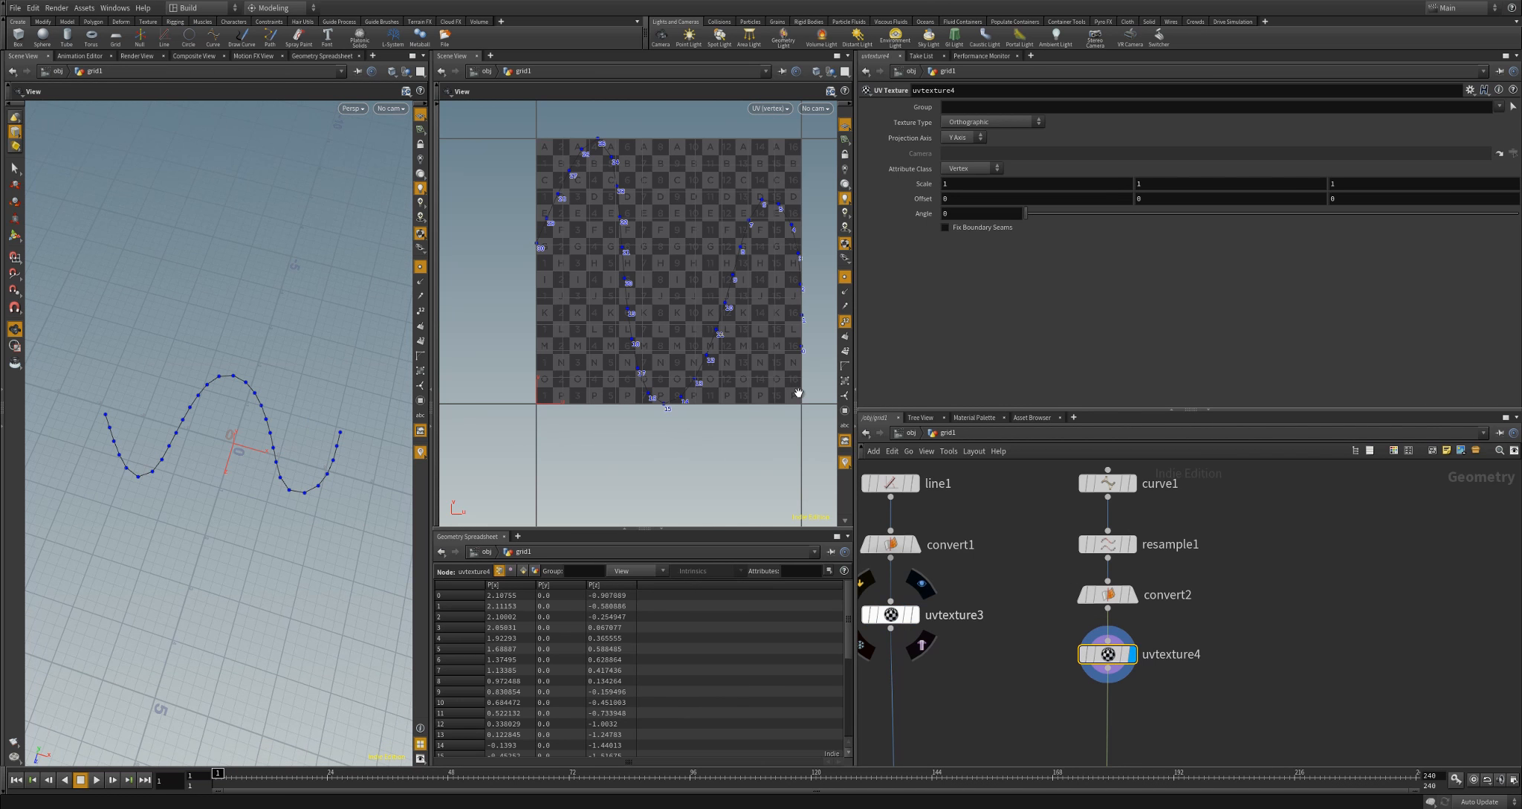
scroll(761, 383, "down", 2)
scroll(618, 186, "up", 1)
middle_click_drag(618, 186, 587, 202)
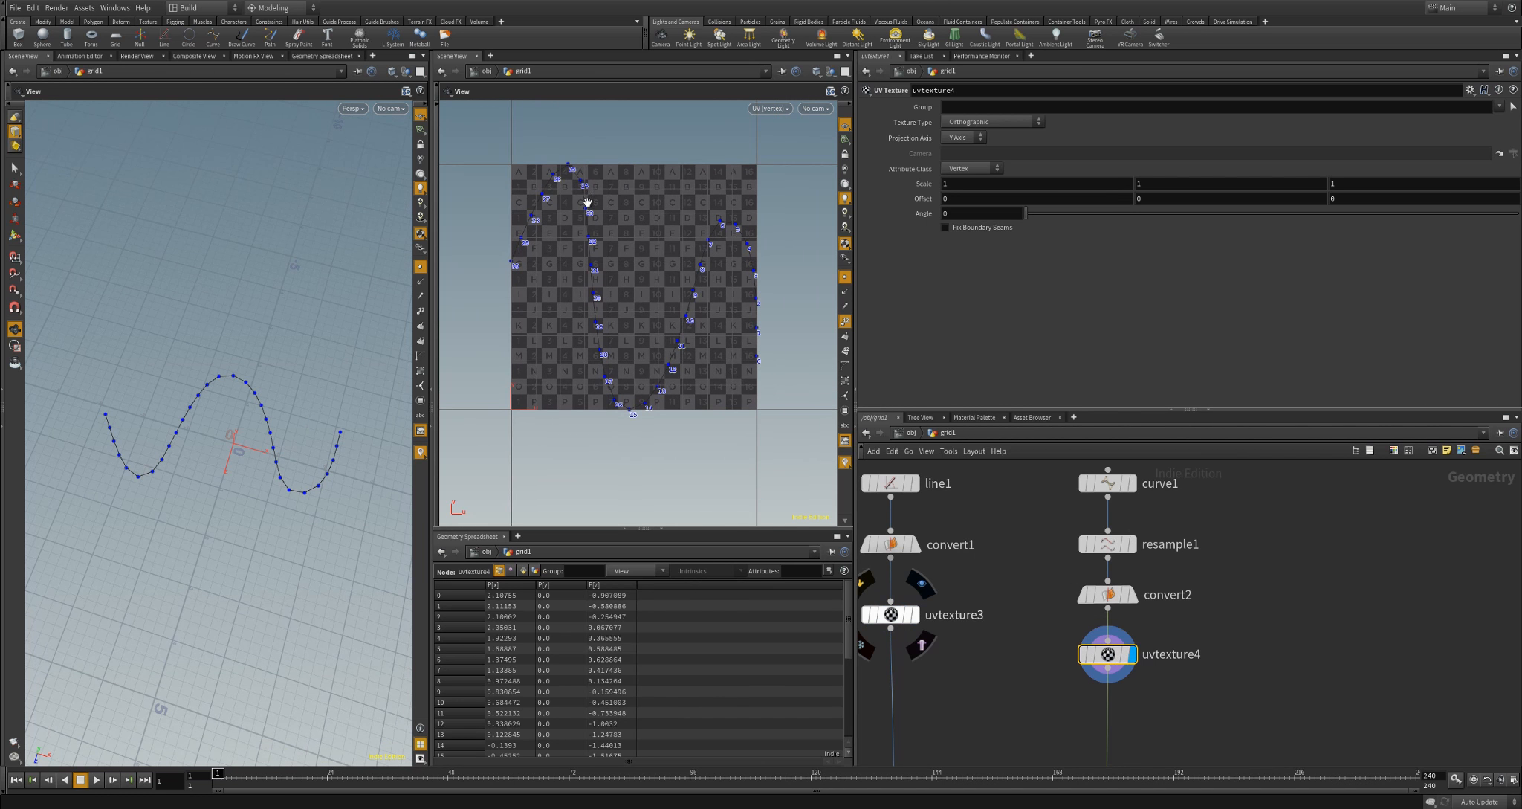
left_click(983, 123)
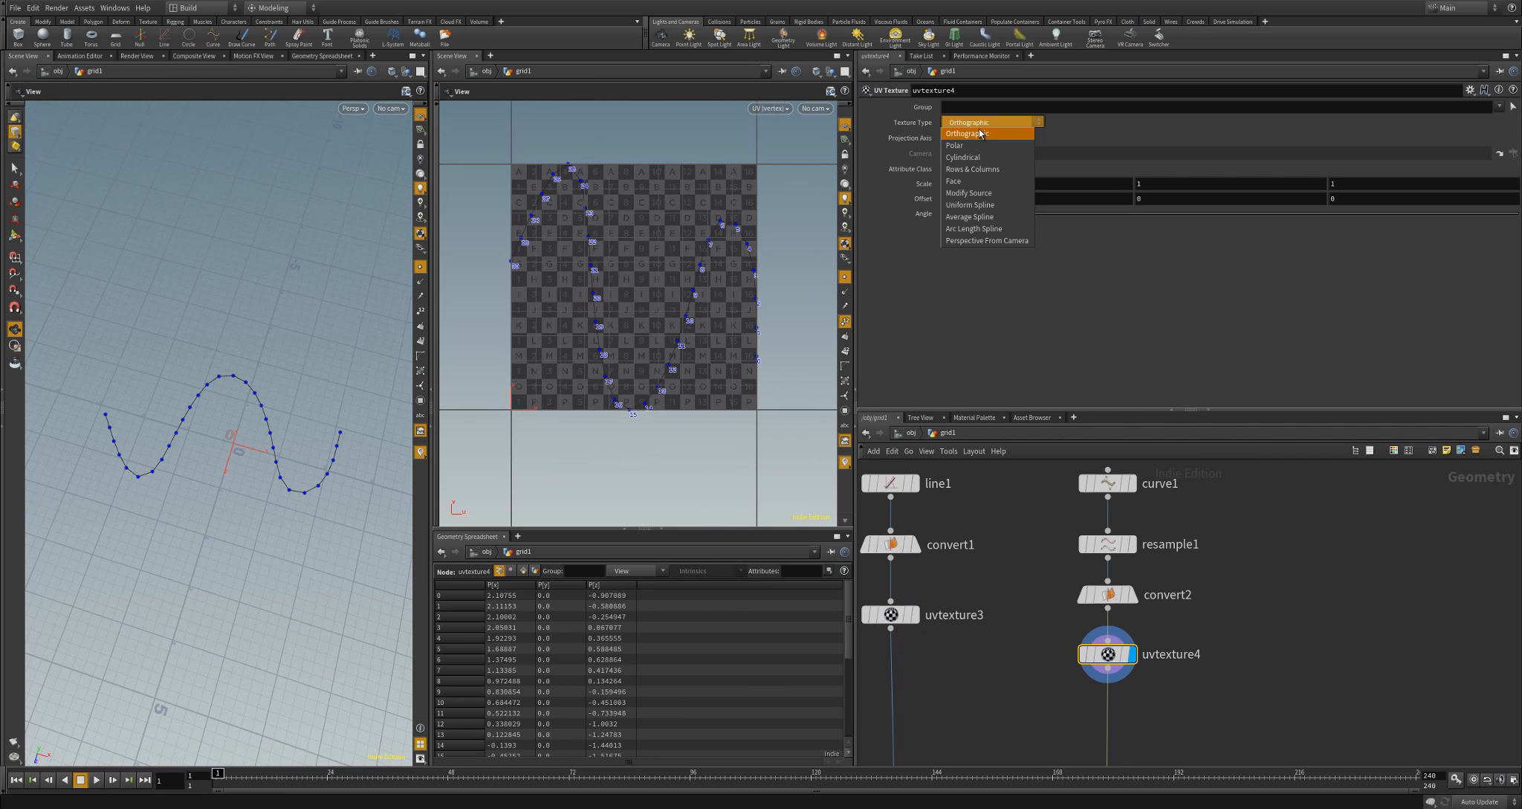
left_click(979, 229)
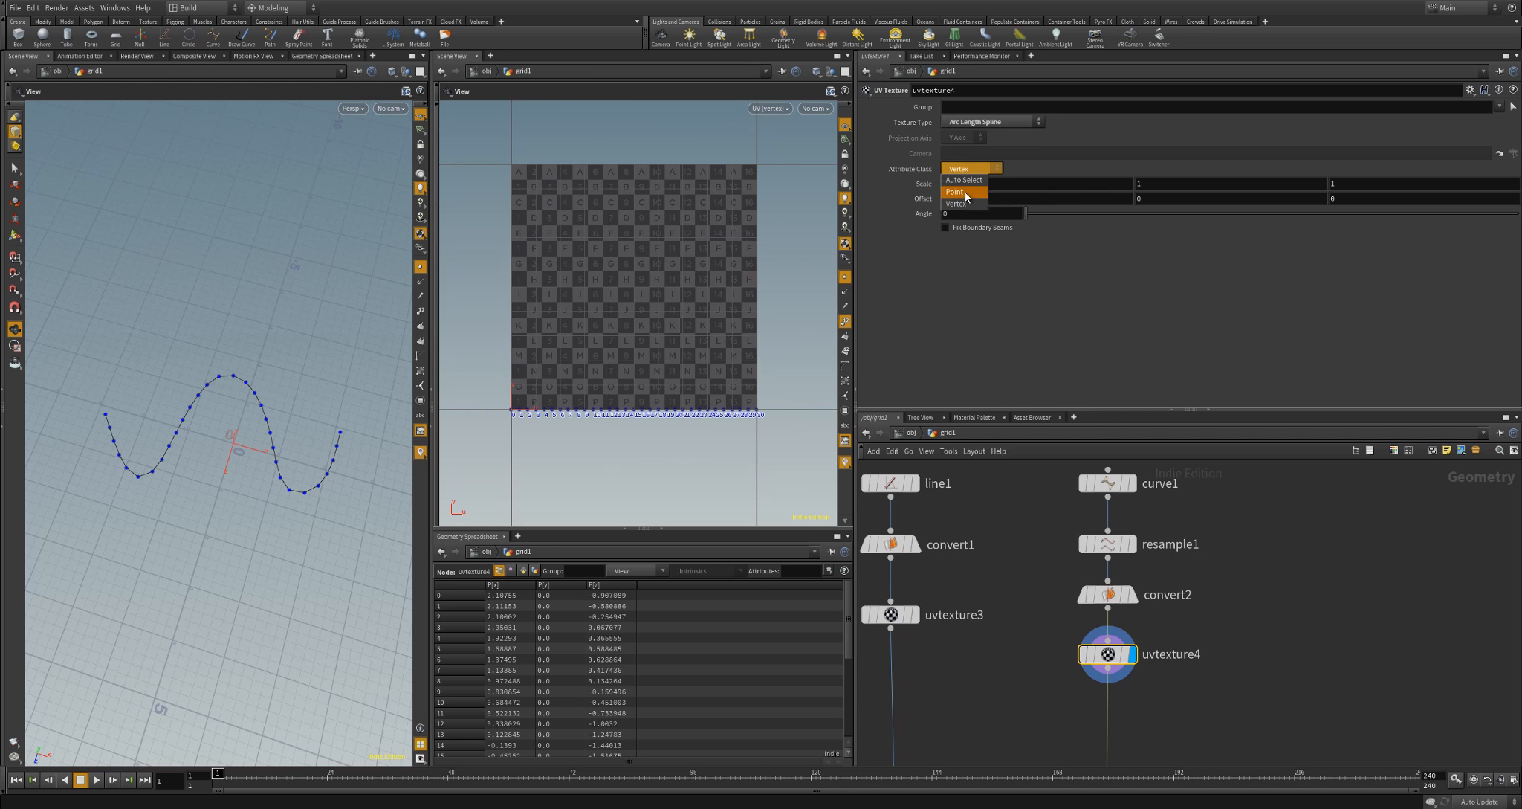
left_click(961, 186)
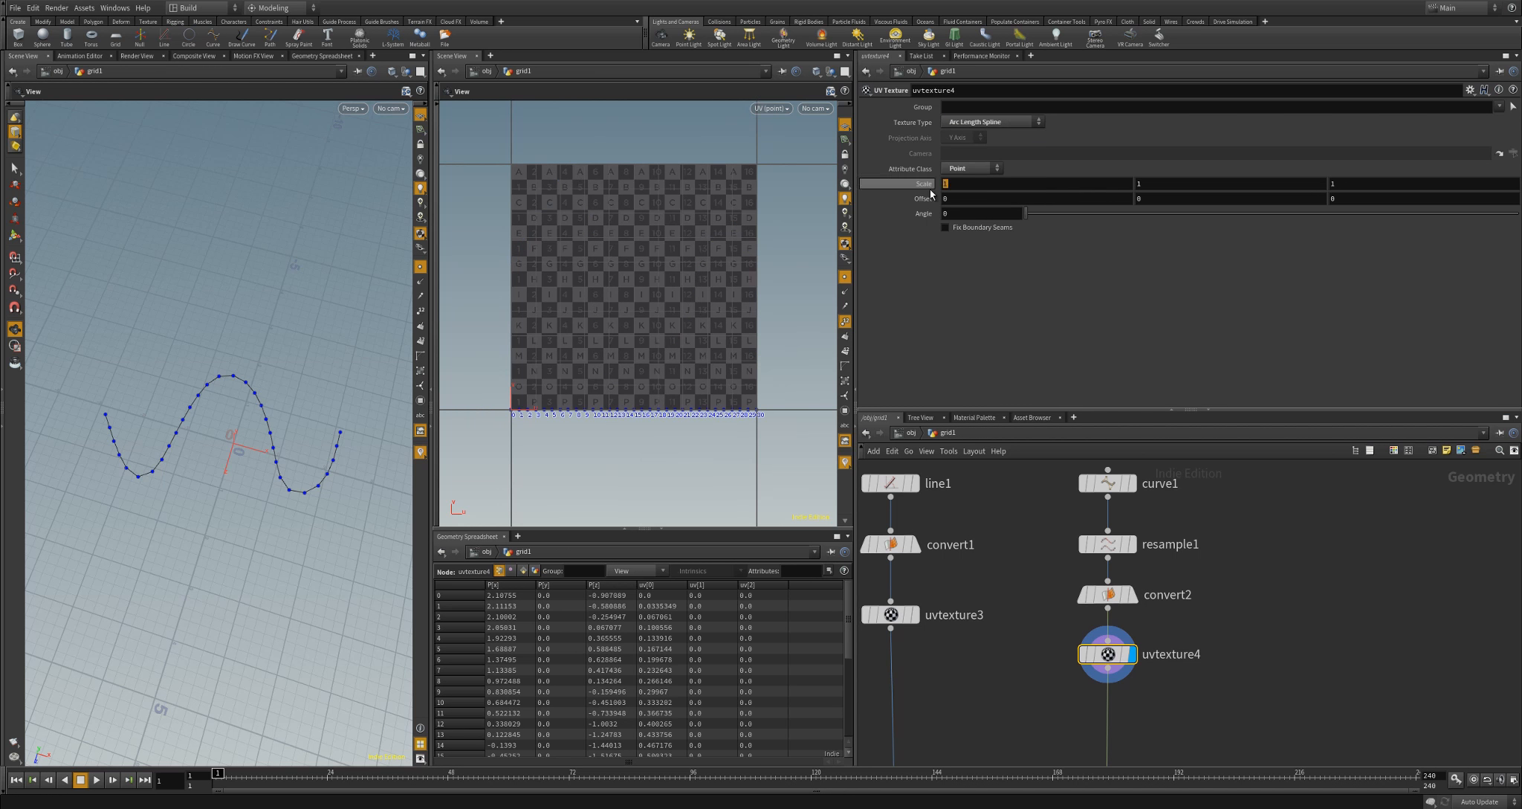
Drive the first Scale value of uvtexture4 with the expression arclen("../resample1/", 0, 1, 0)
type("arc")
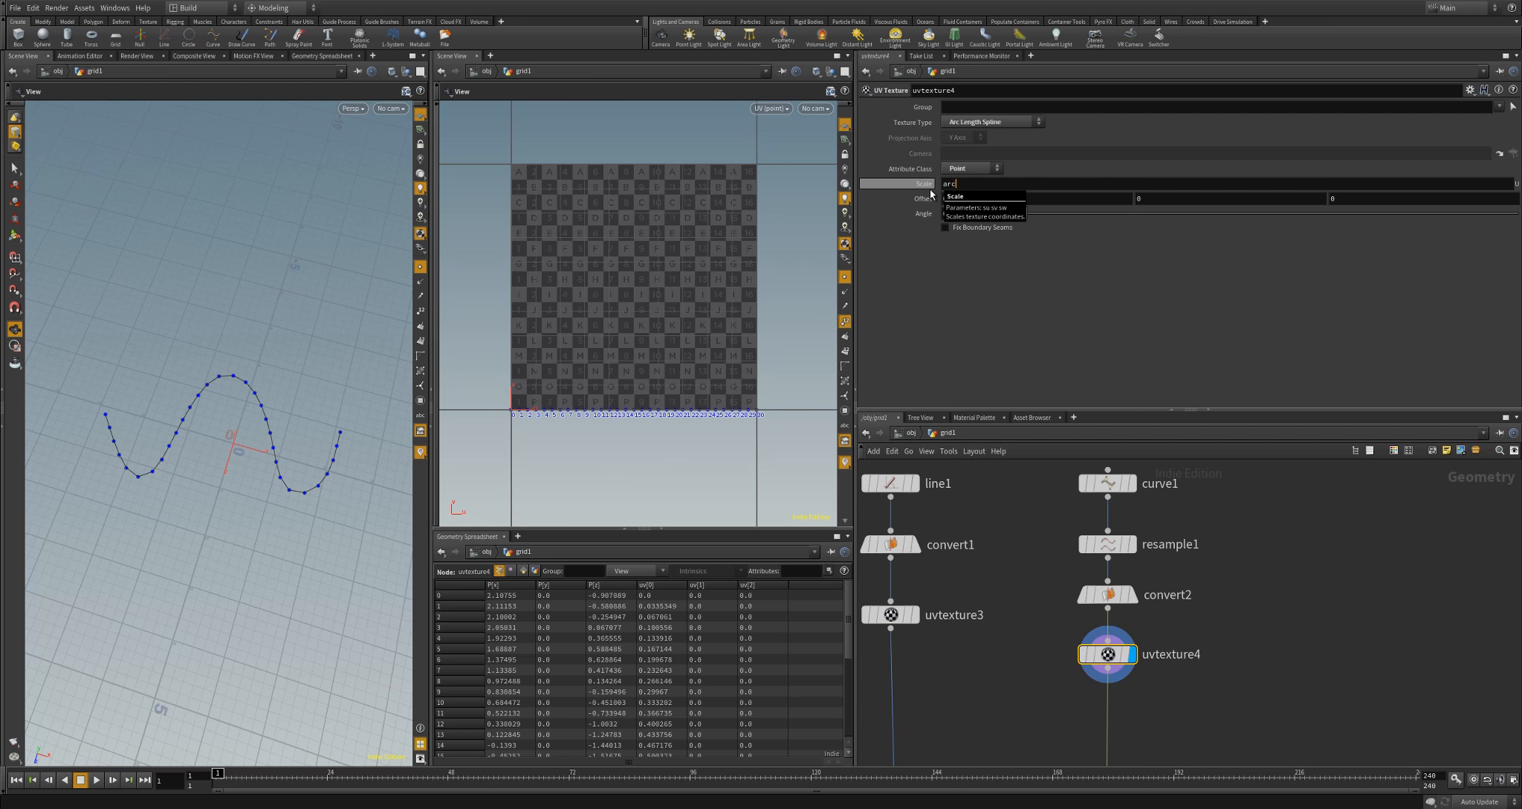
type("ele")
type("en(")
type("\"../resa")
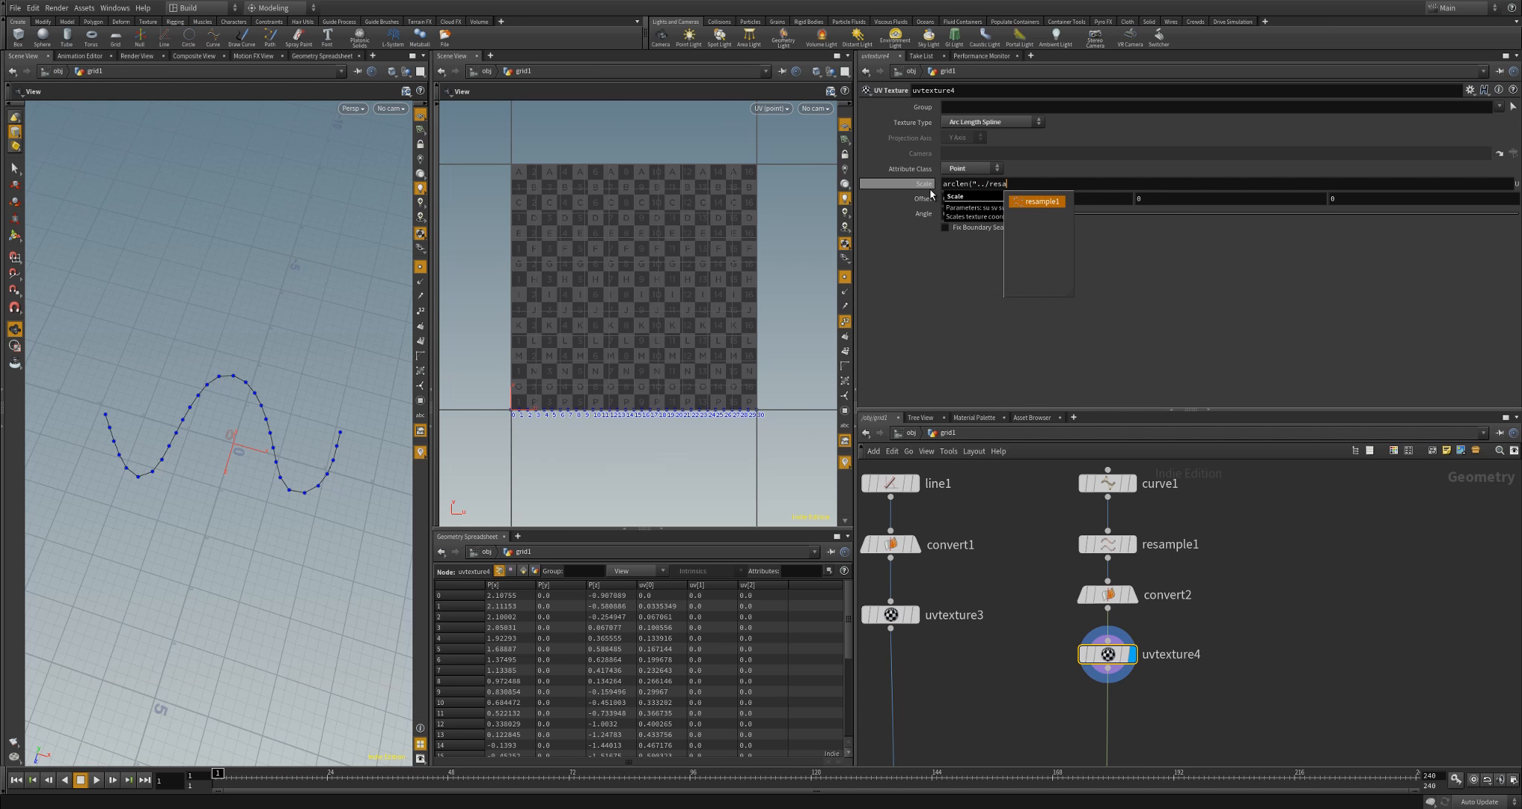
key("Tab")
type("/")
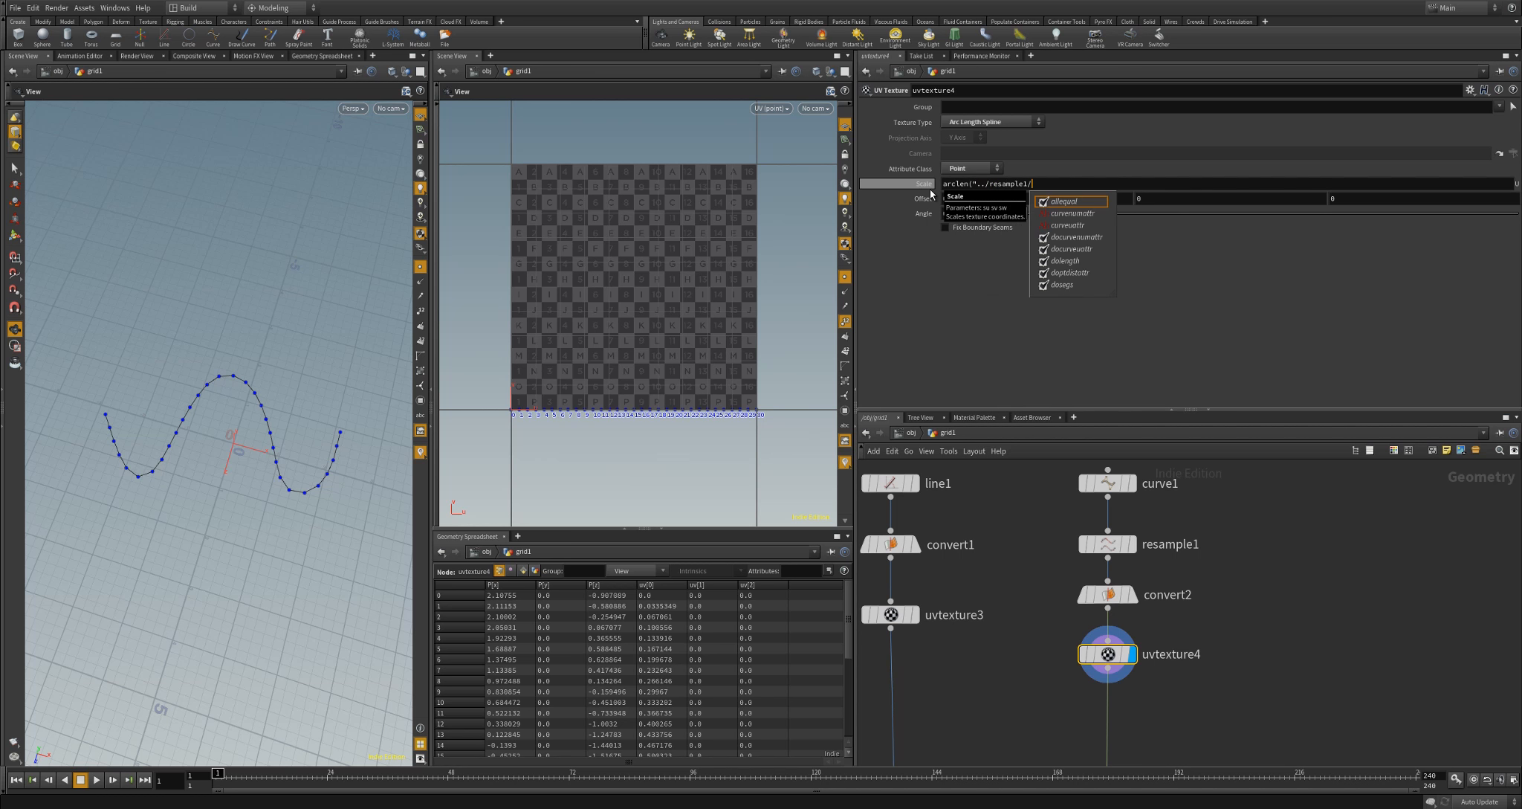
type("\", 0, 1")
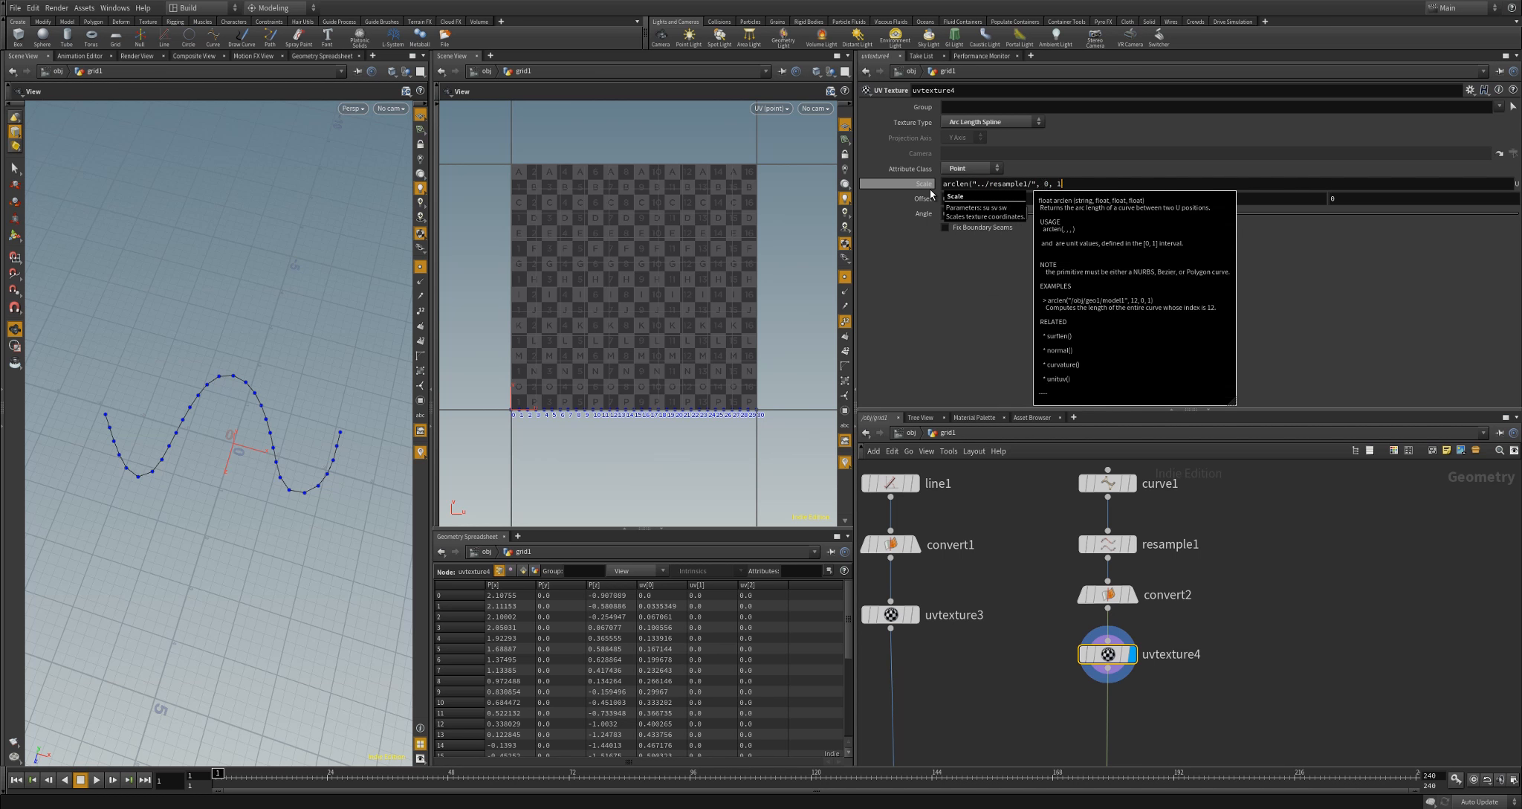
type(", 0)")
key("Return")
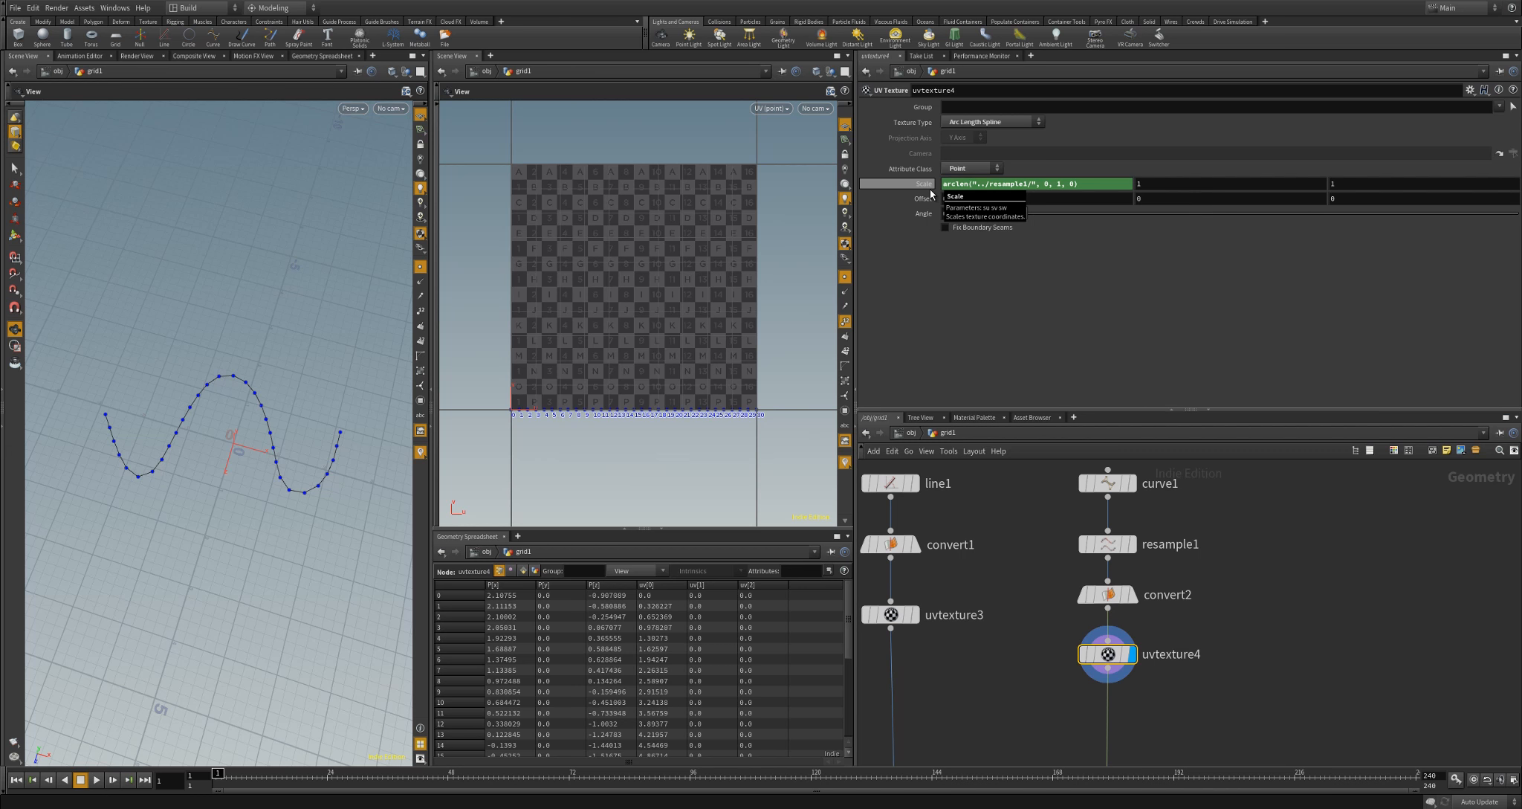
right_click_drag(733, 351, 539, 368)
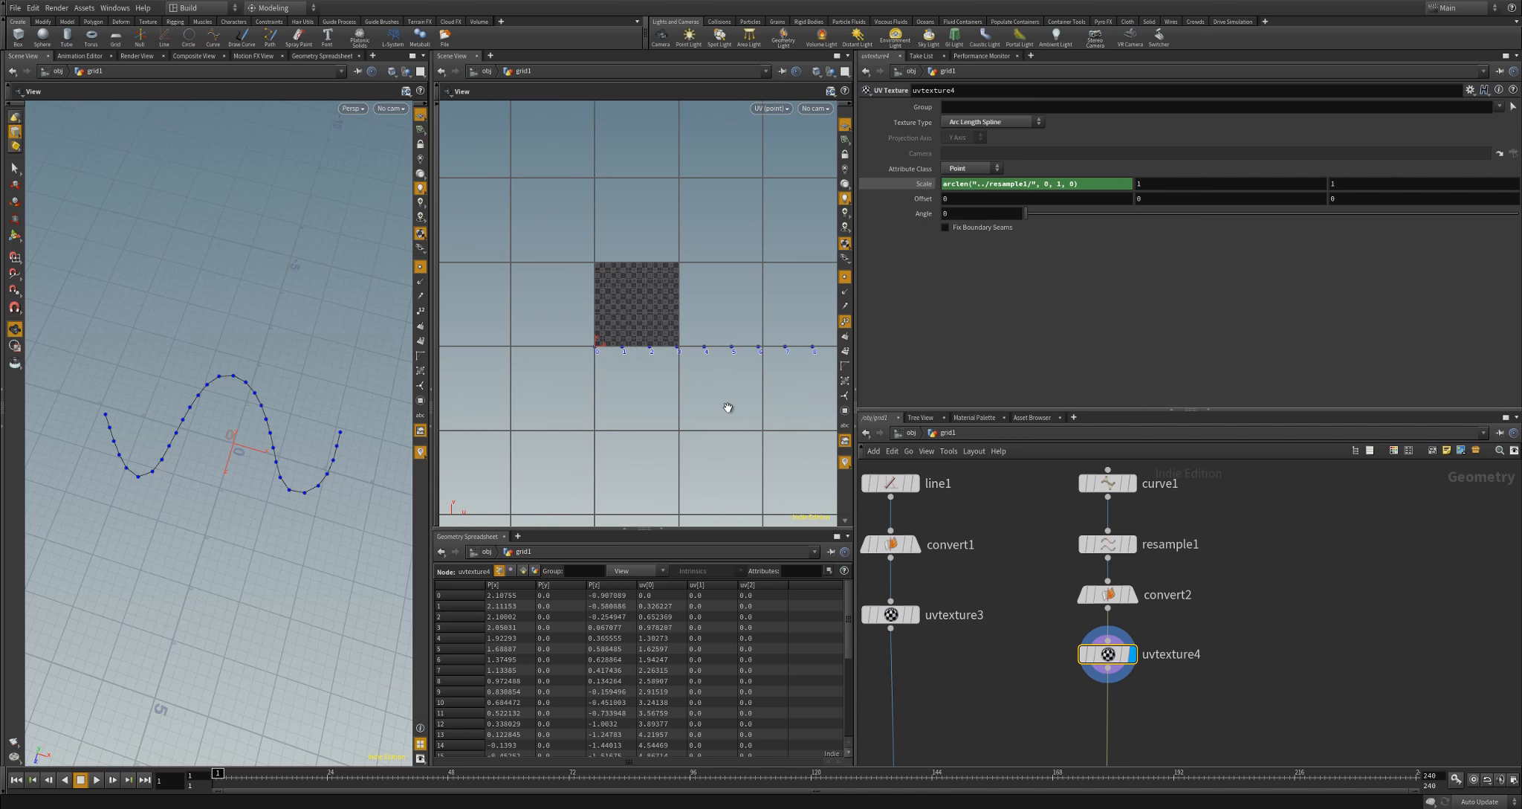
Examine how the path curve's UV points spread along the tiles in the UV view
middle_click_drag(726, 408, 623, 421)
right_click_drag(747, 435, 598, 417)
middle_click_drag(720, 413, 632, 424)
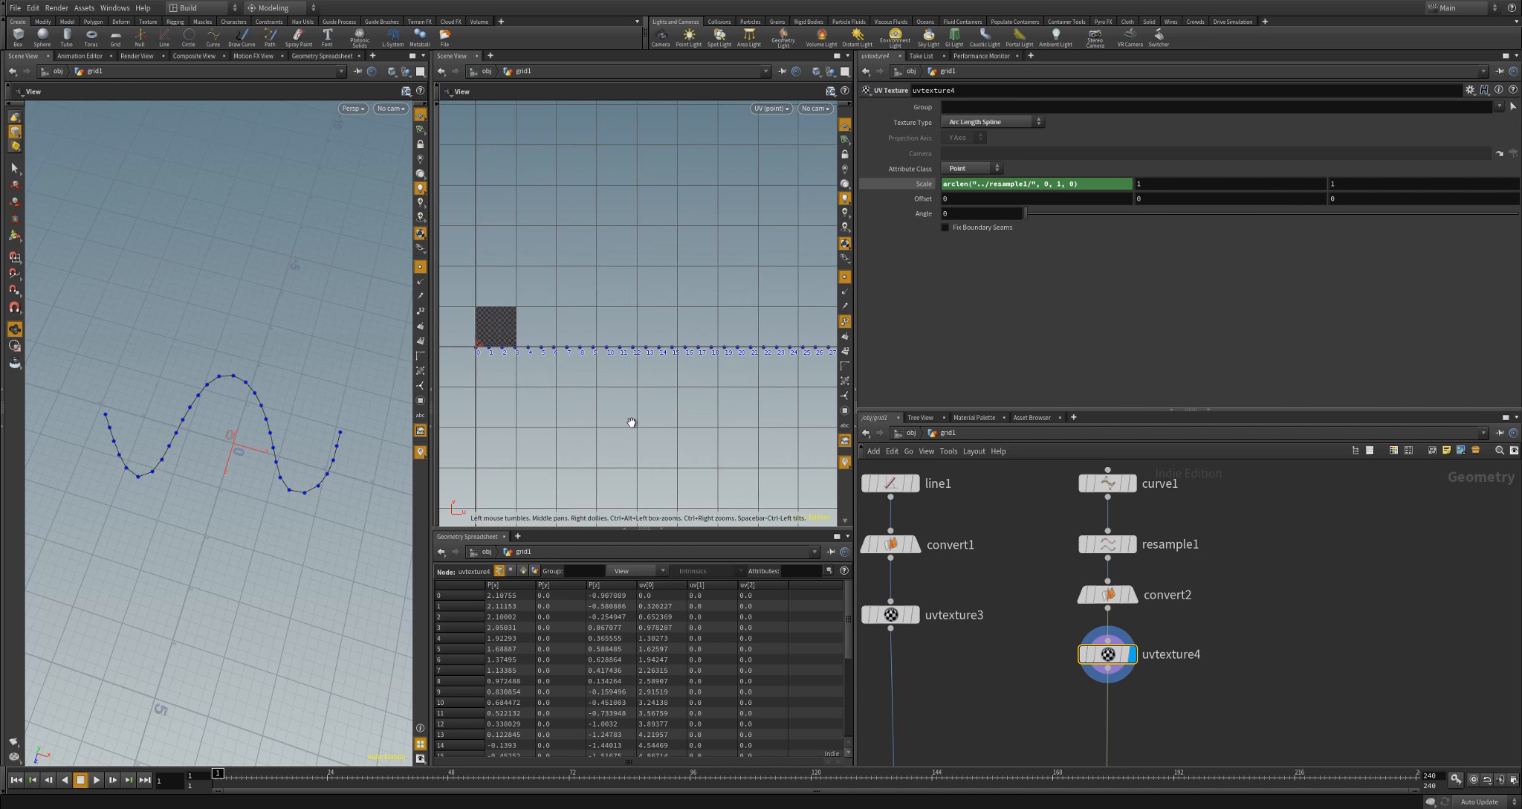
right_click_drag(718, 403, 527, 363)
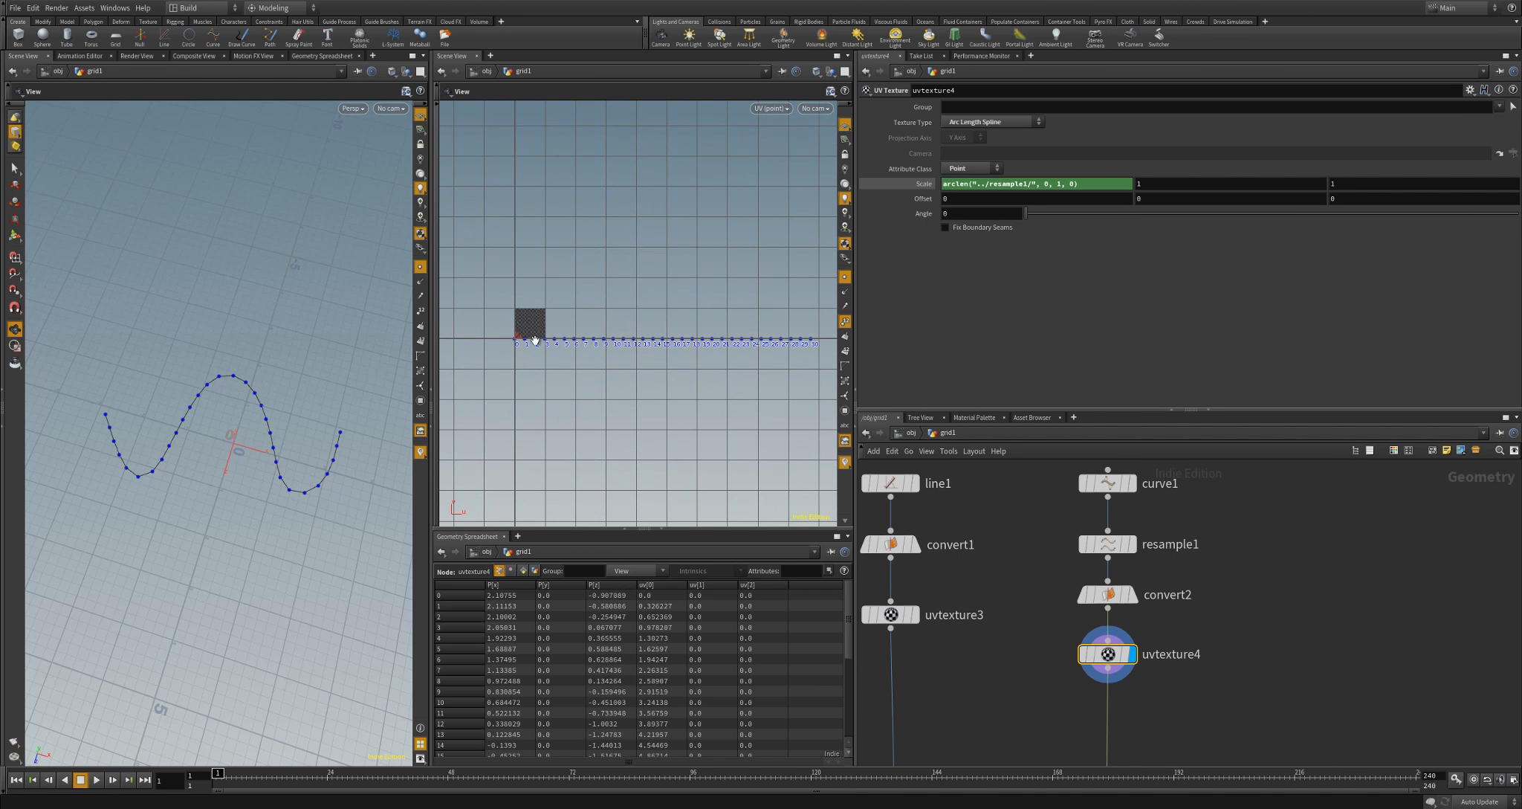
right_click_drag(534, 340, 764, 322)
middle_click_drag(512, 336, 700, 295)
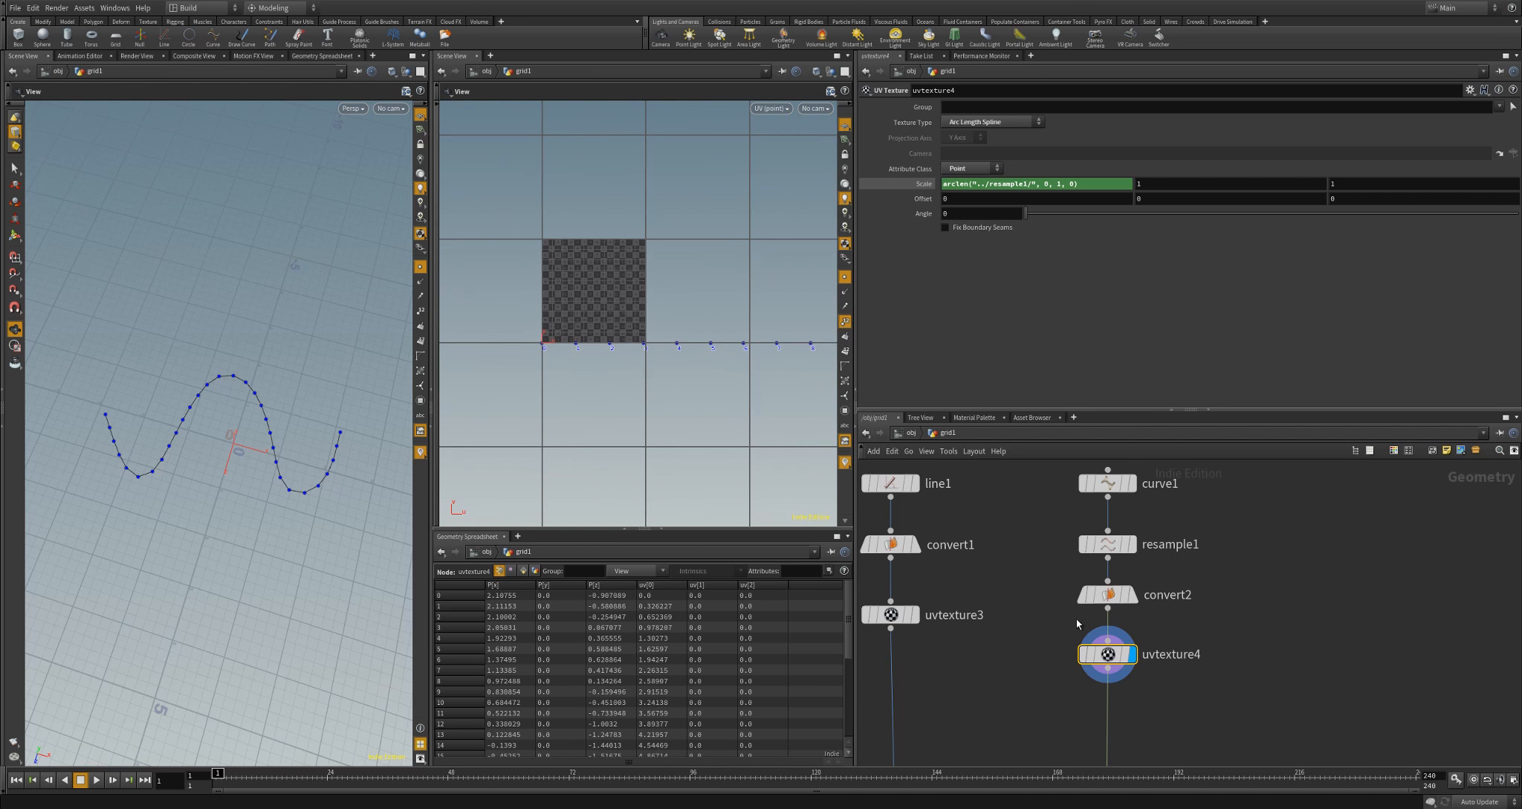
Display the output of sweep1, select the node and look closely at the swept strip's UVs
middle_click_drag(1231, 684, 1259, 522)
left_click(1061, 679)
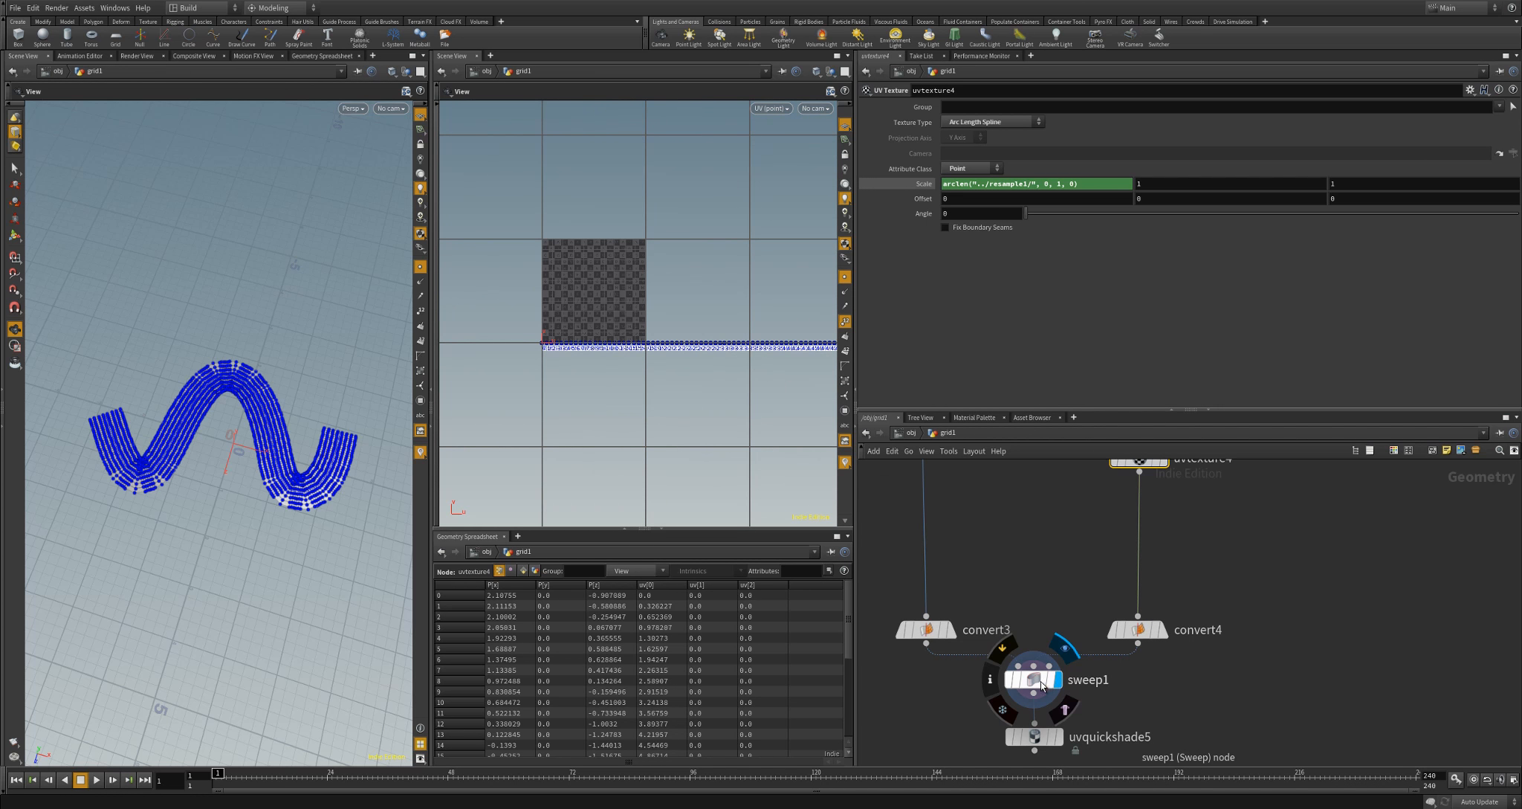
left_click(1038, 684)
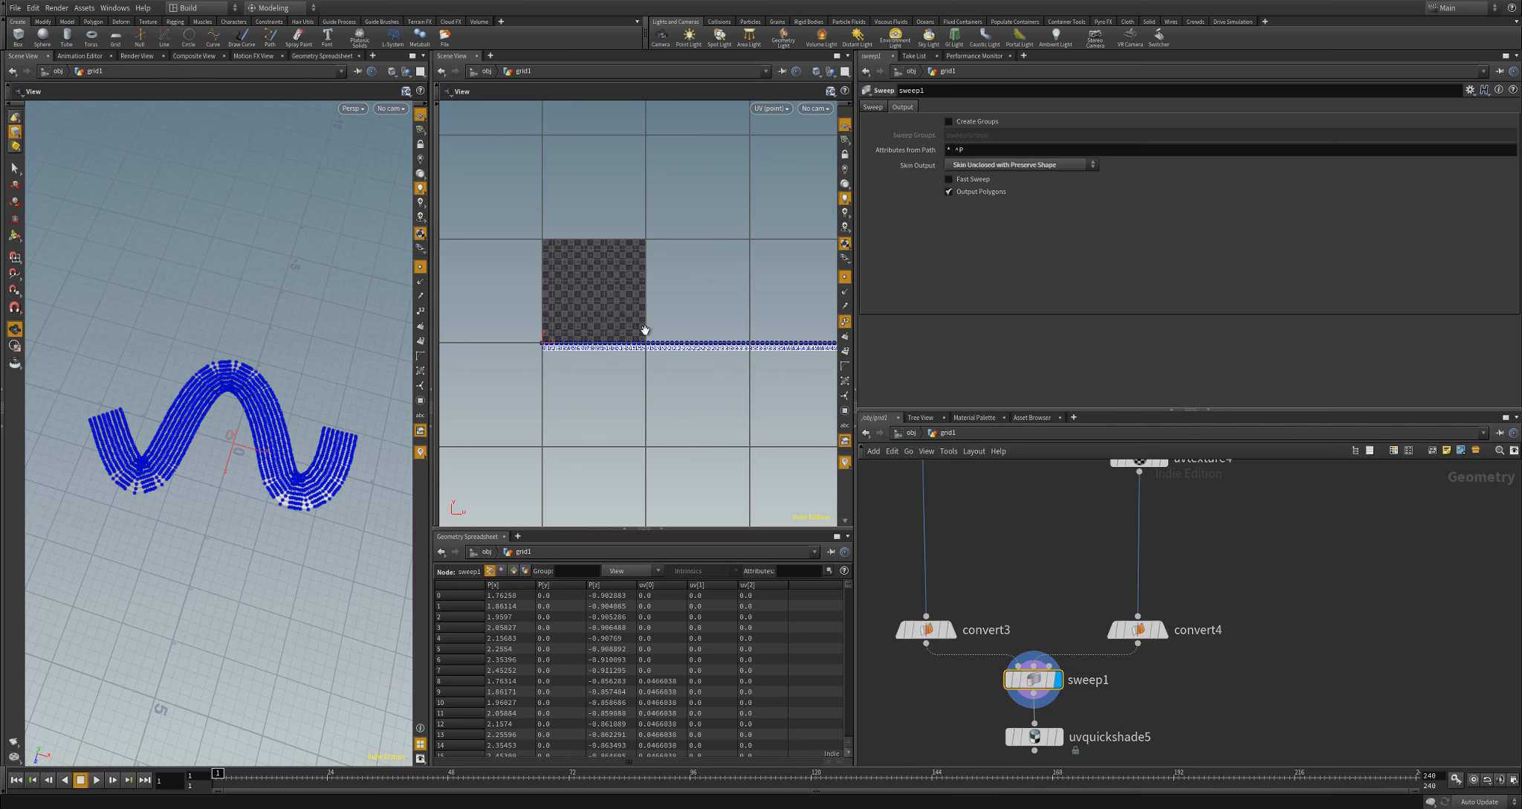
scroll(631, 389, "up", 1)
scroll(630, 389, "up", 2)
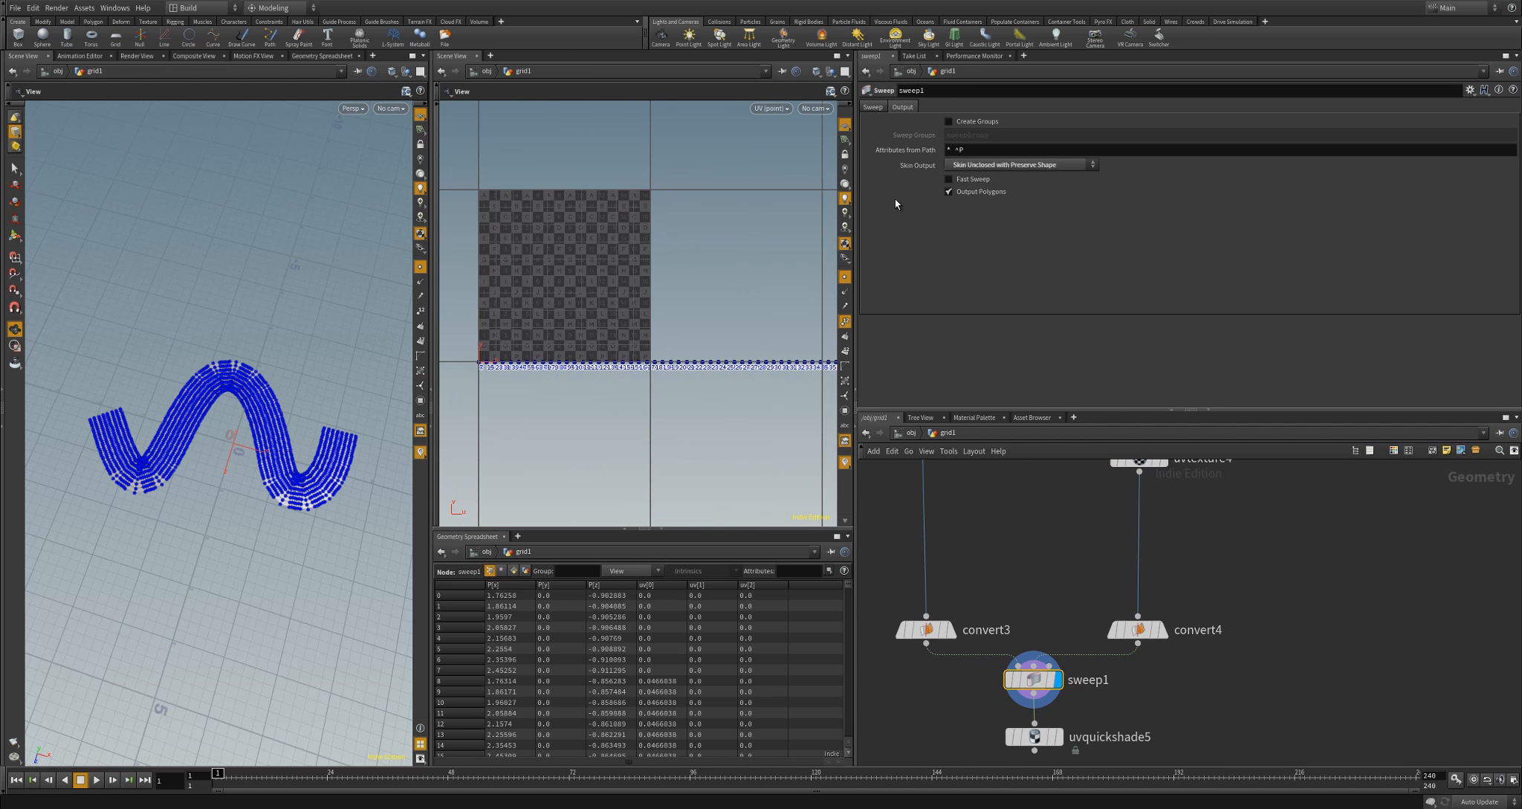
Set the Cycle Type of sweep1 to One Primitive at a Time
left_click(870, 107)
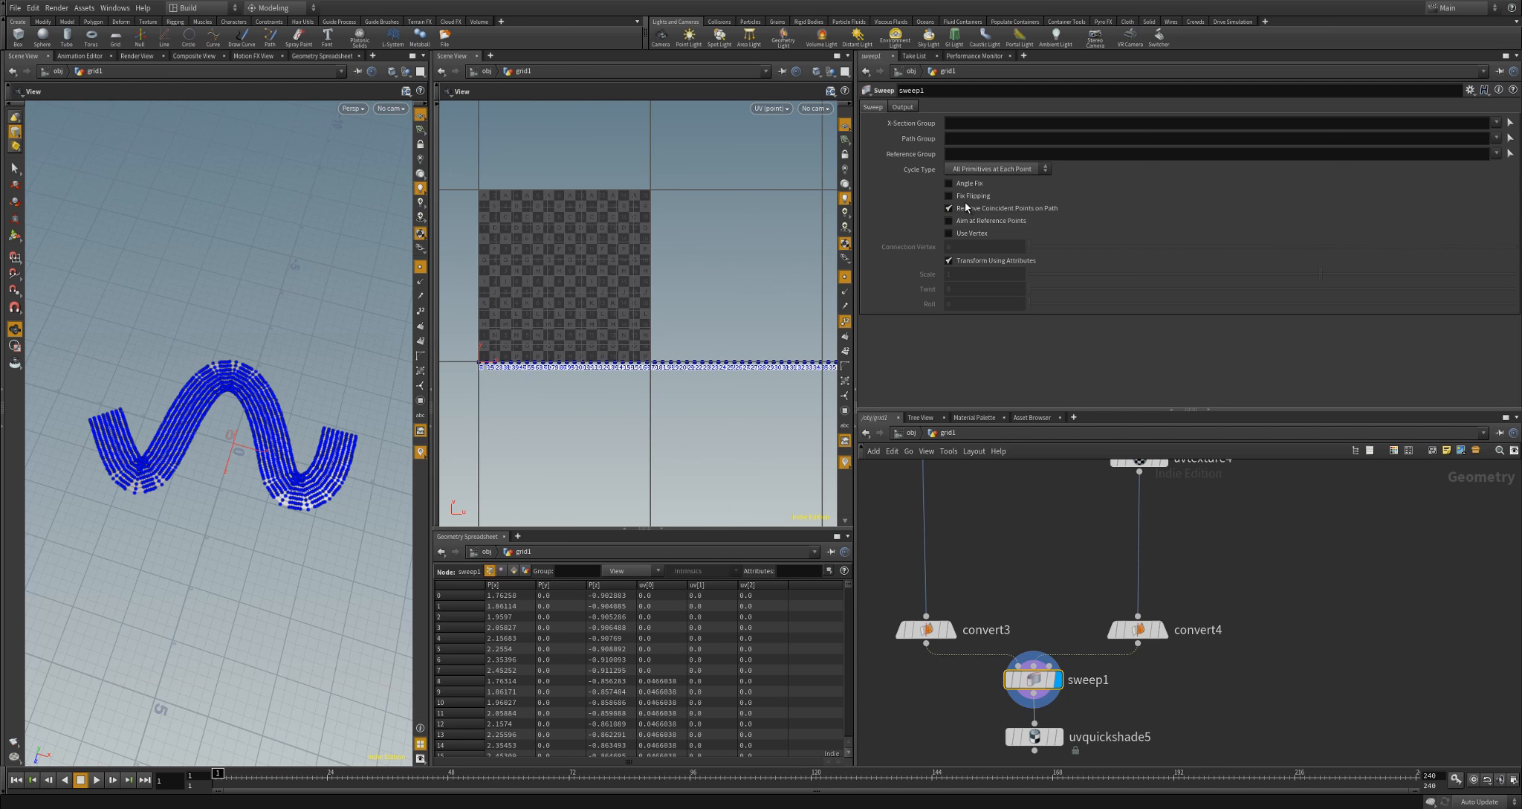
left_click(980, 169)
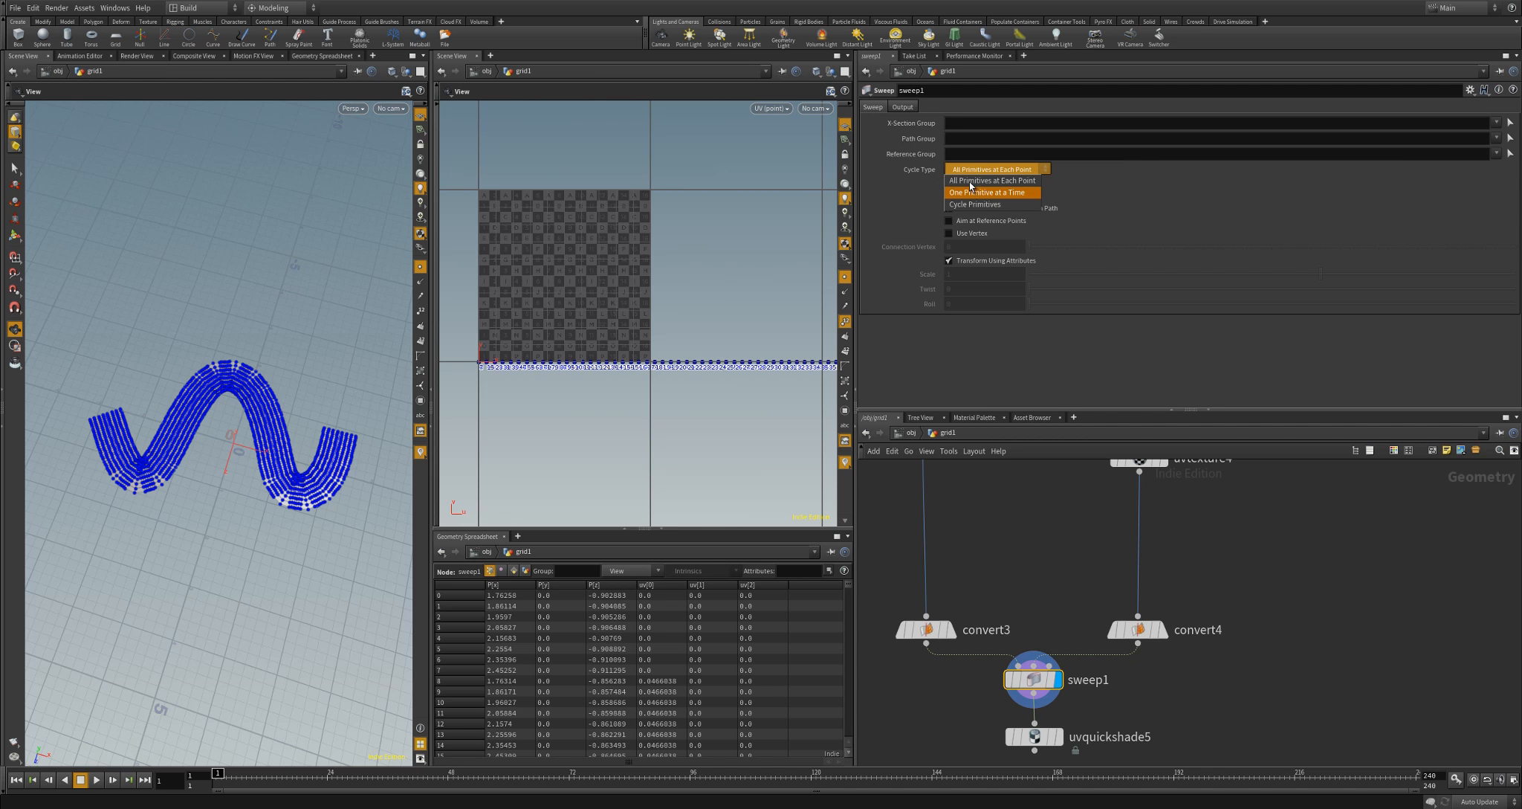
left_click(982, 193)
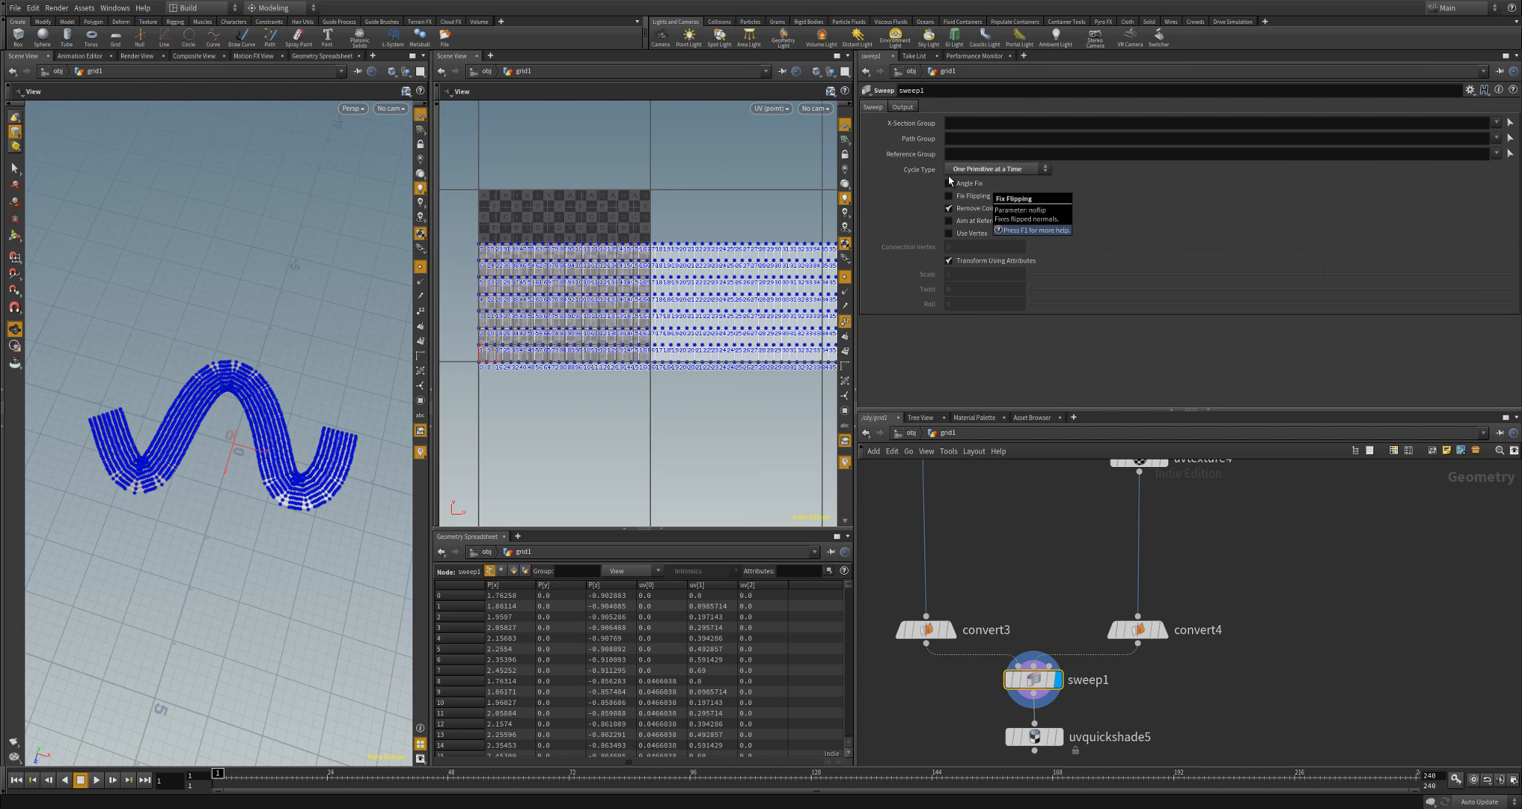
Hide the point markers and point numbers in the UV view and the point markers in the 3D view
left_click(845, 321)
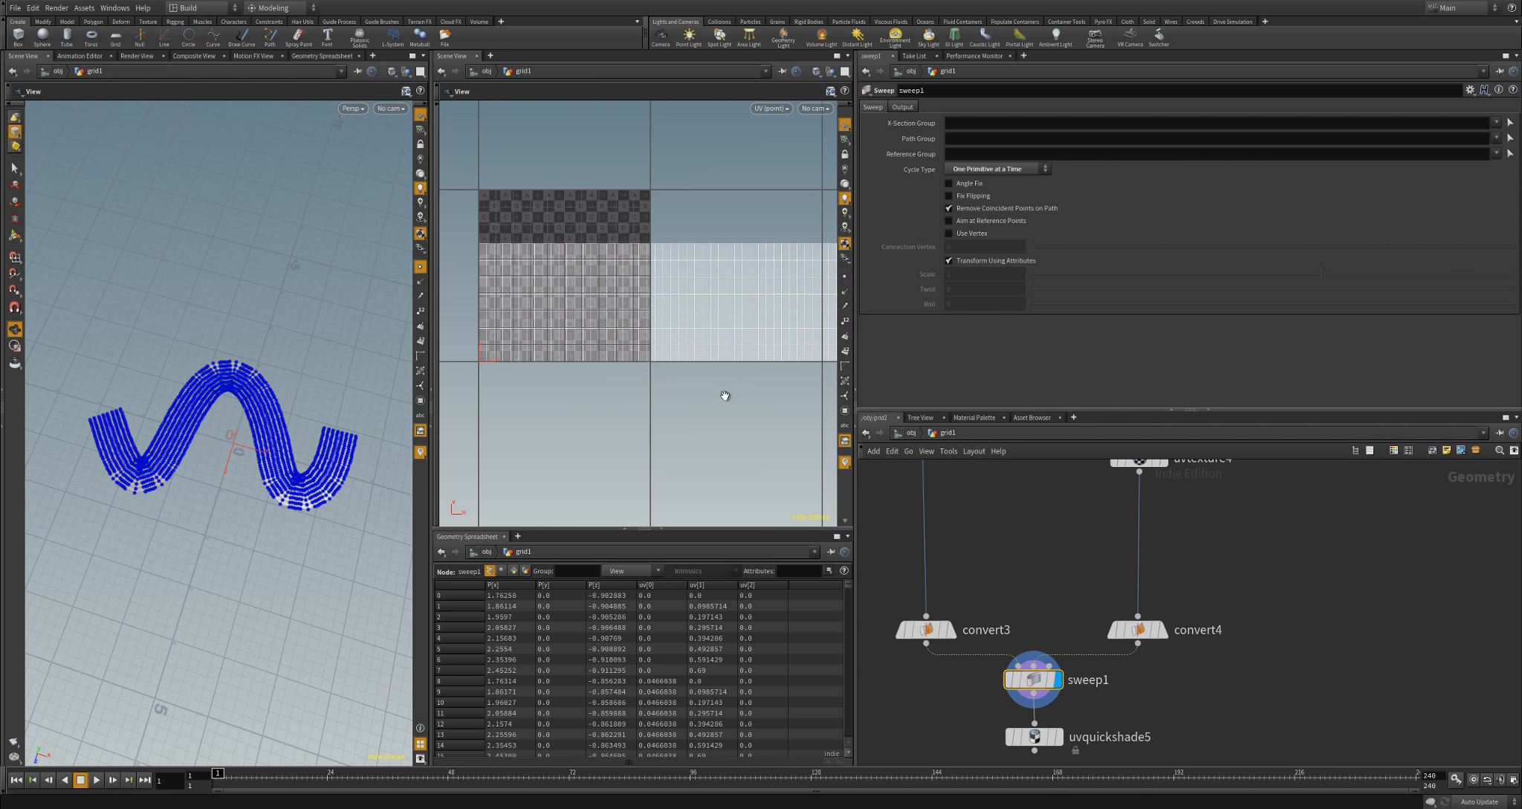
right_click_drag(721, 393, 632, 401)
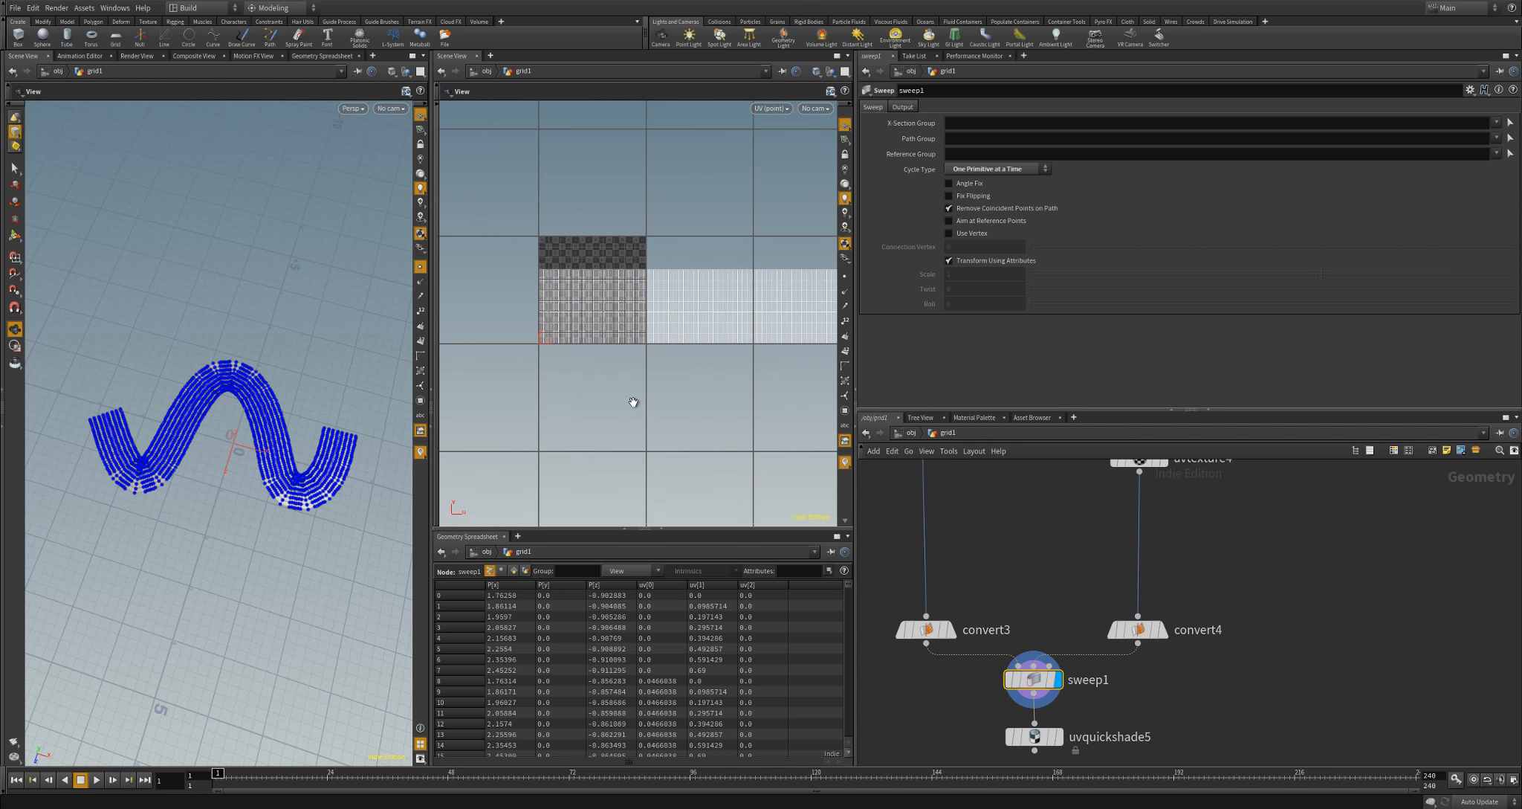
left_click(420, 266)
Examine the swept strip's UV layout along the tiles and the strip's polygon divisions at its bends
scroll(721, 376, "down", 3)
scroll(715, 379, "down", 5)
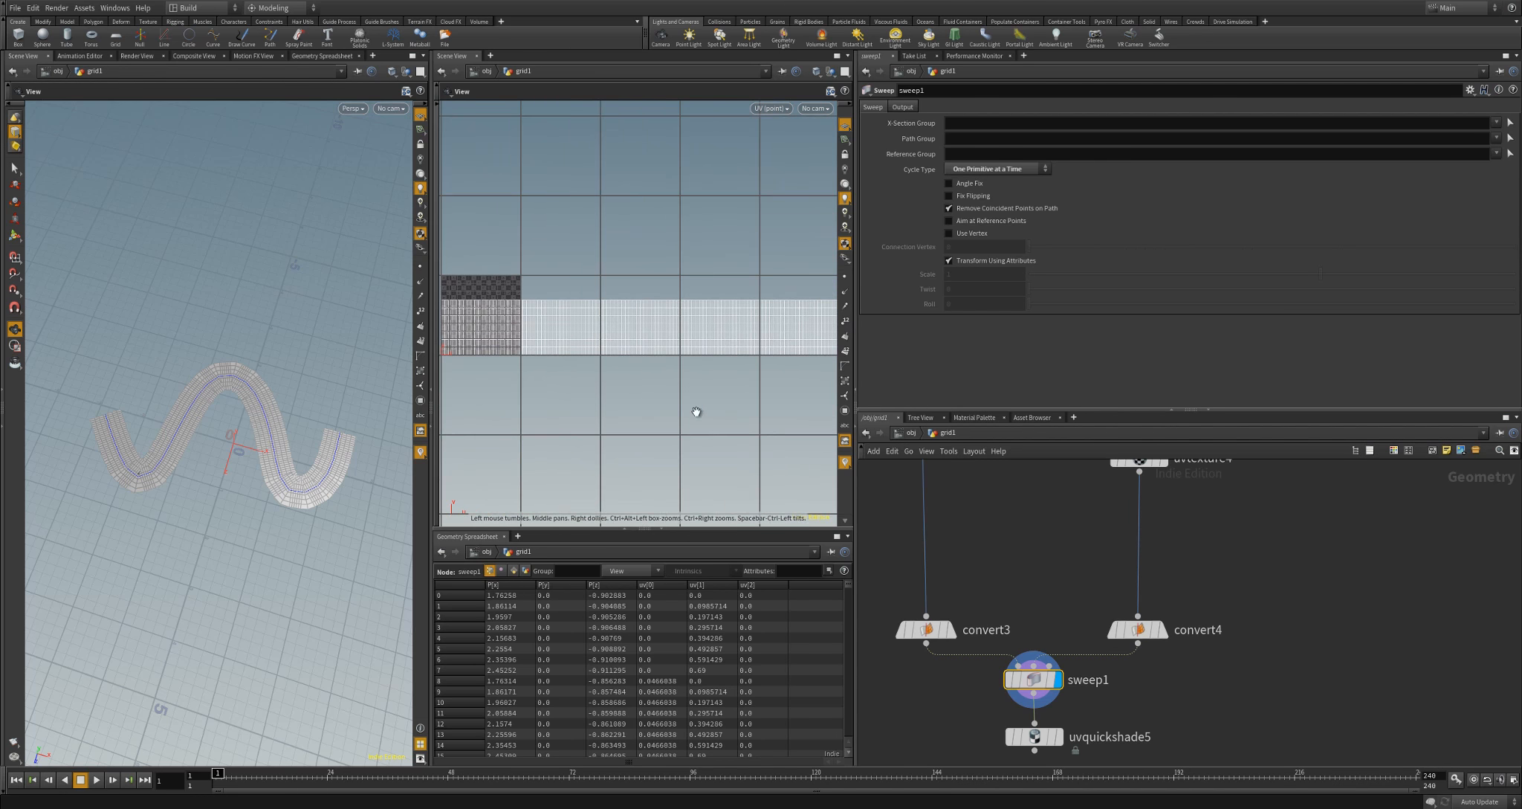
scroll(723, 369, "up", 8)
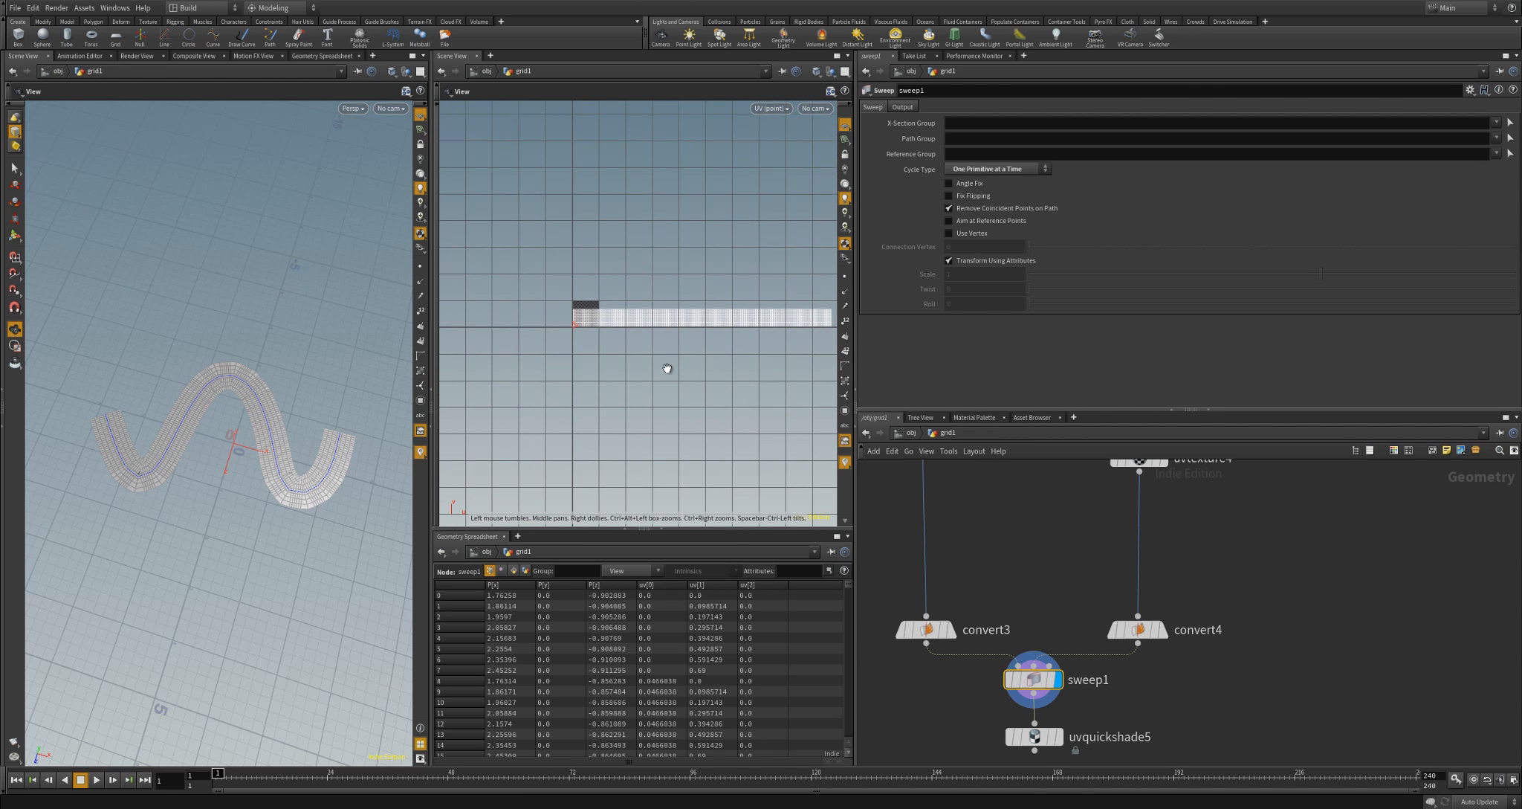
mouse_move(629, 395)
middle_mouse_down()
mouse_move(798, 406)
mouse_move(664, 382)
middle_mouse_up()
mouse_move(545, 400)
right_mouse_down()
mouse_move(602, 394)
mouse_move(644, 413)
right_mouse_up()
middle_click_drag(644, 414, 662, 383)
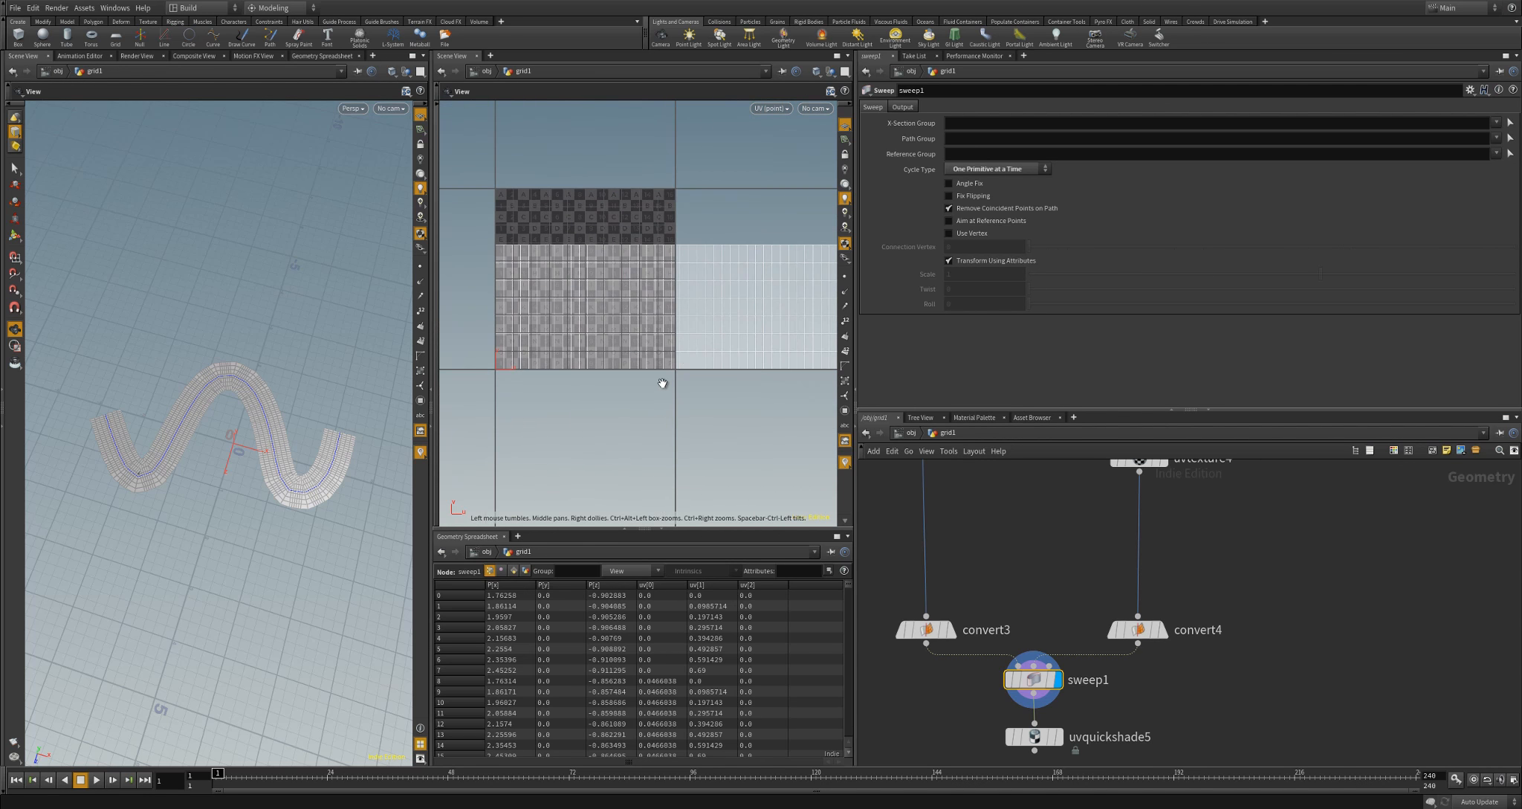
left_click_drag(267, 548, 278, 498)
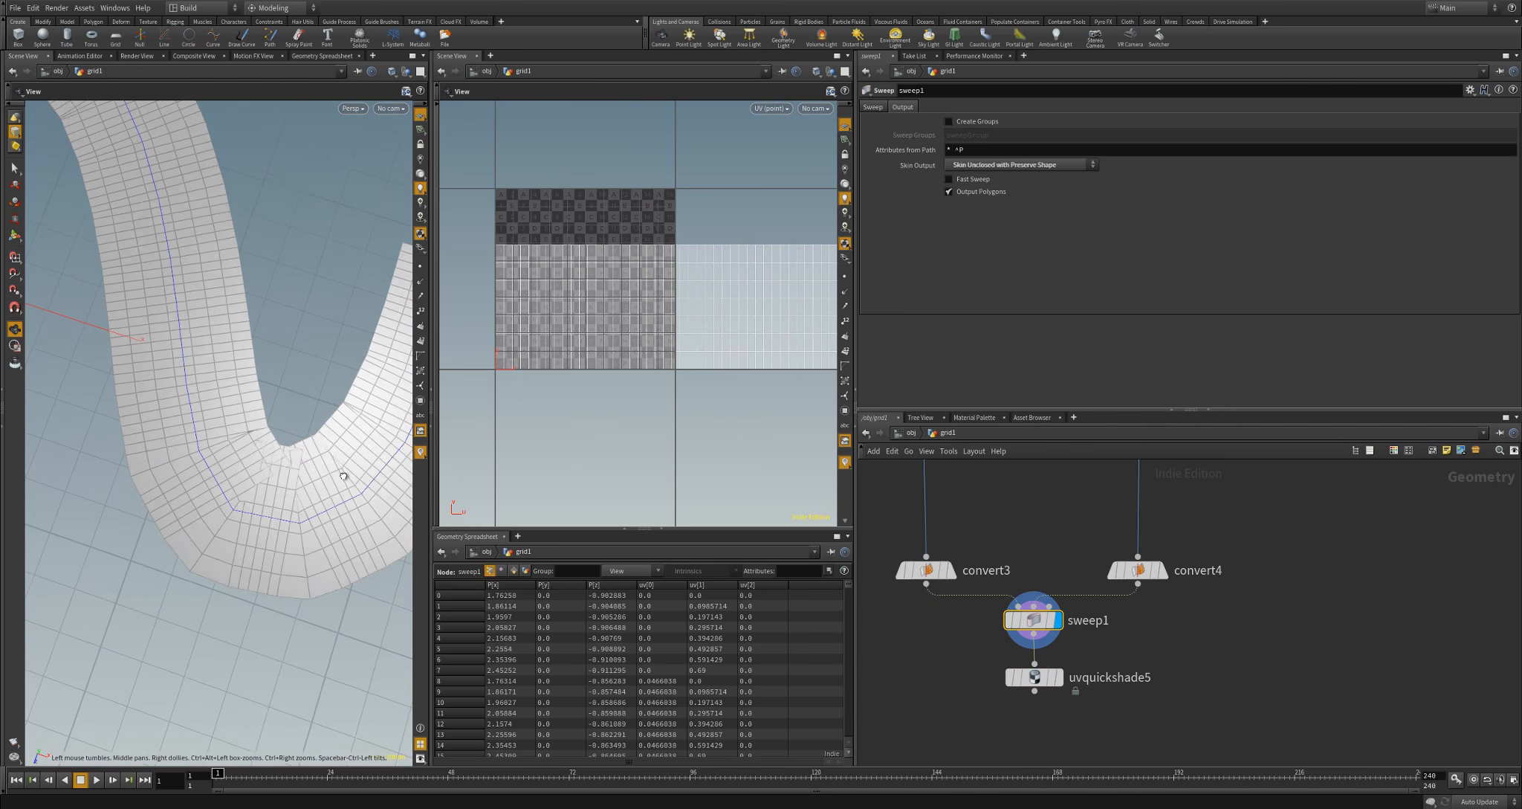
left_click_drag(345, 476, 326, 540)
right_click_drag(326, 540, 203, 479)
left_click_drag(203, 479, 265, 525)
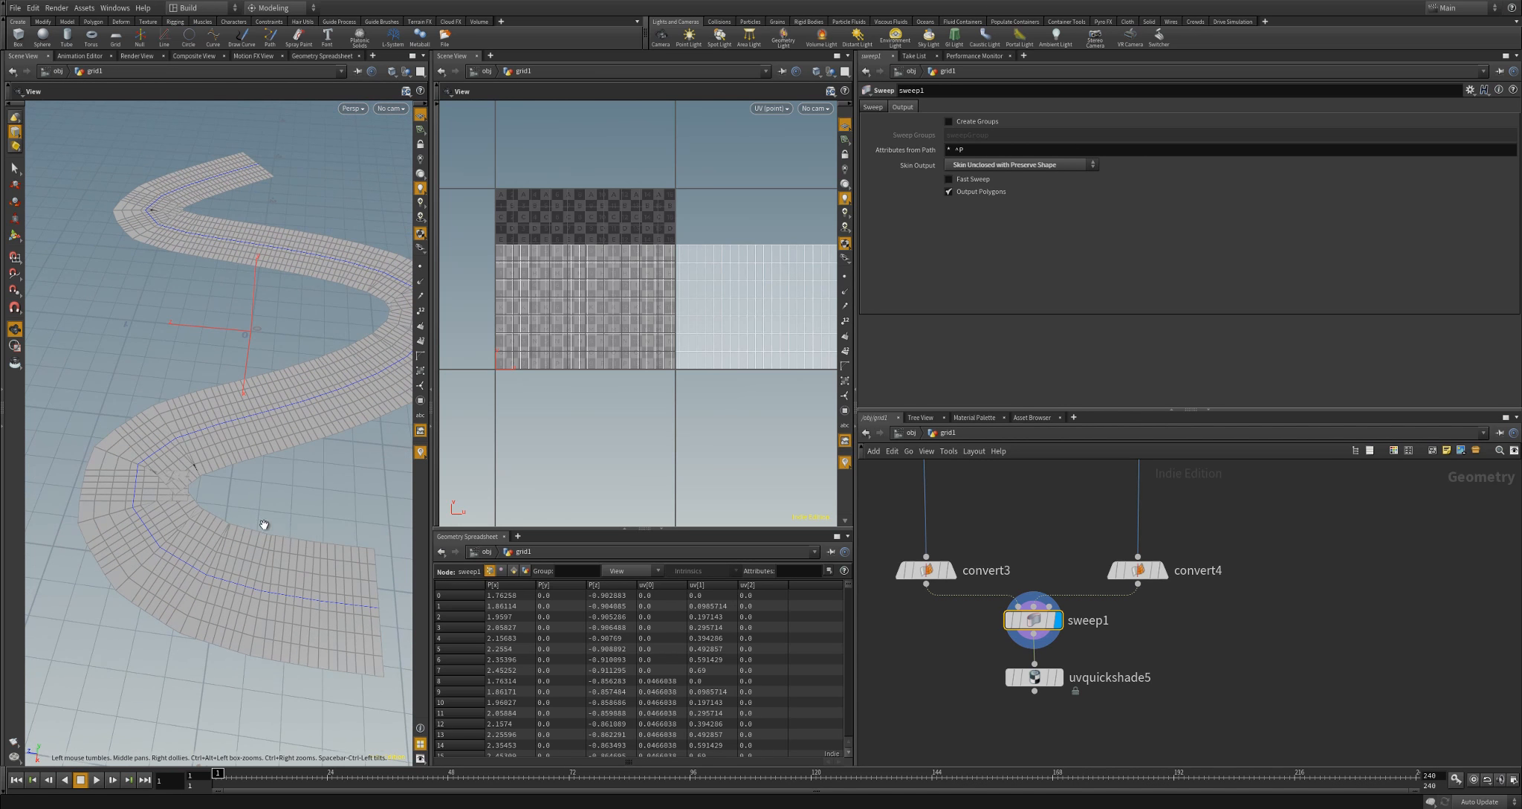
right_click_drag(307, 540, 272, 577)
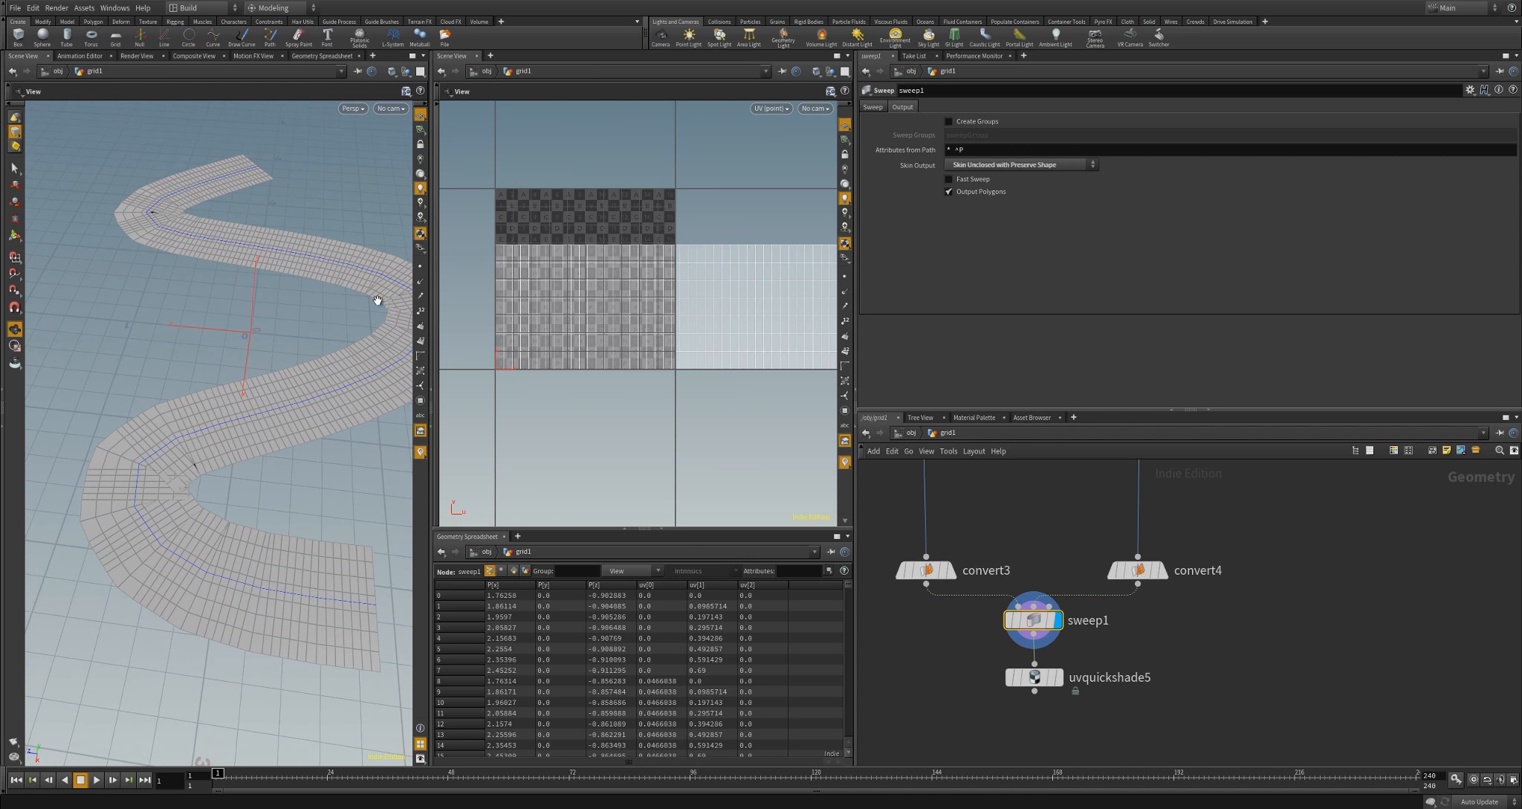
Set the Primitive Type of curve1 to NURBS
right_click_drag(1037, 545, 1055, 475)
middle_click_drag(1055, 475, 973, 694)
left_click(1027, 545)
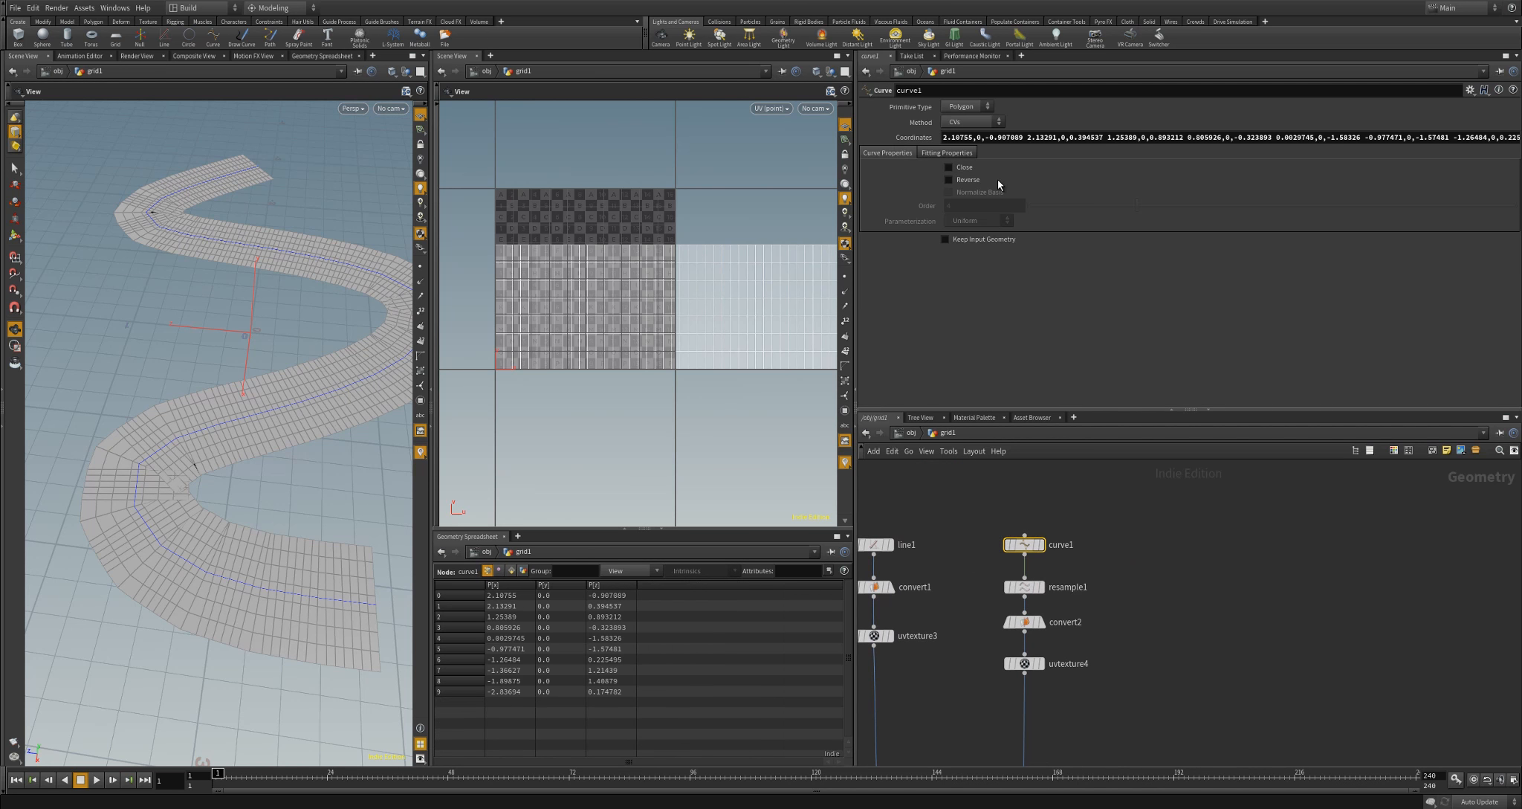
left_click(960, 109)
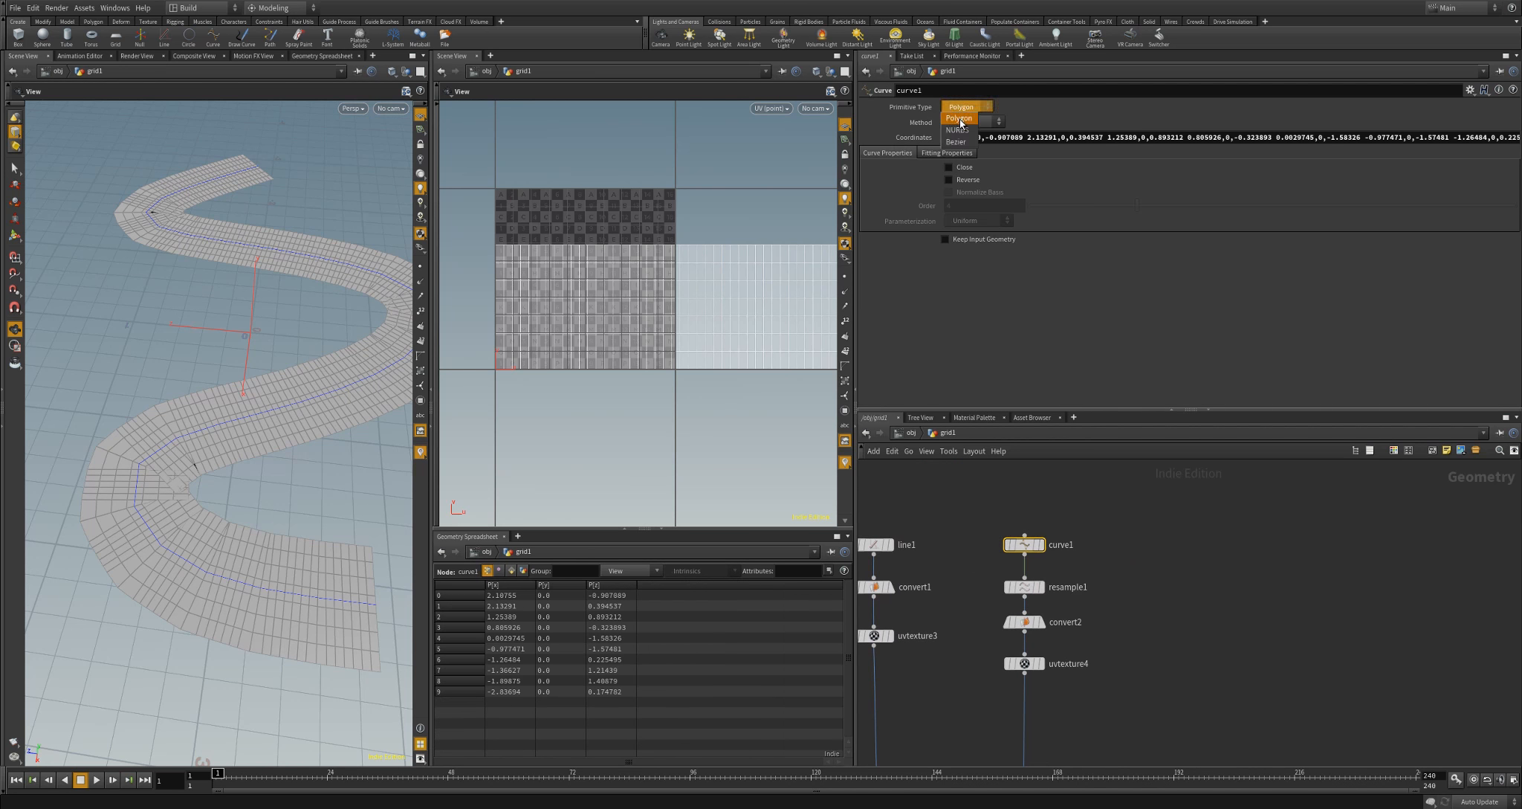
left_click(962, 123)
Change the Treat Polygons As option of resample1
middle_click_drag(1051, 635, 1101, 579)
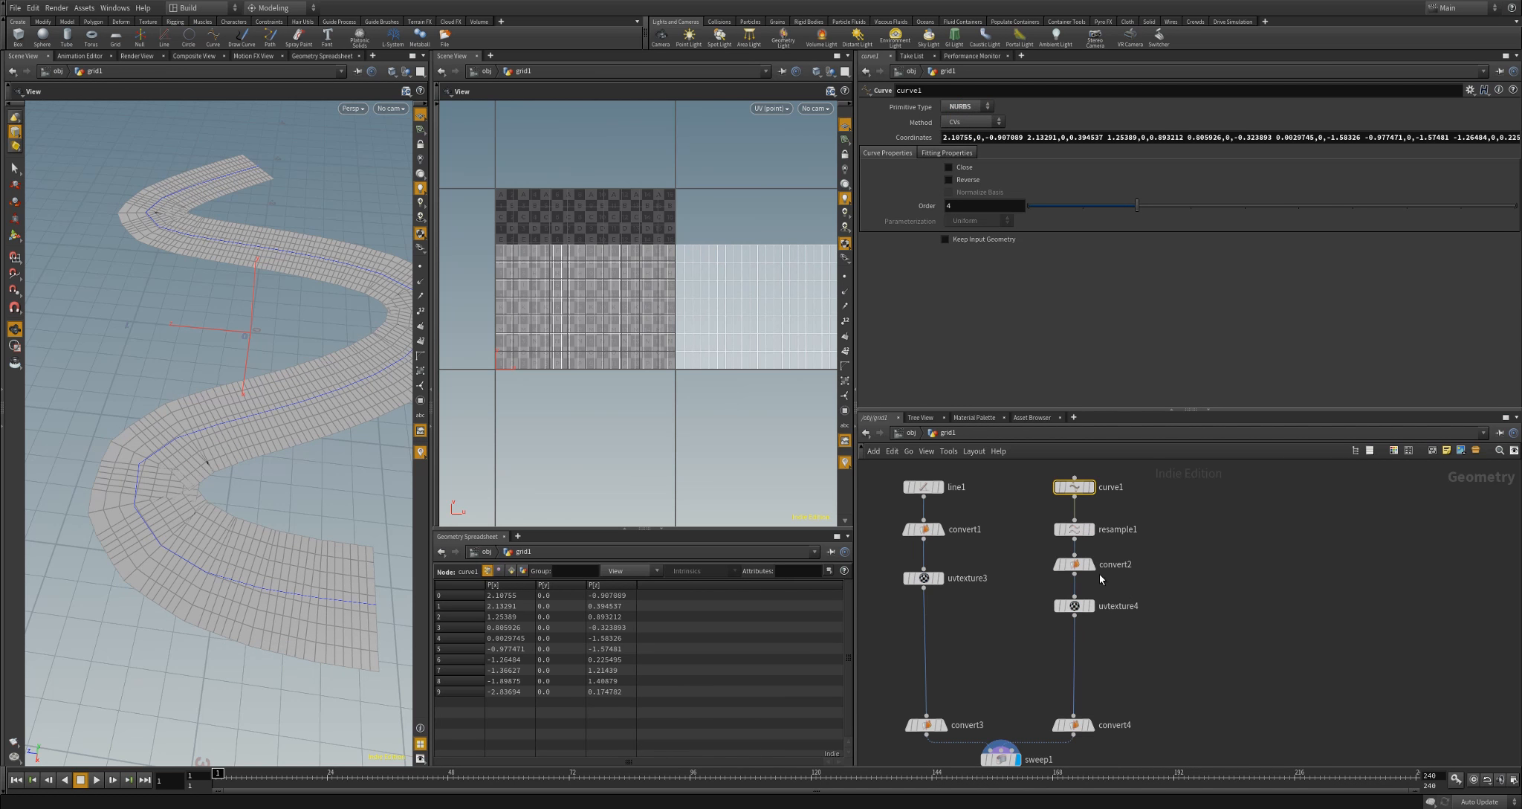
left_click(1078, 529)
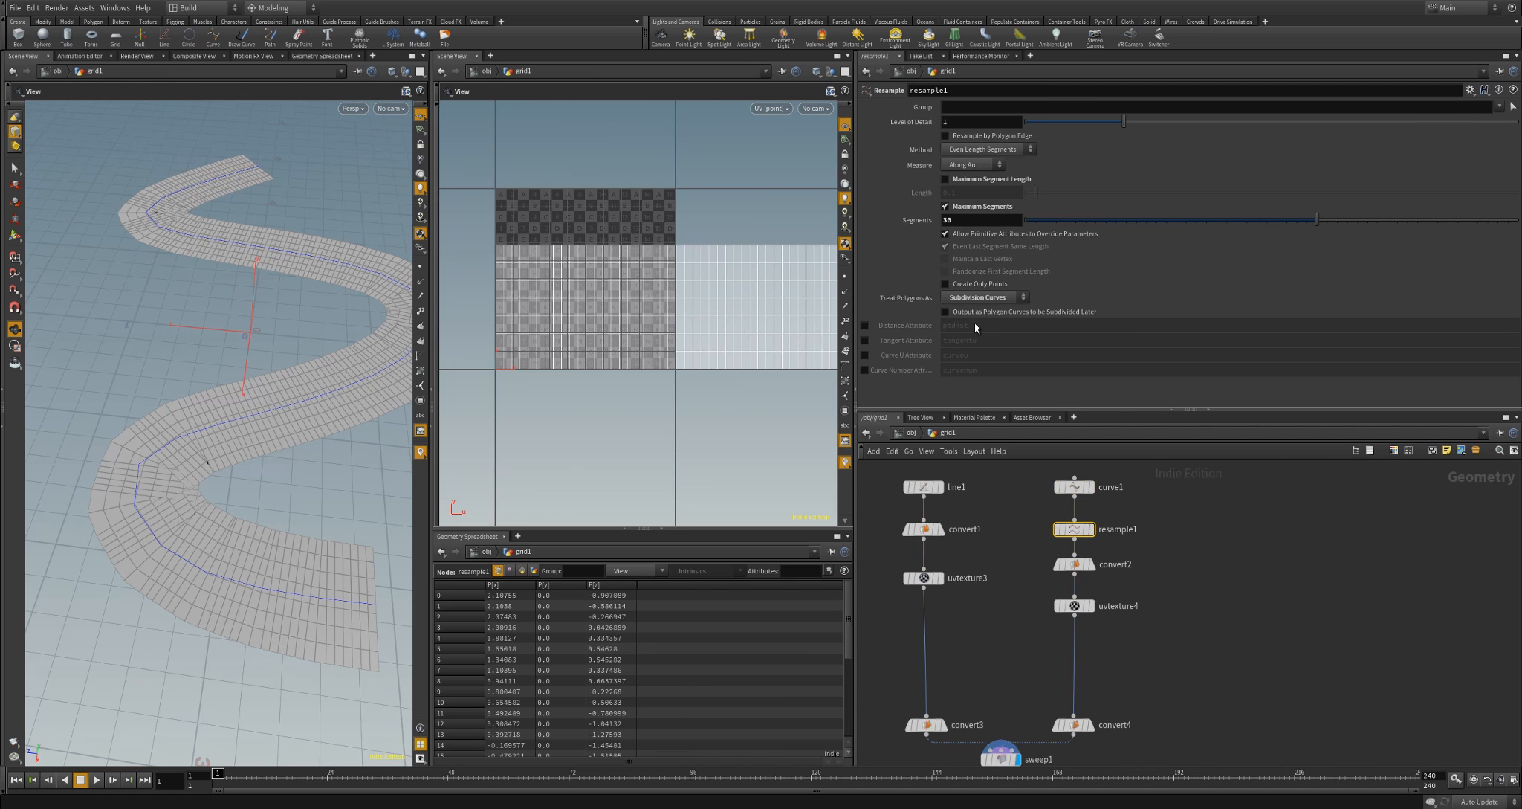
left_click(973, 297)
left_click(967, 308)
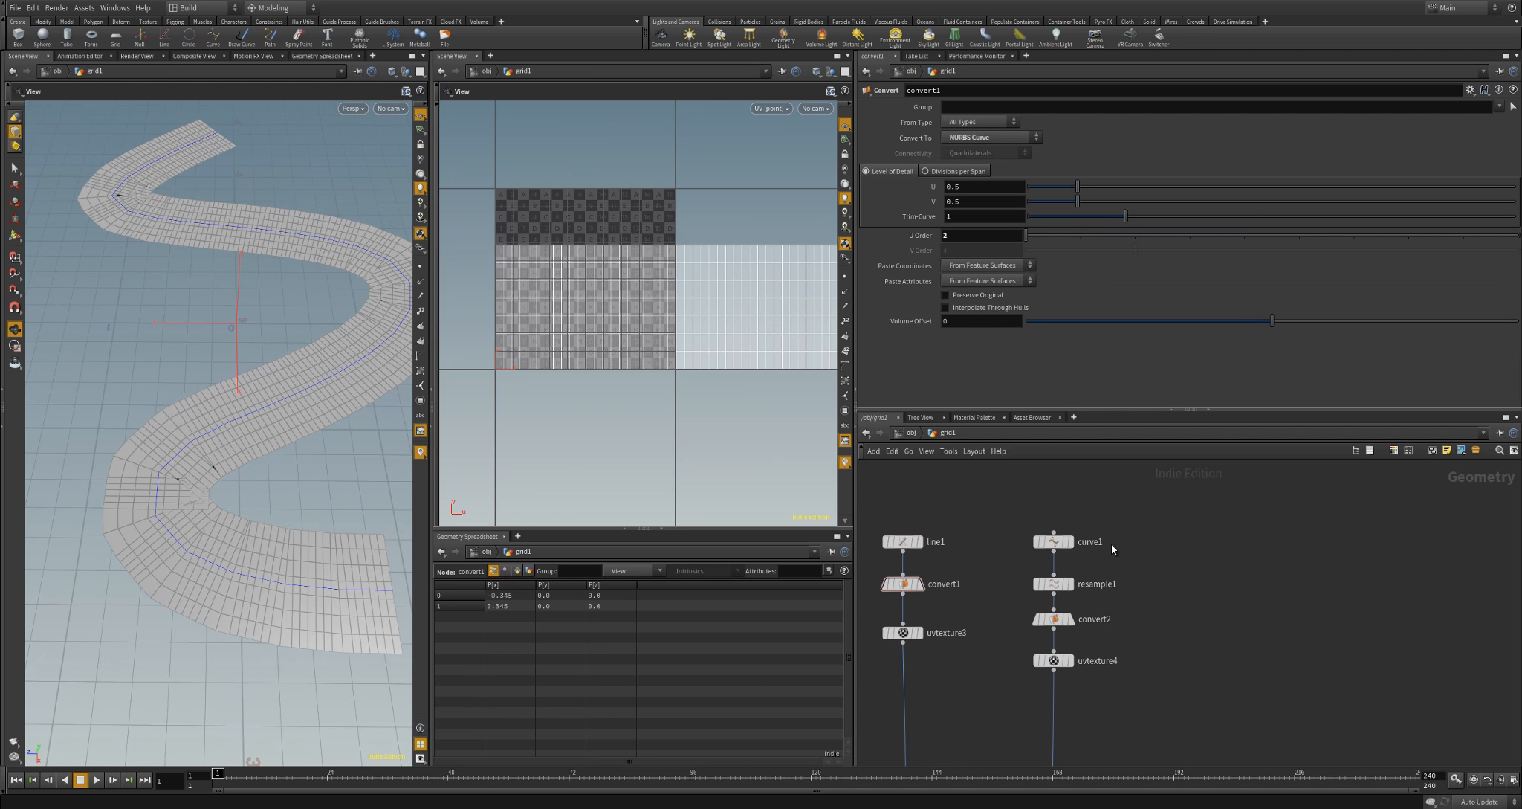
Enable Interpolate Through Hulls on convert1, convert4 and convert3
left_click(1053, 618)
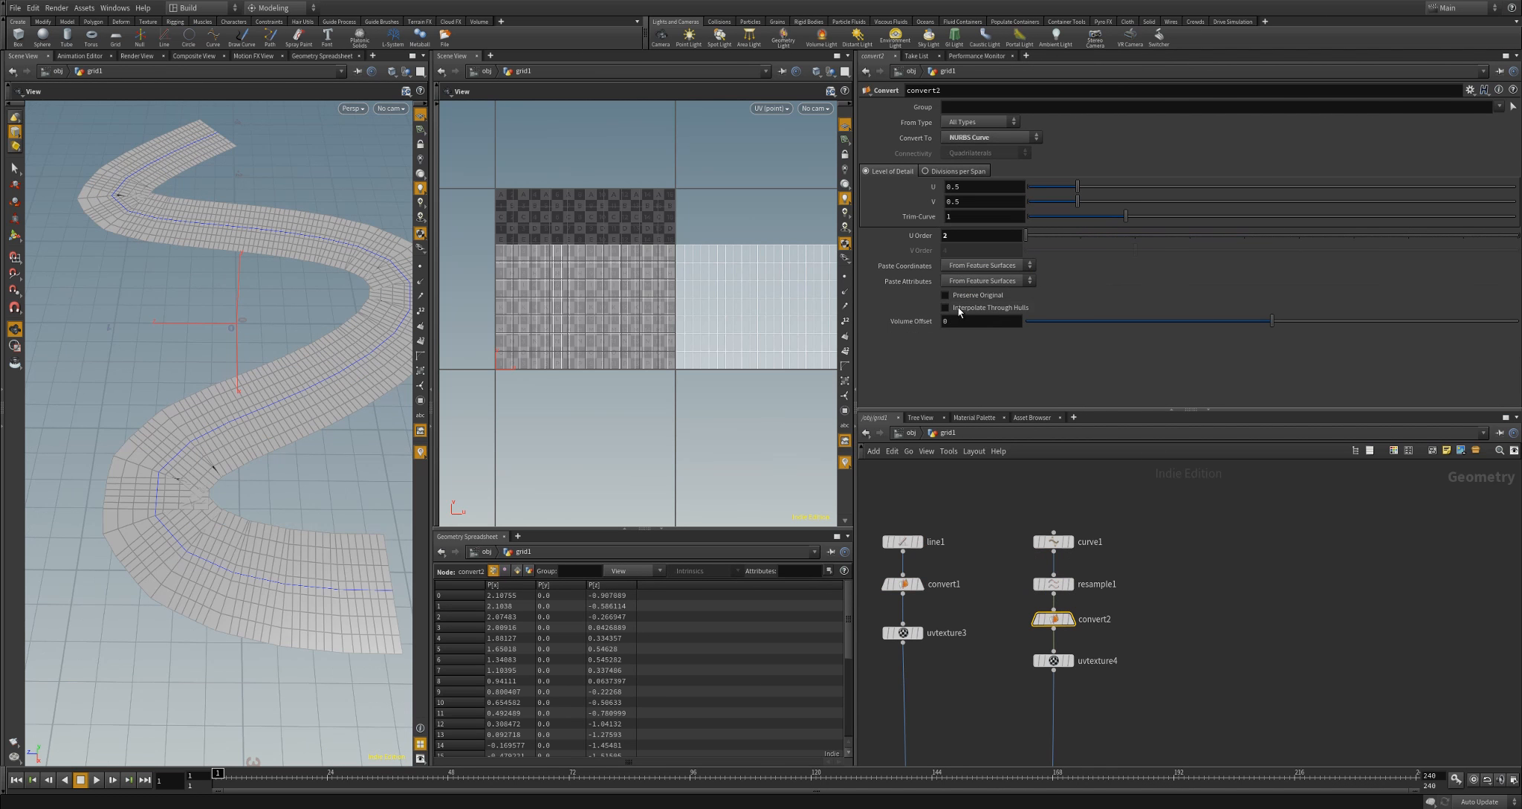
left_click(903, 583)
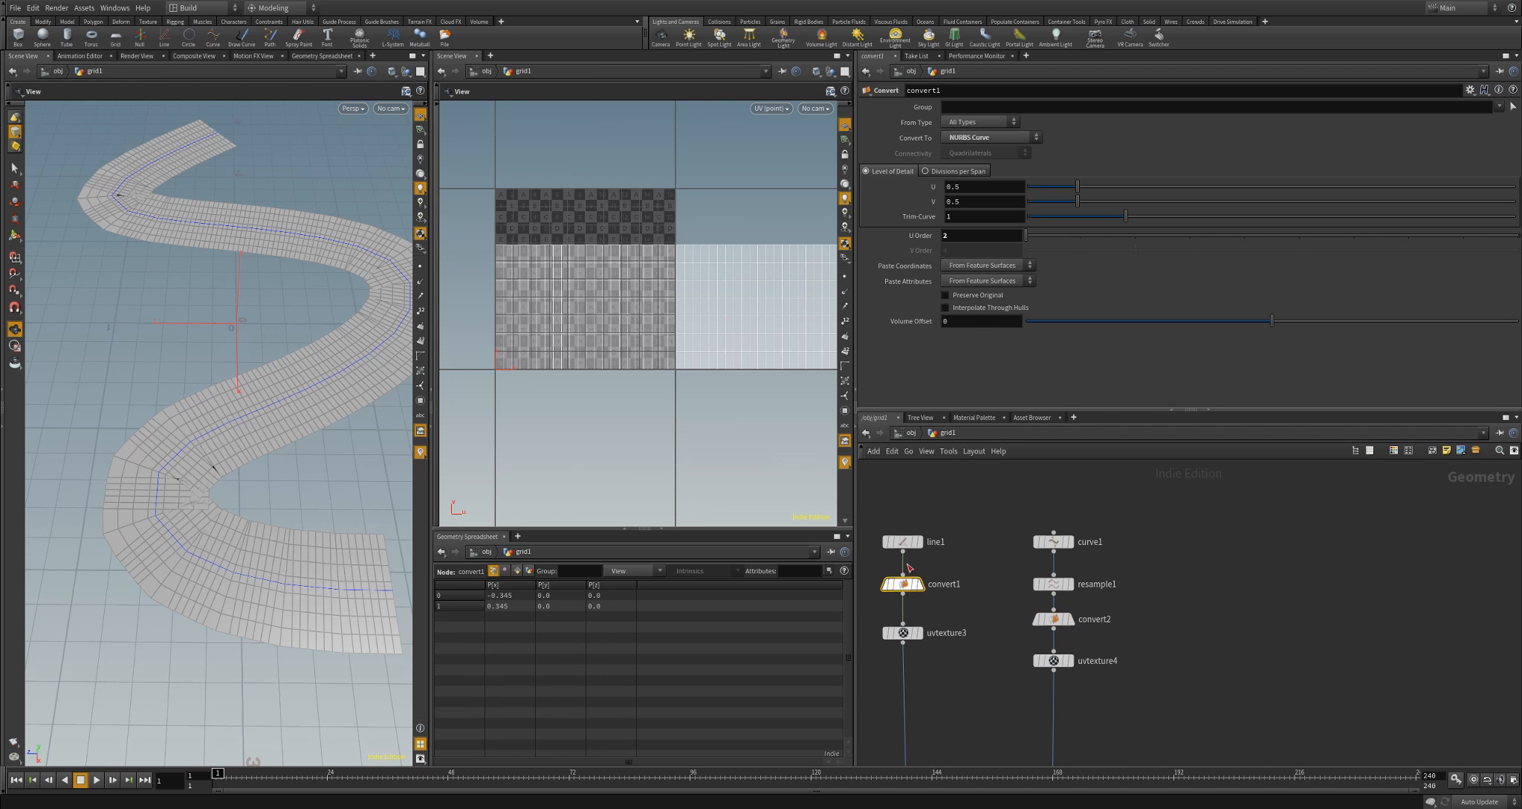
left_click(958, 311)
middle_click_drag(1038, 762, 1031, 592)
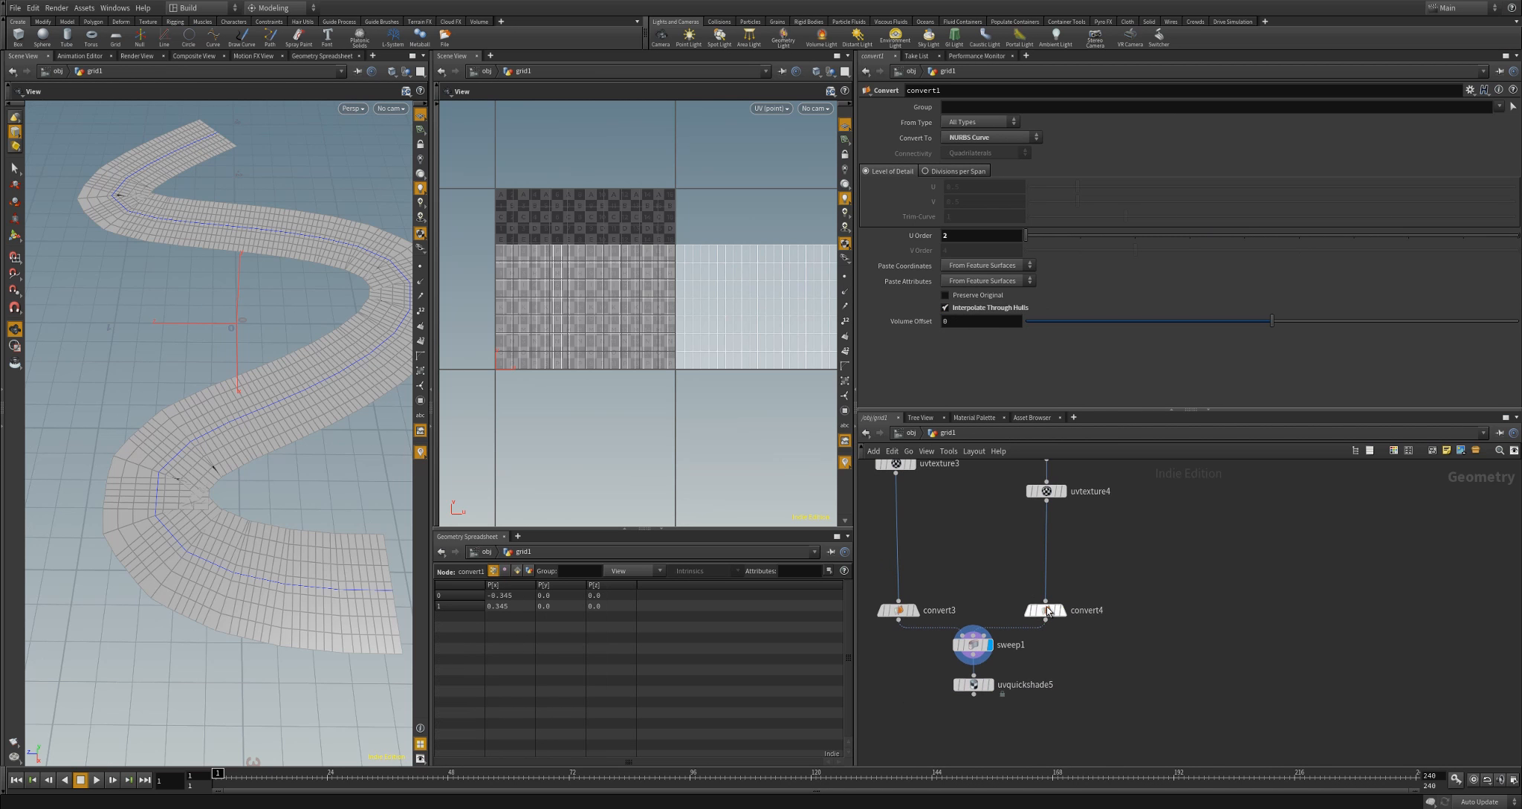
left_click(1046, 608)
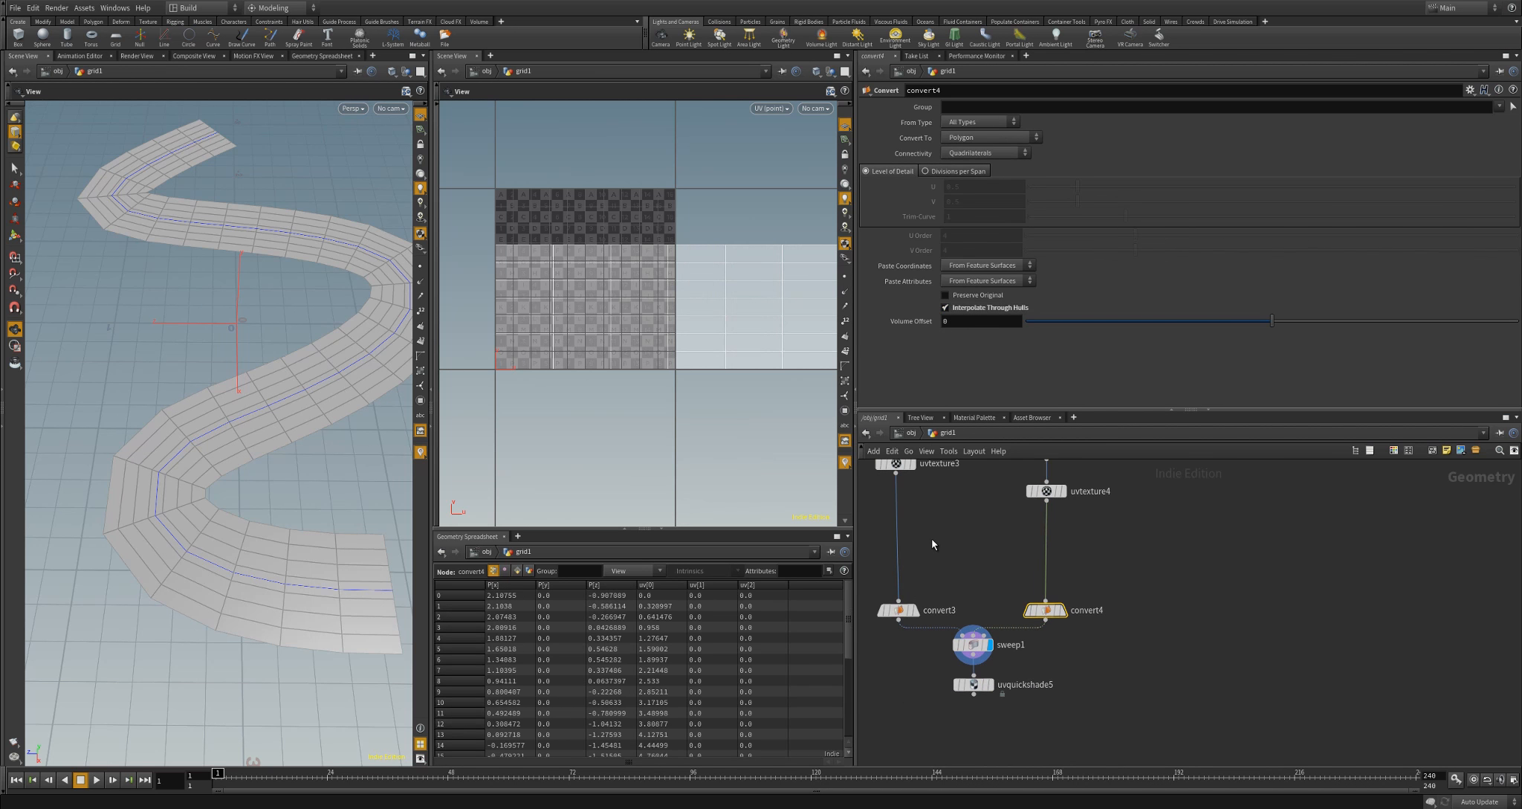
left_click(900, 610)
left_click(946, 307)
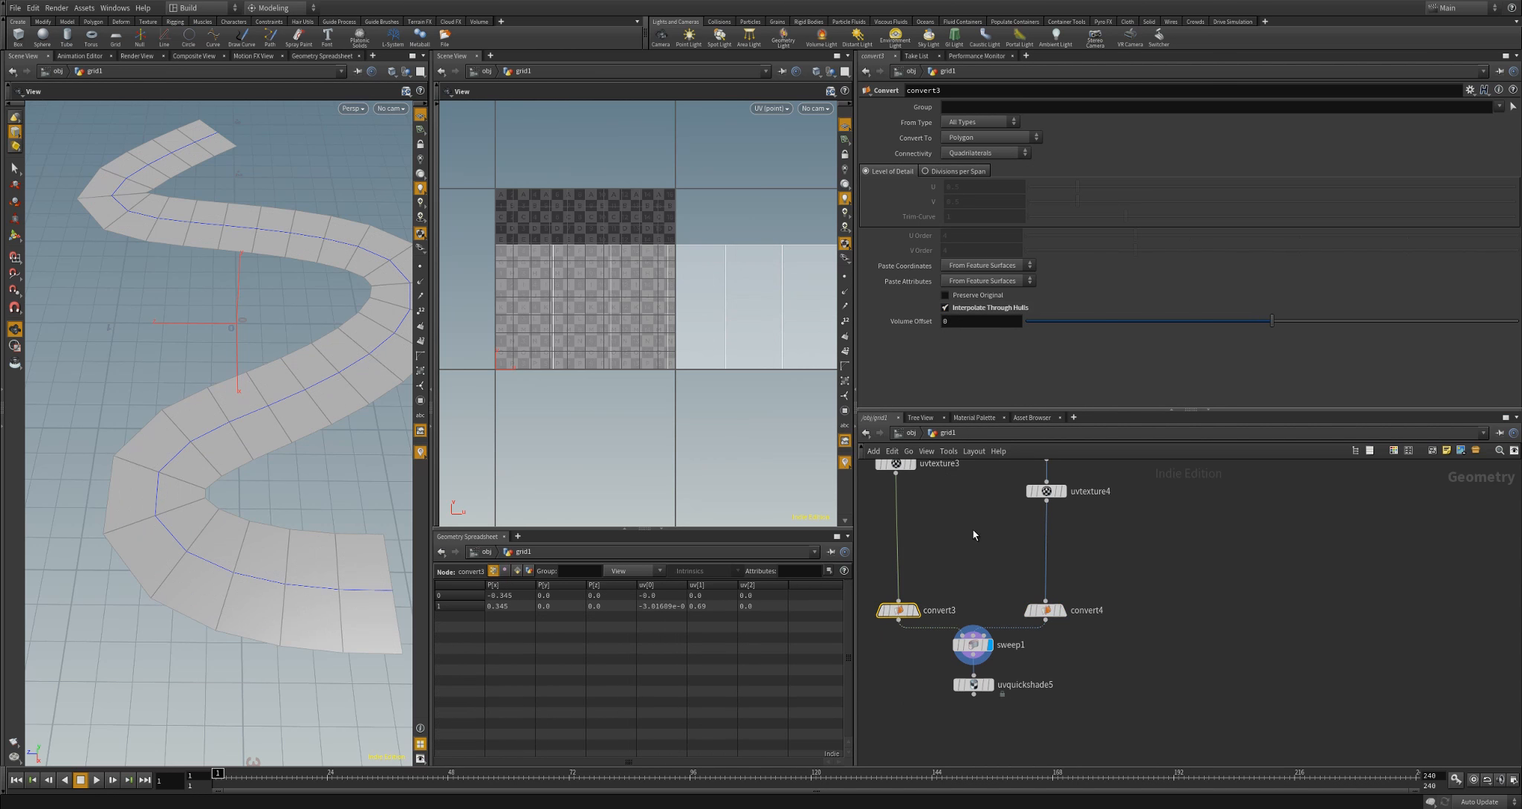
Display uvquickshade5 with point markers in the 3D view and compare the checkered strip with its UV layout
left_click(990, 684)
left_click_drag(292, 458, 341, 425)
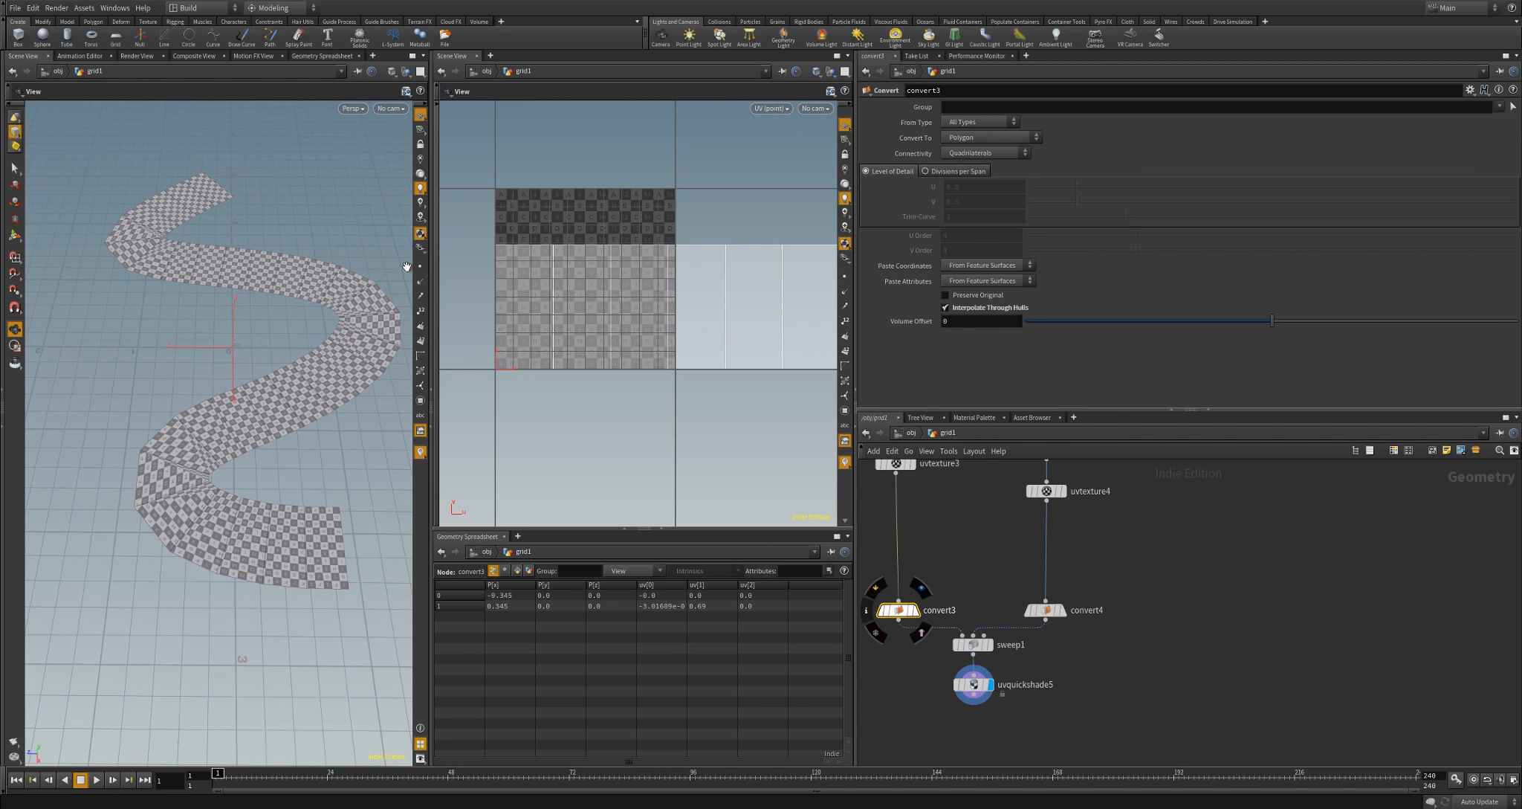
left_click_drag(405, 283, 322, 512)
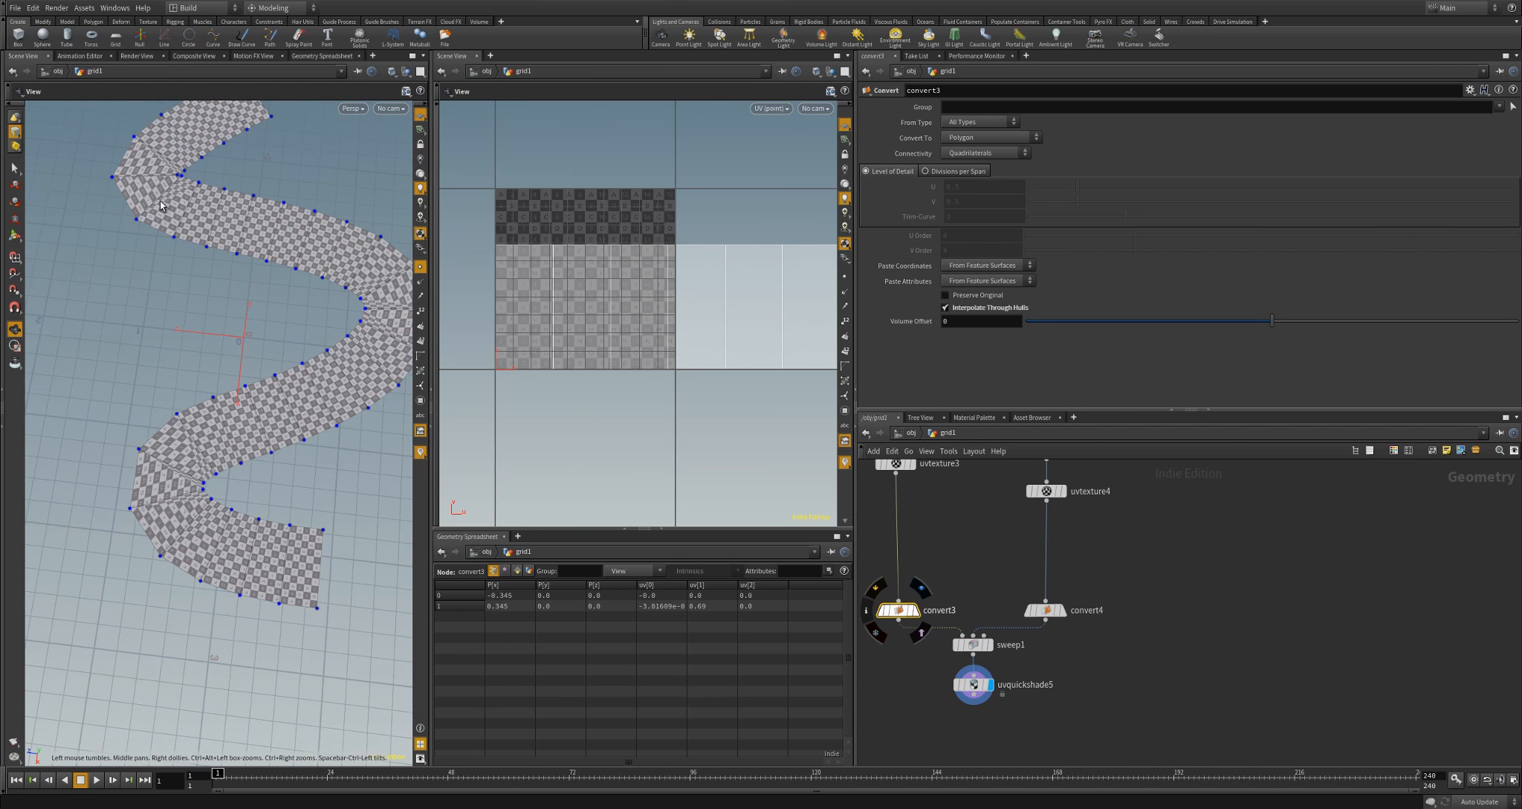
left_click_drag(227, 160, 301, 475)
middle_click_drag(610, 397, 476, 418)
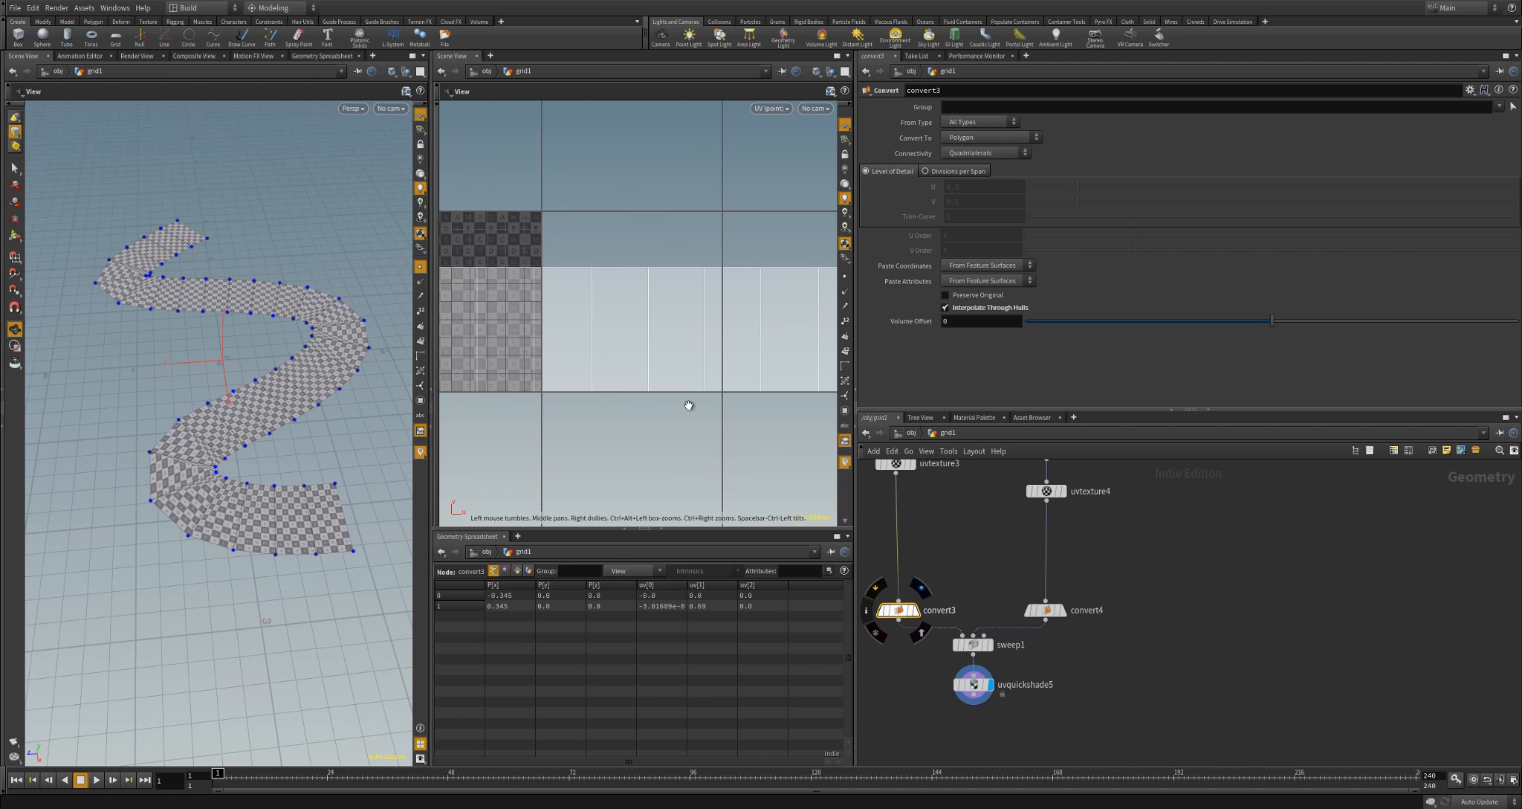
right_click_drag(686, 404, 465, 378)
right_click_drag(714, 418, 666, 387)
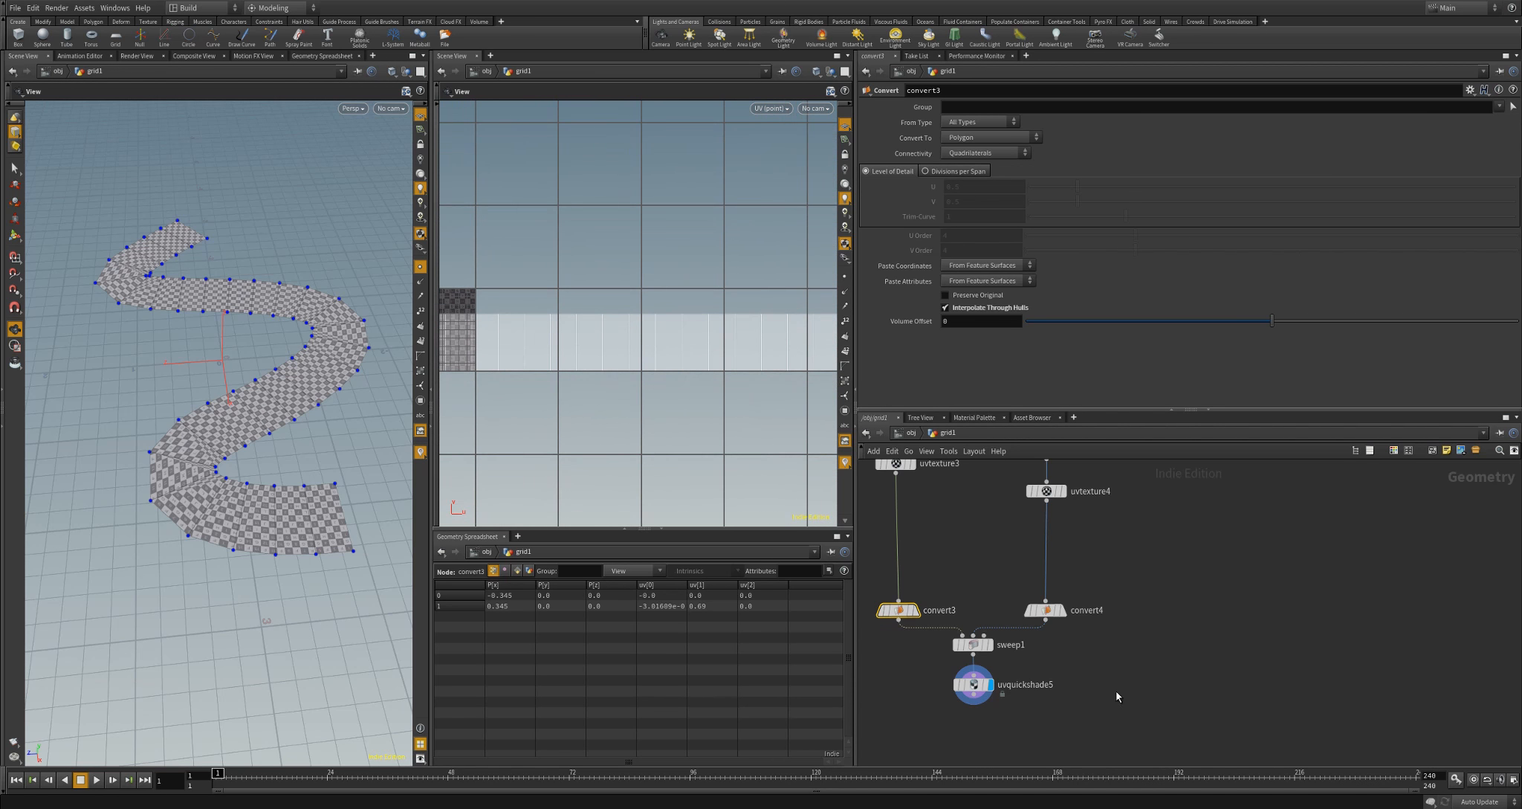
middle_click_drag(1100, 671, 1126, 724)
scroll(1169, 595, "down", 2)
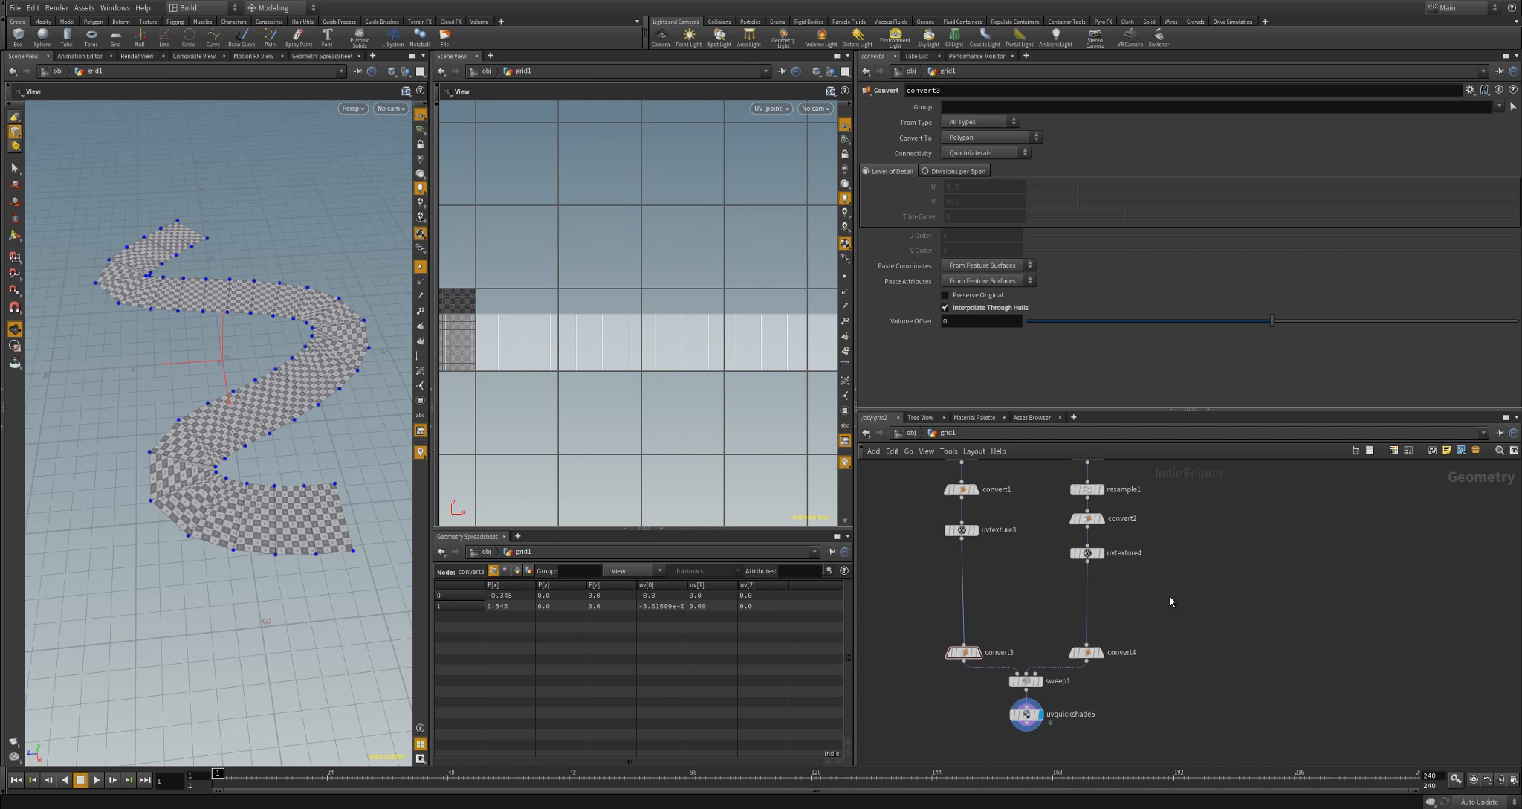
mouse_move(1146, 564)
middle_mouse_down()
mouse_move(1131, 578)
mouse_move(1160, 569)
middle_mouse_up()
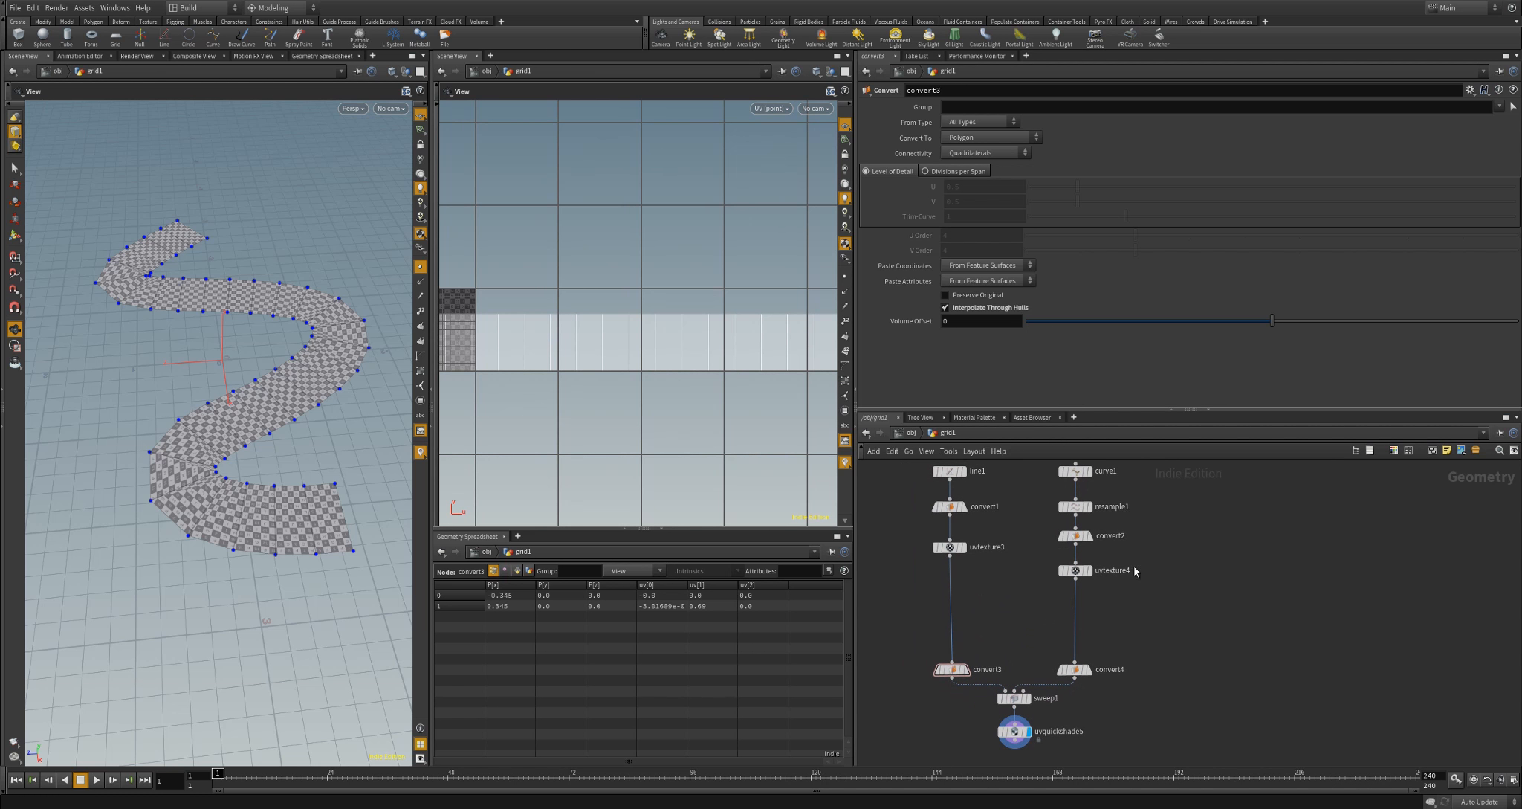
middle_click_drag(1181, 624, 1182, 632)
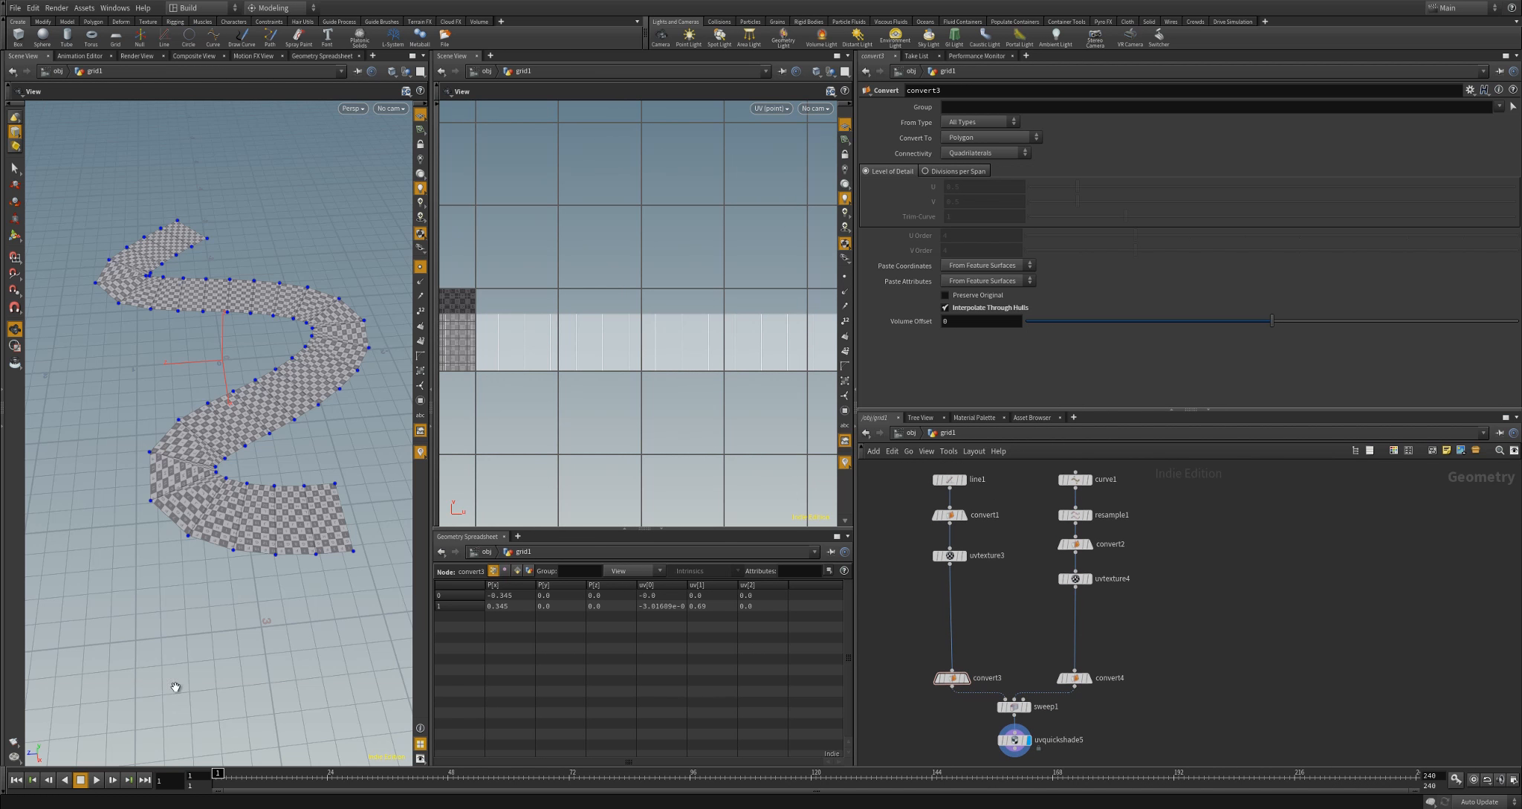